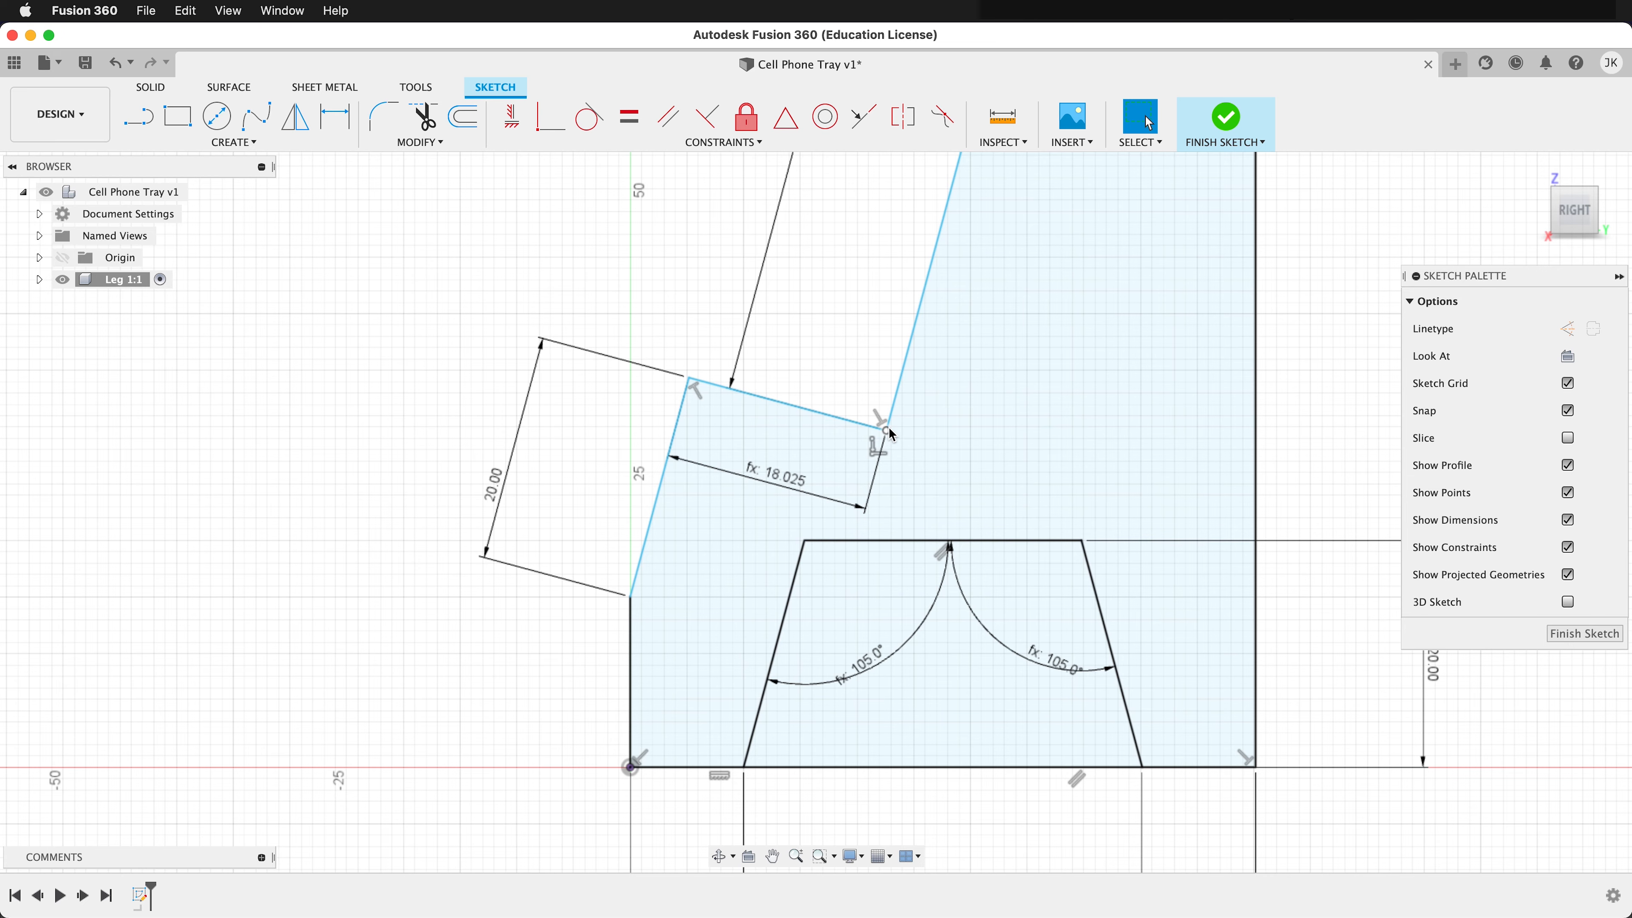
# Dimension the height of the inner corner between ledge and slanted back edge above the base line as device_width/2
pyautogui.press('d')
pyautogui.click(886, 429)
pyautogui.scroll(-2, 887, 488)
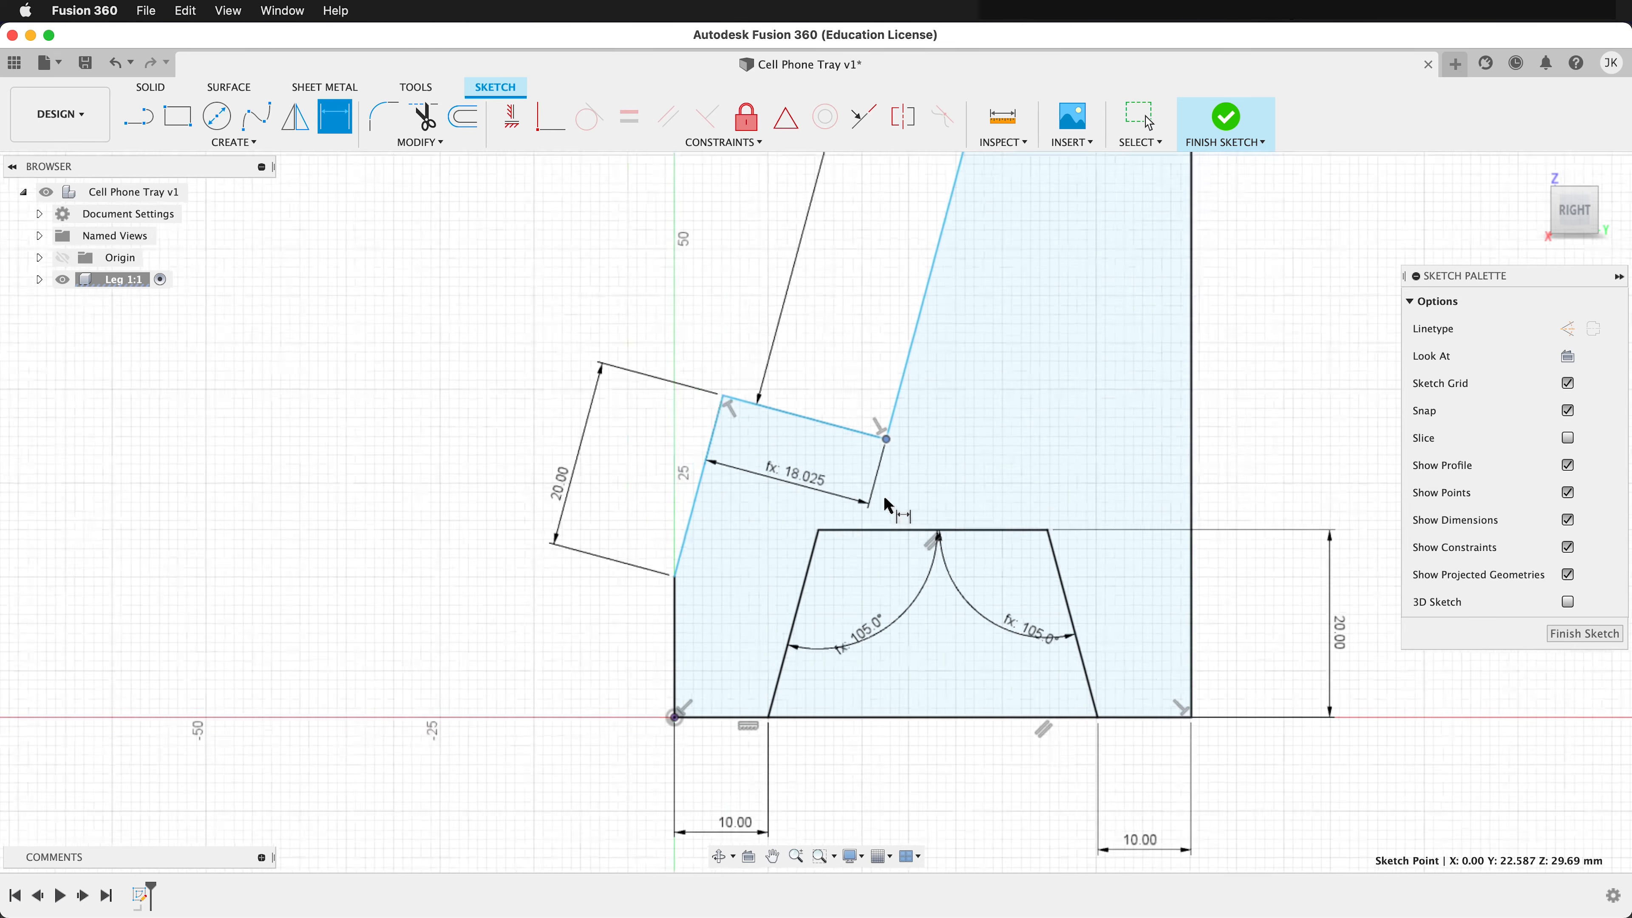
pyautogui.scroll(-2, 887, 498)
pyautogui.click(938, 665)
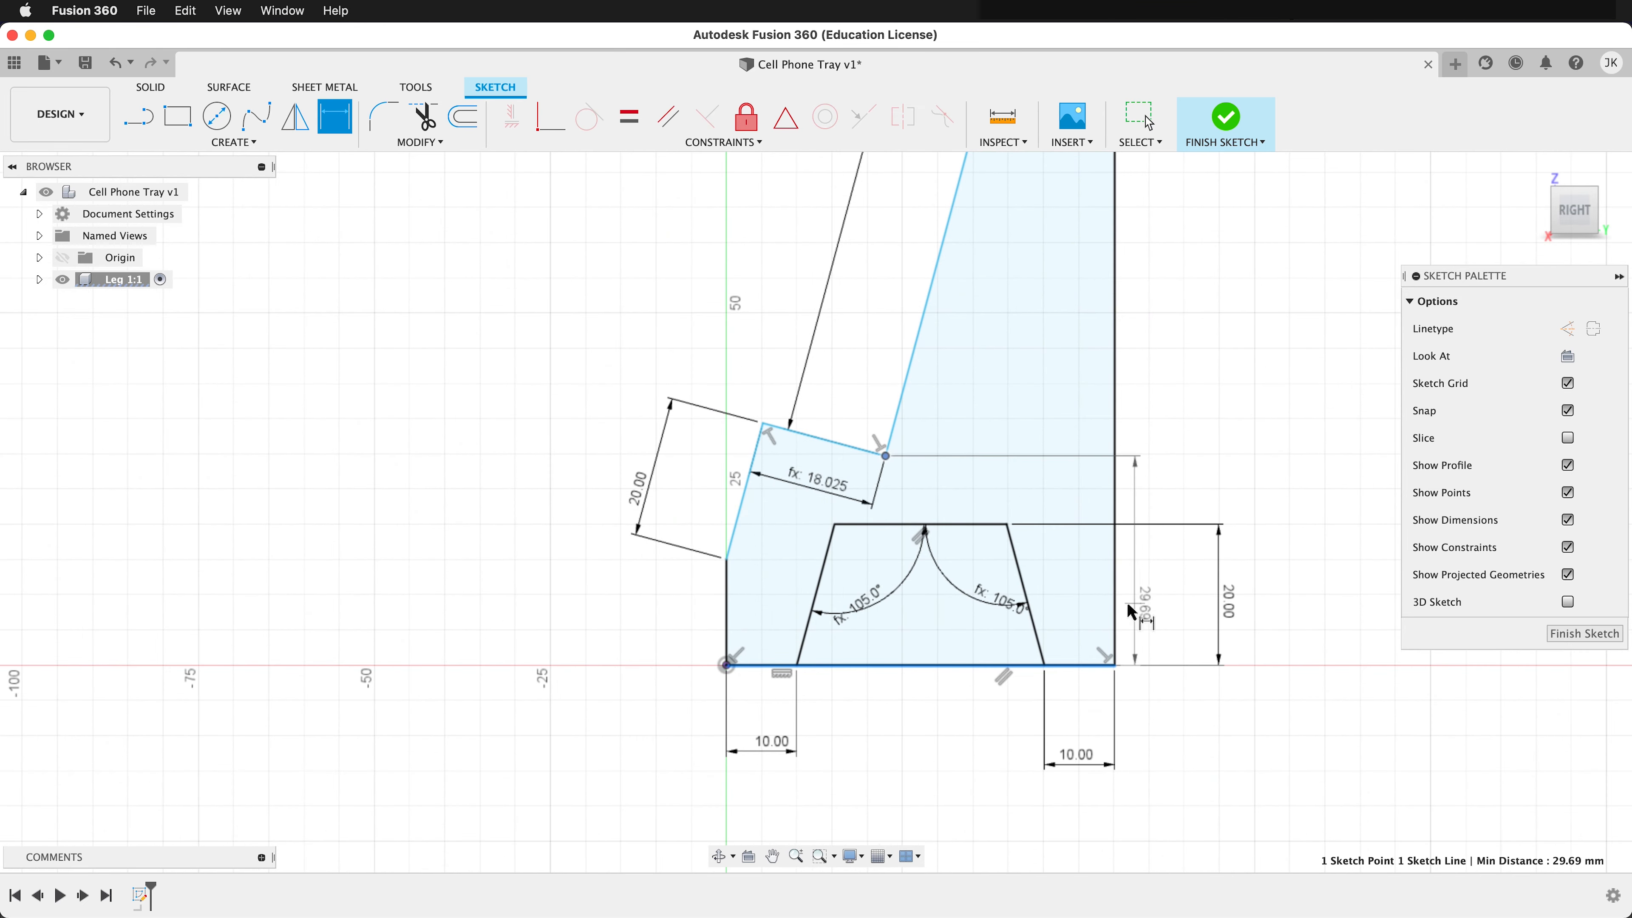
pyautogui.scroll(-1, 1134, 611)
pyautogui.click(1263, 593)
pyautogui.write('de')
pyautogui.press('Down')
pyautogui.press('Down')
pyautogui.press('Return')
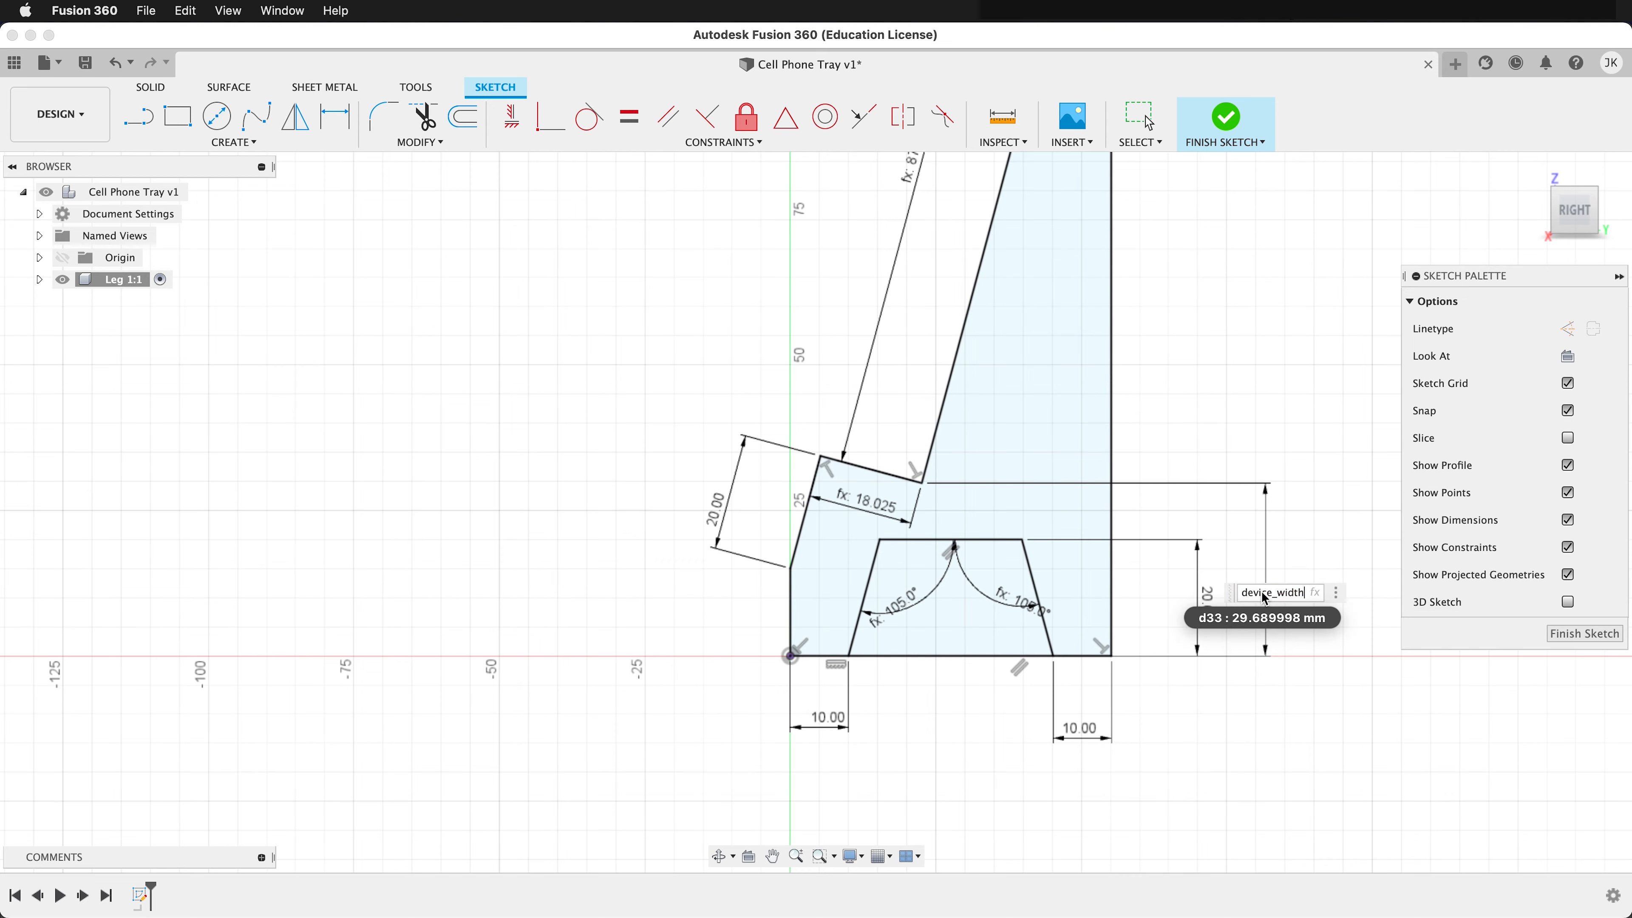
pyautogui.write('/2')
pyautogui.press('Return')
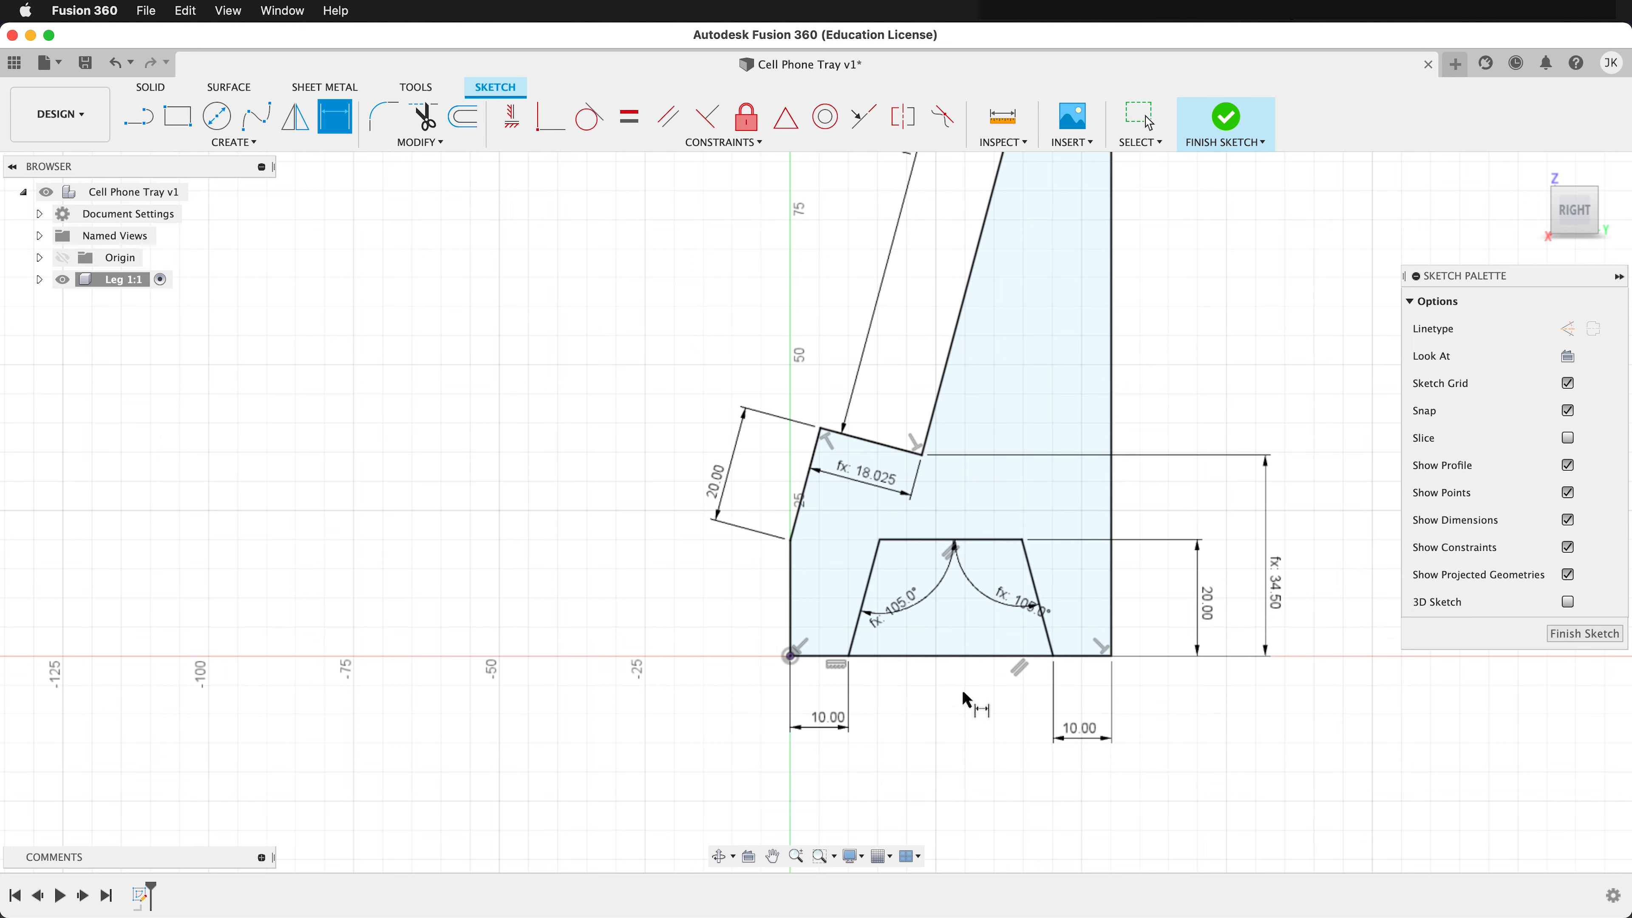
# Expand the Leg component and its Sketches folder to check whether the leg sketch is fully constrained
pyautogui.scroll(-3, 921, 701)
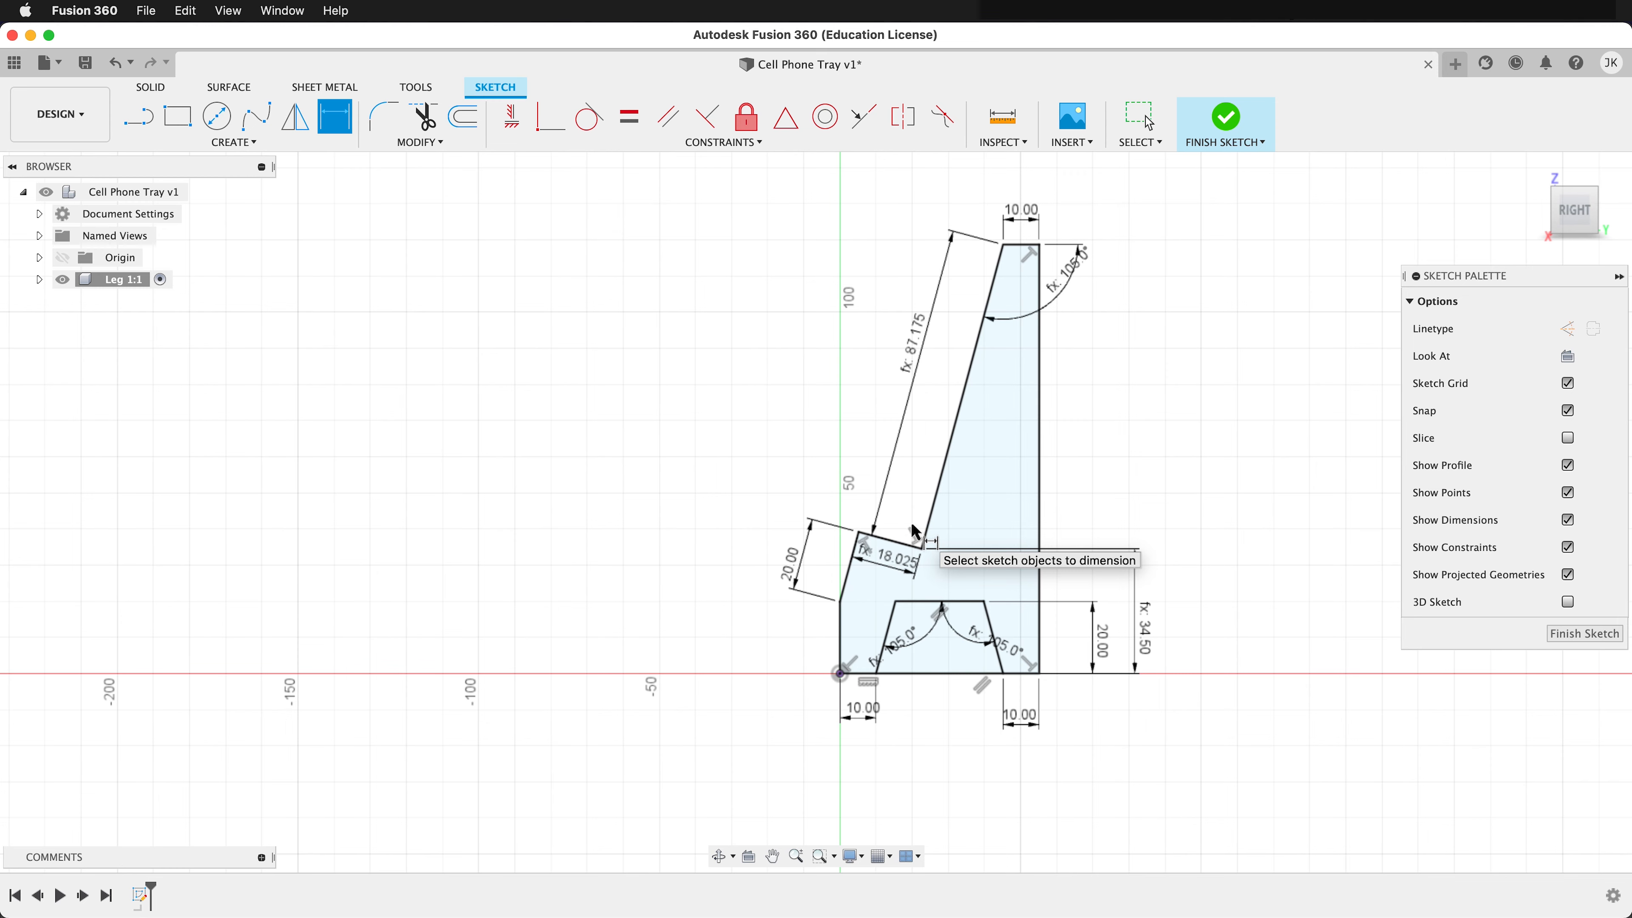
pyautogui.click(39, 279)
pyautogui.click(57, 322)
pyautogui.scroll(5, 953, 538)
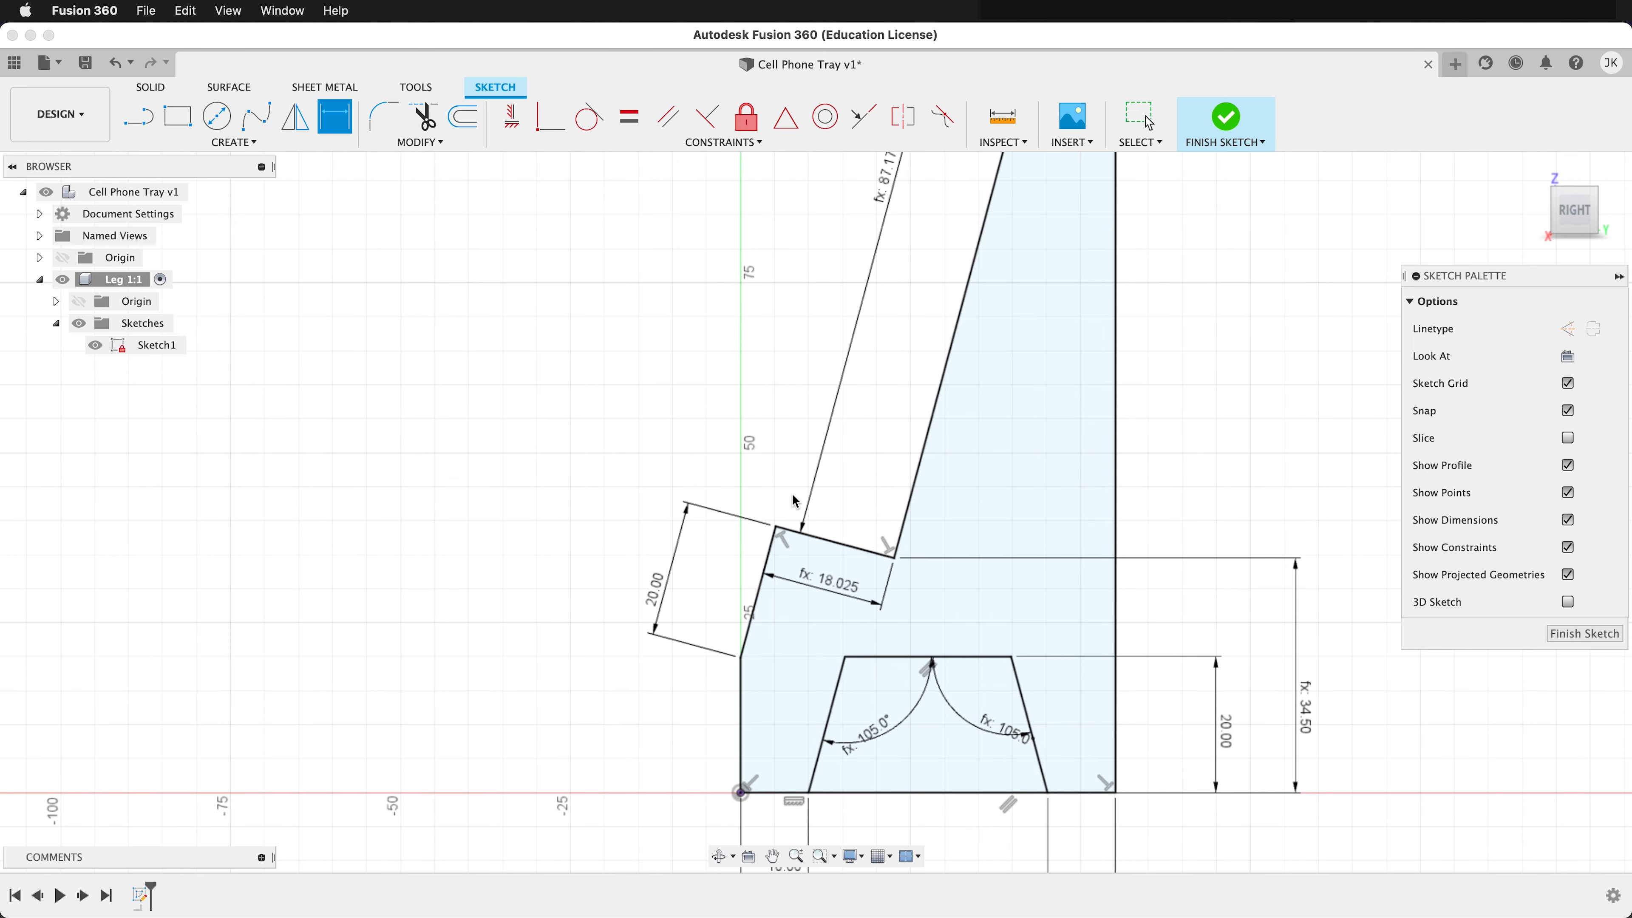
pyautogui.scroll(-4, 847, 554)
pyautogui.scroll(1, 993, 215)
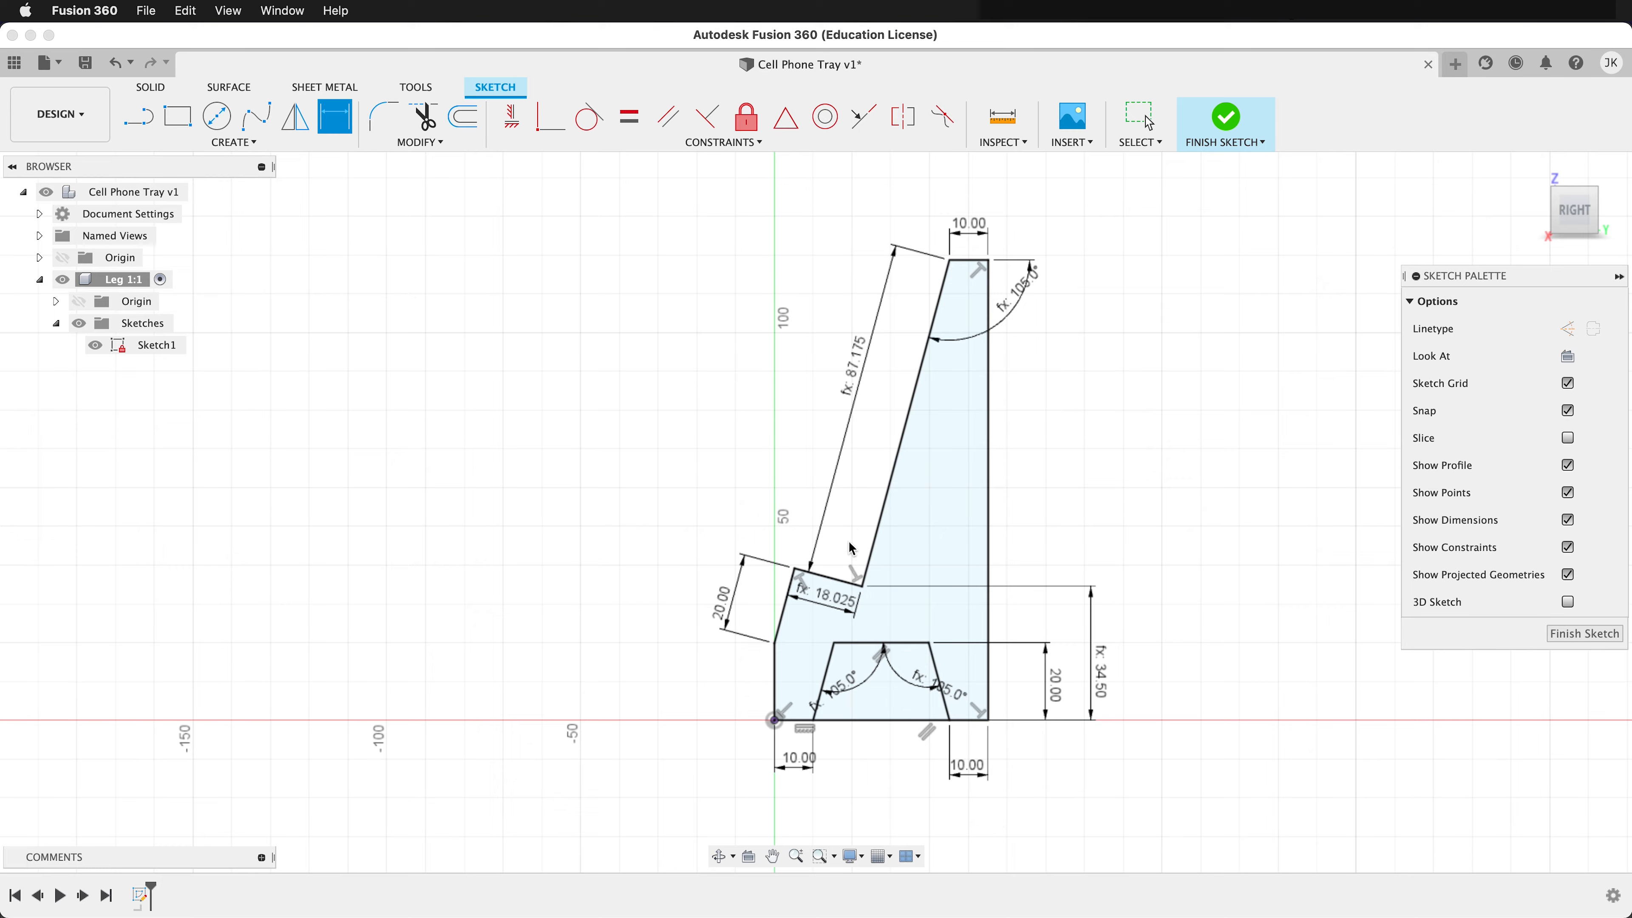
# Draw a three-sided rectangular tab projecting outward from the upper part of the slanted back edge, perpendicular to it
pyautogui.press('l')
pyautogui.scroll(3, 931, 302)
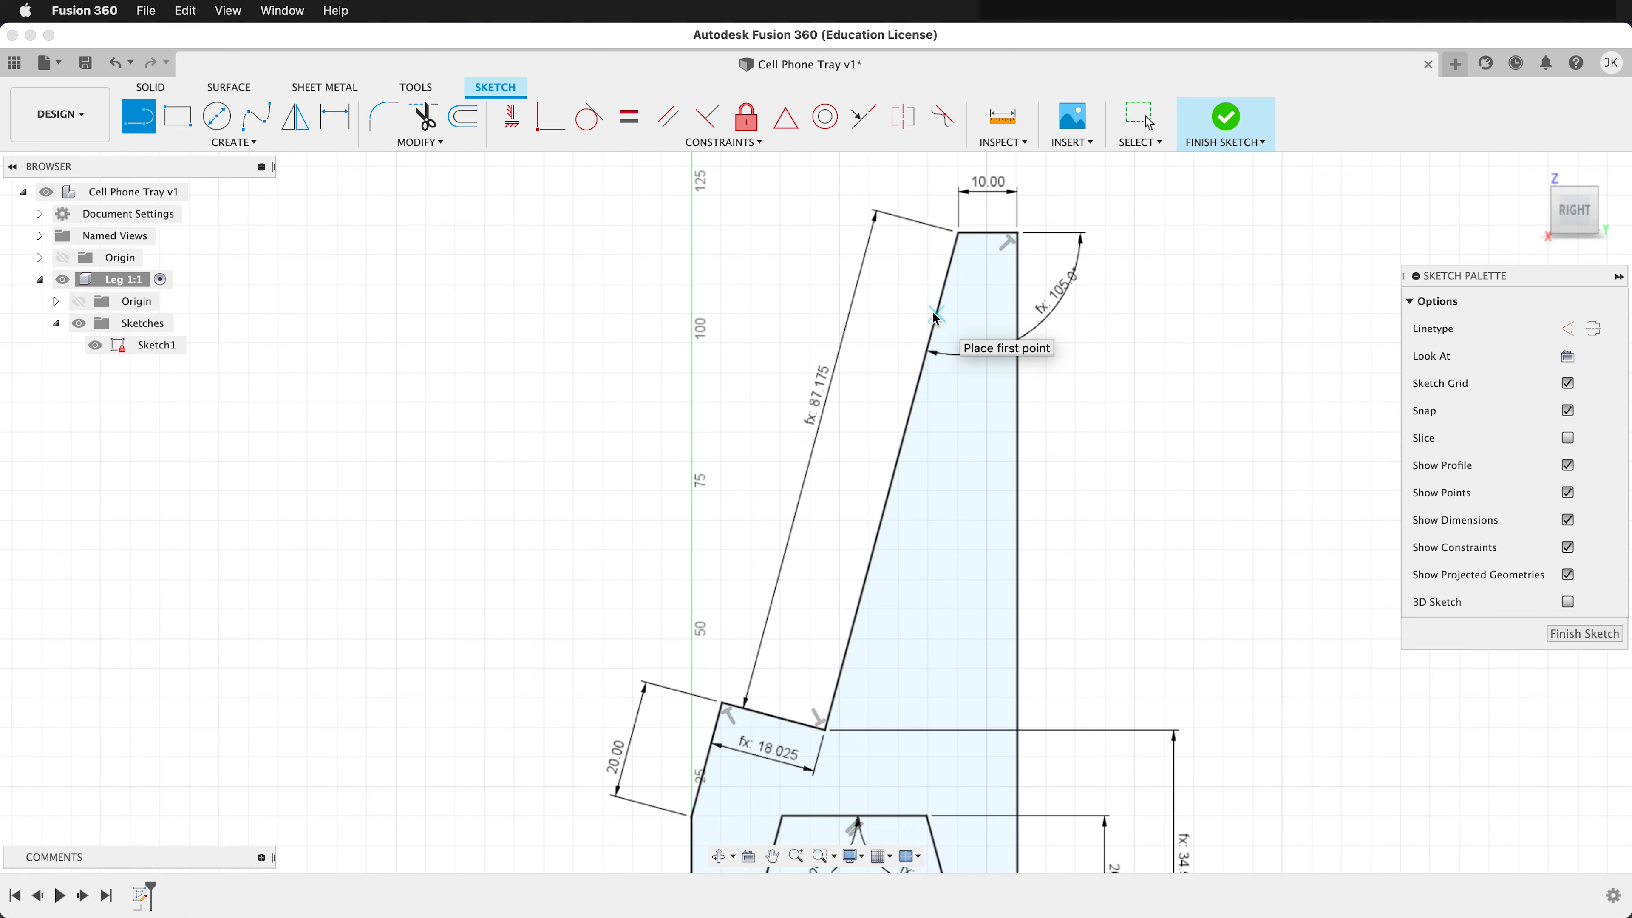
pyautogui.click(931, 313)
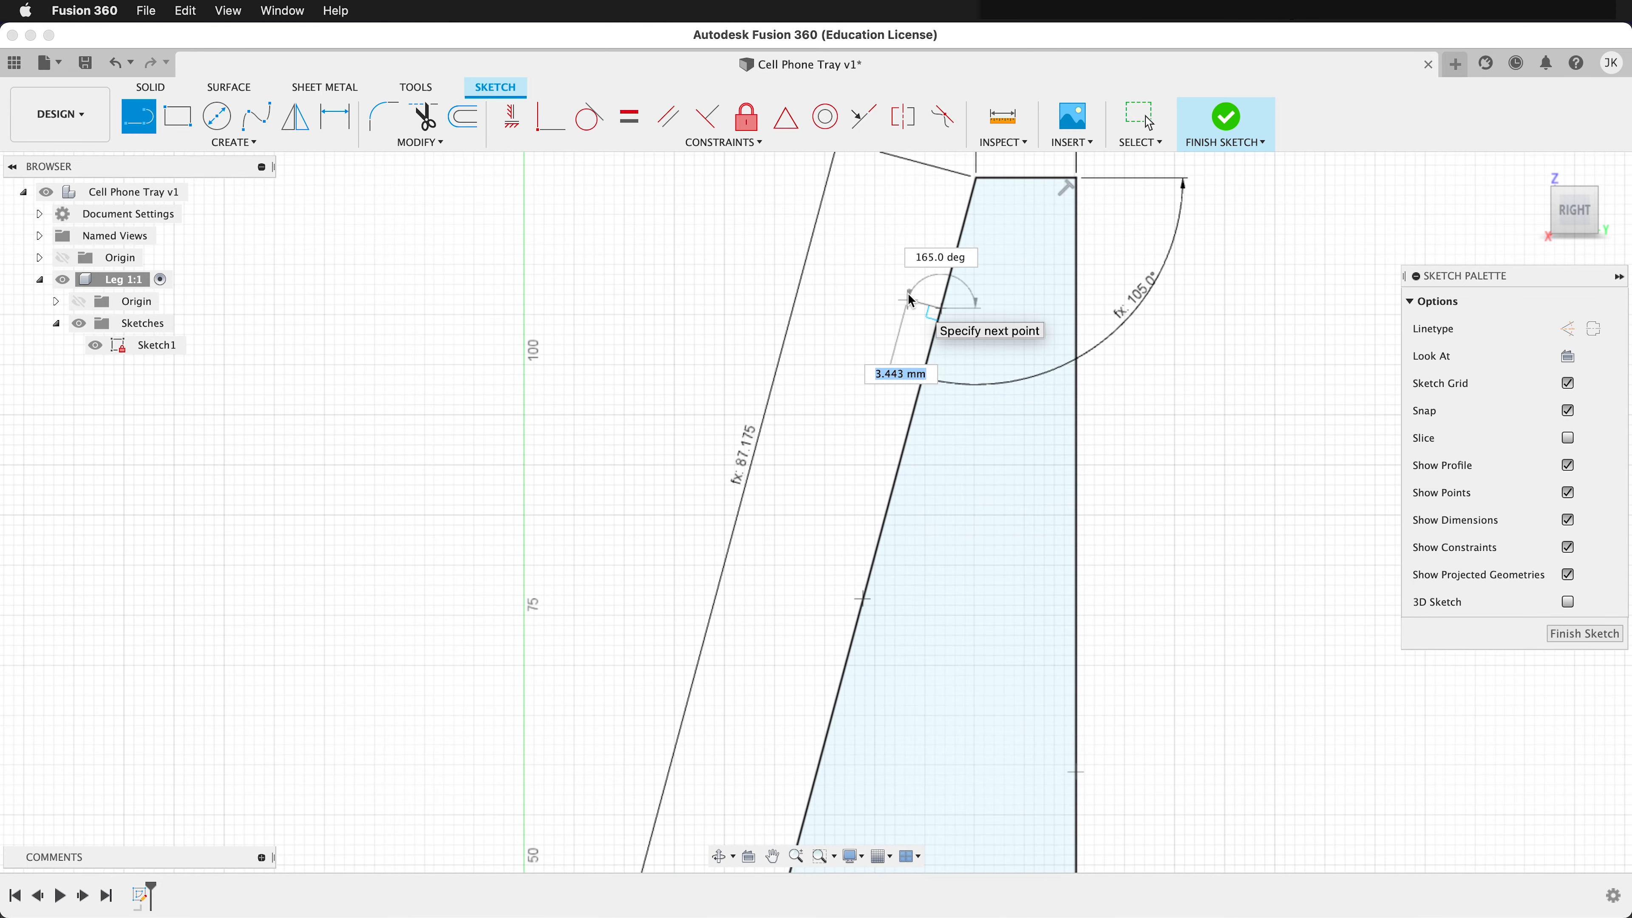
pyautogui.scroll(3, 908, 295)
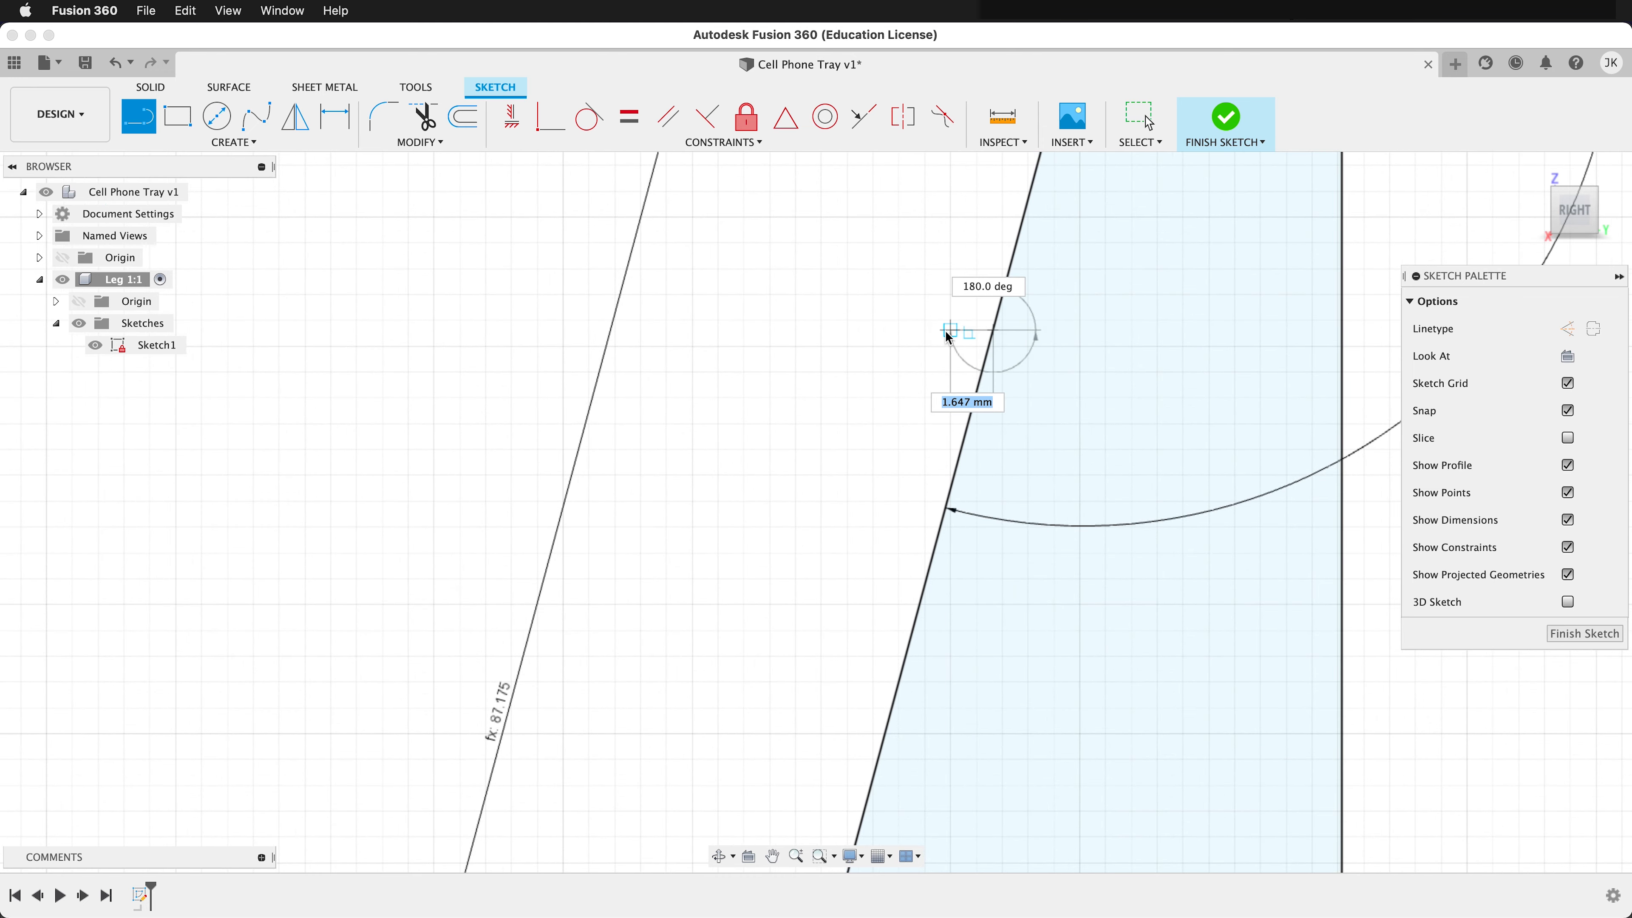
pyautogui.click(916, 310)
pyautogui.scroll(-3, 917, 315)
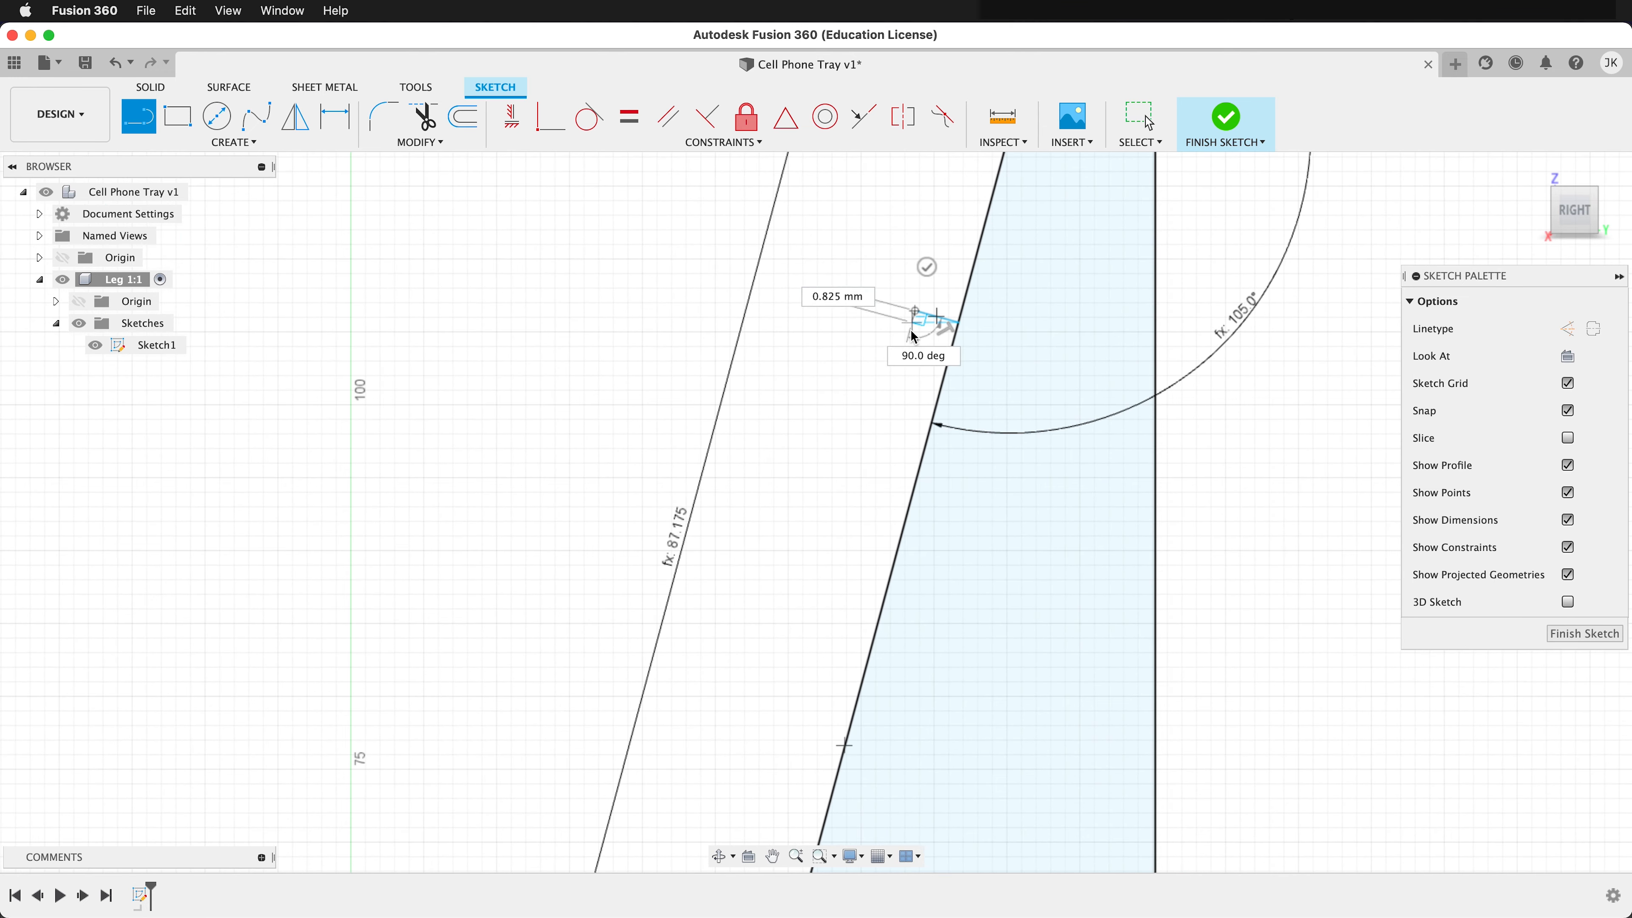
pyautogui.click(843, 579)
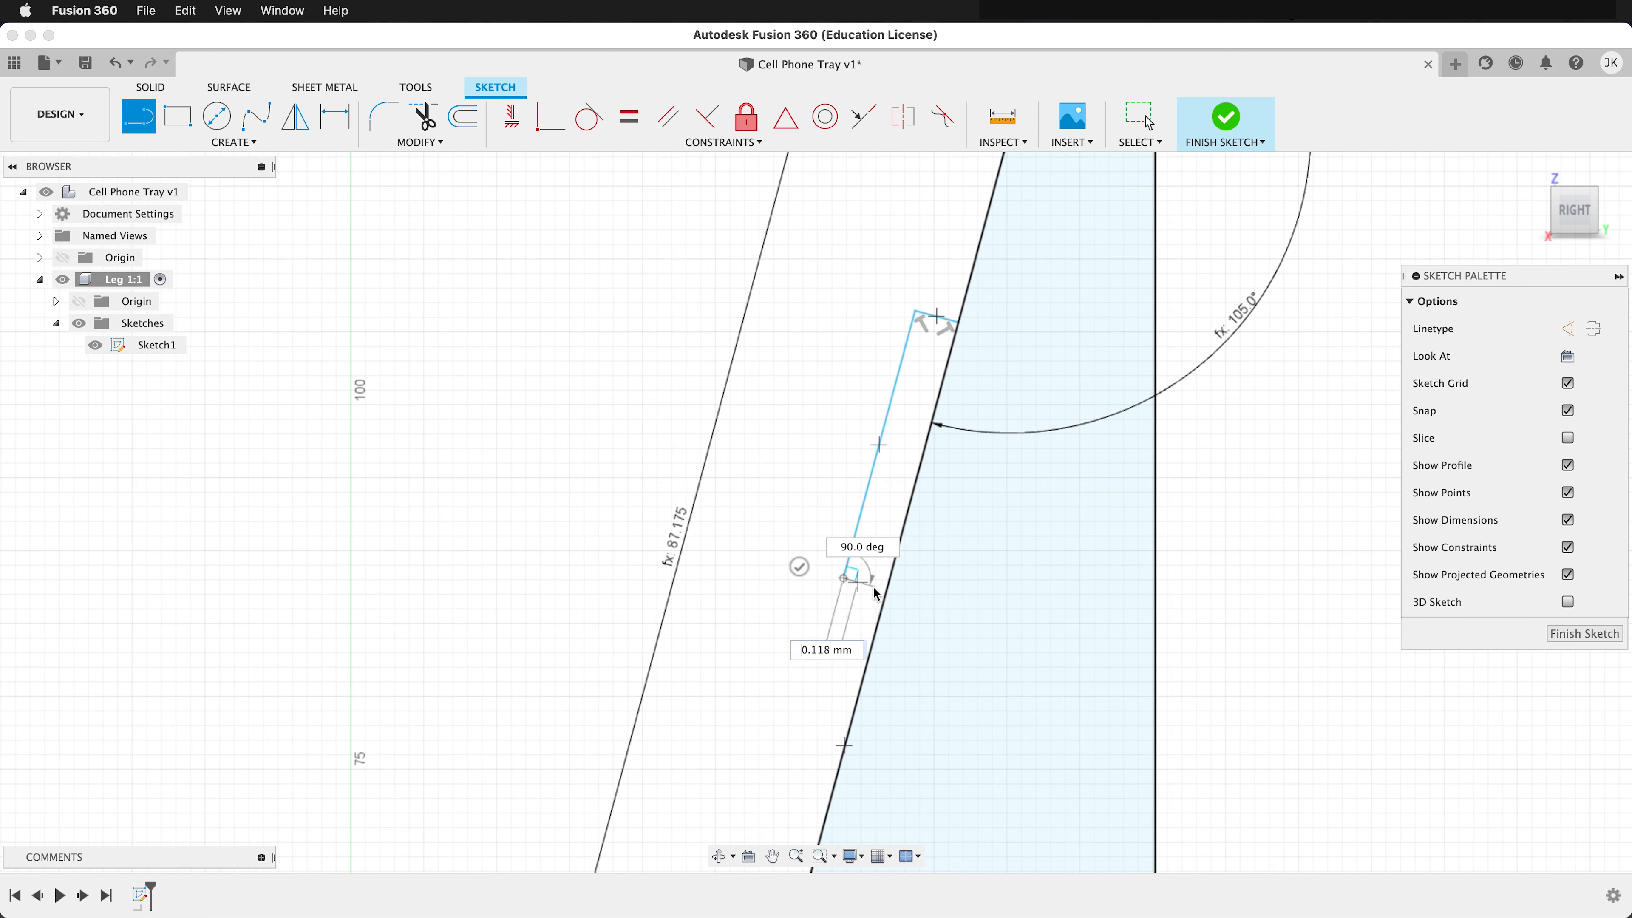
pyautogui.click(886, 589)
pyautogui.scroll(-5, 981, 460)
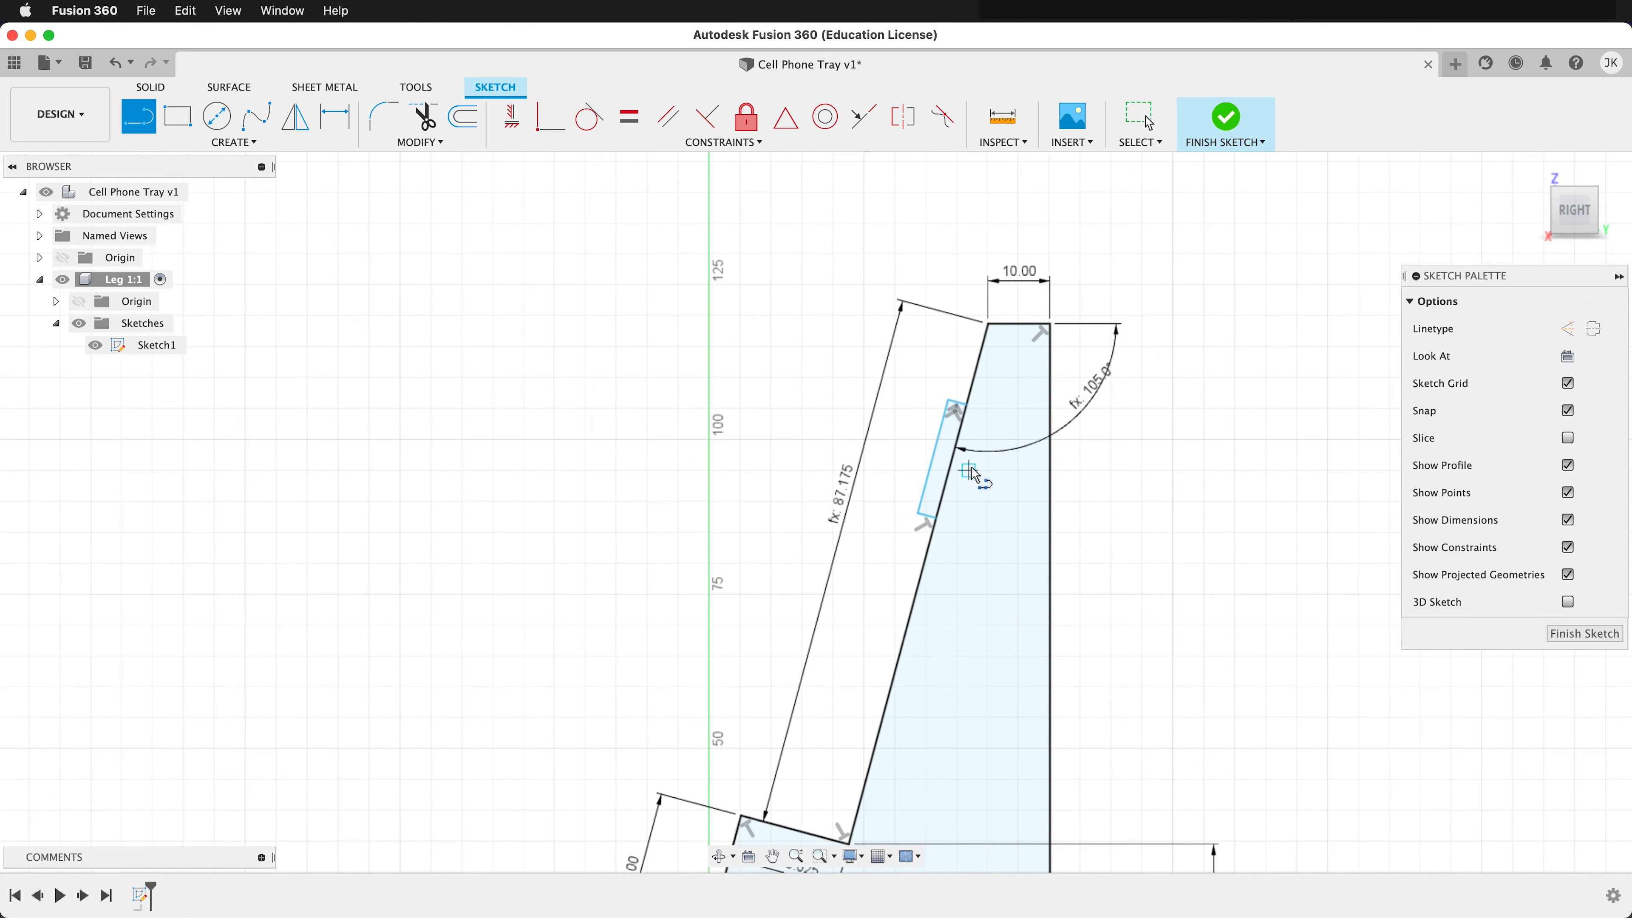
# Draw a second rectangular tab about 23 mm long and 5 mm deep lower on the slanted back edge
pyautogui.scroll(4, 935, 681)
pyautogui.click(922, 567)
pyautogui.scroll(-3, 866, 546)
pyautogui.click(865, 553)
pyautogui.click(833, 680)
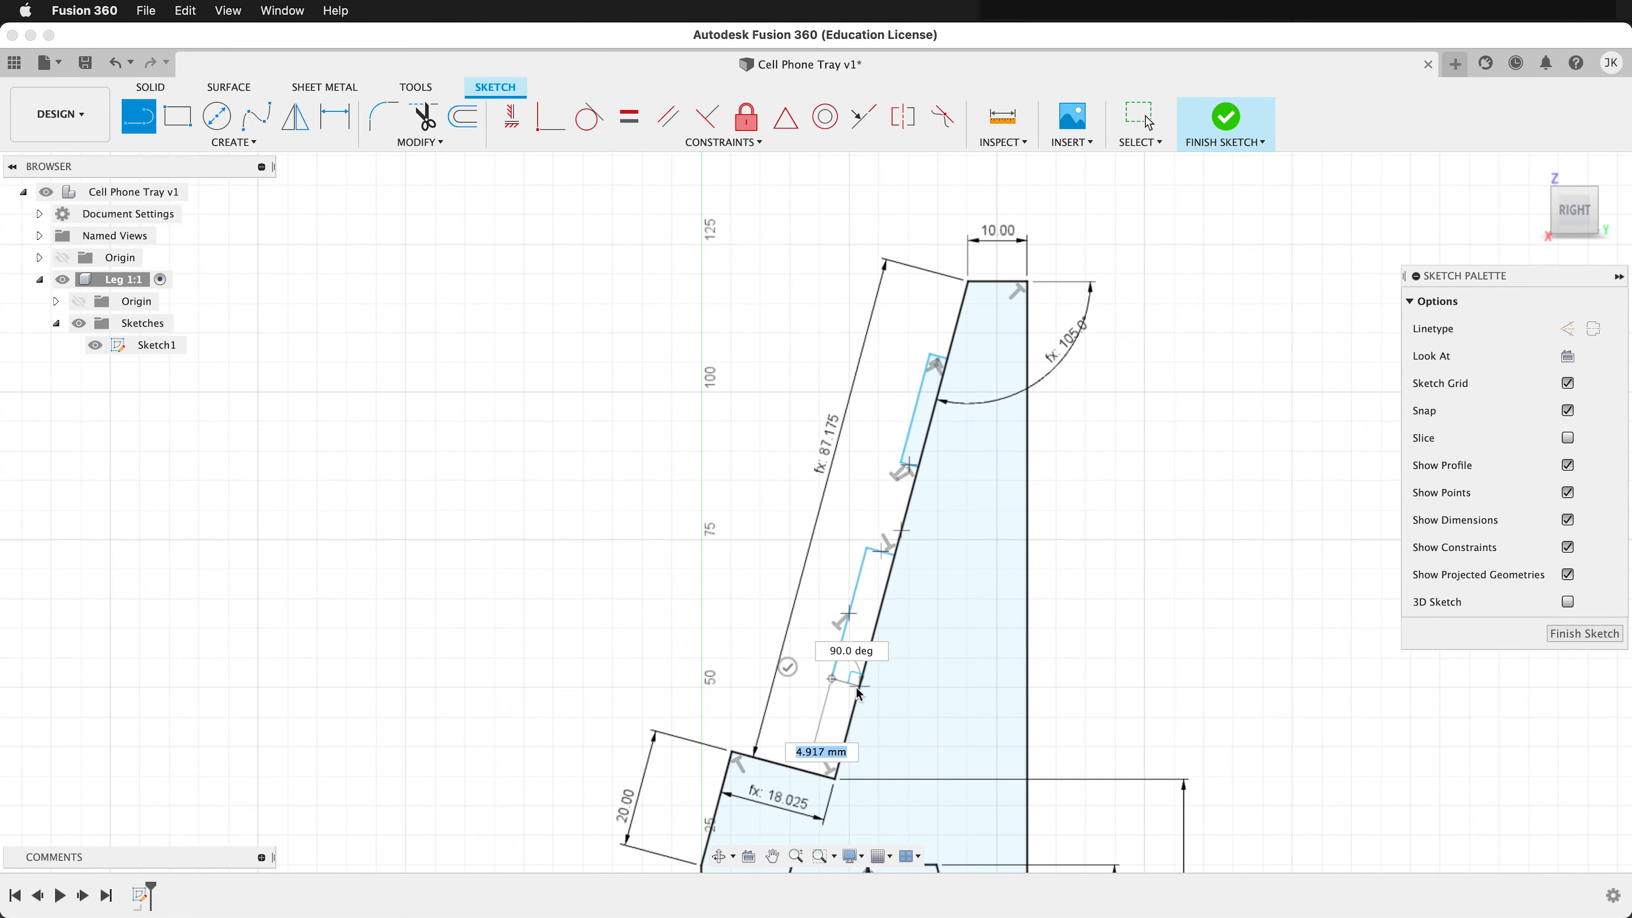
pyautogui.click(858, 685)
# Apply a Perpendicular constraint between the lower back tab's long outer side and its upper short side
pyautogui.scroll(5, 887, 574)
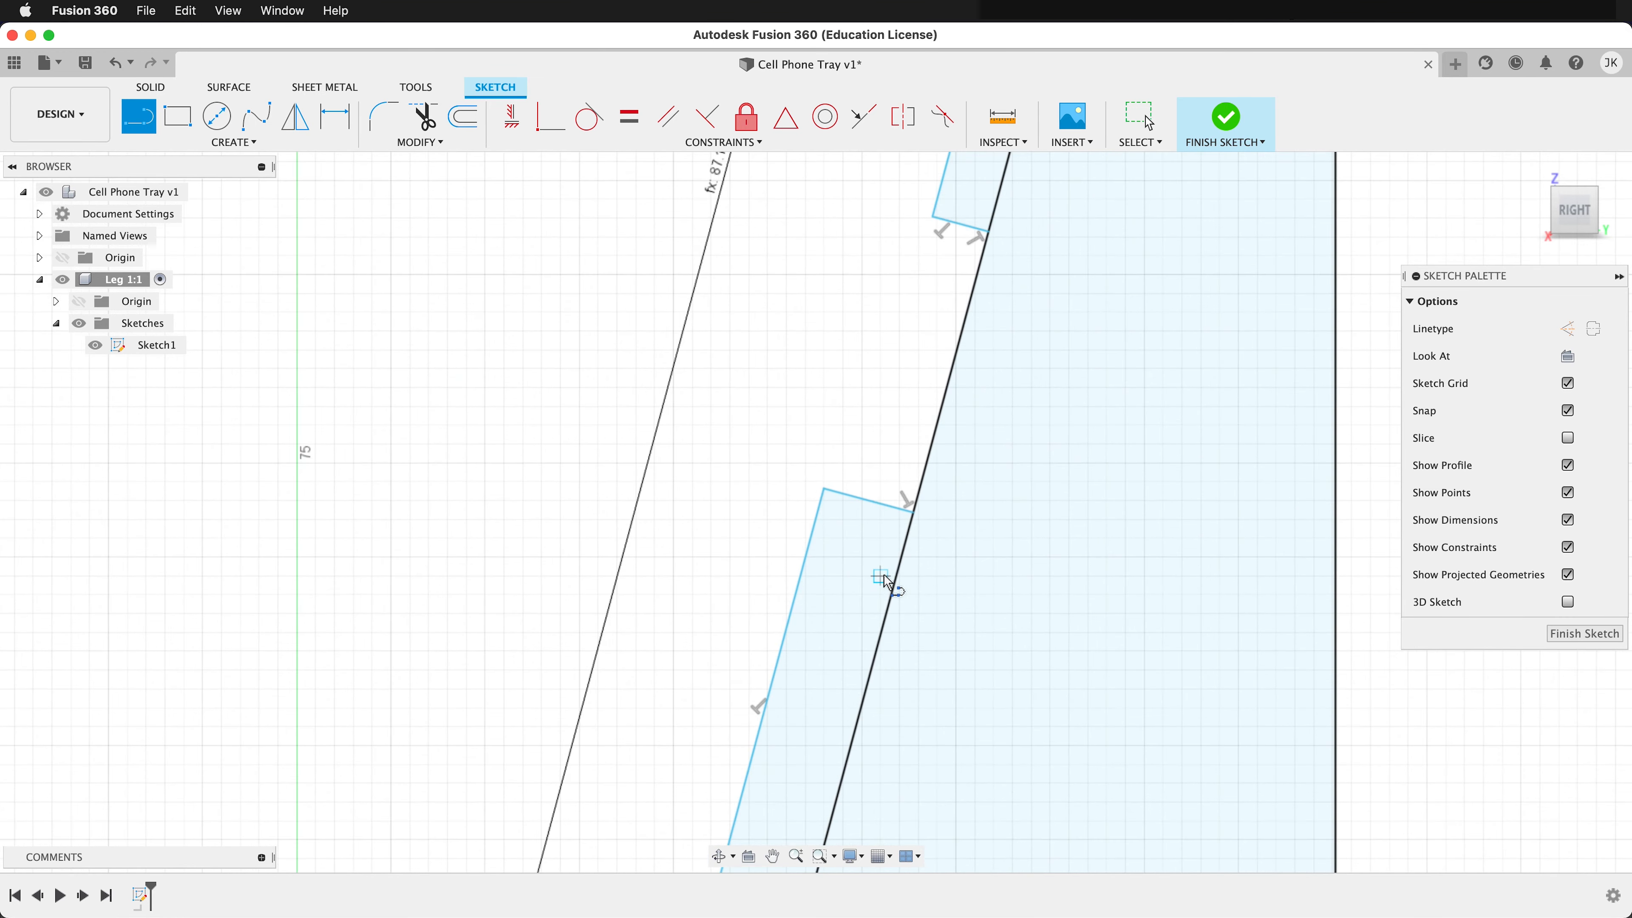
pyautogui.scroll(2, 861, 508)
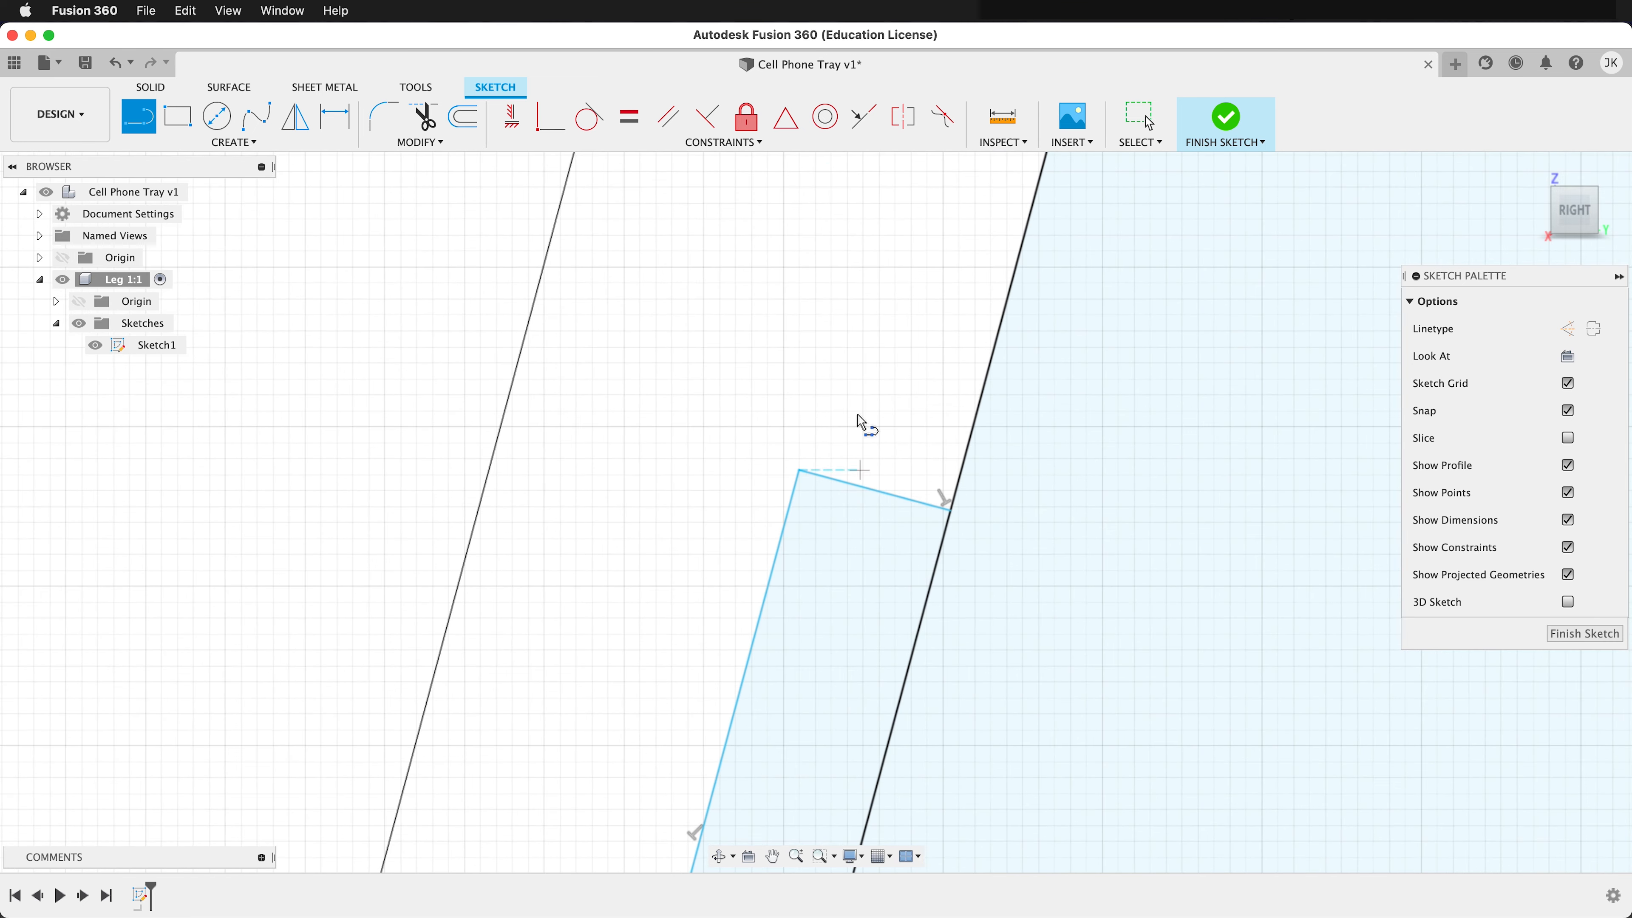
pyautogui.click(706, 116)
pyautogui.click(789, 501)
pyautogui.click(844, 487)
# Draw a small rectangular tab about 2.4 mm high with lines on top of the short slanted ledge
pyautogui.scroll(-5, 855, 498)
pyautogui.scroll(2, 718, 619)
pyautogui.click(148, 128)
pyautogui.scroll(2, 809, 646)
pyautogui.click(784, 622)
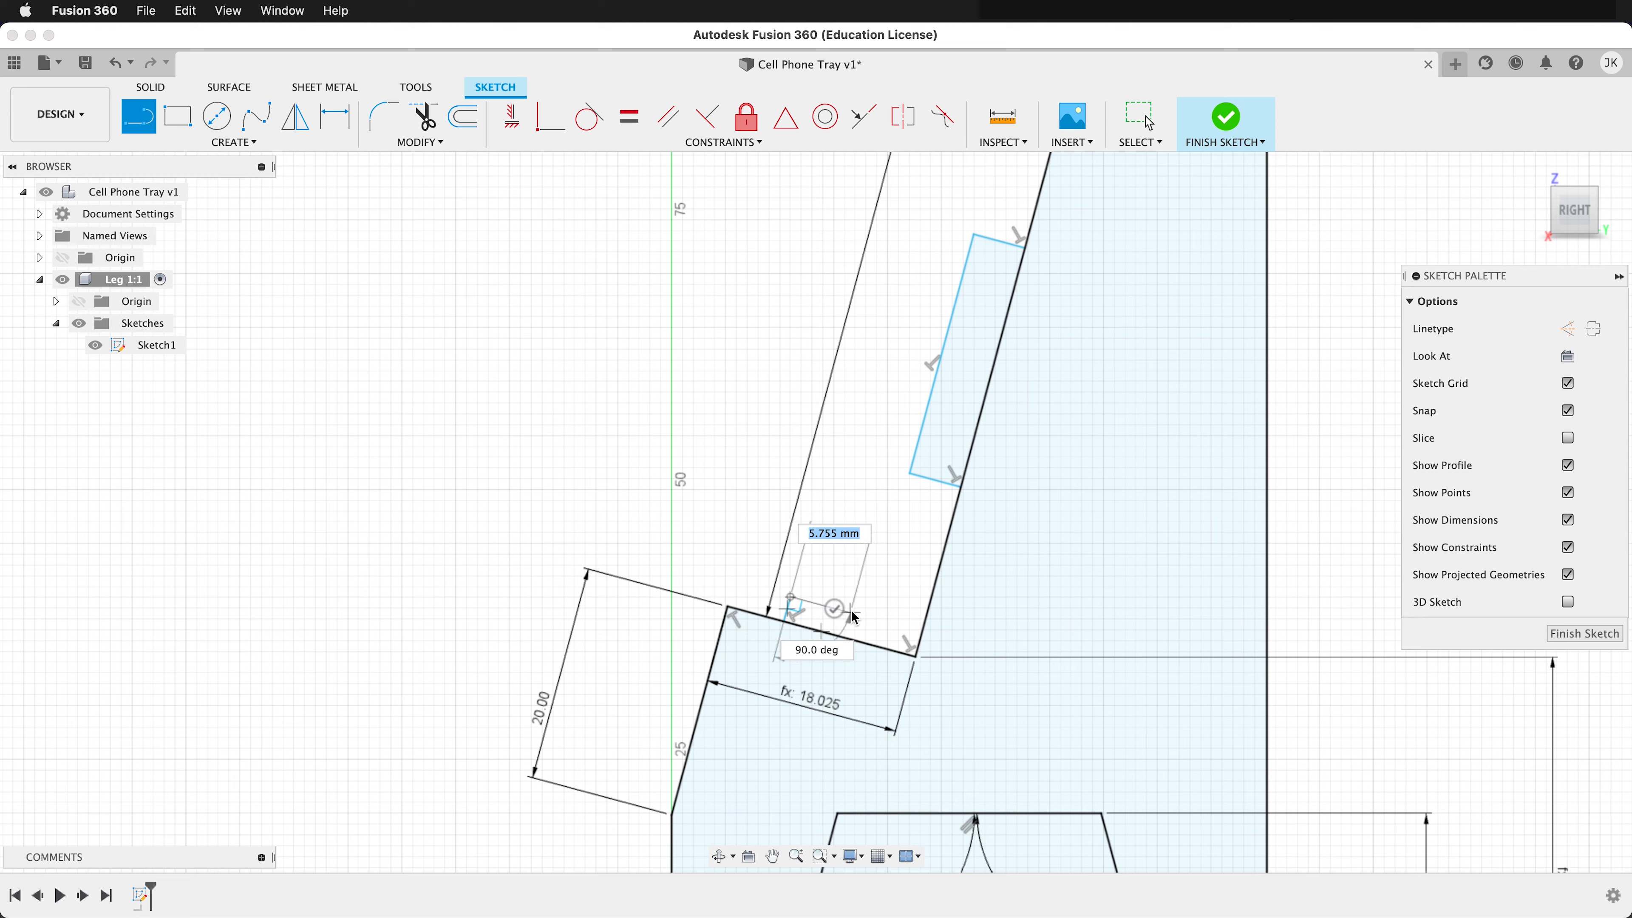
pyautogui.click(860, 615)
pyautogui.click(860, 646)
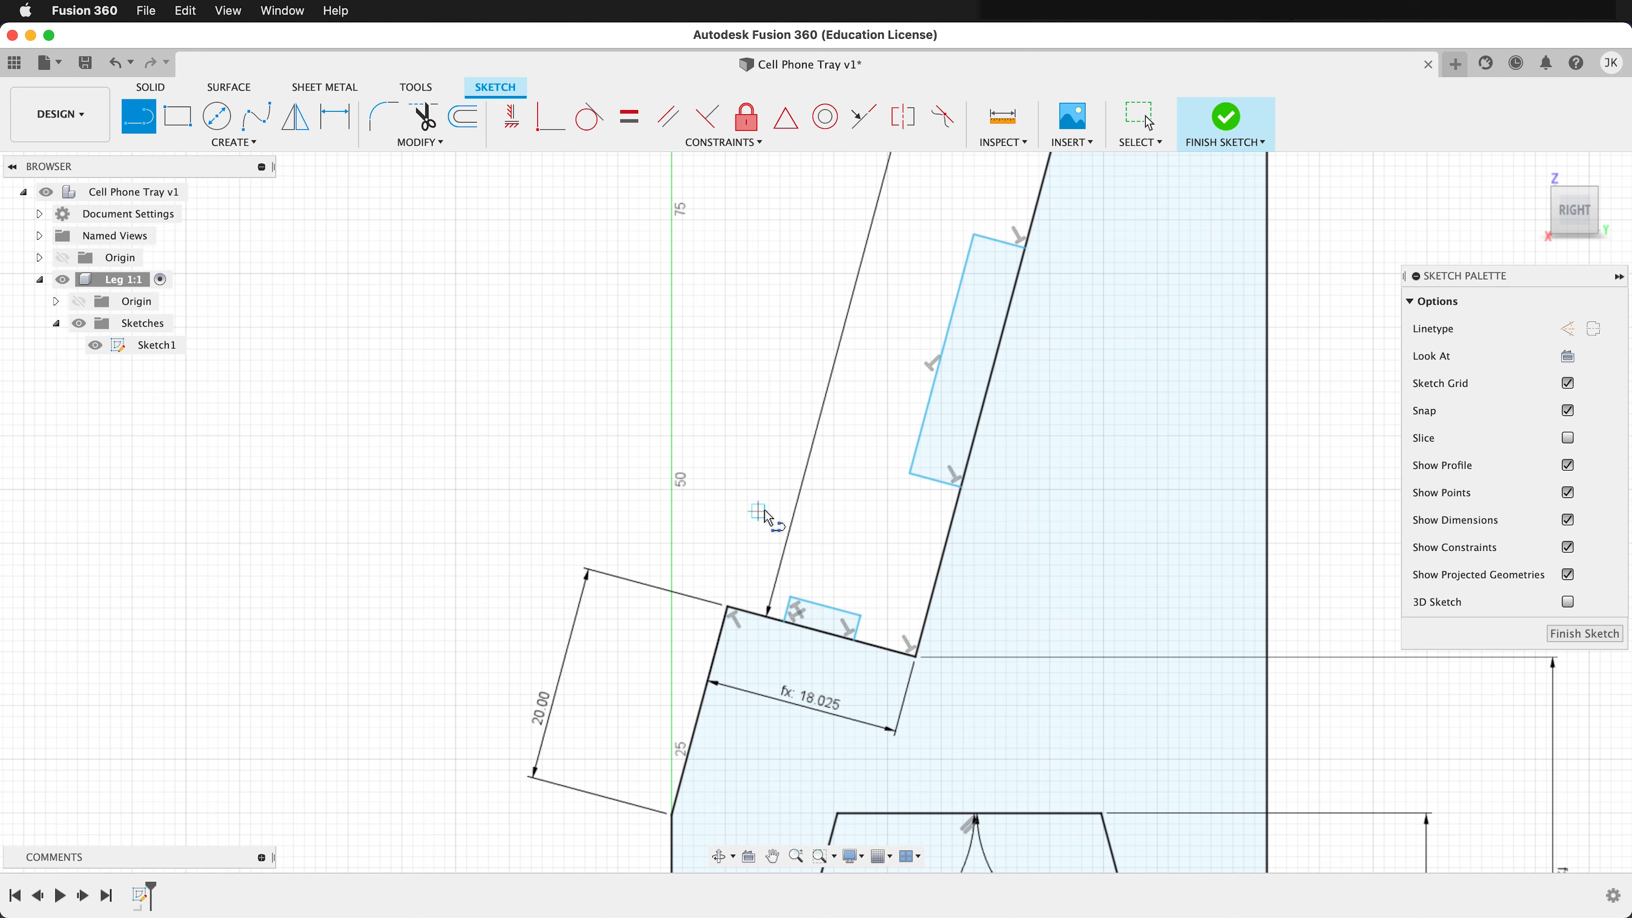
# Dimension the short side of the ledge tab with the ply parameter as its height
pyautogui.press('d')
pyautogui.scroll(-5, 829, 502)
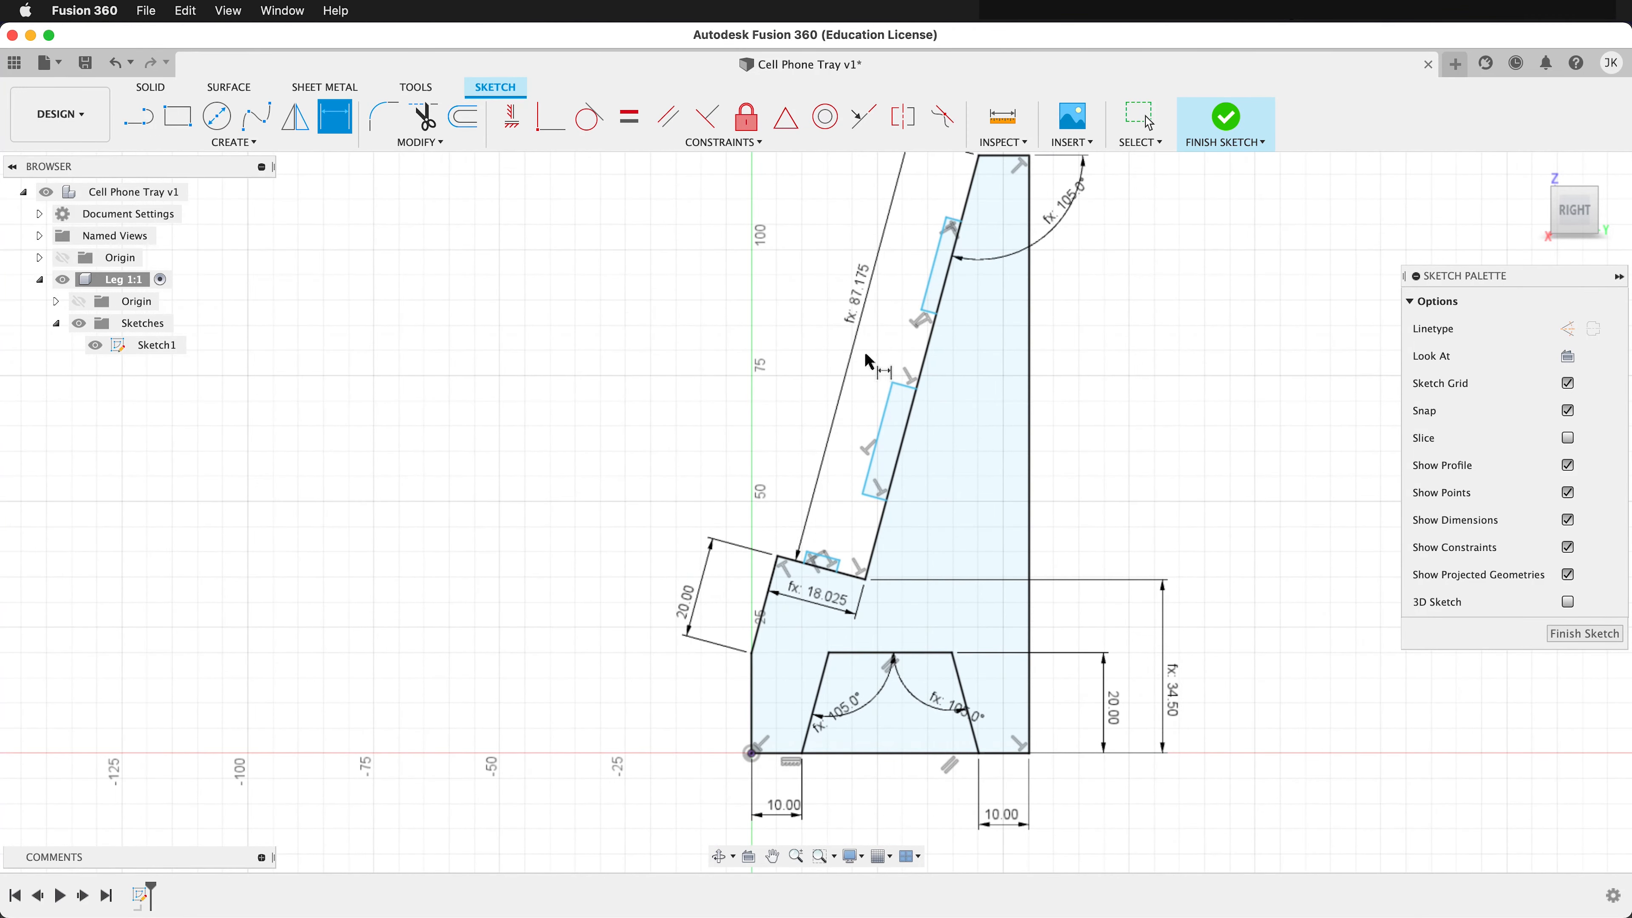
pyautogui.scroll(2, 896, 475)
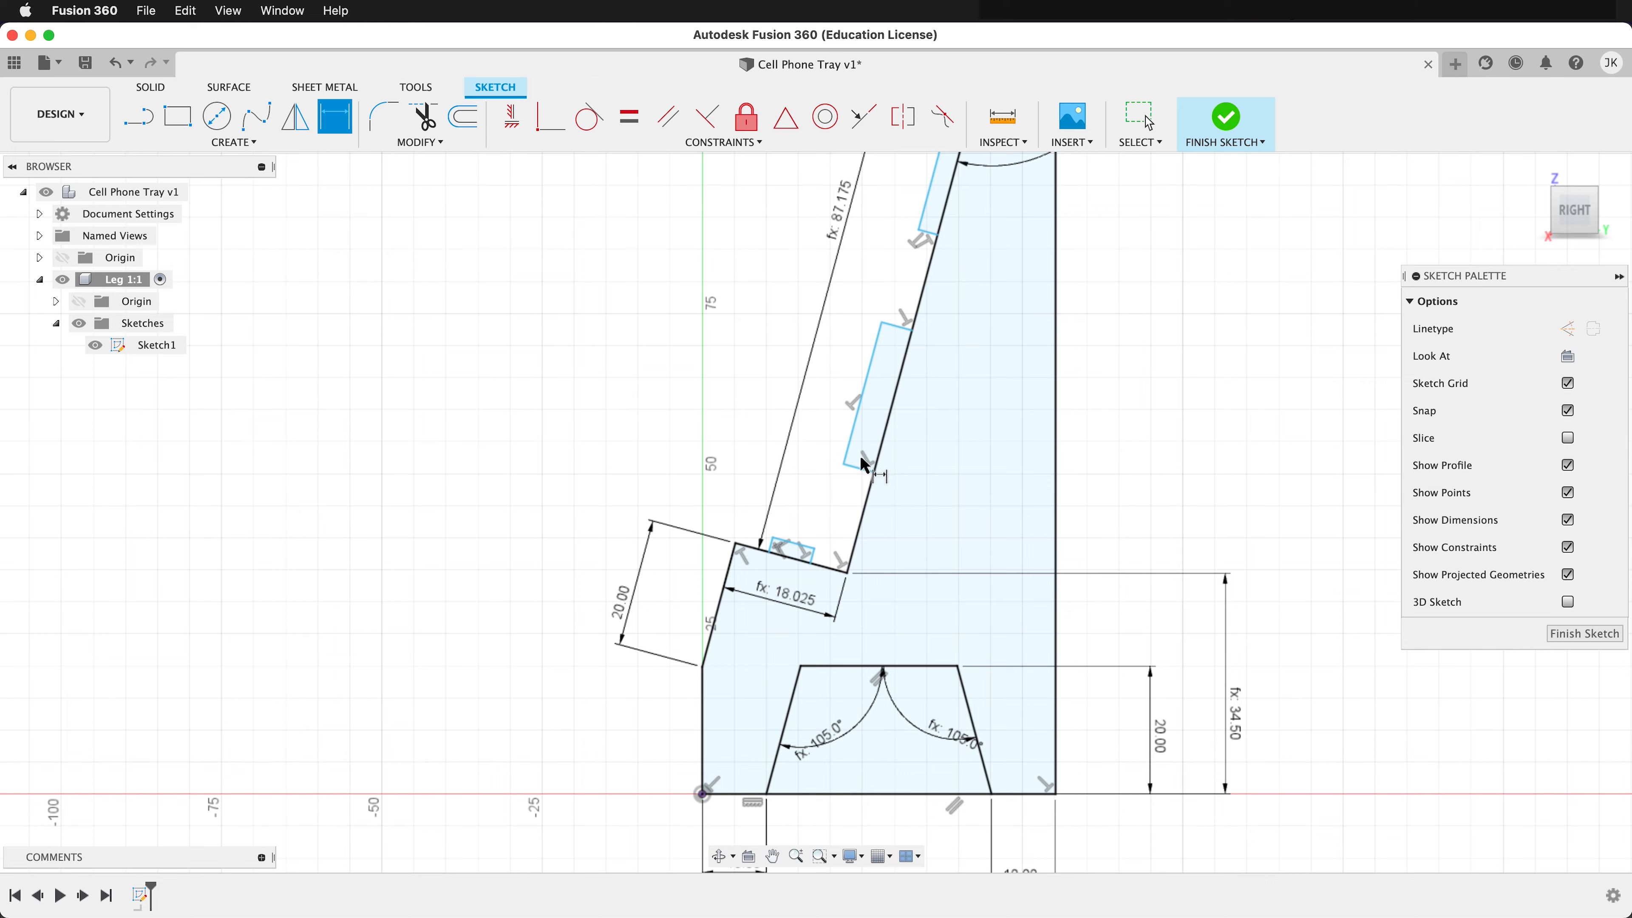
pyautogui.scroll(3, 864, 464)
pyautogui.click(828, 567)
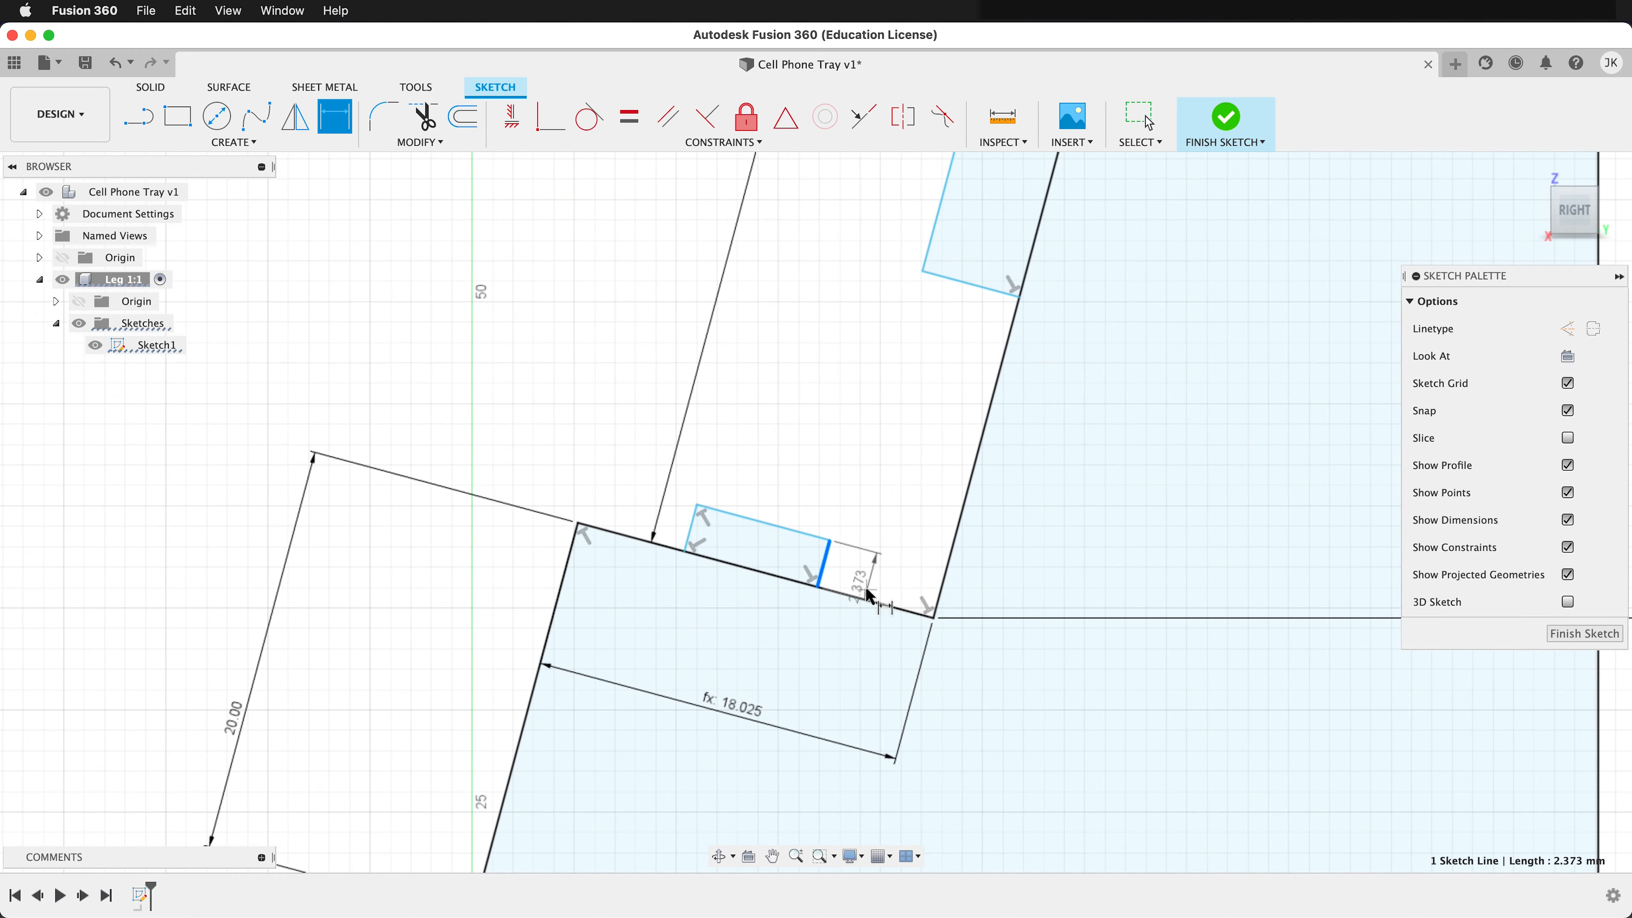
pyautogui.click(864, 592)
pyautogui.write('ply')
pyautogui.press('Return')
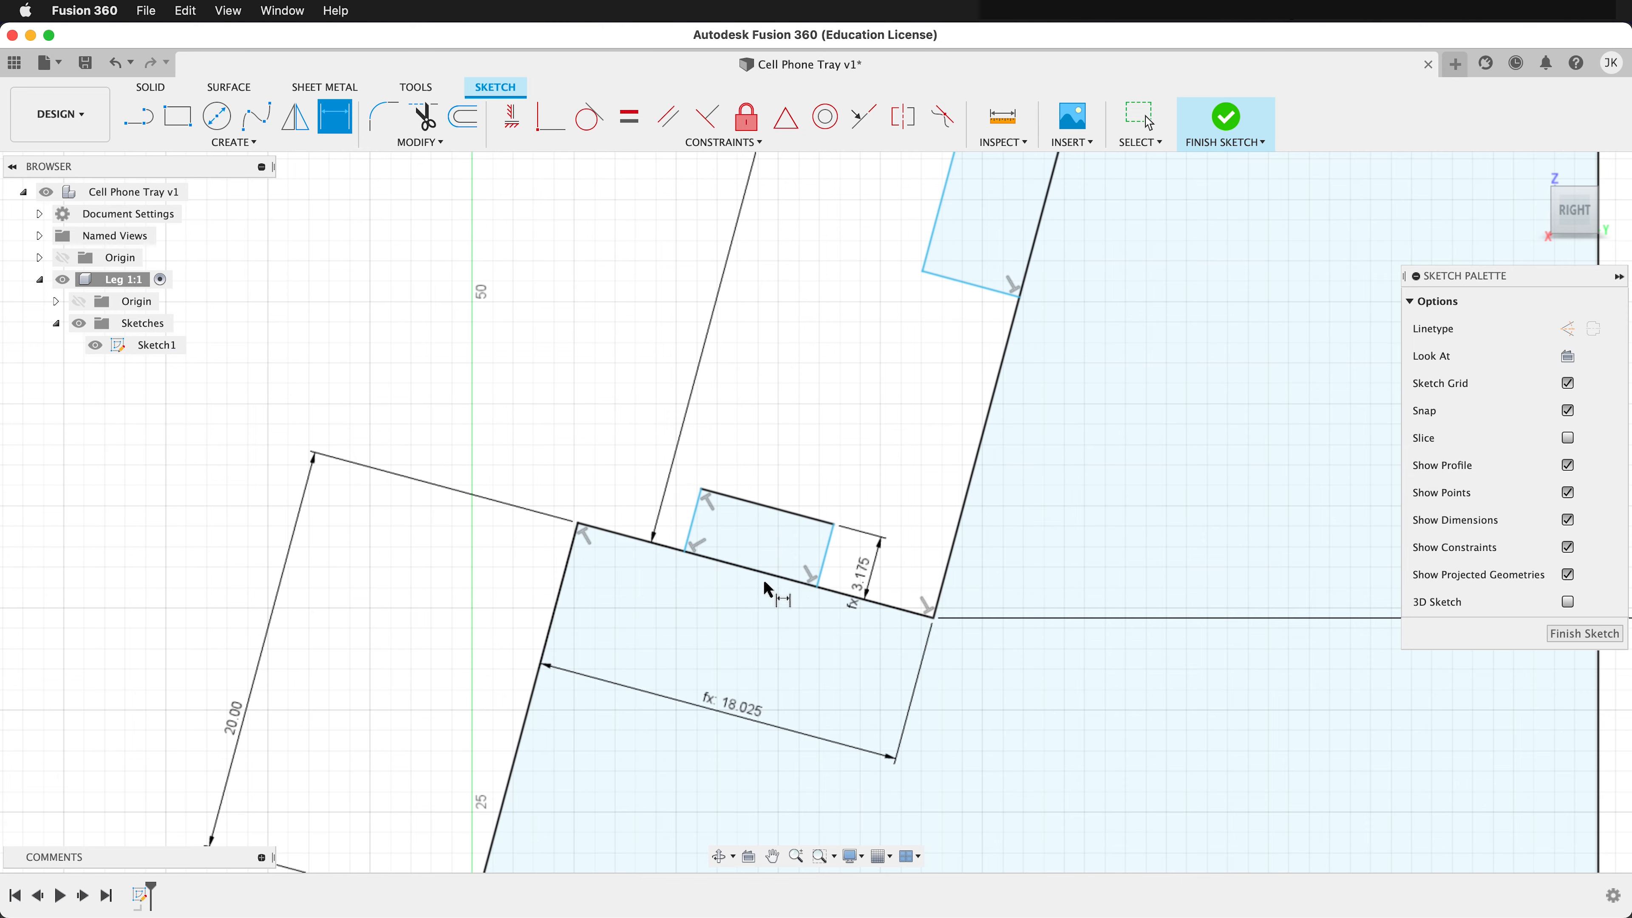
# Dimension the depth of the lower tab on the slanted back edge as ply
pyautogui.scroll(-3, 723, 586)
pyautogui.click(856, 424)
pyautogui.click(821, 470)
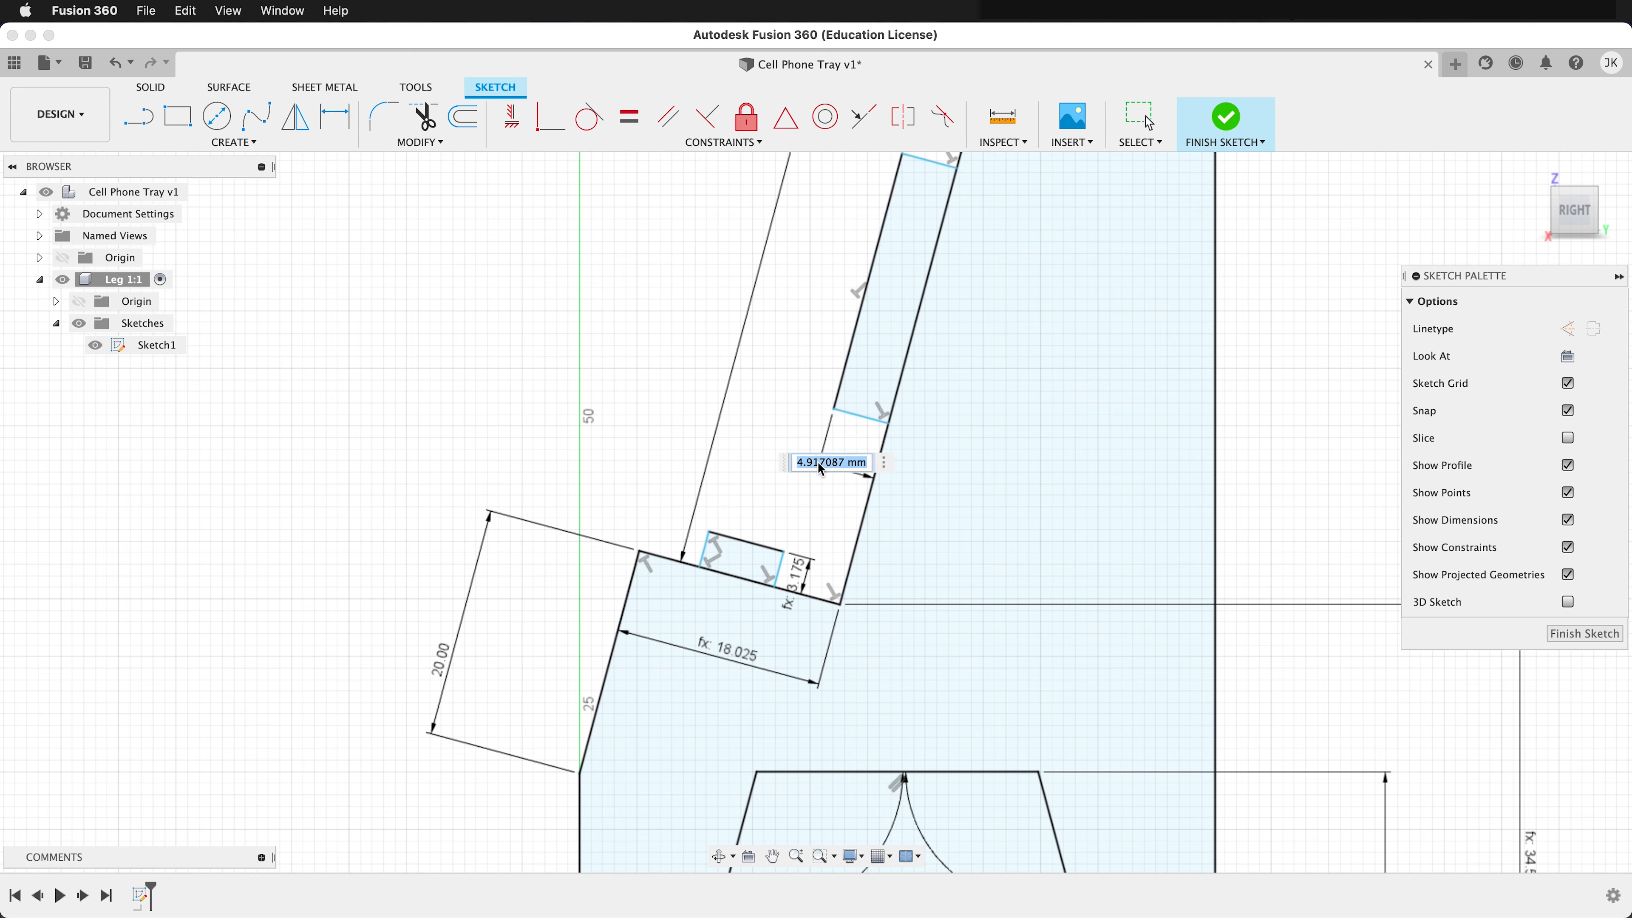
pyautogui.write('ply')
pyautogui.press('Return')
# Dimension the upper back tab's depth and link it to the lower back tab's depth dimension
pyautogui.scroll(-2, 929, 183)
pyautogui.click(943, 223)
pyautogui.click(913, 315)
pyautogui.click(829, 635)
pyautogui.press('Return')
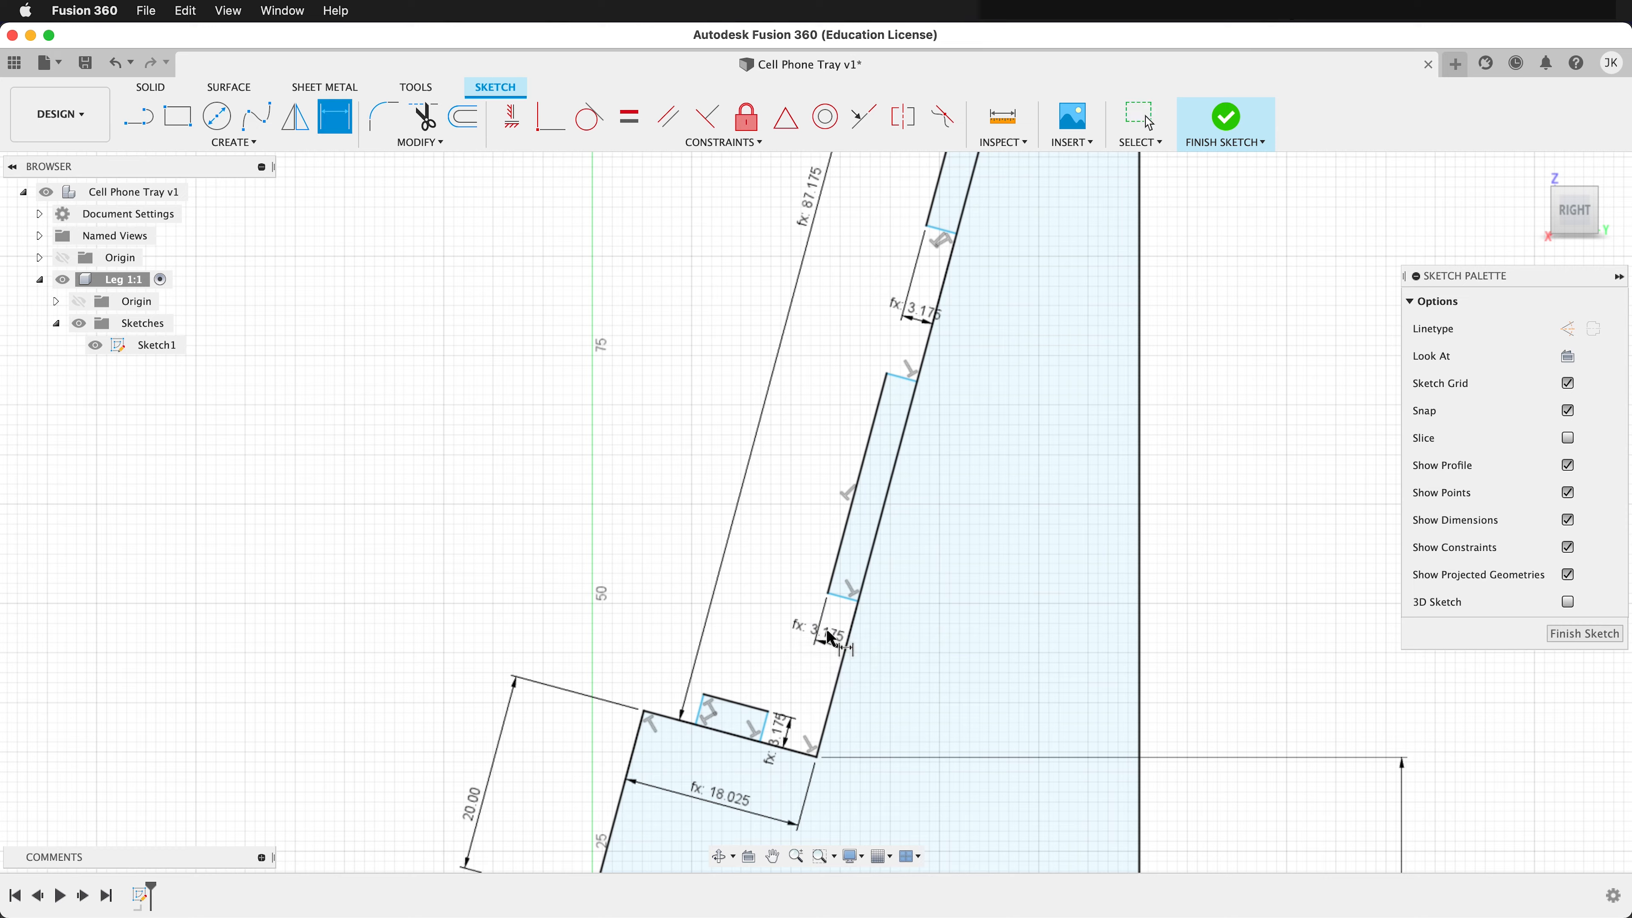
# Dimension the distance from the ledge's front slanted edge to the ledge tab's nearest side as ply*1.5
pyautogui.scroll(-5, 922, 529)
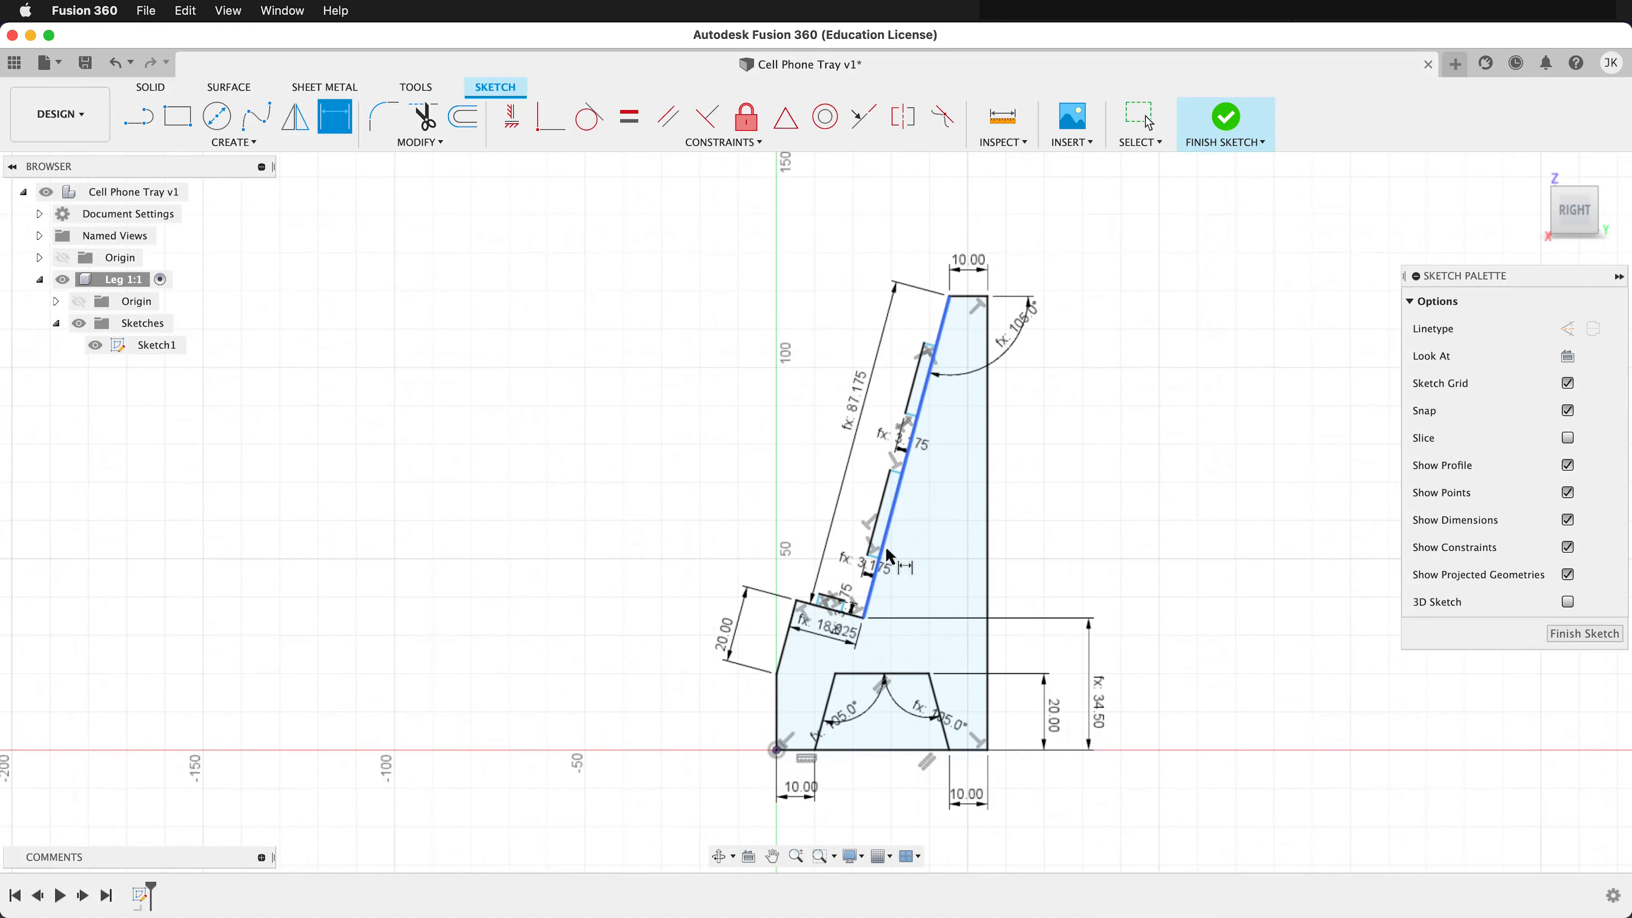
pyautogui.scroll(5, 866, 566)
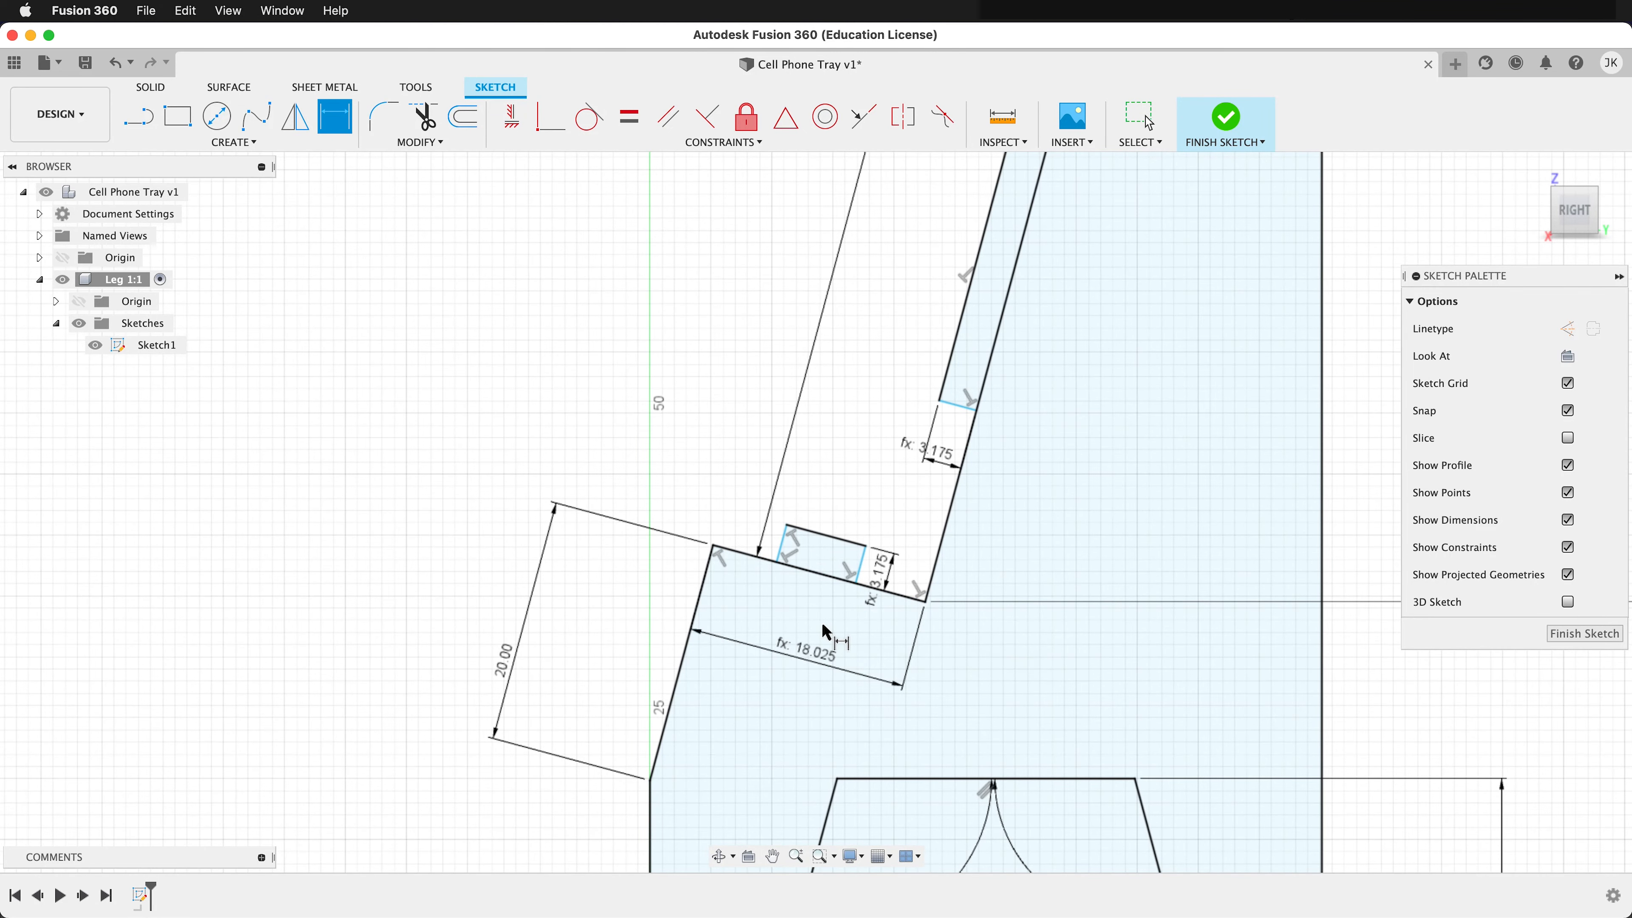
pyautogui.scroll(2, 821, 622)
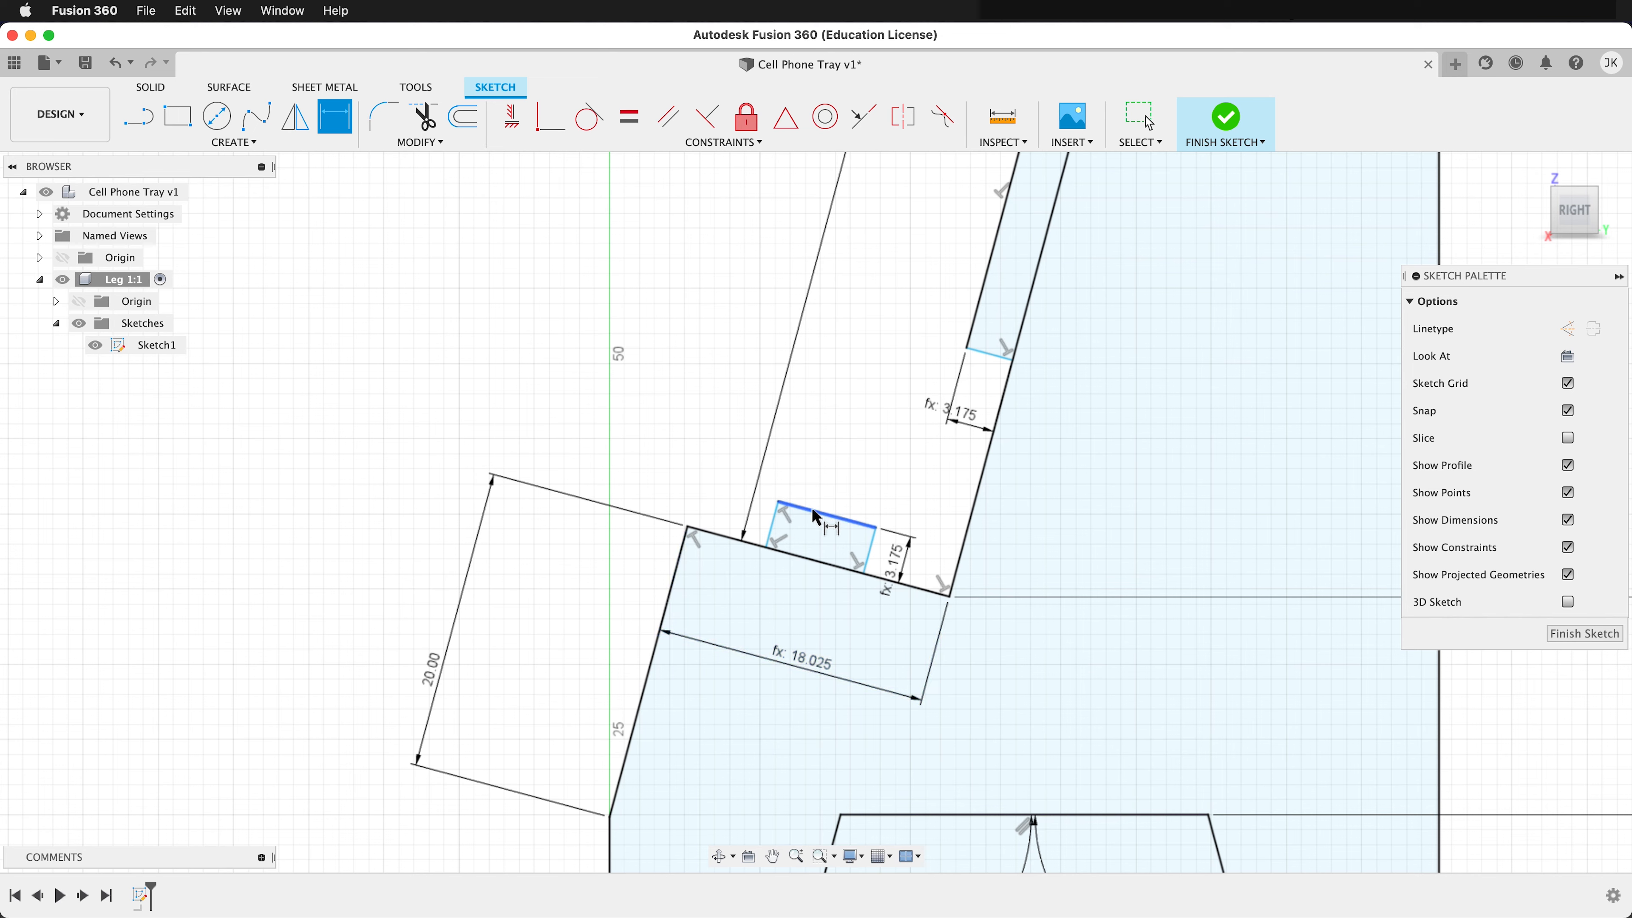
pyautogui.click(771, 532)
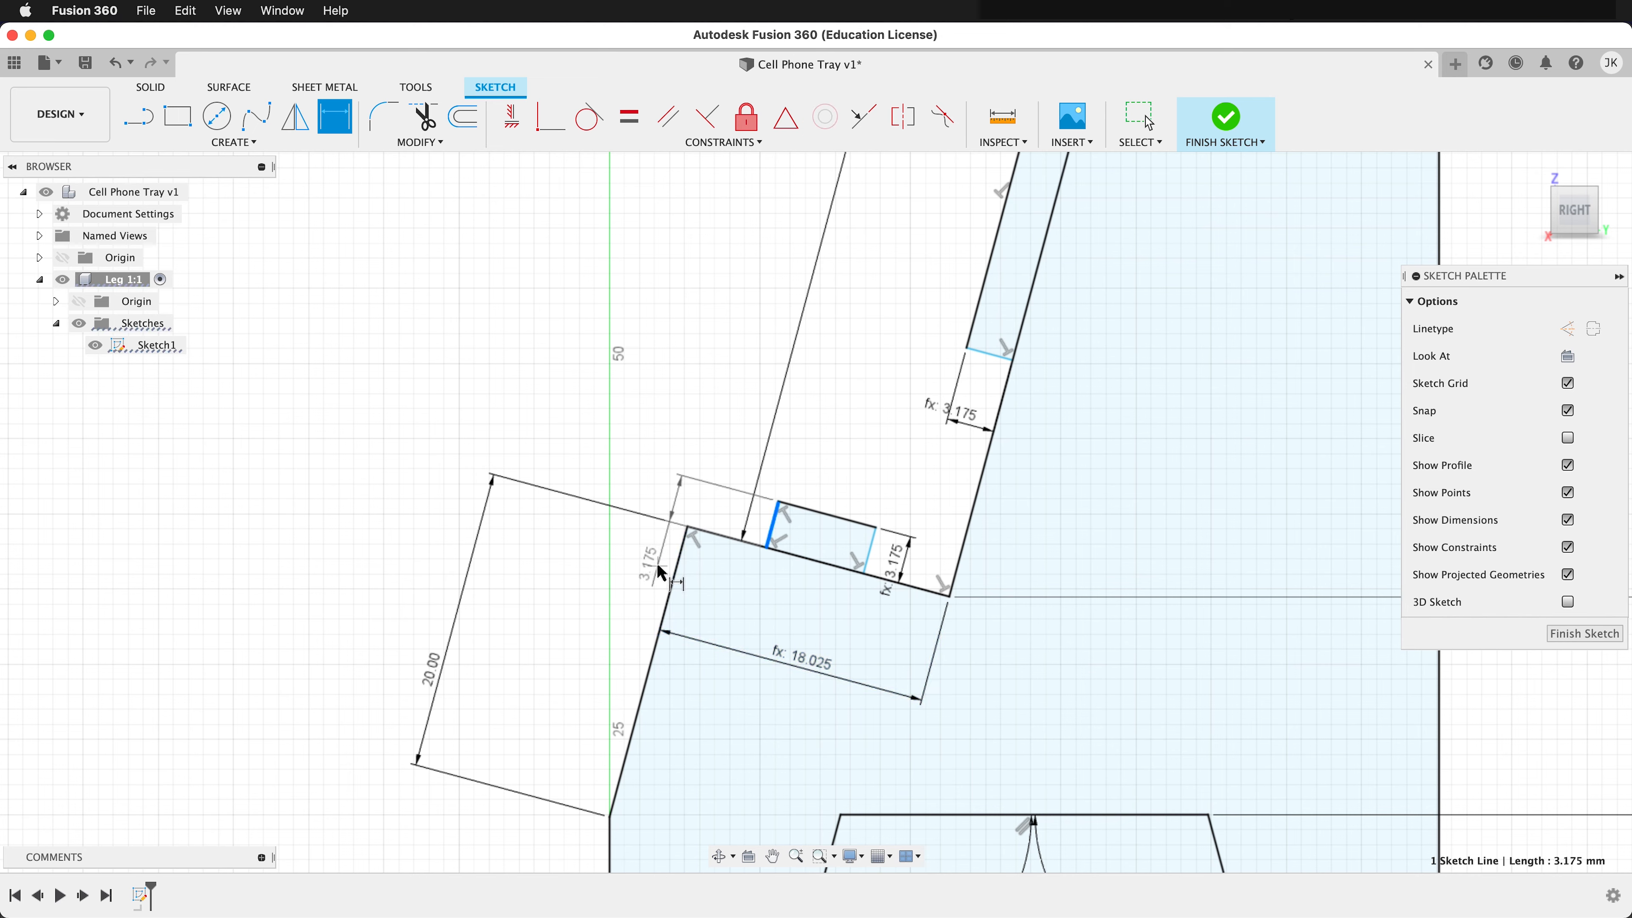
pyautogui.click(675, 578)
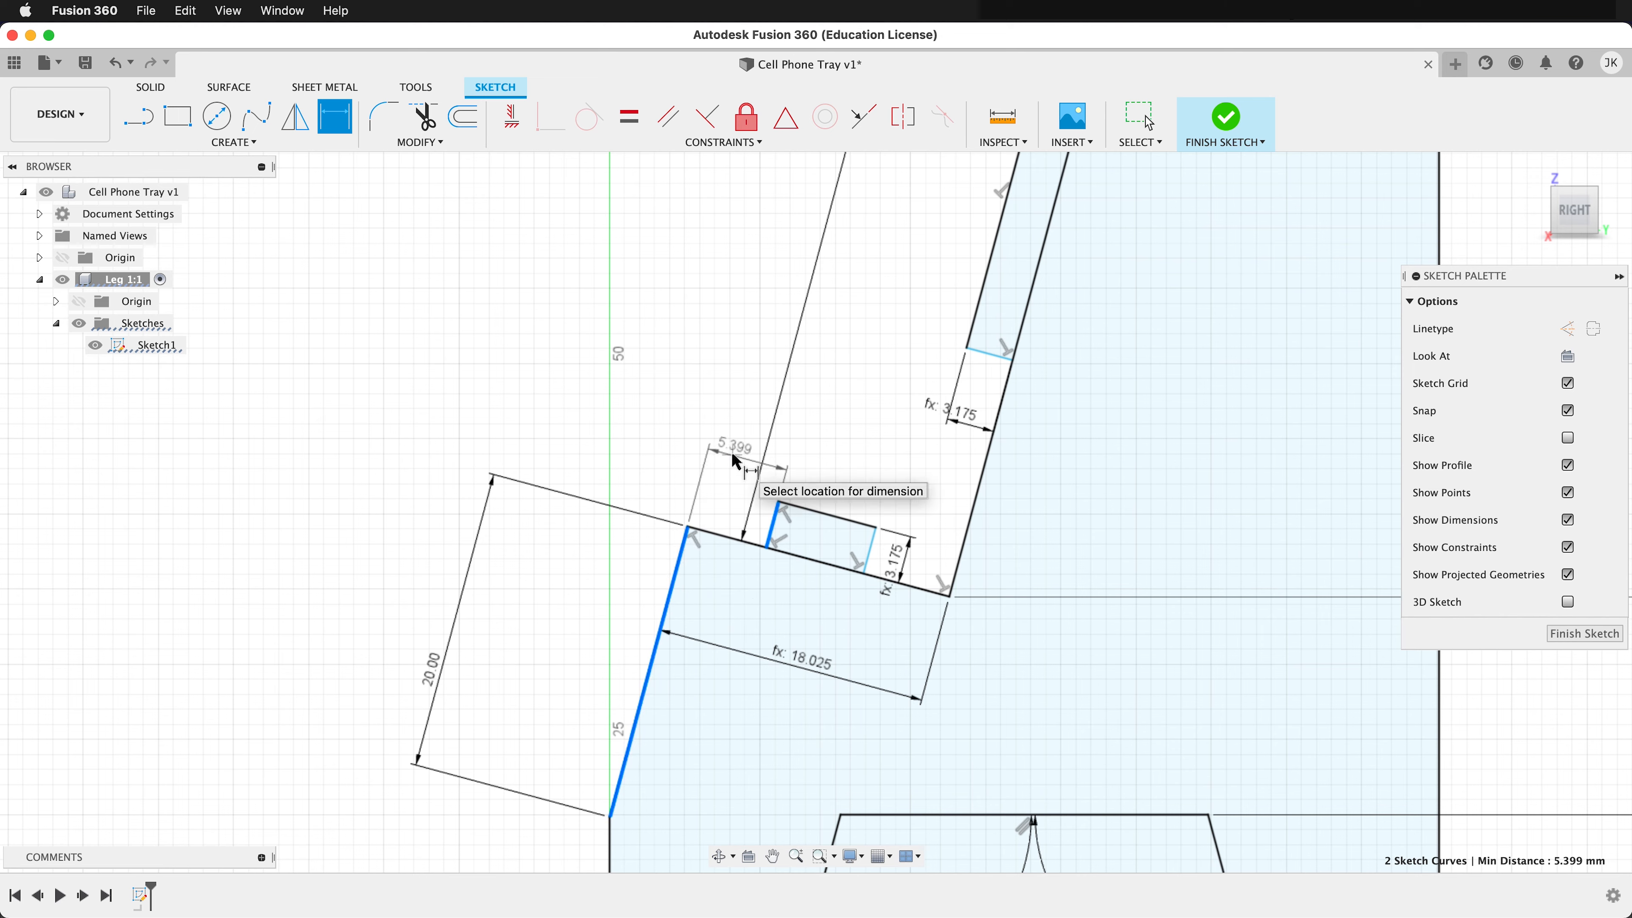
pyautogui.click(735, 459)
pyautogui.write('pl')
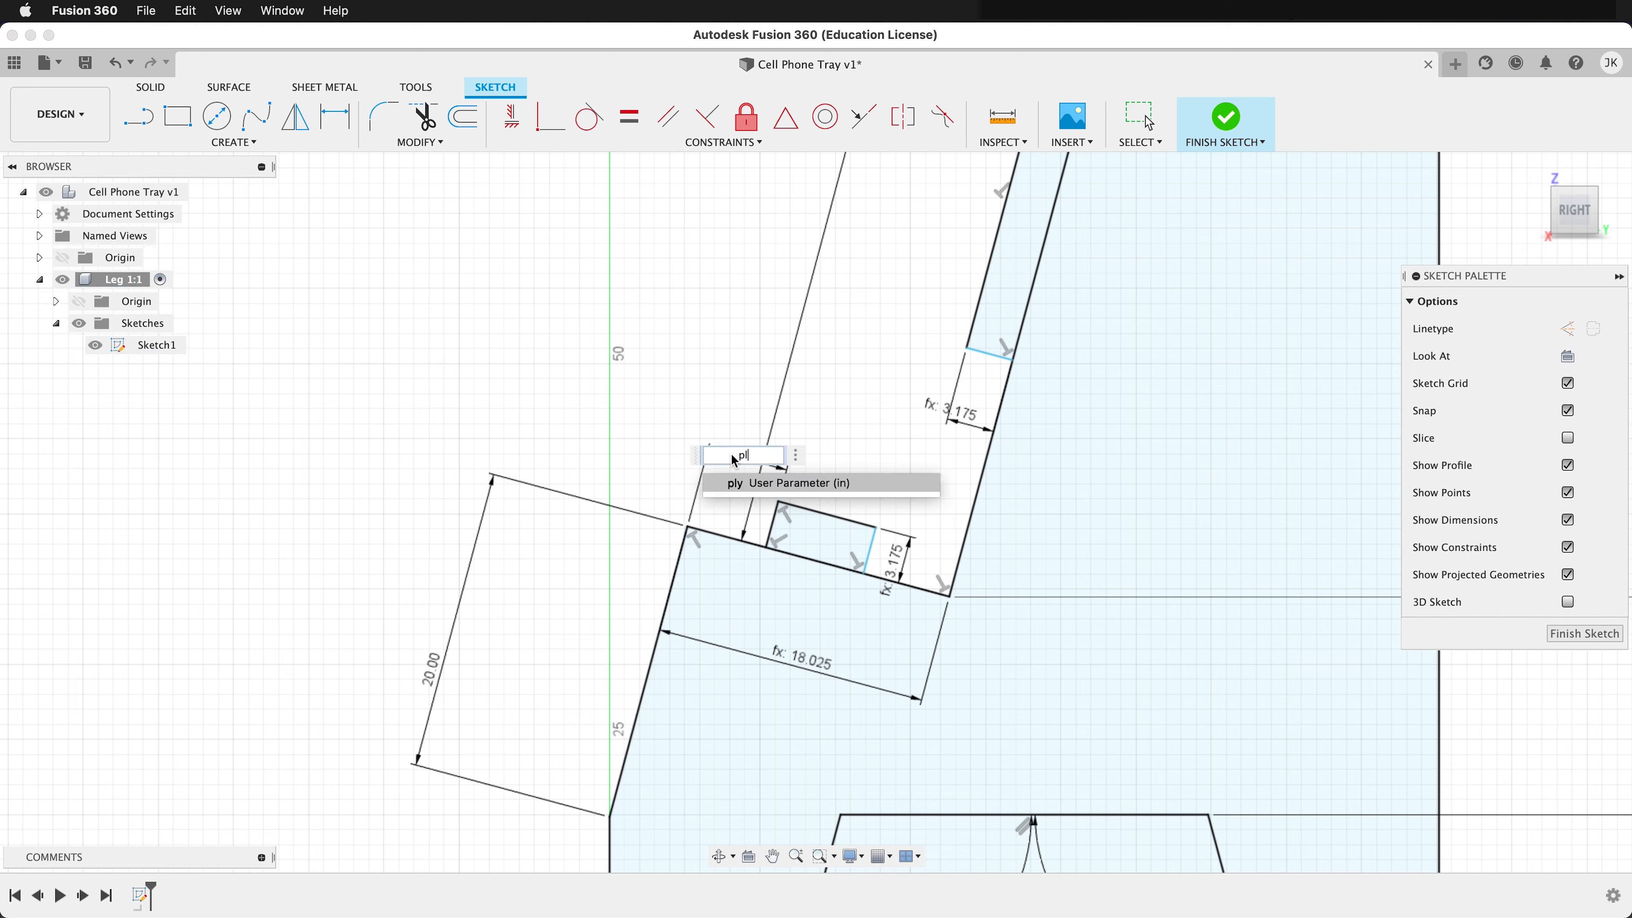
pyautogui.write('y*1.5')
pyautogui.press('Return')
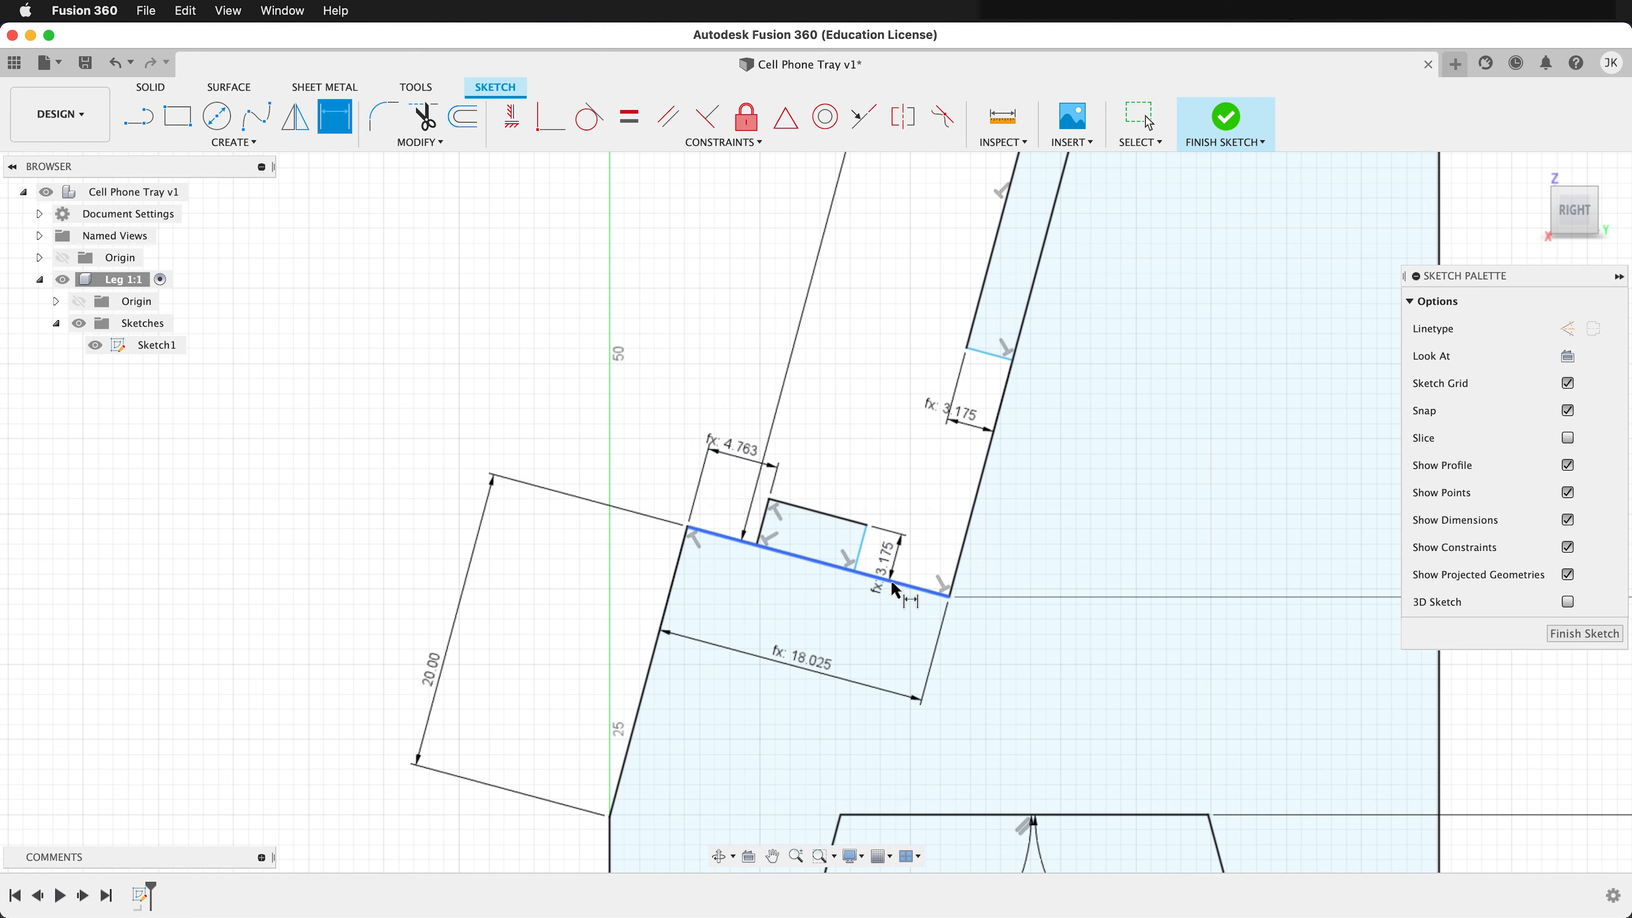
# Dimension the gap between the ledge tab's inner side and the slanted back edge, linking it to the front gap dimension
pyautogui.click(863, 547)
pyautogui.click(964, 564)
pyautogui.click(890, 636)
pyautogui.click(732, 450)
pyautogui.press('Return')
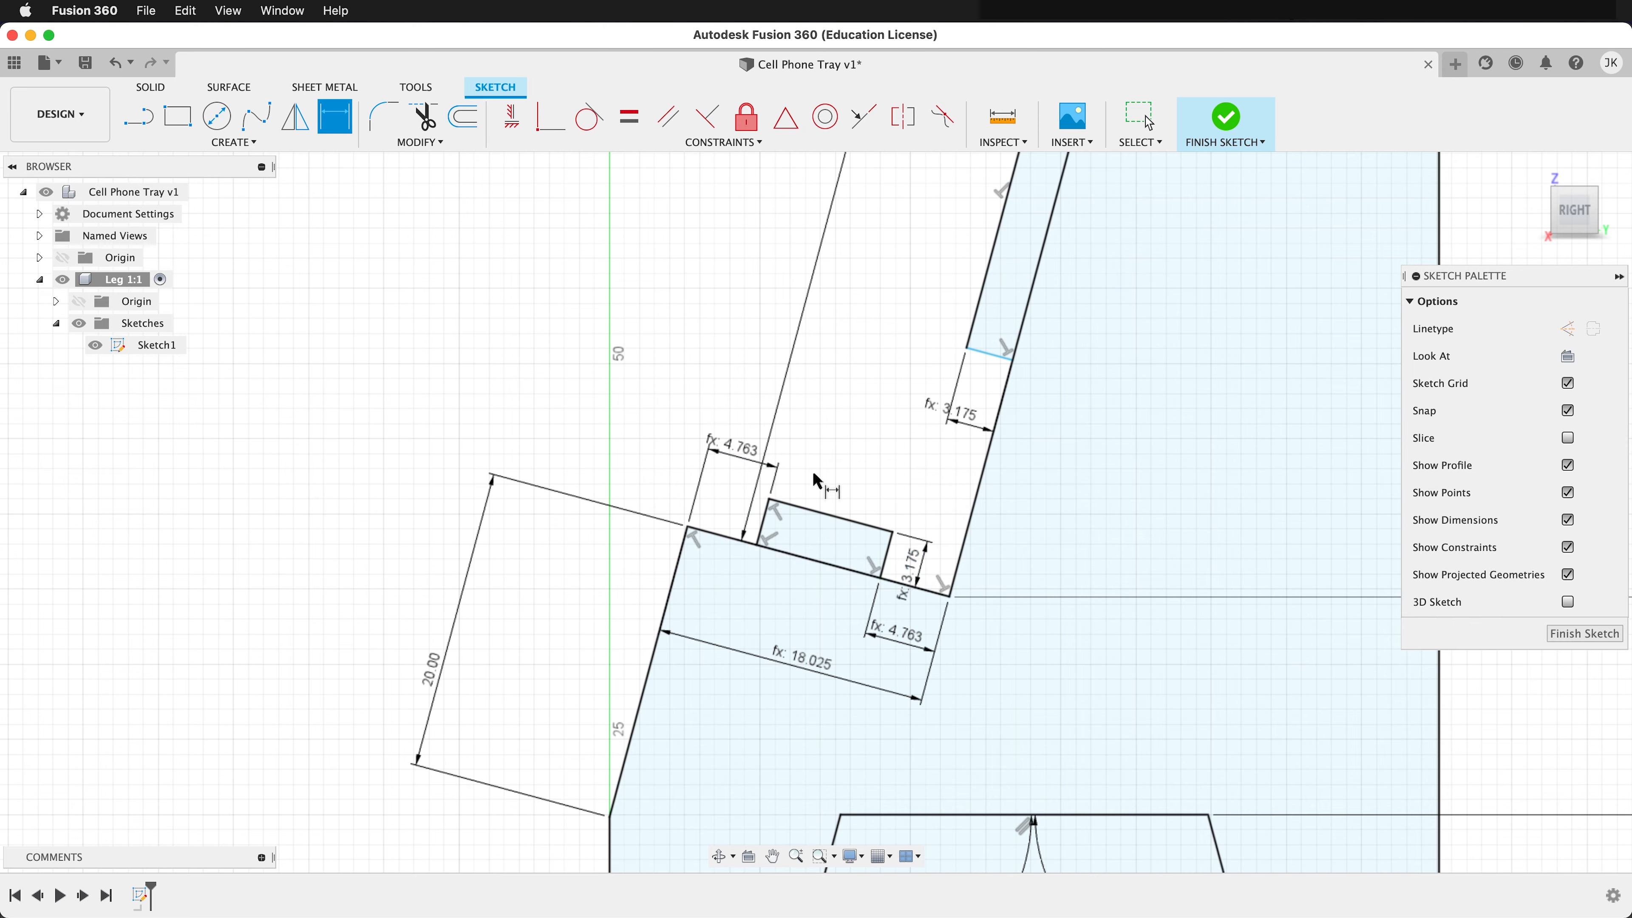
# Dimension the length of the lower tab on the slanted back edge as 25 mm
pyautogui.scroll(-5, 838, 511)
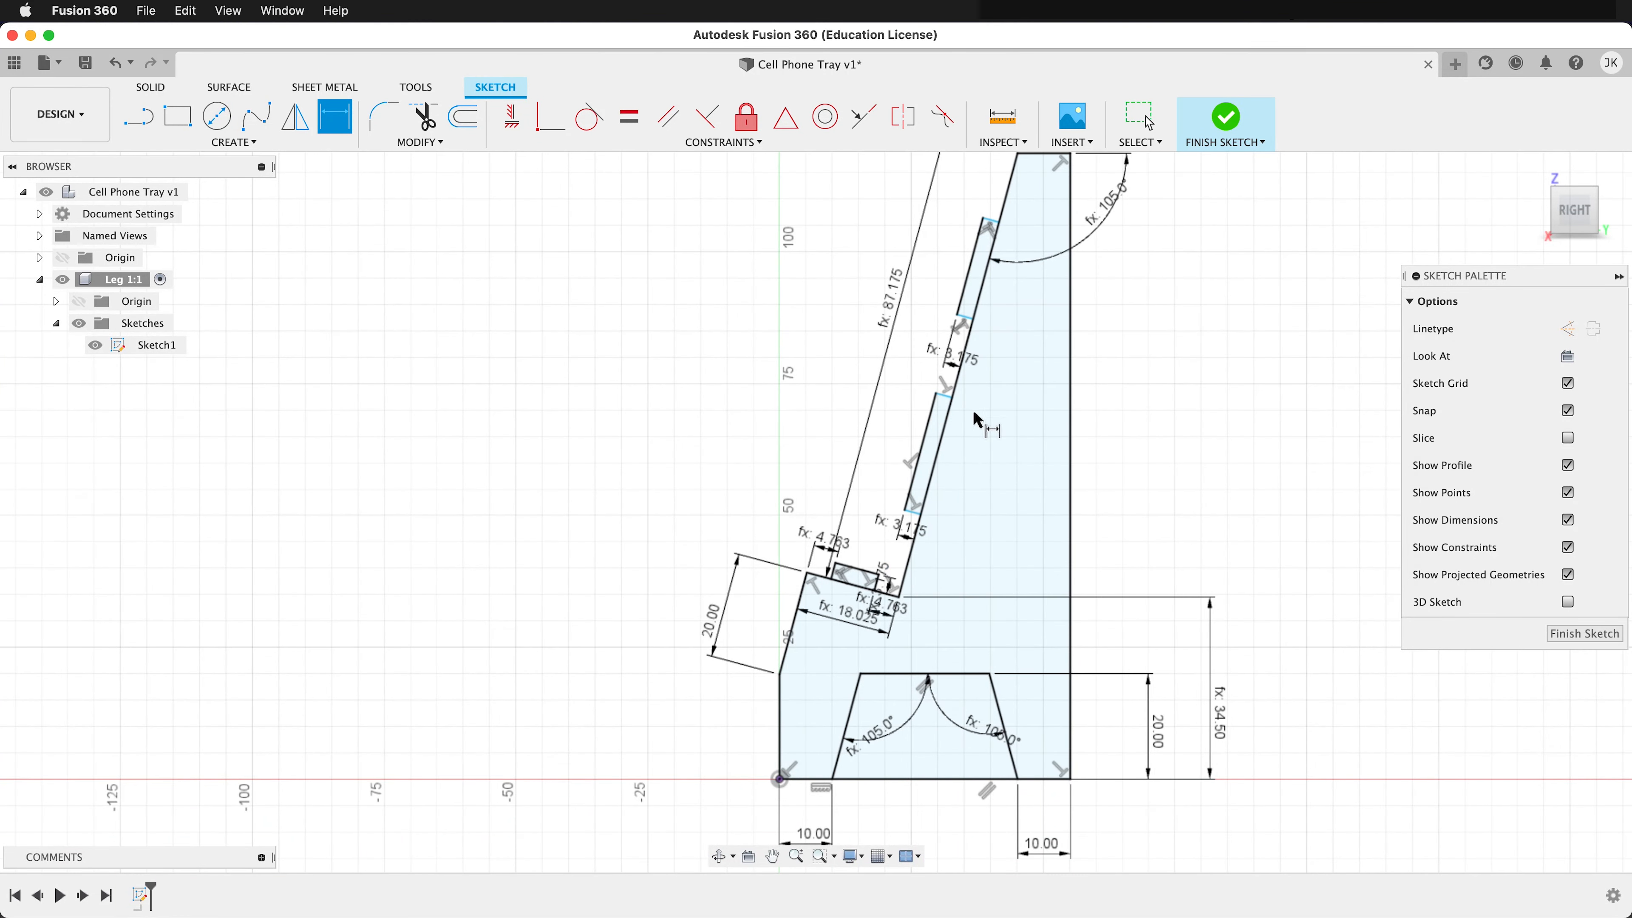
pyautogui.click(923, 444)
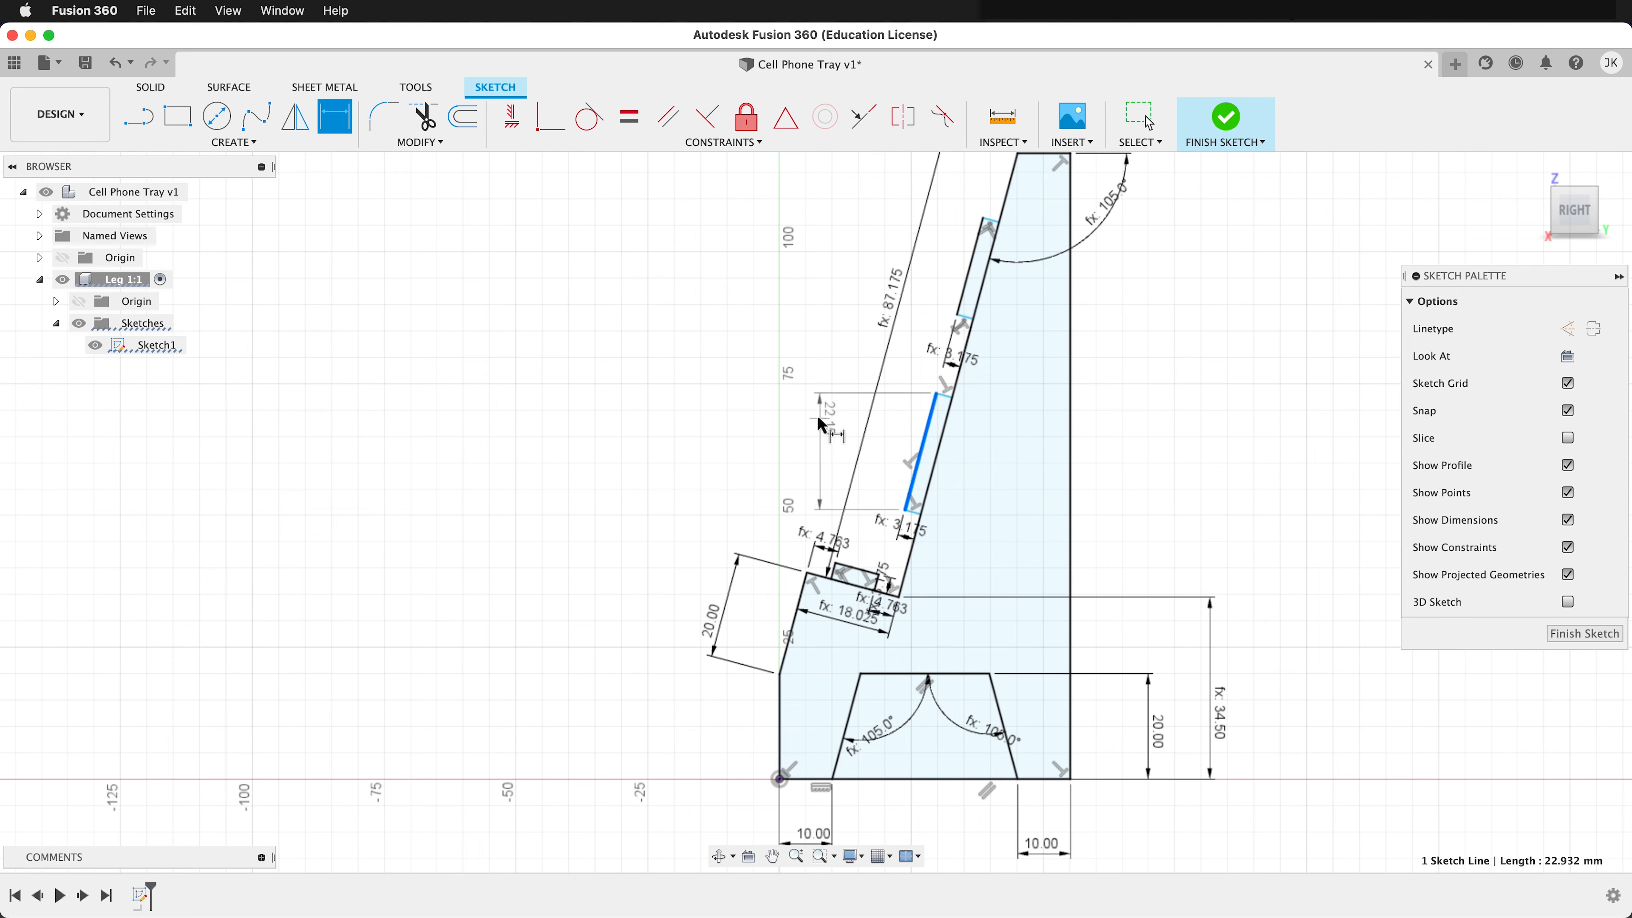
pyautogui.click(867, 381)
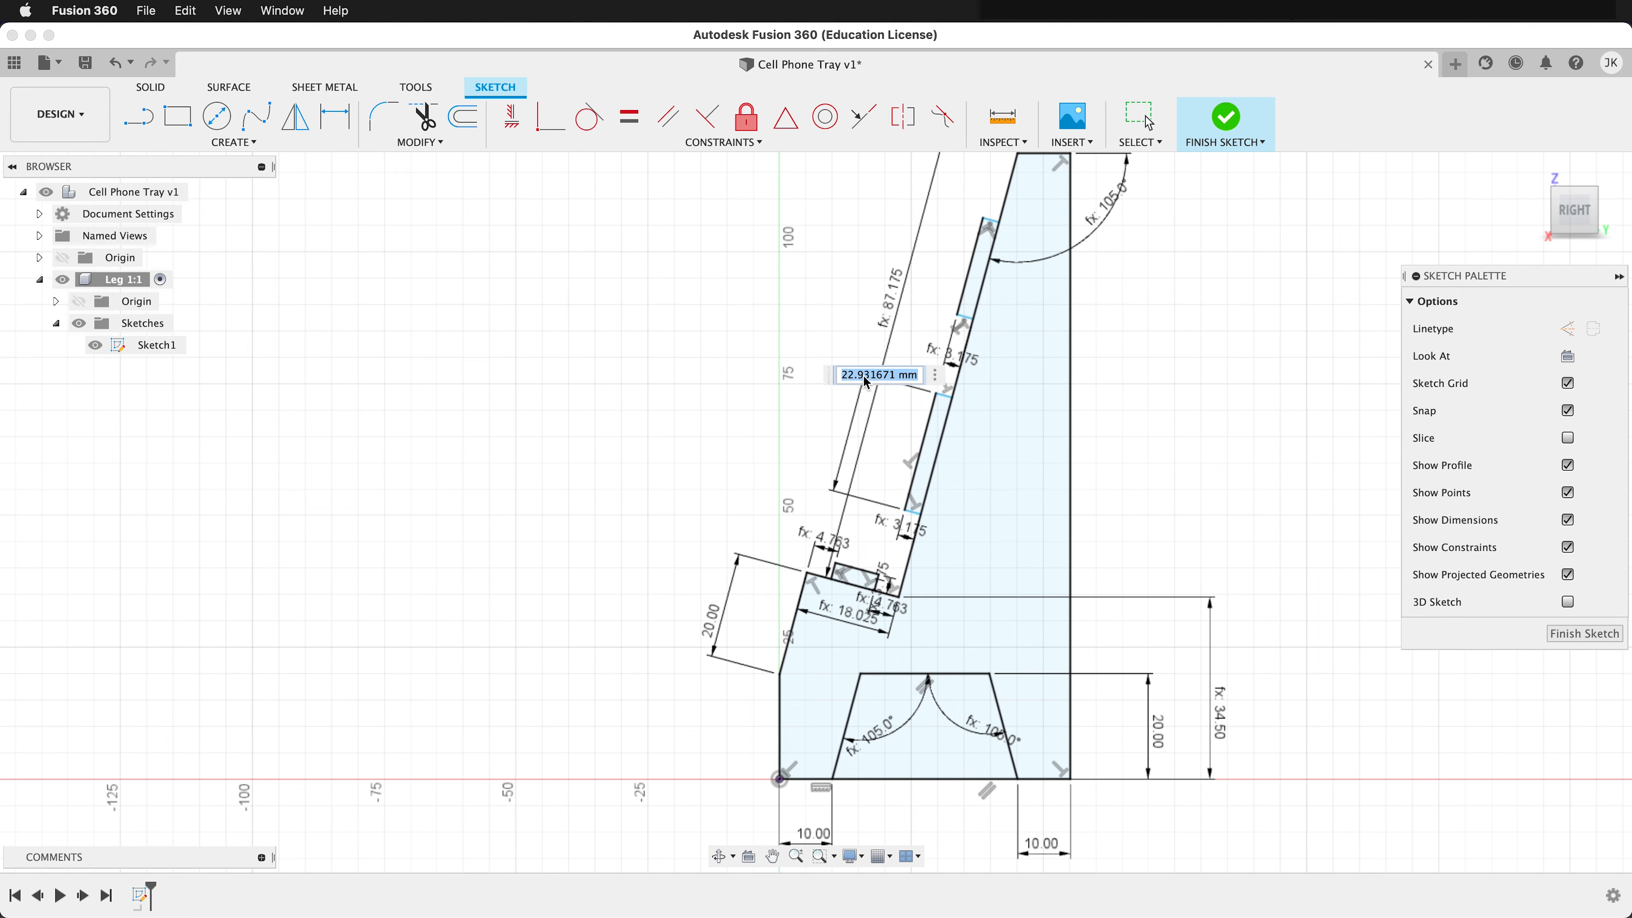
pyautogui.write('25')
pyautogui.press('Return')
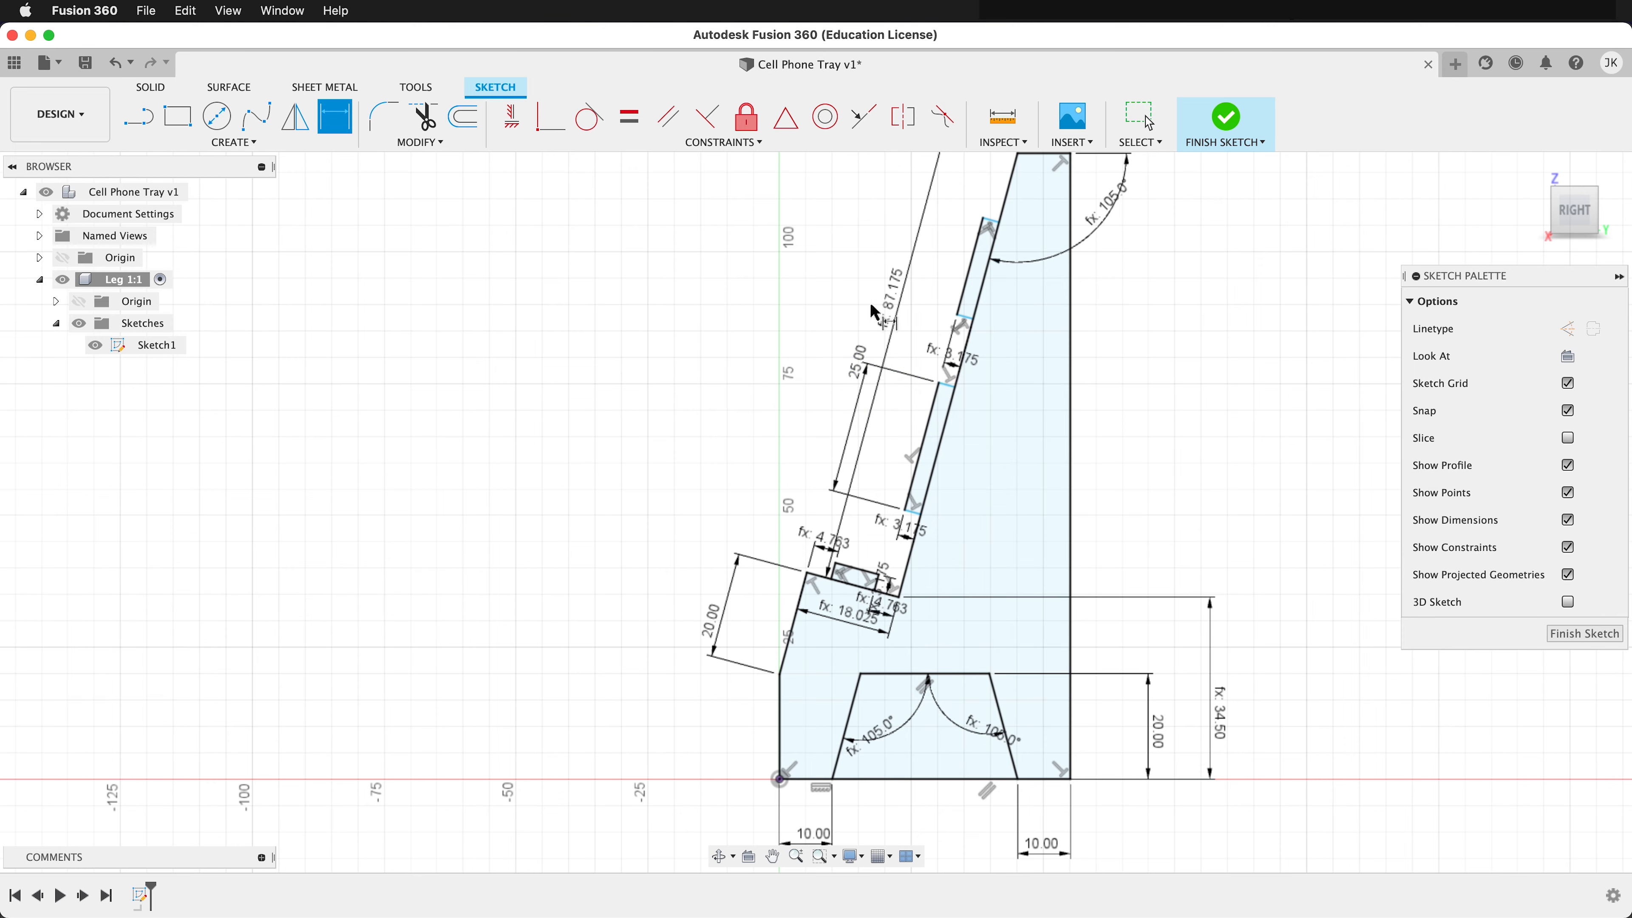
# Constrain the upper back tab's long outer side to be equal in length to the lower back tab's
pyautogui.scroll(3, 964, 252)
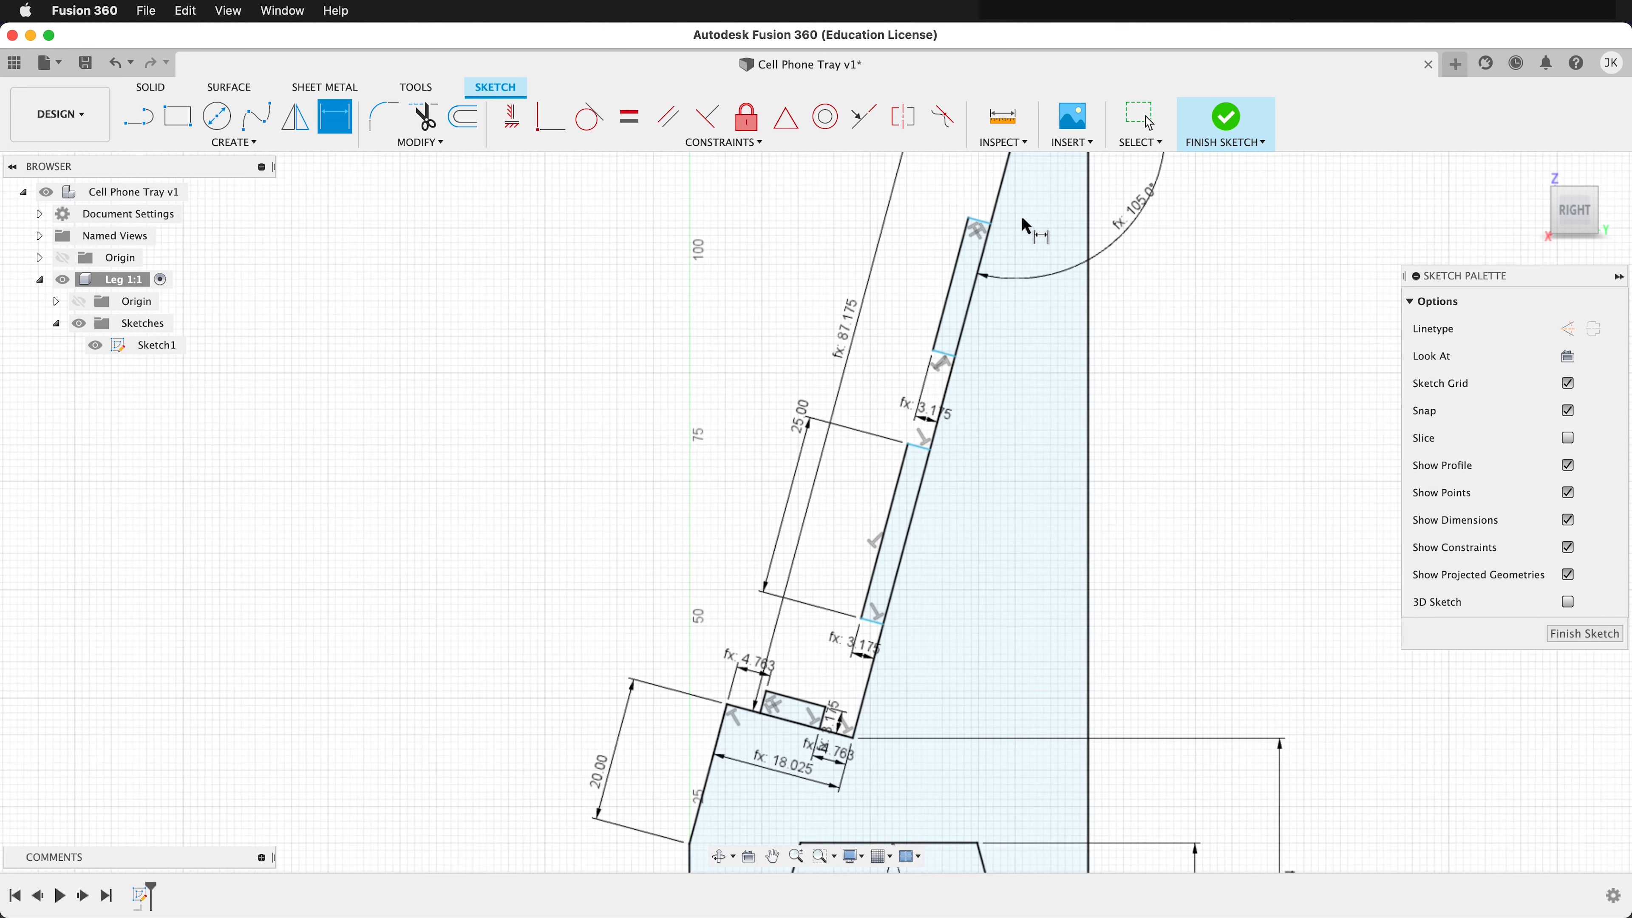
pyautogui.click(629, 116)
pyautogui.click(857, 598)
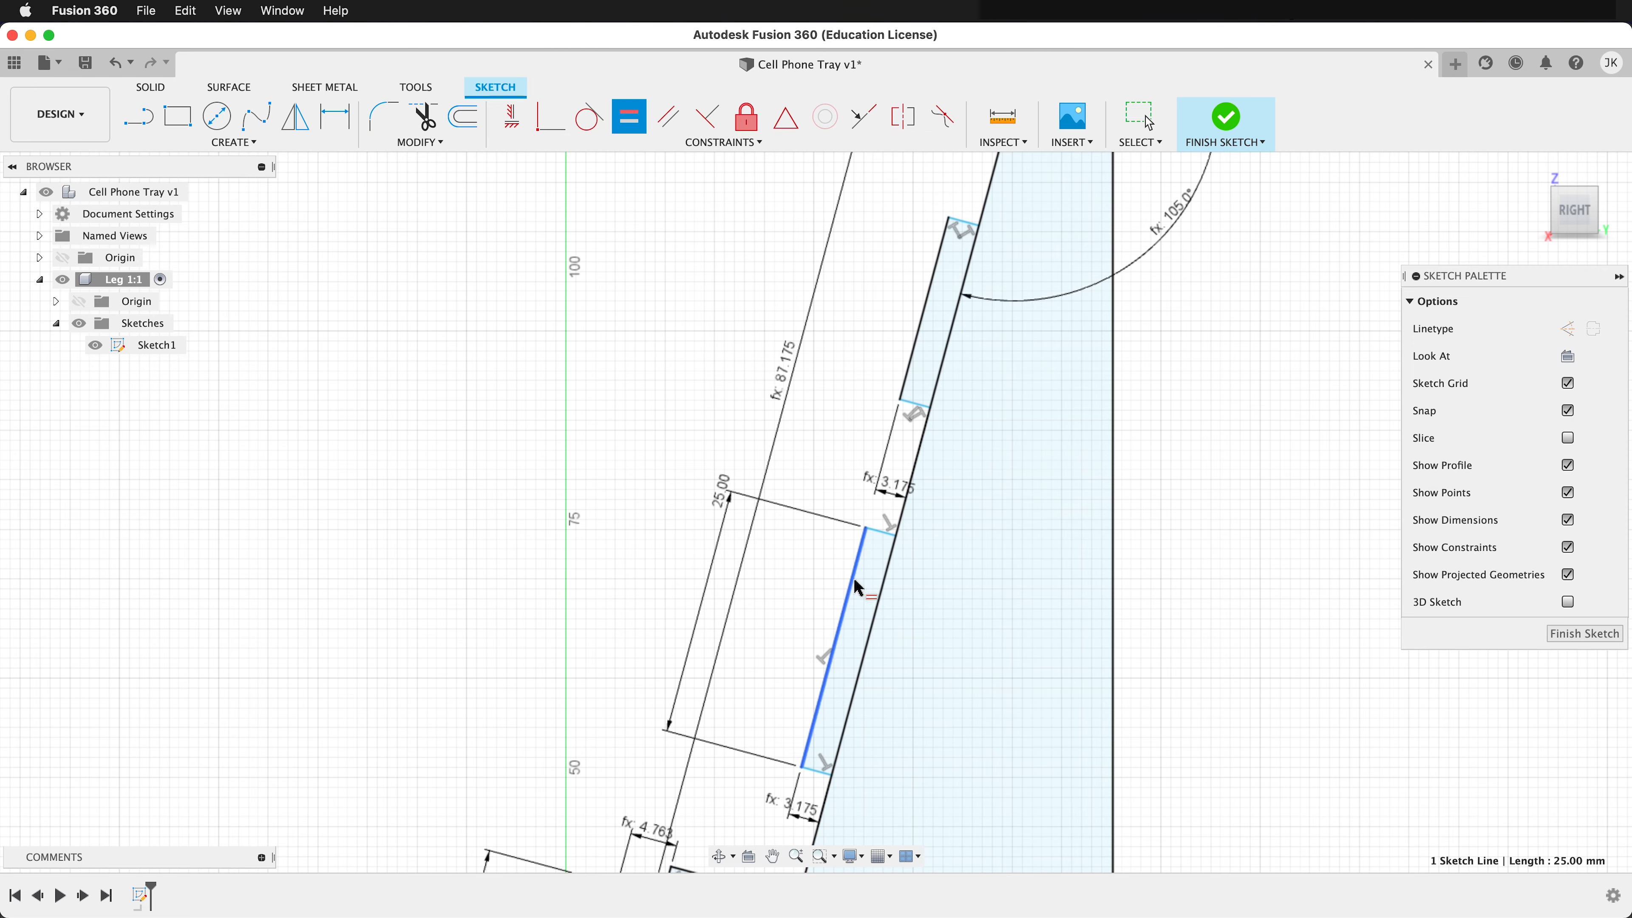
pyautogui.click(936, 277)
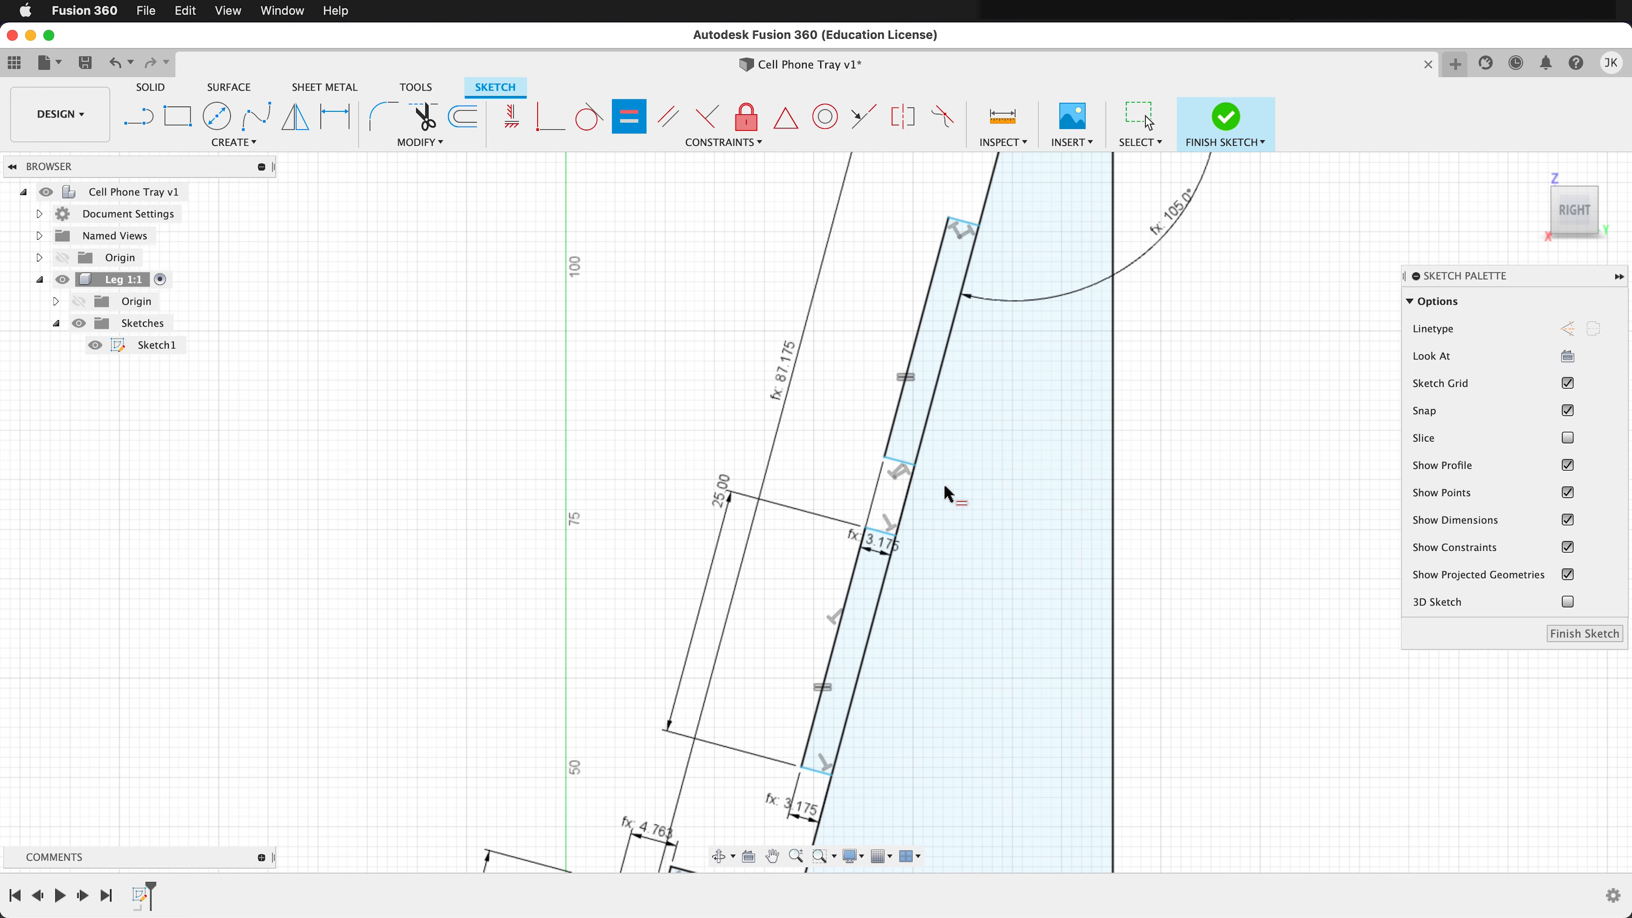
# Dimension the distance from the lower back tab's bottom end to the inner ledge corner as ply*3
pyautogui.scroll(-5, 1031, 288)
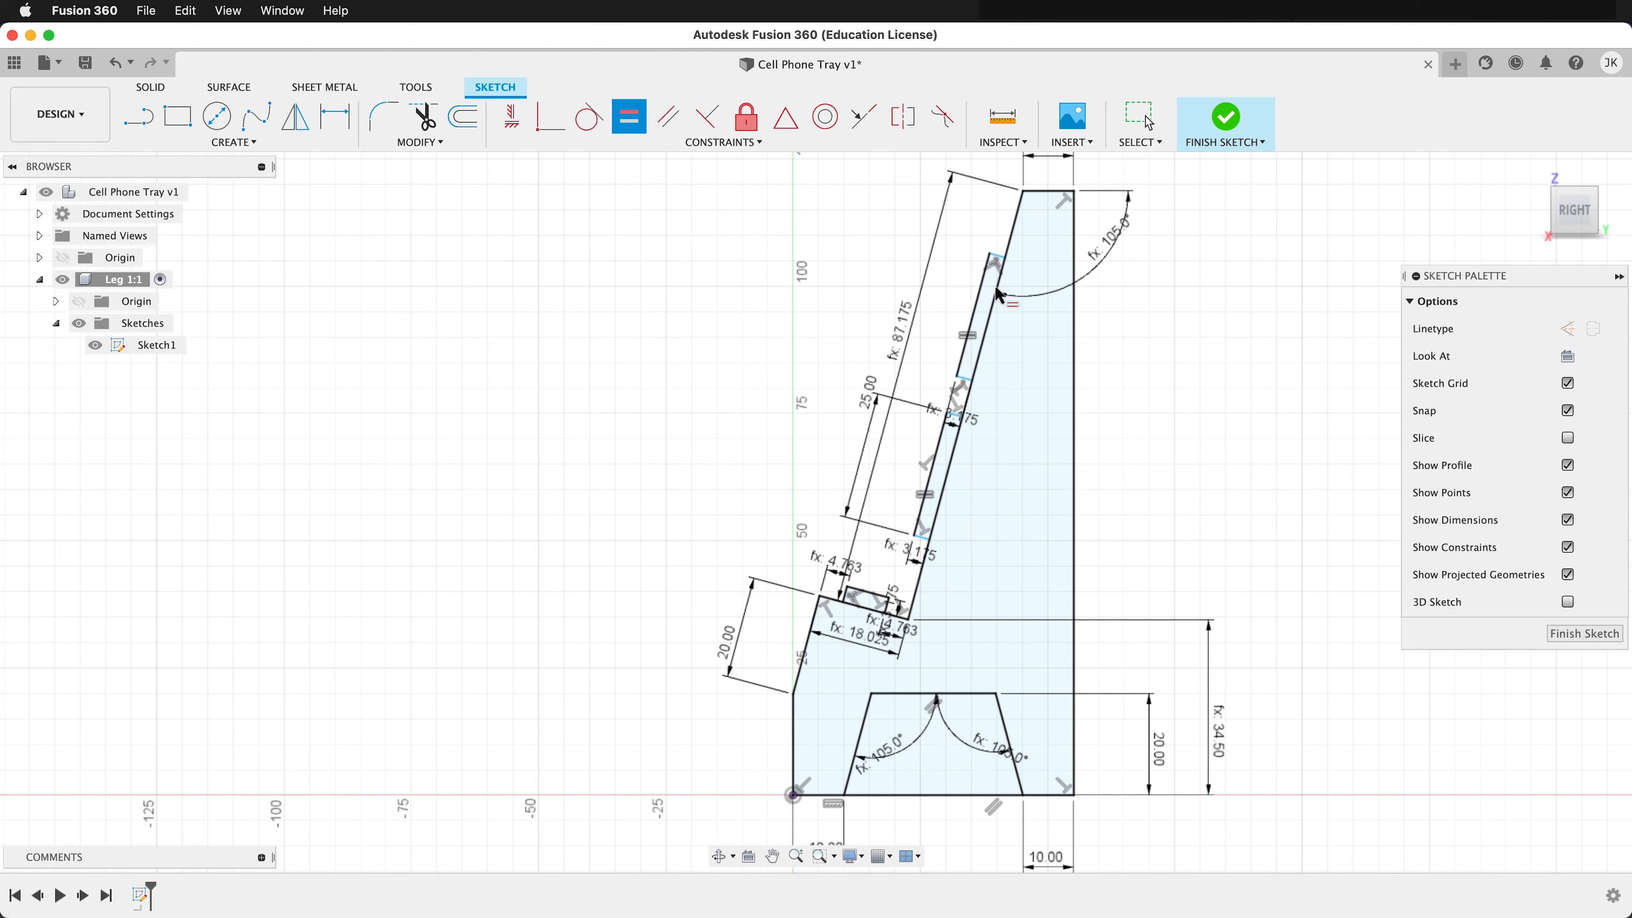
pyautogui.scroll(1, 1005, 254)
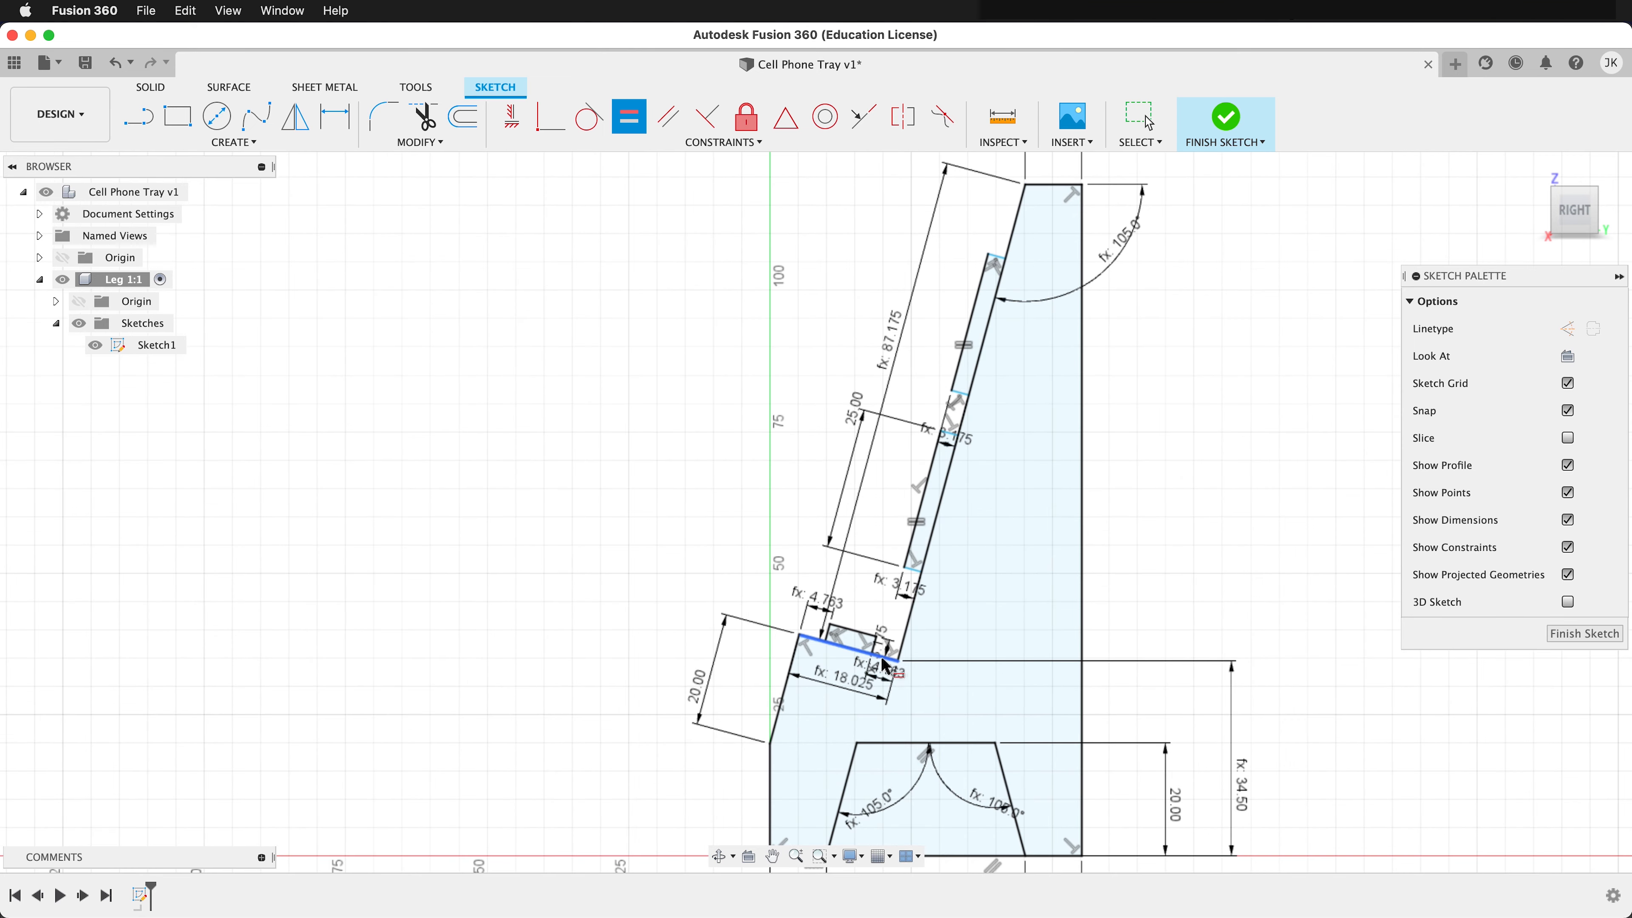
pyautogui.scroll(1, 948, 553)
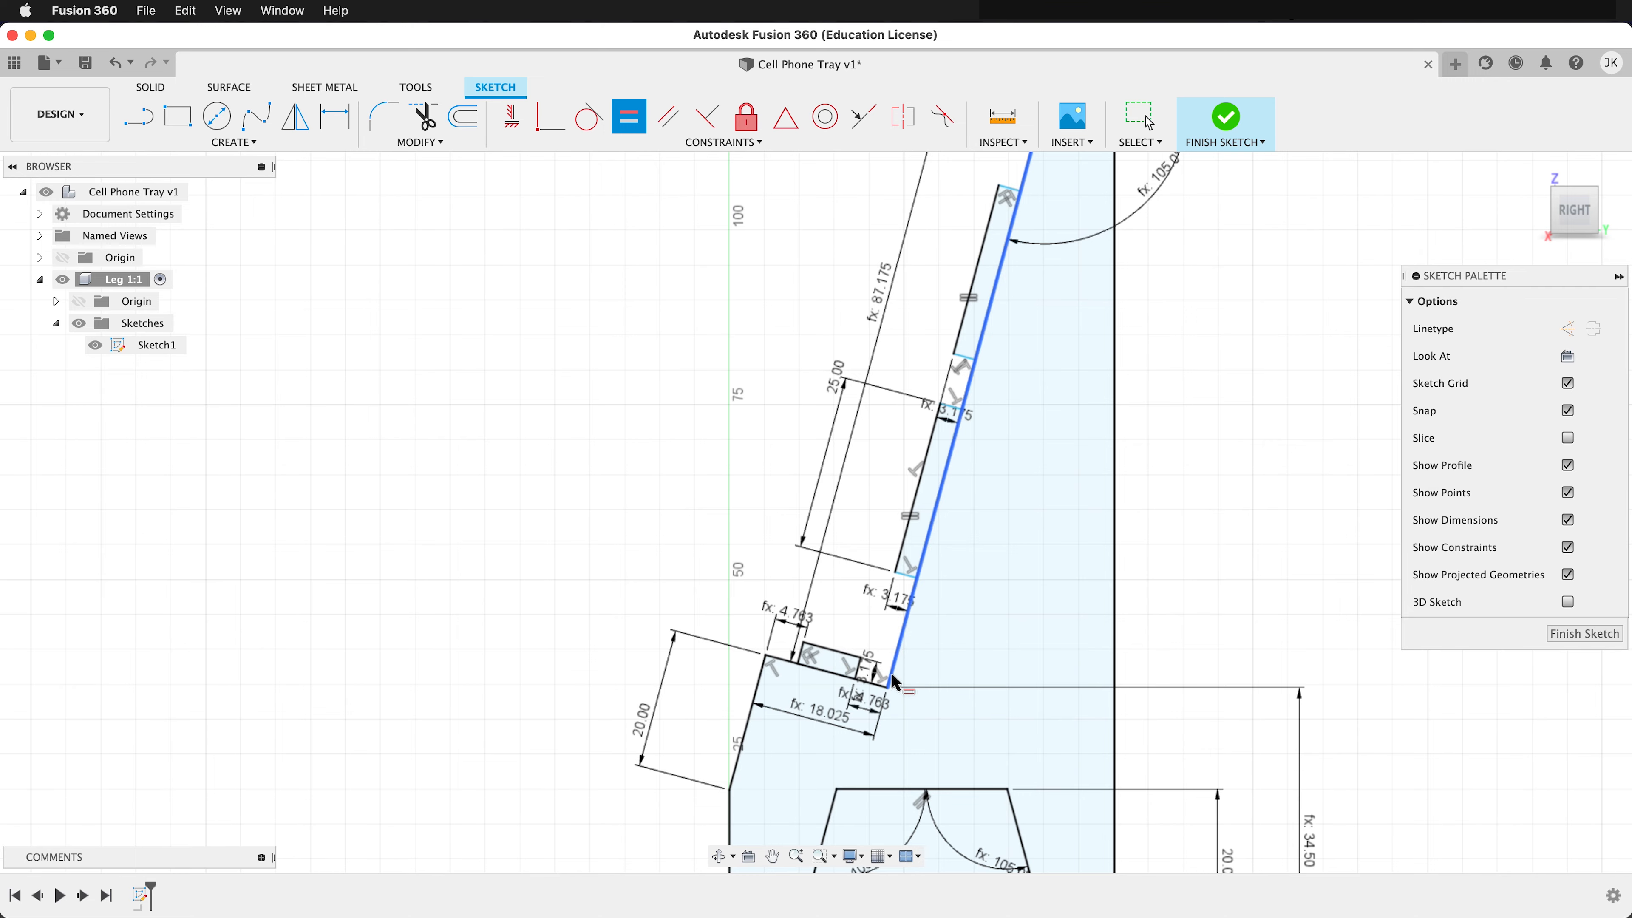
pyautogui.scroll(3, 891, 672)
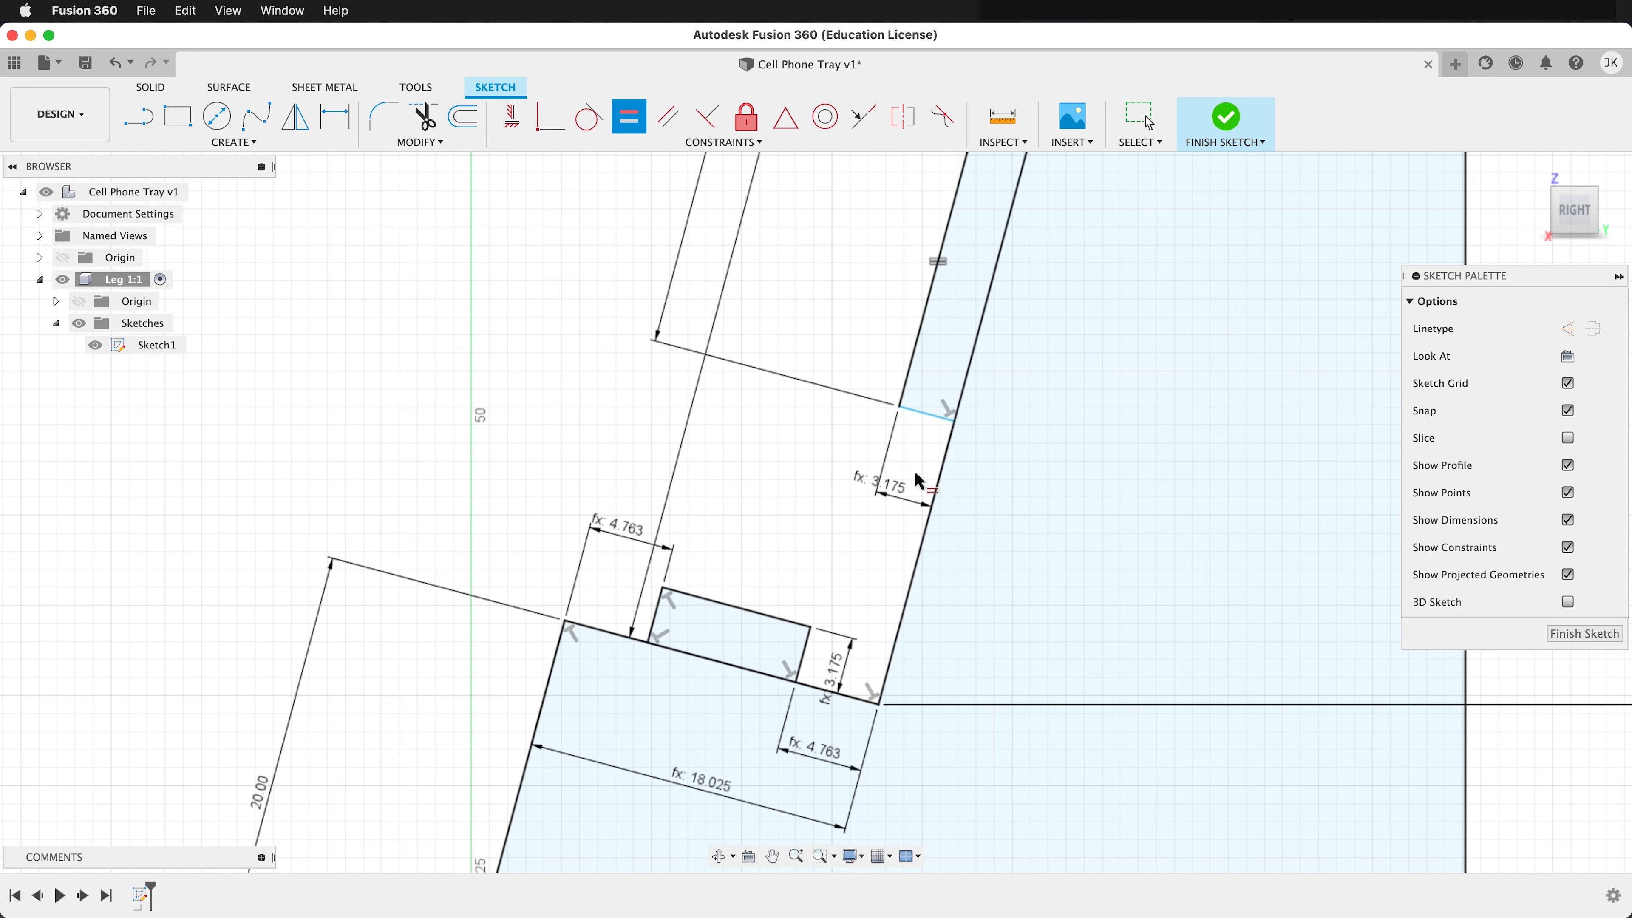
pyautogui.press('d')
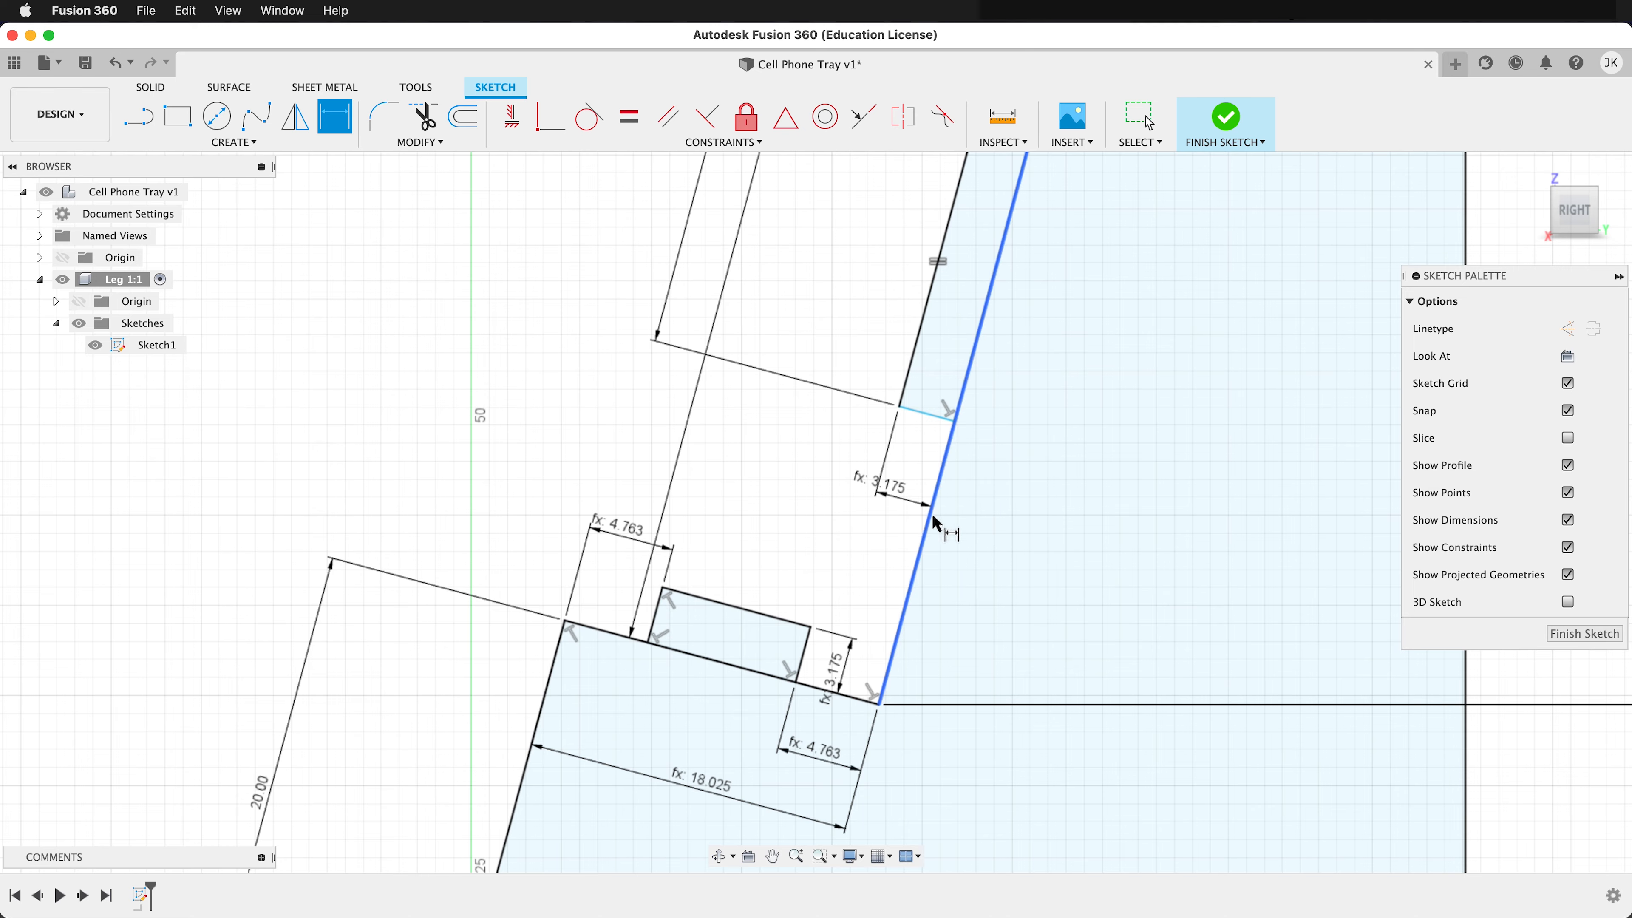
pyautogui.scroll(-5, 933, 512)
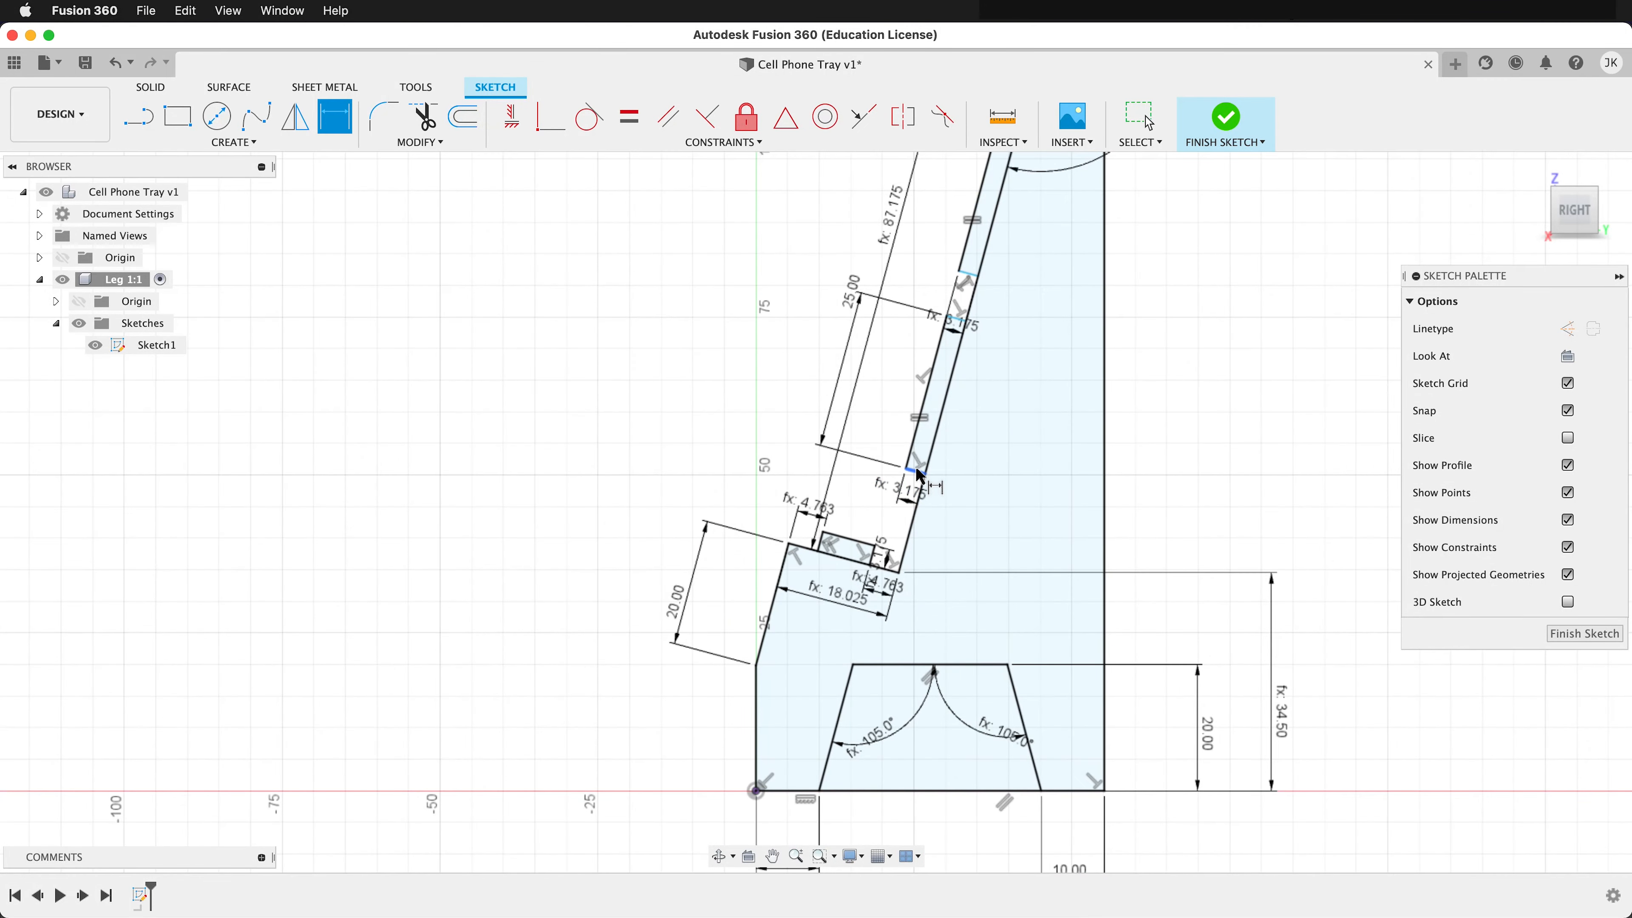
pyautogui.click(916, 474)
pyautogui.scroll(3, 891, 559)
pyautogui.click(888, 576)
pyautogui.click(1022, 532)
pyautogui.write('MT*3')
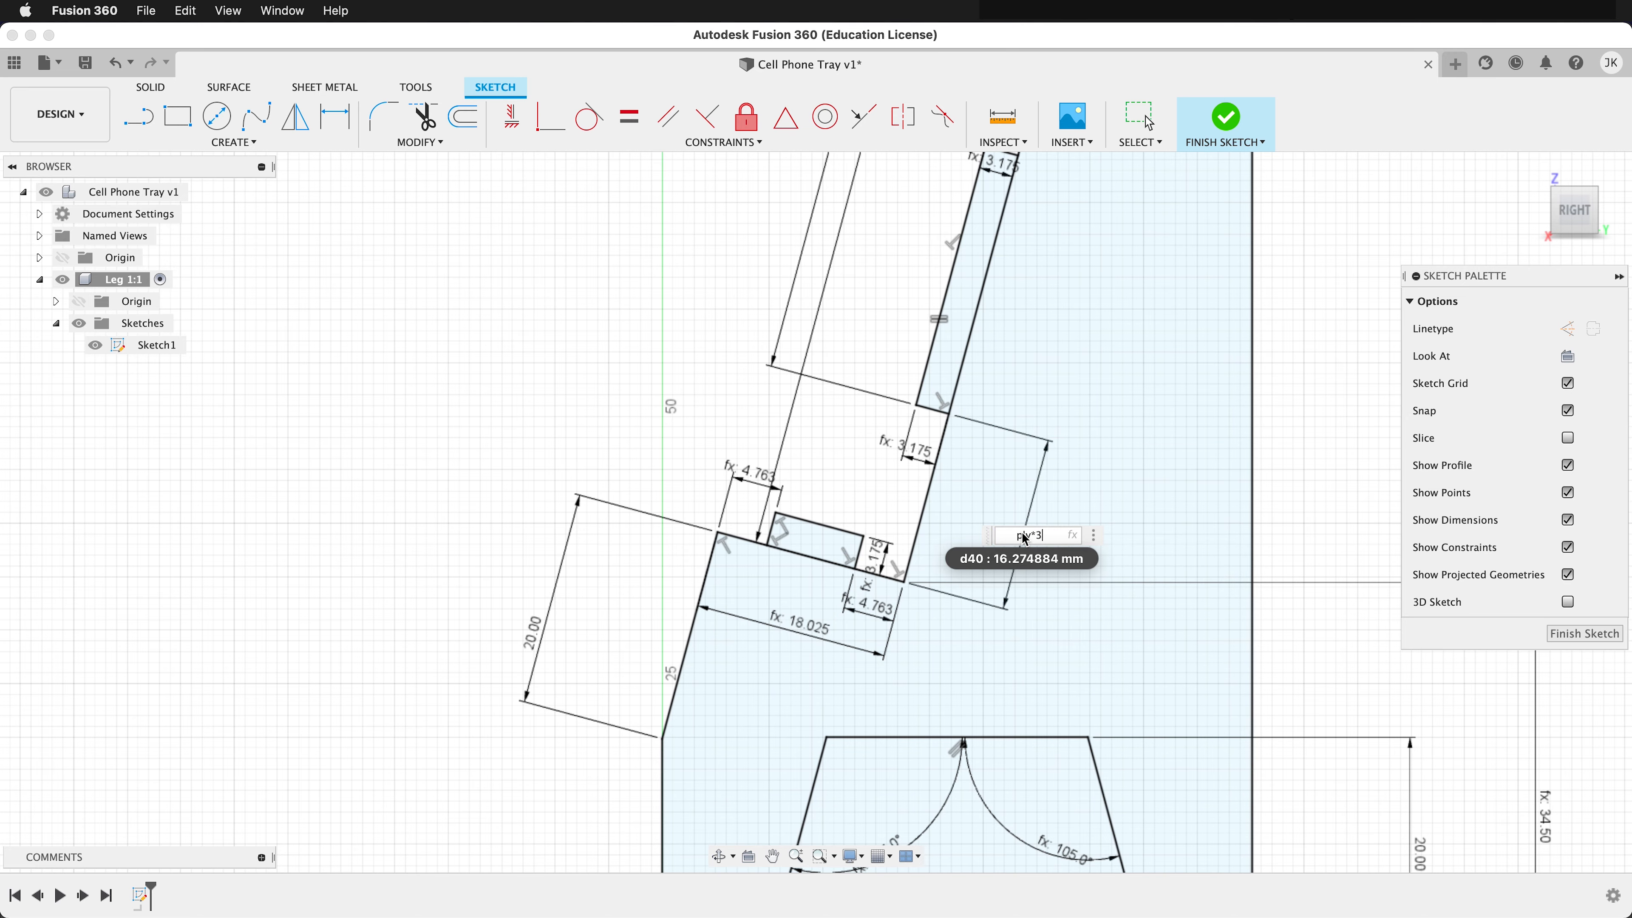
pyautogui.press('Return')
# Dimension the distance from the upper back tab's top end to the upper corner of the slanted edge as ply*3
pyautogui.scroll(-4, 777, 723)
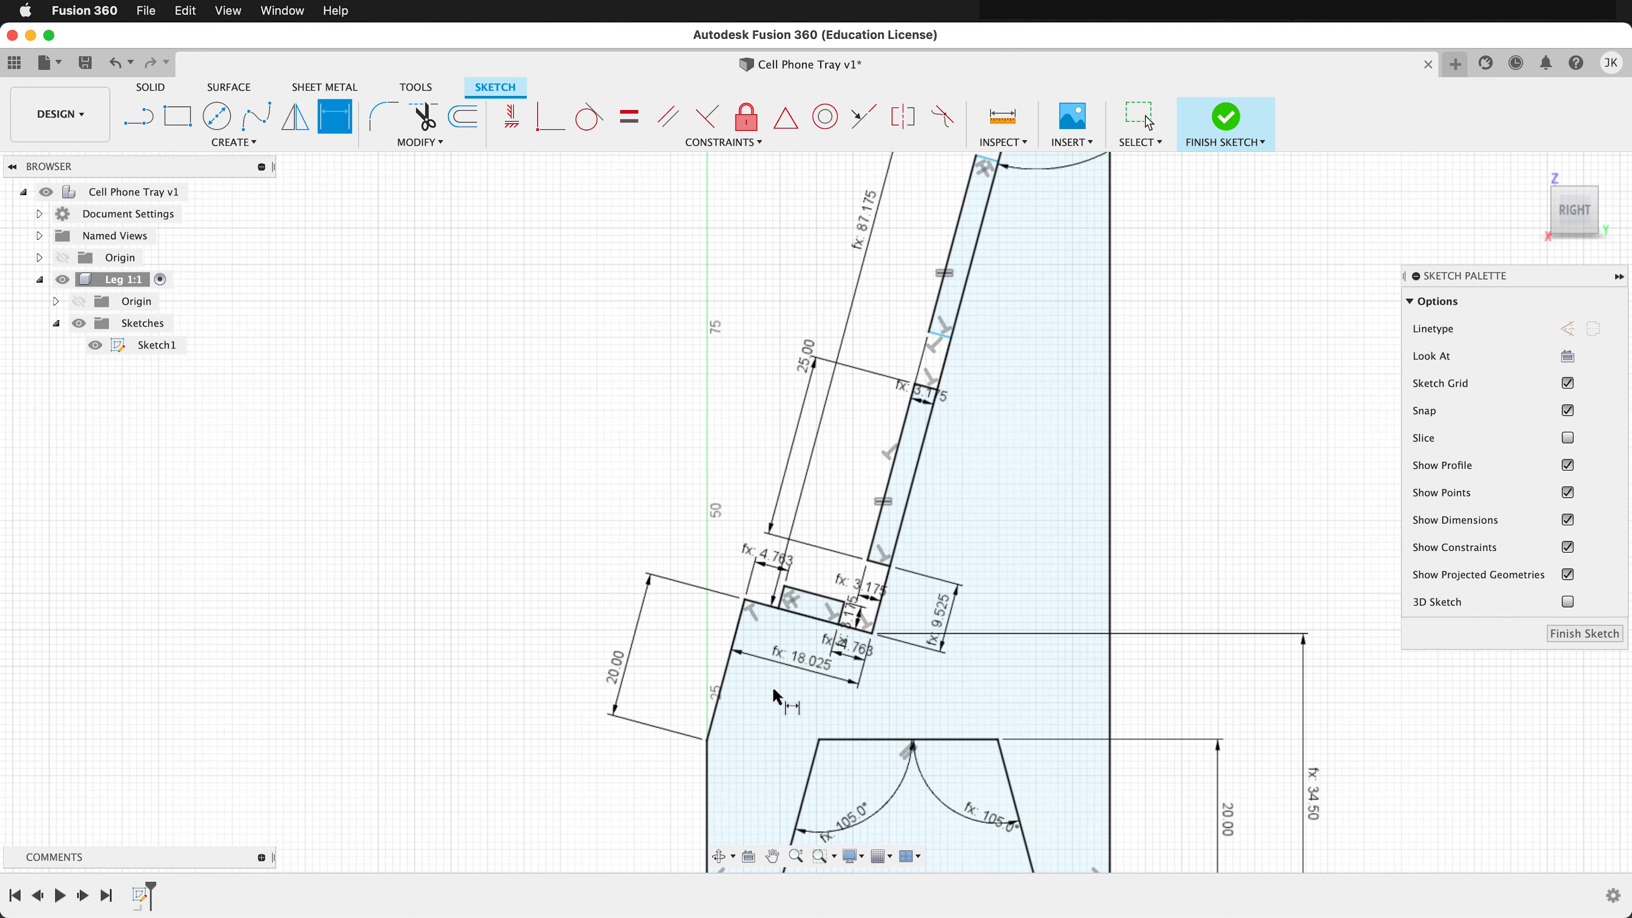
pyautogui.scroll(4, 945, 309)
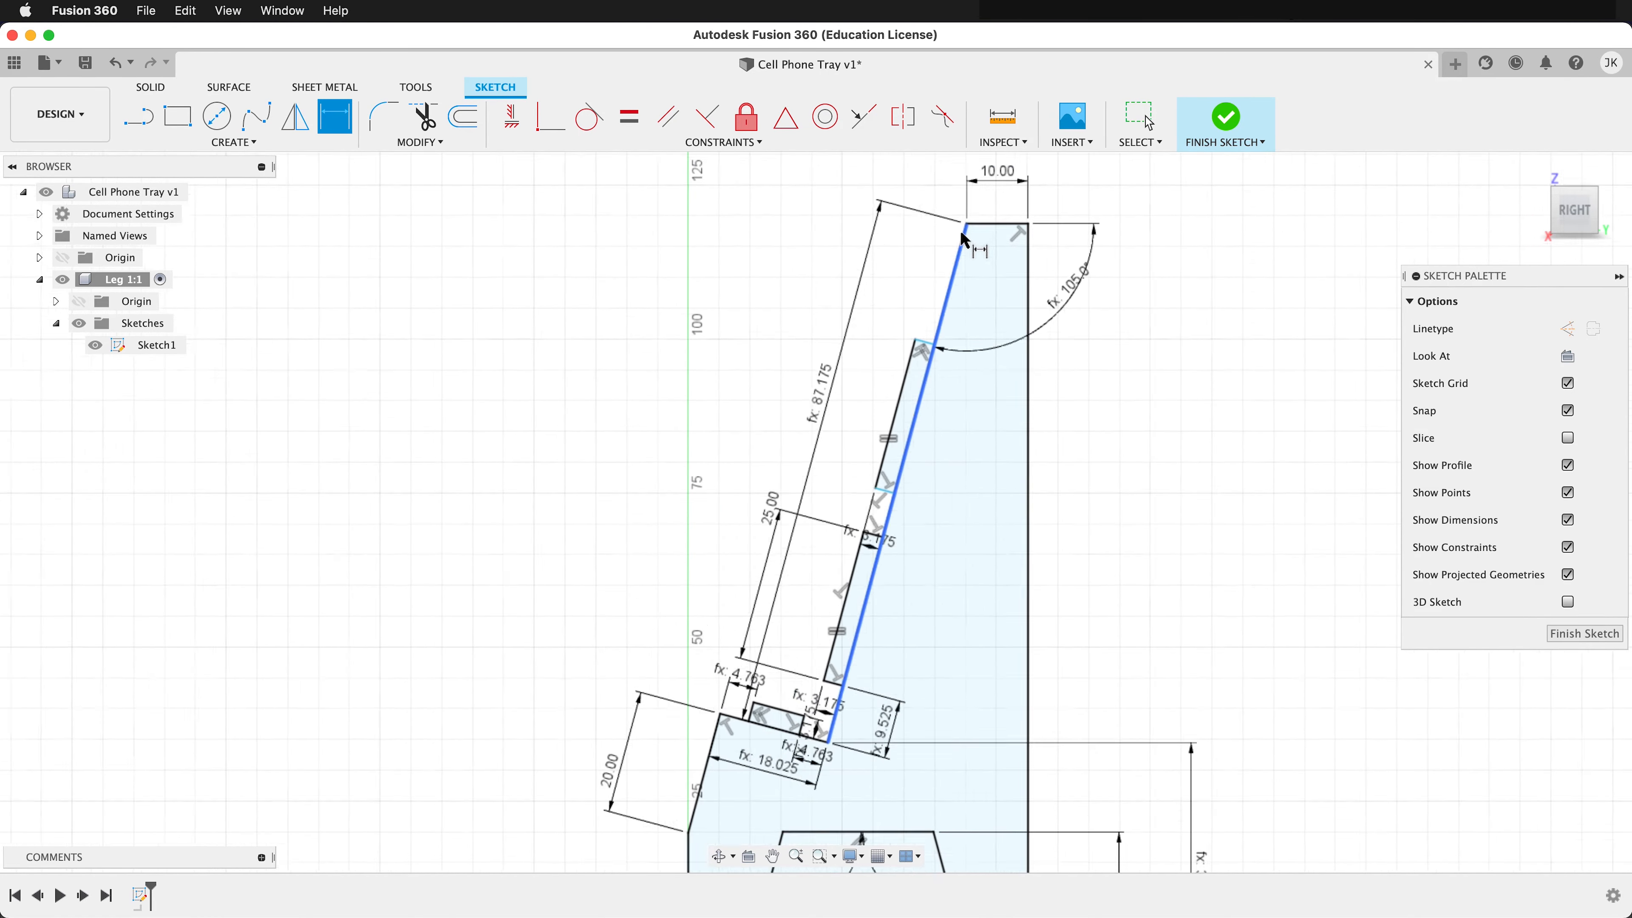
pyautogui.click(890, 462)
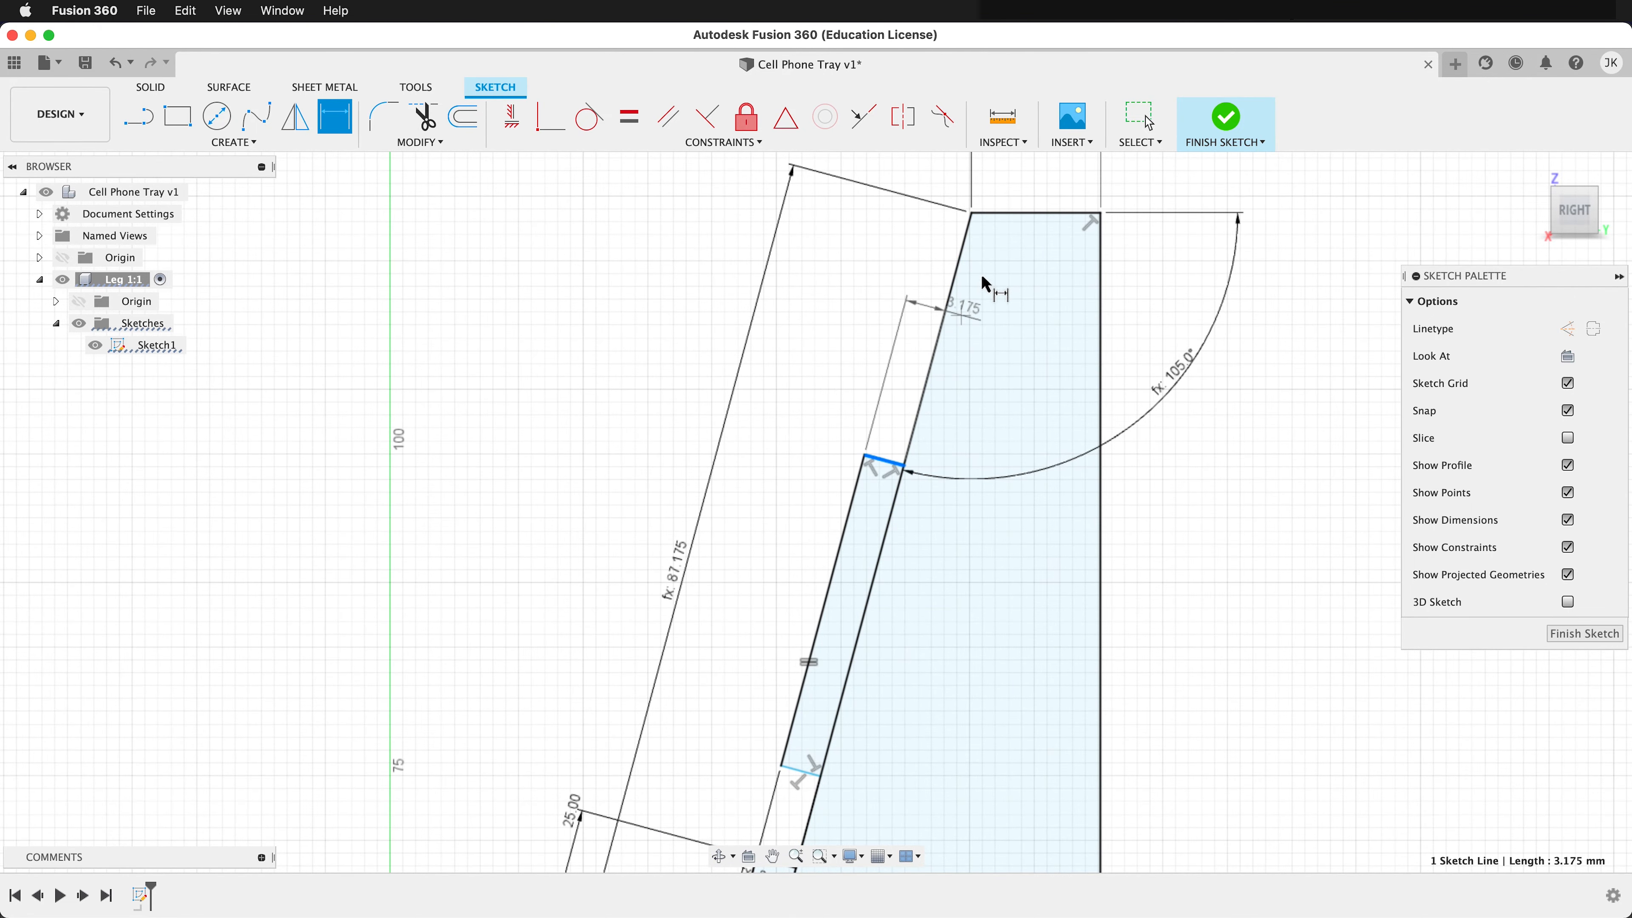
pyautogui.click(972, 214)
pyautogui.click(837, 288)
pyautogui.write('p')
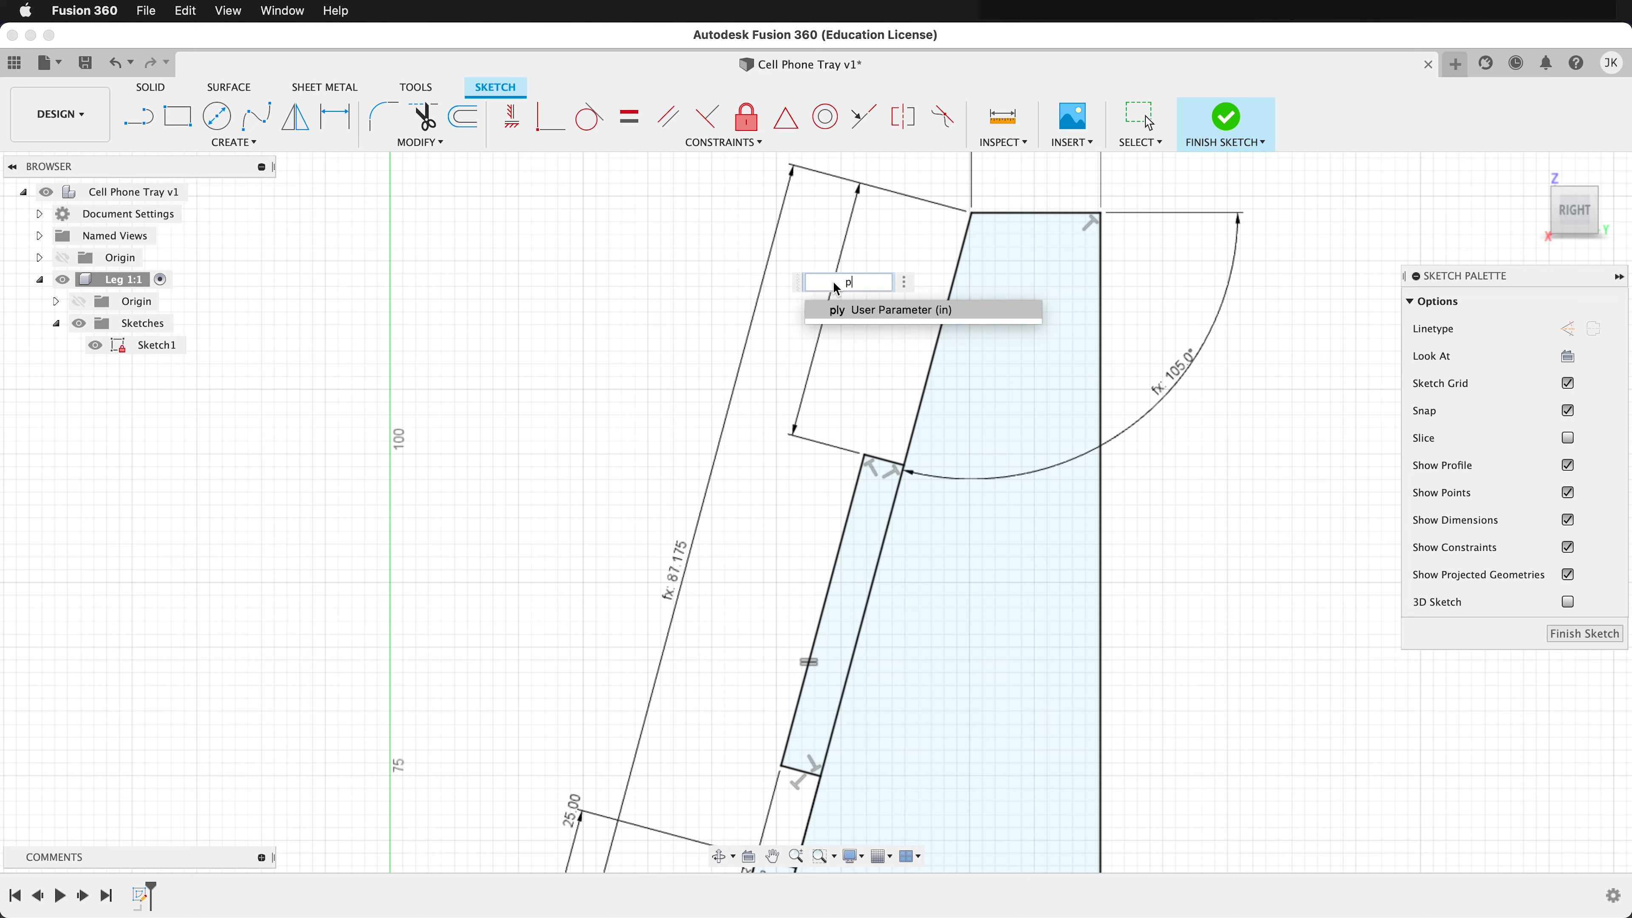
pyautogui.write('ly*')
pyautogui.press('Return')
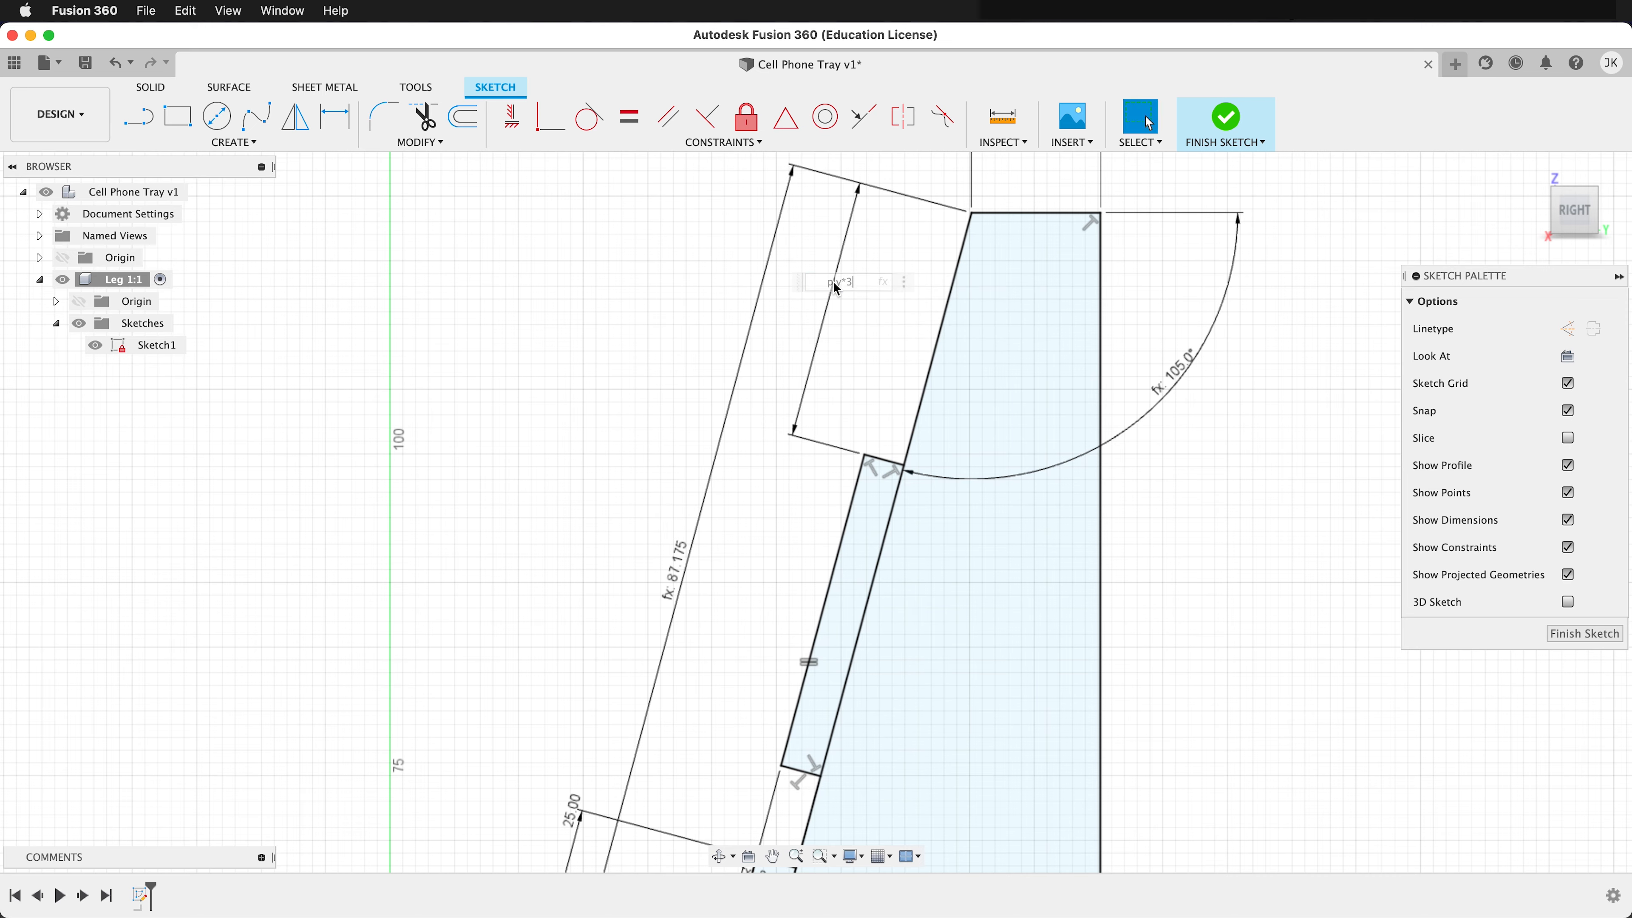
pyautogui.scroll(-2, 988, 399)
pyautogui.scroll(-4, 988, 399)
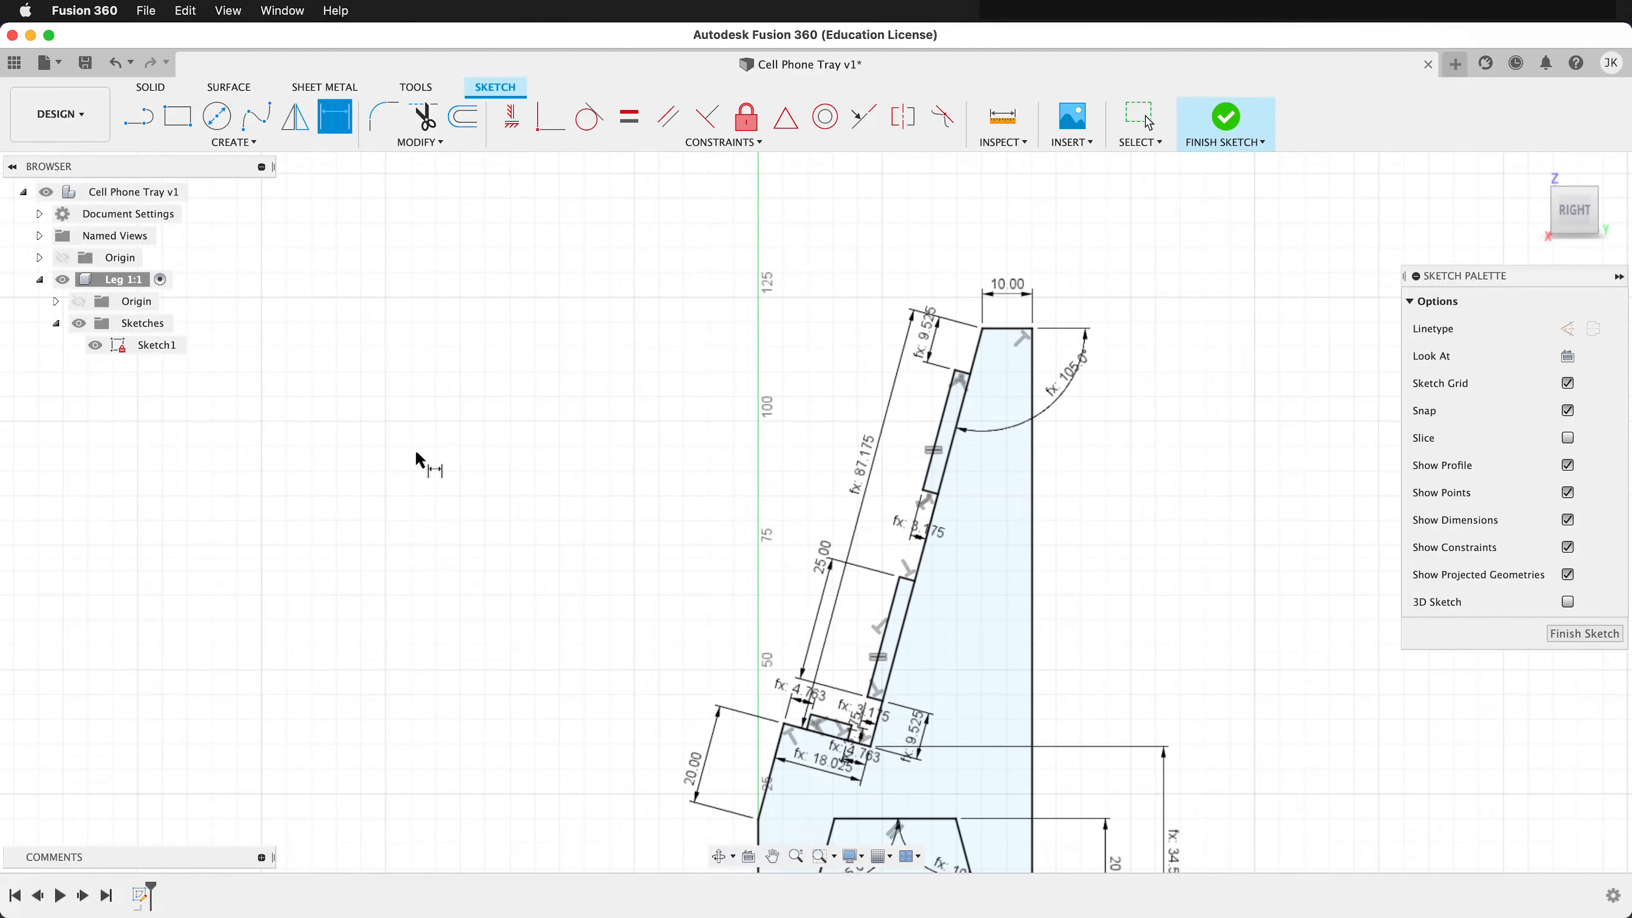
# Draw a line from the slanted edge's upper corner to the leg's vertical edge and constrain it perpendicular to the slanted edge
pyautogui.scroll(-1, 911, 535)
pyautogui.moveTo(954, 660); pyautogui.dragTo(999, 499, button='middle')
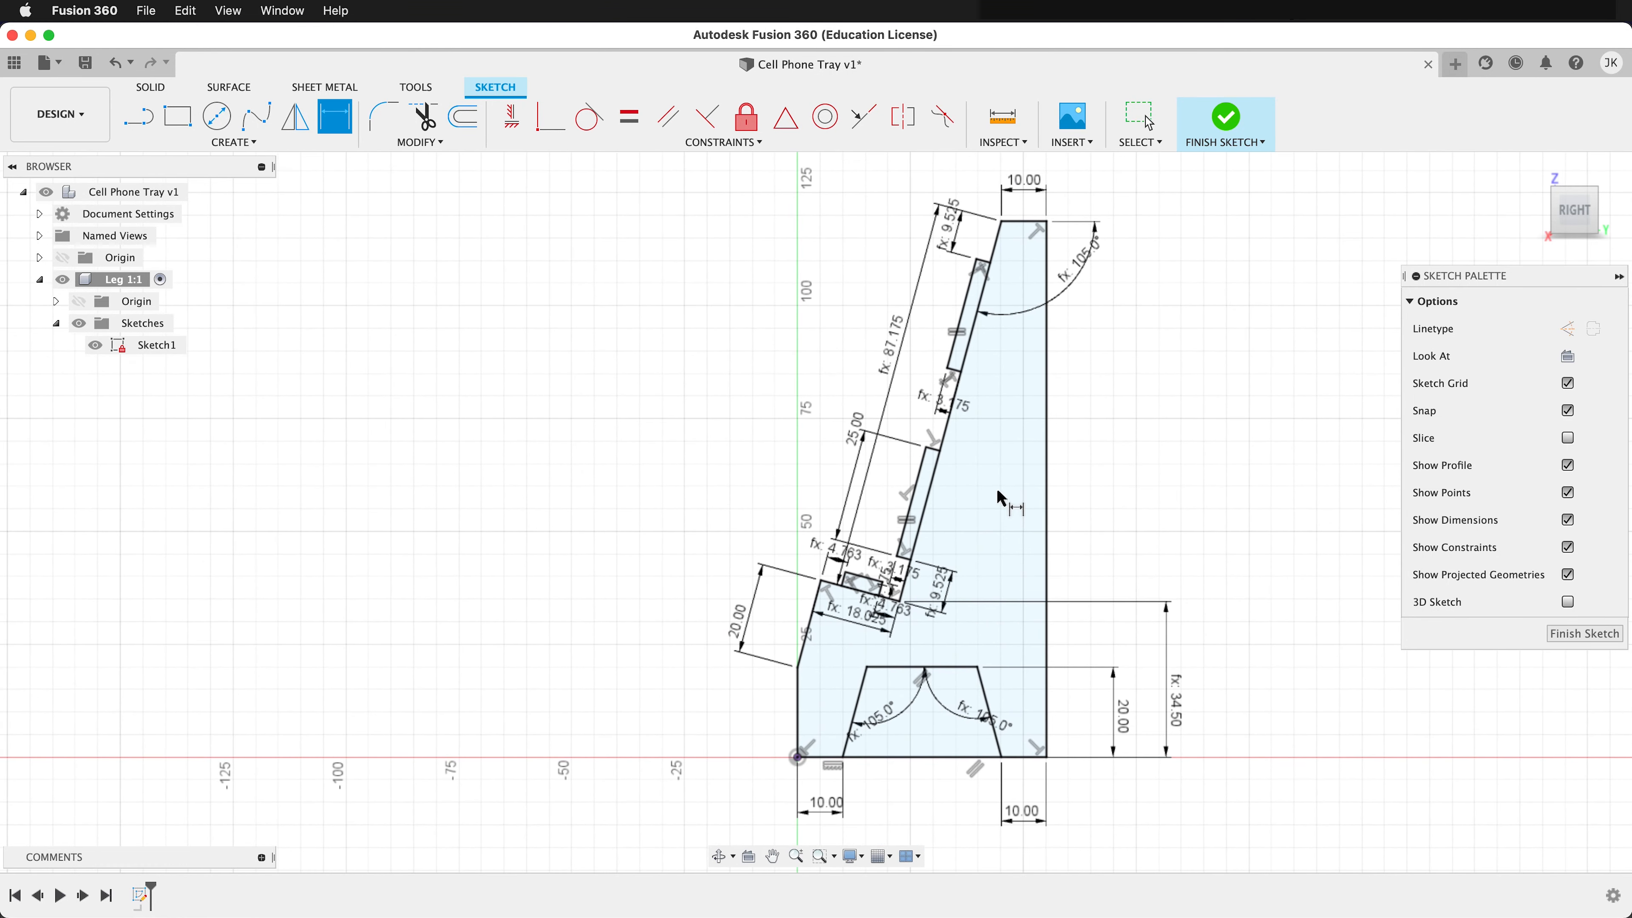
pyautogui.scroll(3, 1000, 498)
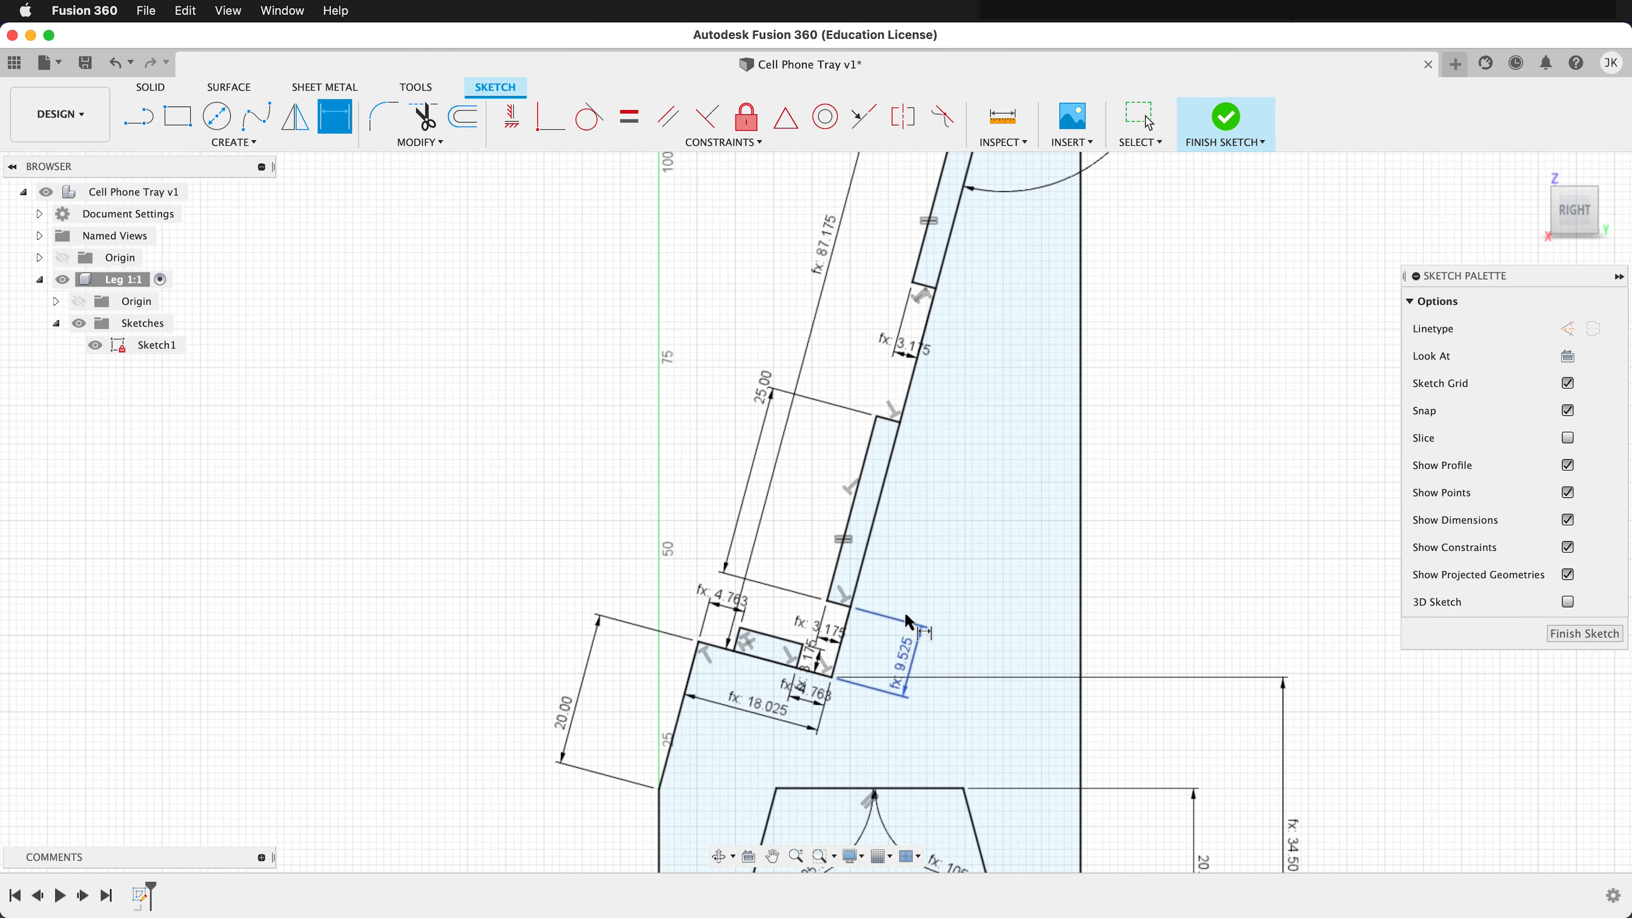
pyautogui.scroll(-2, 908, 620)
pyautogui.scroll(5, 974, 187)
pyautogui.moveTo(974, 187); pyautogui.dragTo(885, 243, button='middle')
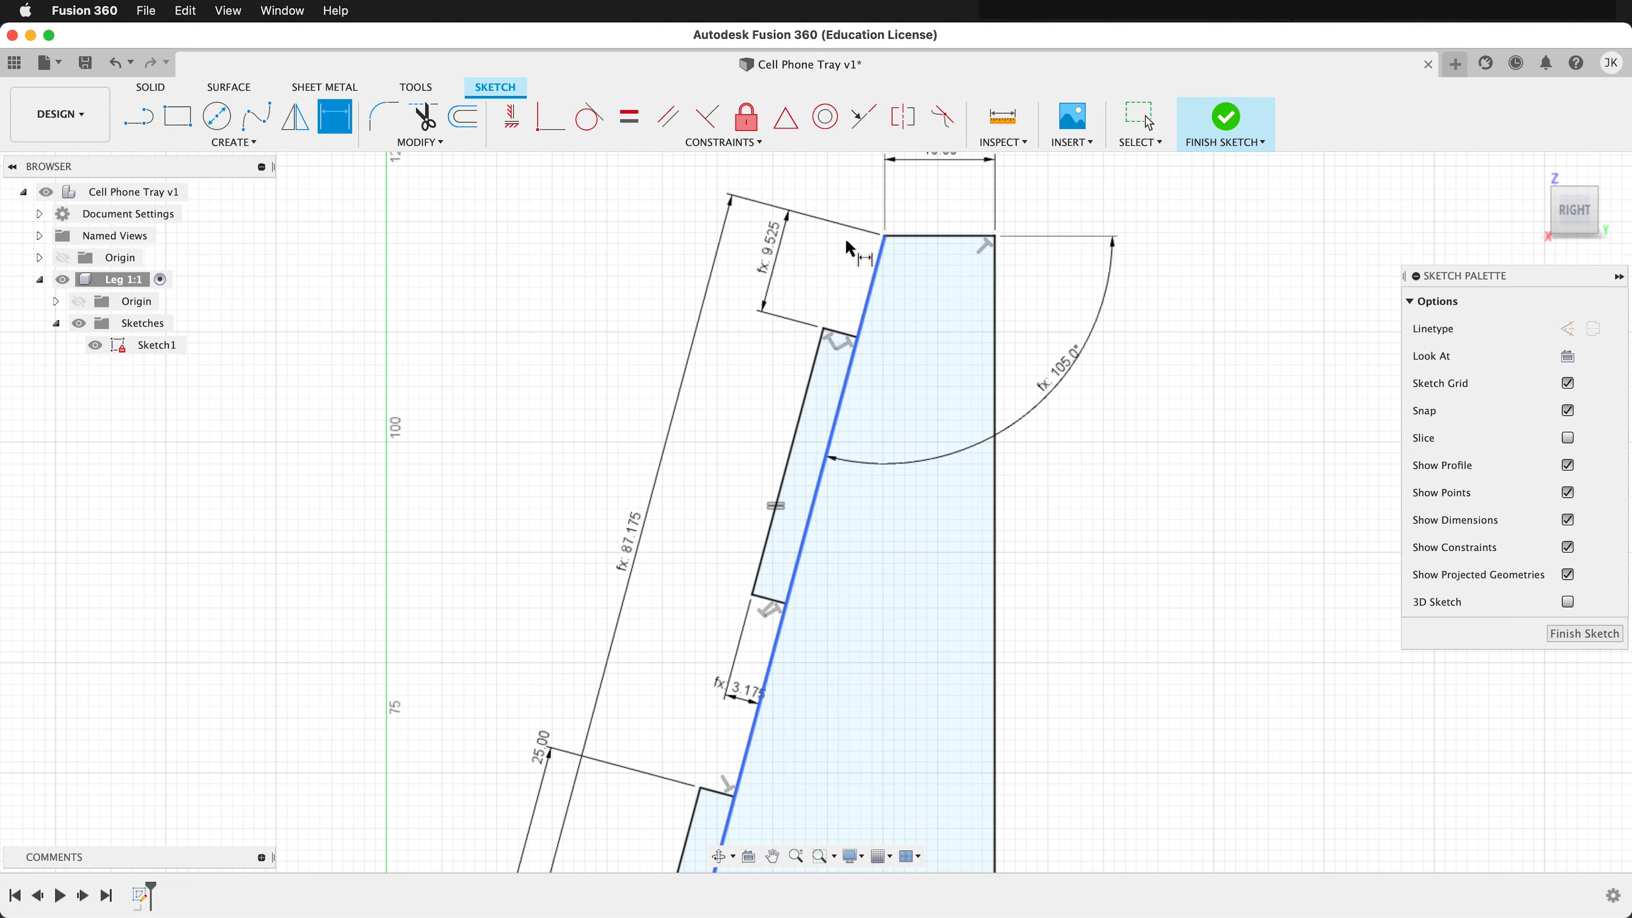
pyautogui.click(138, 117)
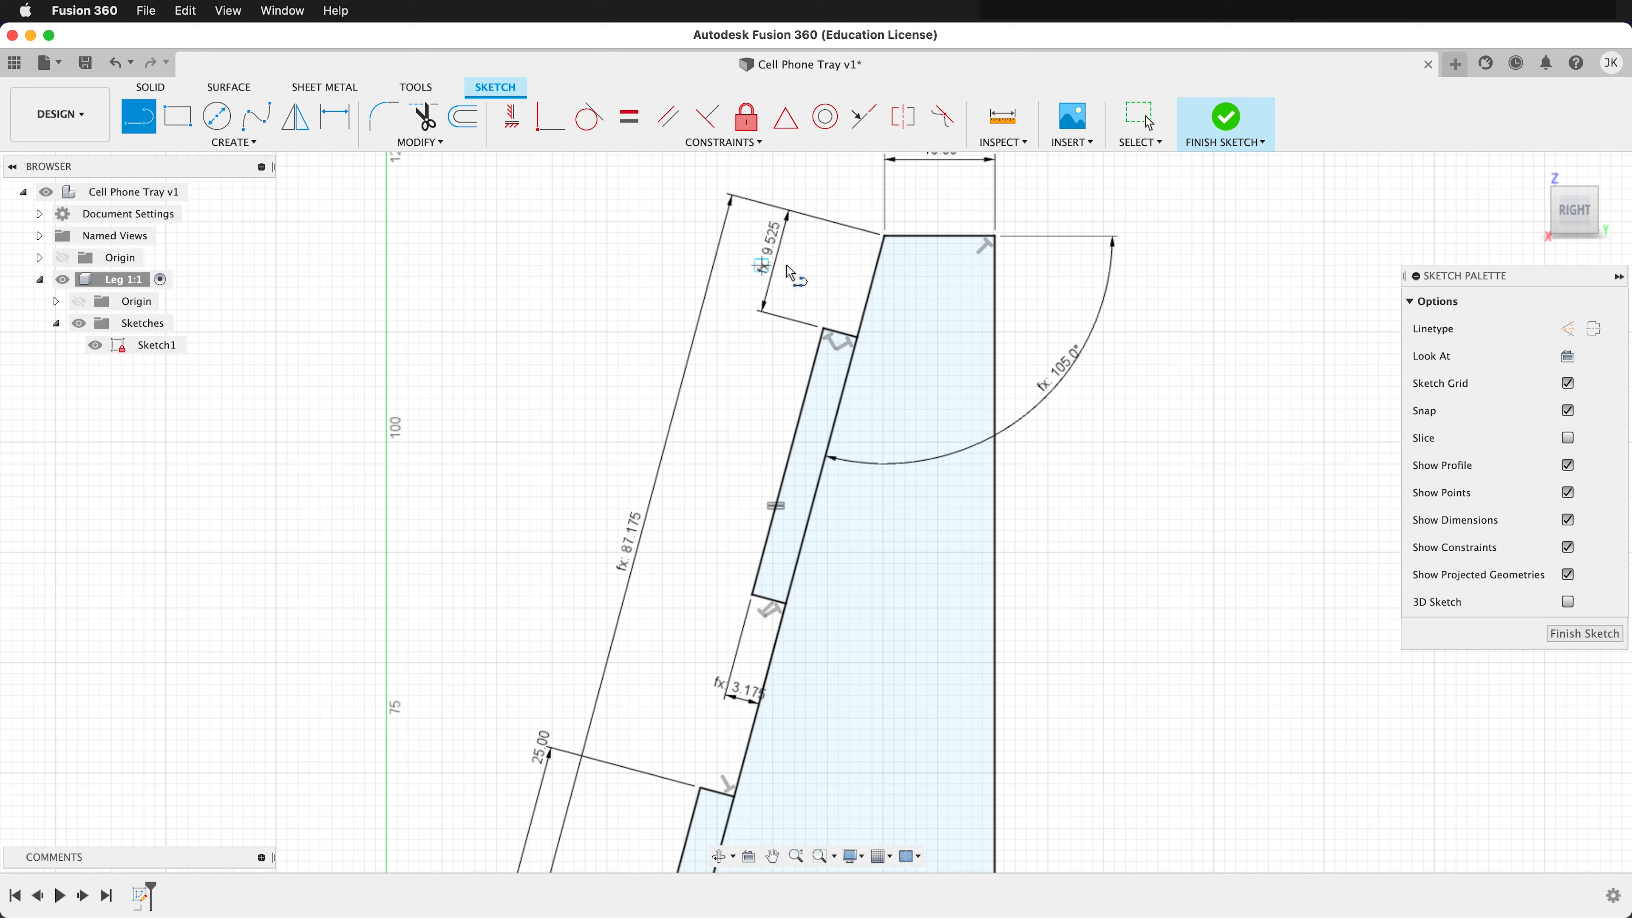
pyautogui.click(885, 237)
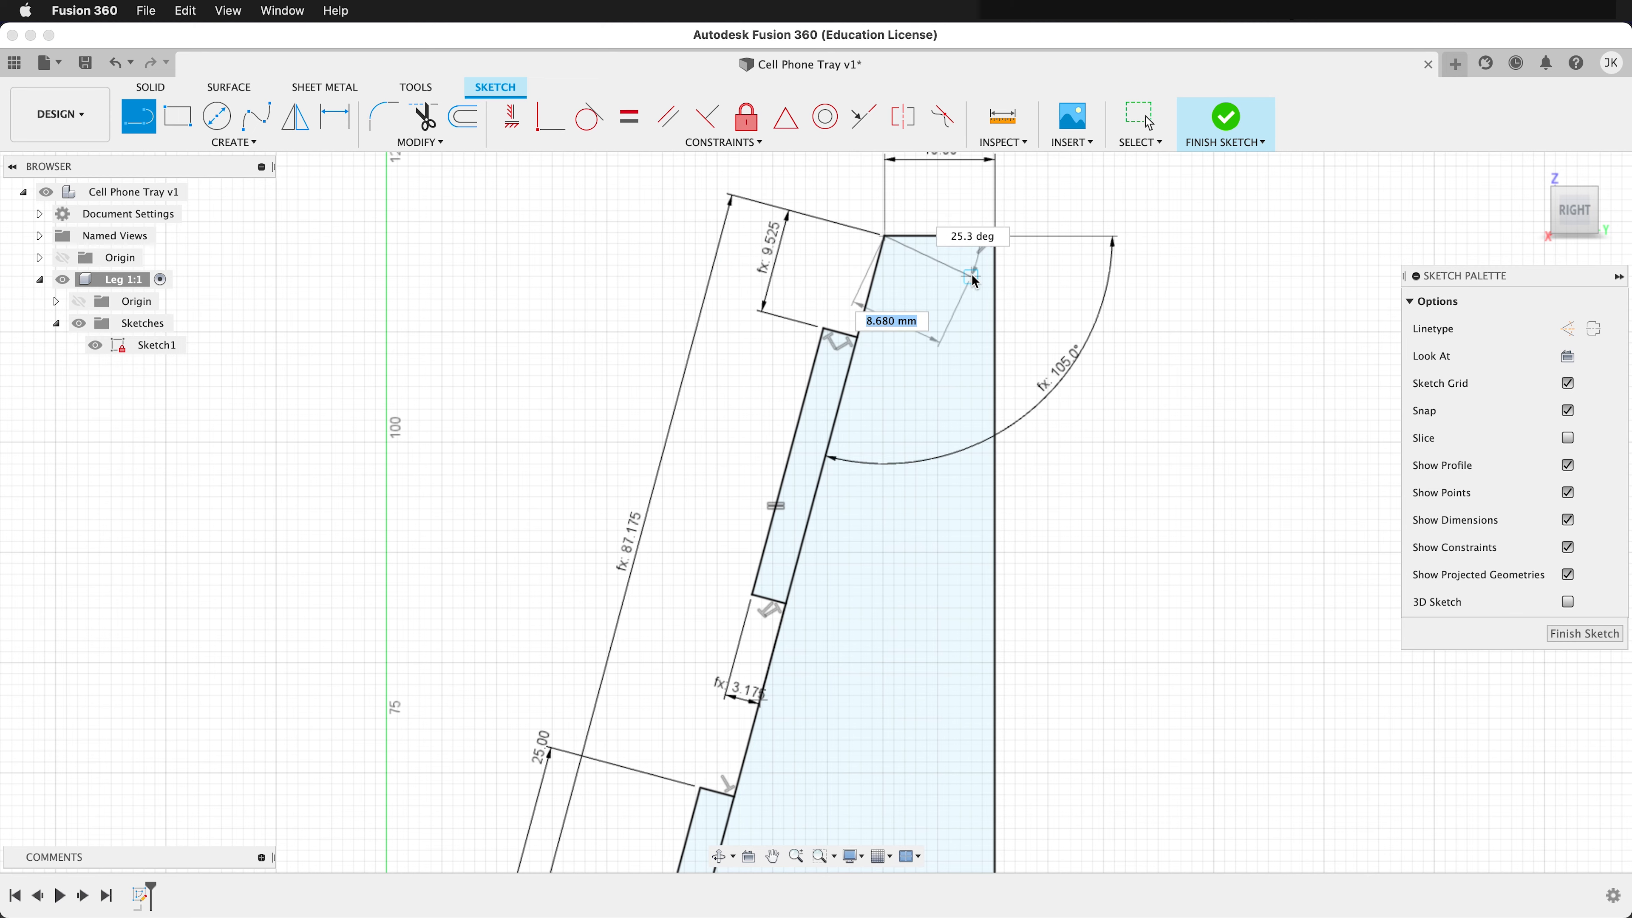
pyautogui.click(995, 280)
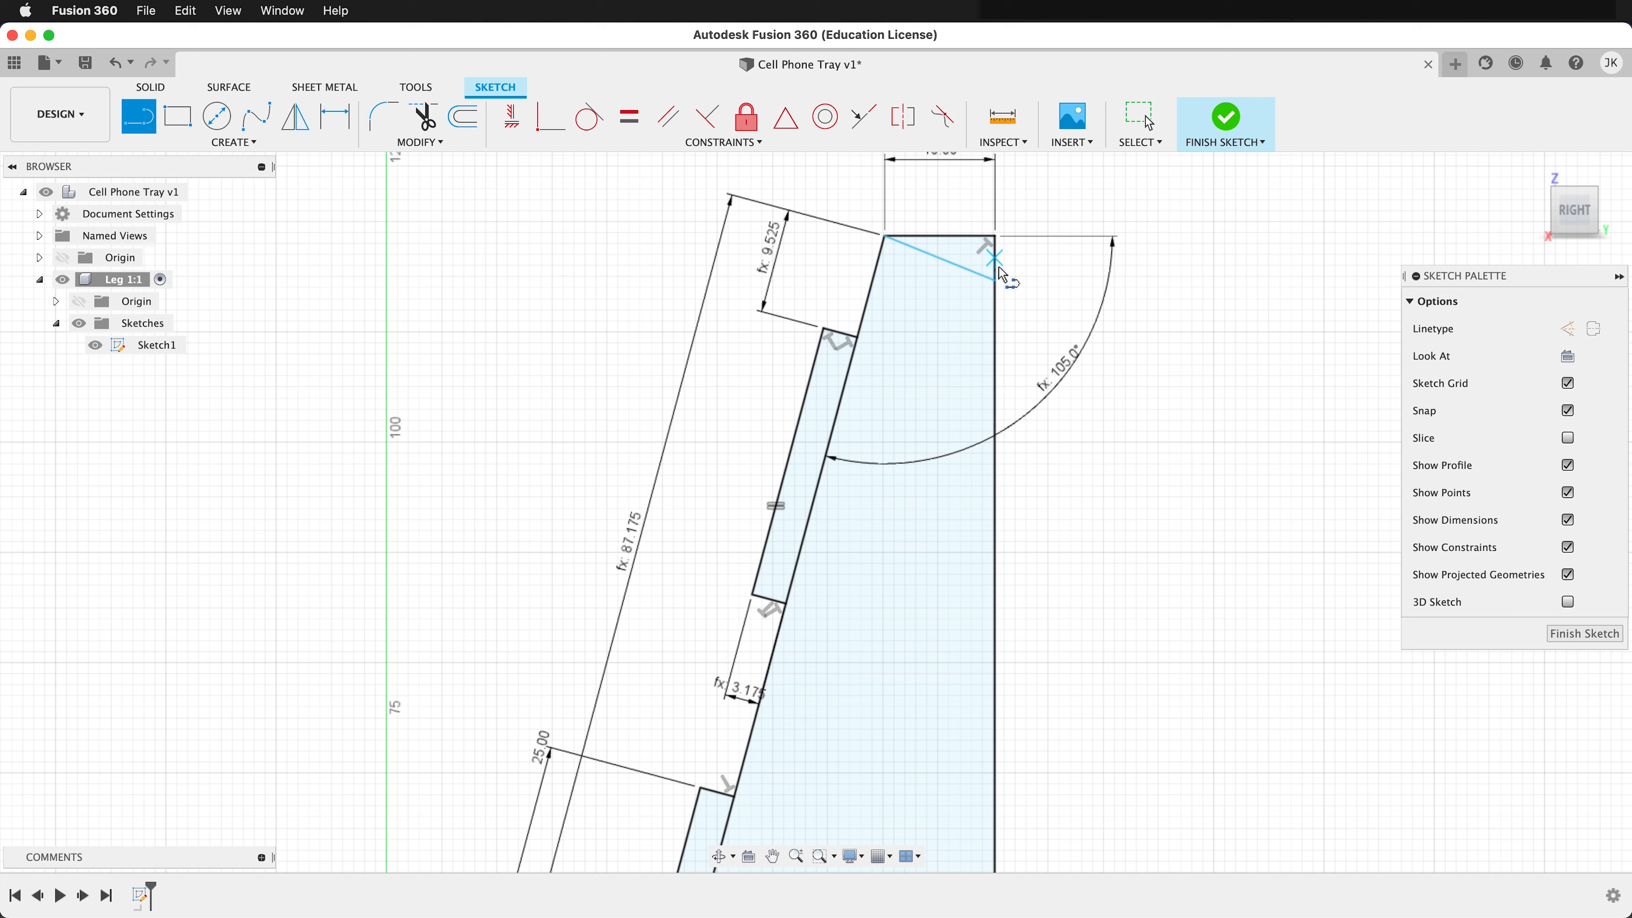
pyautogui.click(706, 116)
pyautogui.click(871, 290)
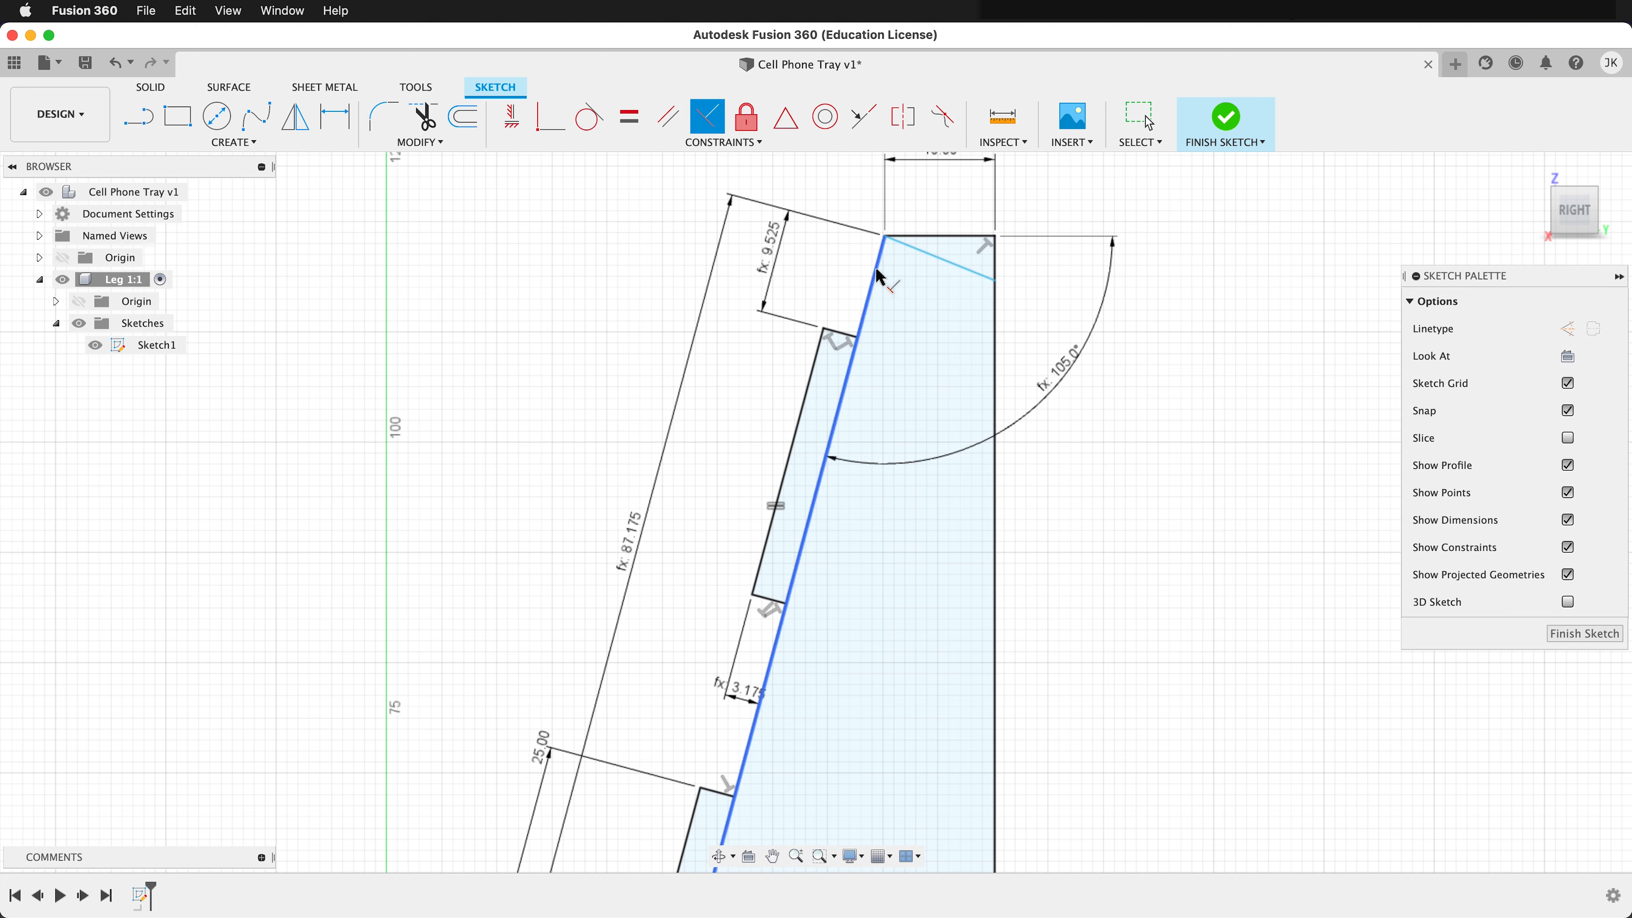
pyautogui.click(948, 263)
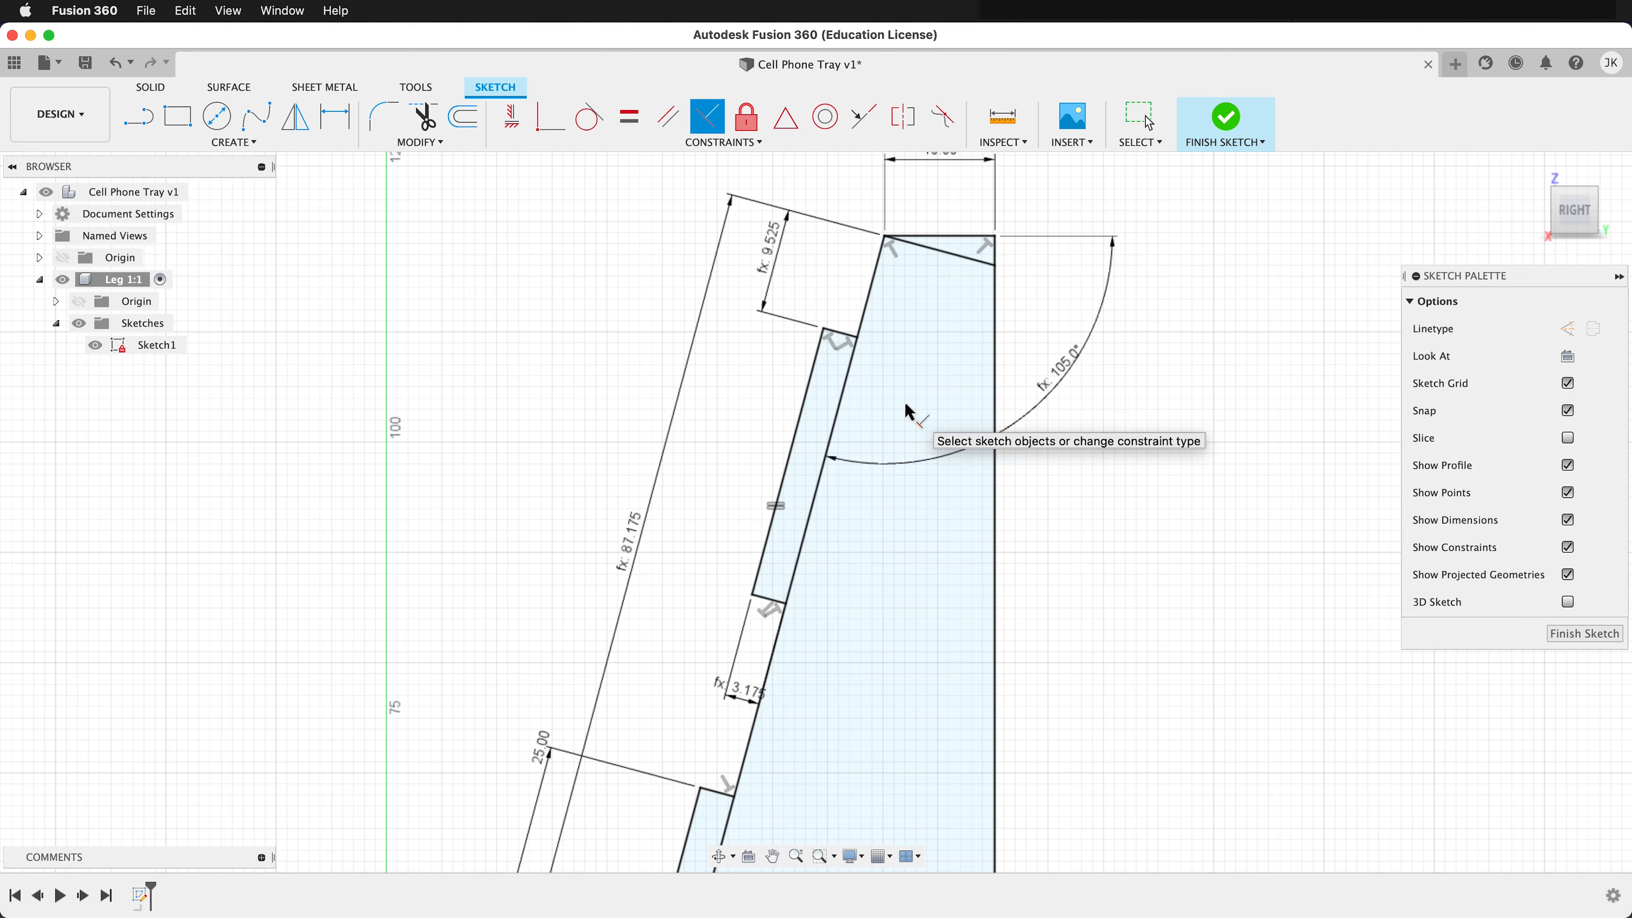
# Save the design with the version description "leg sketch"
pyautogui.scroll(-4, 908, 405)
pyautogui.moveTo(884, 527); pyautogui.dragTo(937, 422, button='middle')
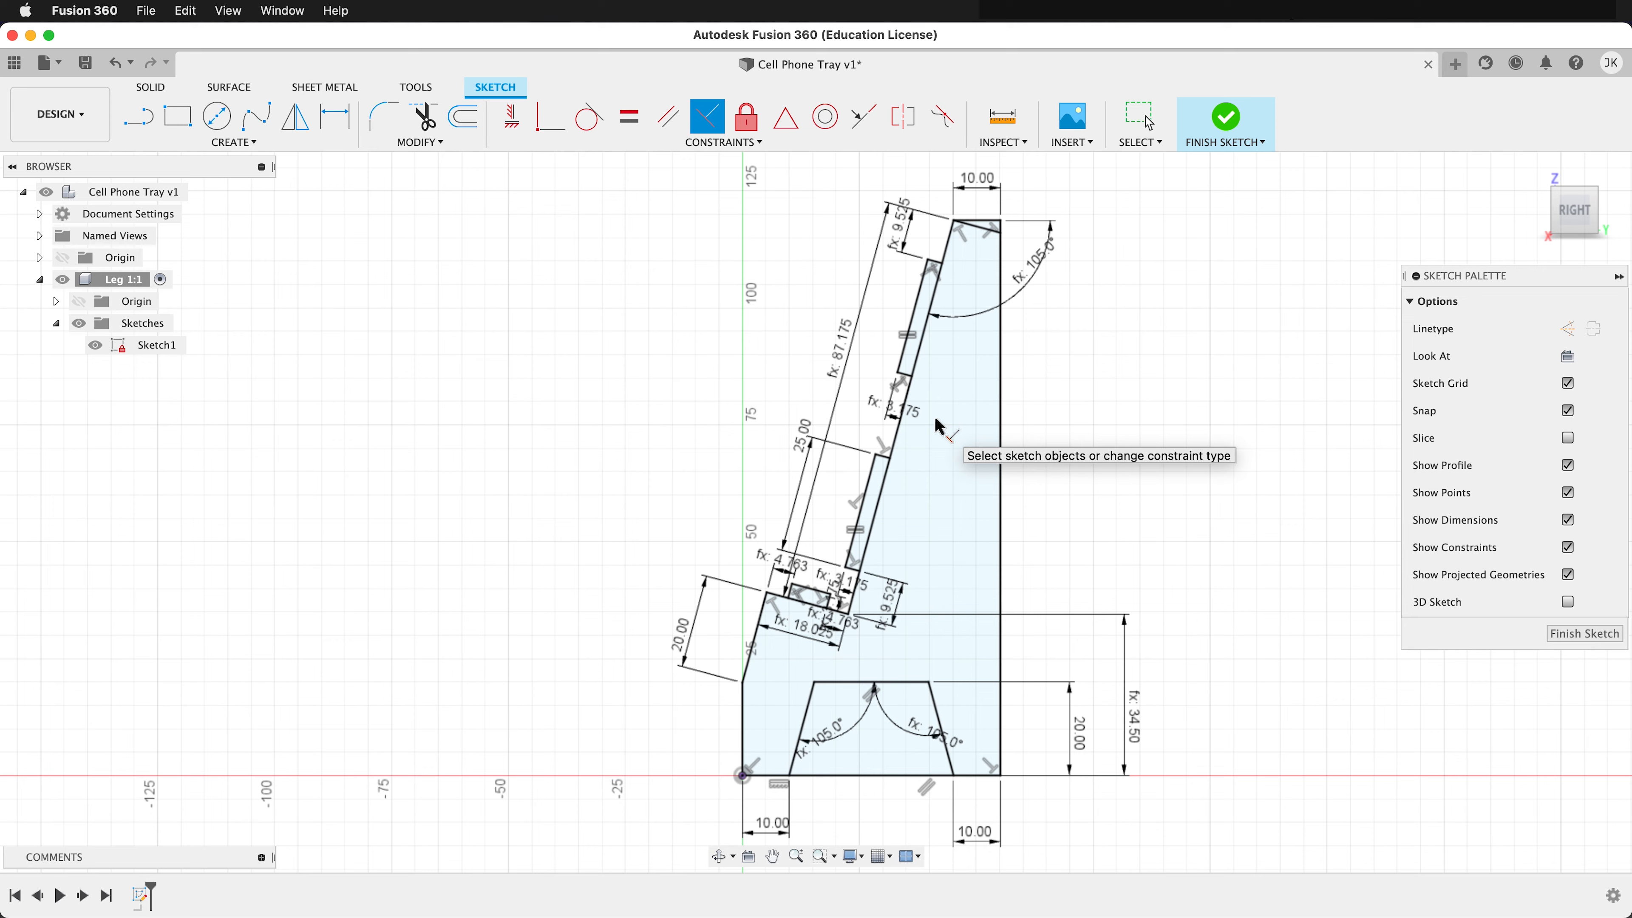
pyautogui.press('super+s')
pyautogui.press('BackSpace')
pyautogui.press('BackSpace')
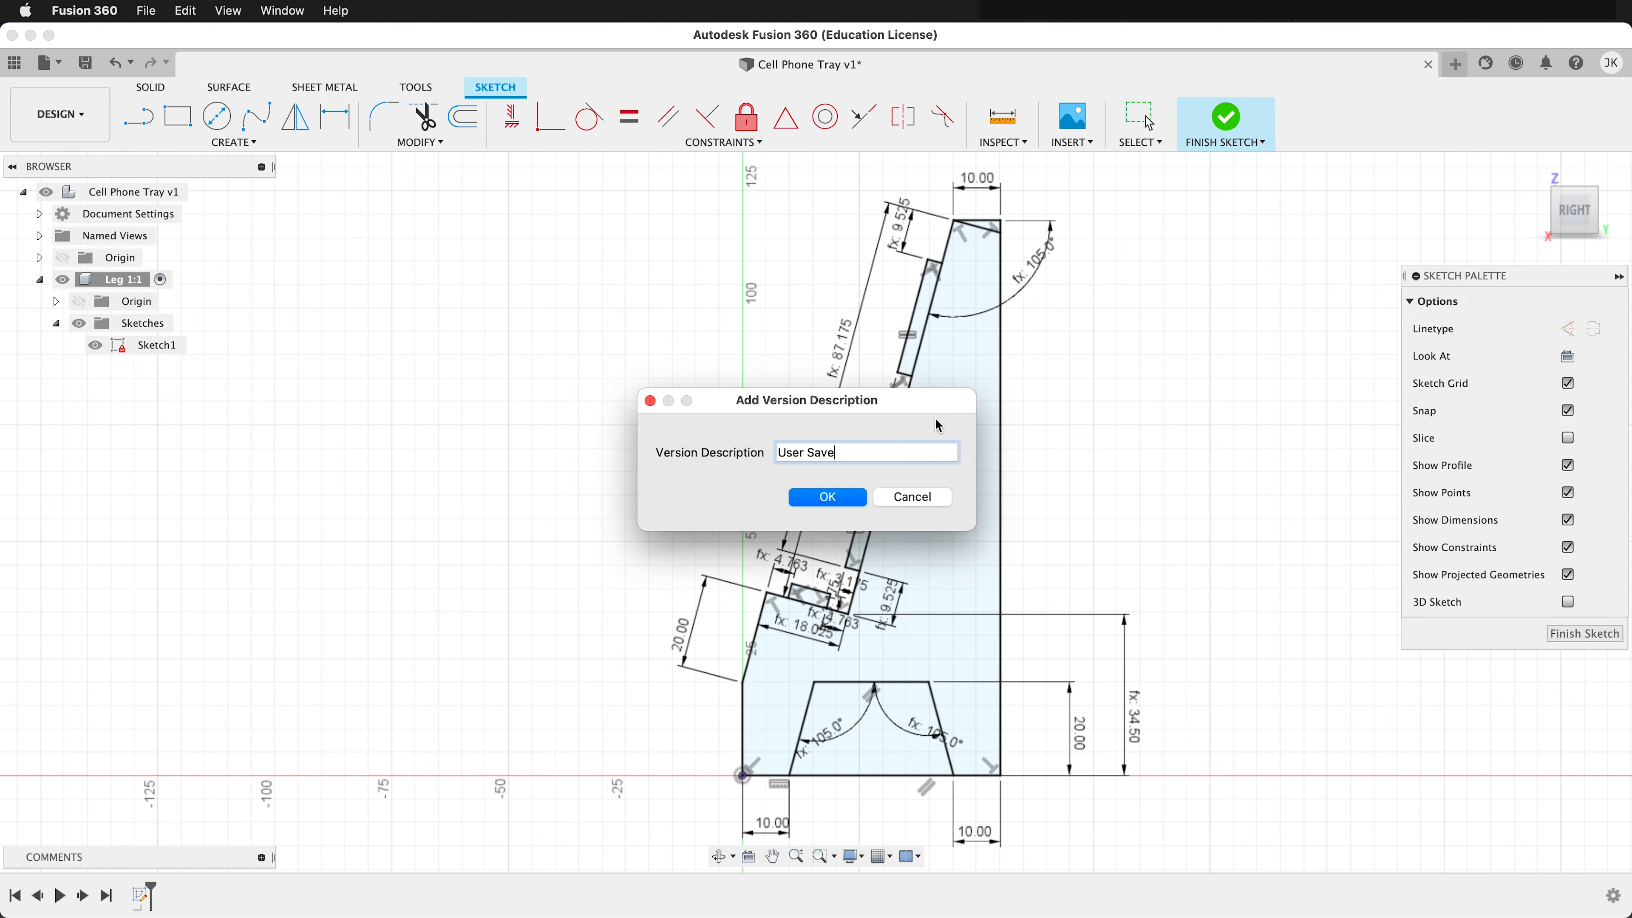
pyautogui.press('BackSpace')
pyautogui.press('BackSpace')
pyautogui.press('BackSpace')
pyautogui.press('BackSpace')
pyautogui.press('BackSpace')
pyautogui.press('BackSpace')
pyautogui.press('BackSpace')
pyautogui.write('leg sketch')
pyautogui.press('Return')
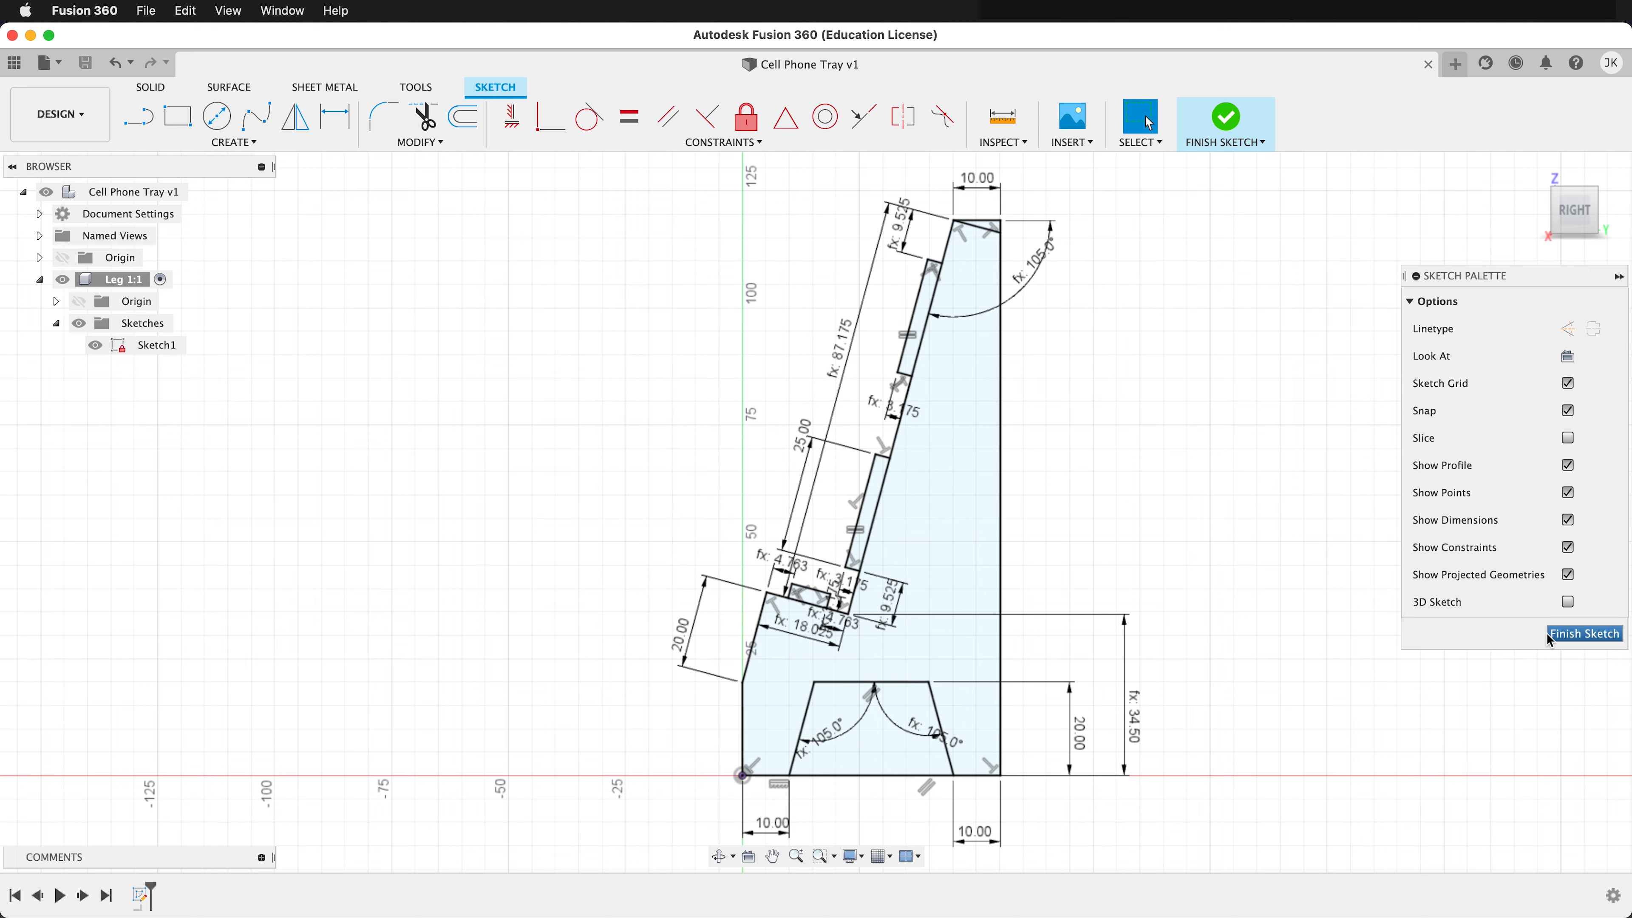
# Finish the sketch and extrude the main leg profile together with its three tab profiles by ply as a new body
pyautogui.click(1584, 633)
pyautogui.moveTo(466, 521)
pyautogui.keyDown('shift'); pyautogui.mouseDown(button='middle')
pyautogui.moveTo(376, 601)
pyautogui.moveTo(476, 605)
pyautogui.mouseUp(button='middle'); pyautogui.keyUp('shift')
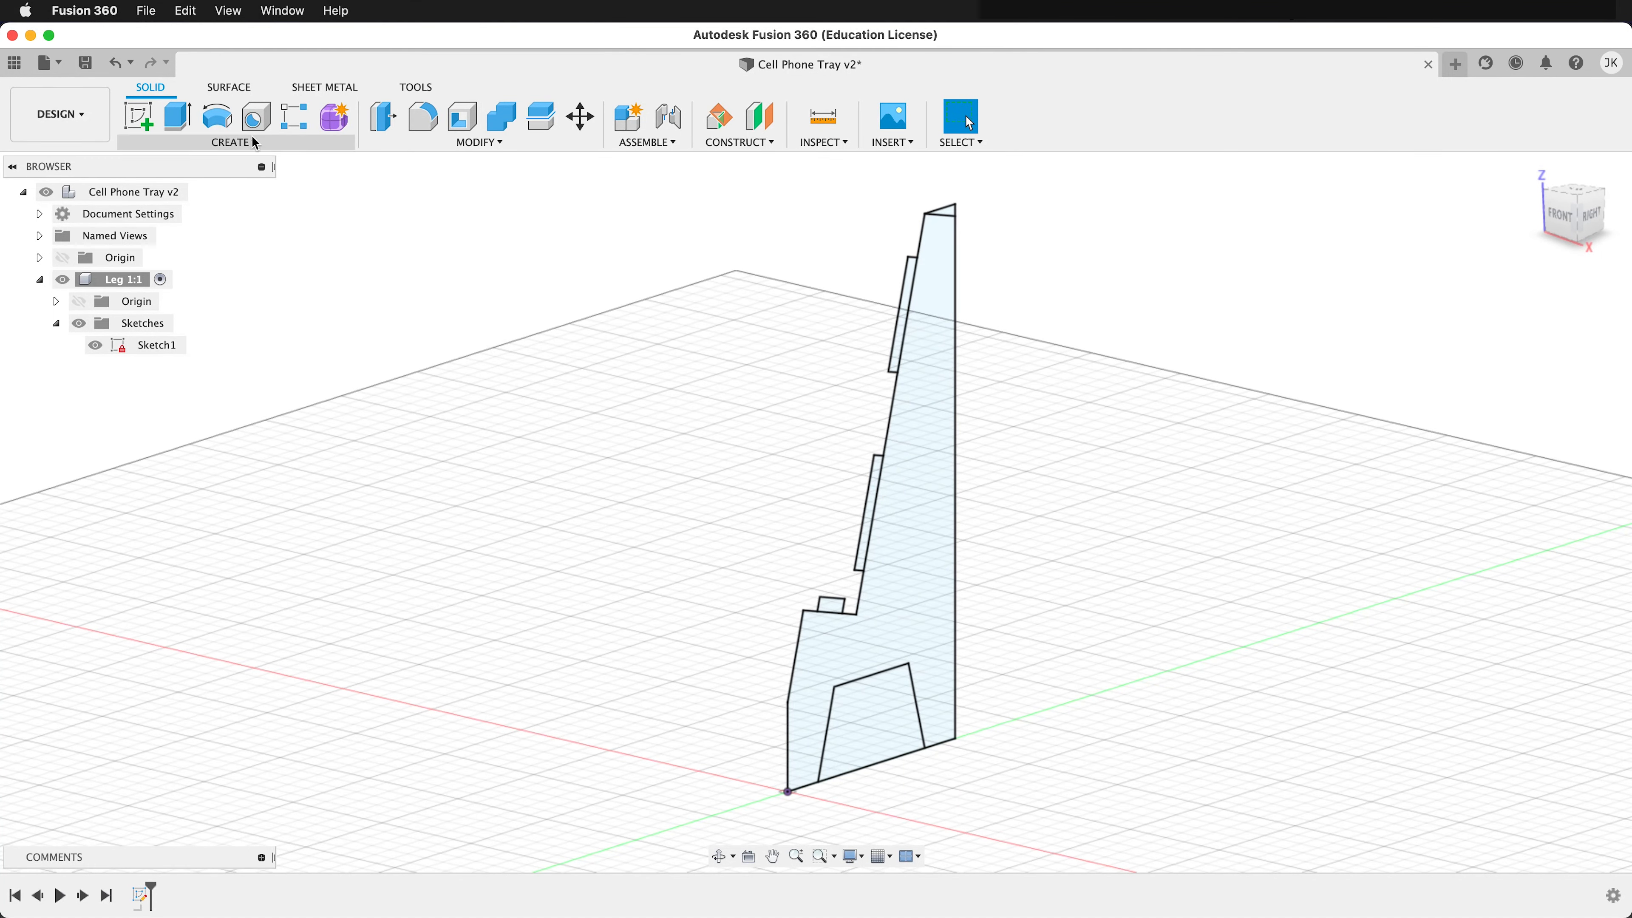
pyautogui.click(175, 119)
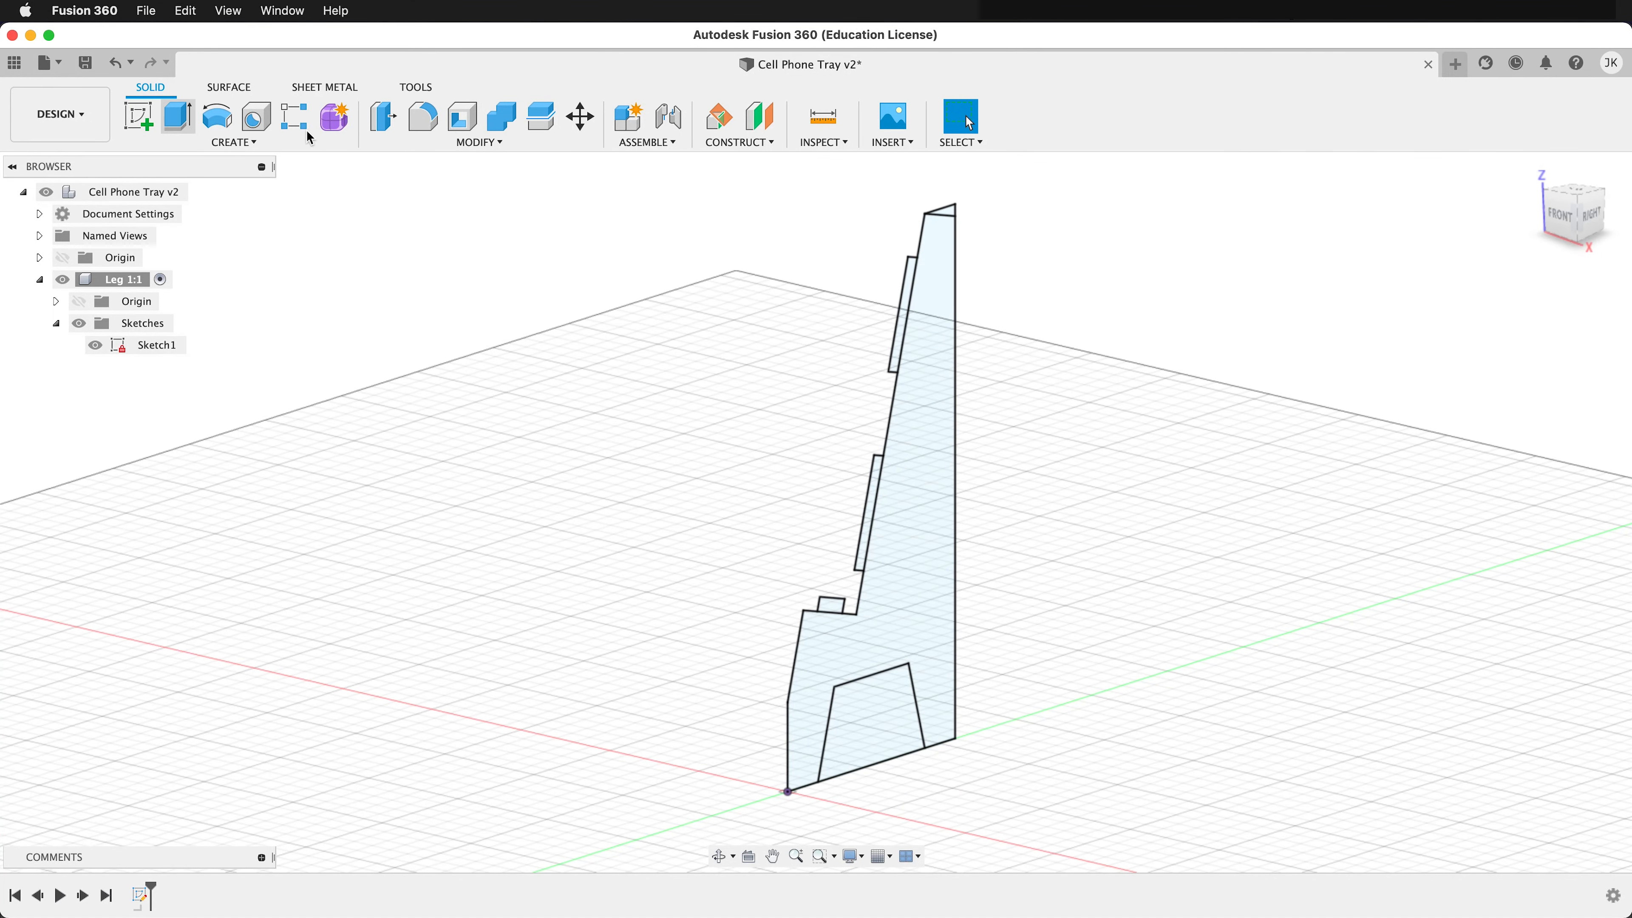
pyautogui.click(912, 360)
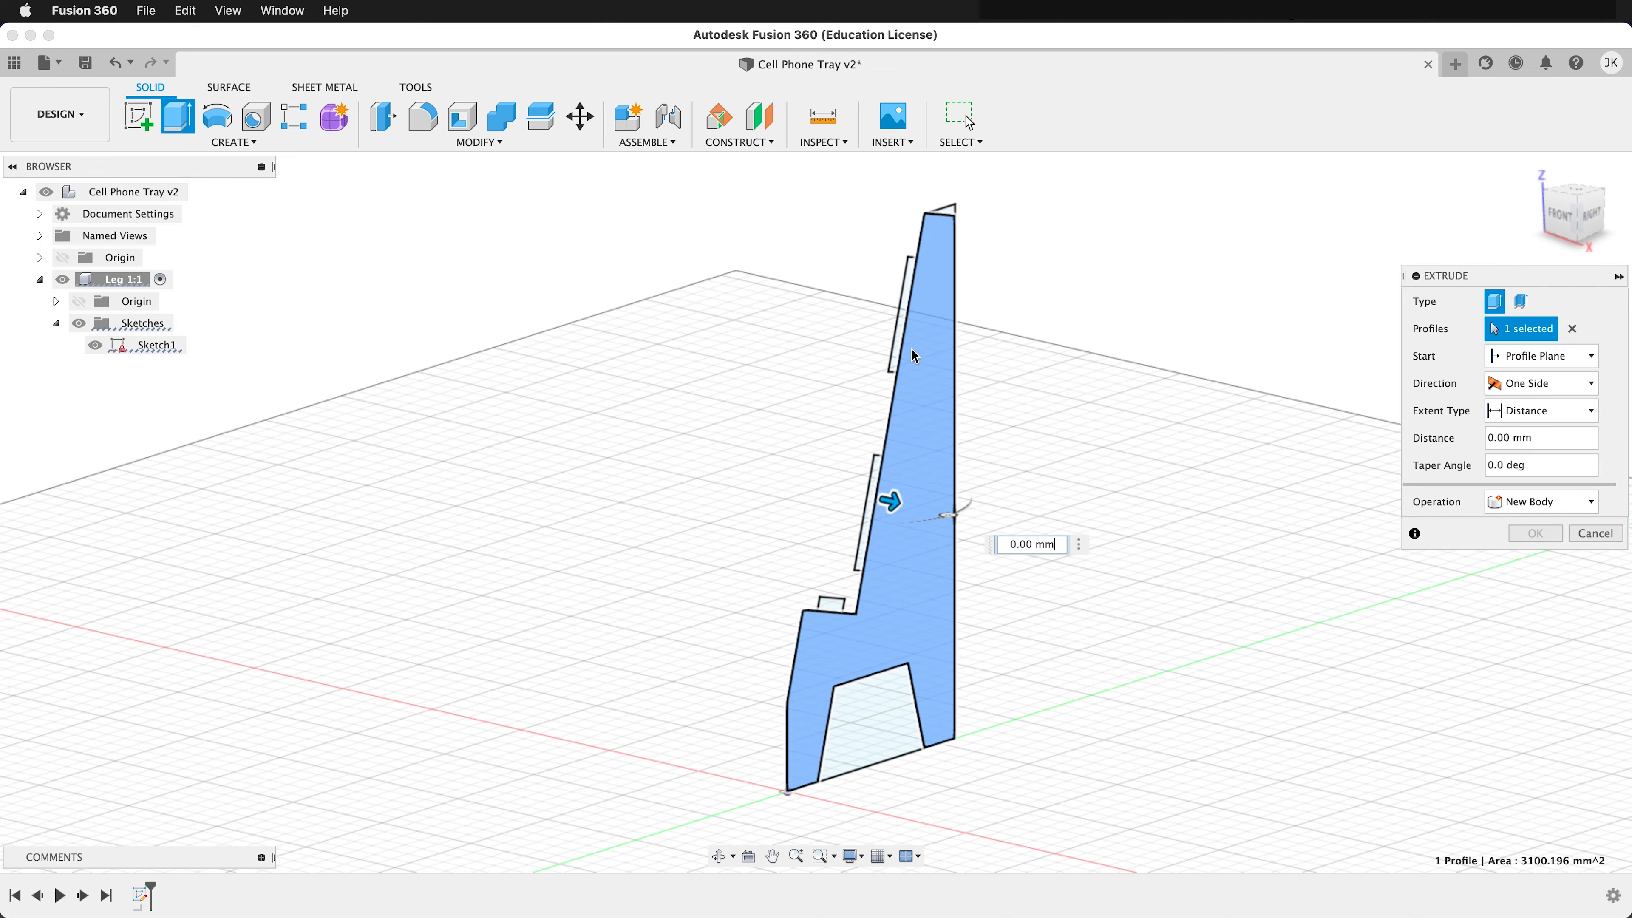
pyautogui.scroll(5, 924, 313)
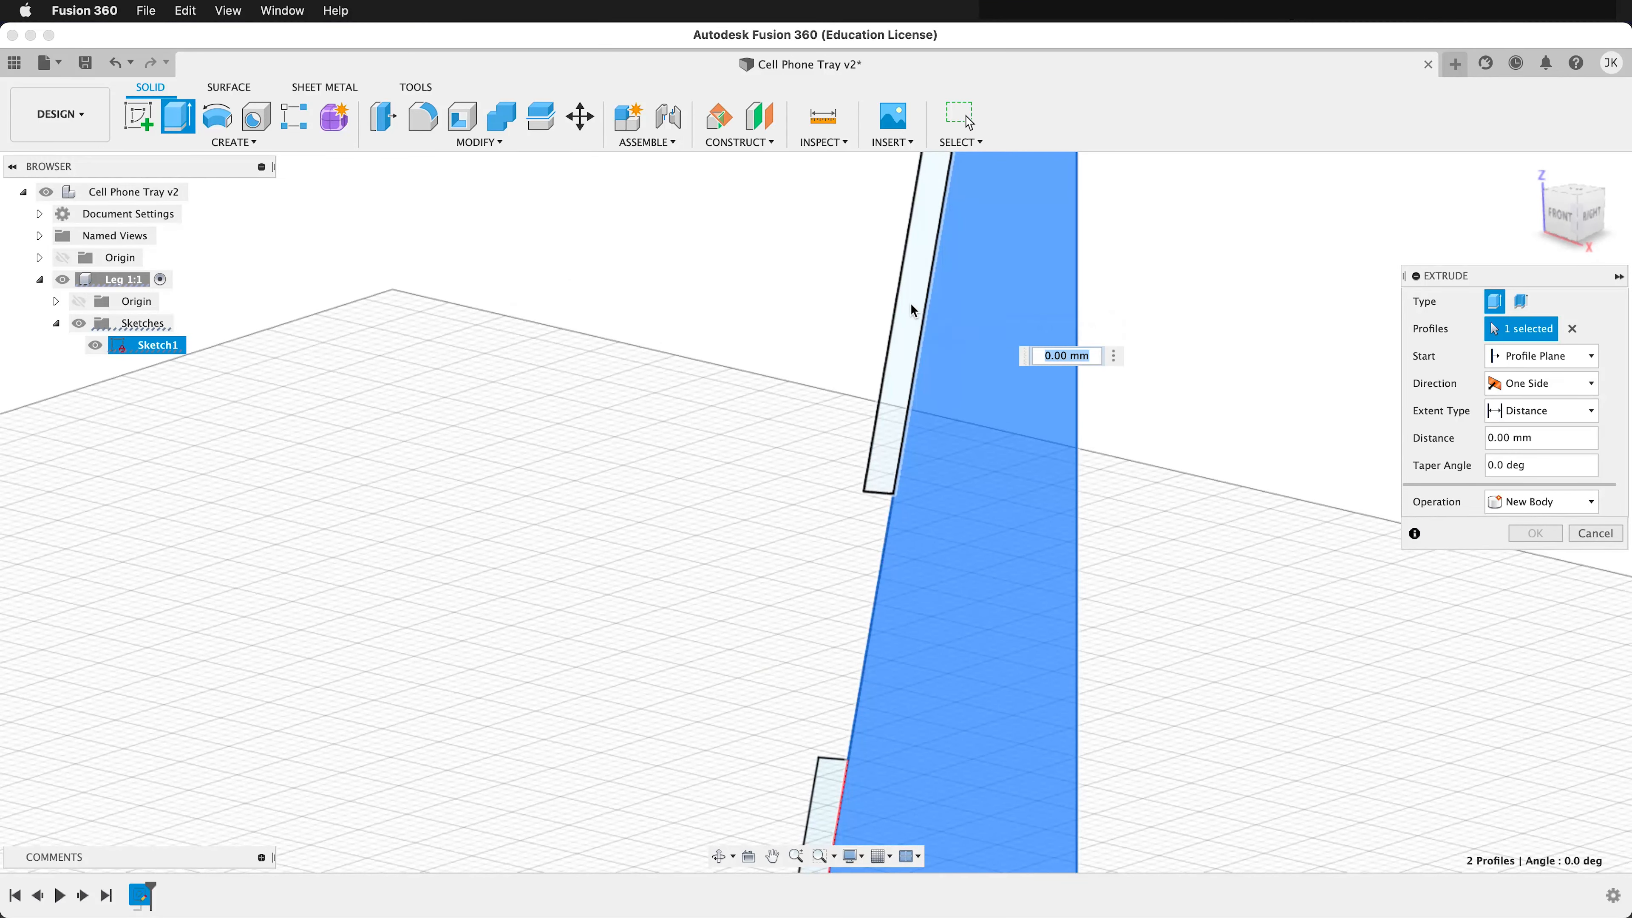
pyautogui.click(911, 308)
pyautogui.scroll(-5, 934, 452)
pyautogui.scroll(5, 863, 698)
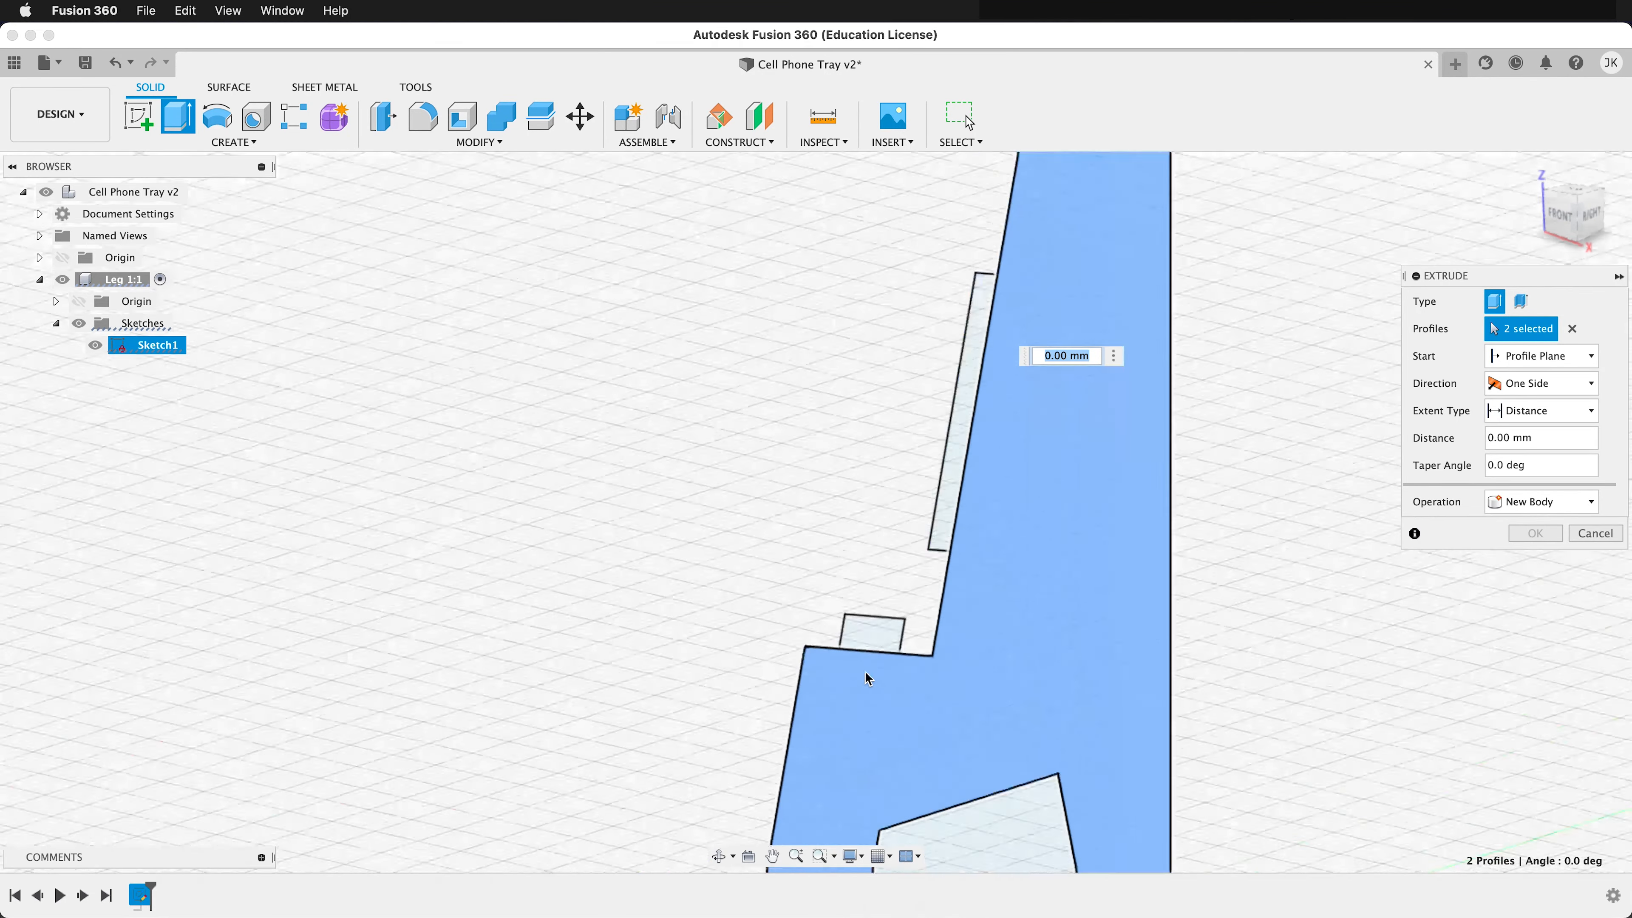
pyautogui.click(861, 633)
pyautogui.click(956, 487)
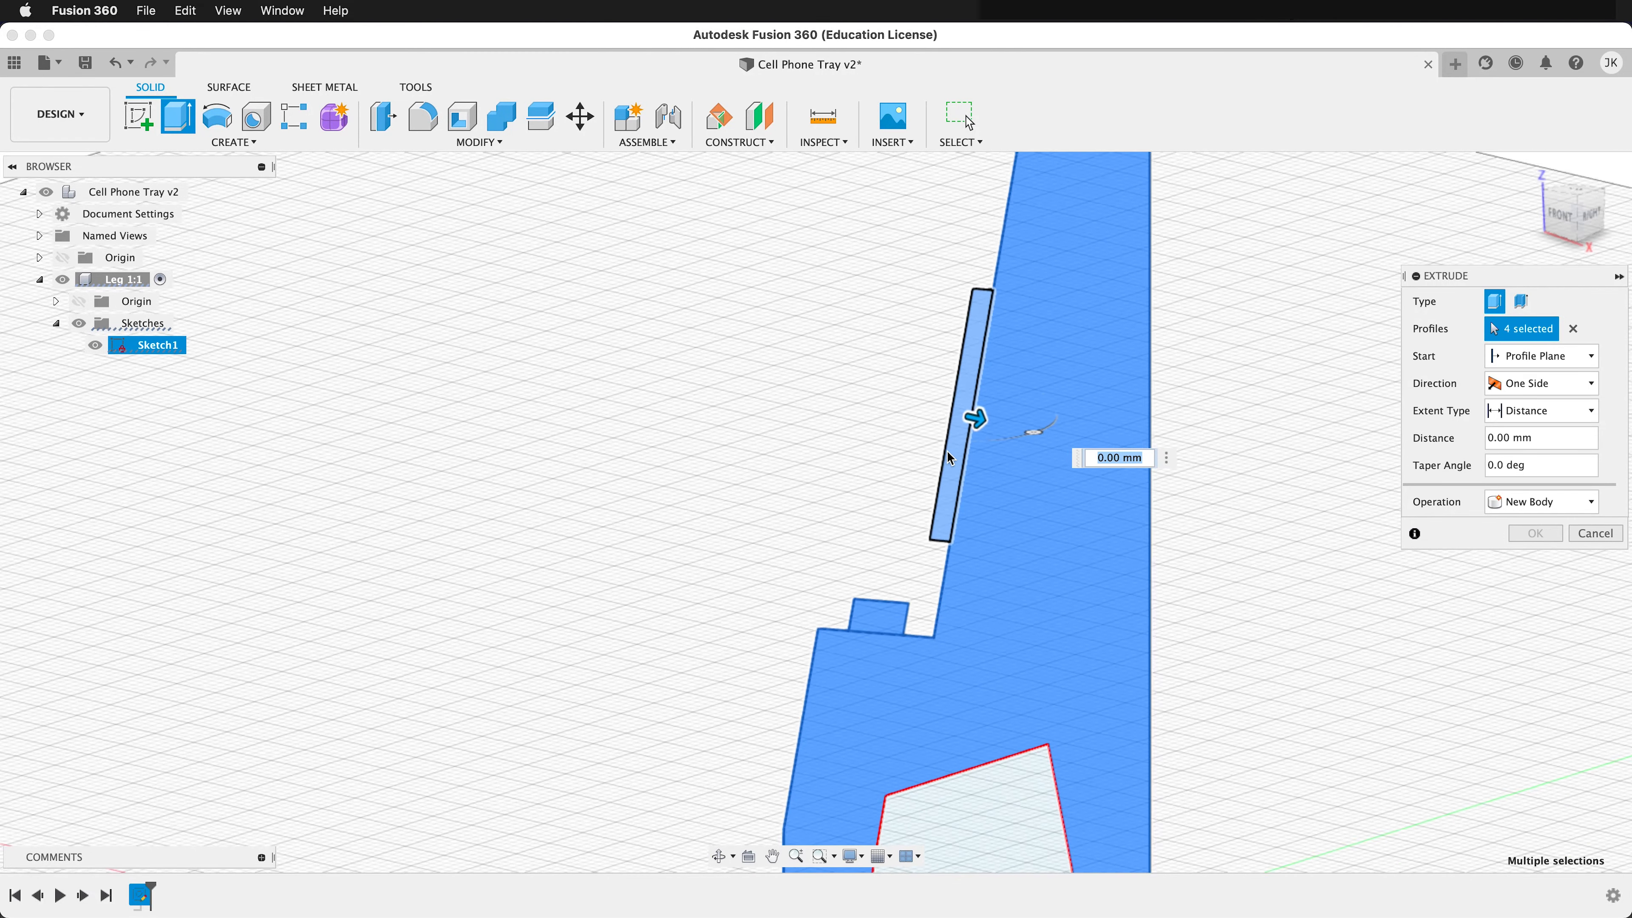
pyautogui.scroll(-5, 955, 487)
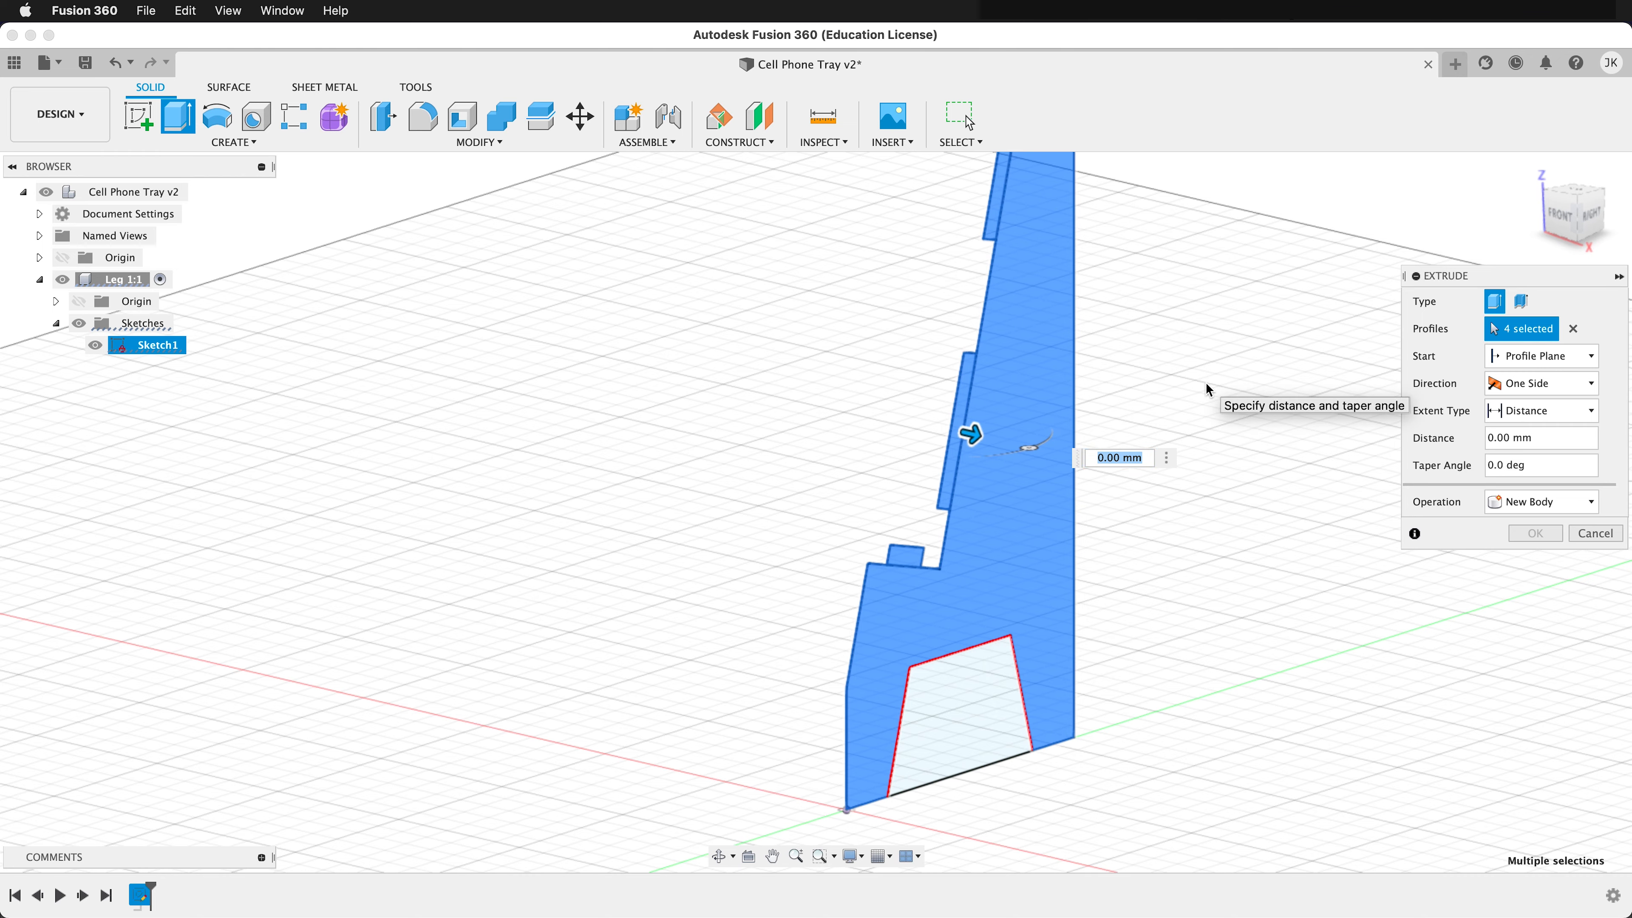
pyautogui.write('ply')
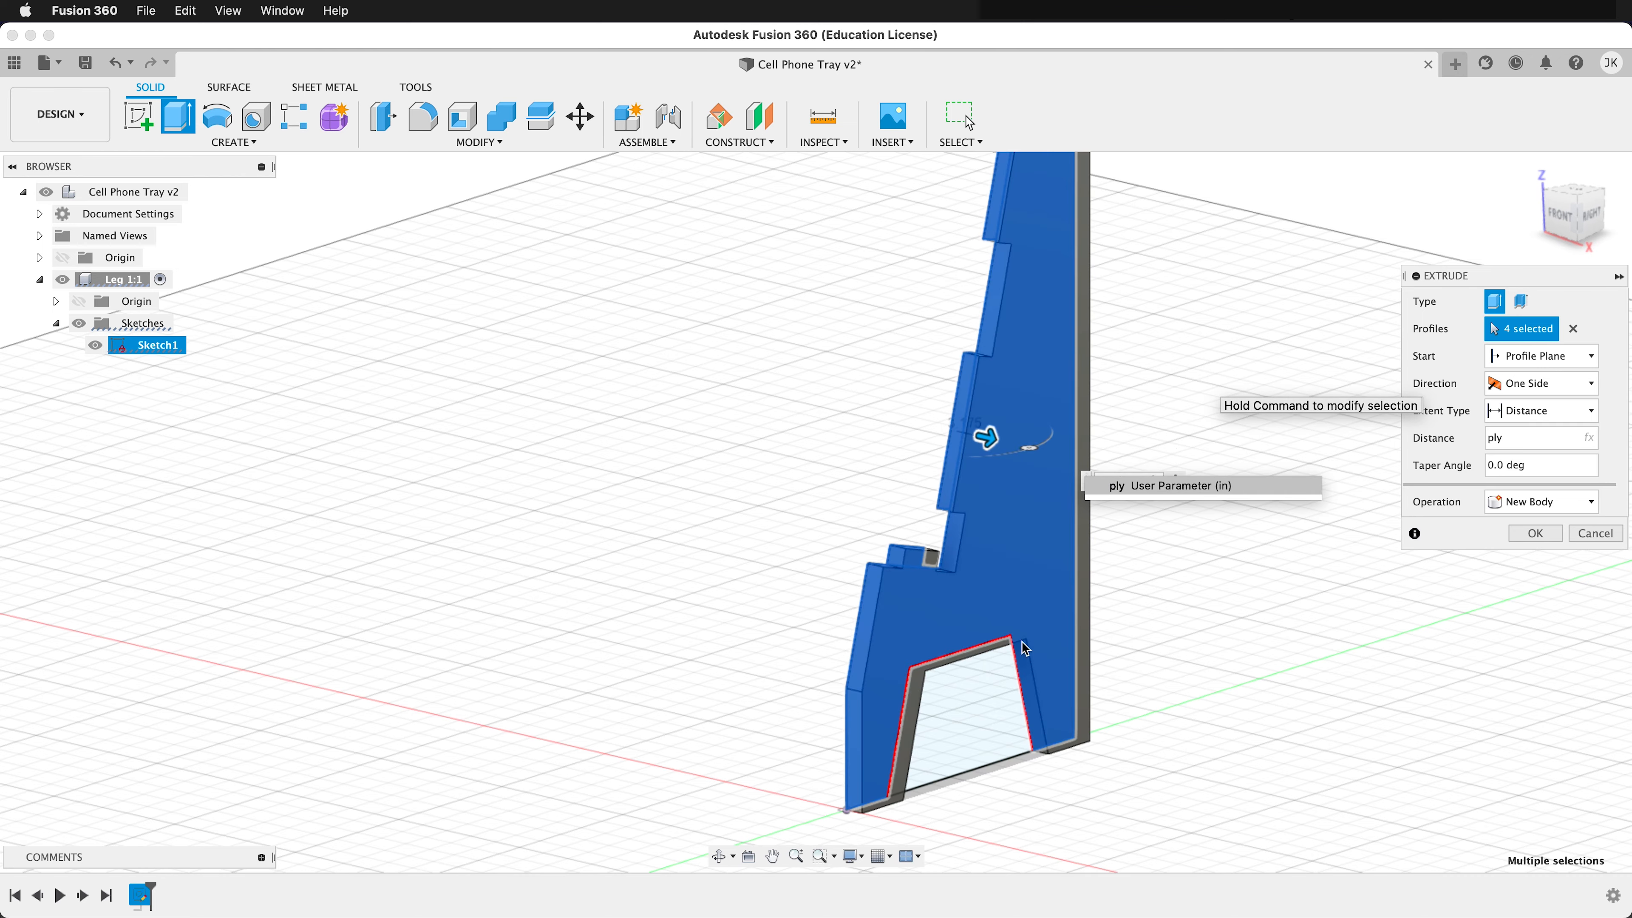
pyautogui.keyDown('shift'); pyautogui.moveTo(869, 743); pyautogui.dragTo(817, 539, button='middle'); pyautogui.keyUp('shift')
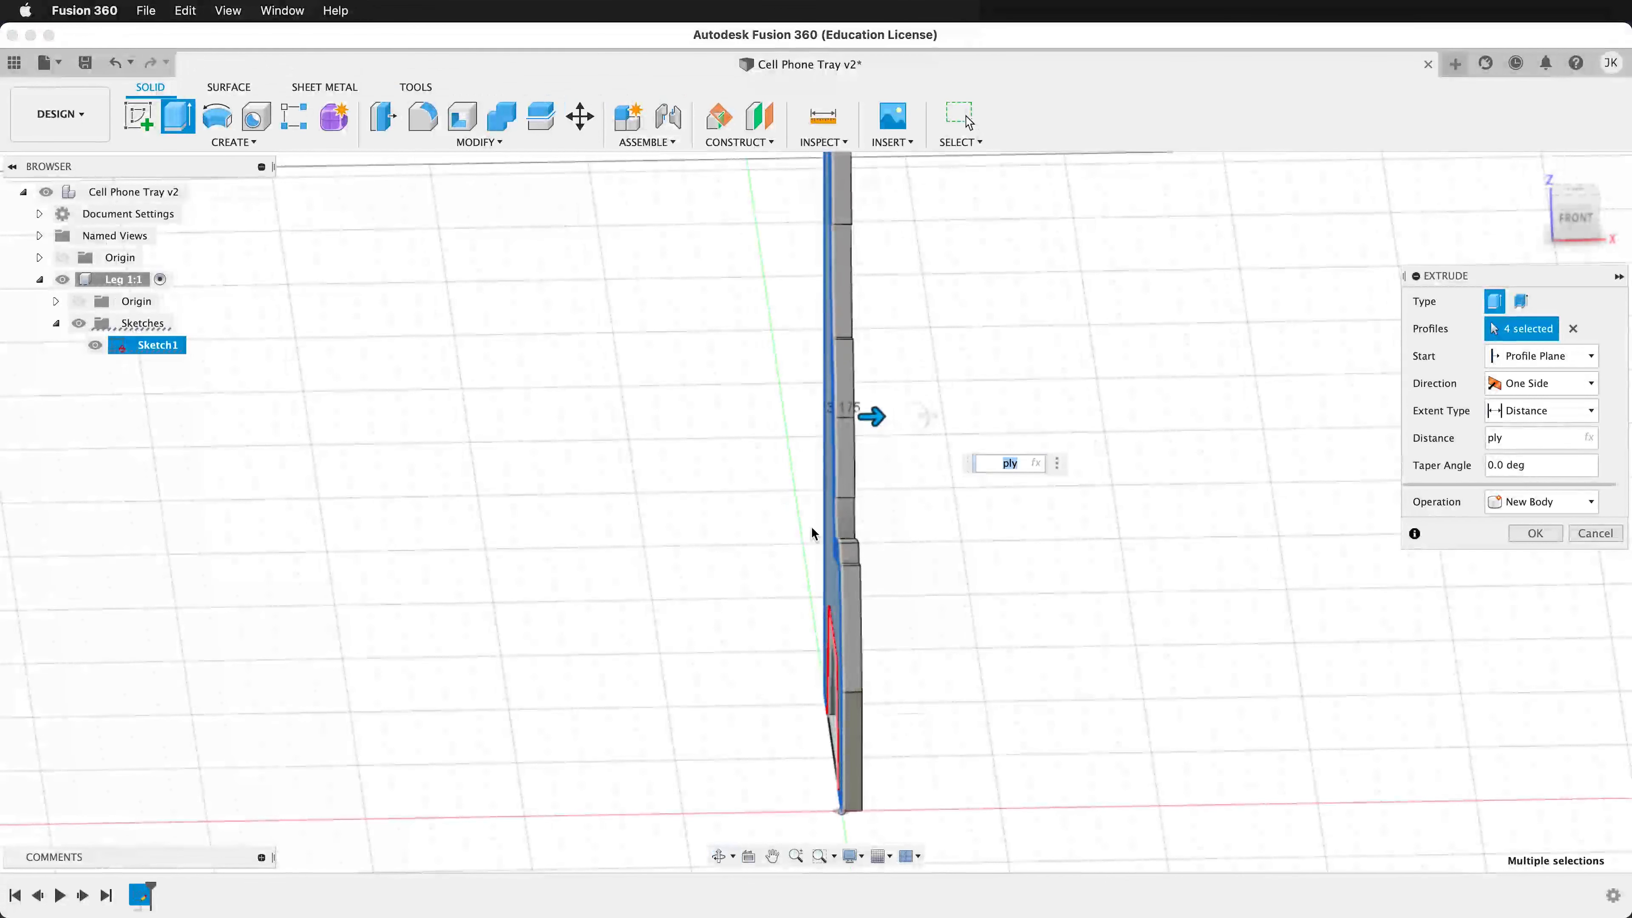
pyautogui.keyDown('shift'); pyautogui.moveTo(882, 633); pyautogui.dragTo(944, 412, button='middle'); pyautogui.keyUp('shift')
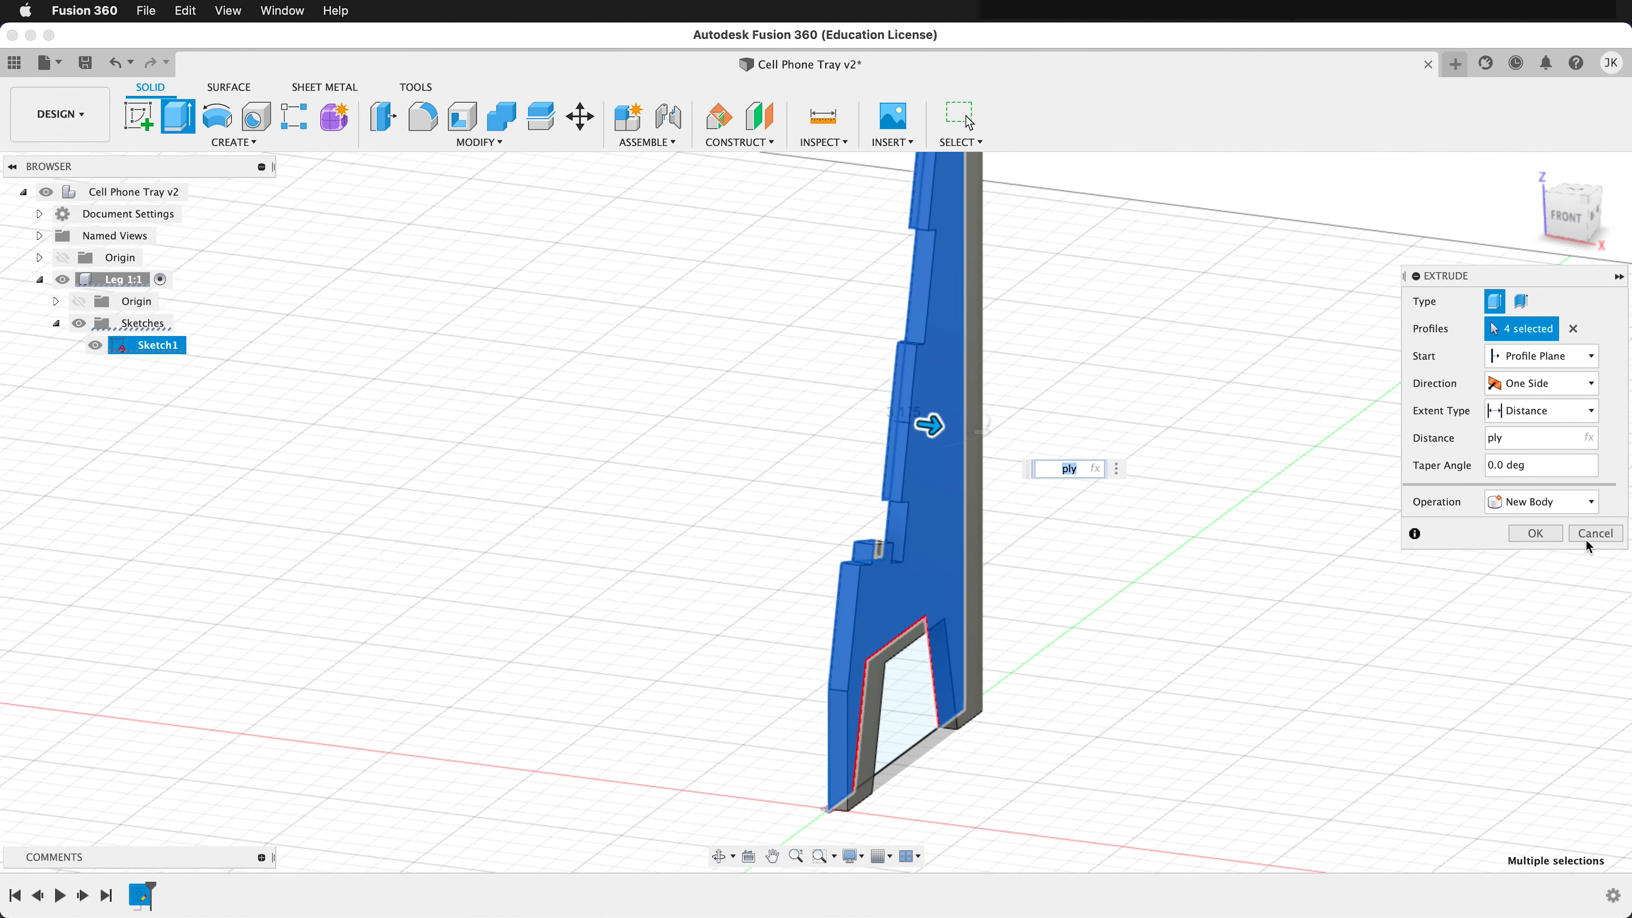
pyautogui.click(1550, 533)
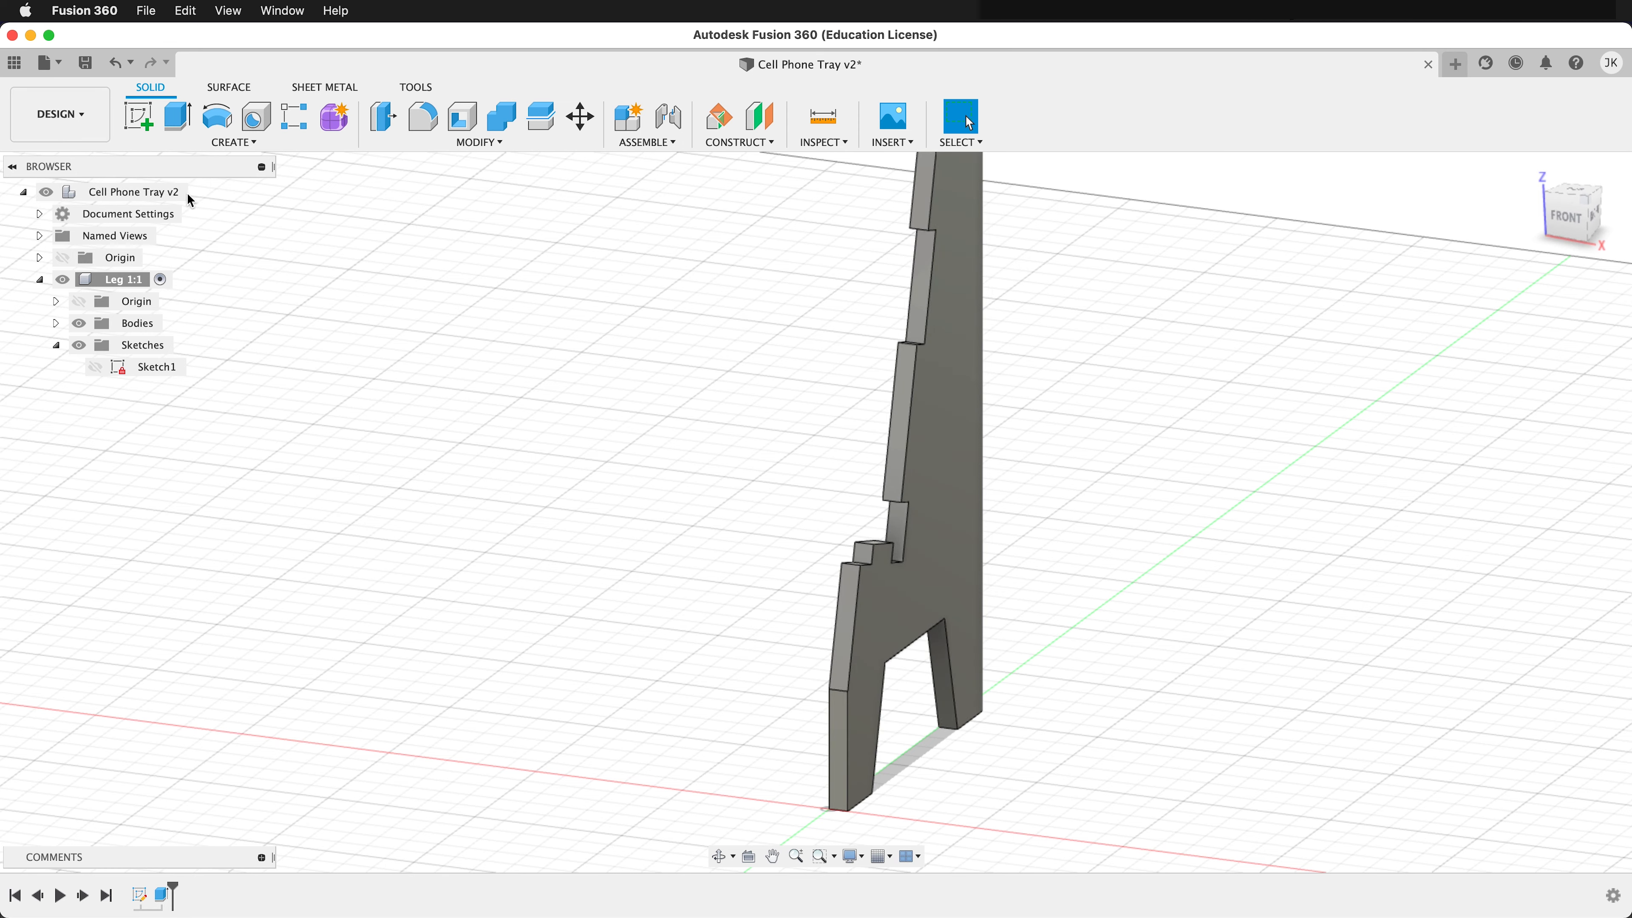
# Activate the top-level Cell Phone Tray component and create a new component in it named Leg 2
pyautogui.click(204, 192)
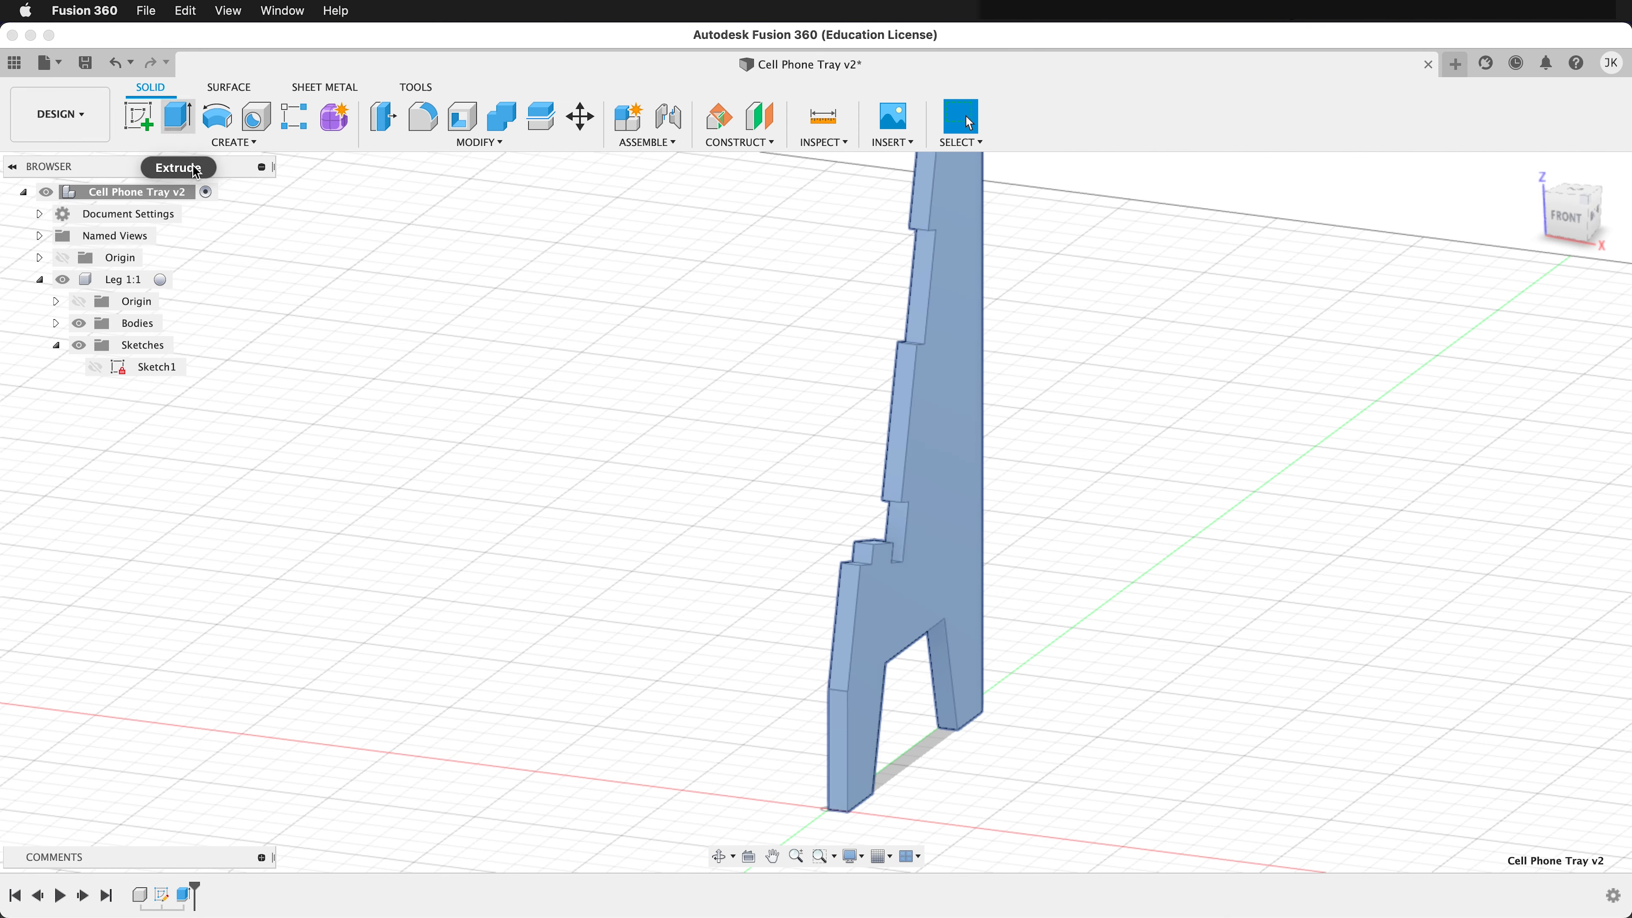
pyautogui.rightClick(220, 139)
pyautogui.click(219, 139)
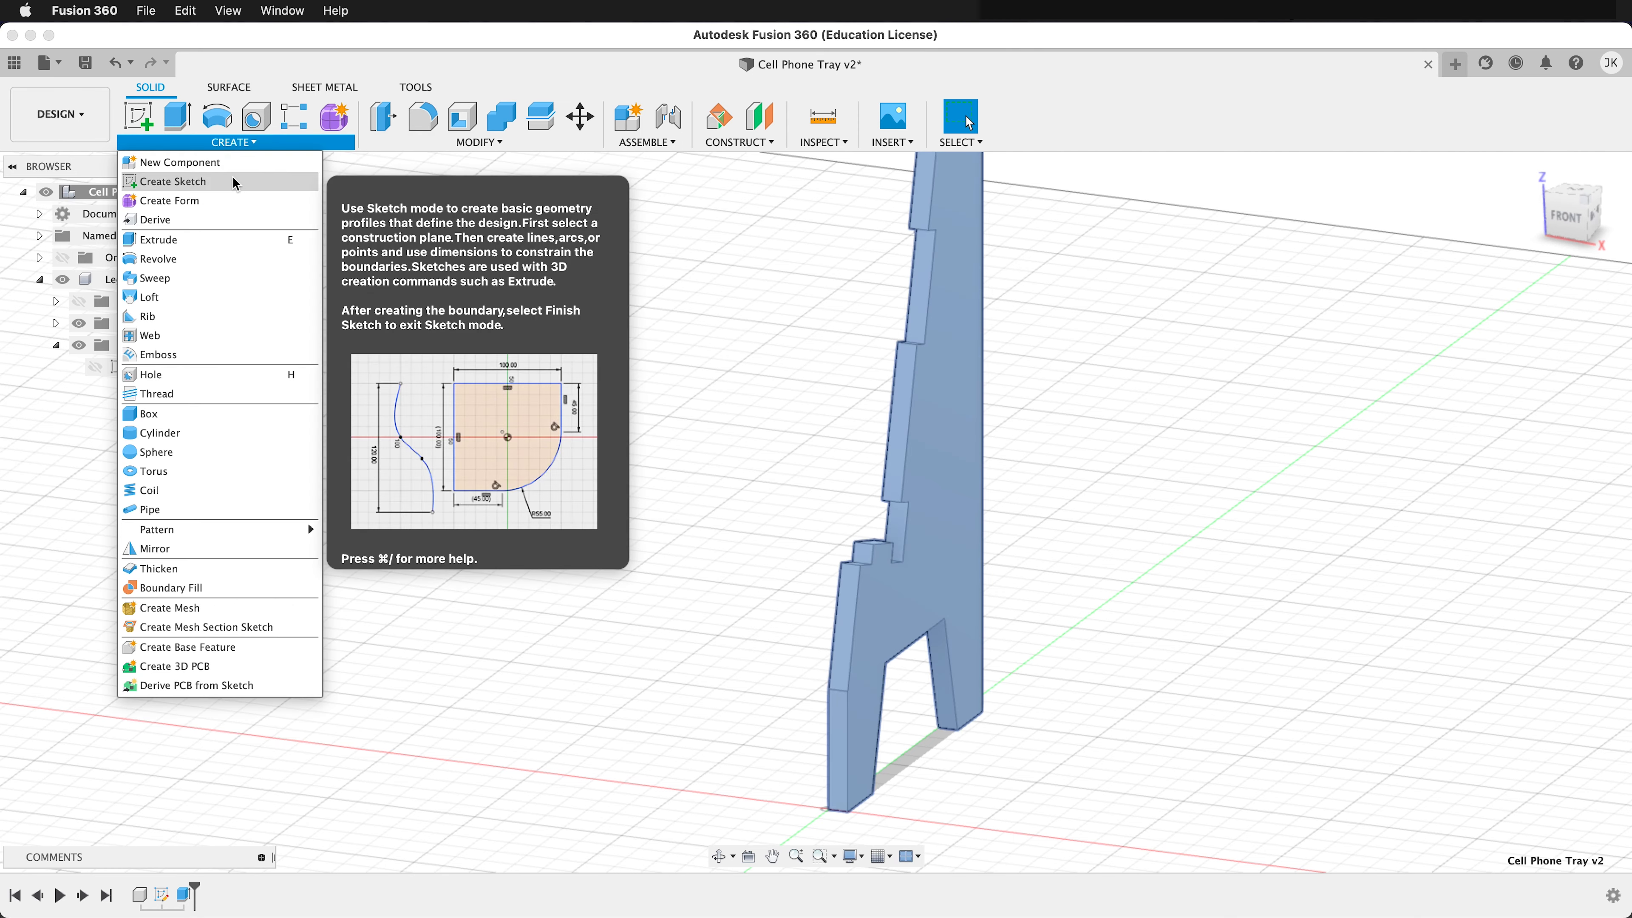
pyautogui.click(177, 162)
pyautogui.doubleClick(1434, 385)
pyautogui.write('Leg 2')
pyautogui.press('Return')
# Construct an offset plane from the YZ plane at a distance of -device_height in the Leg 2 component
pyautogui.keyDown('shift'); pyautogui.moveTo(735, 620); pyautogui.dragTo(674, 463, button='middle'); pyautogui.keyUp('shift')
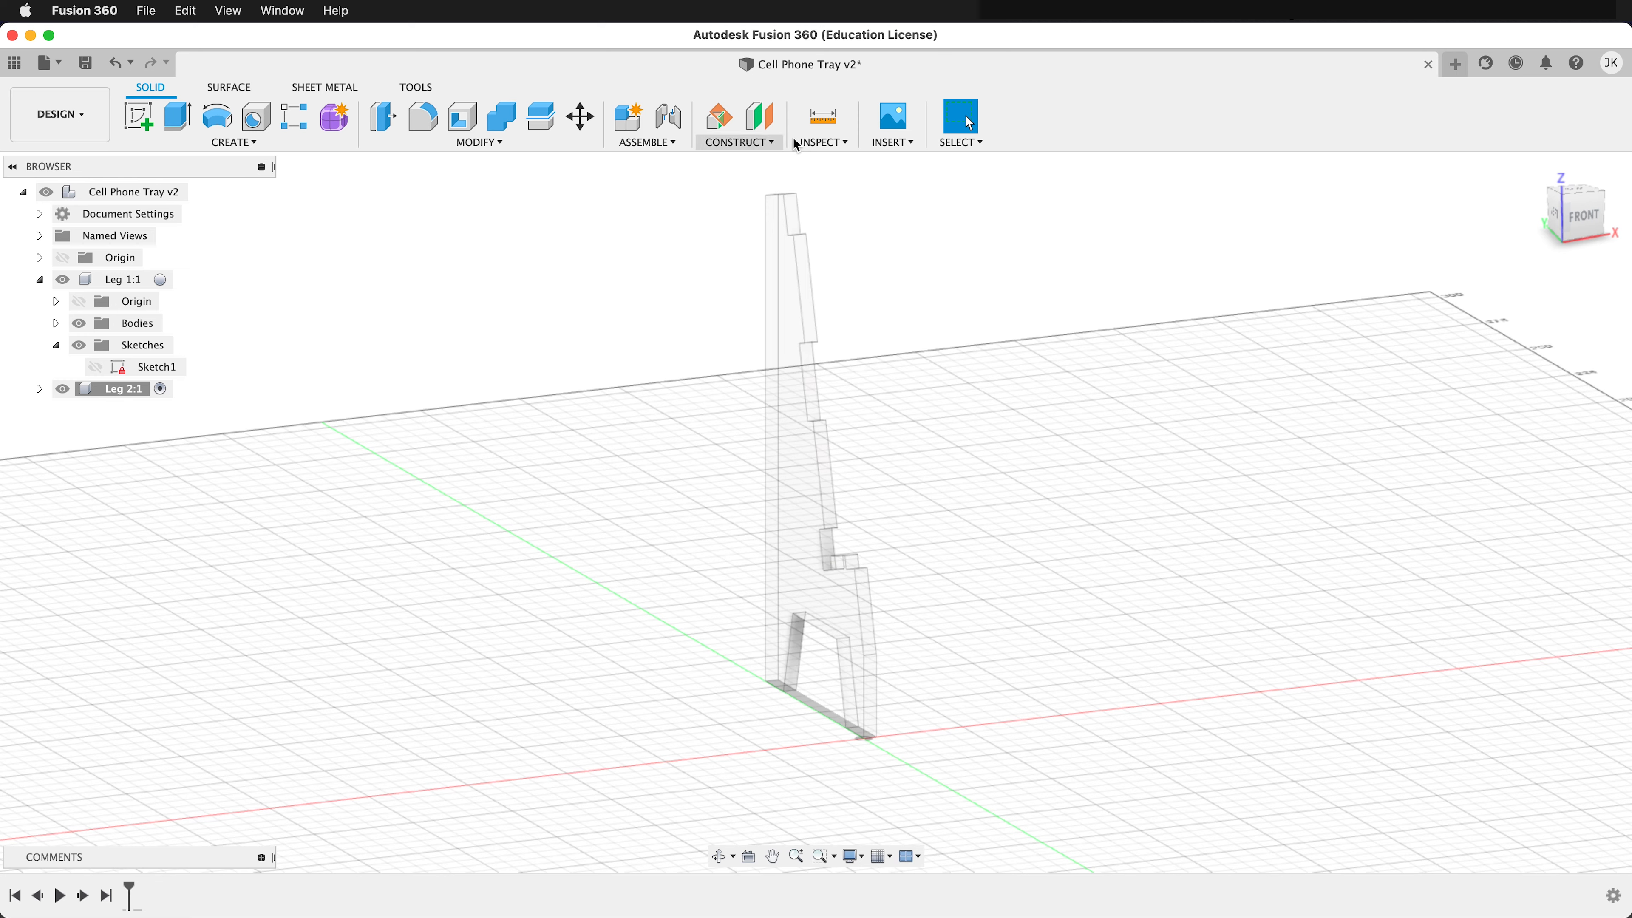
pyautogui.click(772, 145)
pyautogui.click(769, 161)
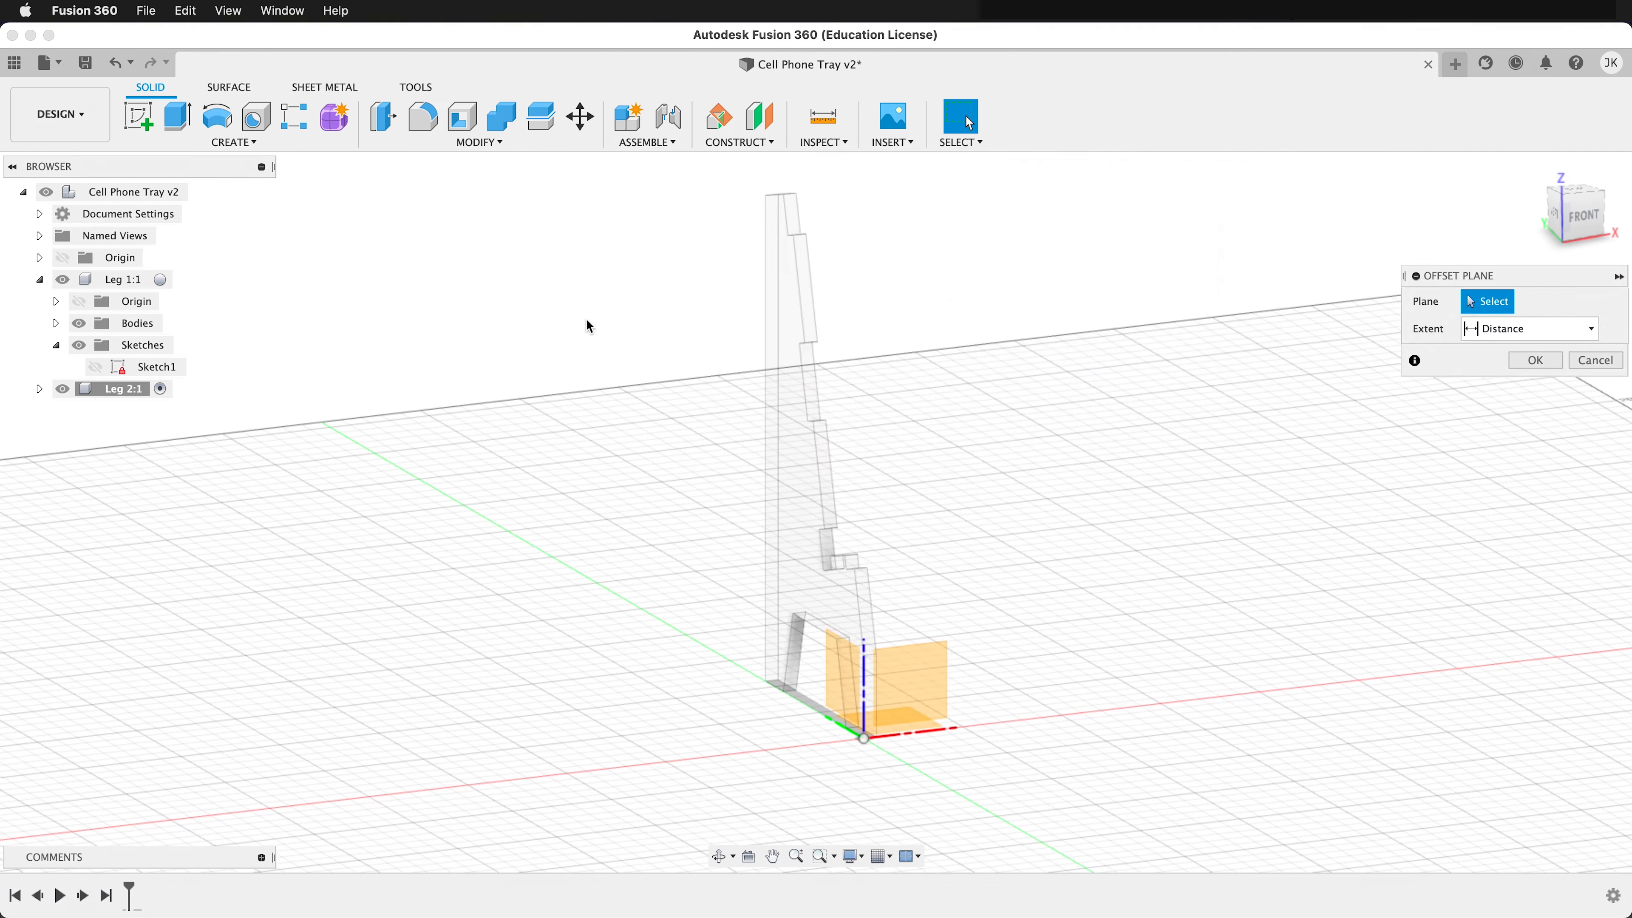
pyautogui.scroll(5, 767, 627)
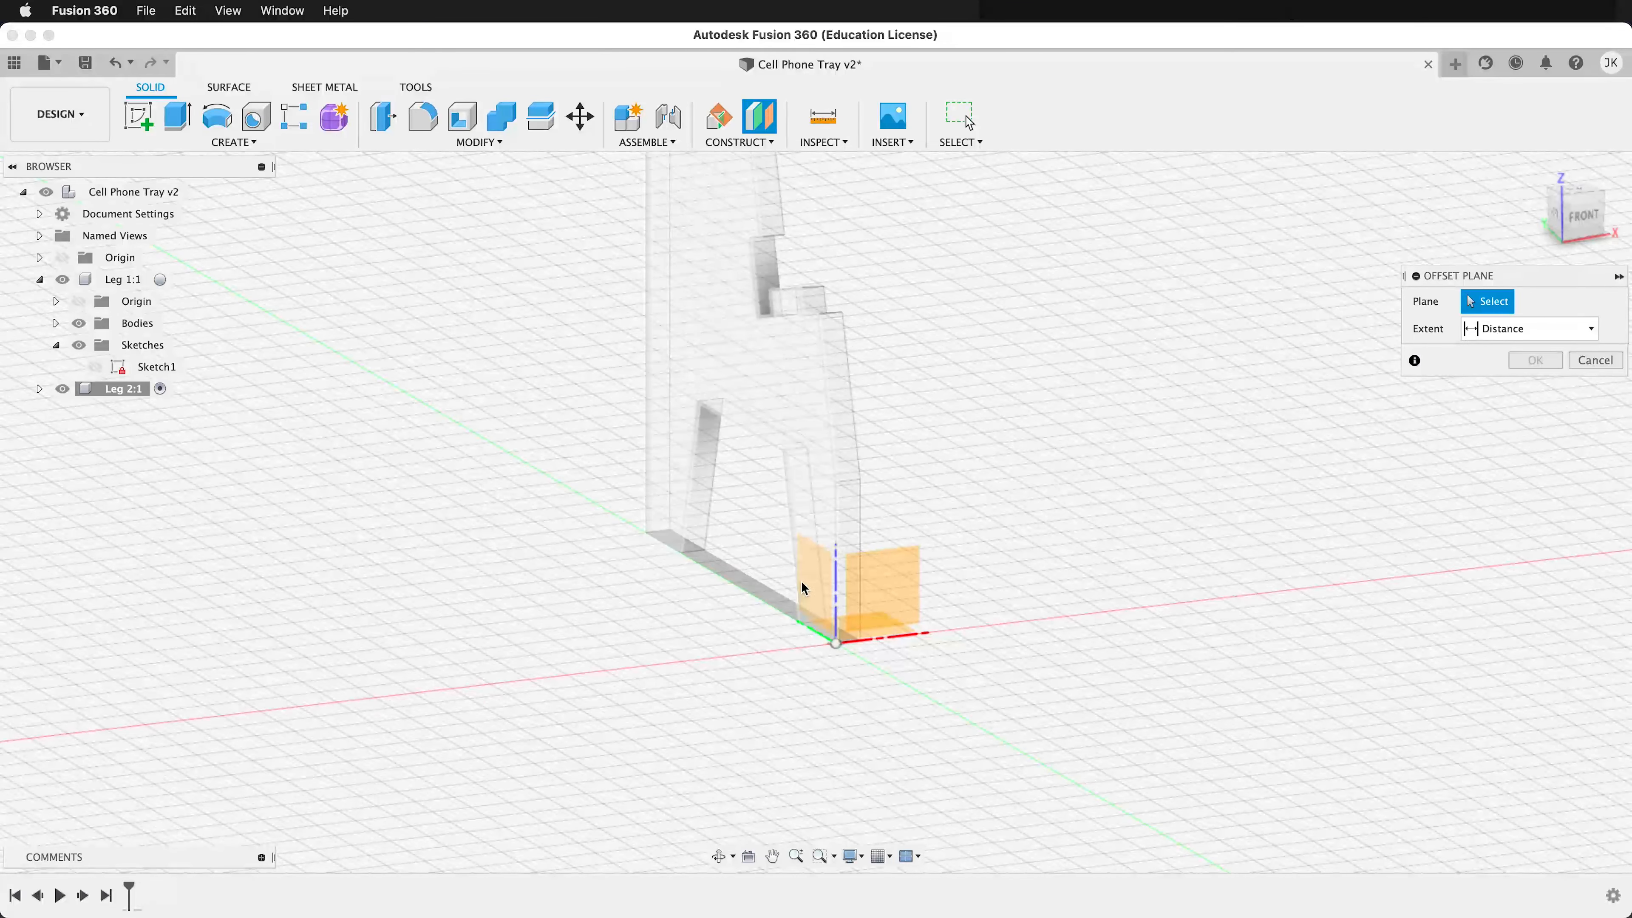
pyautogui.scroll(3, 822, 591)
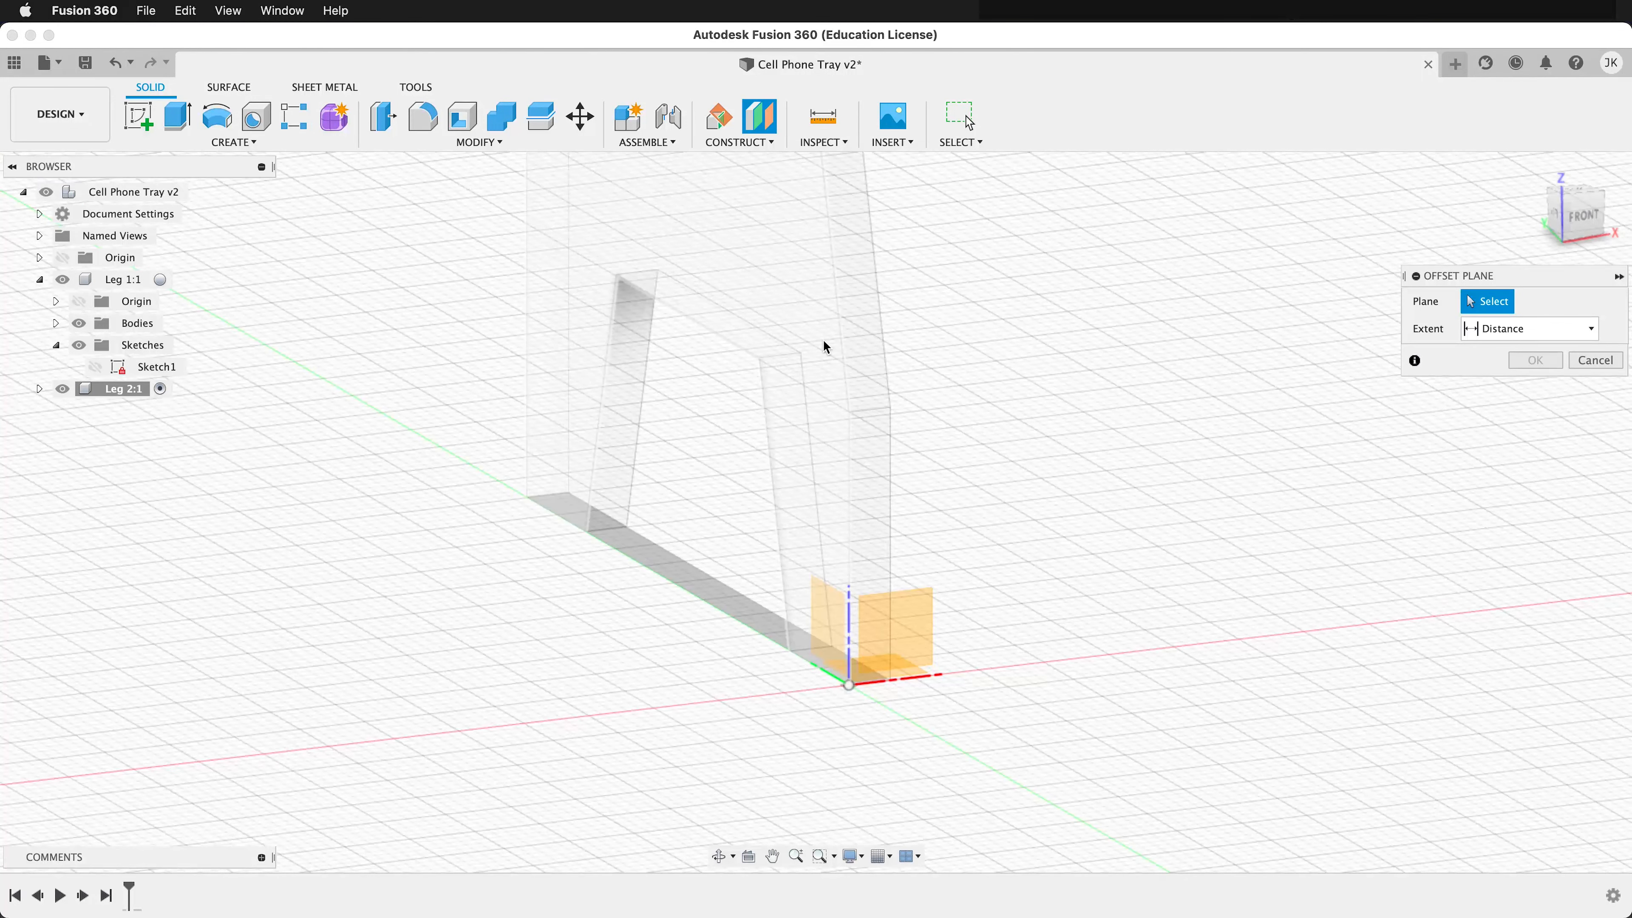
pyautogui.click(830, 655)
pyautogui.scroll(-3, 868, 418)
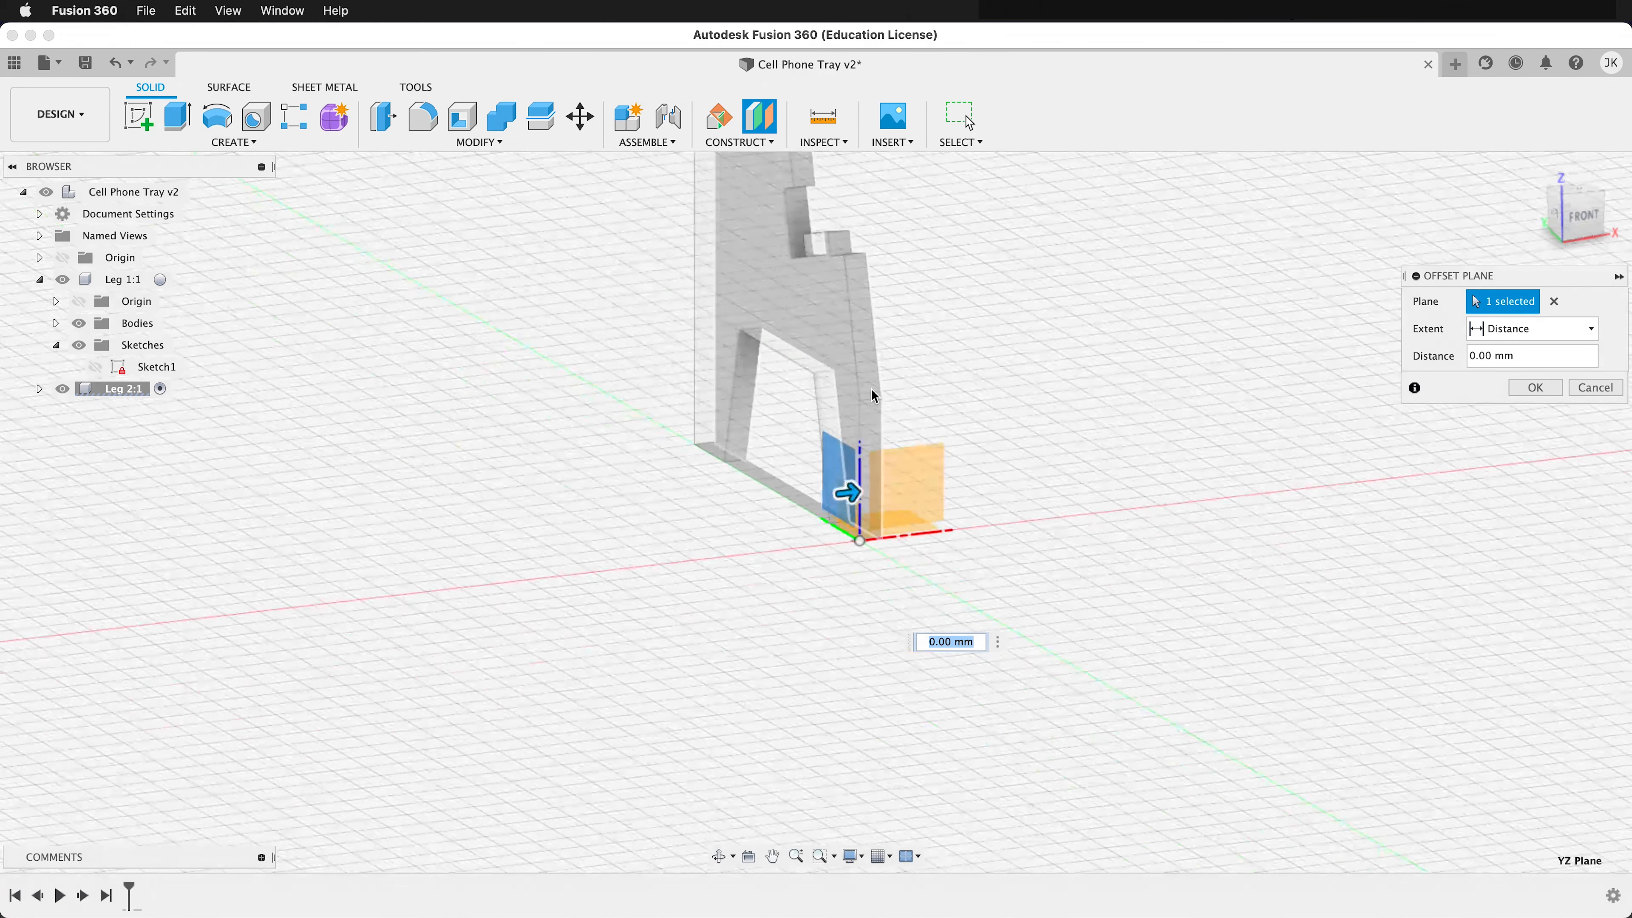
pyautogui.write('-')
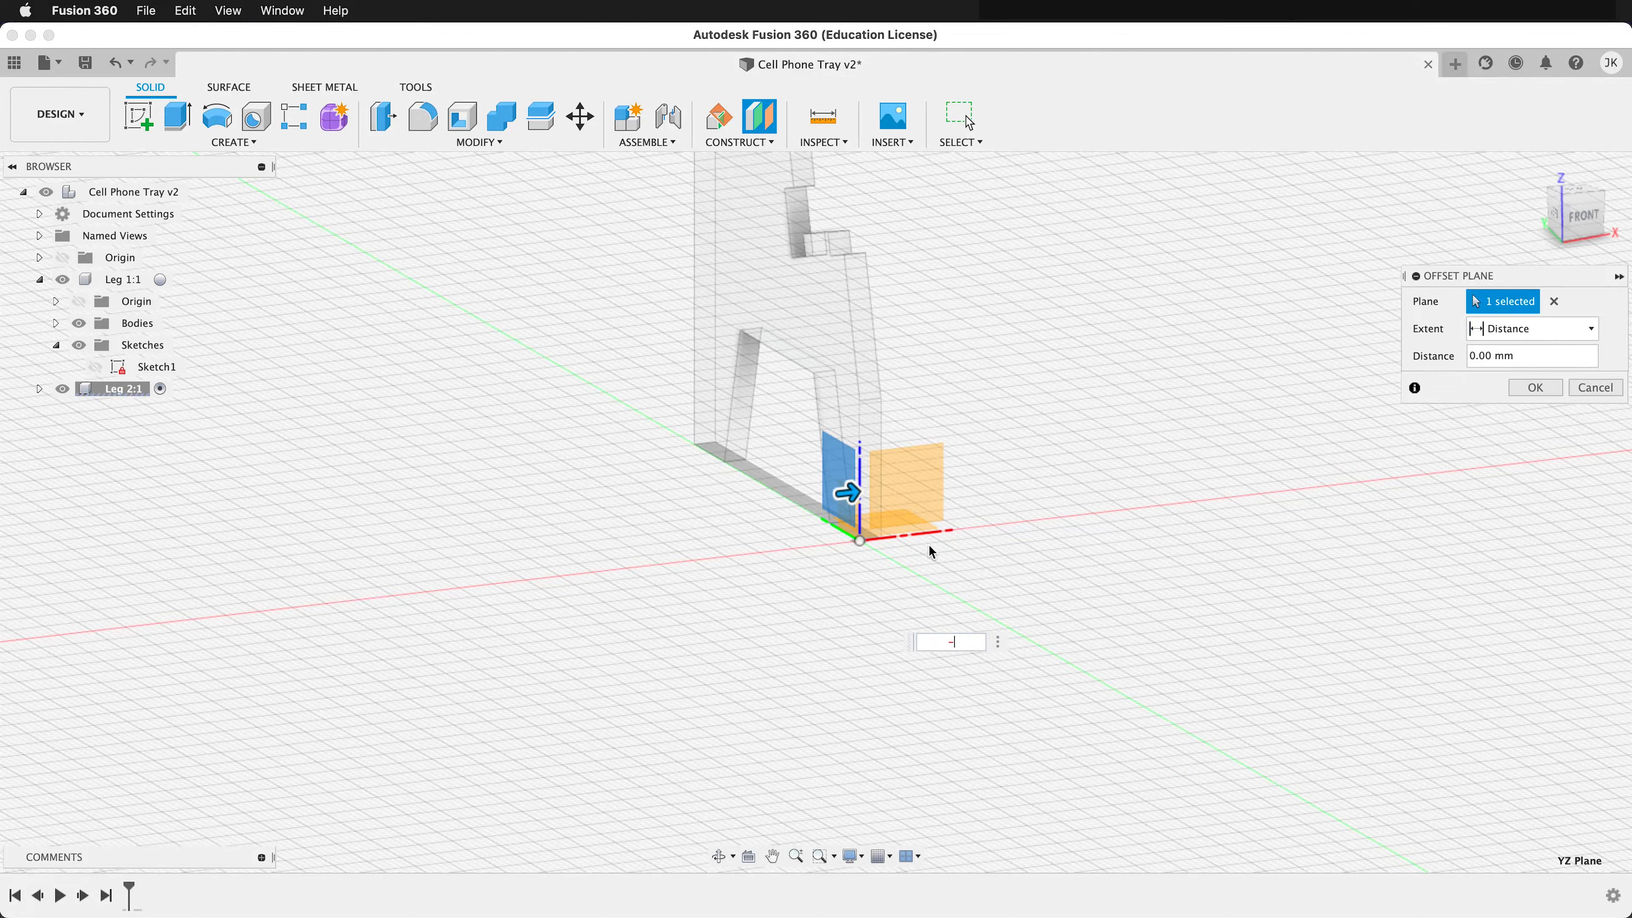
pyautogui.write('device')
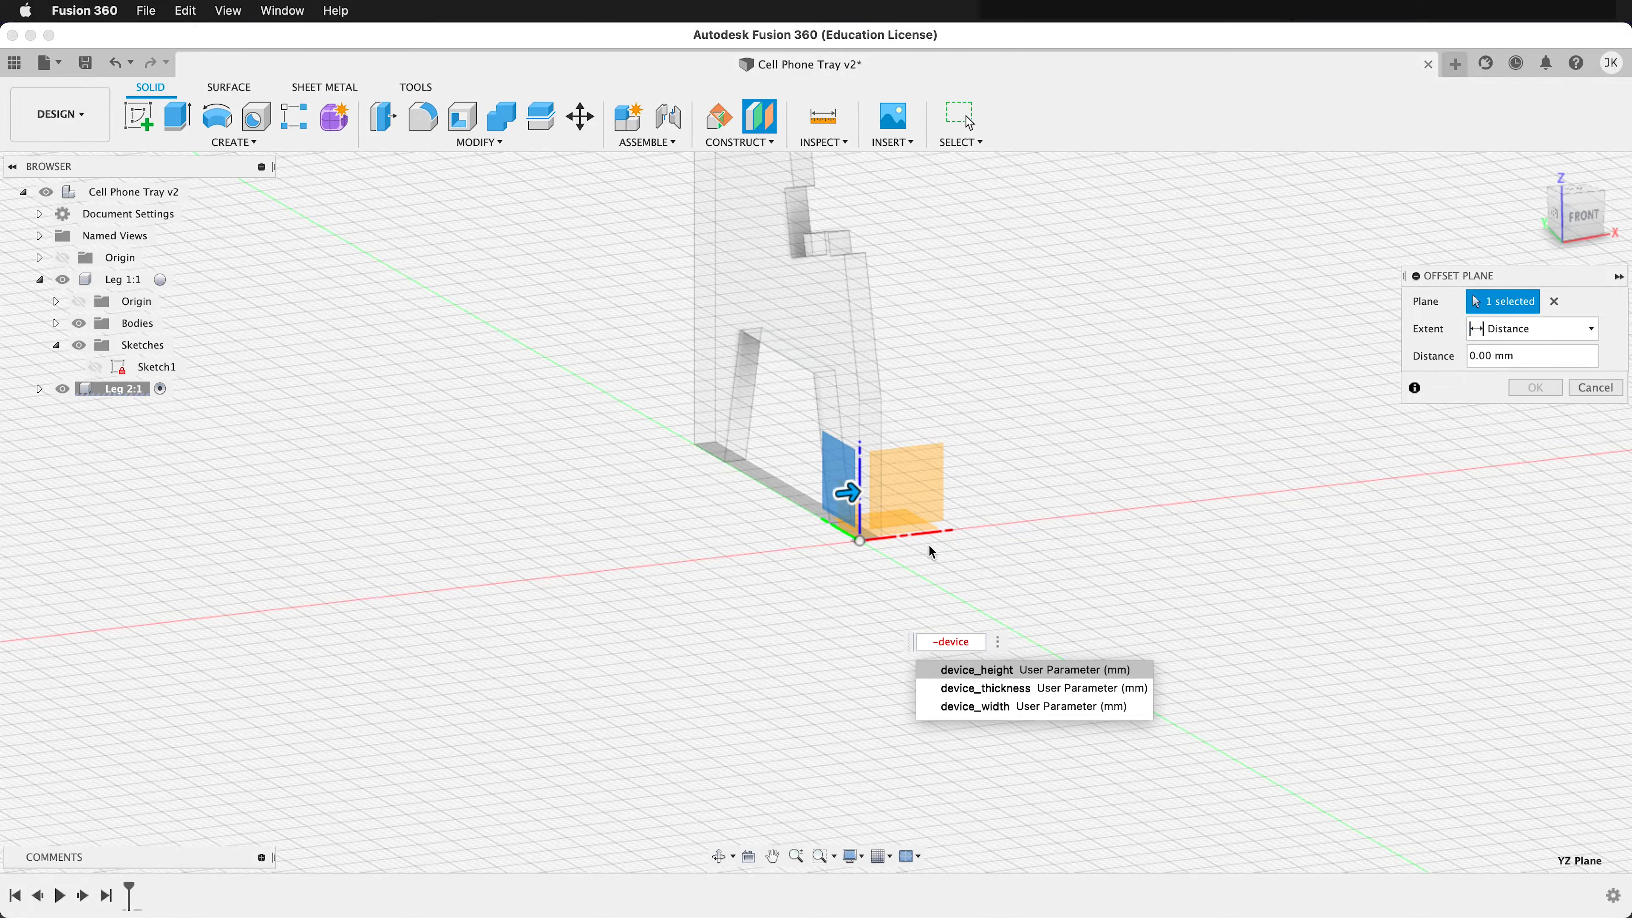
pyautogui.press('Return')
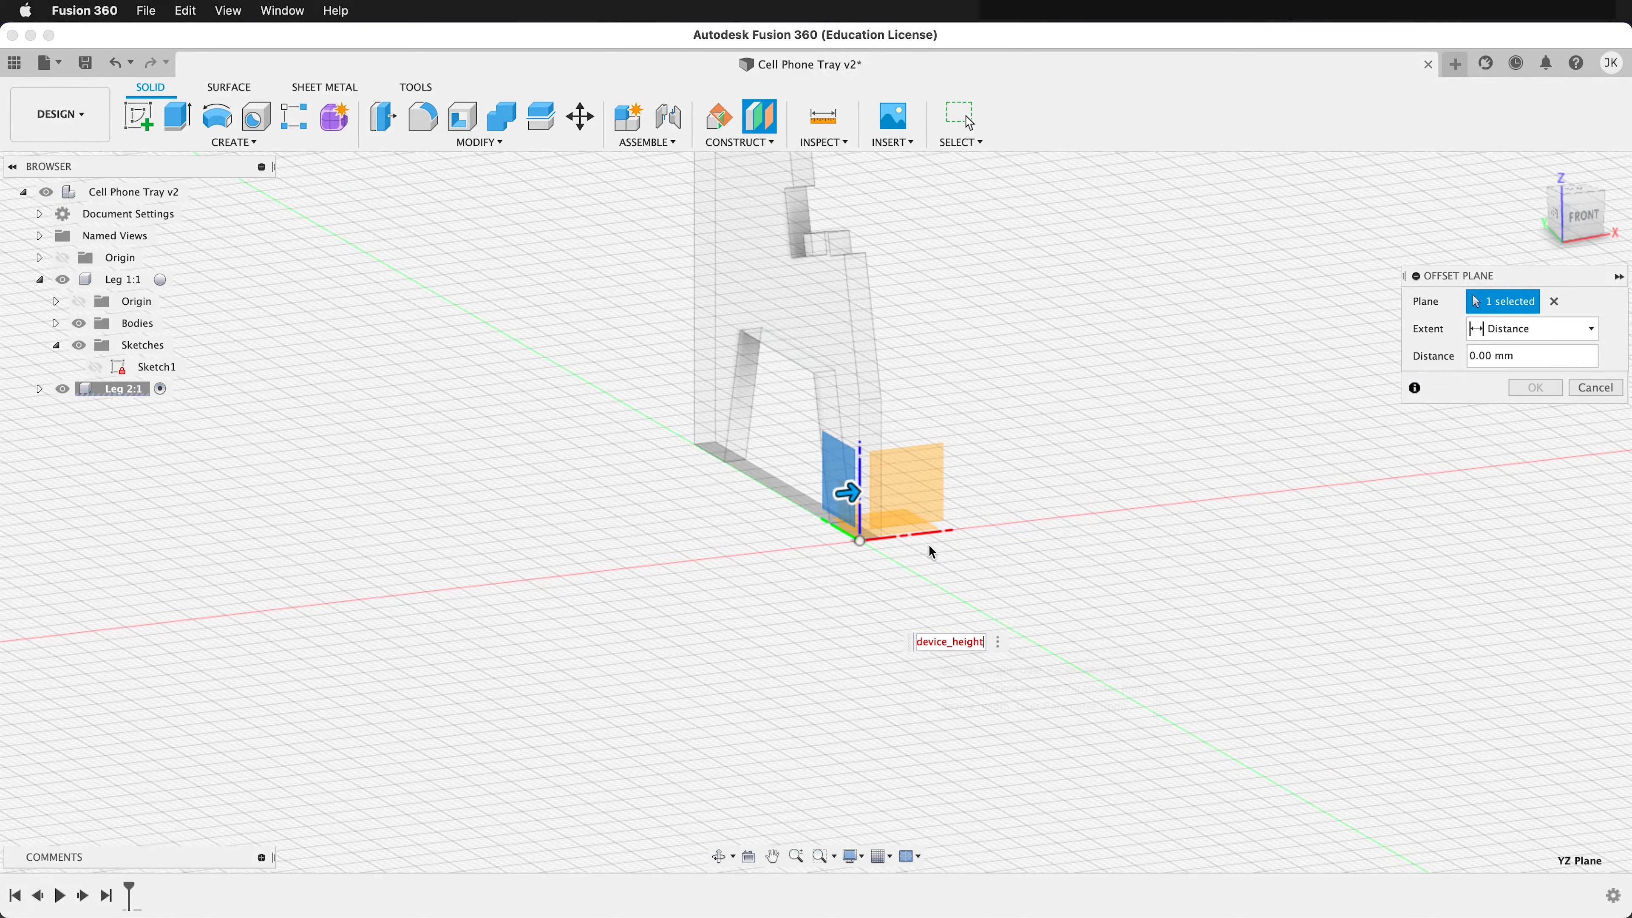
pyautogui.scroll(-5, 849, 514)
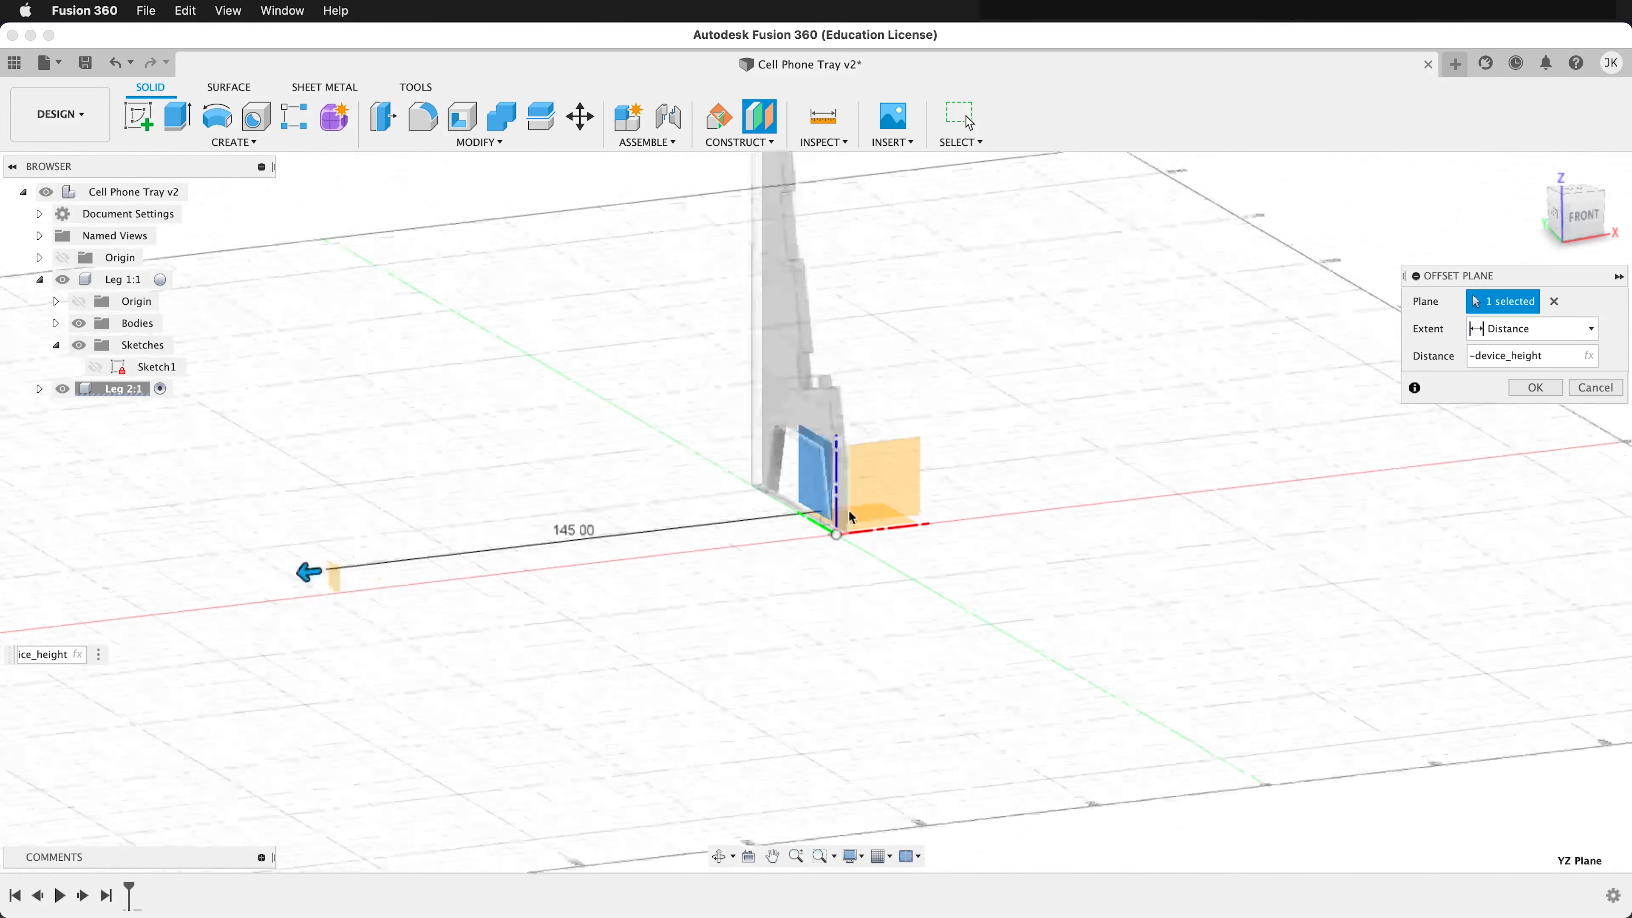
pyautogui.click(1542, 387)
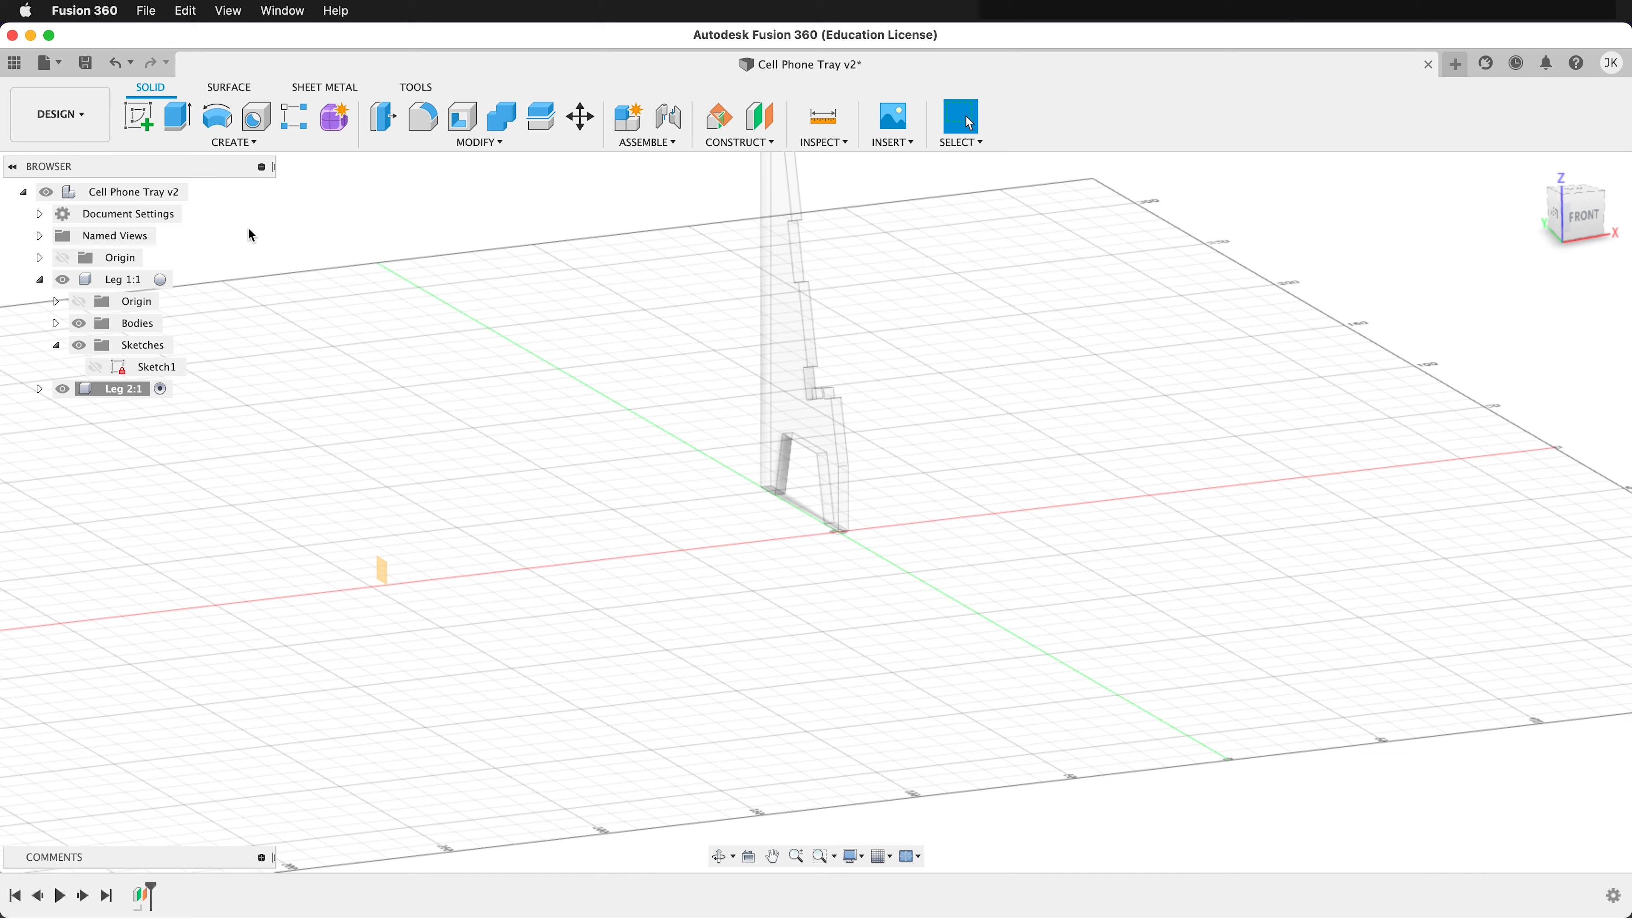
# Create a sketch on the offset plane, project the face of the first leg into it with projection link on, and finish the sketch
pyautogui.click(139, 117)
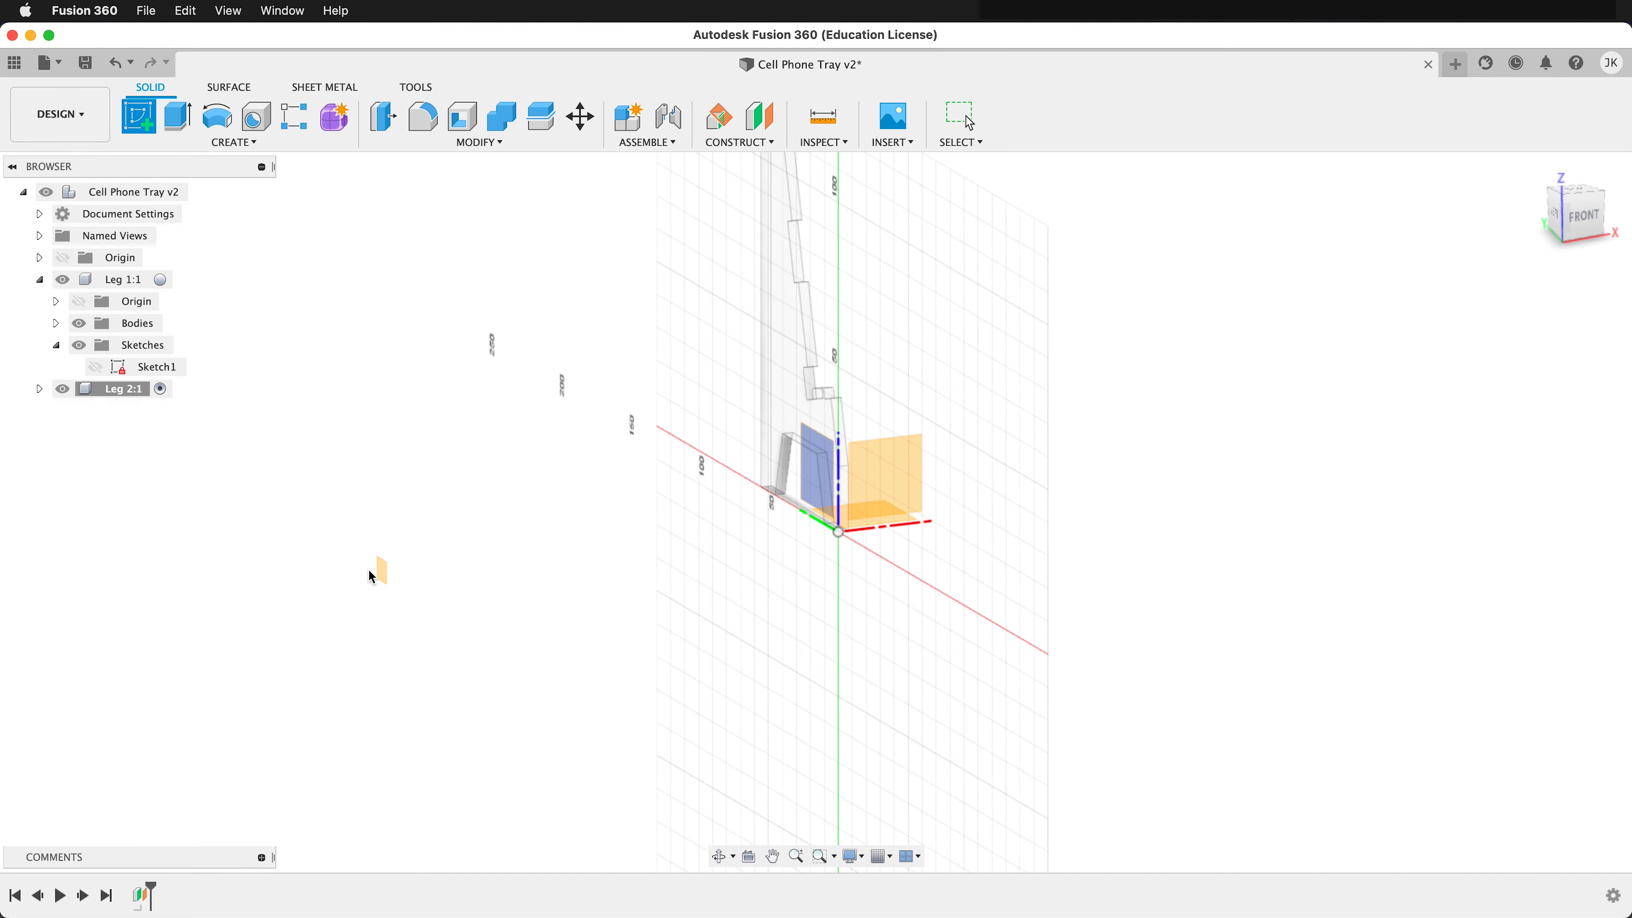
pyautogui.scroll(5, 374, 570)
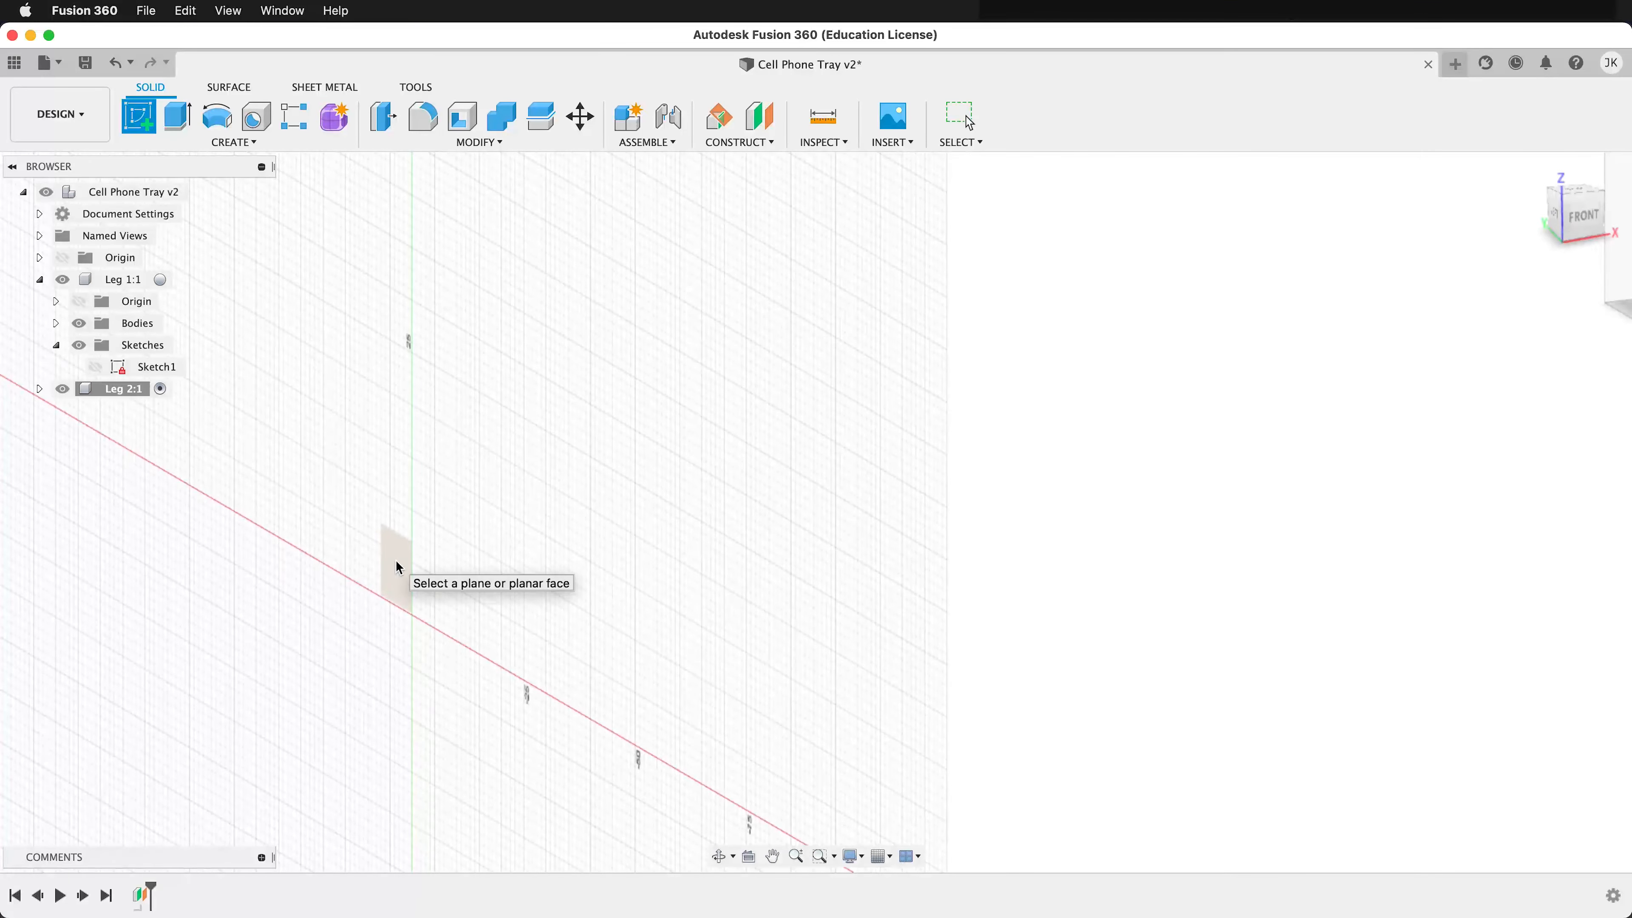
pyautogui.click(396, 564)
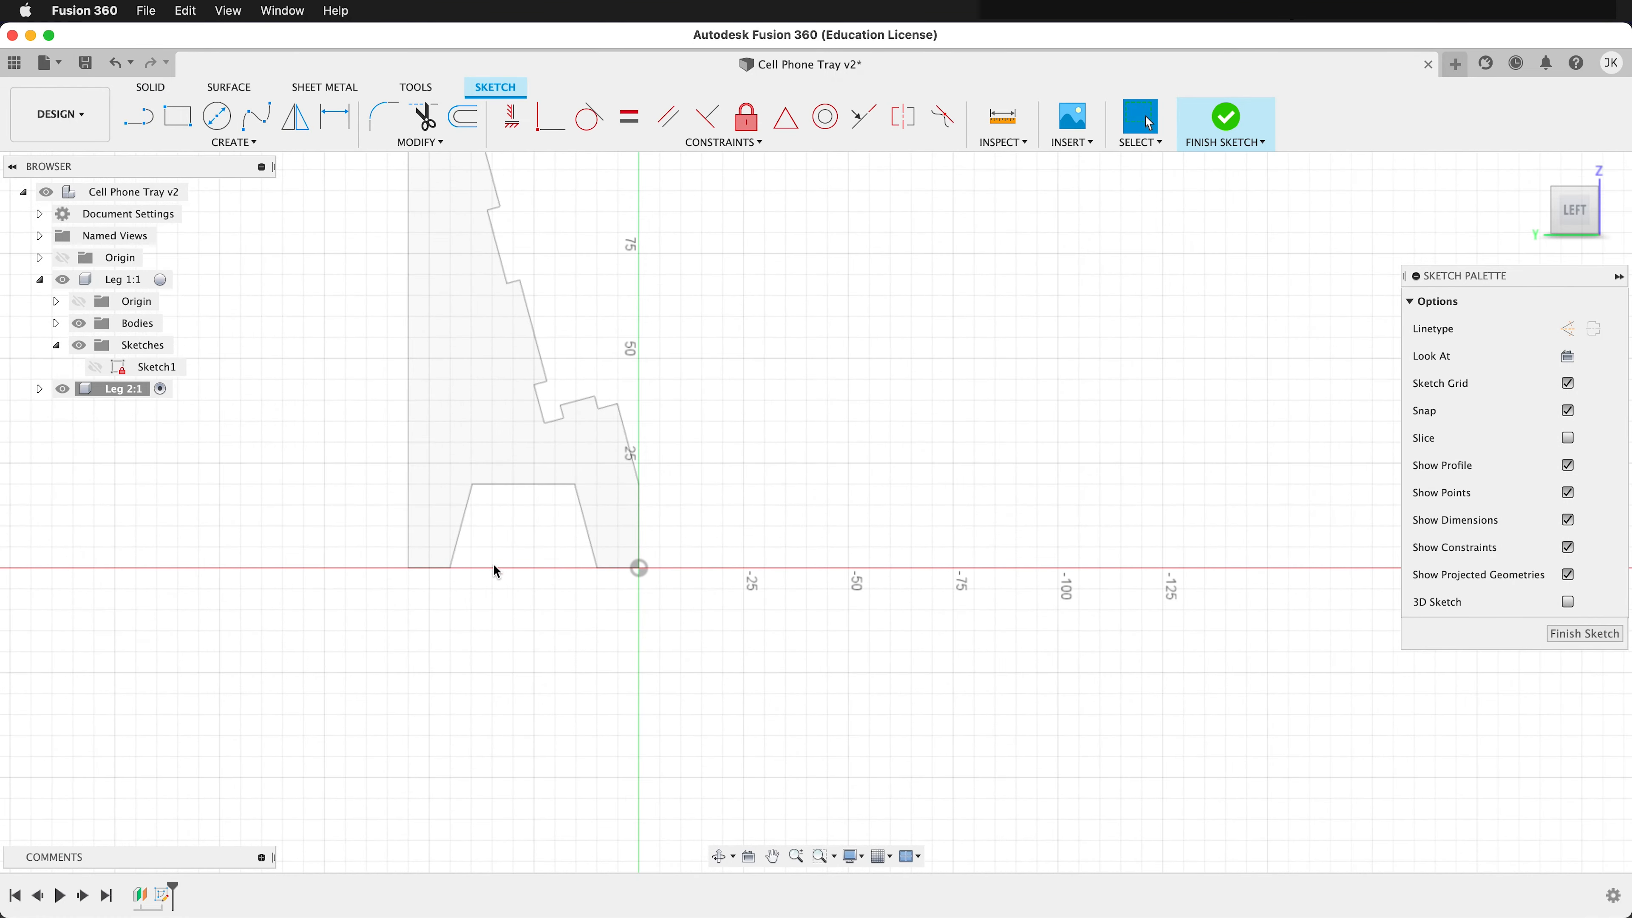
pyautogui.moveTo(415, 483)
pyautogui.mouseDown(button='middle')
pyautogui.moveTo(499, 521)
pyautogui.moveTo(630, 620)
pyautogui.moveTo(640, 651)
pyautogui.mouseUp(button='middle')
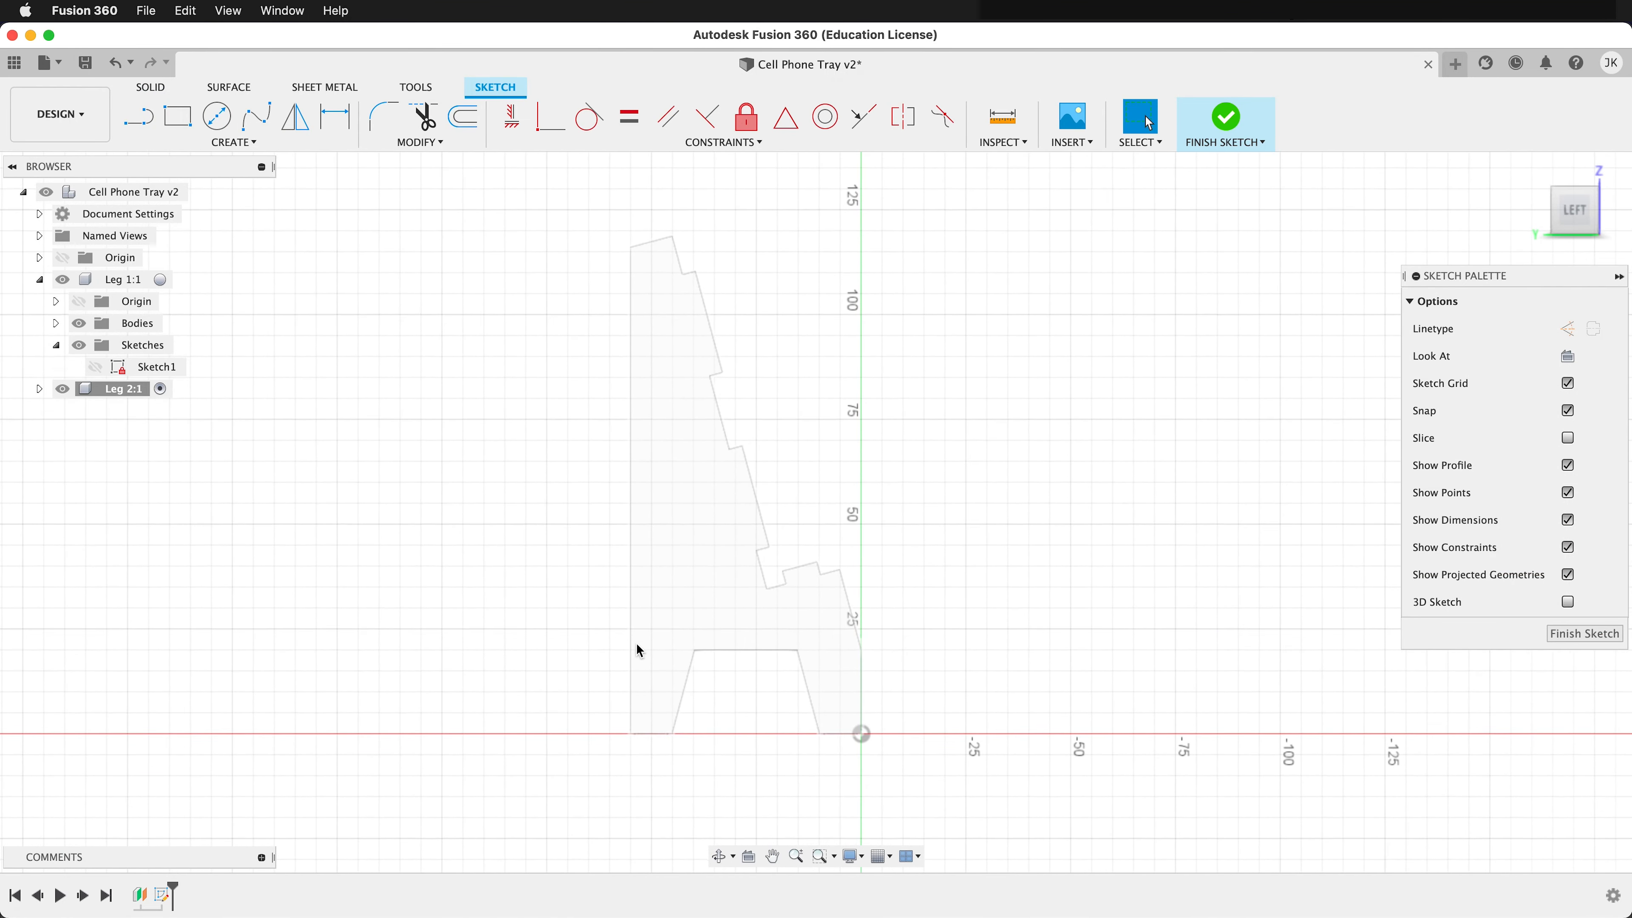
pyautogui.press('p')
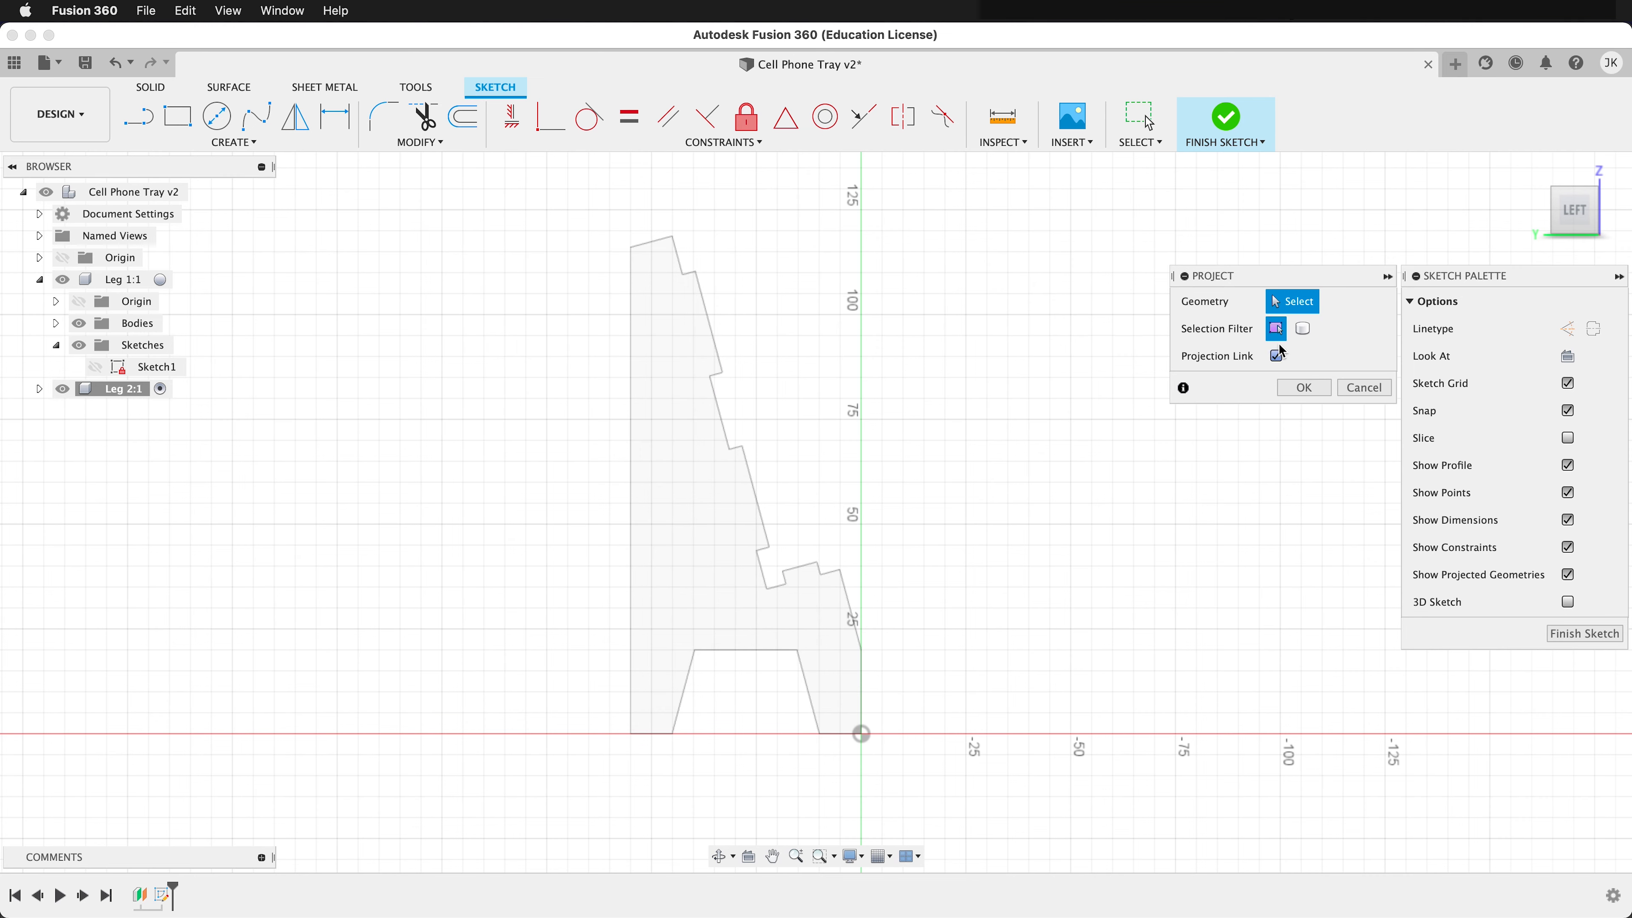
pyautogui.click(676, 495)
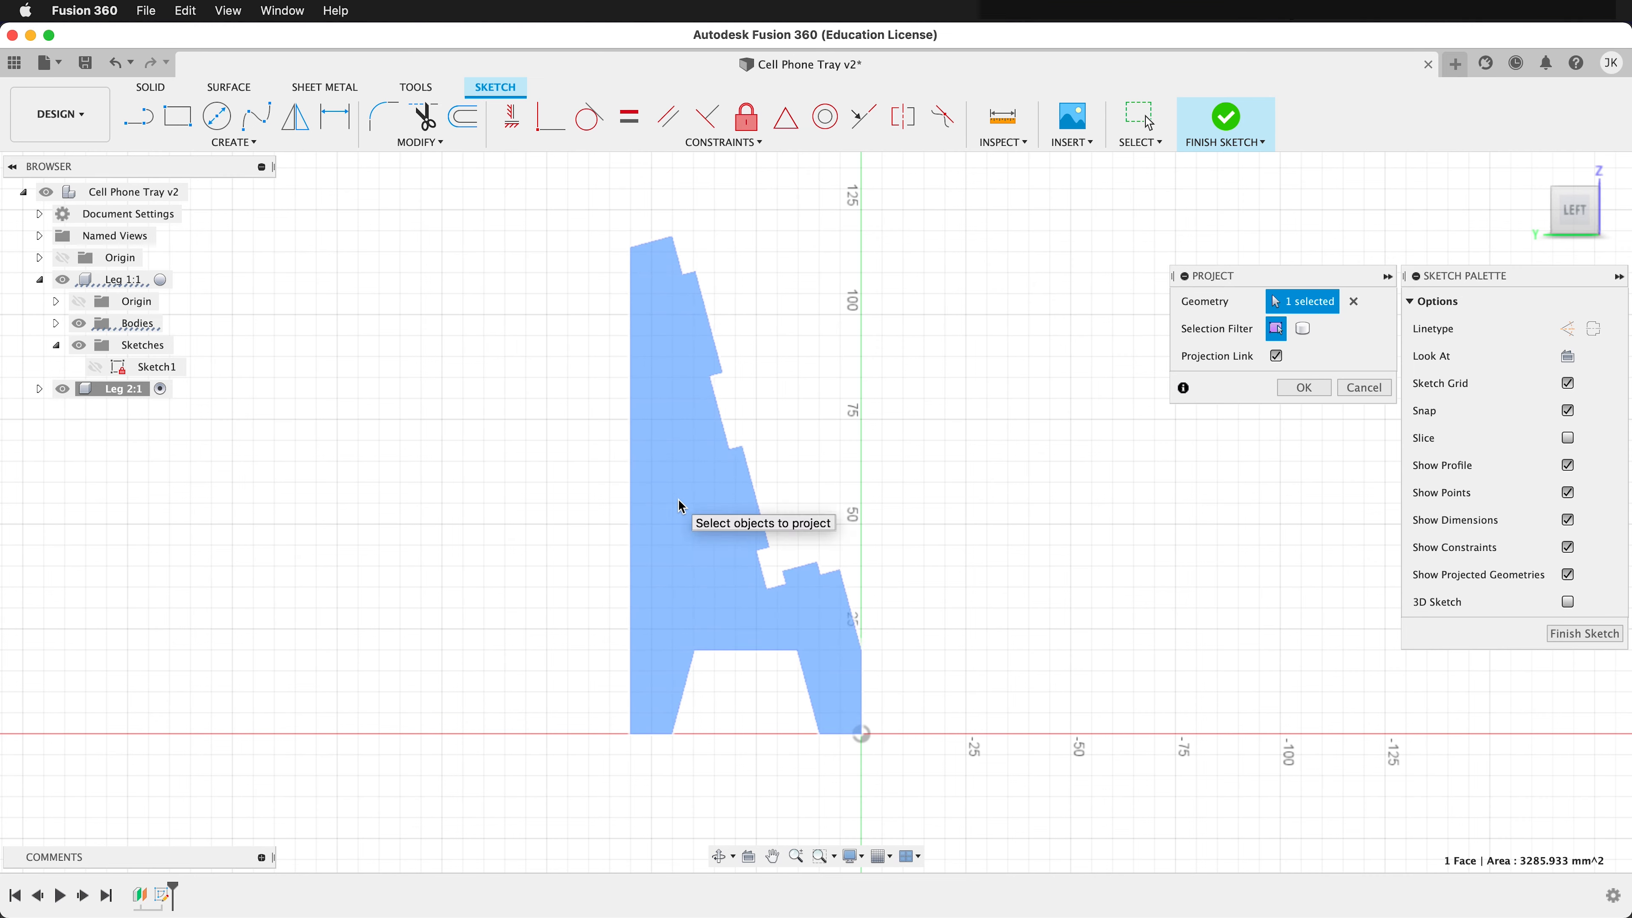
pyautogui.click(1294, 390)
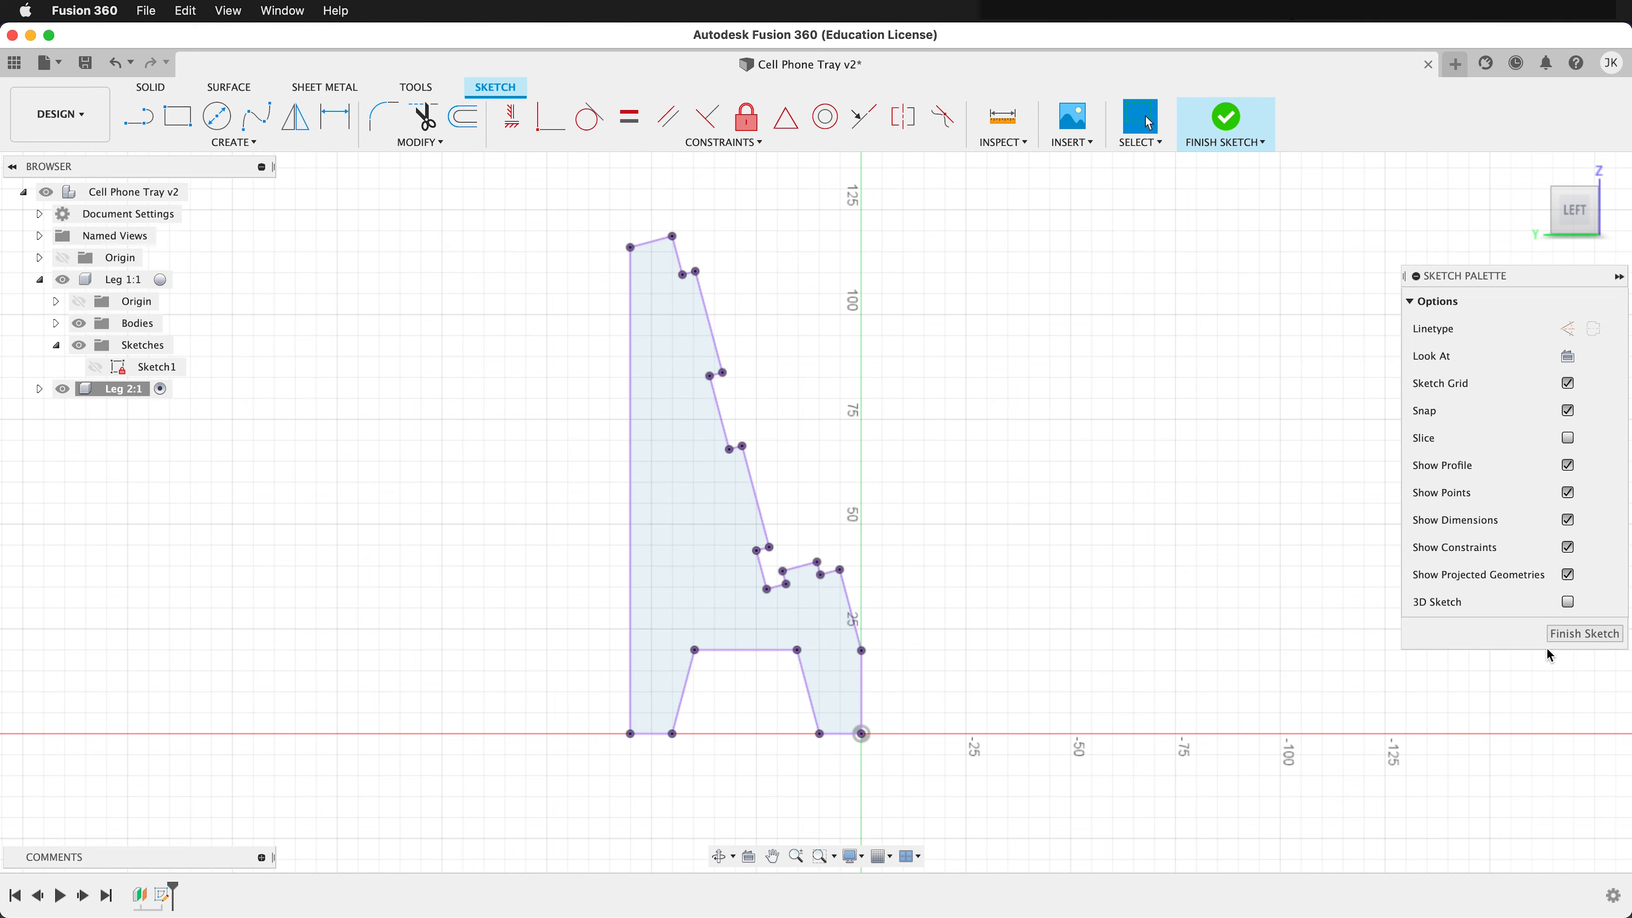
pyautogui.click(1585, 633)
# Extrude the projected leg profile by a distance of -ply as a new body in the Leg 2 component
pyautogui.moveTo(1023, 638)
pyautogui.keyDown('shift'); pyautogui.mouseDown(button='middle')
pyautogui.moveTo(1031, 531)
pyautogui.moveTo(646, 750)
pyautogui.mouseUp(button='middle'); pyautogui.keyUp('shift')
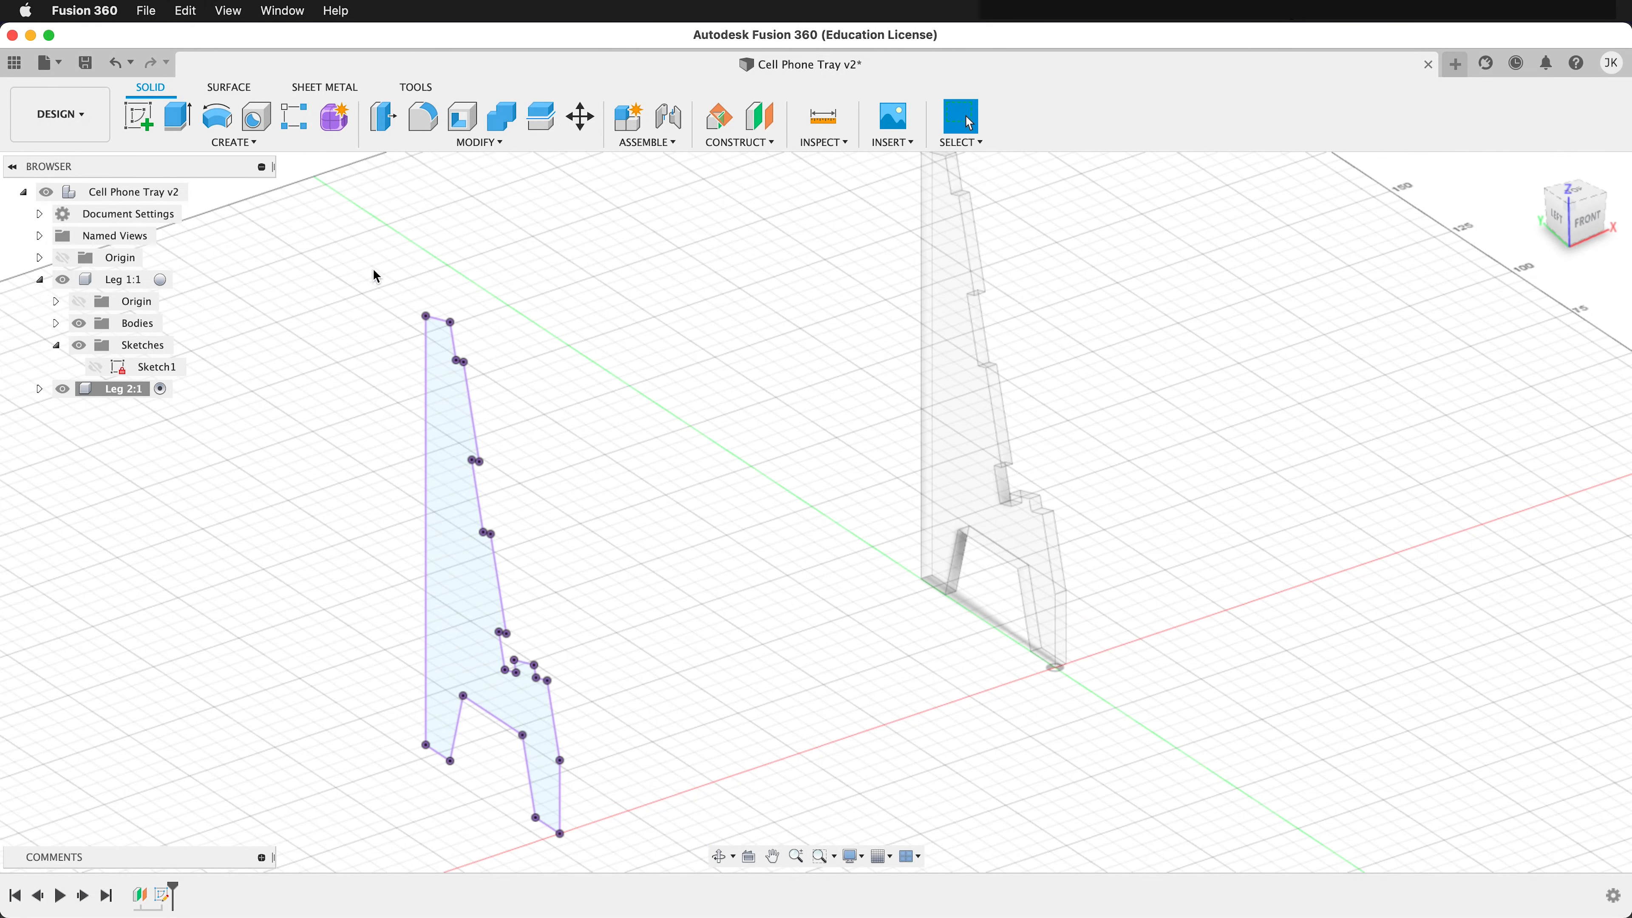
pyautogui.click(178, 116)
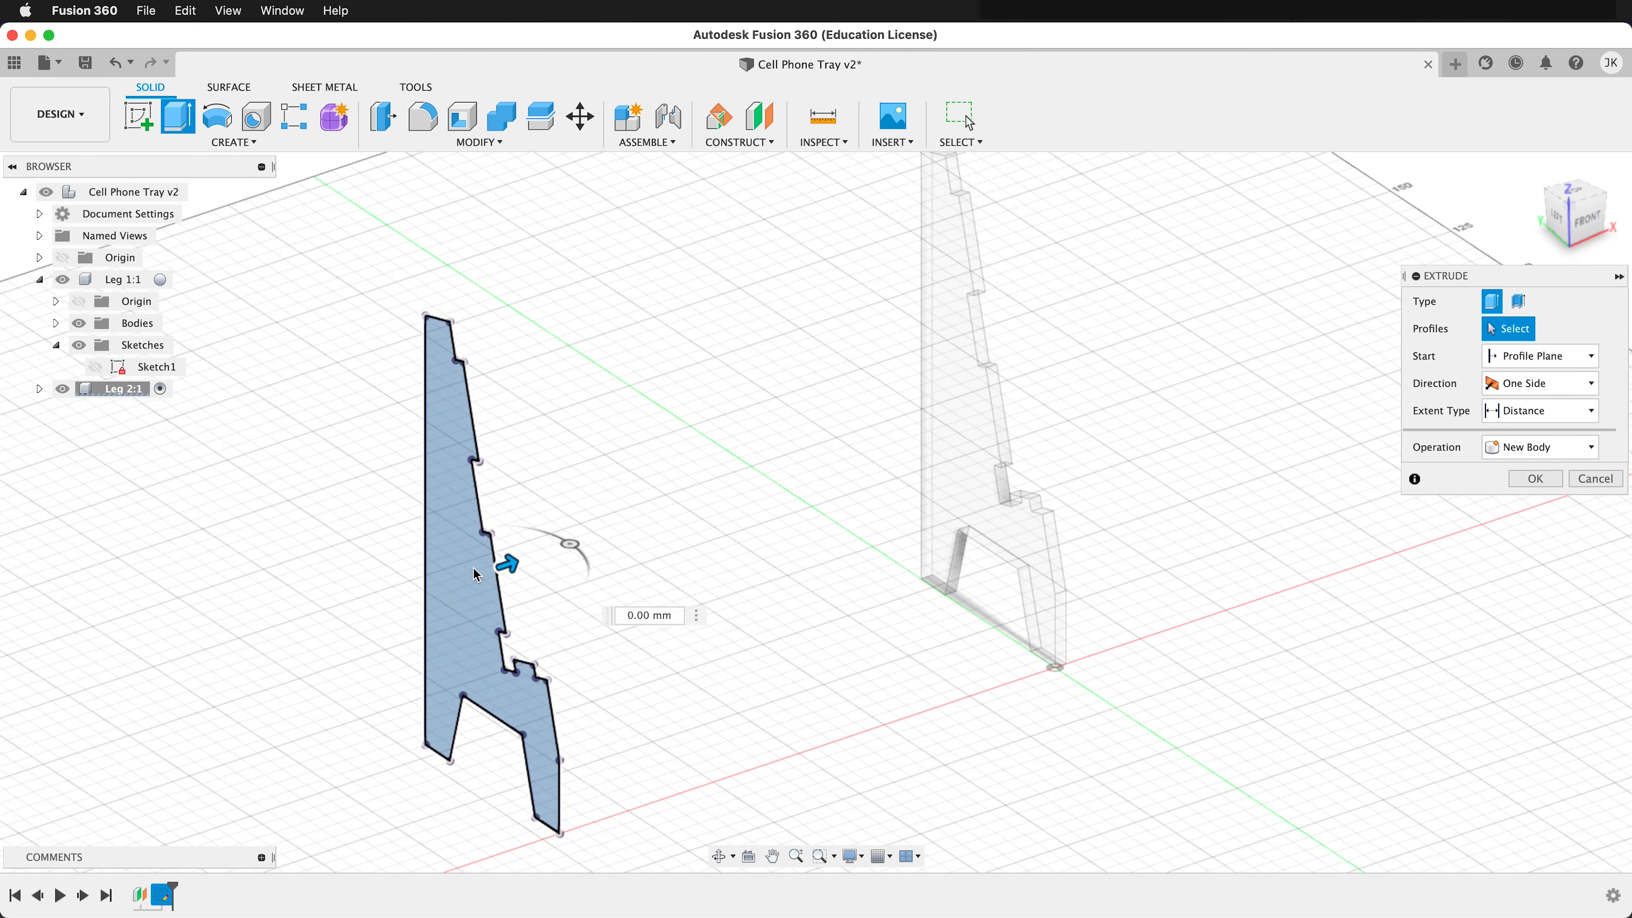
pyautogui.click(472, 579)
pyautogui.moveTo(501, 557); pyautogui.dragTo(471, 569)
pyautogui.write('-')
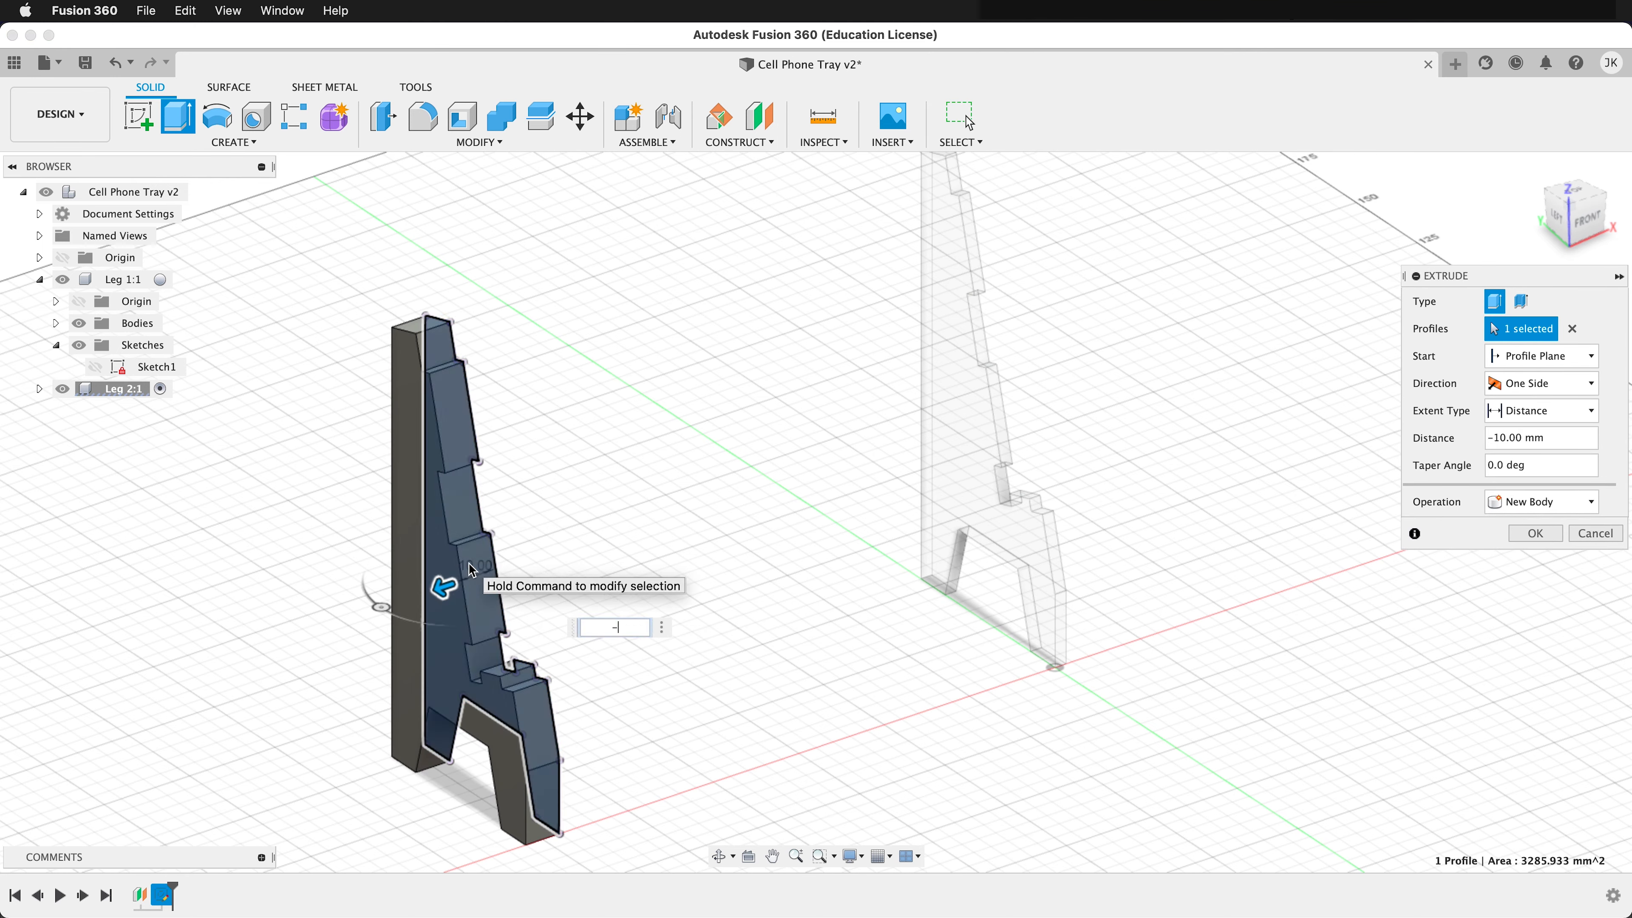
pyautogui.write('ply')
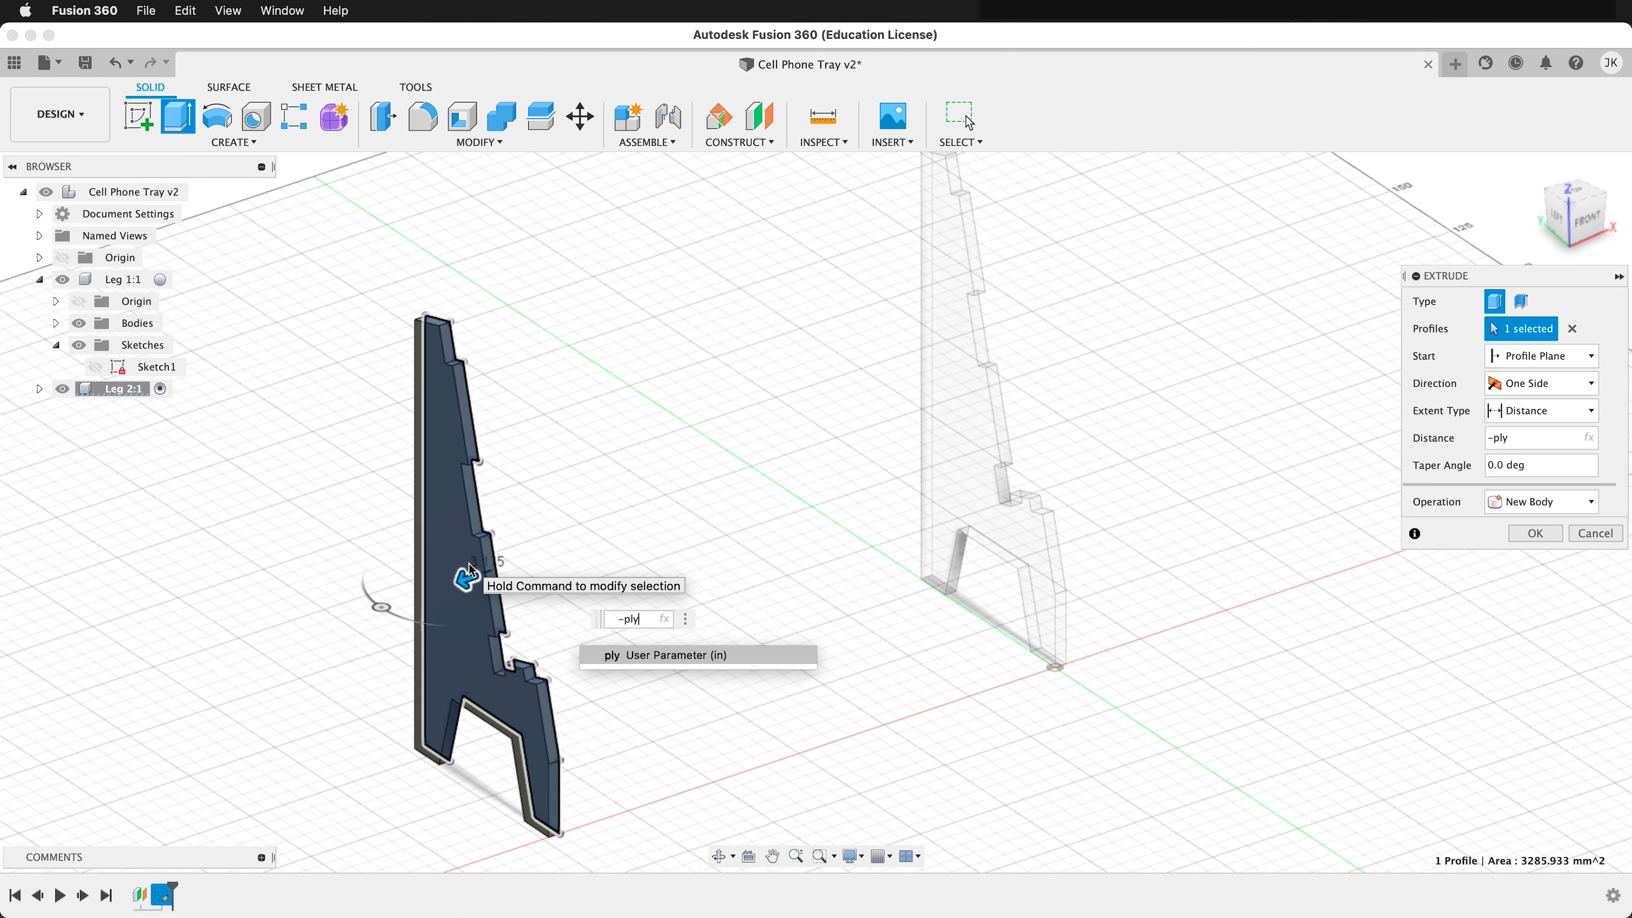
pyautogui.press('Return')
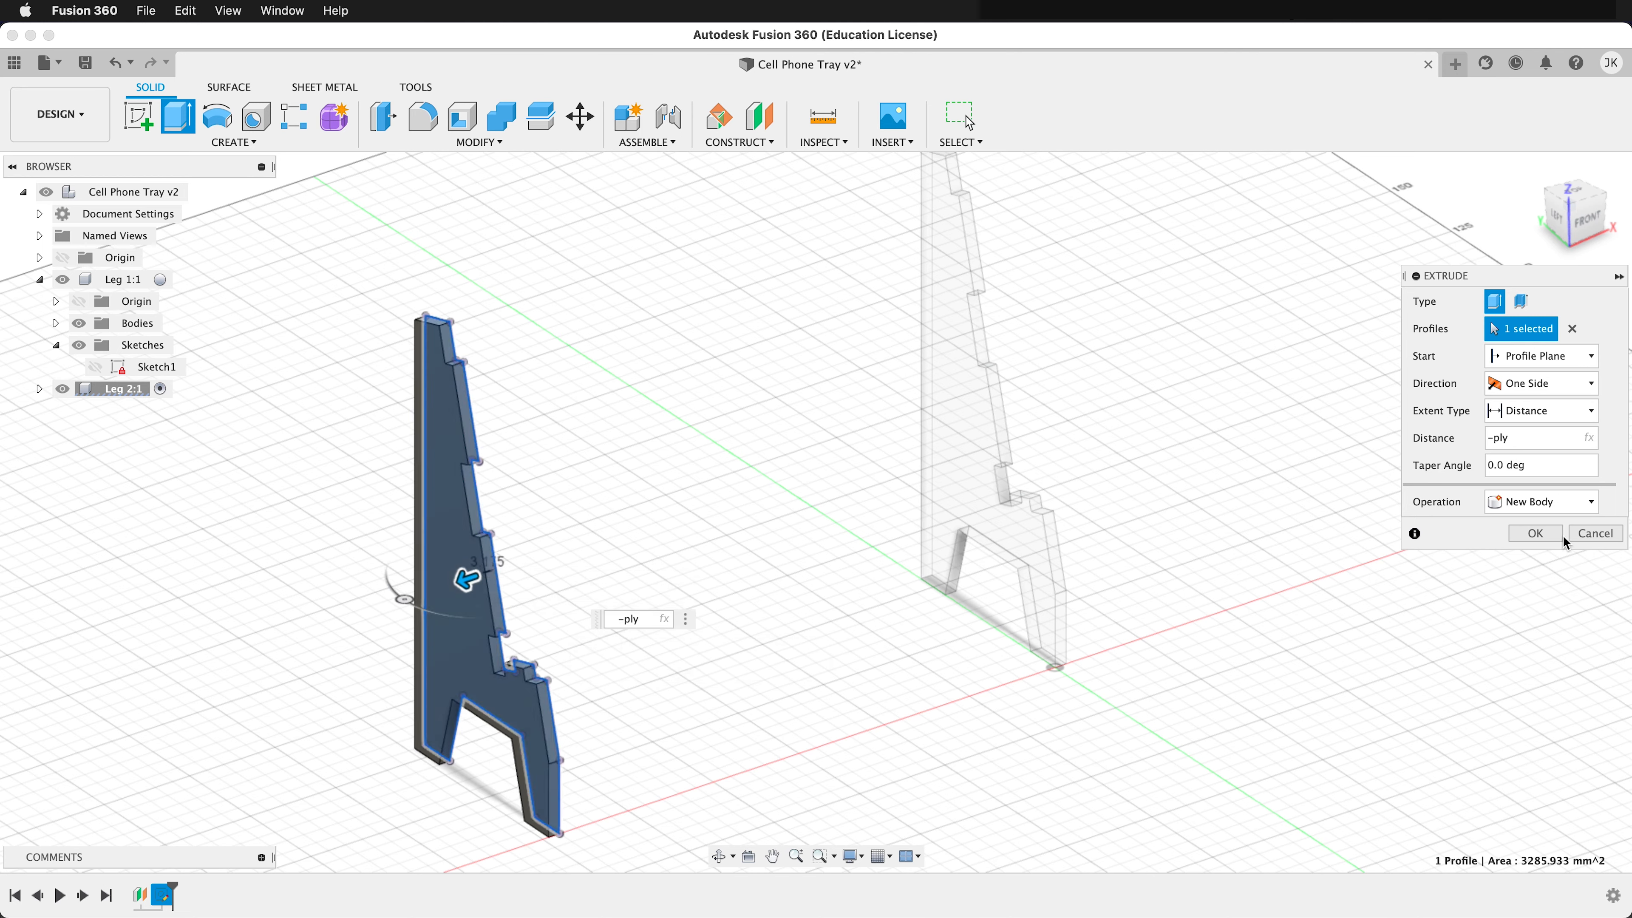
pyautogui.click(1535, 533)
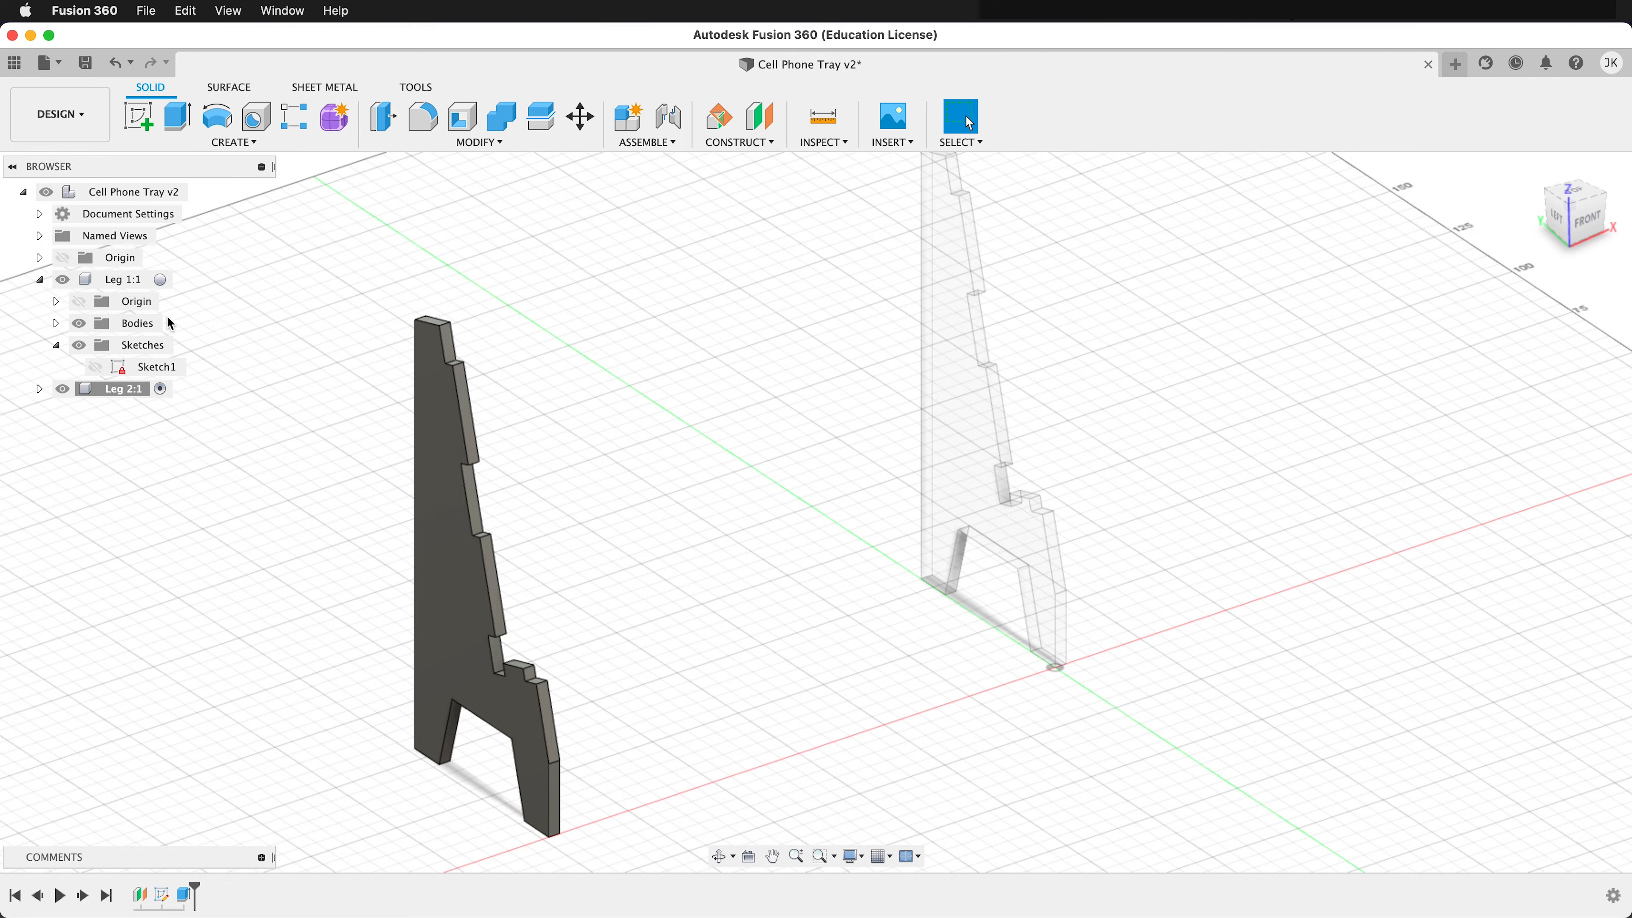
pyautogui.click(39, 280)
# Set the device_height user parameter to 100 mm to test the spacing between the two legs
pyautogui.keyDown('shift'); pyautogui.moveTo(611, 581); pyautogui.dragTo(579, 559, button='middle'); pyautogui.keyUp('shift')
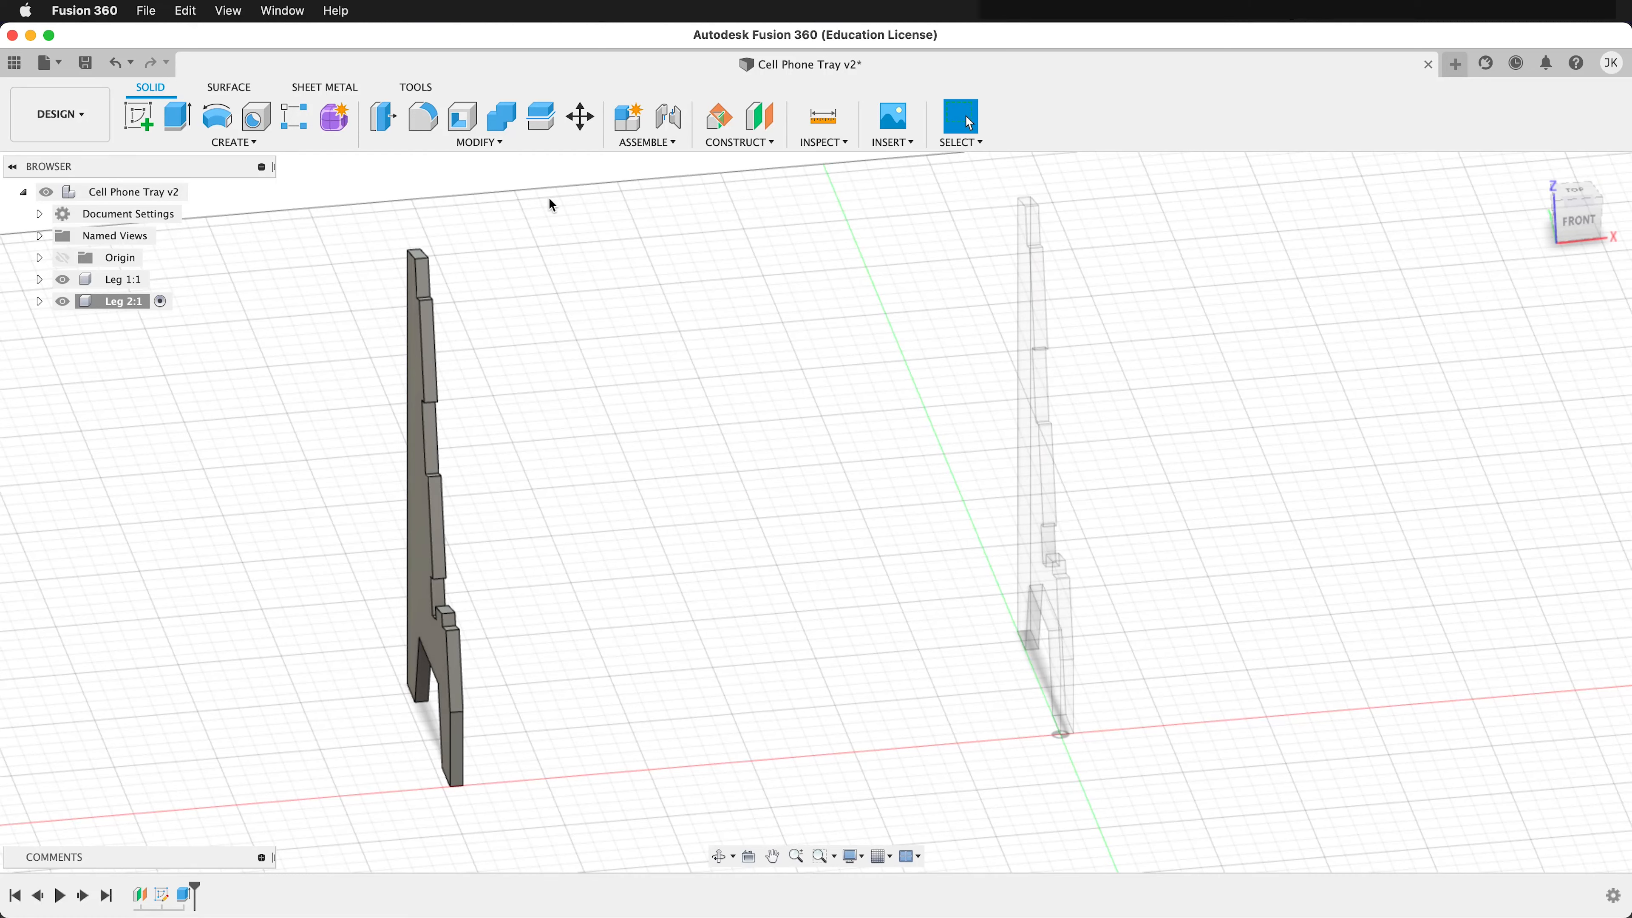
pyautogui.click(499, 141)
pyautogui.click(432, 512)
pyautogui.click(833, 335)
pyautogui.click(832, 335)
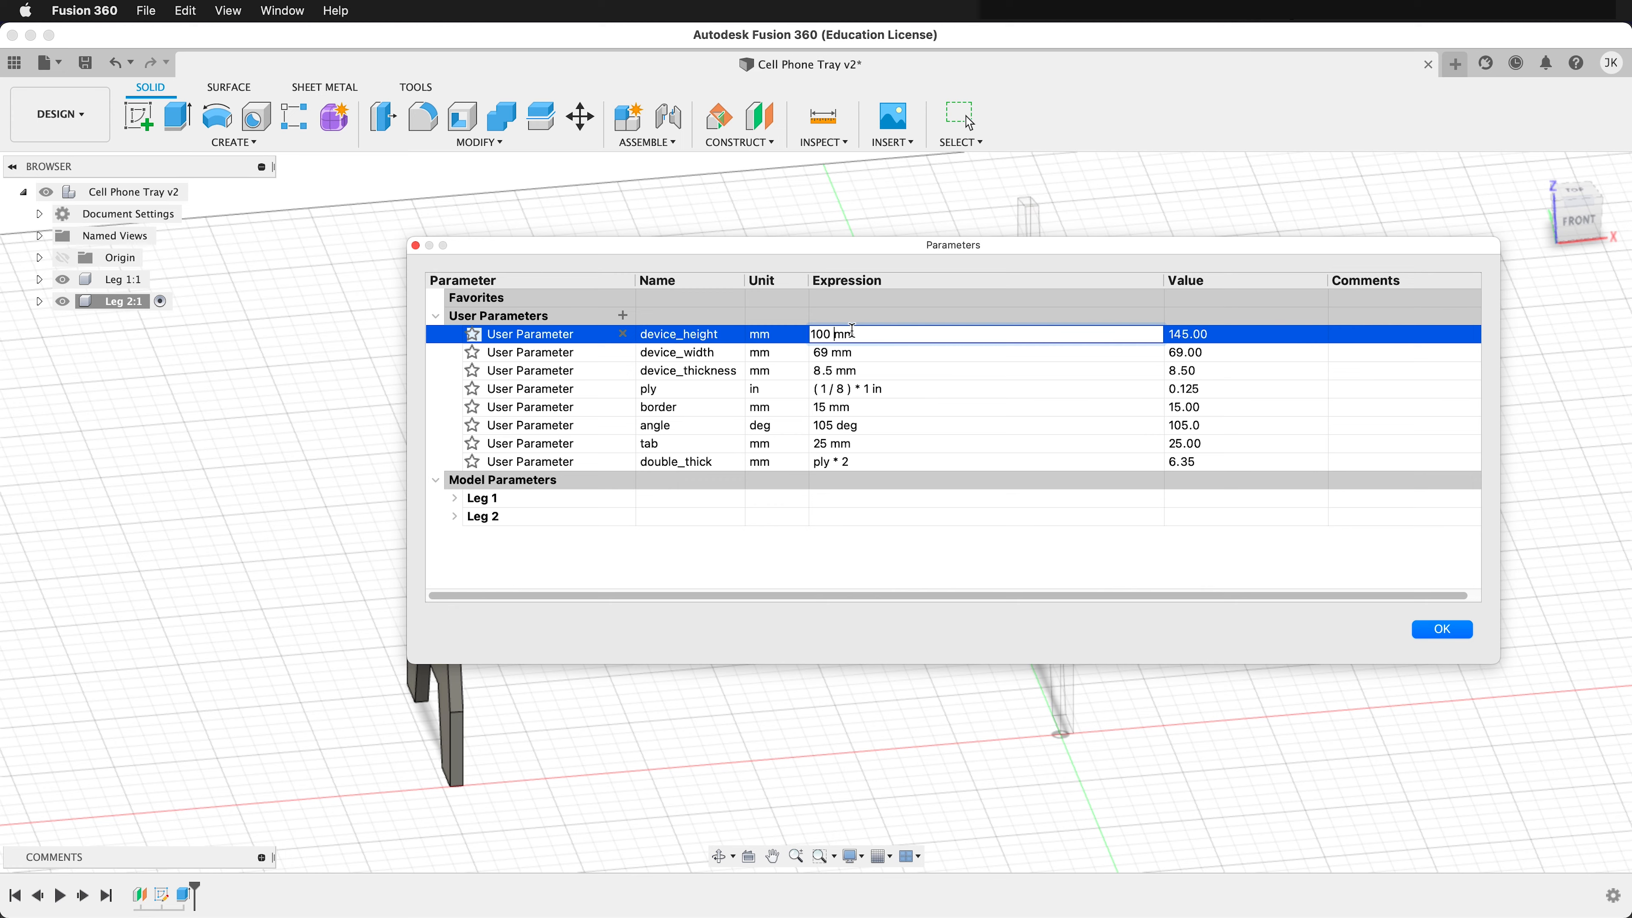
pyautogui.click(1432, 631)
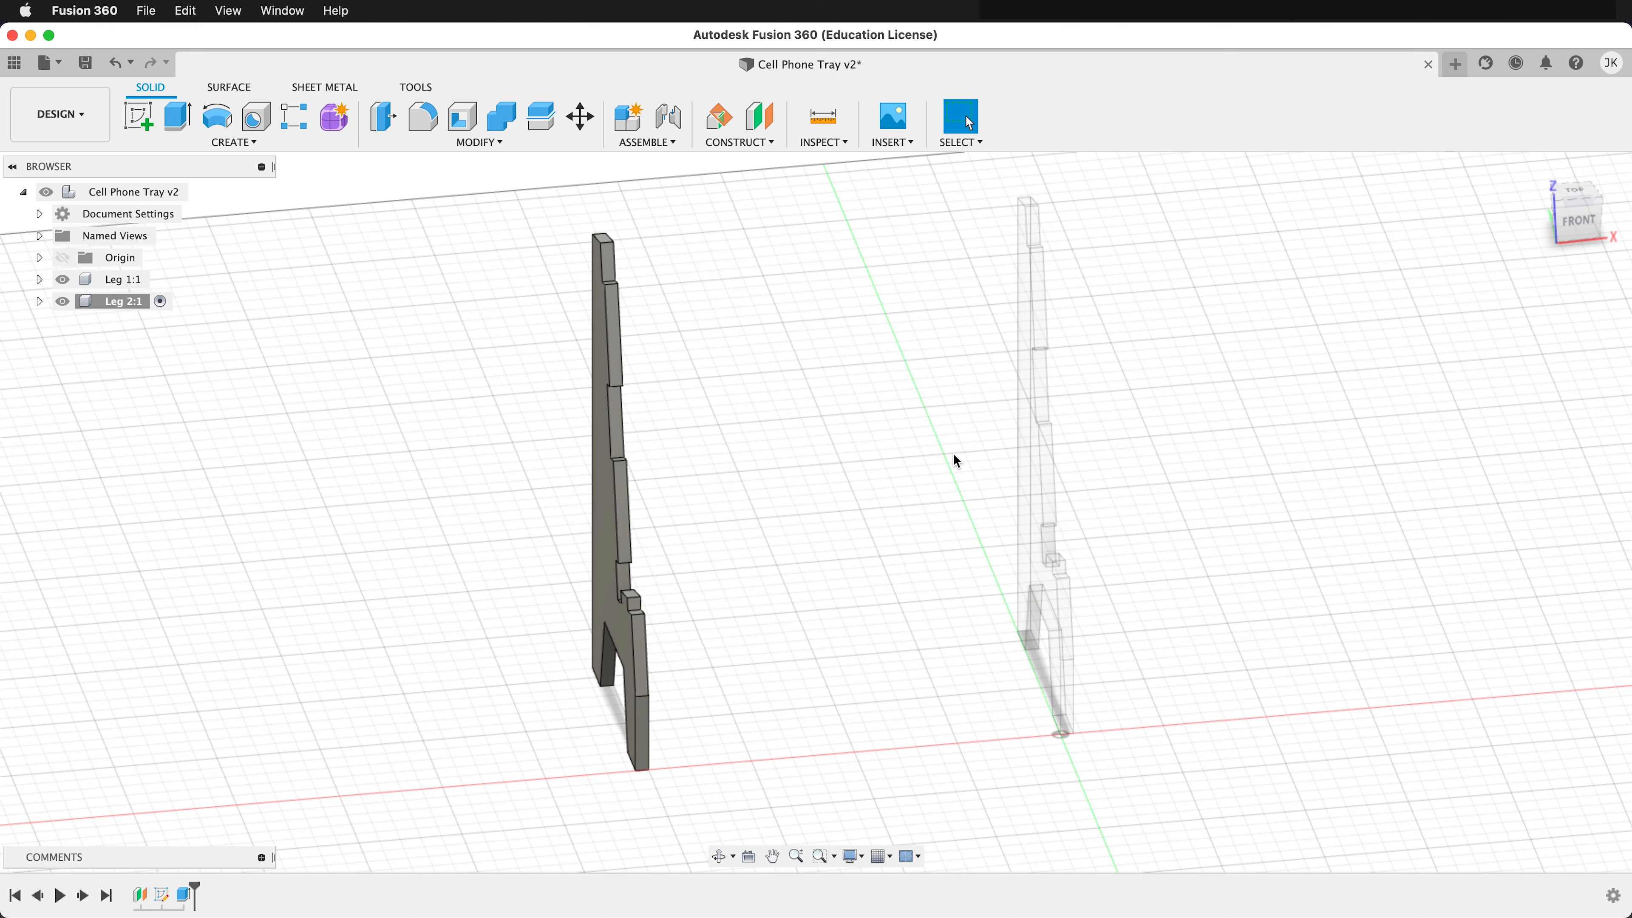
# Set the device_height user parameter back to 145 mm
pyautogui.click(496, 142)
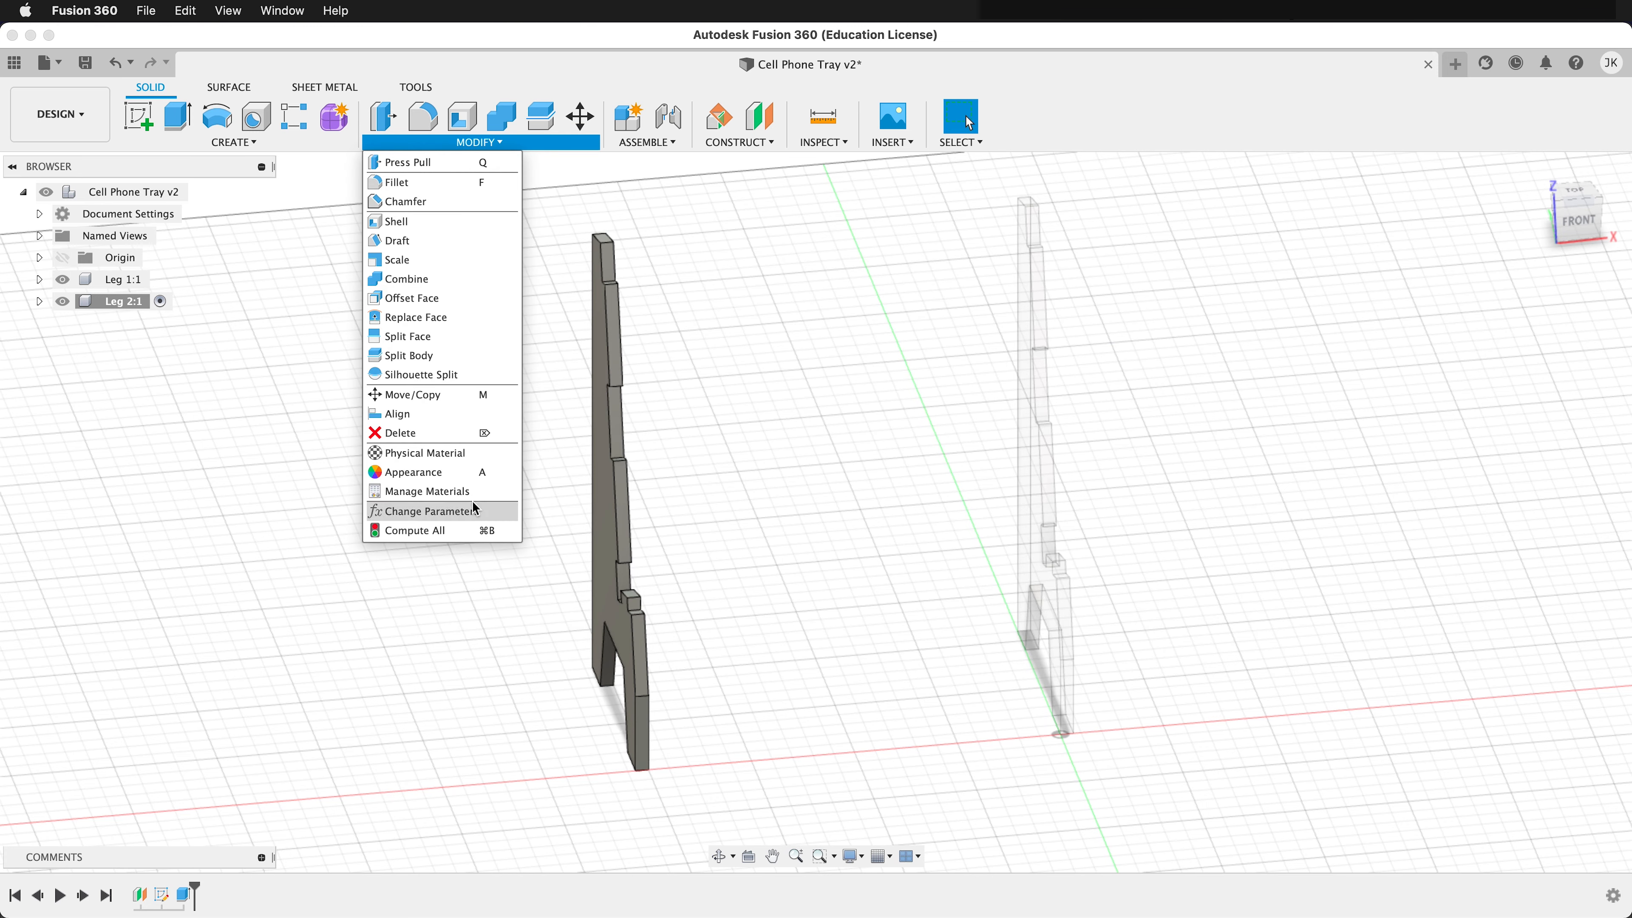
pyautogui.click(424, 512)
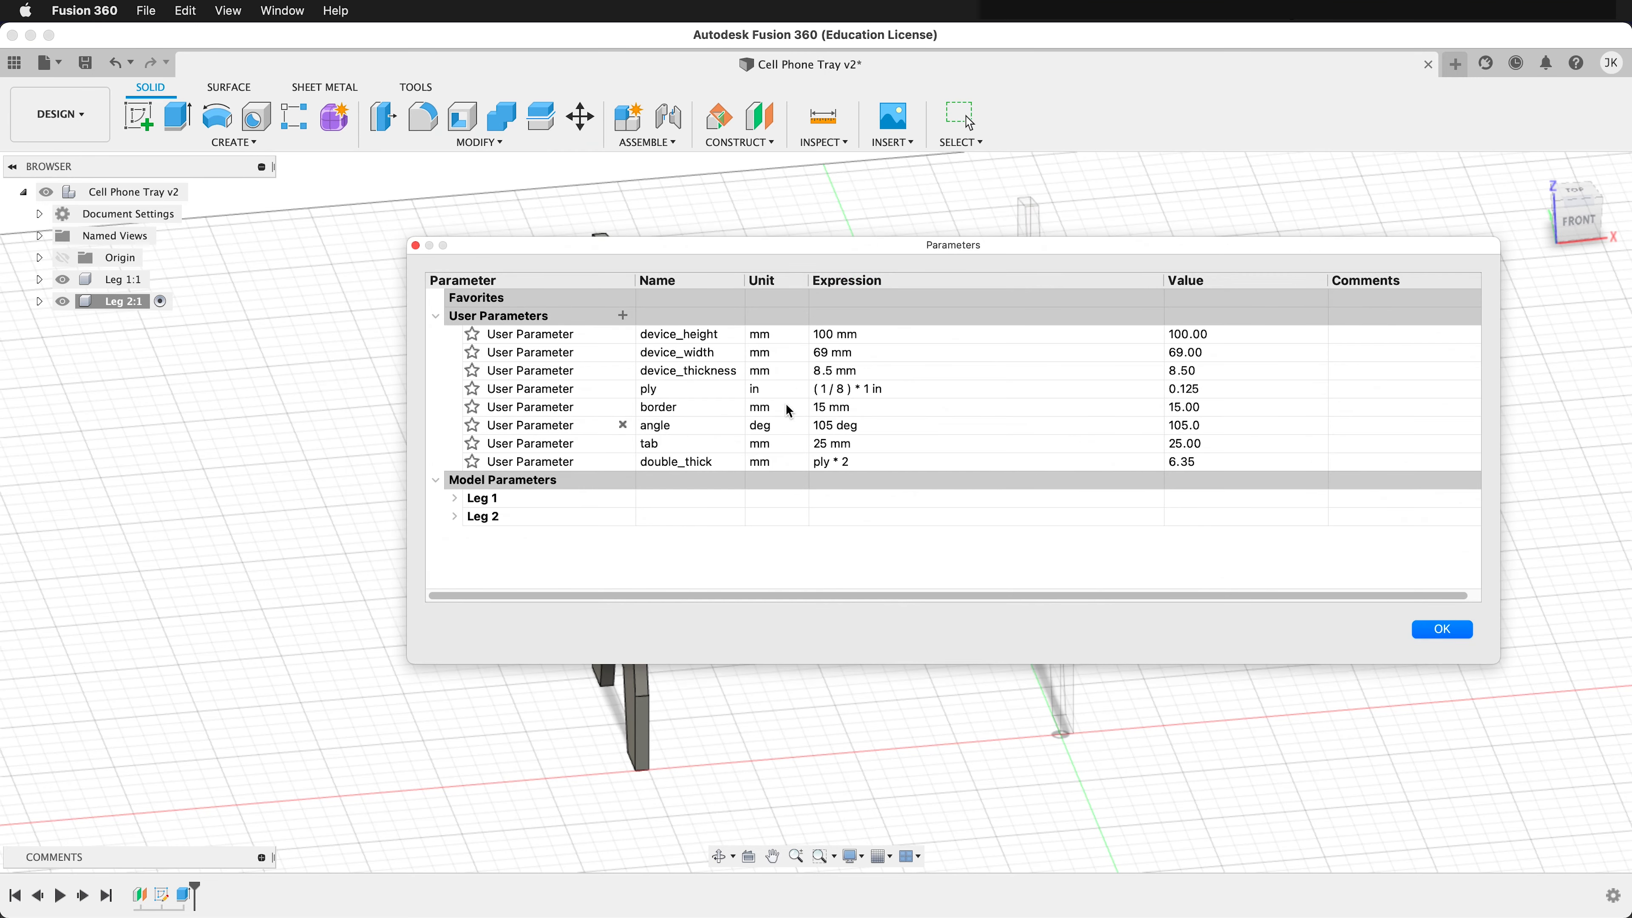
pyautogui.click(816, 335)
pyautogui.press('Delete')
pyautogui.press('Delete')
pyautogui.press('Delete')
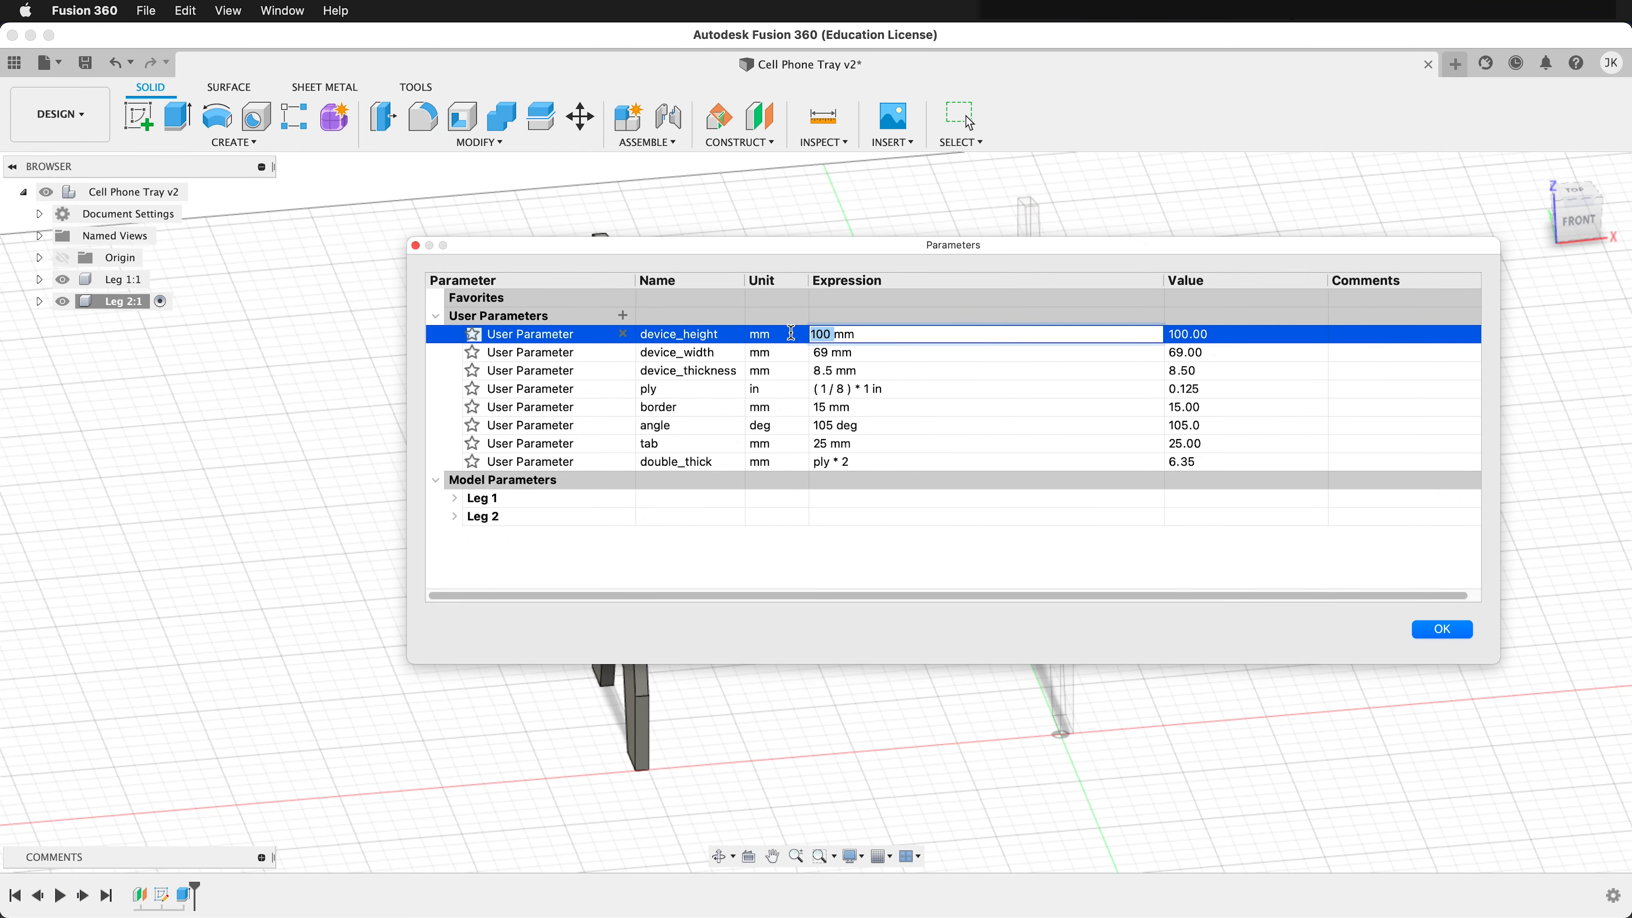
pyautogui.write('45')
pyautogui.click(1442, 630)
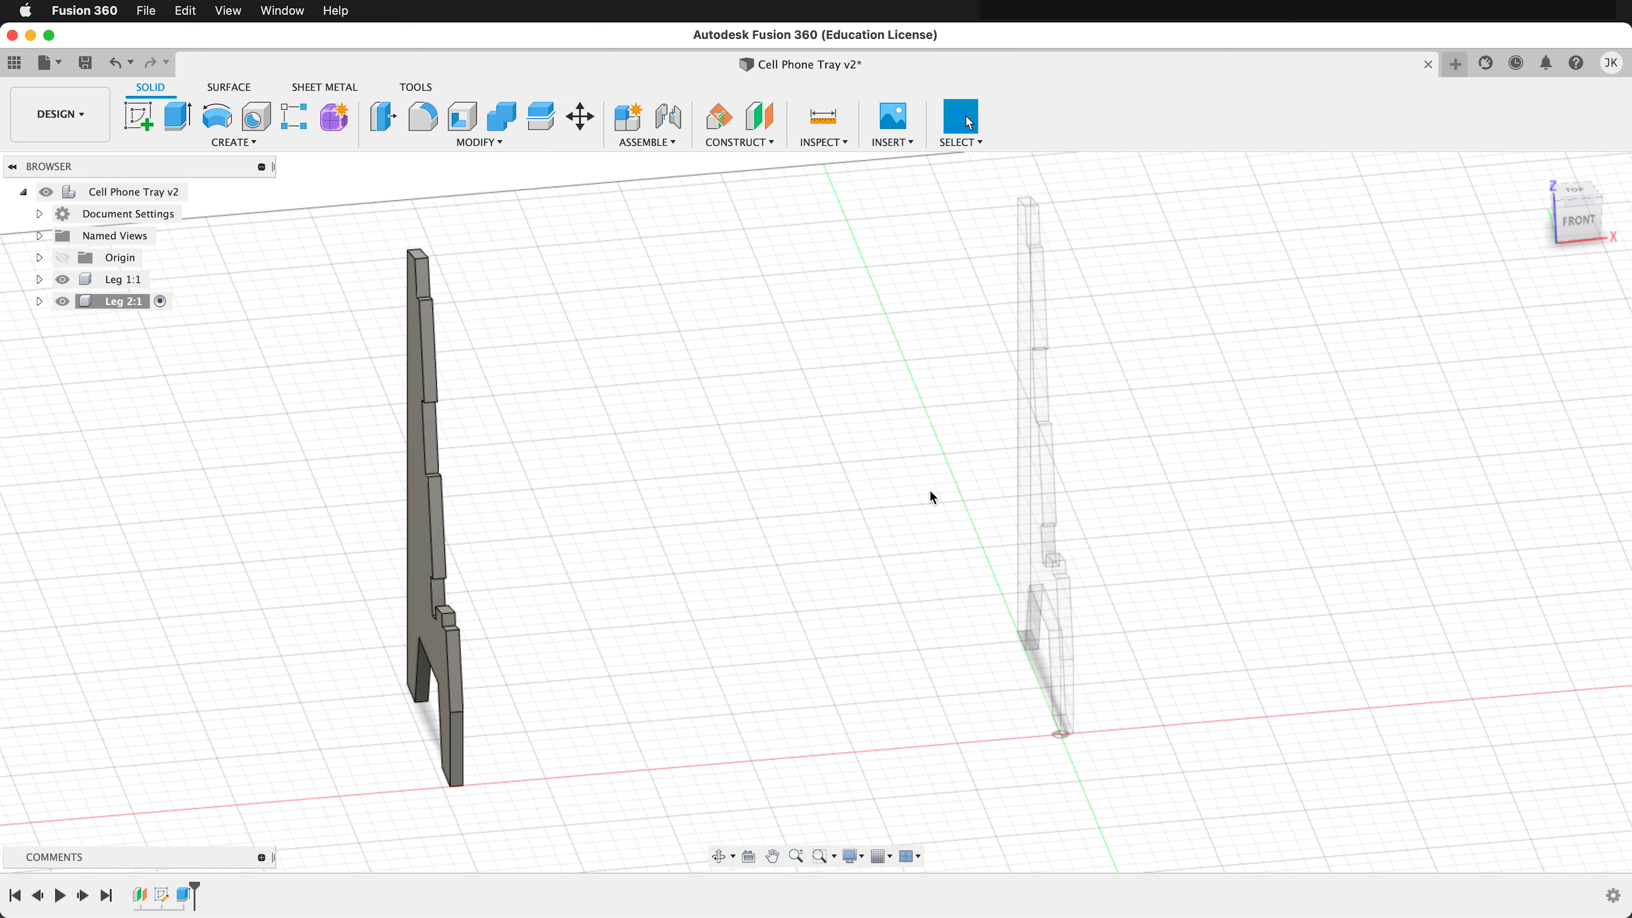
# Create a new internal component named Tray under the top-level Cell Phone Tray component and activate it
pyautogui.rightClick(147, 193)
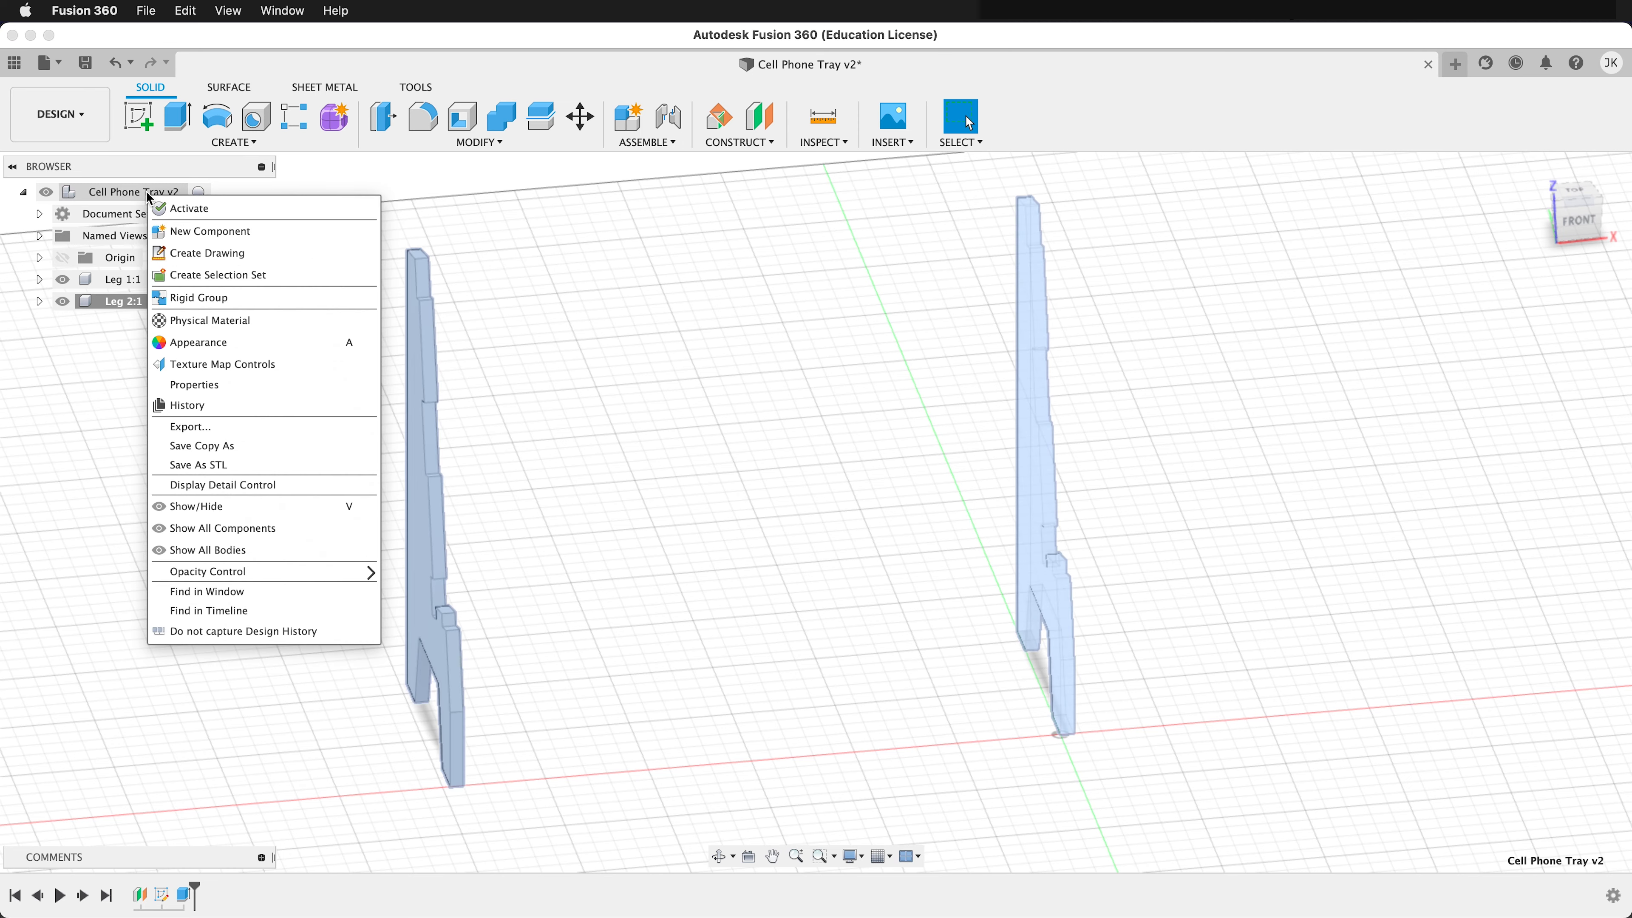
pyautogui.click(161, 232)
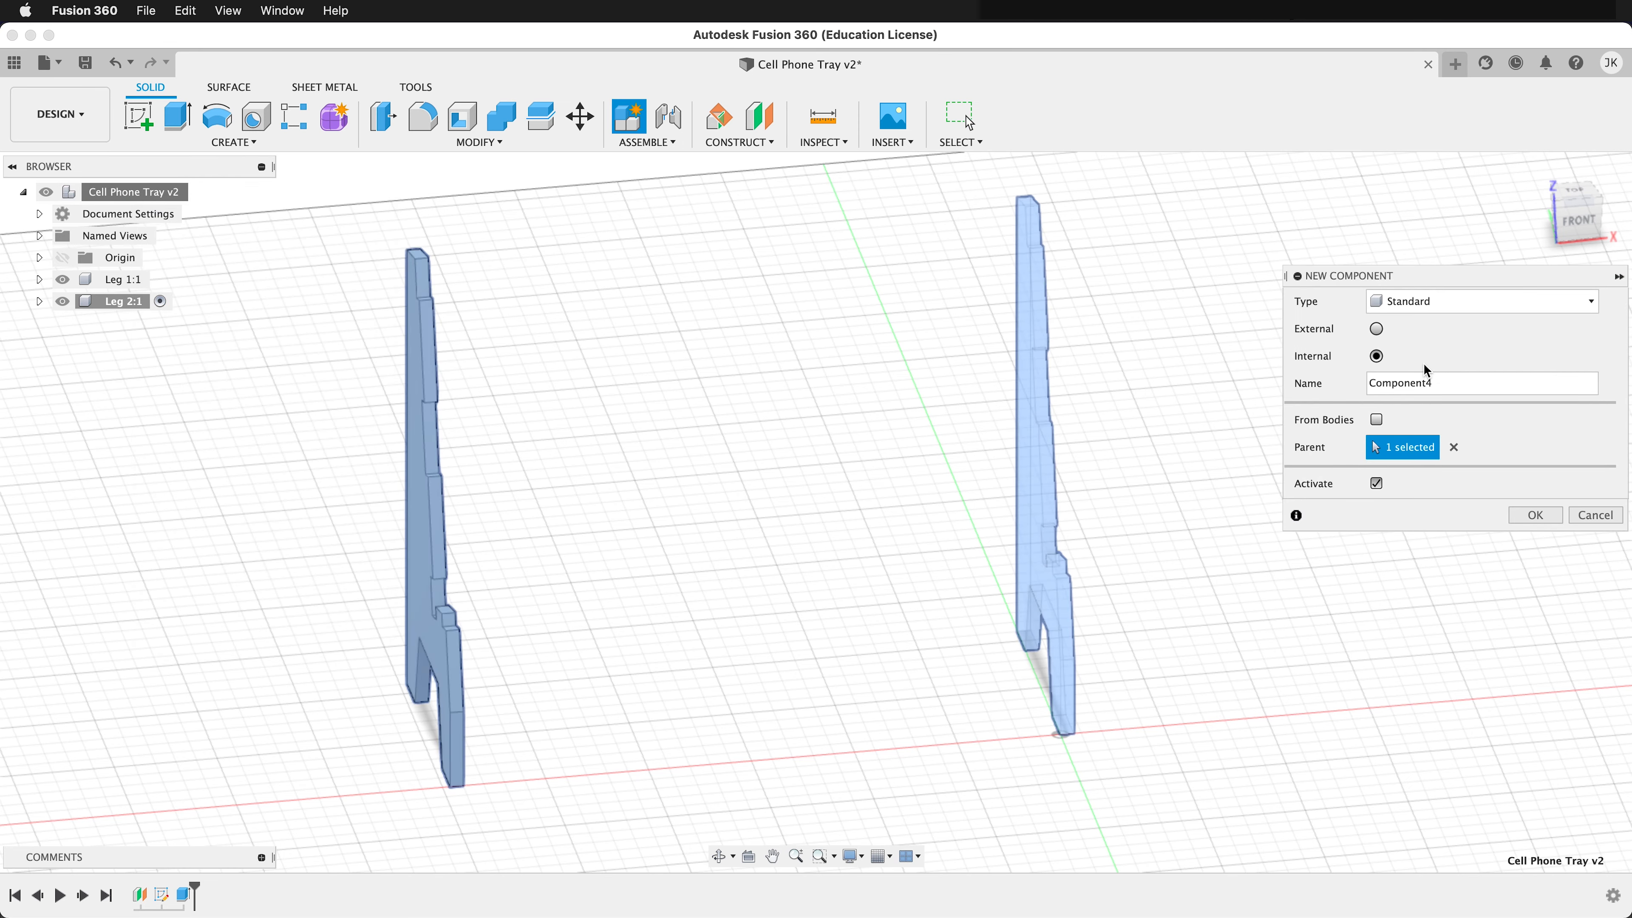
pyautogui.moveTo(1436, 384); pyautogui.dragTo(1362, 386)
pyautogui.write('Tray')
pyautogui.click(1536, 515)
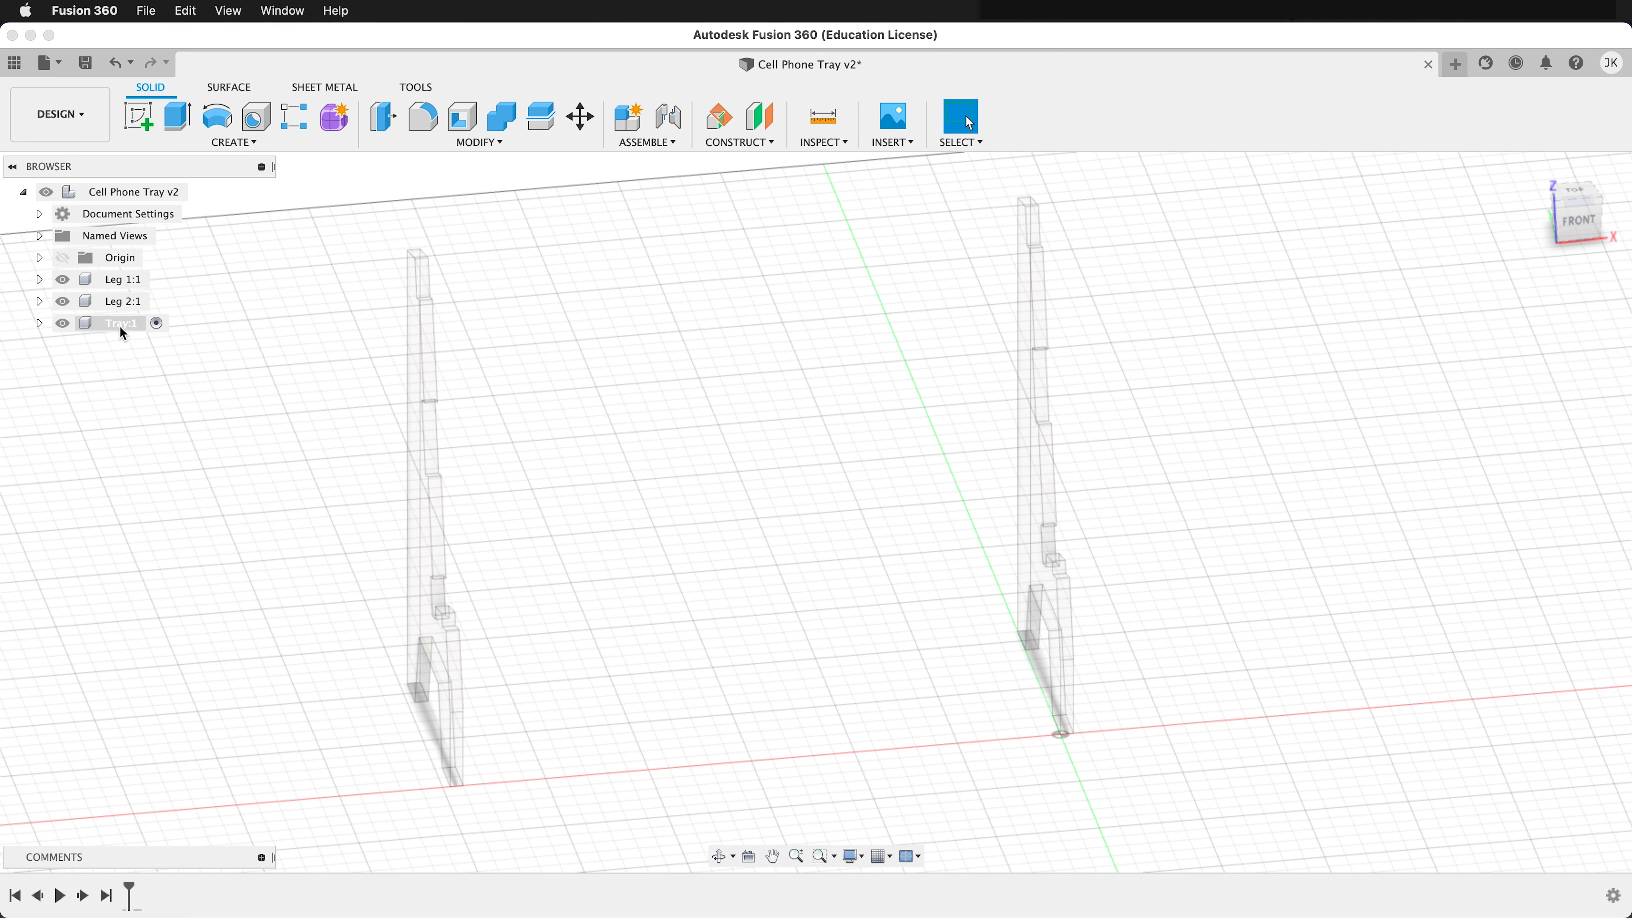
# Start a sketch in the Tray component on the narrow sloped face in front of Leg 2's lower tab
pyautogui.keyDown('shift'); pyautogui.moveTo(556, 562); pyautogui.dragTo(576, 514, button='middle'); pyautogui.keyUp('shift')
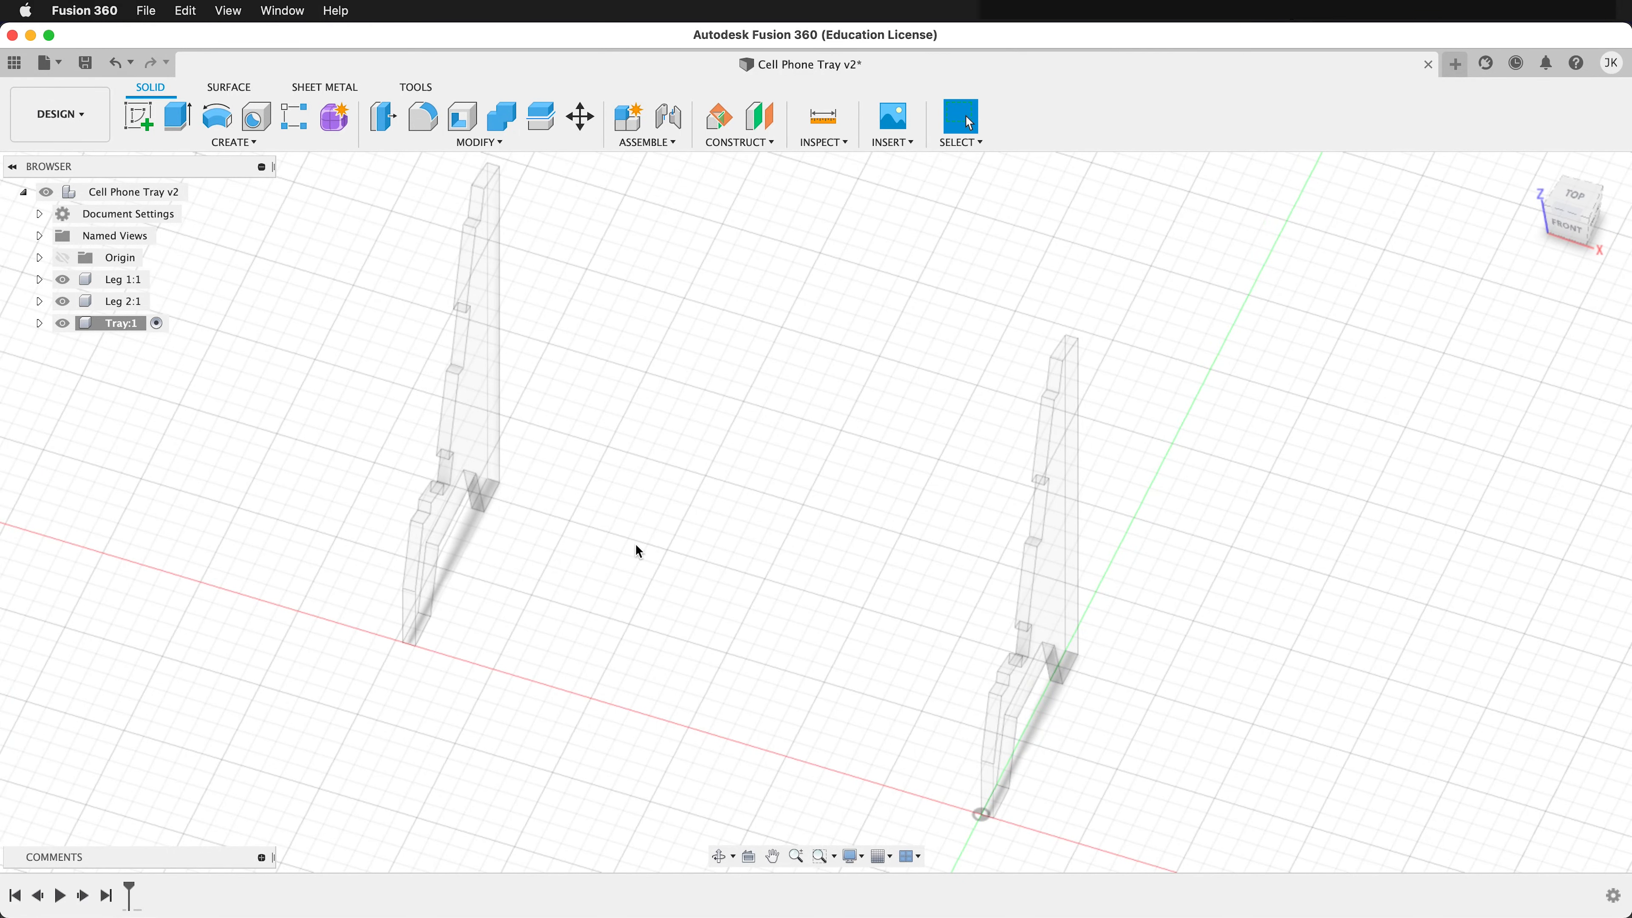
pyautogui.click(139, 115)
pyautogui.moveTo(411, 366)
pyautogui.keyDown('shift'); pyautogui.mouseDown(button='middle')
pyautogui.moveTo(518, 475)
pyautogui.moveTo(518, 506)
pyautogui.moveTo(550, 492)
pyautogui.moveTo(478, 521)
pyautogui.moveTo(472, 473)
pyautogui.mouseUp(button='middle'); pyautogui.keyUp('shift')
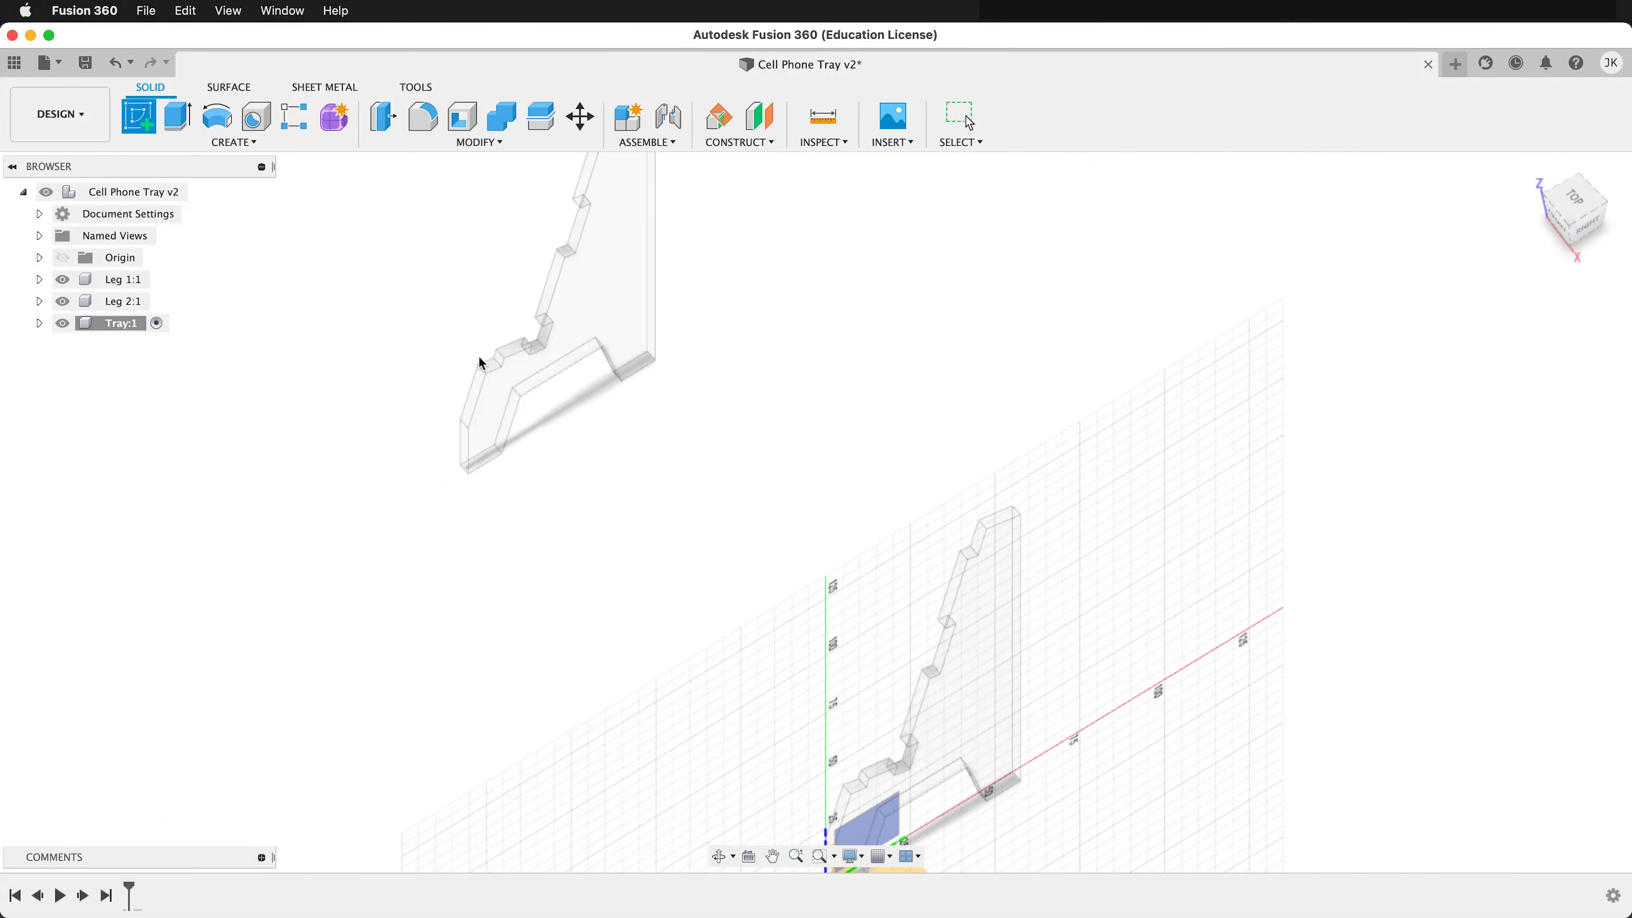
pyautogui.scroll(5, 475, 357)
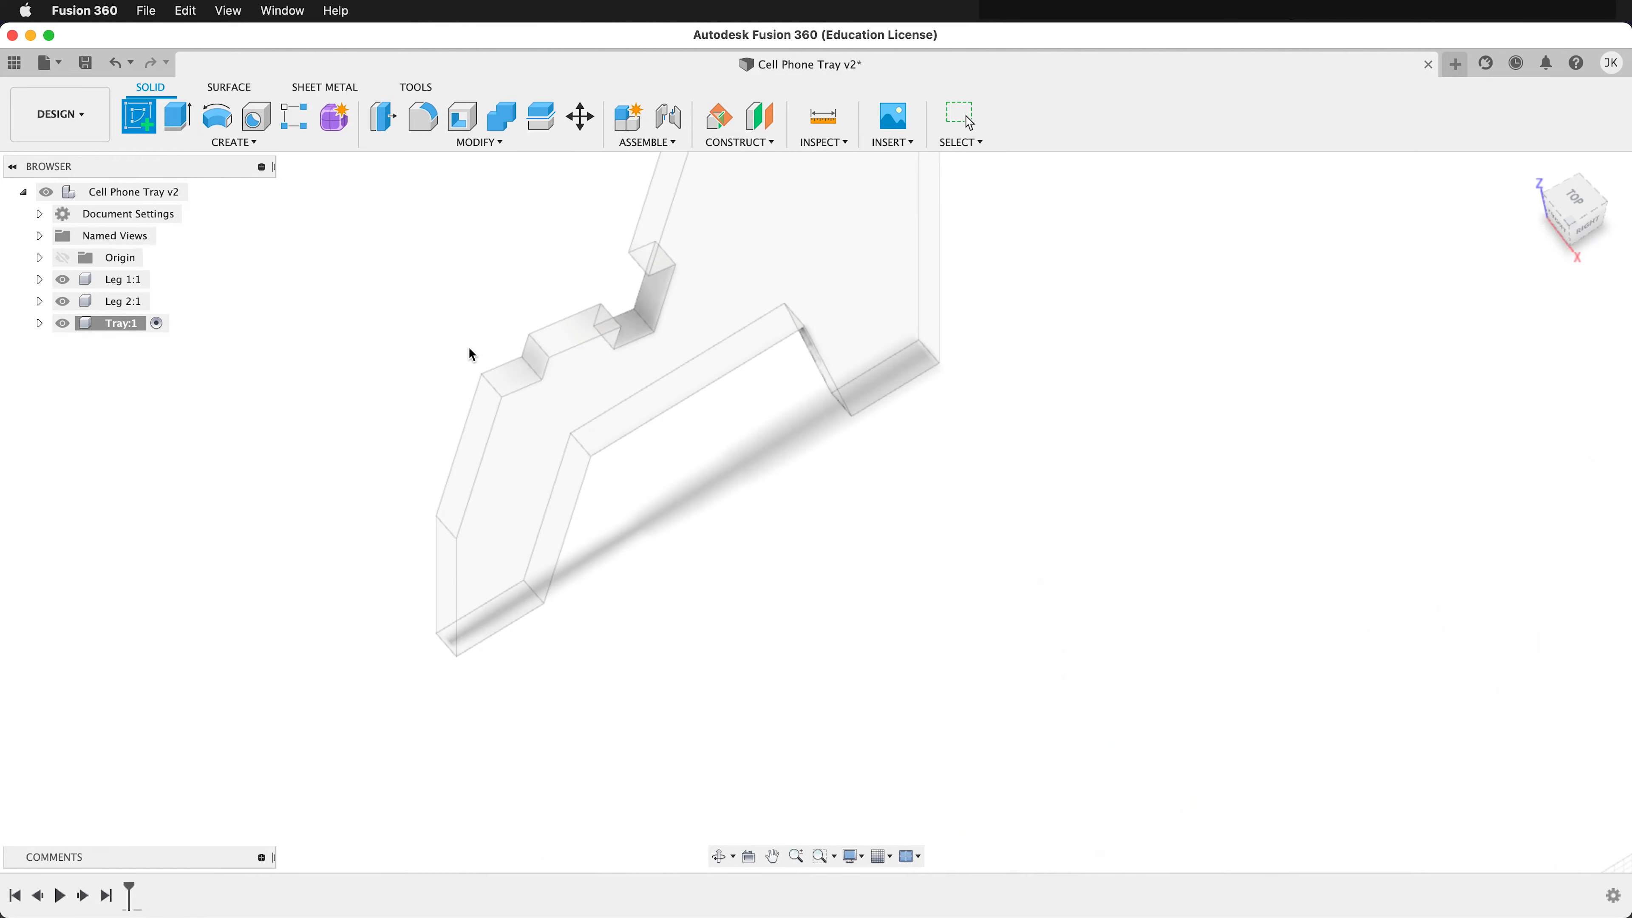
pyautogui.click(518, 378)
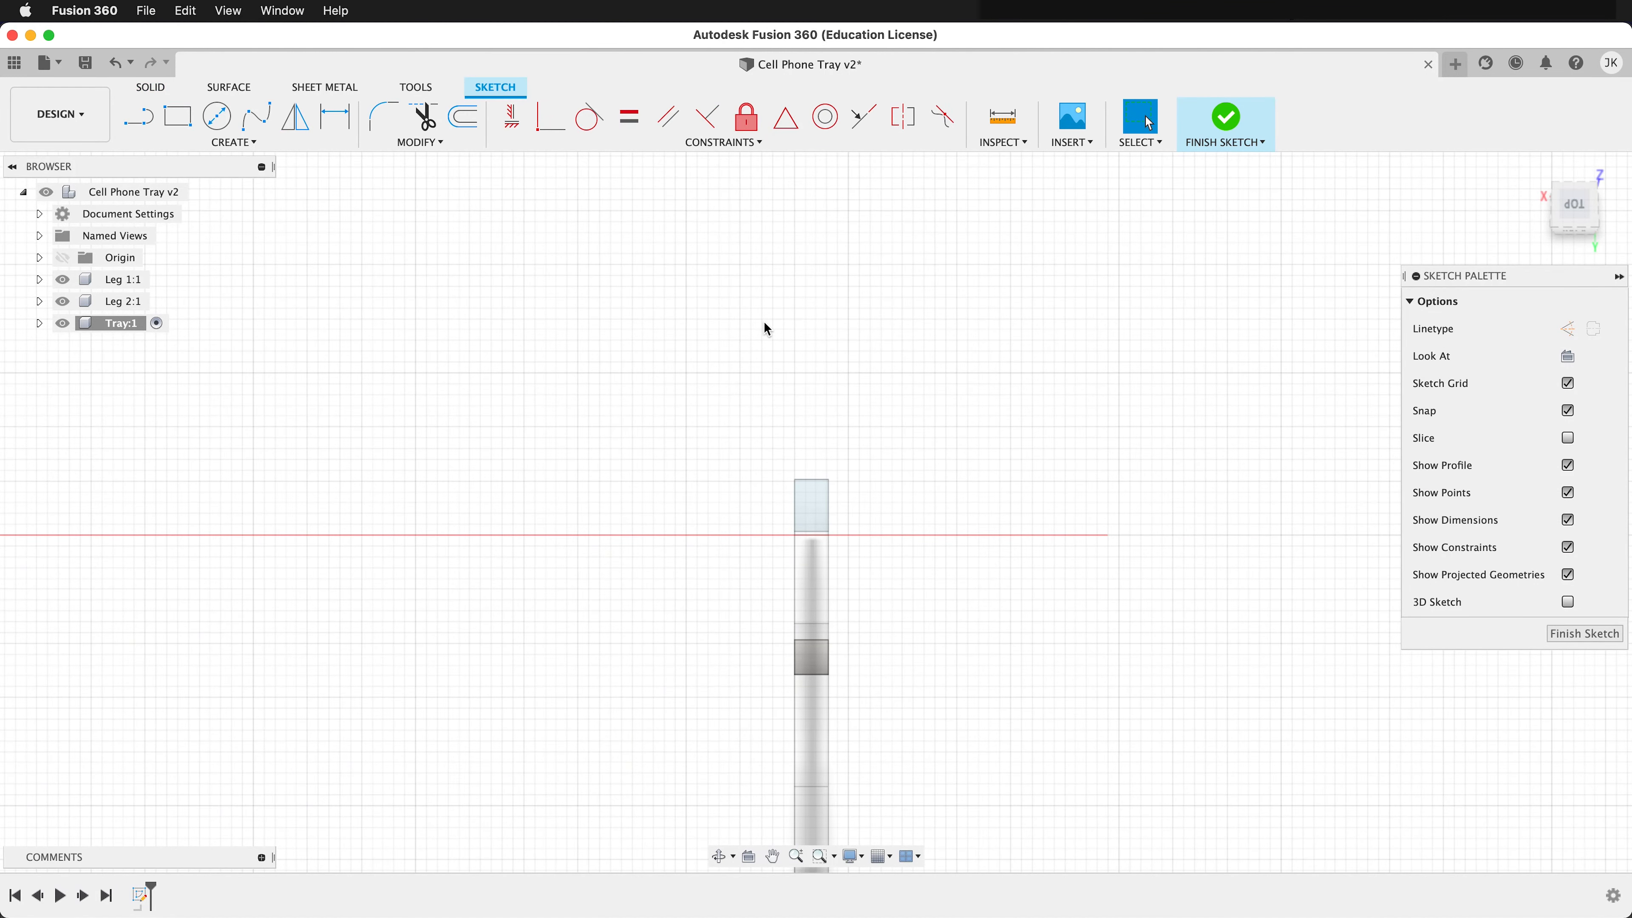
# Project Leg 2's lower tab face and the two narrow faces on either side of it, with projection link on
pyautogui.press('p')
pyautogui.click(818, 564)
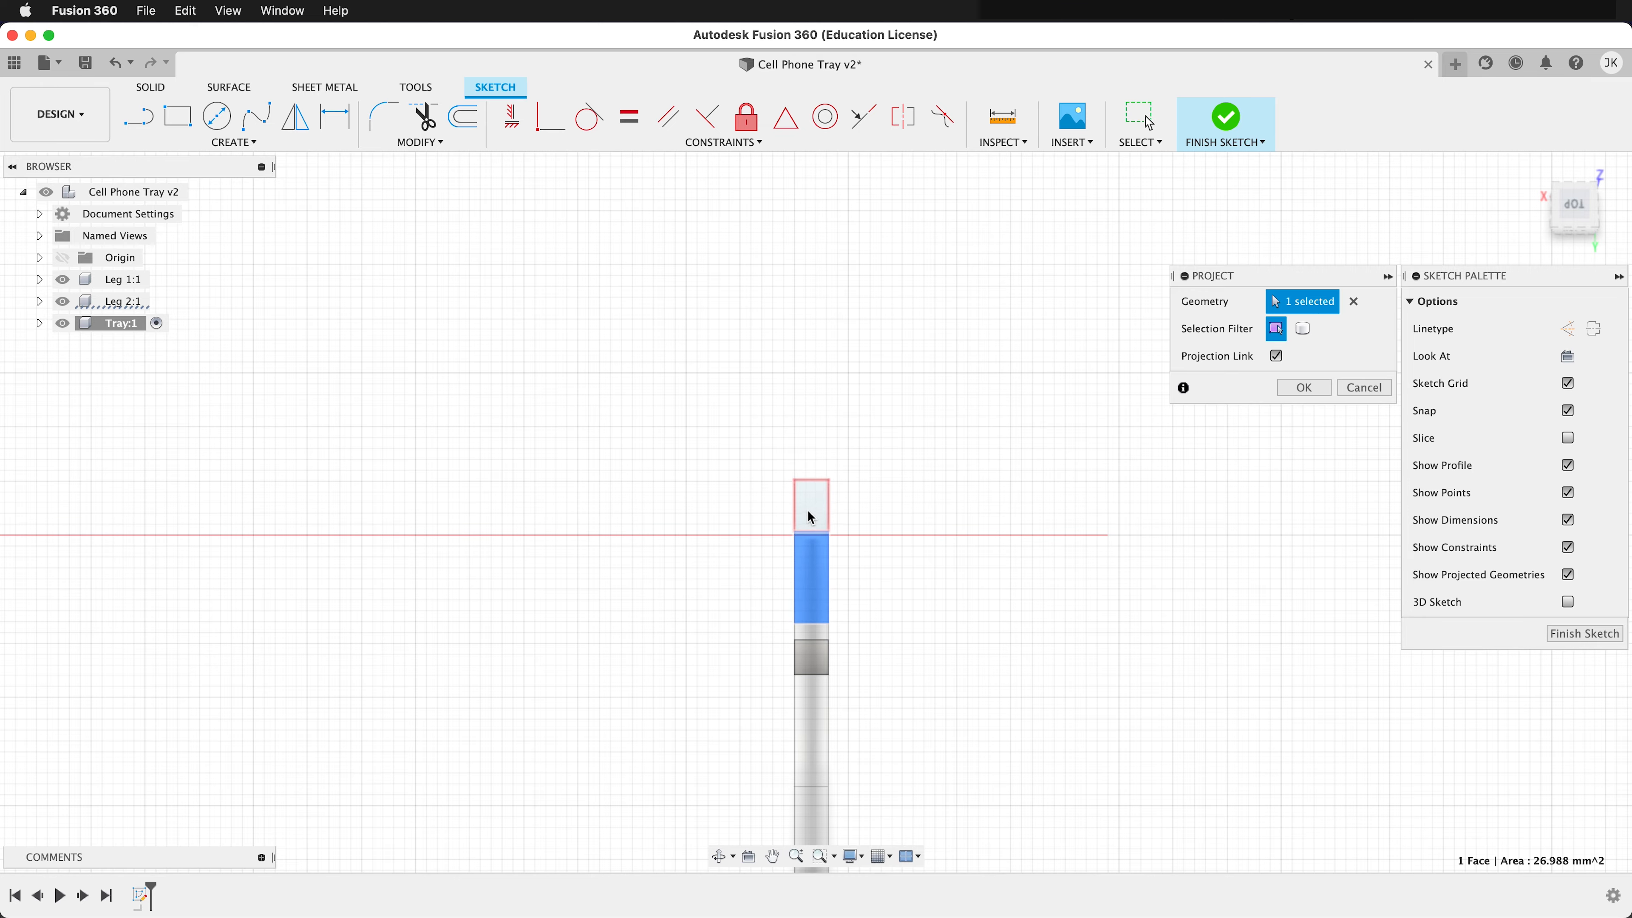
pyautogui.click(811, 512)
pyautogui.keyDown('shift'); pyautogui.moveTo(810, 649); pyautogui.dragTo(813, 586, button='middle'); pyautogui.keyUp('shift')
pyautogui.scroll(-10, 831, 492)
pyautogui.scroll(5, 718, 675)
pyautogui.scroll(4, 738, 676)
pyautogui.click(707, 650)
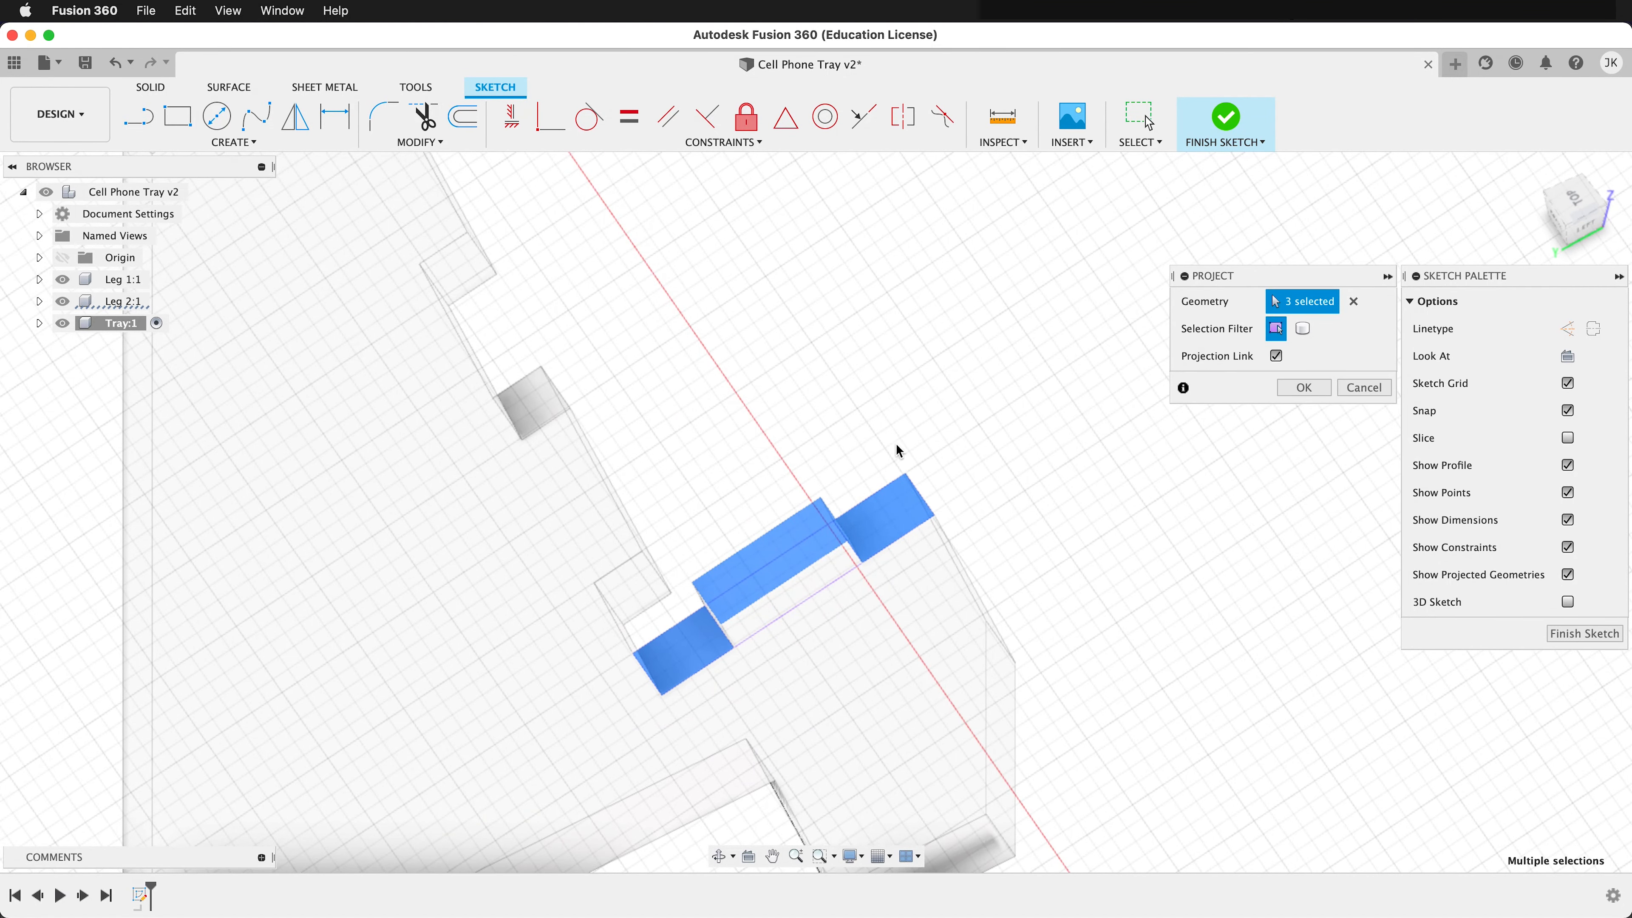
# Project the matching lower tab face and its two adjacent narrow faces of Leg 1 into the same sketch
pyautogui.scroll(-10, 899, 450)
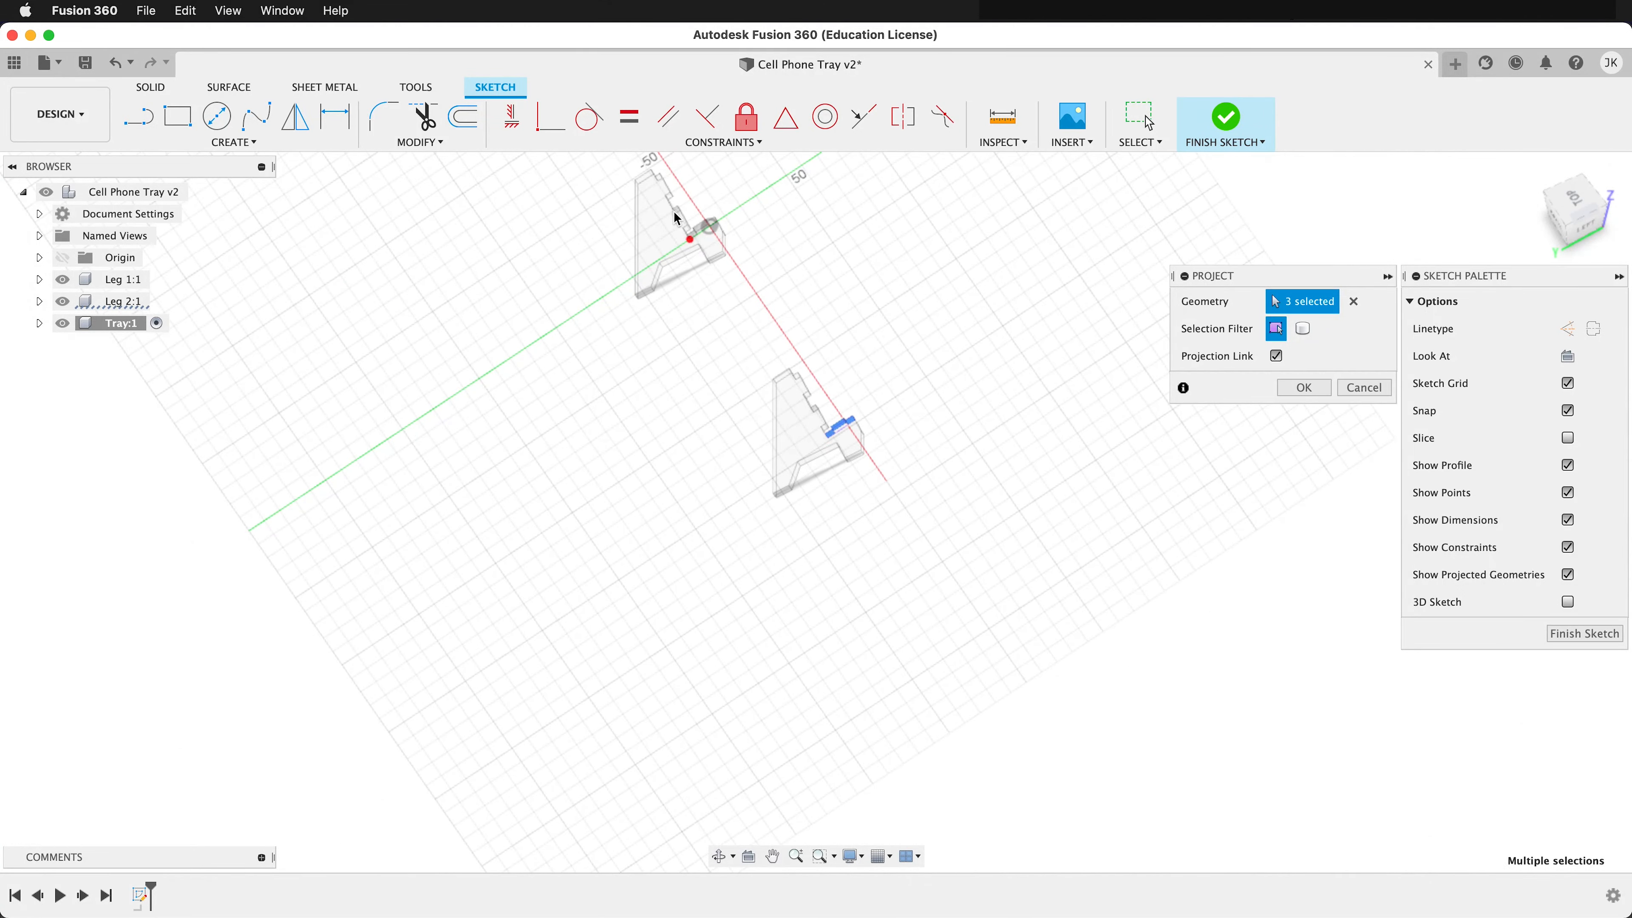
pyautogui.scroll(10, 674, 206)
pyautogui.click(811, 427)
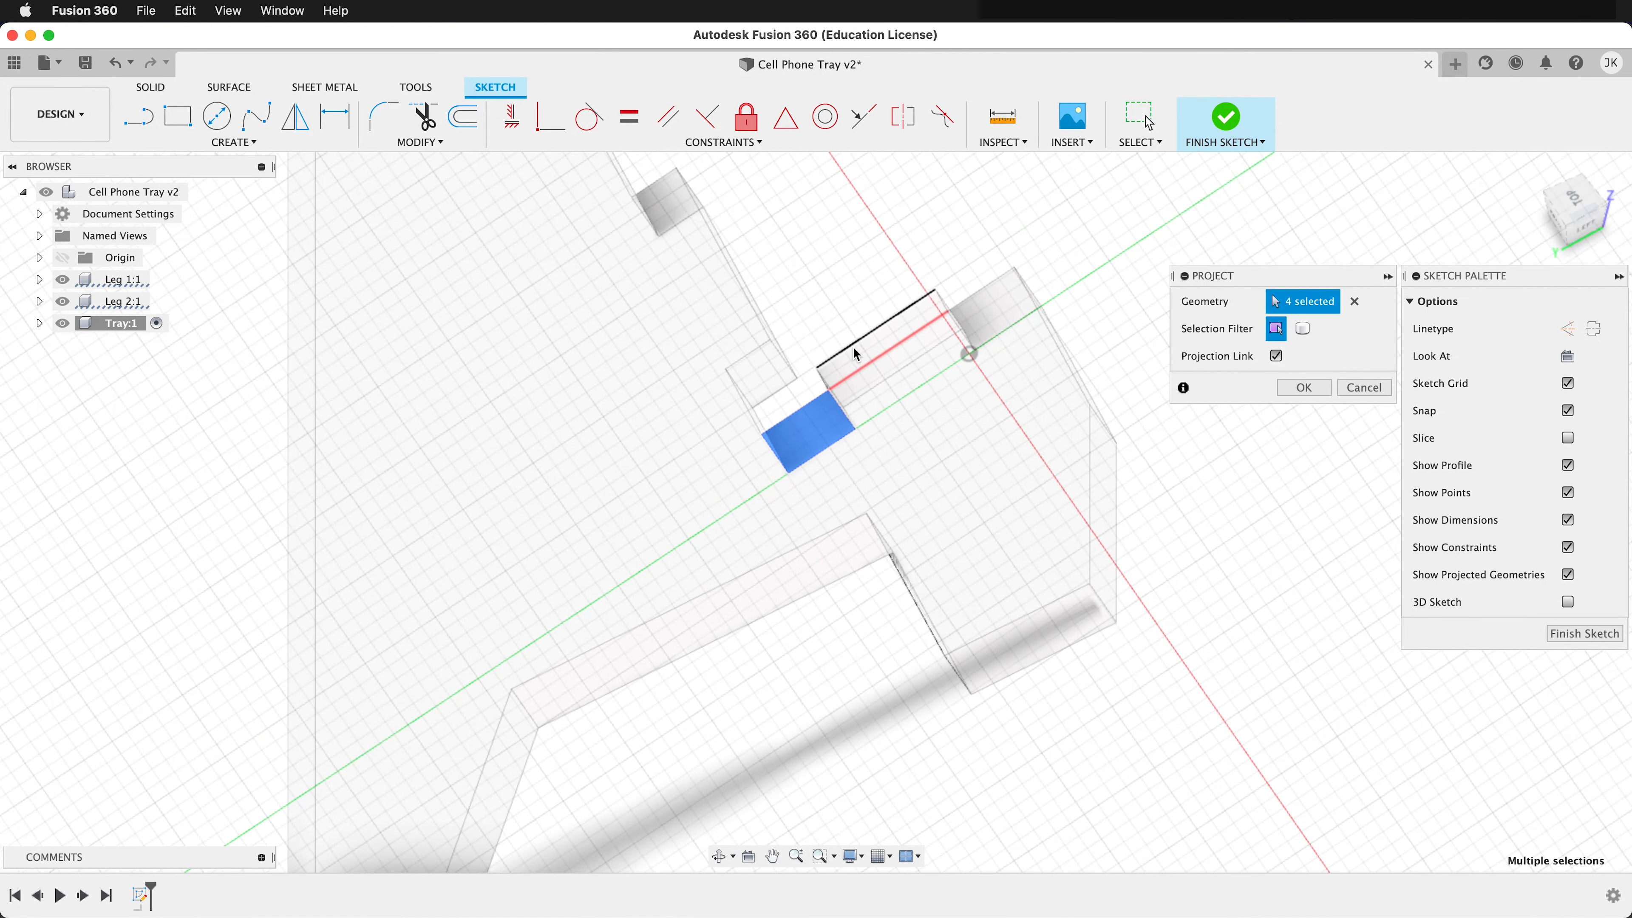
pyautogui.keyDown('shift'); pyautogui.moveTo(858, 356); pyautogui.dragTo(897, 358, button='middle'); pyautogui.keyUp('shift')
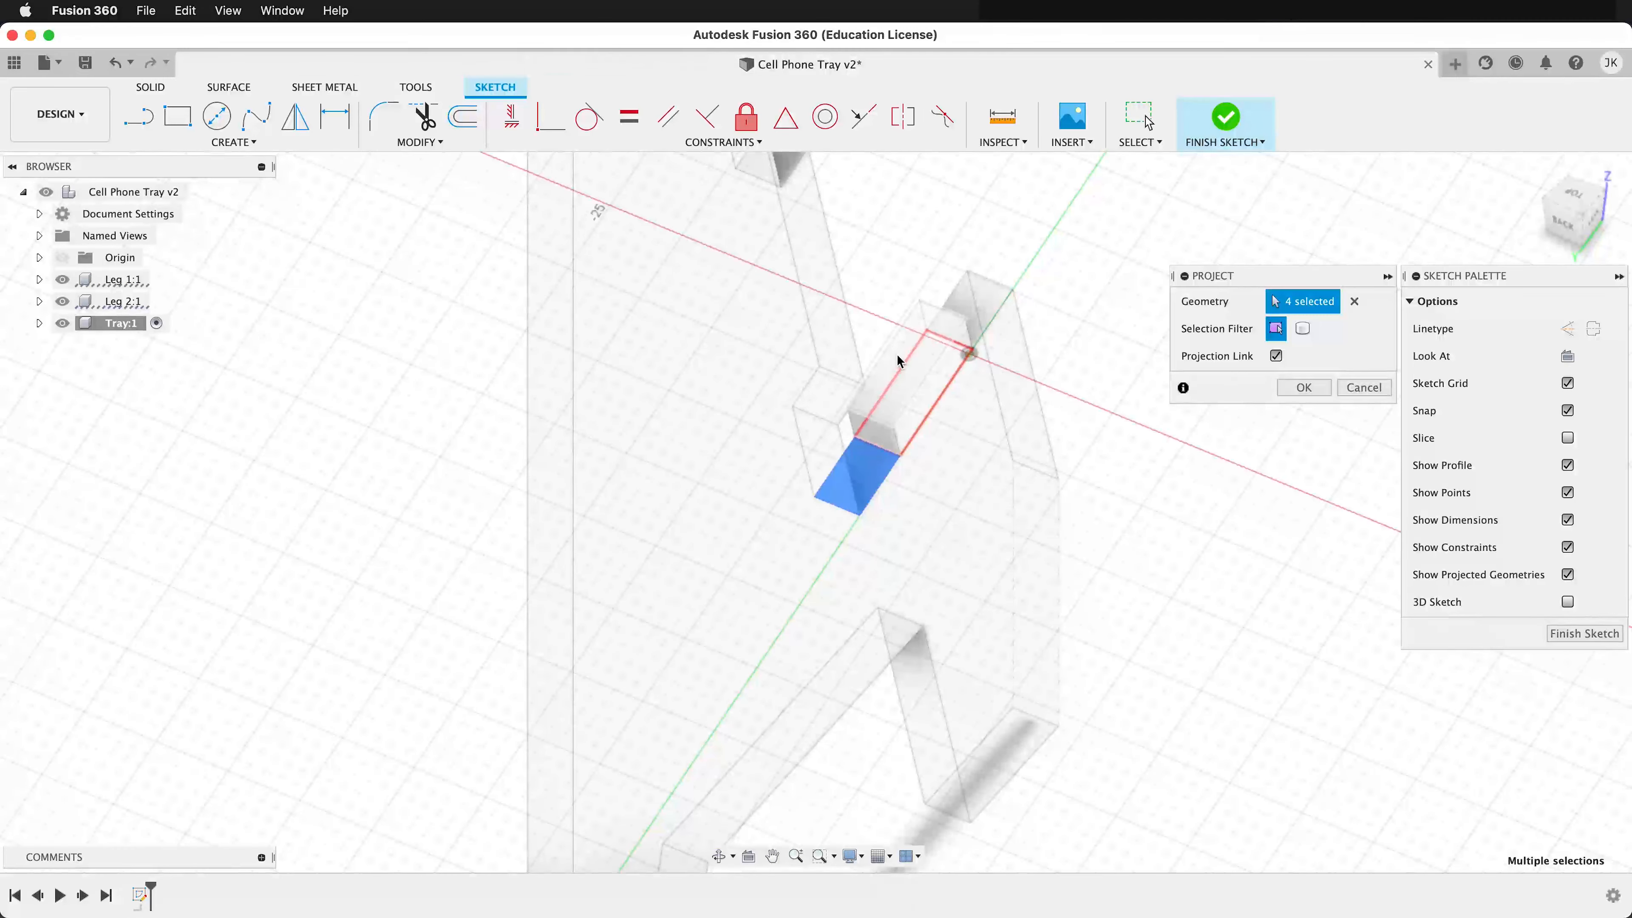
pyautogui.click(895, 372)
pyautogui.click(984, 290)
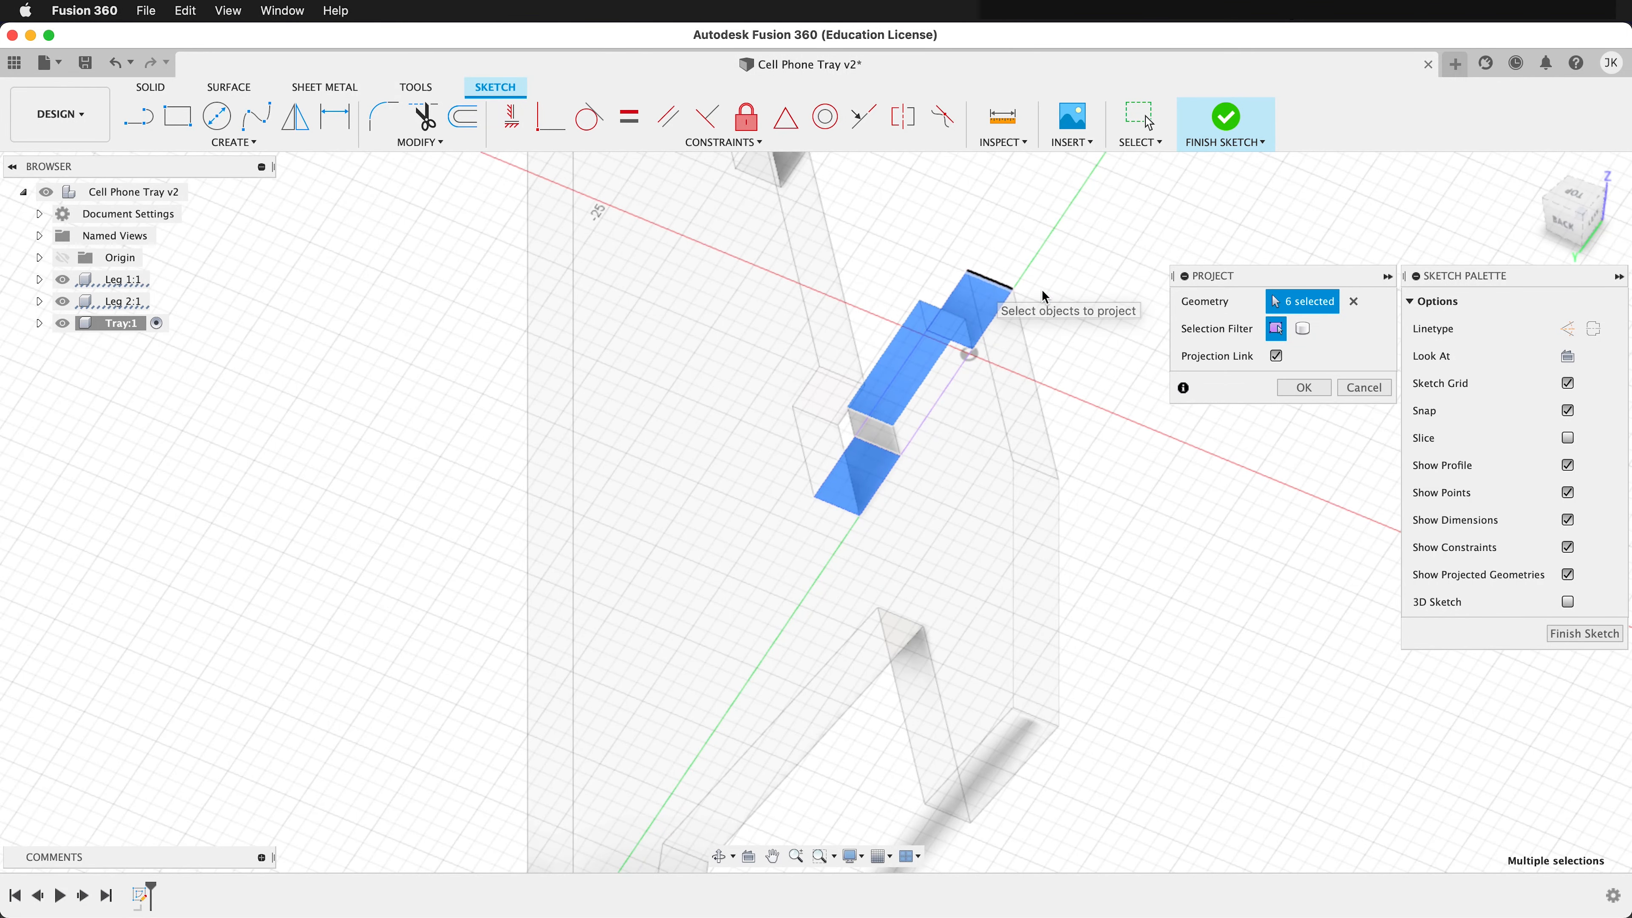
pyautogui.click(1303, 387)
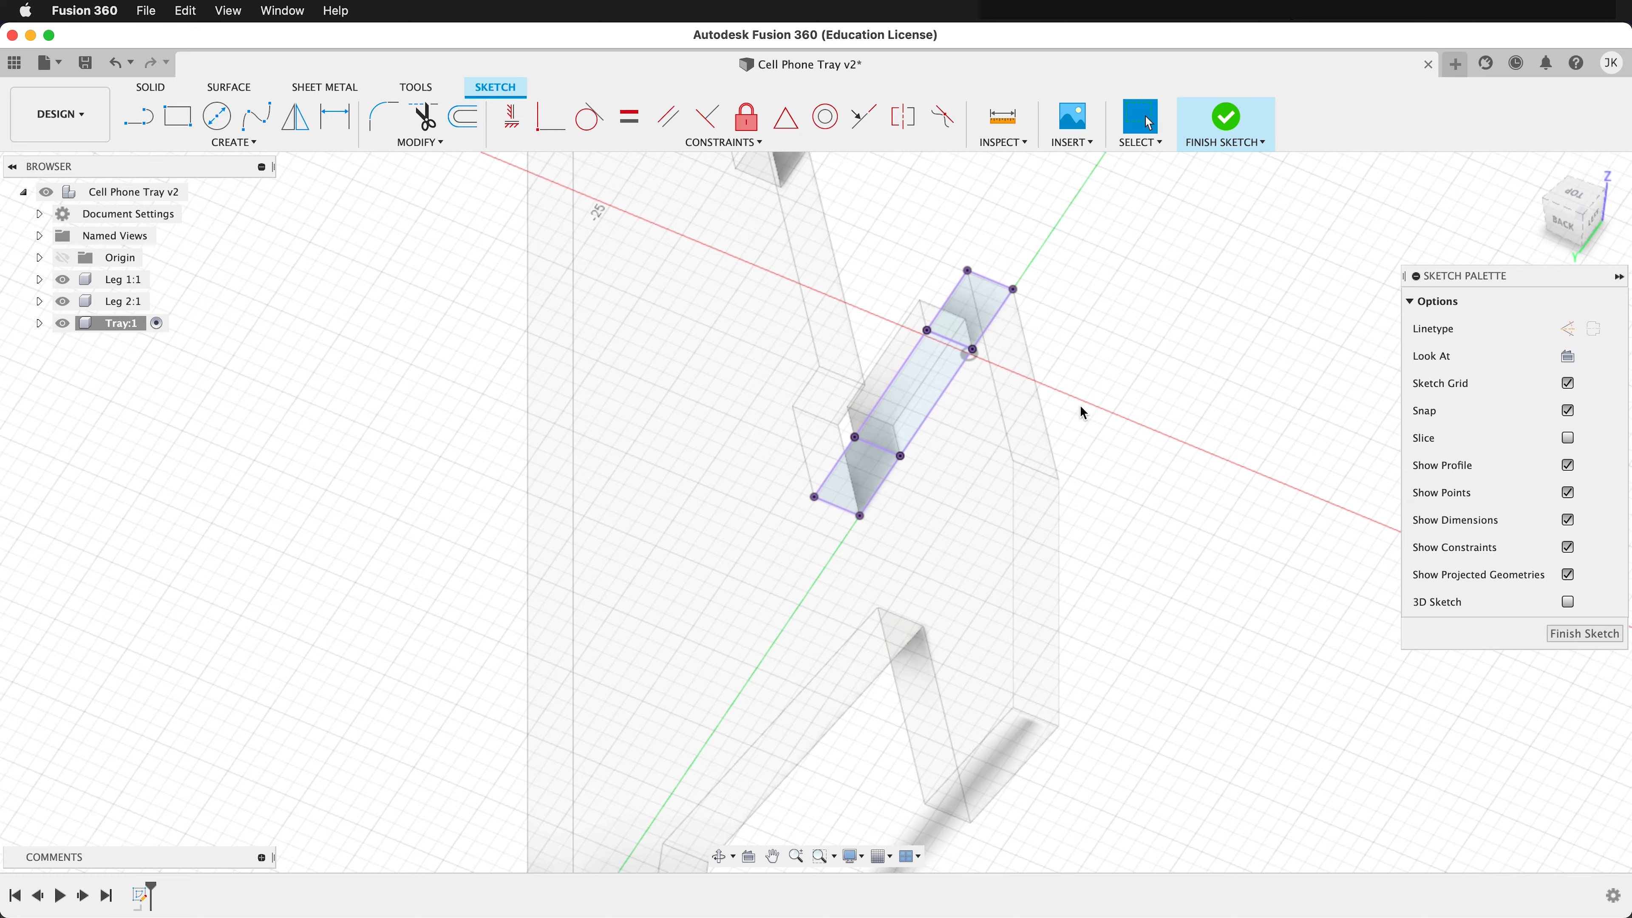
# Sketch a two-point rectangle about 195 mm long across the projected faces, extending beyond both legs
pyautogui.keyDown('shift'); pyautogui.moveTo(1181, 439); pyautogui.dragTo(1114, 405, button='middle'); pyautogui.keyUp('shift')
pyautogui.scroll(-10, 1112, 405)
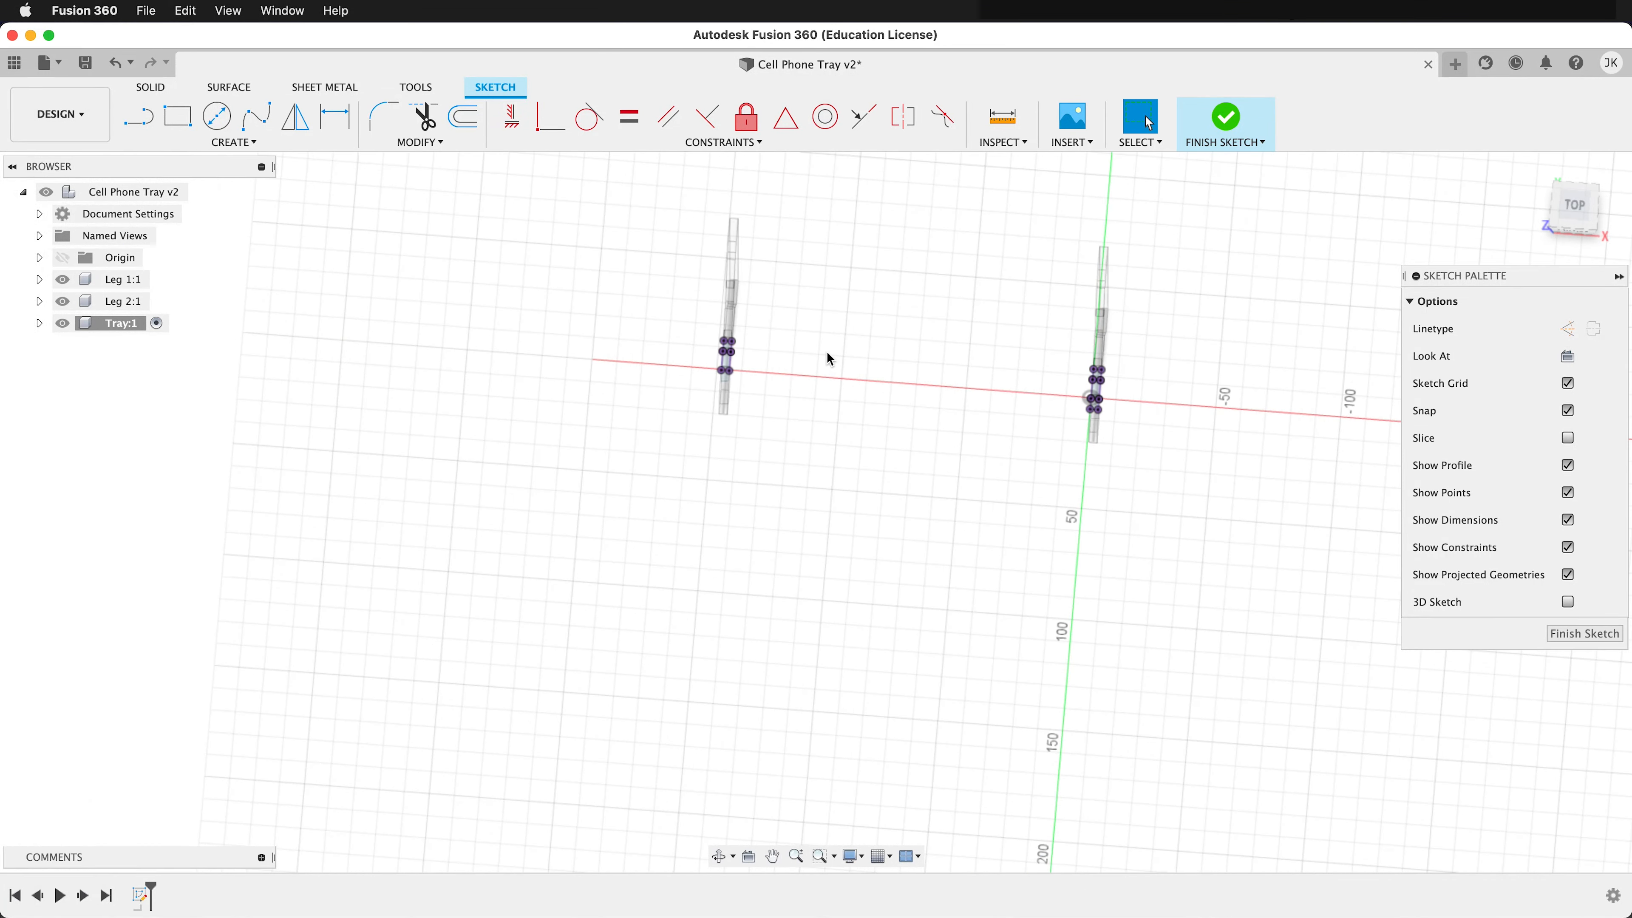
pyautogui.scroll(6, 717, 273)
pyautogui.scroll(-3, 771, 332)
pyautogui.press('r')
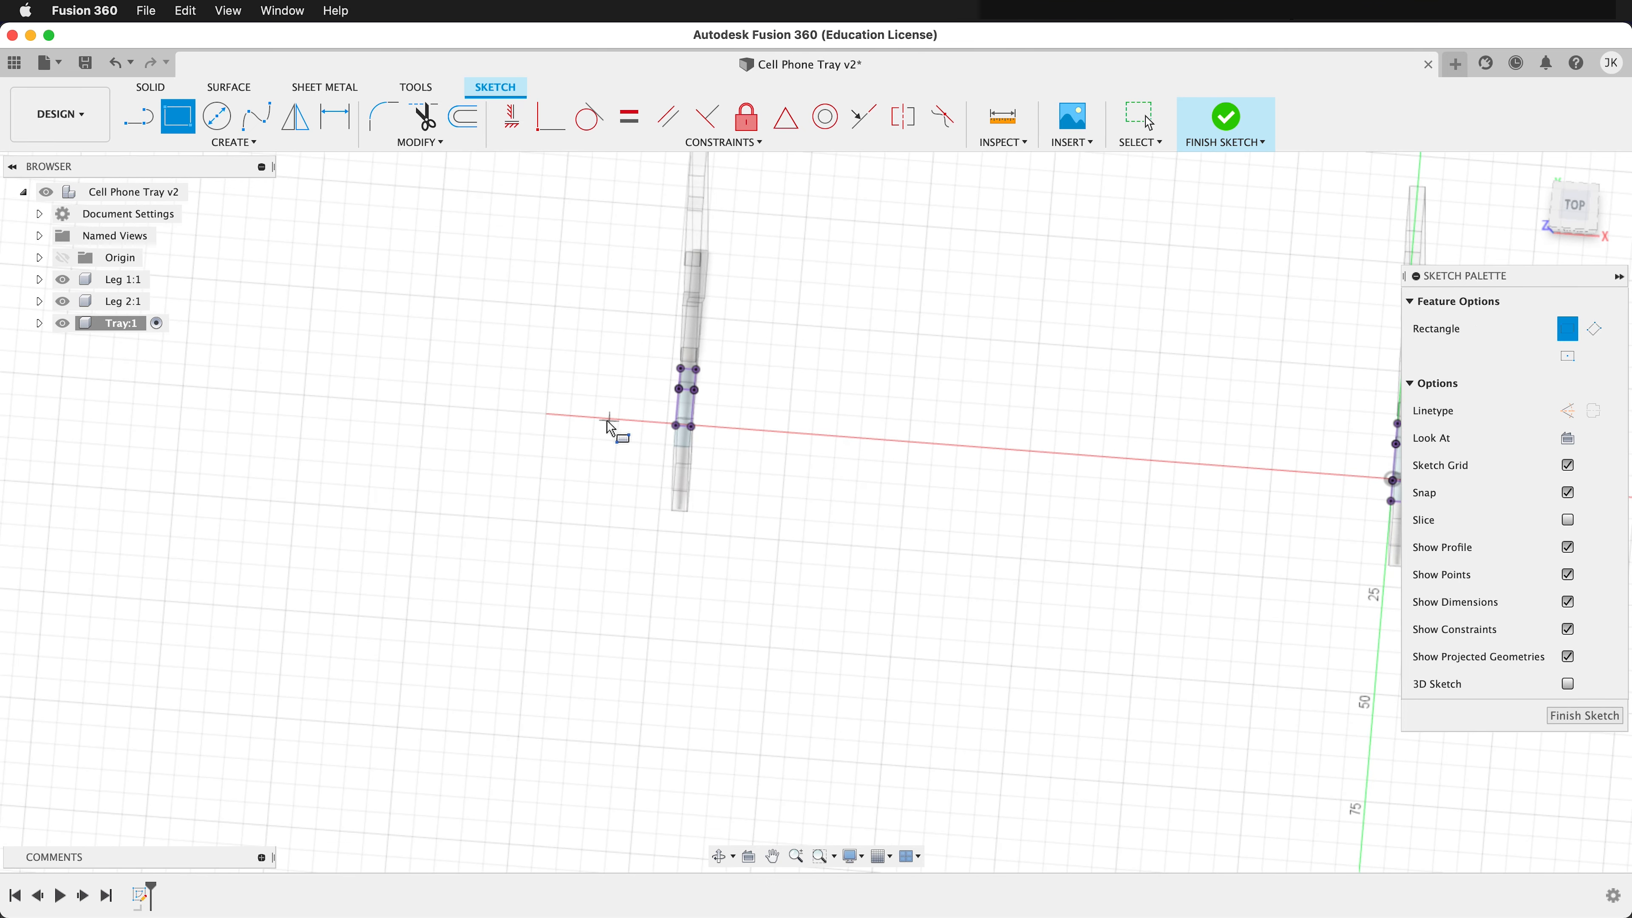
pyautogui.scroll(-3, 601, 411)
pyautogui.click(595, 382)
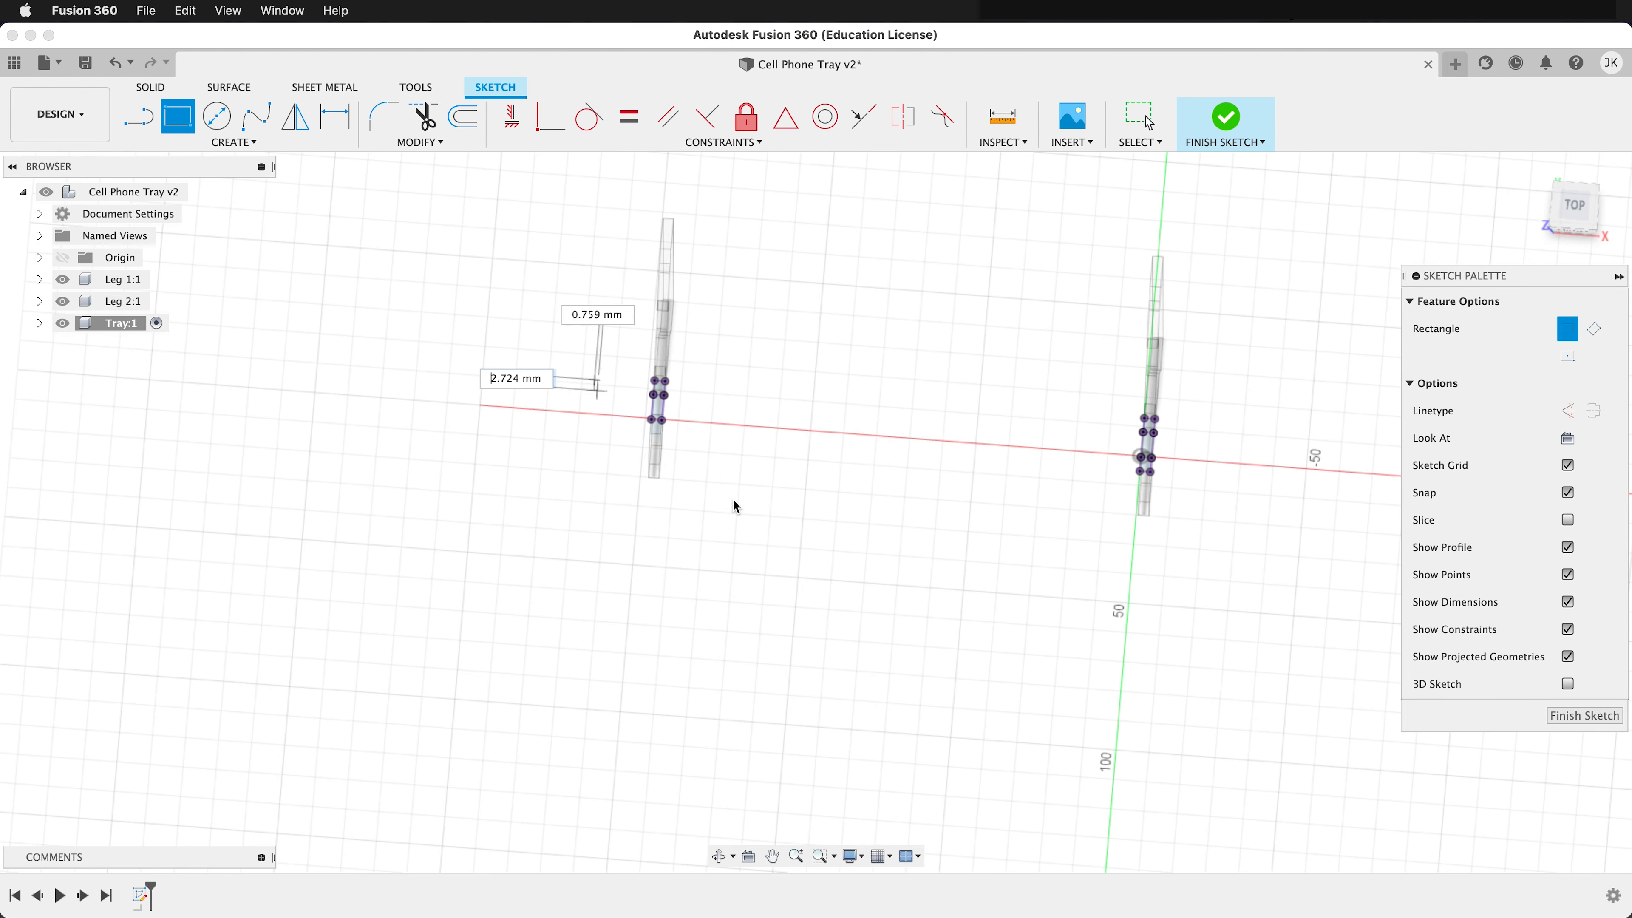
pyautogui.click(1235, 505)
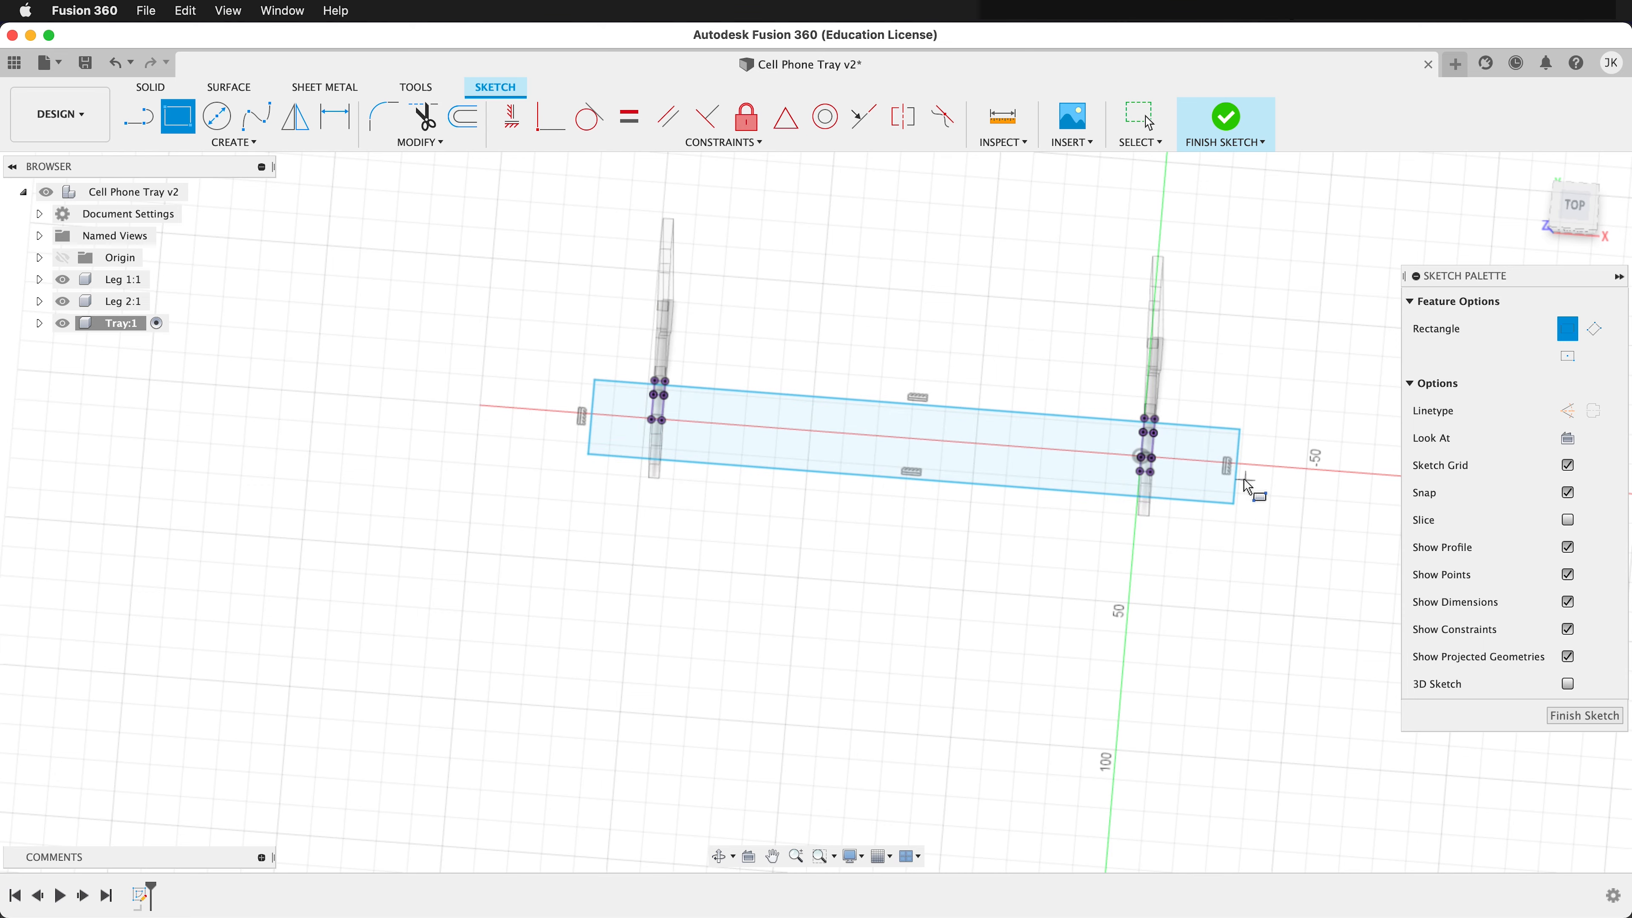
# Make the rectangle's two long edges collinear with the projected outer narrow-face edge and the projected lower tab-face edge on the leg opposite the origin
pyautogui.click(864, 117)
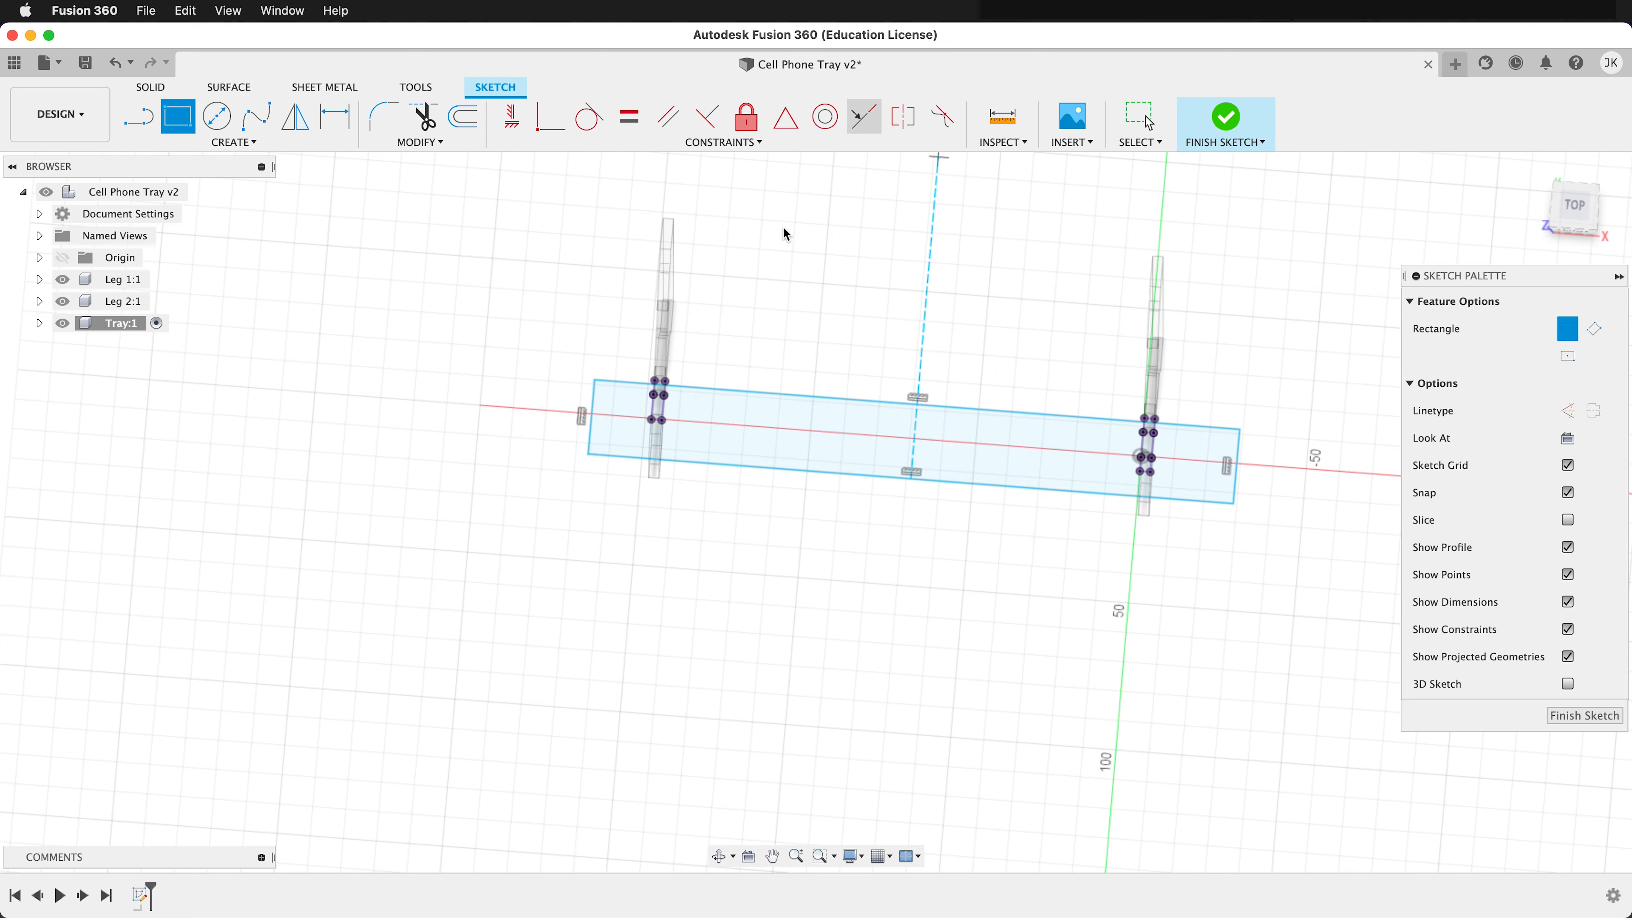
pyautogui.scroll(5, 636, 411)
pyautogui.scroll(3, 731, 334)
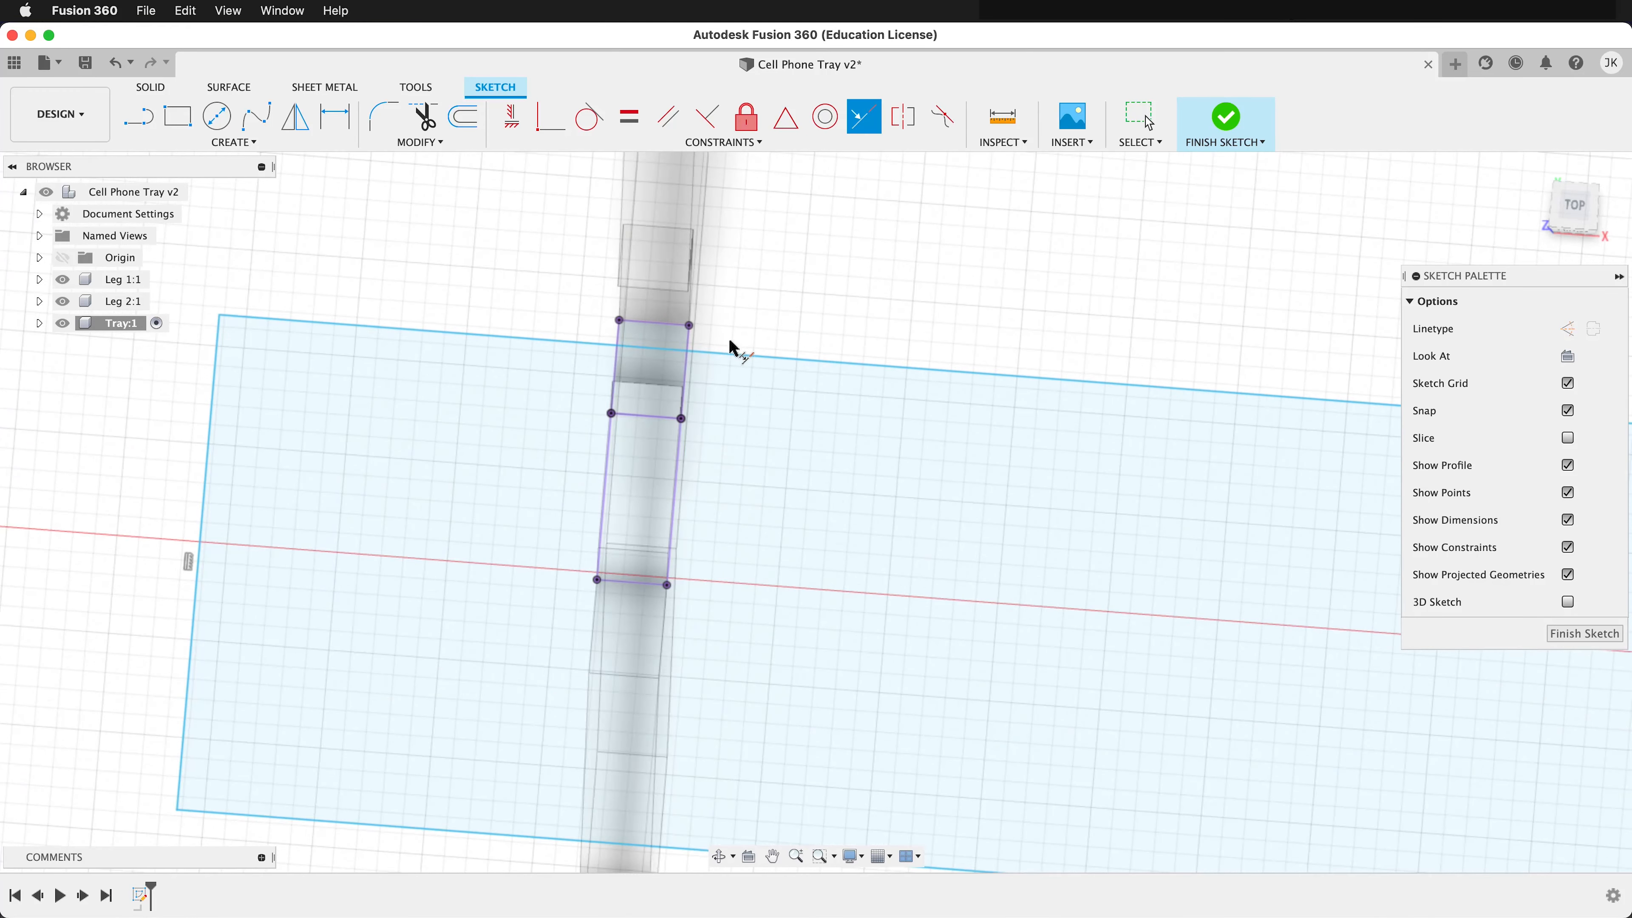
pyautogui.click(735, 355)
pyautogui.click(657, 326)
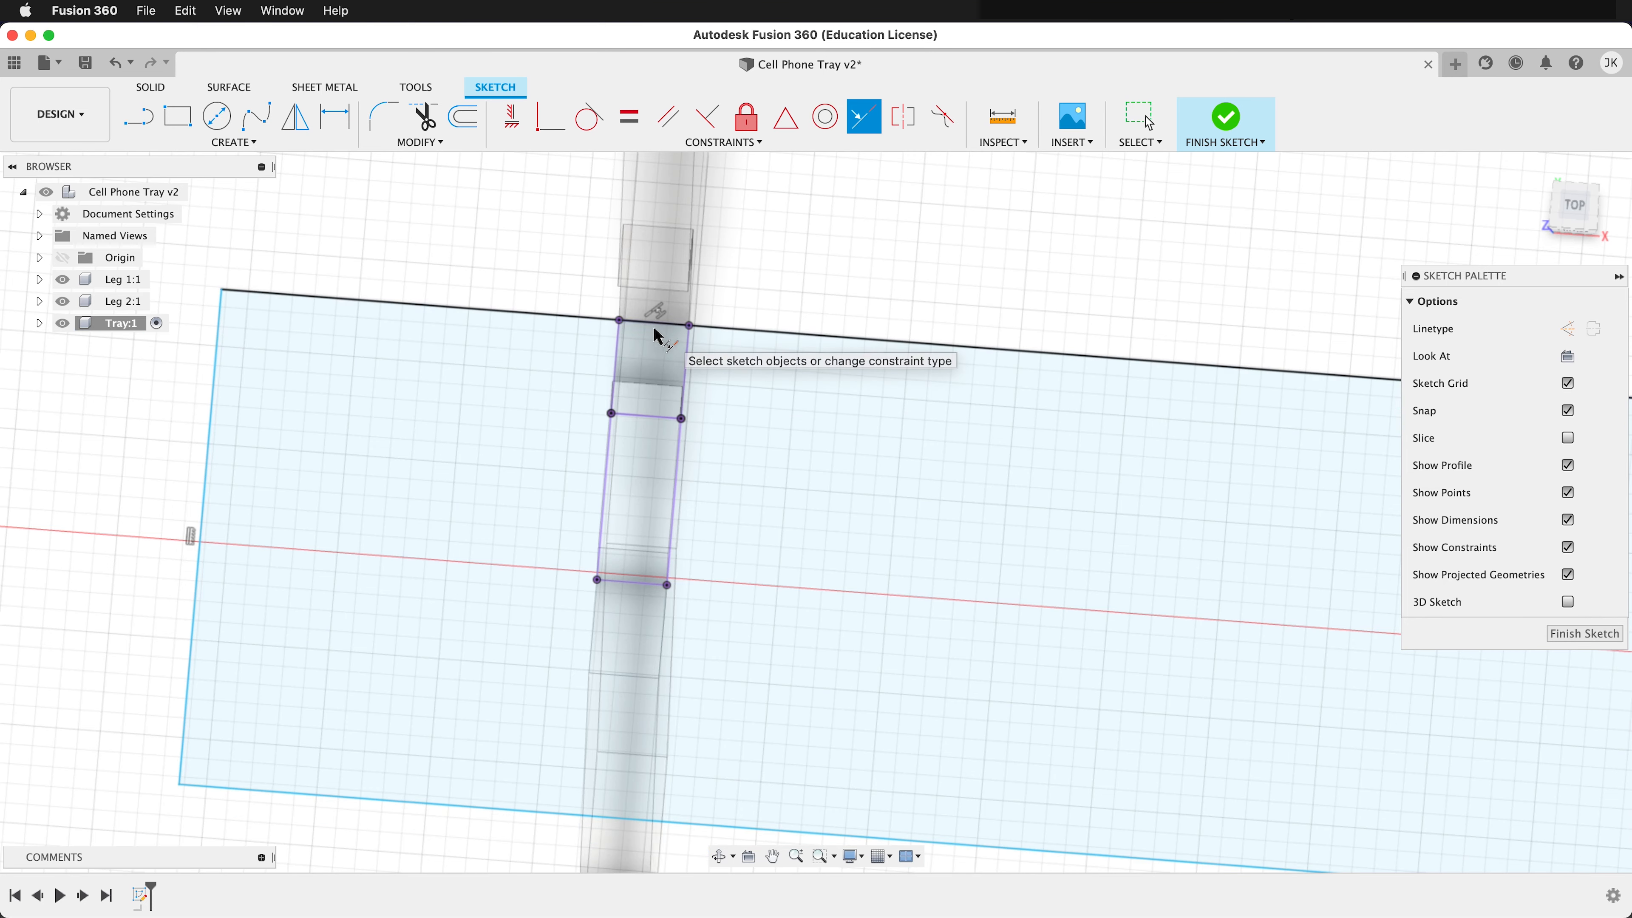
pyautogui.click(699, 825)
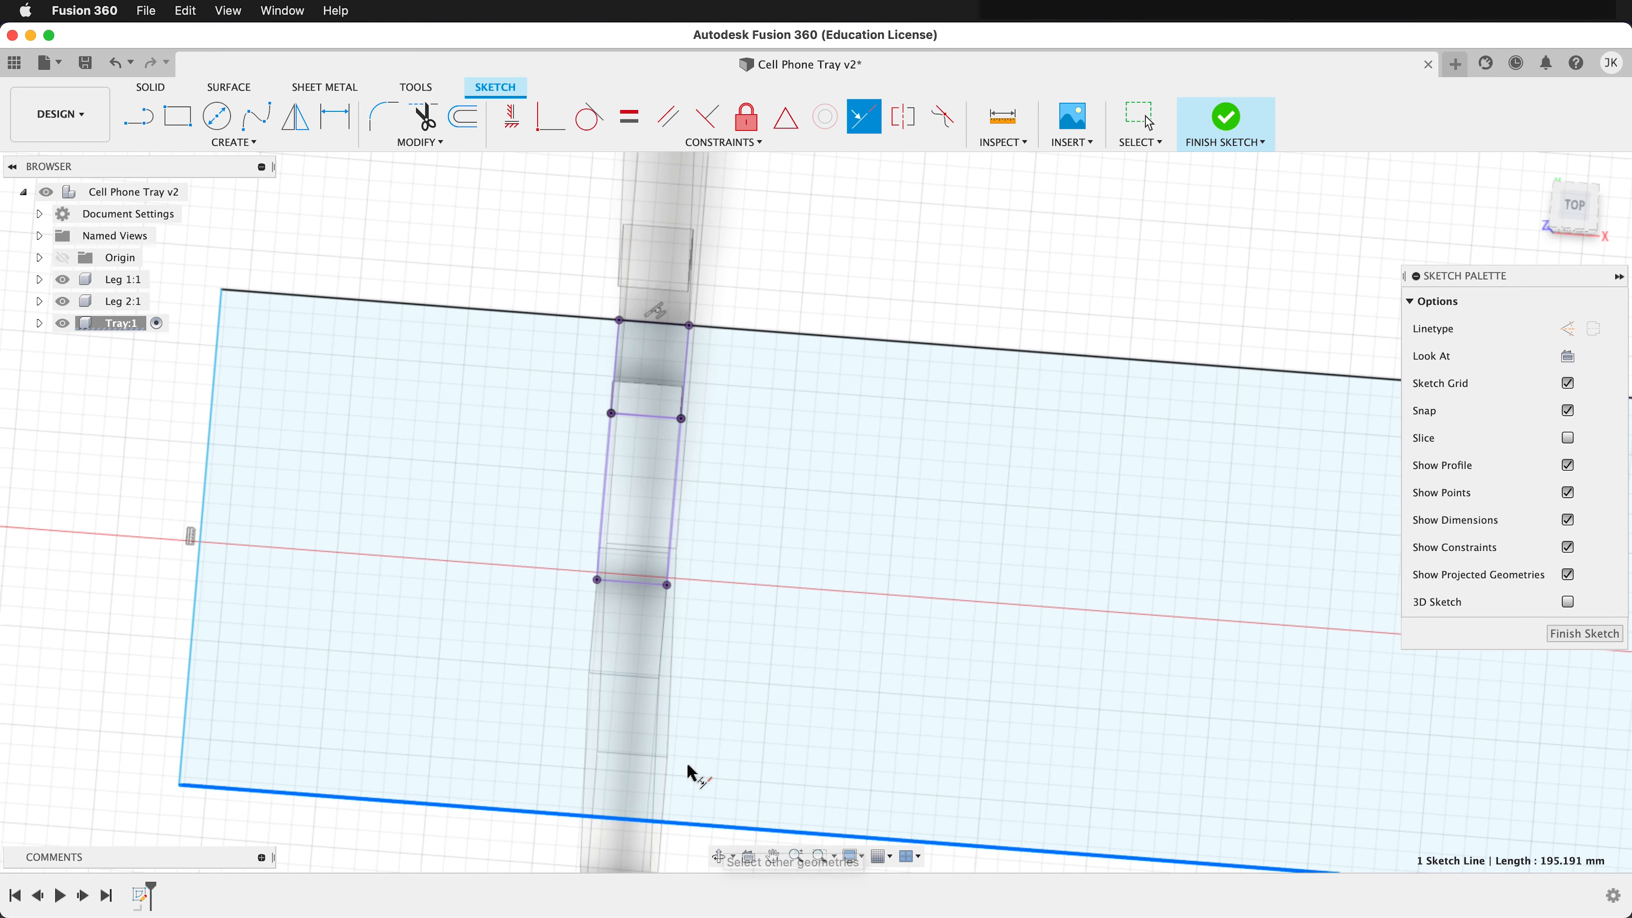
pyautogui.click(640, 589)
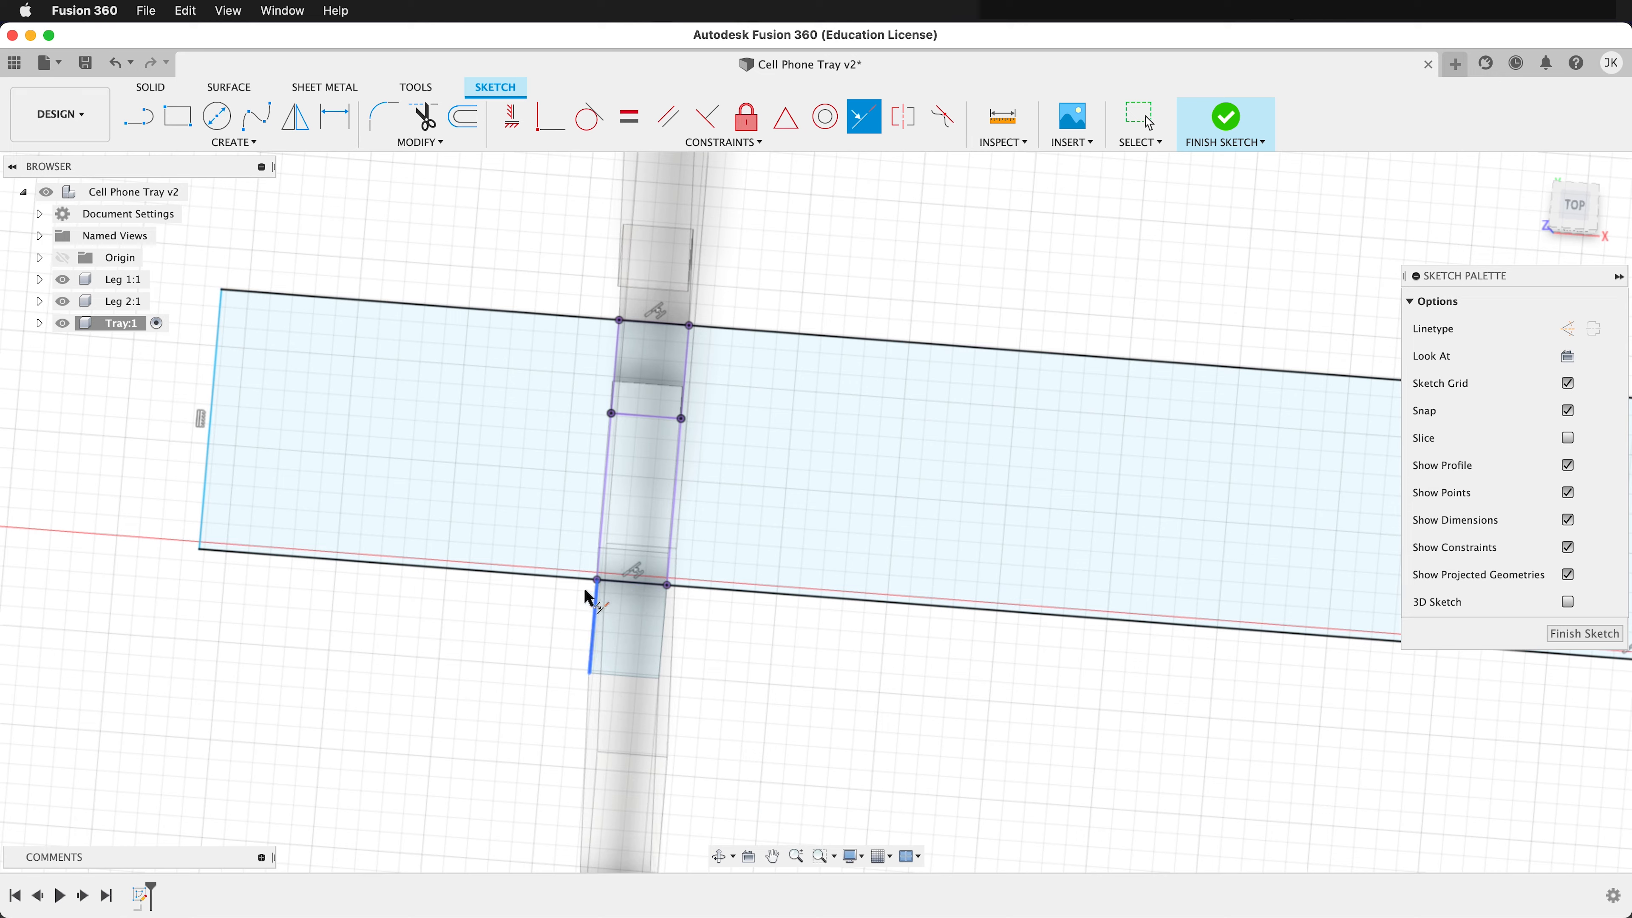
# Dimension the rectangle's short end from the projected outer edge of the leg opposite the origin, using the border parameter
pyautogui.scroll(-6, 720, 725)
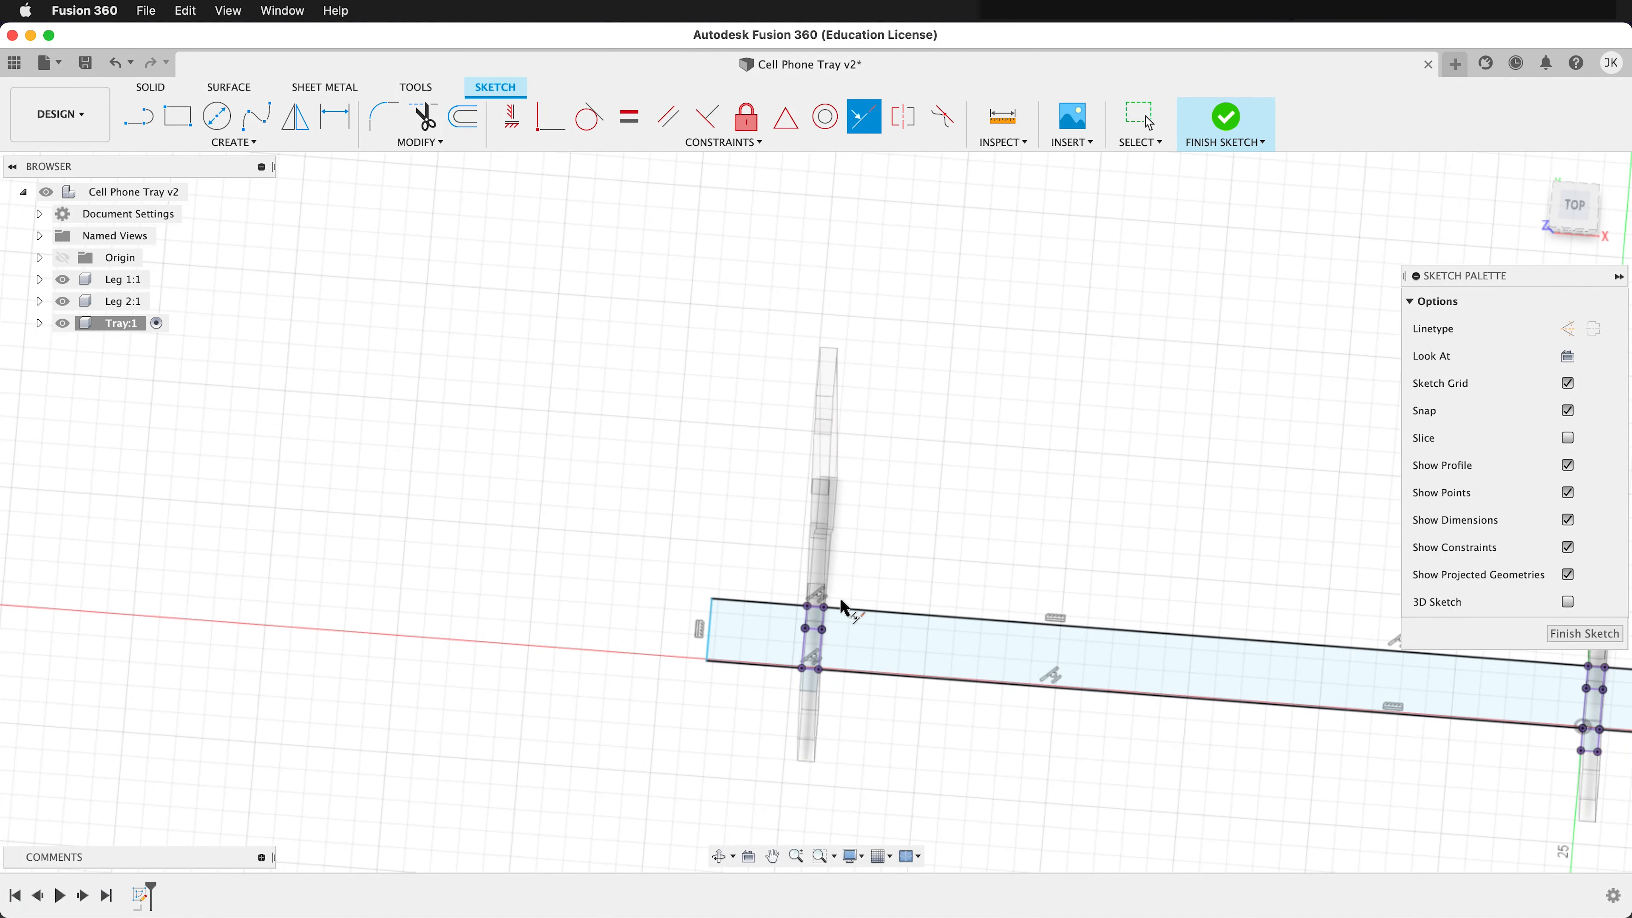
pyautogui.scroll(4, 747, 627)
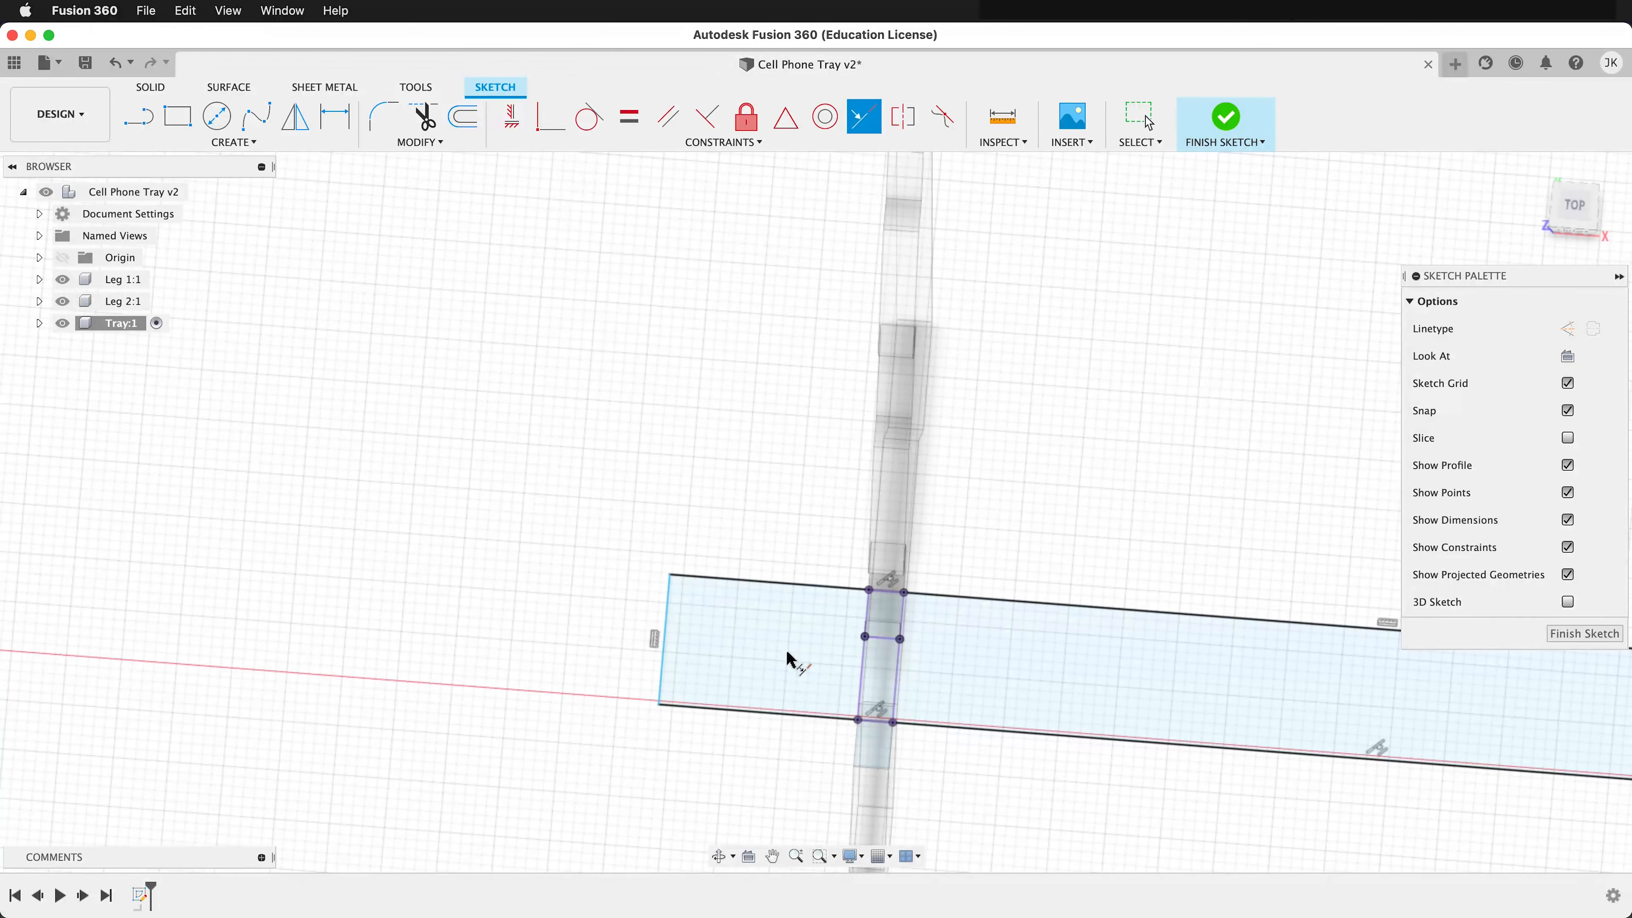
pyautogui.press('d')
pyautogui.scroll(5, 835, 656)
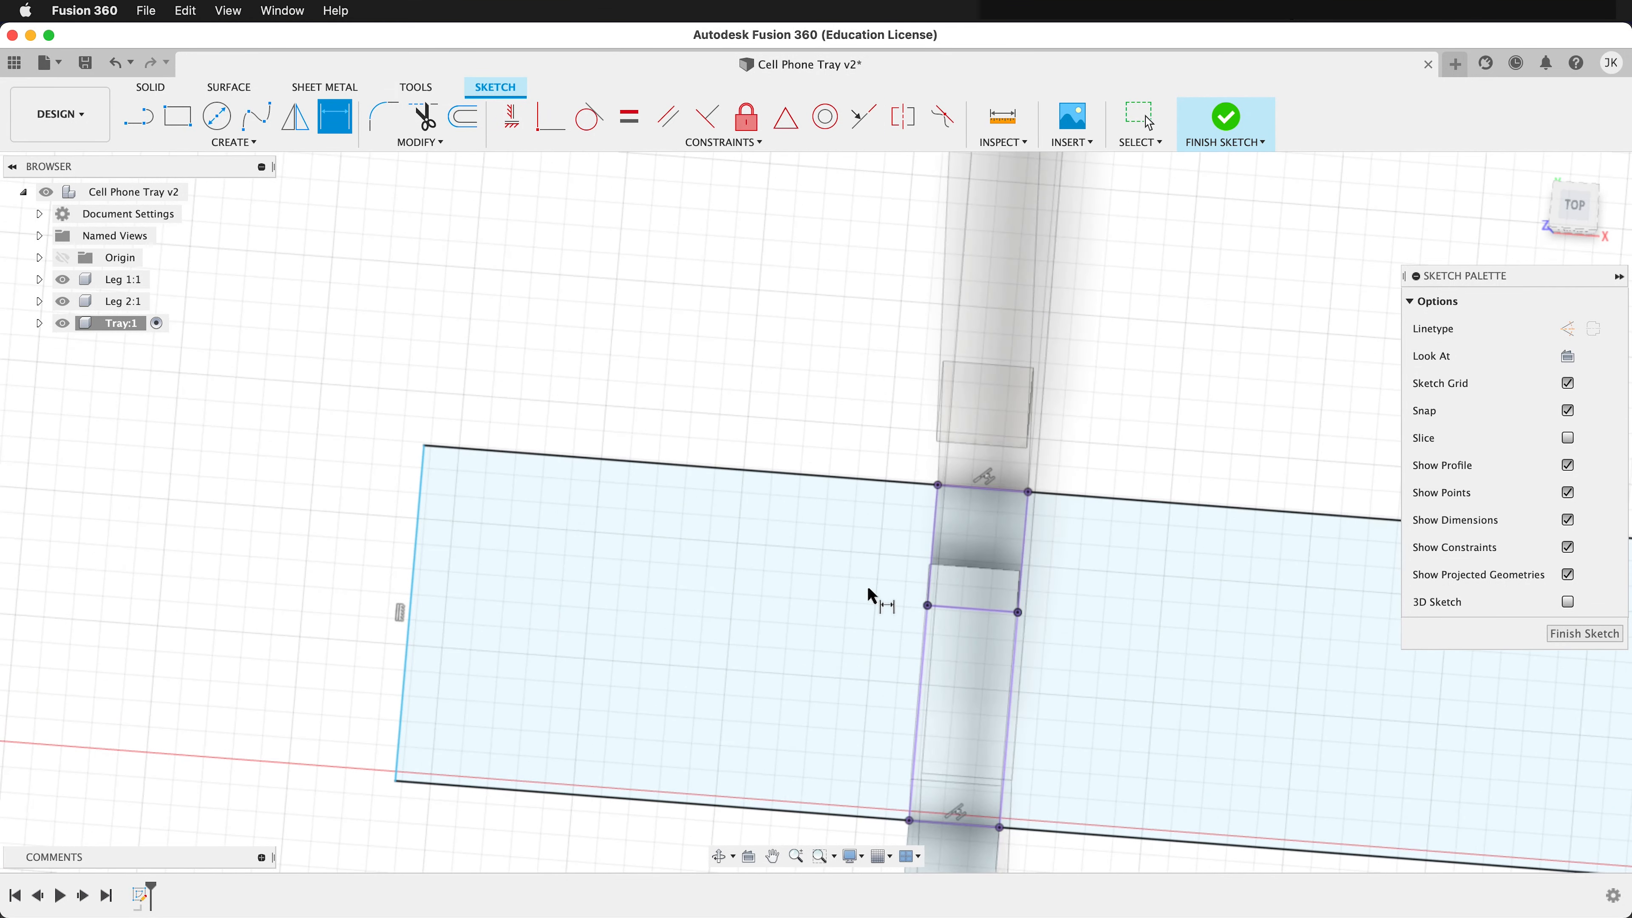
pyautogui.click(928, 656)
pyautogui.click(411, 591)
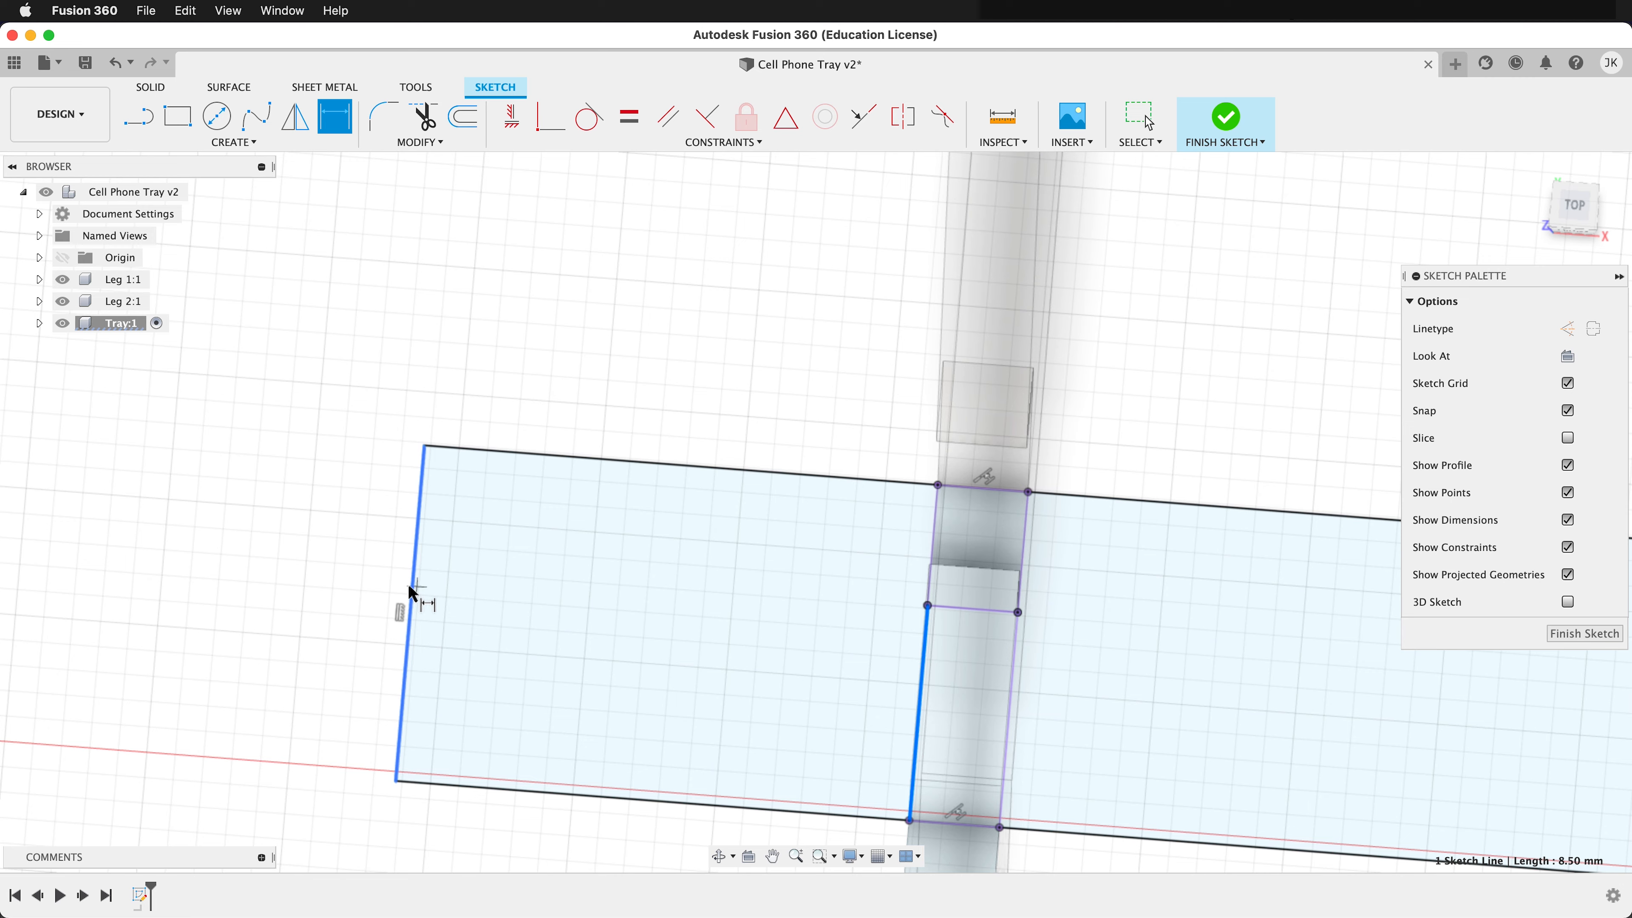
pyautogui.click(639, 392)
pyautogui.write('b')
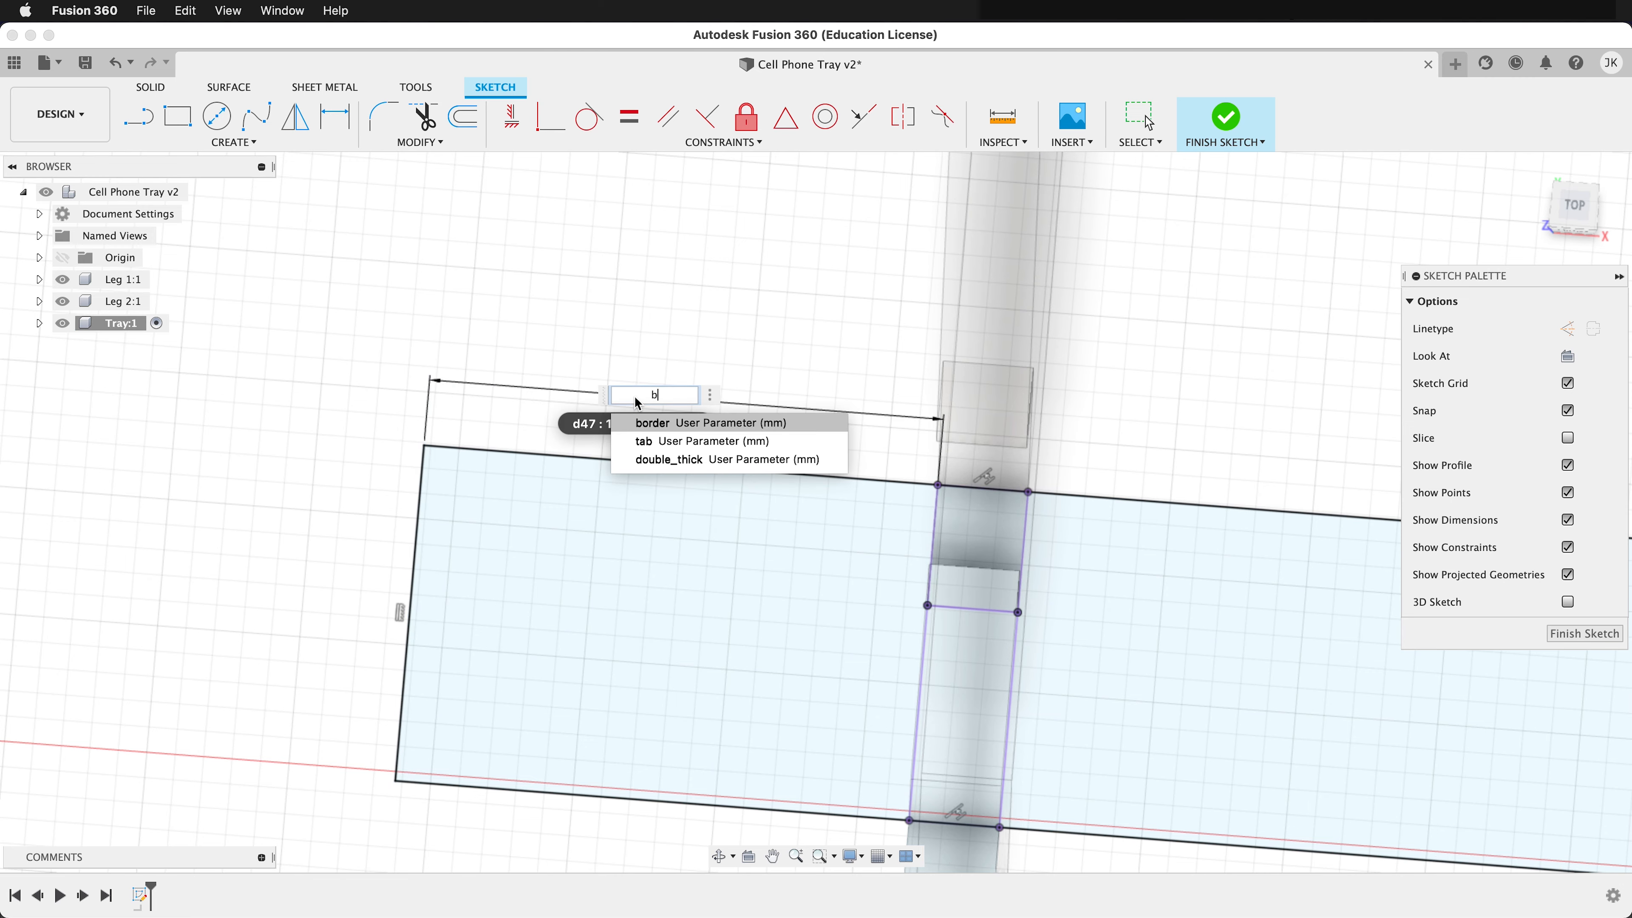
pyautogui.press('Return')
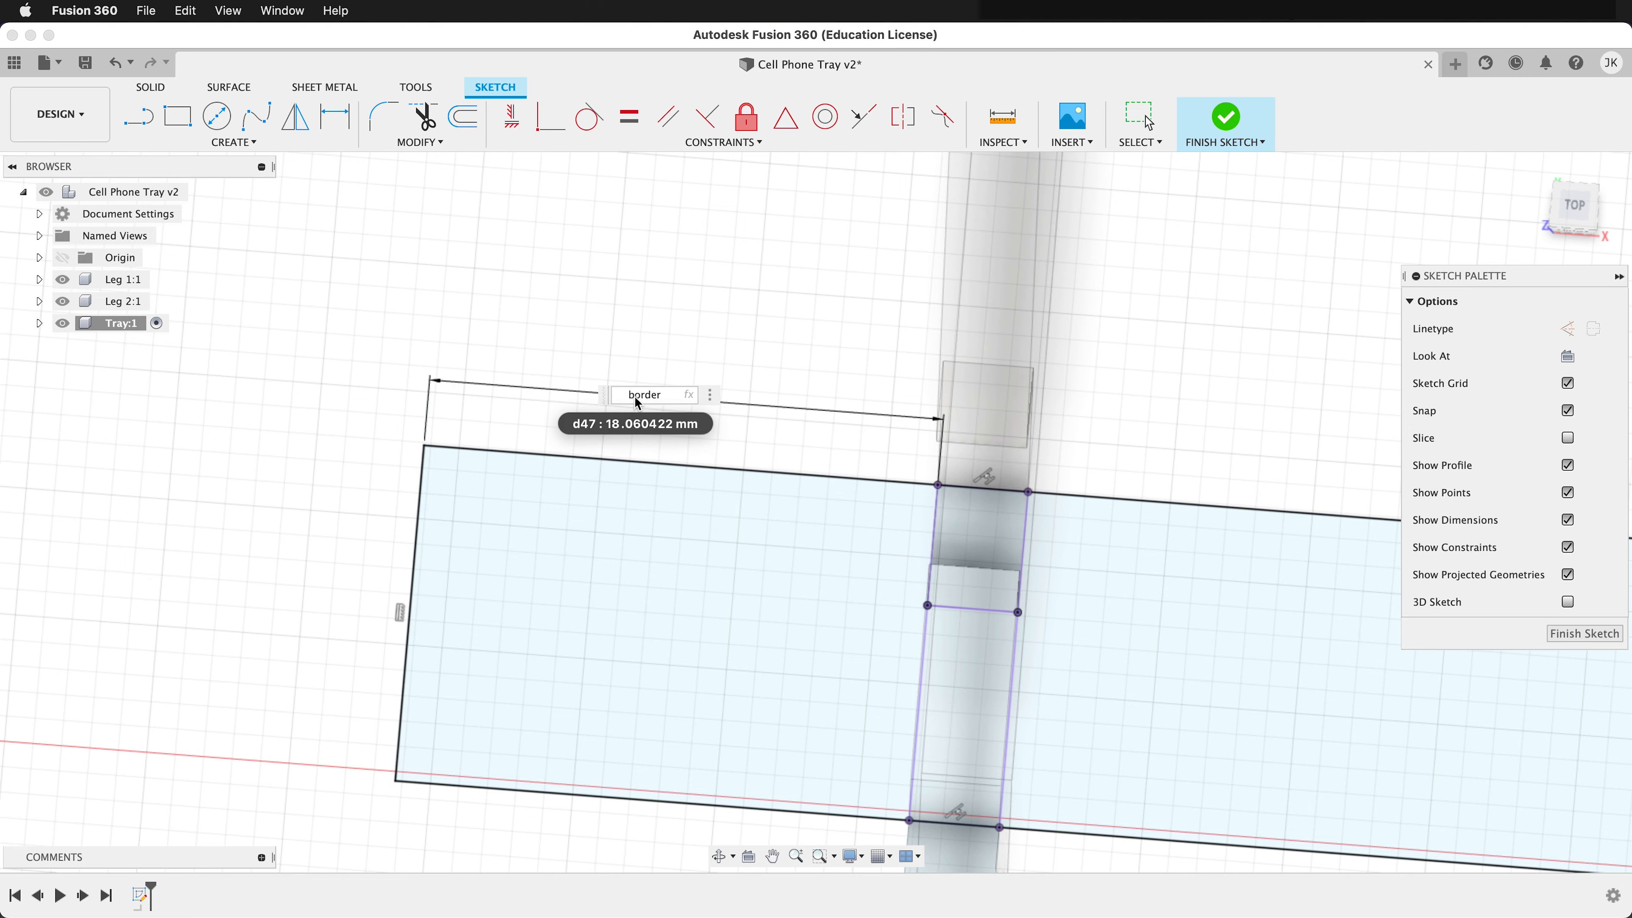
pyautogui.press('Return')
# Dimension the rectangle's other short end from the projected outer edge of the leg at the origin, using the border parameter
pyautogui.scroll(-10, 553, 520)
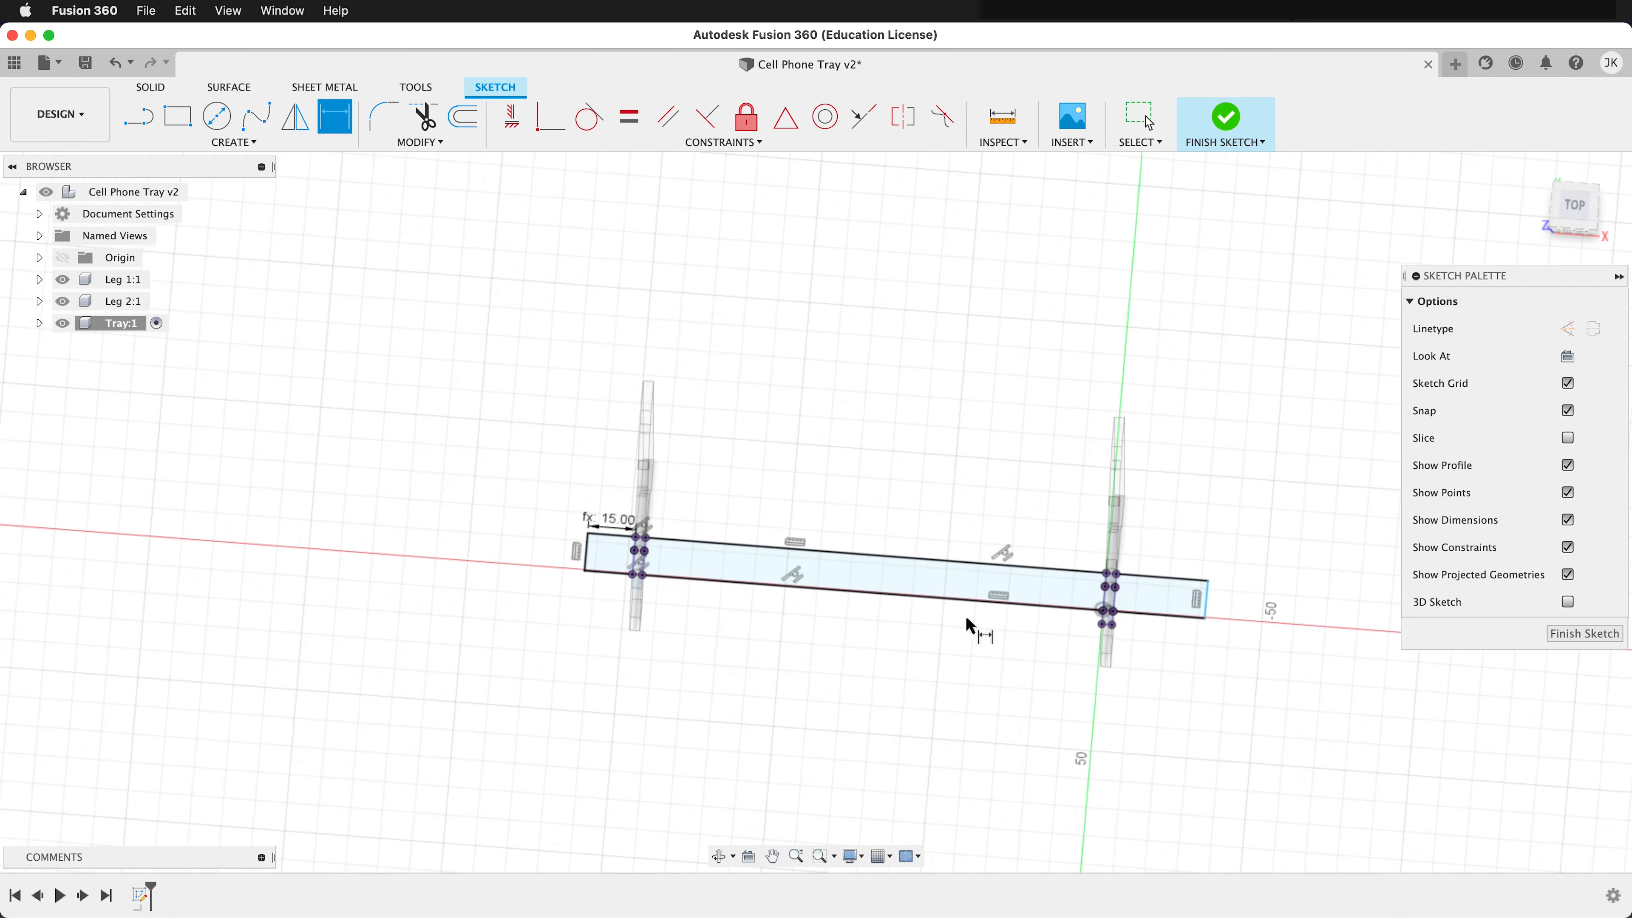
pyautogui.scroll(8, 1151, 601)
pyautogui.click(827, 584)
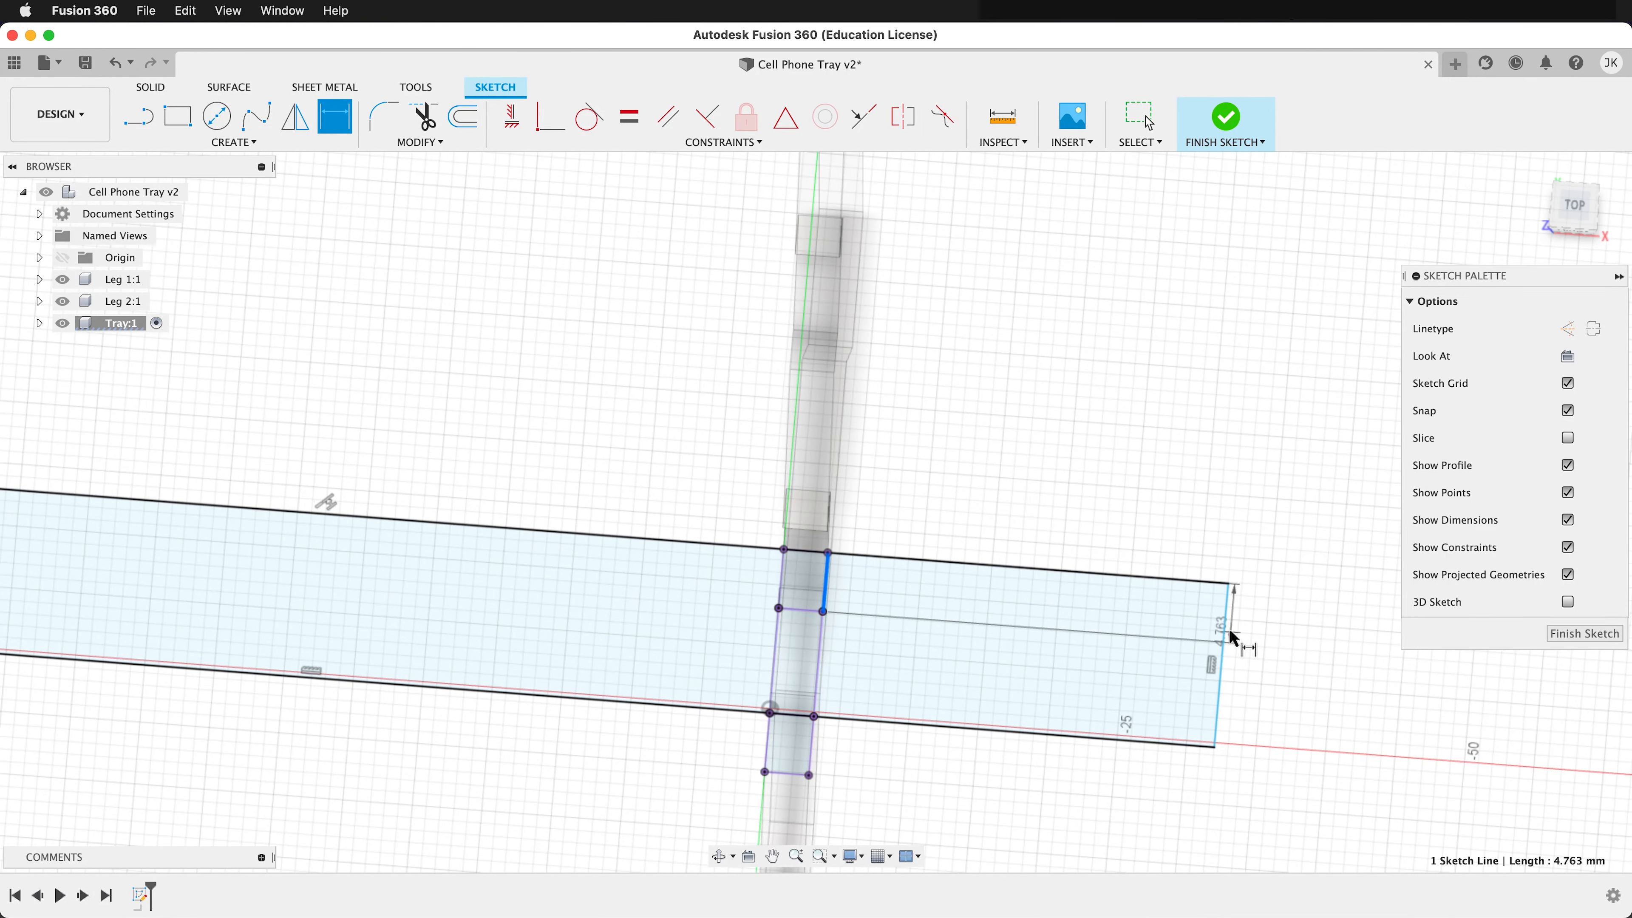
pyautogui.click(1225, 645)
pyautogui.click(1025, 513)
pyautogui.write('border')
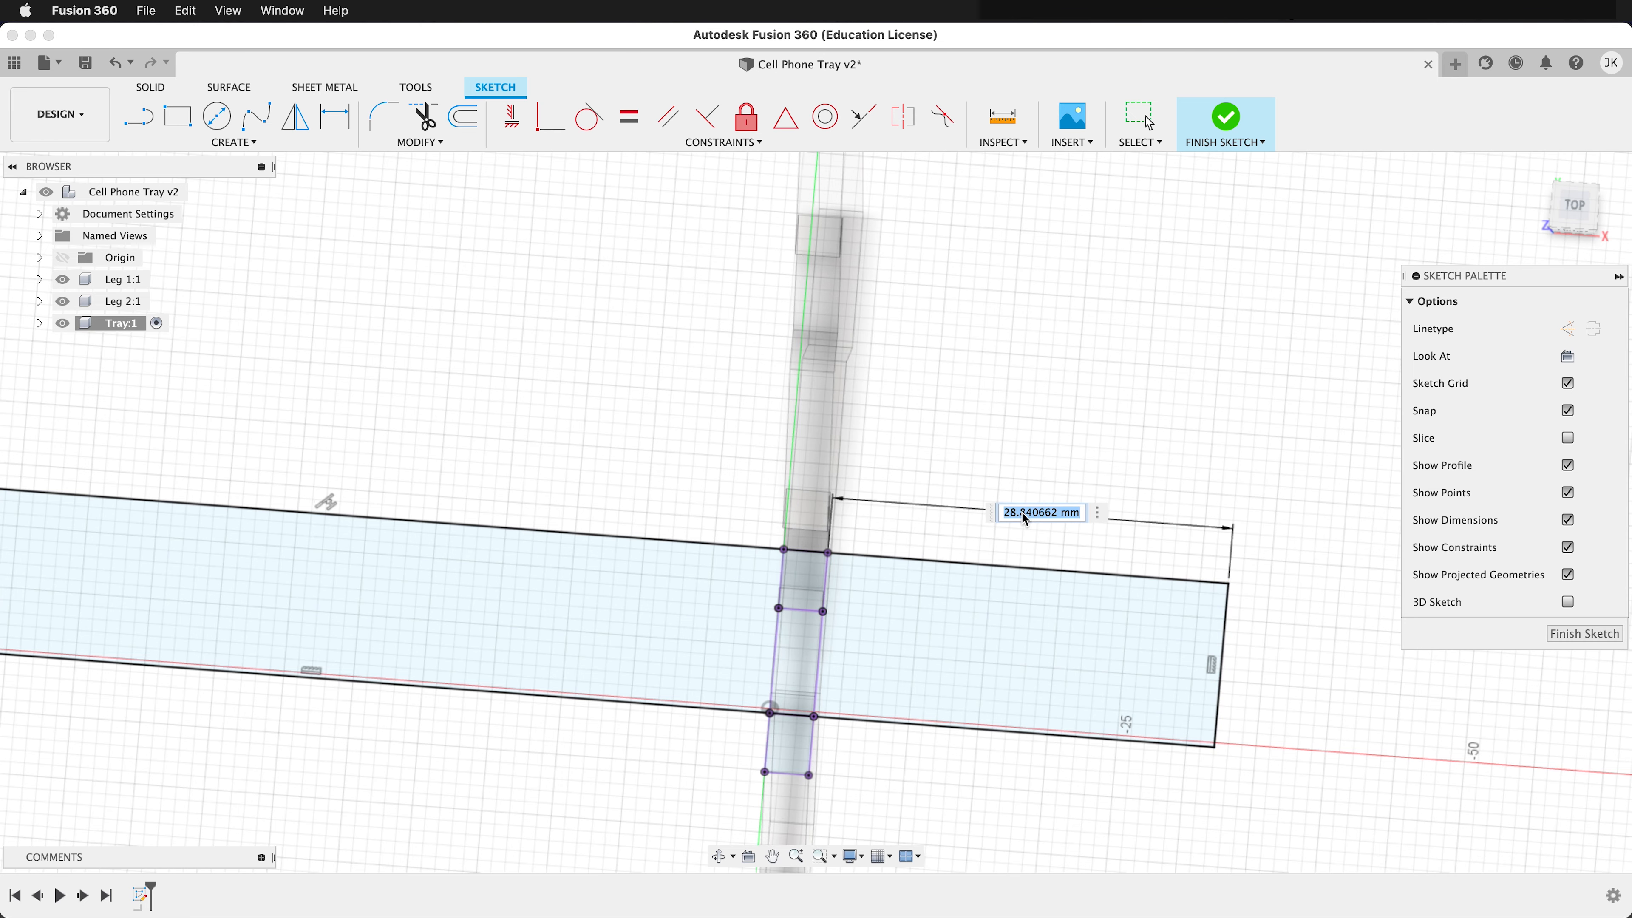
pyautogui.press('Return')
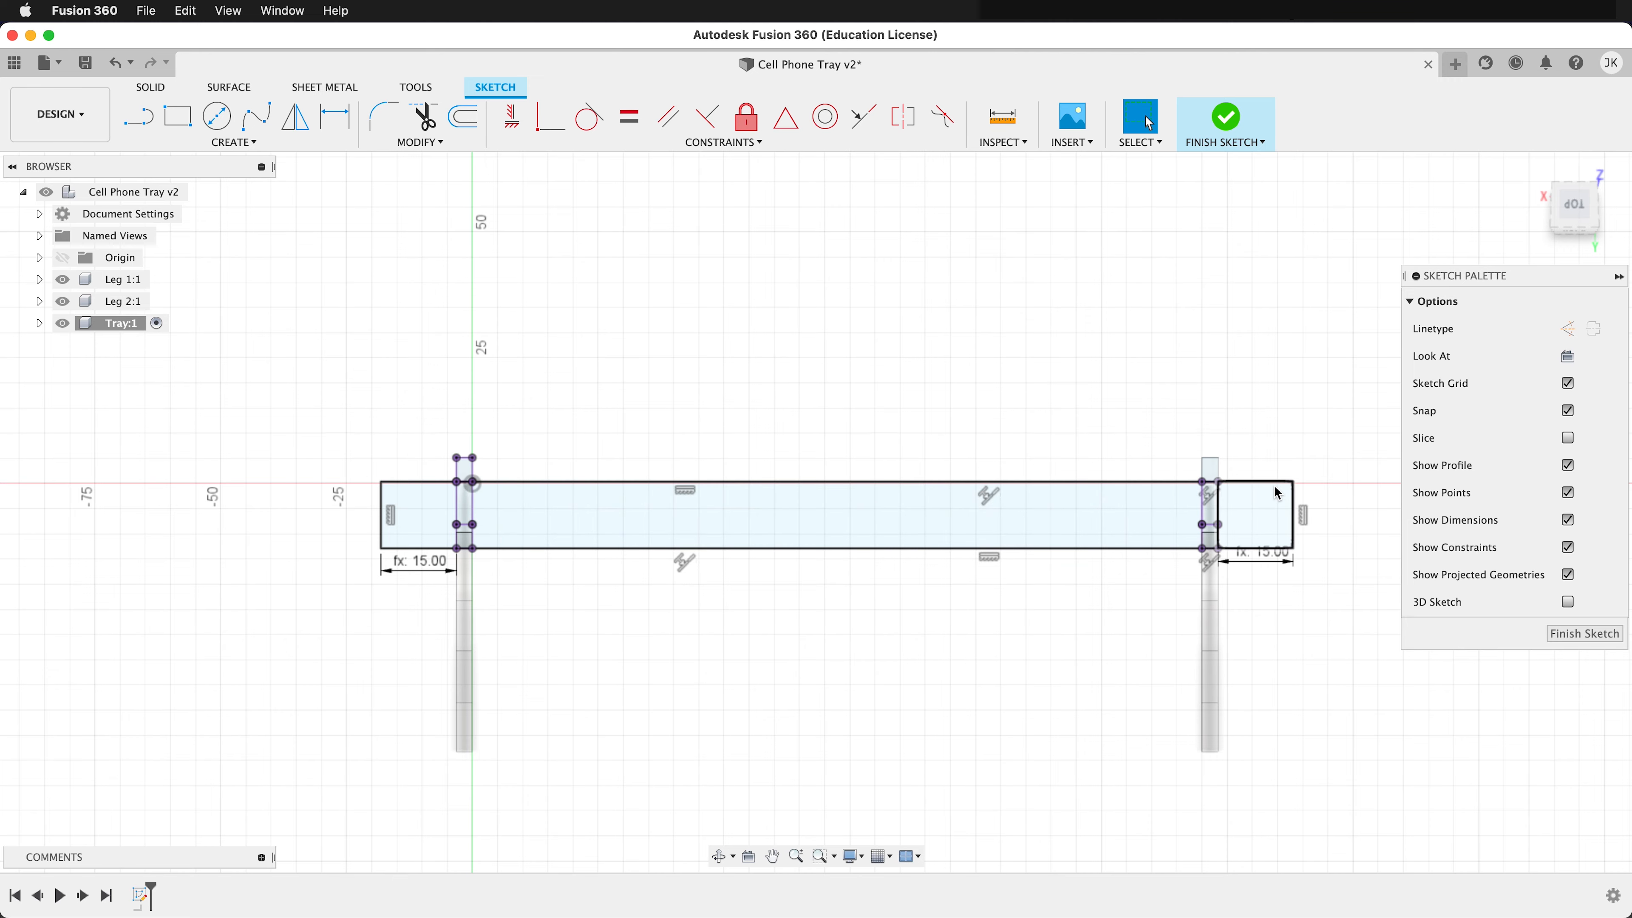
# Replace the collinear constraint by making that long edge coincident with the outermost projected corner beyond the tab, and finish the sketch
pyautogui.scroll(3, 1274, 491)
pyautogui.scroll(3, 1216, 482)
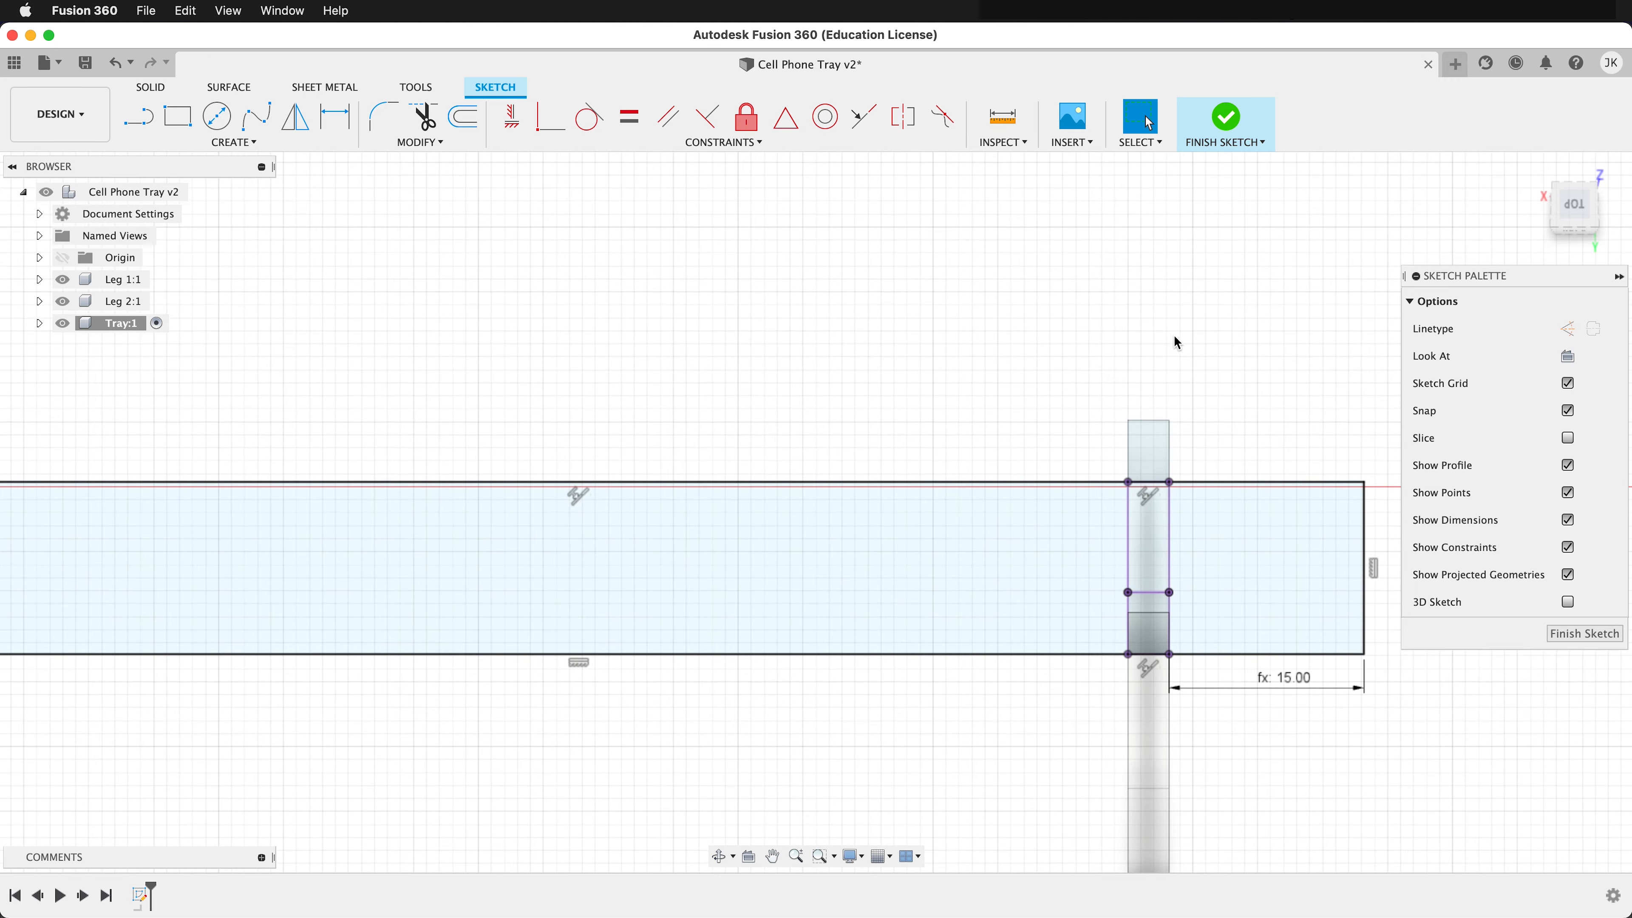
pyautogui.scroll(3, 1177, 342)
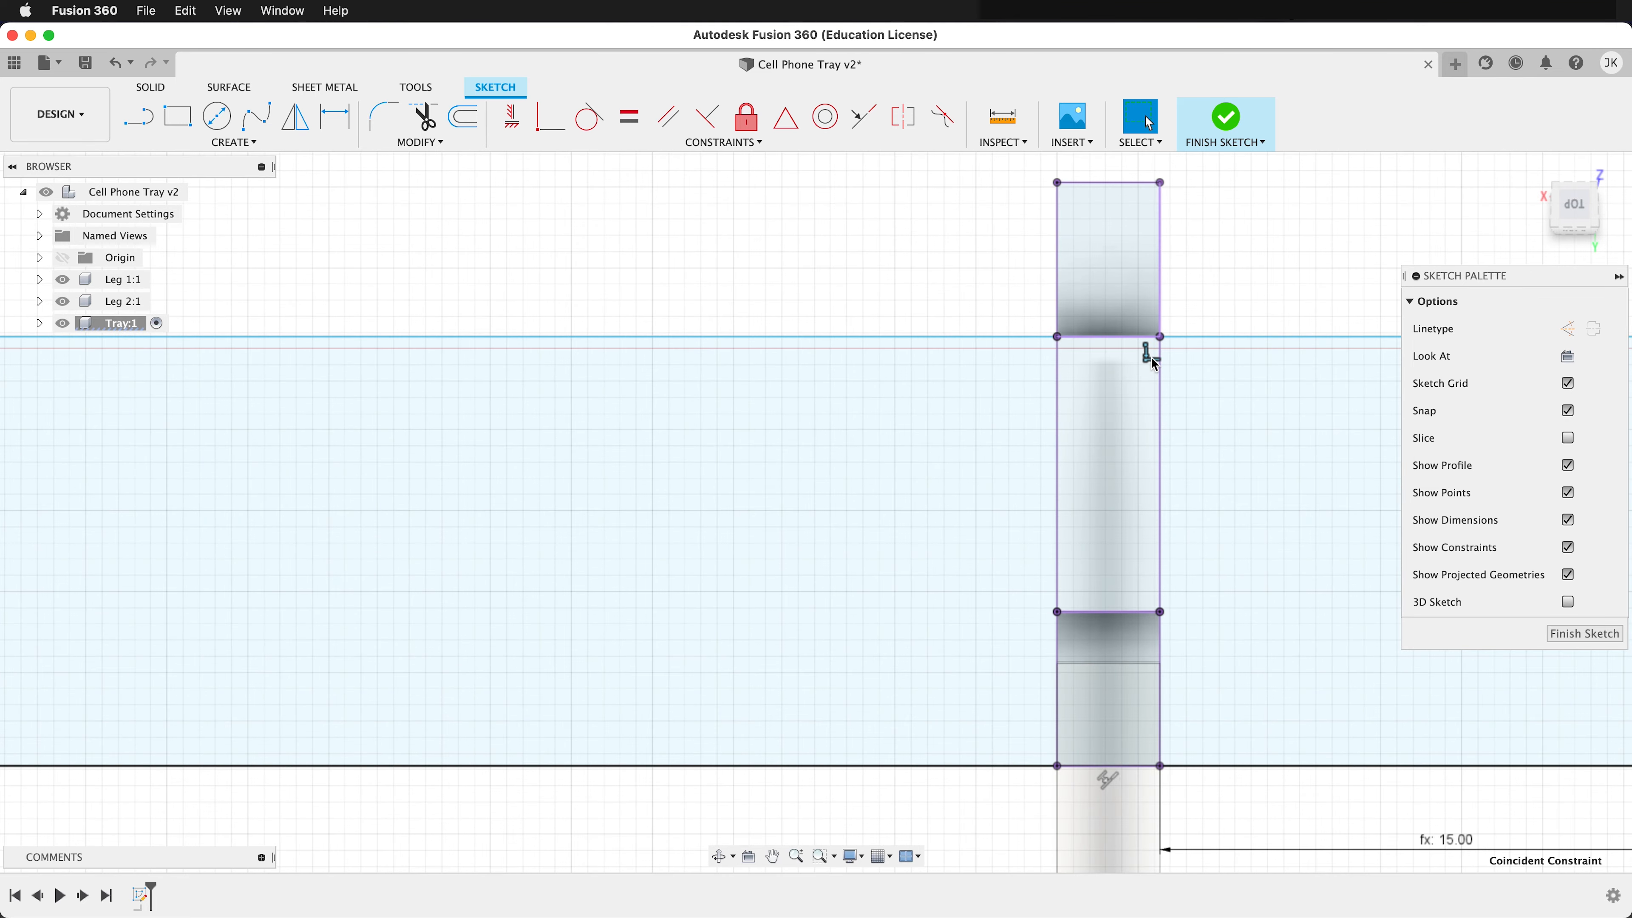
pyautogui.scroll(-6, 1194, 341)
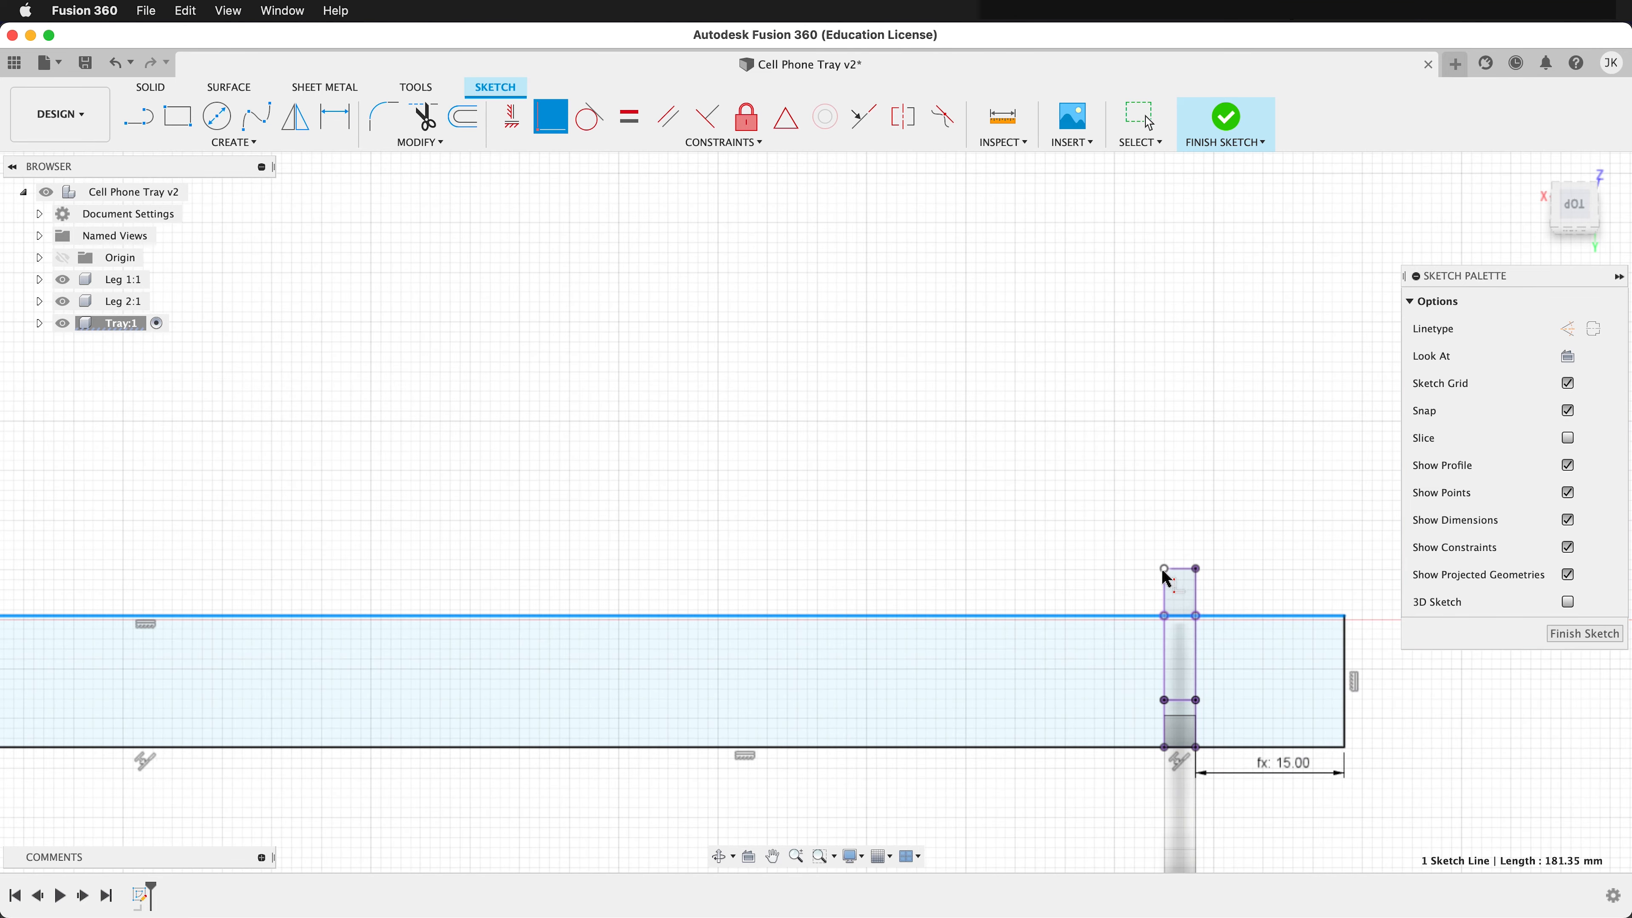
pyautogui.click(1585, 634)
# Extrude all the tray profiles except the two tab slots 3.175 mm as a new body
pyautogui.moveTo(463, 696)
pyautogui.keyDown('shift'); pyautogui.mouseDown(button='middle')
pyautogui.moveTo(687, 643)
pyautogui.moveTo(803, 486)
pyautogui.mouseUp(button='middle'); pyautogui.keyUp('shift')
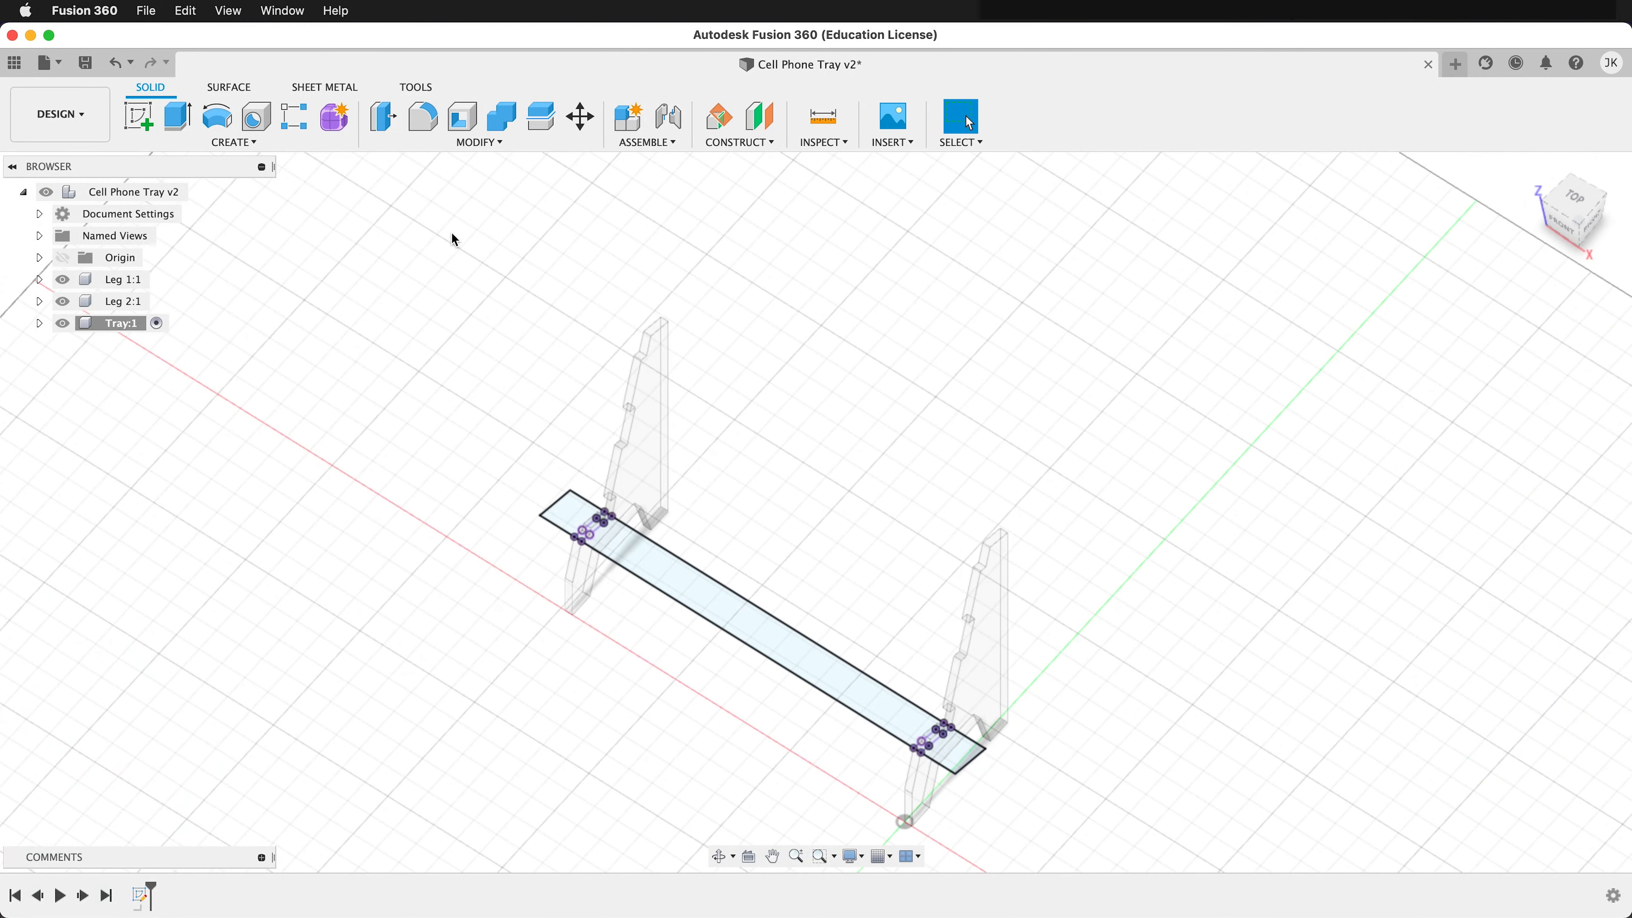
pyautogui.click(178, 116)
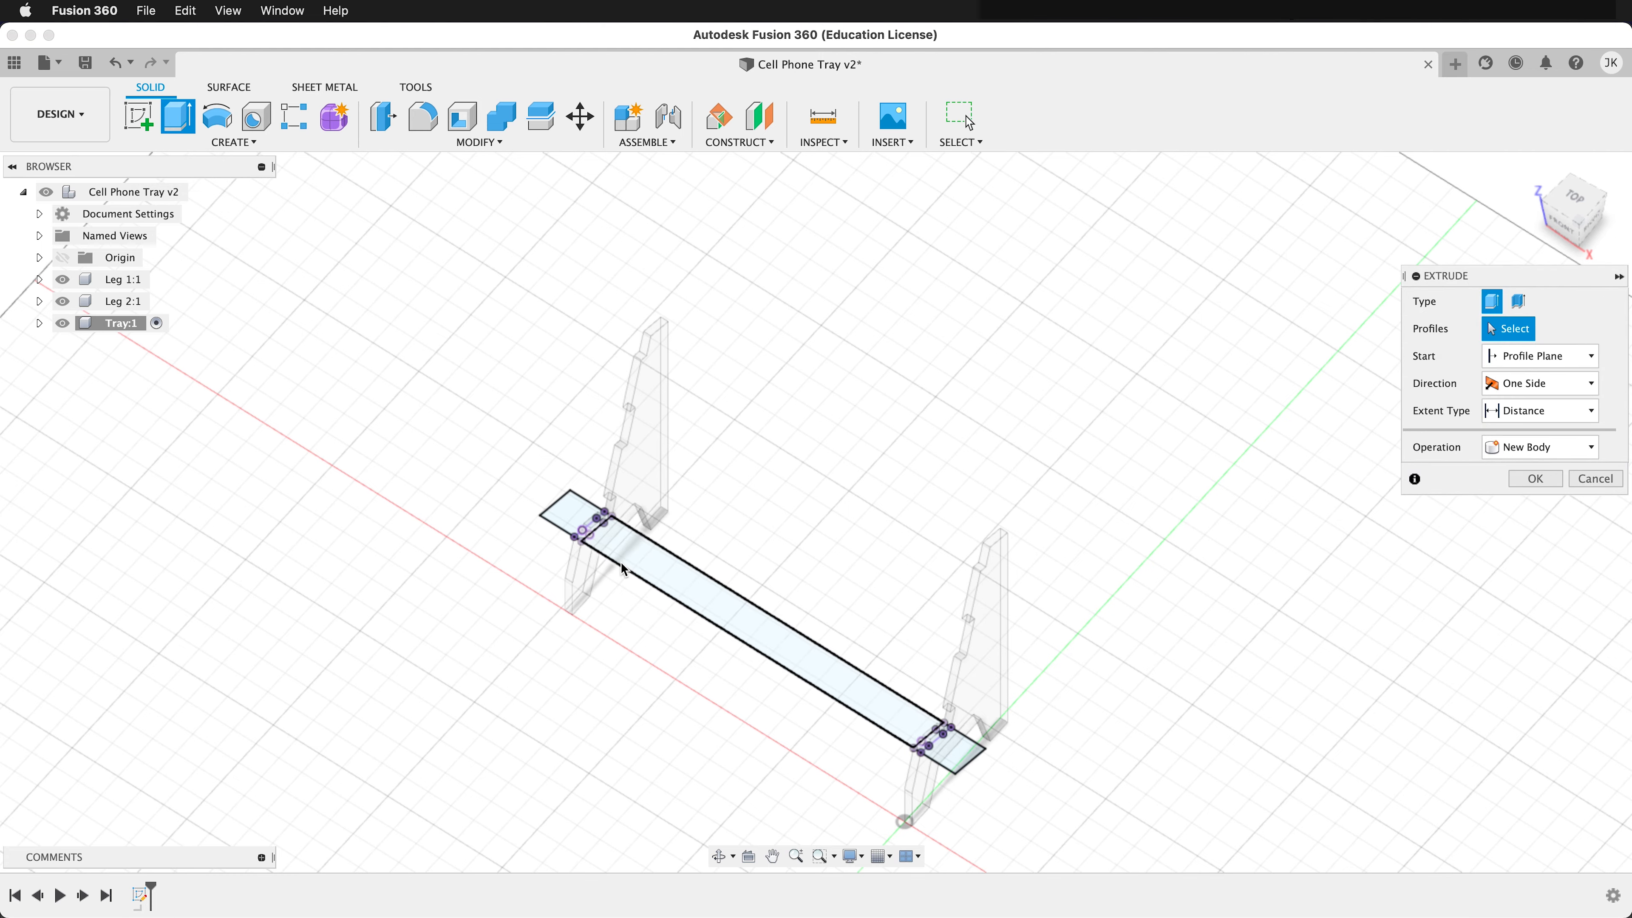
pyautogui.scroll(6, 620, 562)
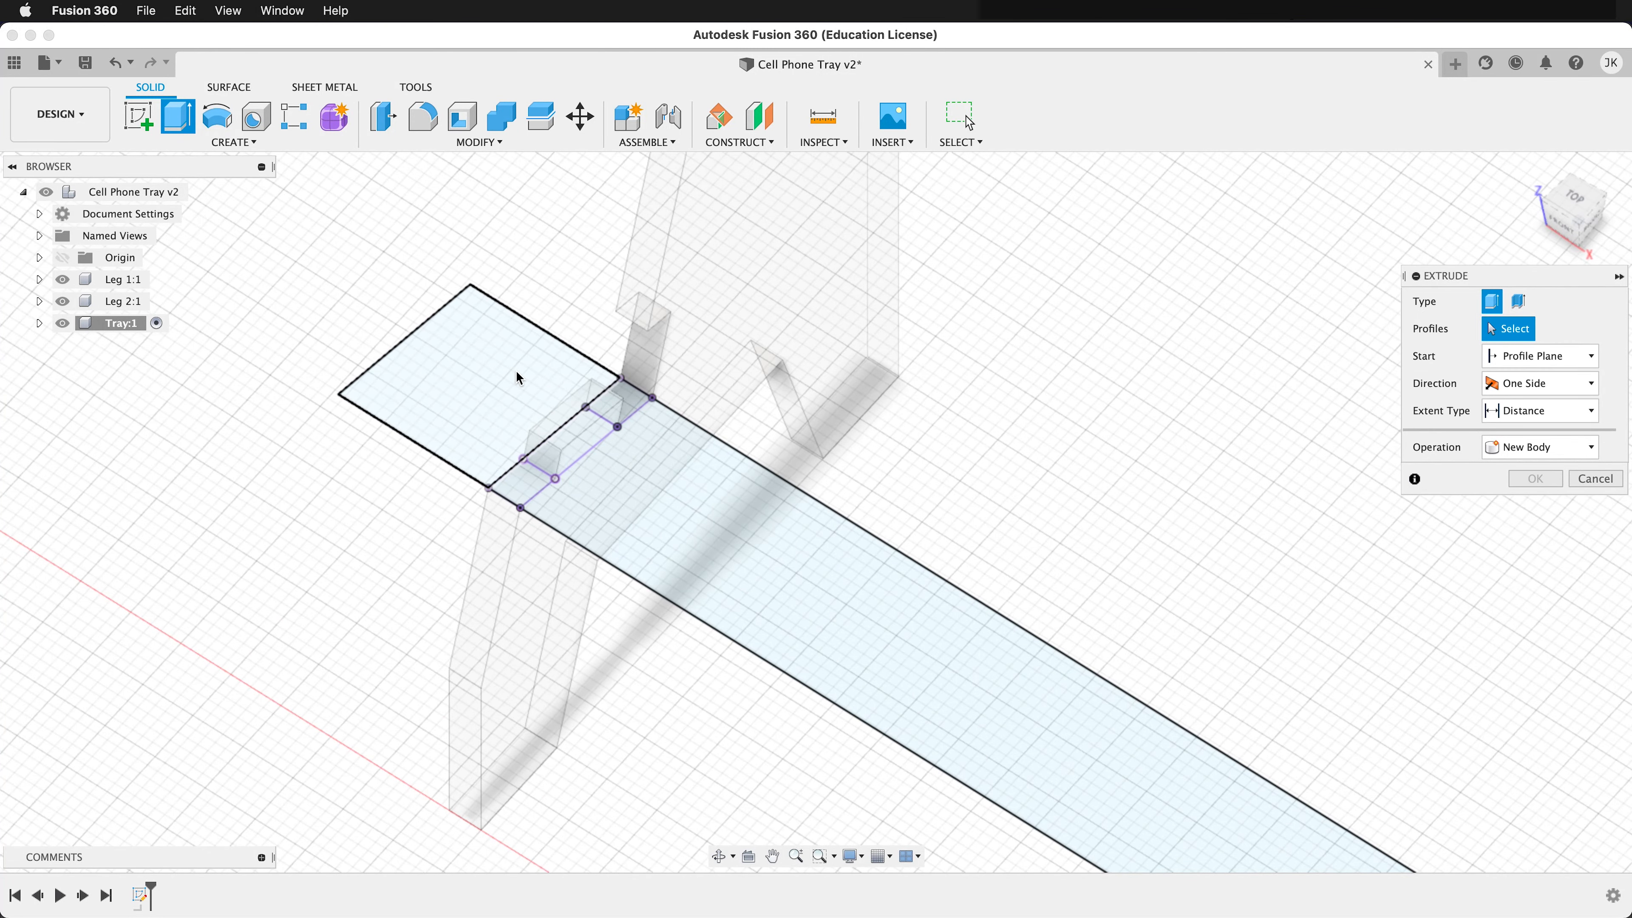
pyautogui.click(482, 379)
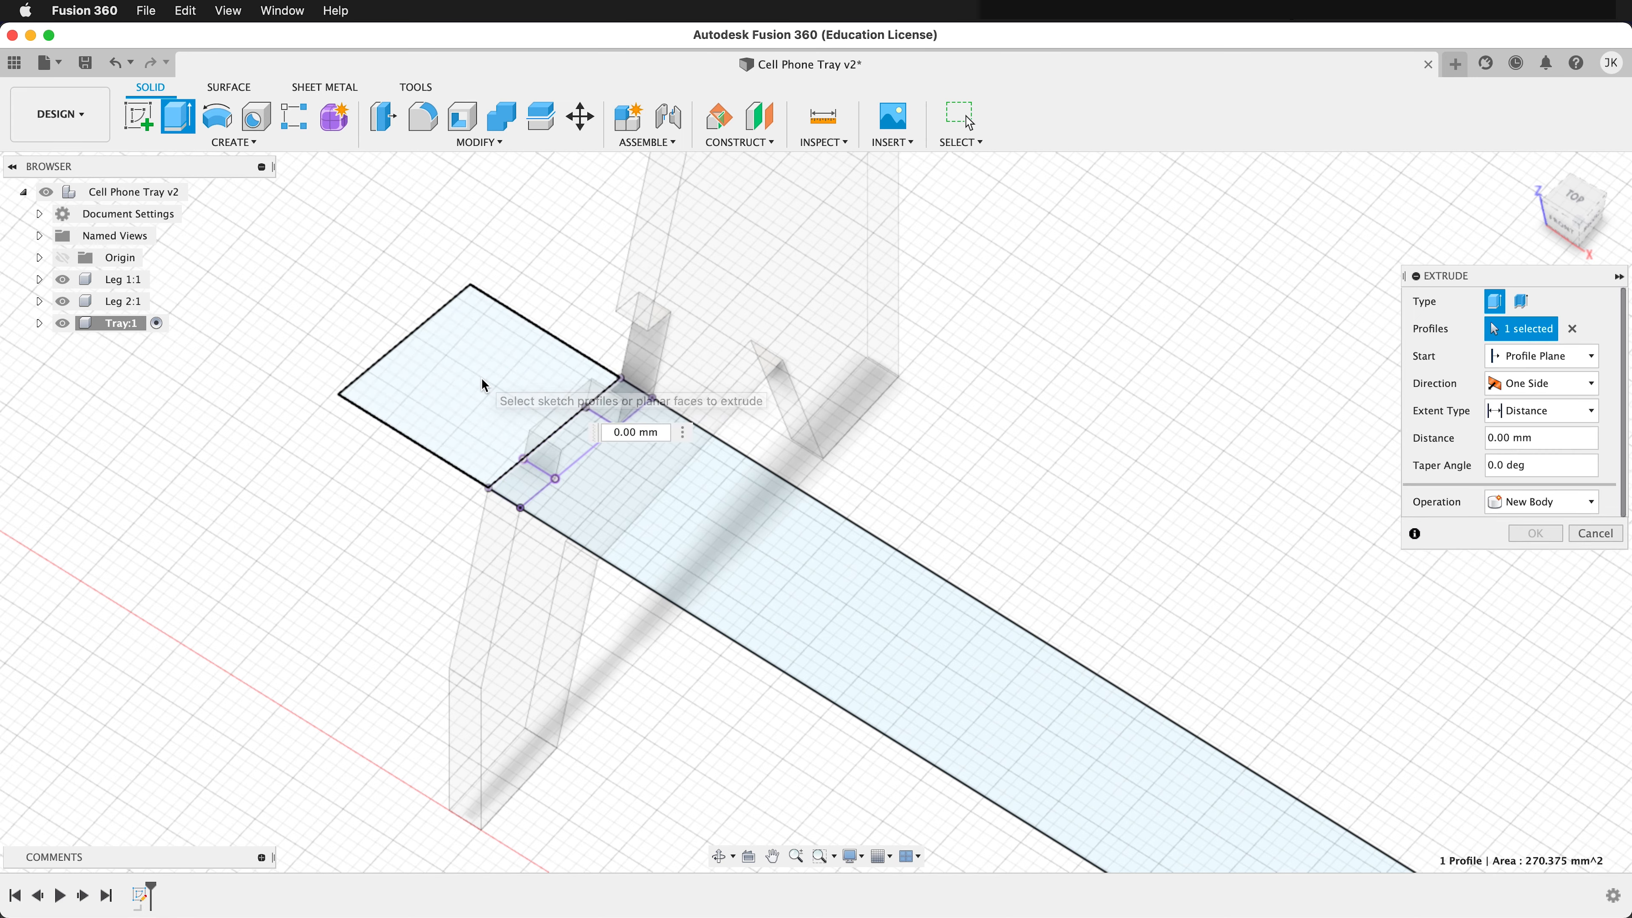
pyautogui.click(483, 384)
pyautogui.write('3.175')
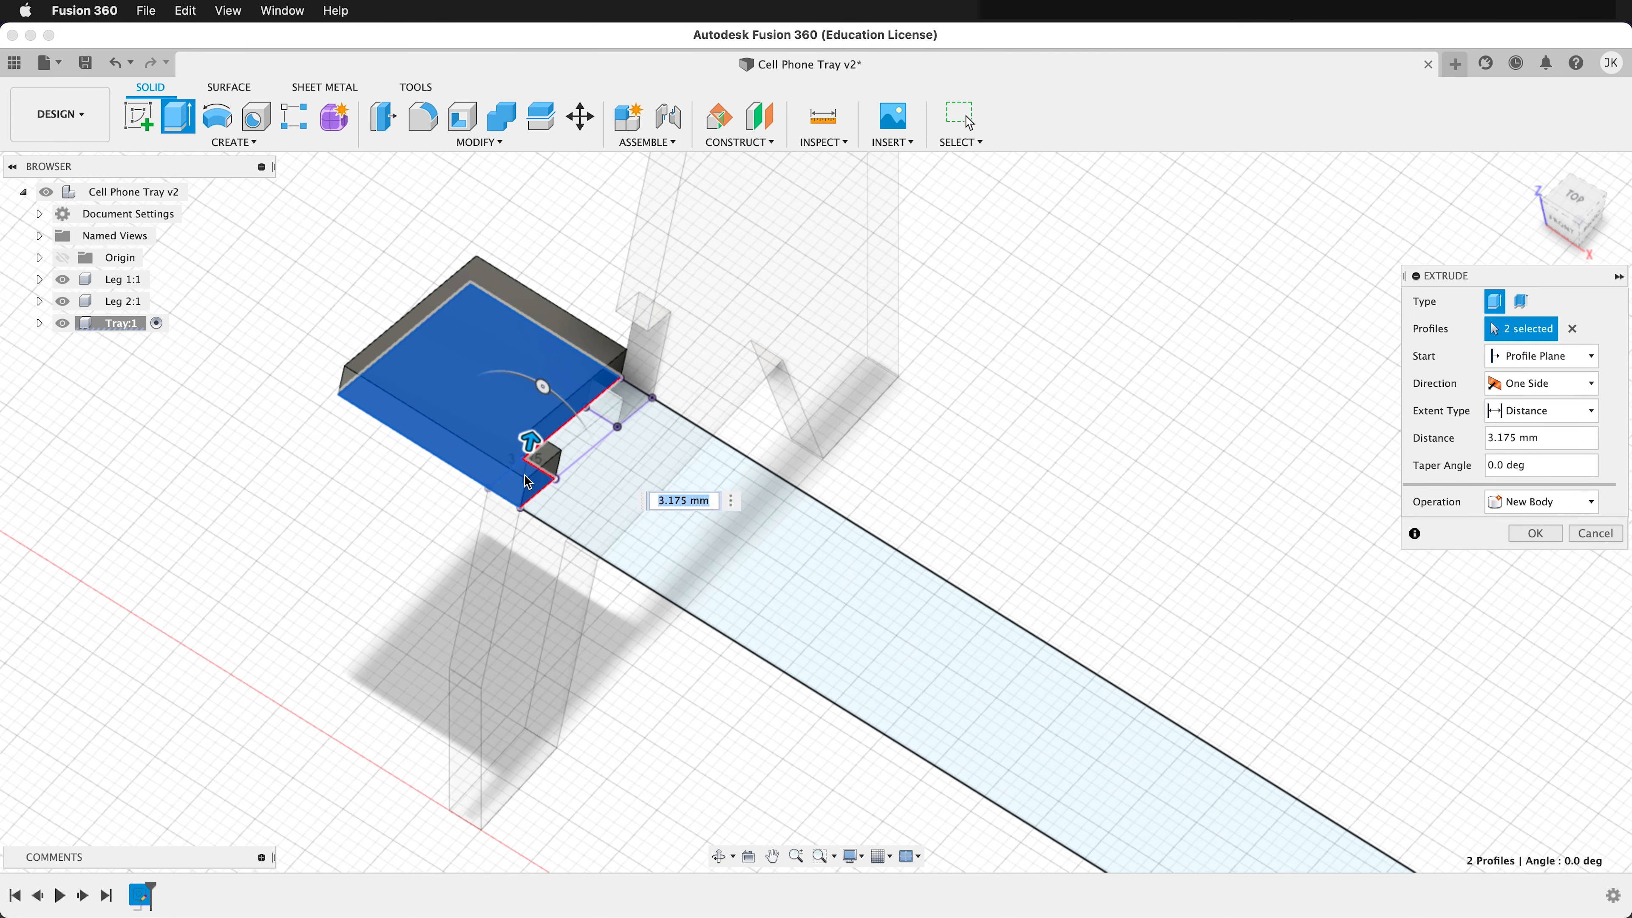
pyautogui.click(618, 394)
pyautogui.click(720, 501)
pyautogui.scroll(-5, 771, 508)
pyautogui.scroll(8, 1086, 707)
pyautogui.click(845, 691)
pyautogui.click(995, 566)
pyautogui.click(1079, 730)
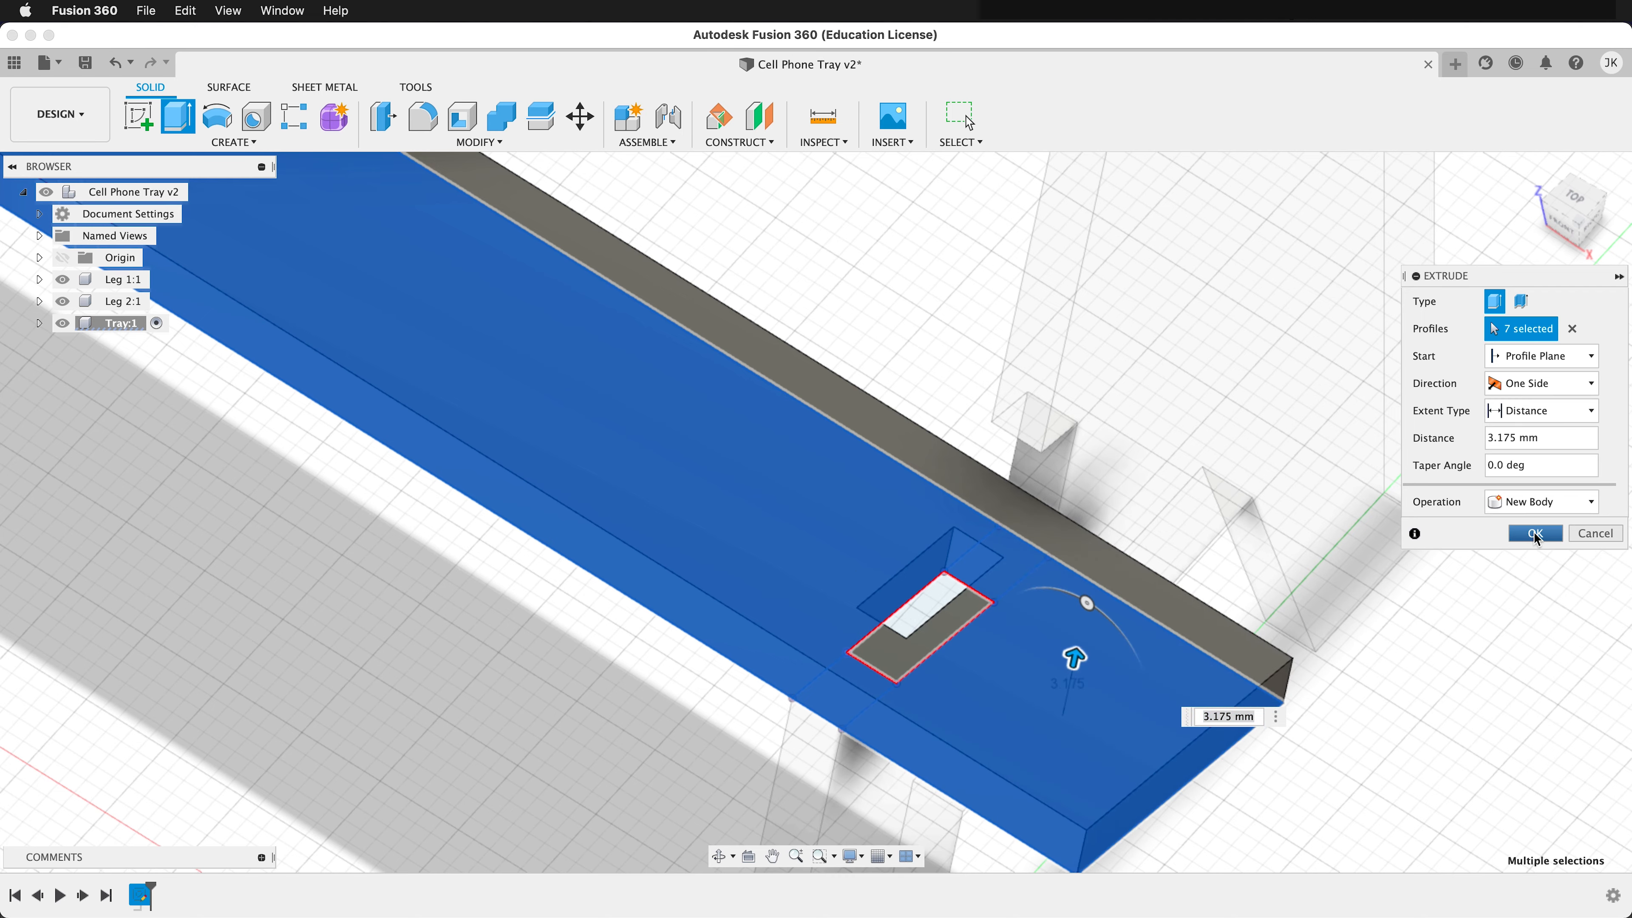
pyautogui.press('Return')
# Create and activate an internal standard component named Top under the root assembly
pyautogui.scroll(-10, 904, 521)
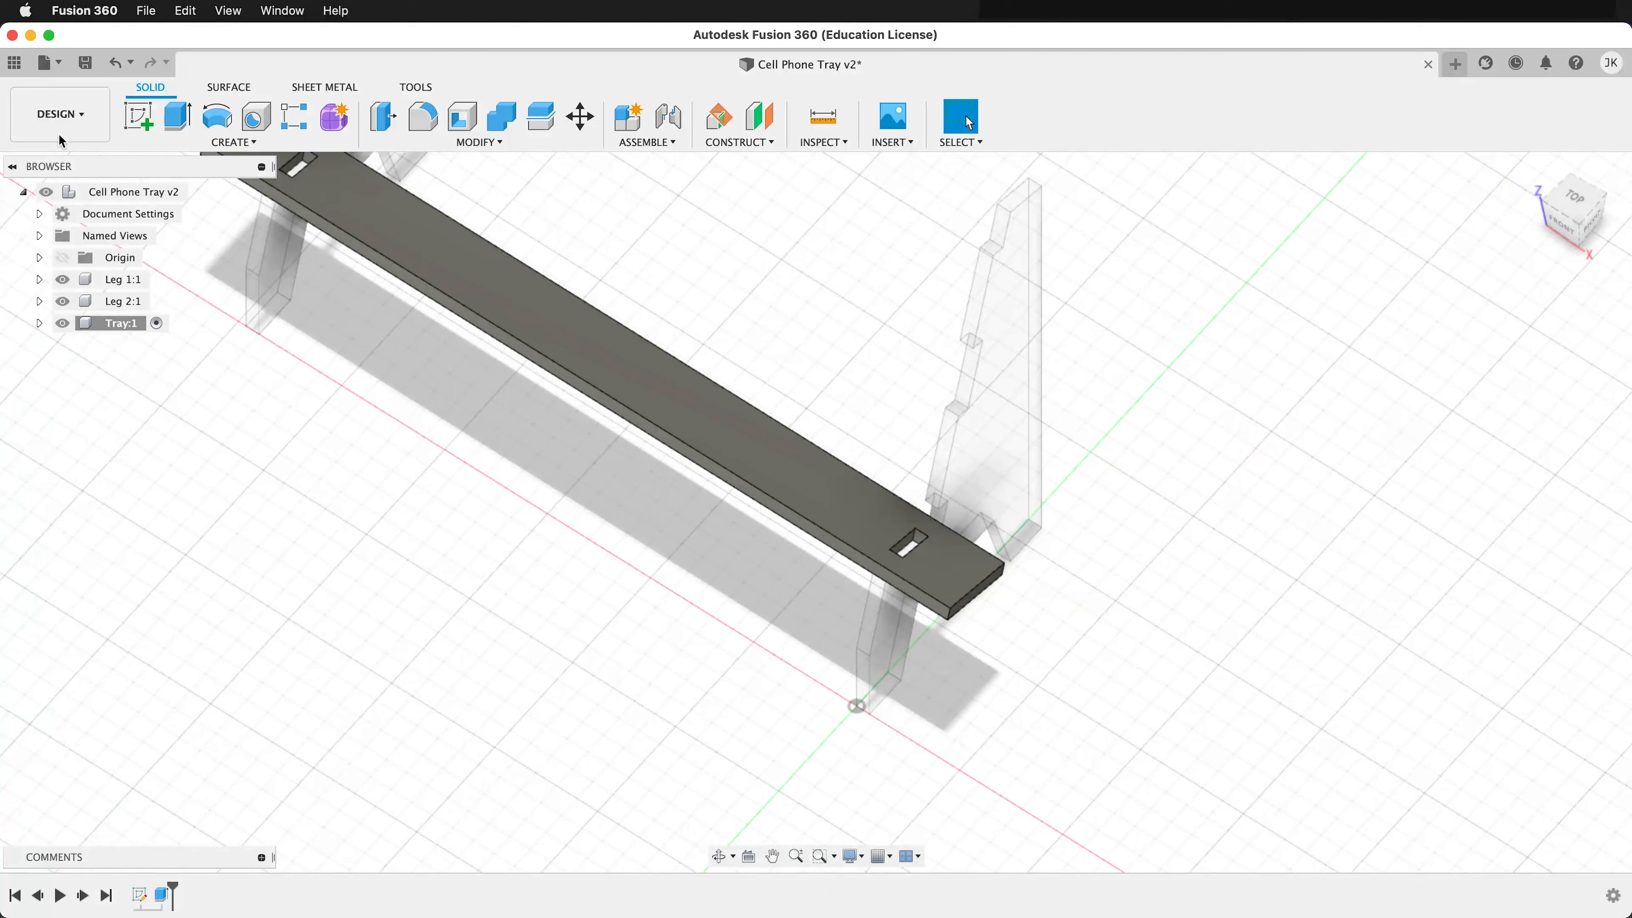
pyautogui.scroll(-3, 373, 468)
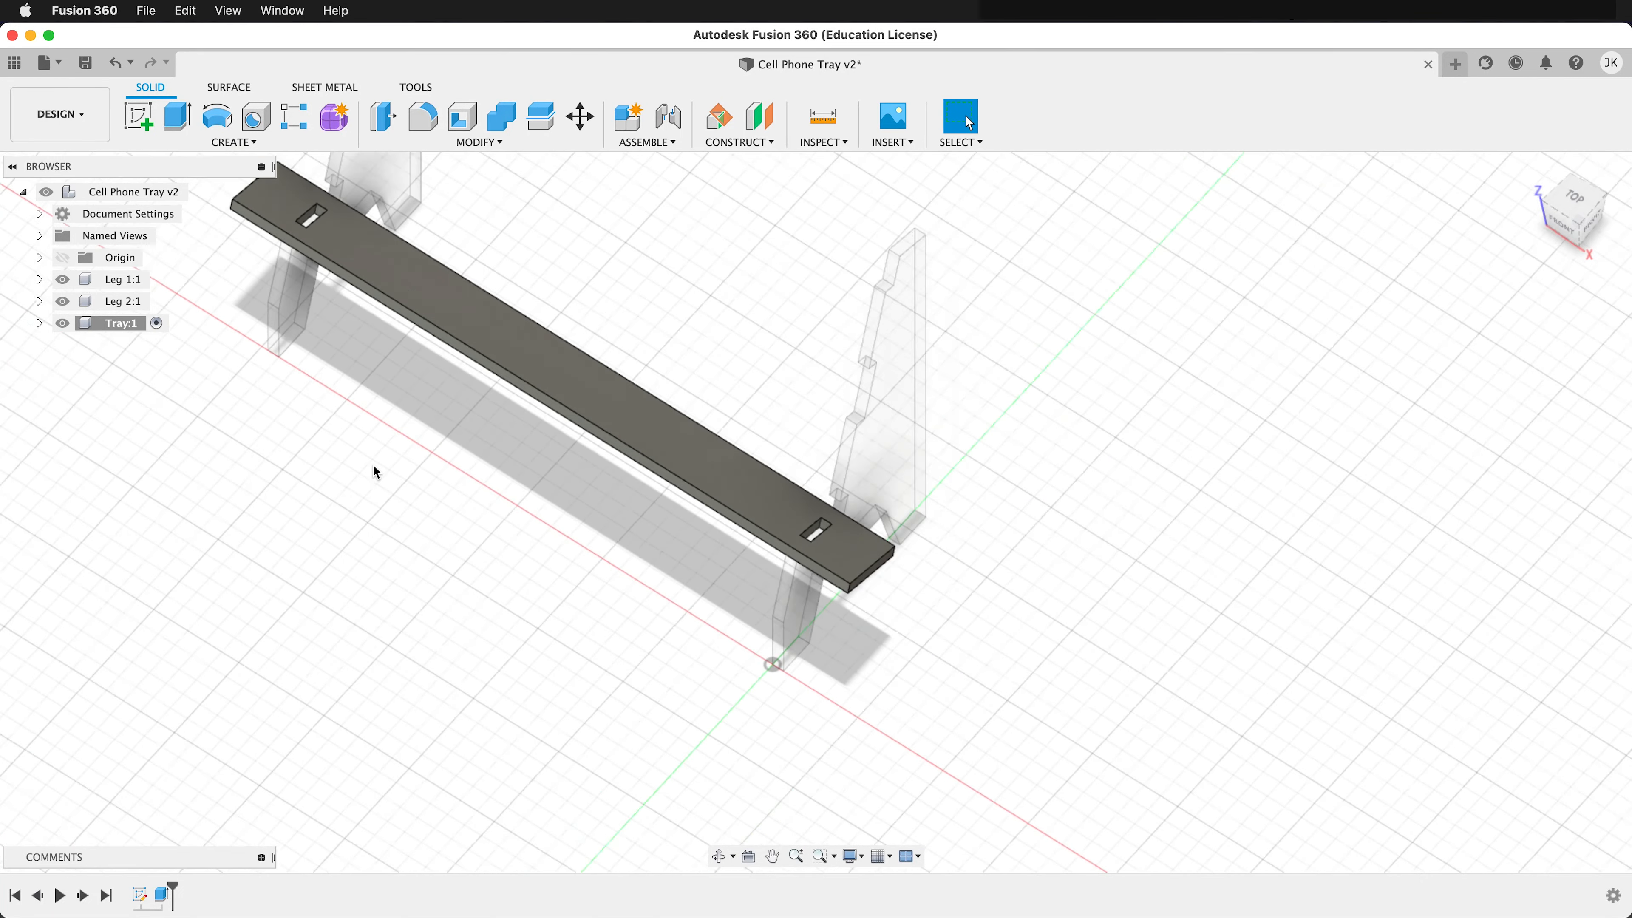
pyautogui.rightClick(106, 199)
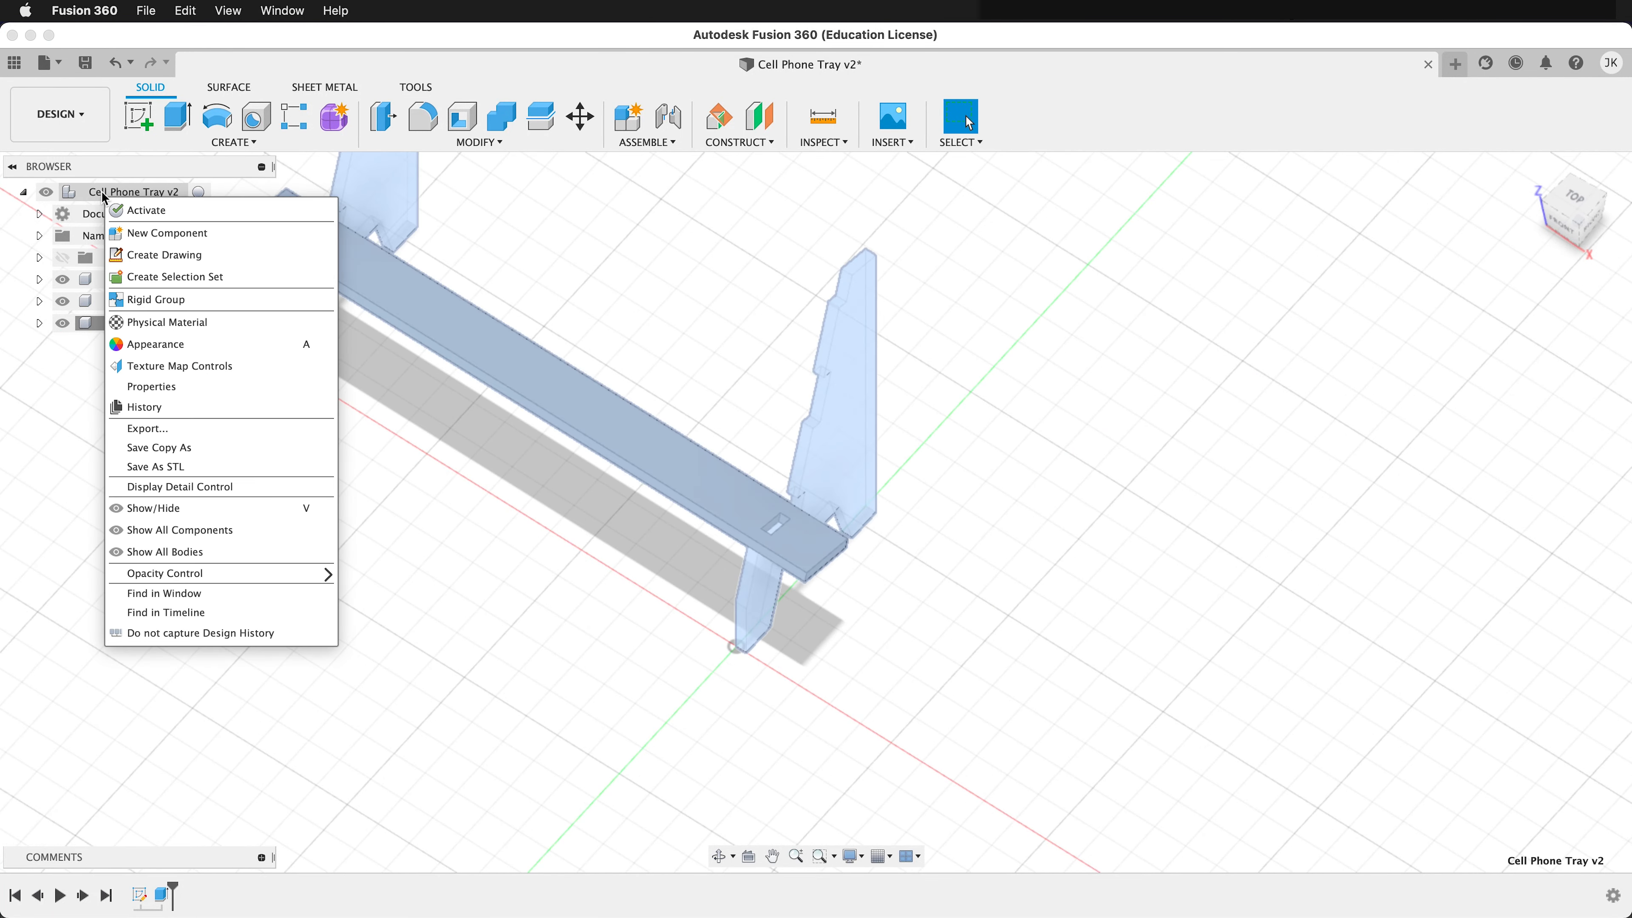
pyautogui.click(124, 233)
pyautogui.doubleClick(1395, 389)
pyautogui.press('Return')
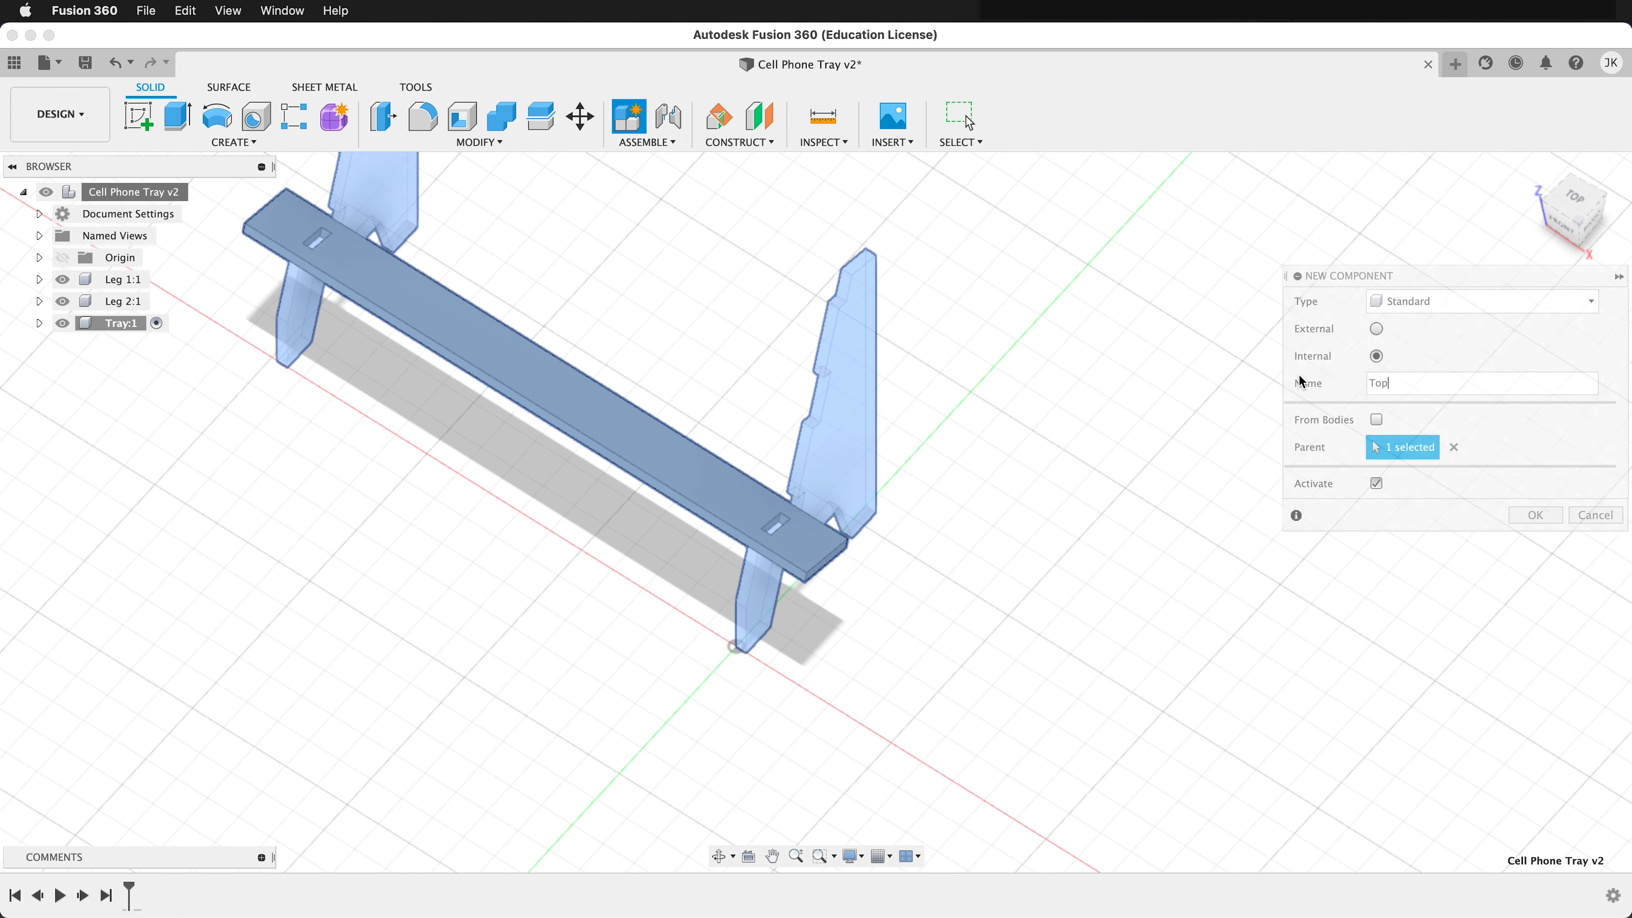
# Start a sketch in the Top component on the uppermost narrow front face of the leg at the origin
pyautogui.keyDown('shift'); pyautogui.moveTo(850, 592); pyautogui.dragTo(873, 581, button='middle'); pyautogui.keyUp('shift')
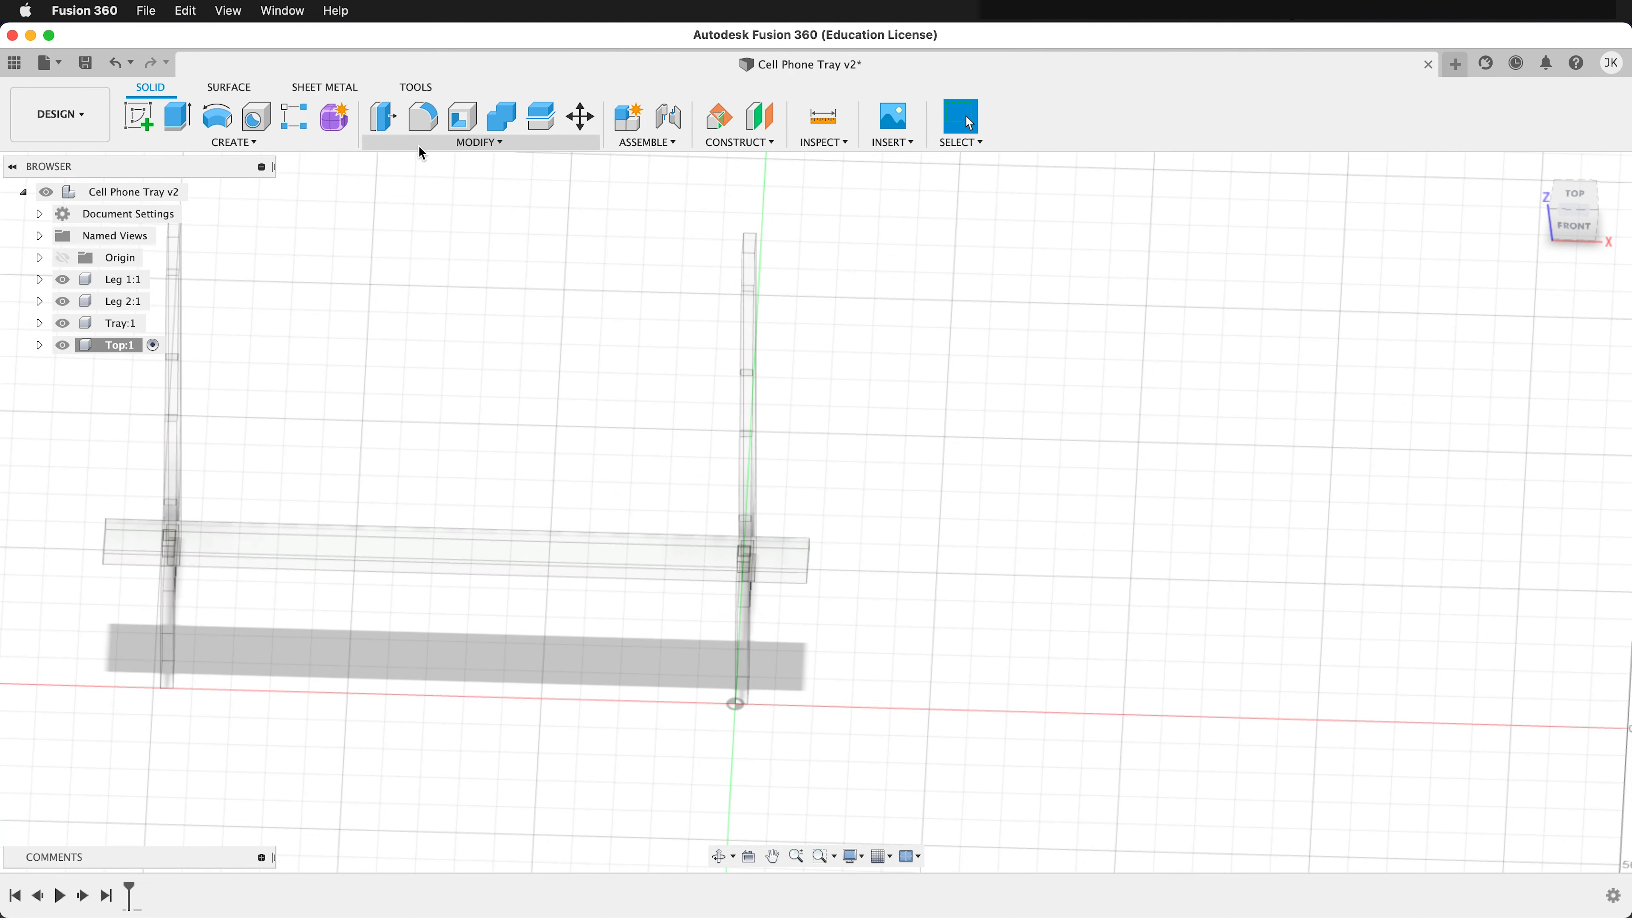
pyautogui.click(138, 117)
pyautogui.scroll(5, 752, 302)
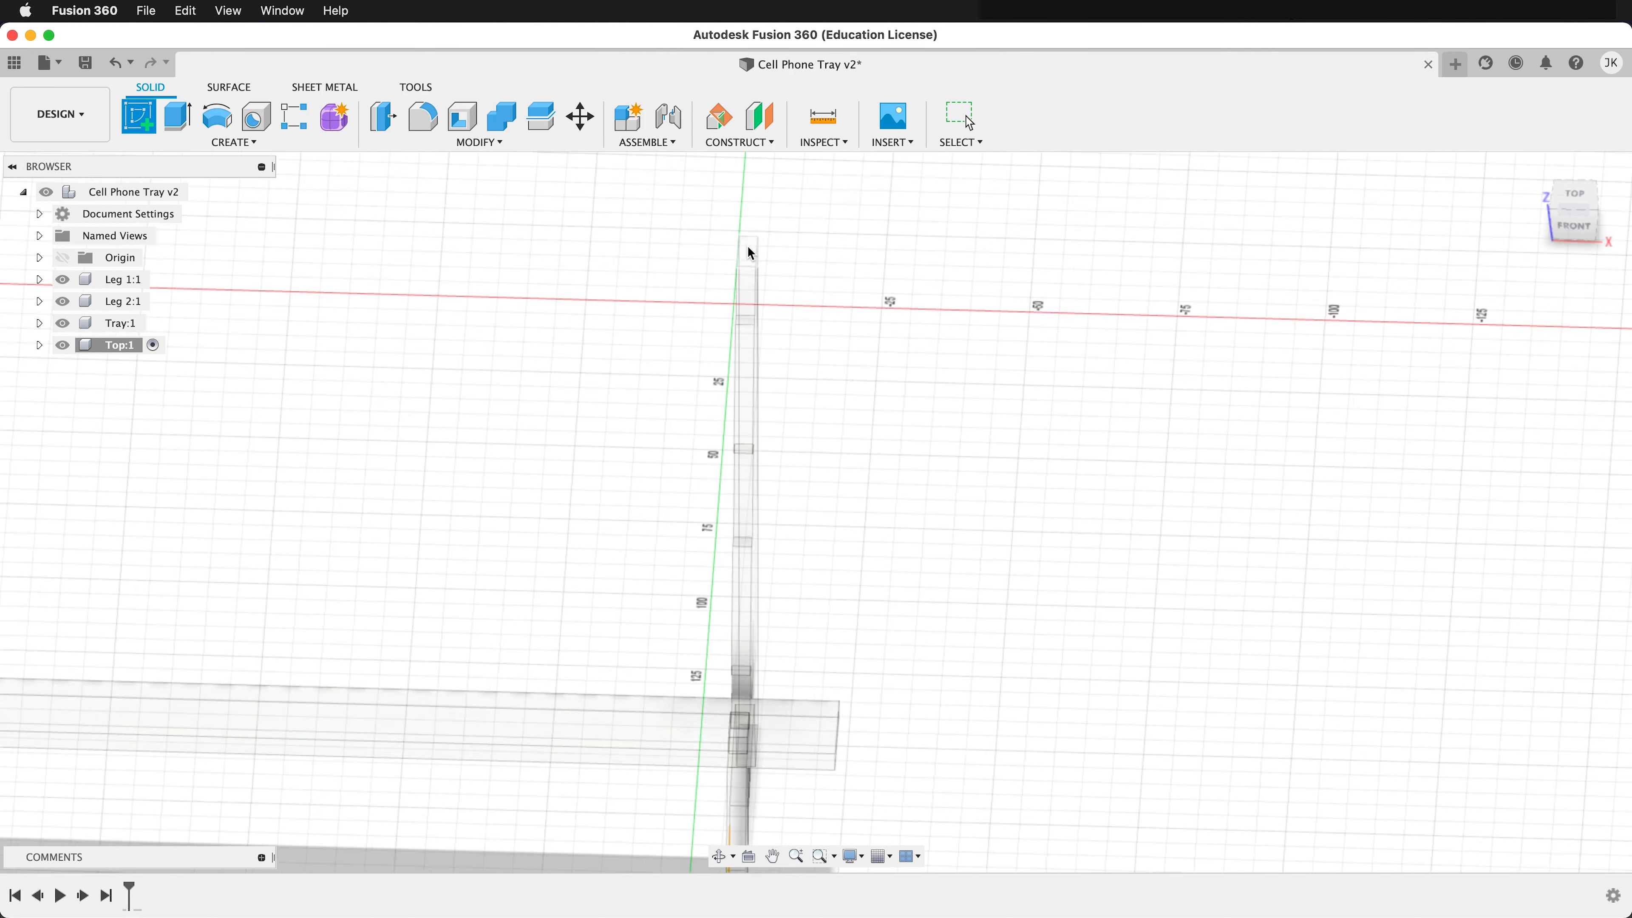
pyautogui.click(759, 309)
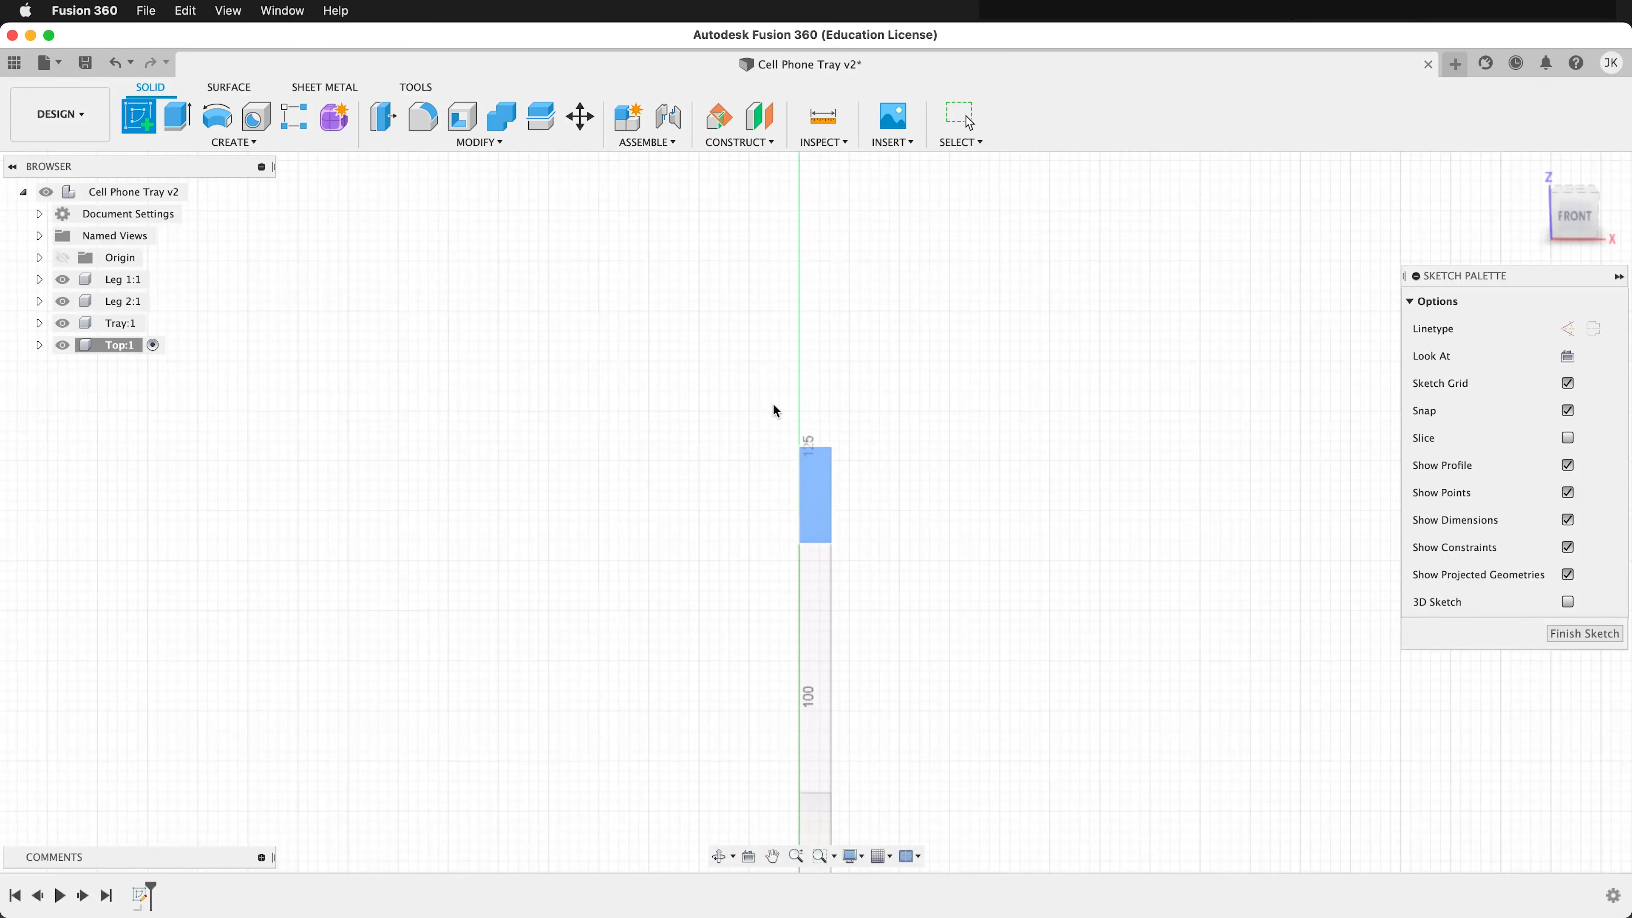
# Select the narrow front faces of the leg at the origin, from its upper end down to the tray, for projection
pyautogui.press('p')
pyautogui.click(805, 505)
pyautogui.click(813, 617)
pyautogui.scroll(-5, 859, 436)
pyautogui.click(842, 592)
pyautogui.scroll(5, 844, 685)
pyautogui.click(843, 687)
# Add the matching narrow front faces of the opposite leg and project them all with projection link on
pyautogui.scroll(-5, 838, 794)
pyautogui.scroll(5, 555, 662)
pyautogui.click(556, 662)
pyautogui.click(554, 627)
pyautogui.click(553, 546)
pyautogui.click(554, 444)
pyautogui.moveTo(552, 366); pyautogui.dragTo(657, 393, button='middle')
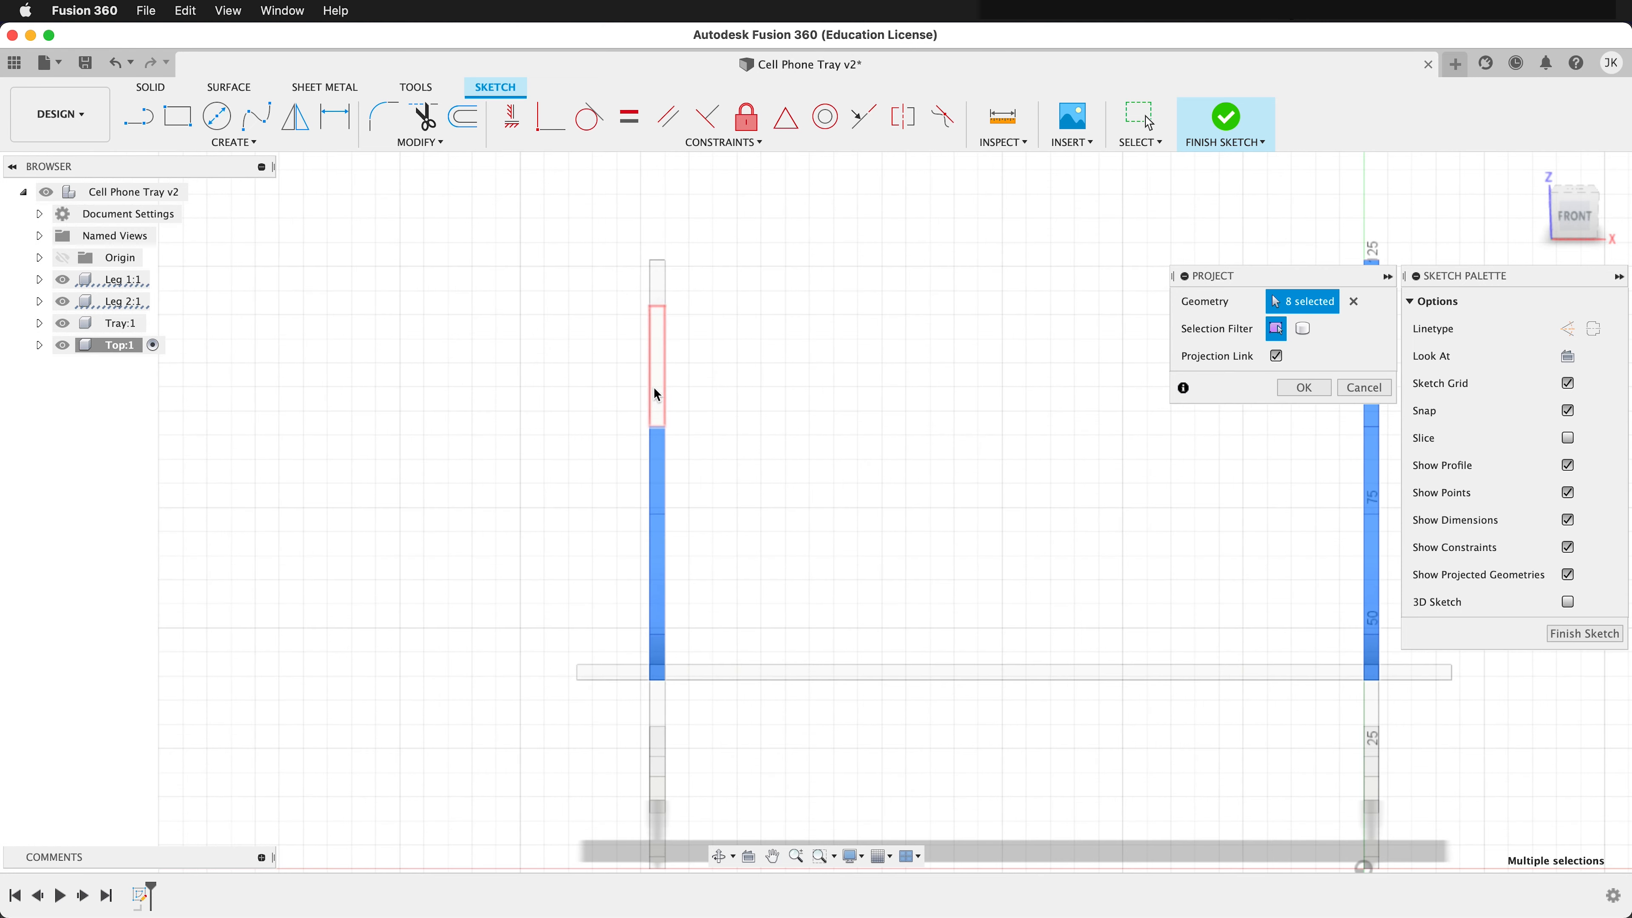
pyautogui.click(1304, 389)
# Project the tray's long narrow front face into the Top sketch with projection link on
pyautogui.scroll(10, 1409, 707)
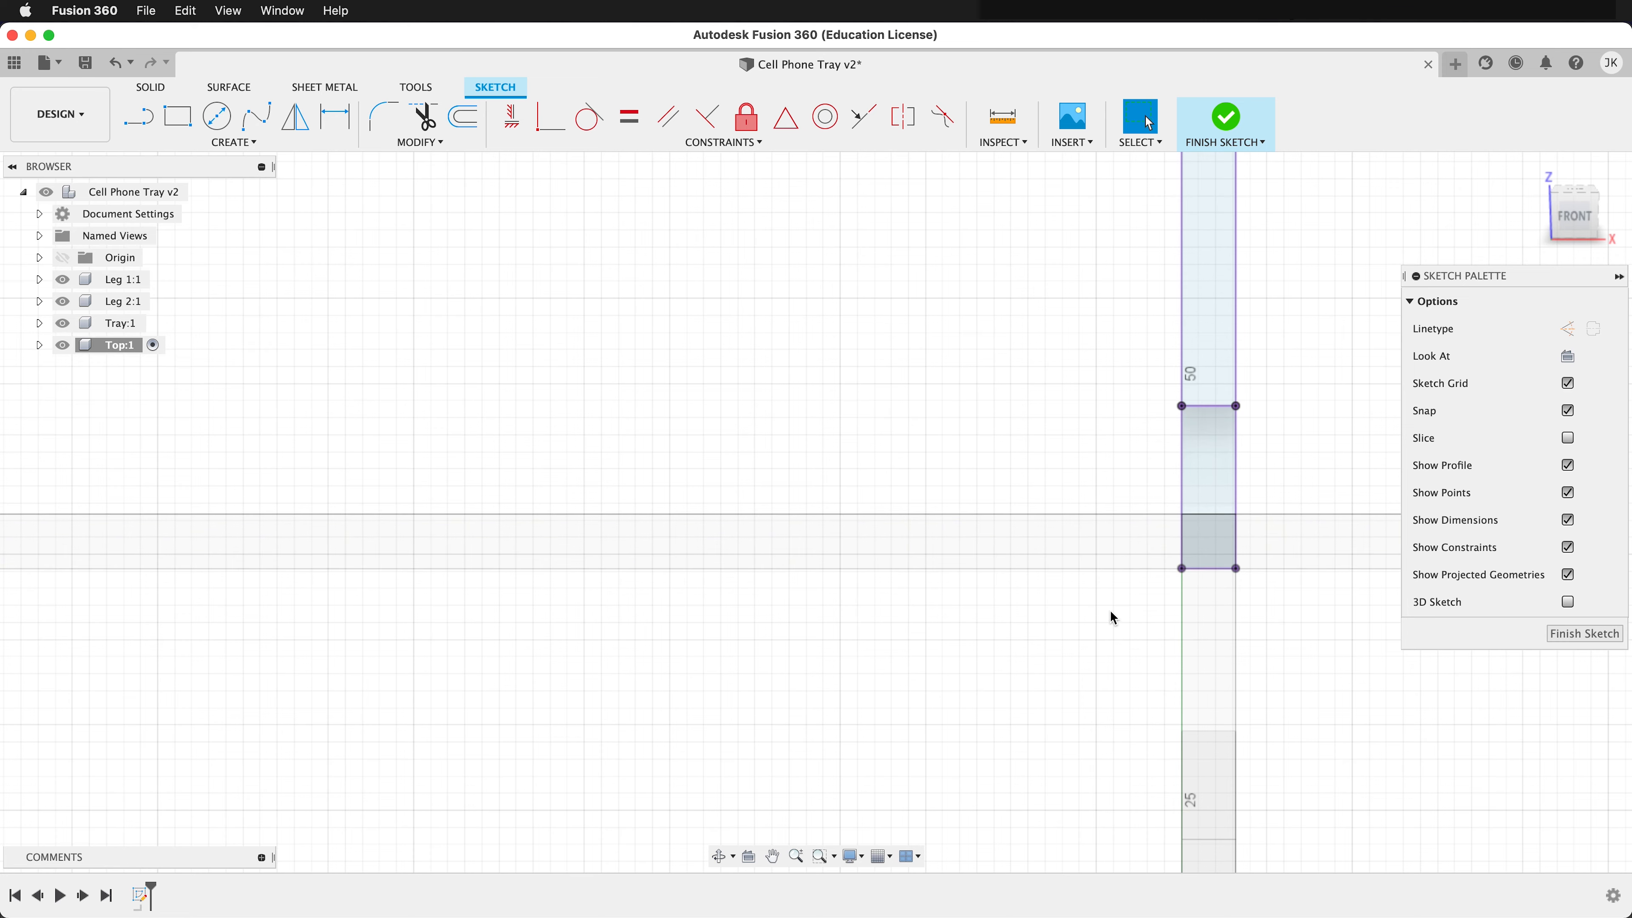
pyautogui.scroll(-3, 1144, 561)
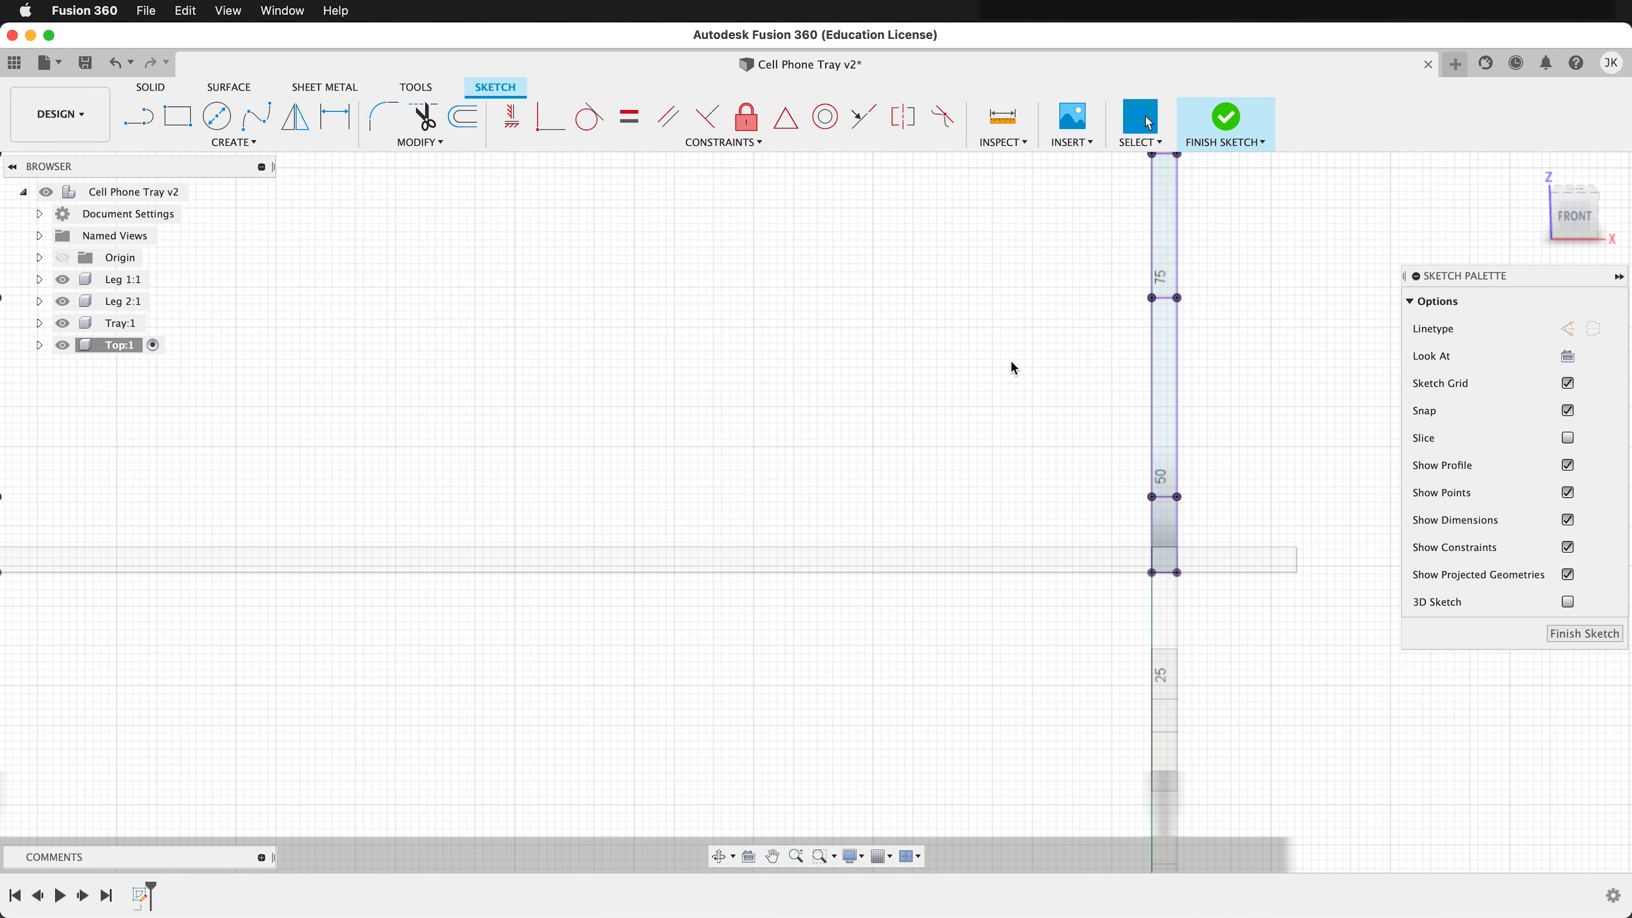
pyautogui.press('p')
pyautogui.click(1225, 566)
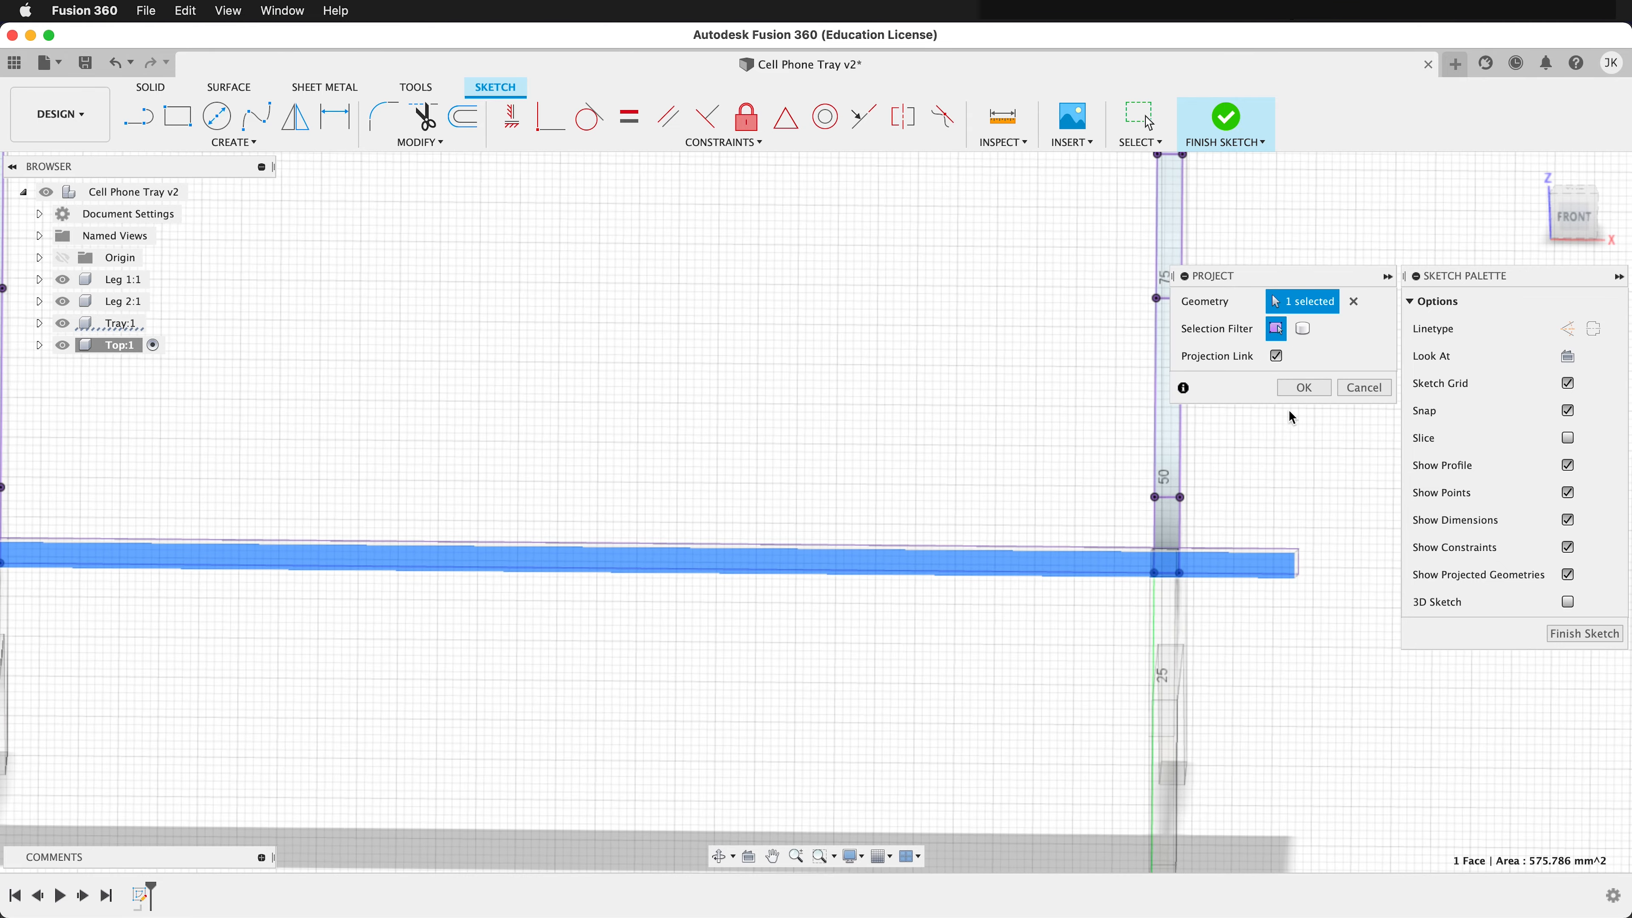
pyautogui.click(1304, 388)
# Sketch a two-point rectangle about 229 mm wide that extends past both legs and the ends of the tray
pyautogui.keyDown('shift'); pyautogui.moveTo(1060, 488); pyautogui.dragTo(1103, 486, button='middle'); pyautogui.keyUp('shift')
pyautogui.scroll(-5, 1104, 485)
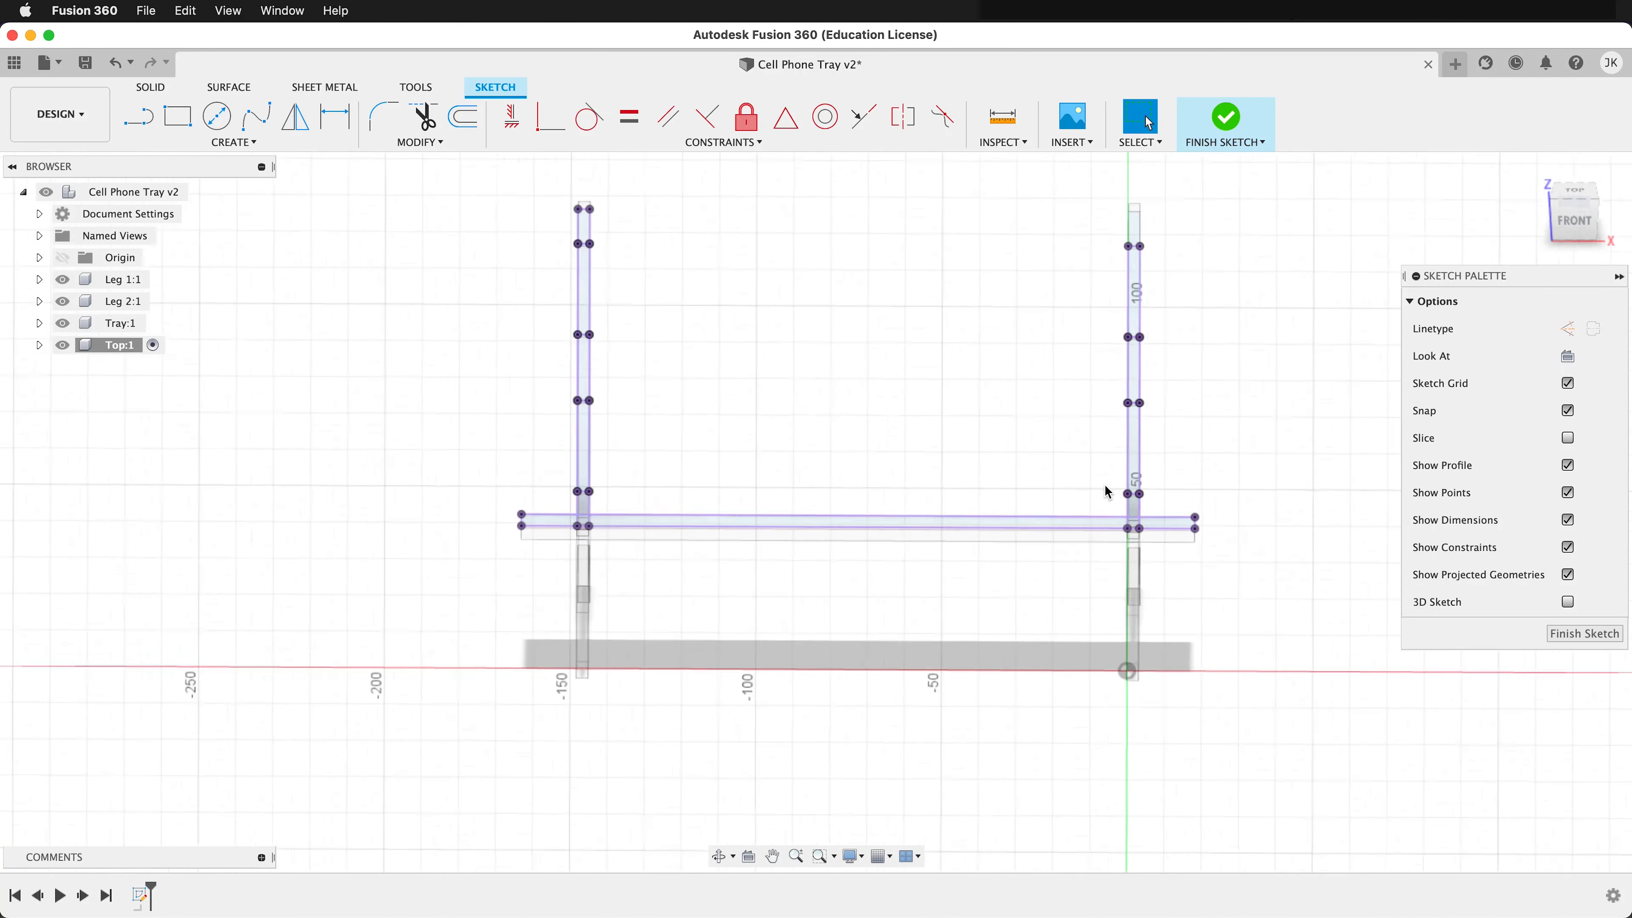
pyautogui.scroll(-2, 1105, 487)
pyautogui.press('r')
pyautogui.click(561, 198)
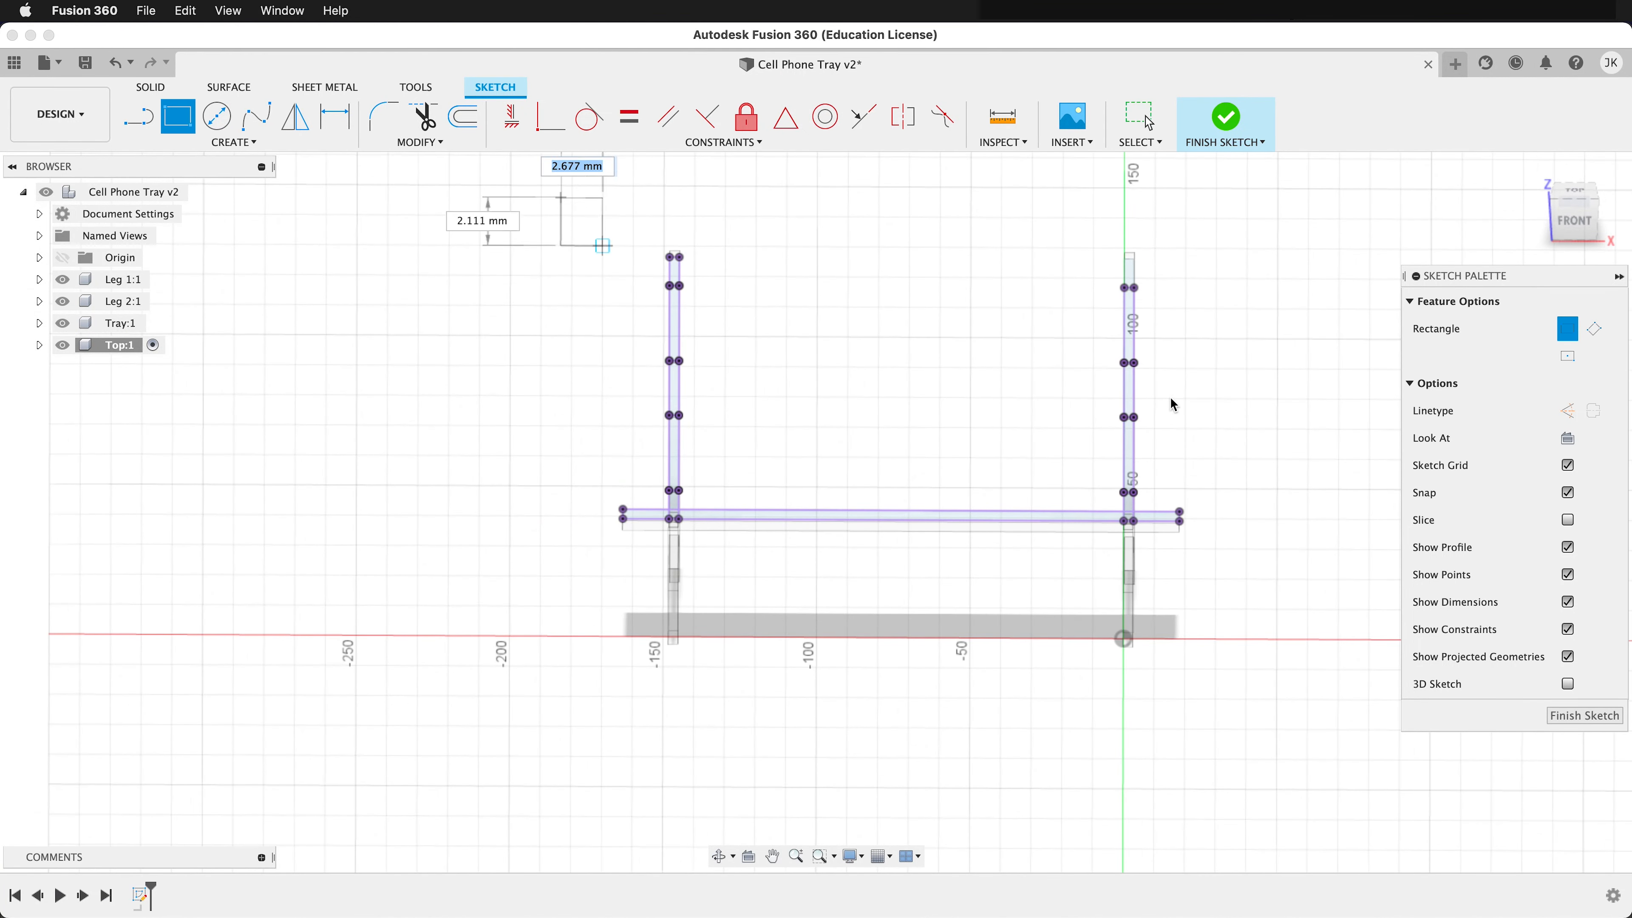
pyautogui.click(1263, 493)
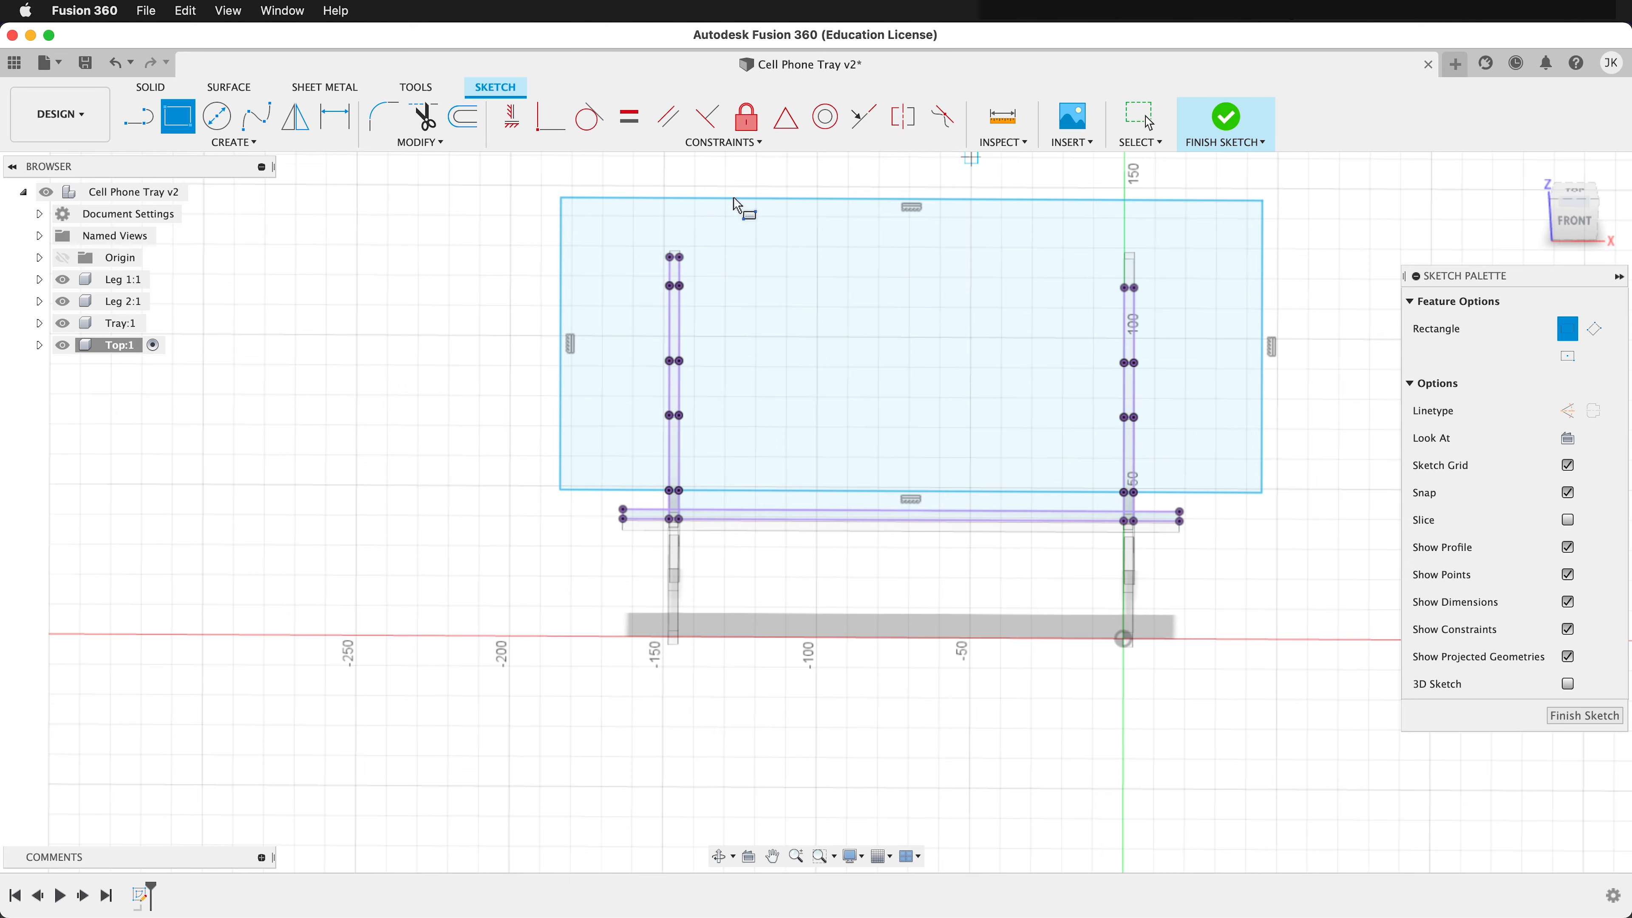
# Make the rectangle's upper edge collinear with the uppermost projected edge of Leg 1
pyautogui.scroll(3, 729, 200)
pyautogui.click(864, 118)
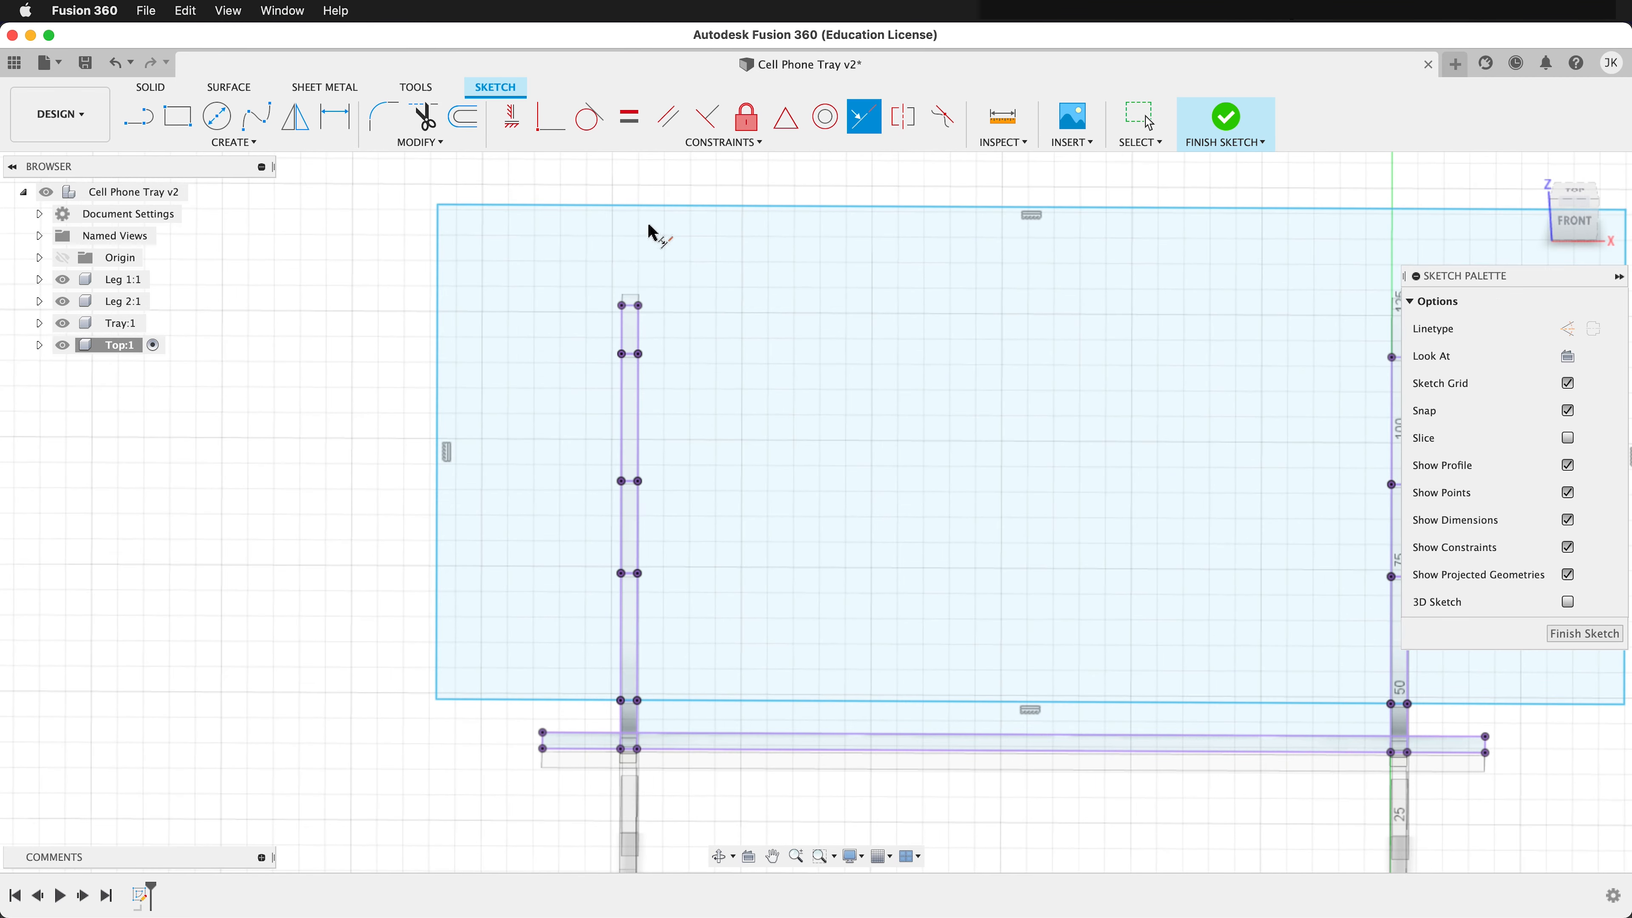
pyautogui.scroll(3, 649, 228)
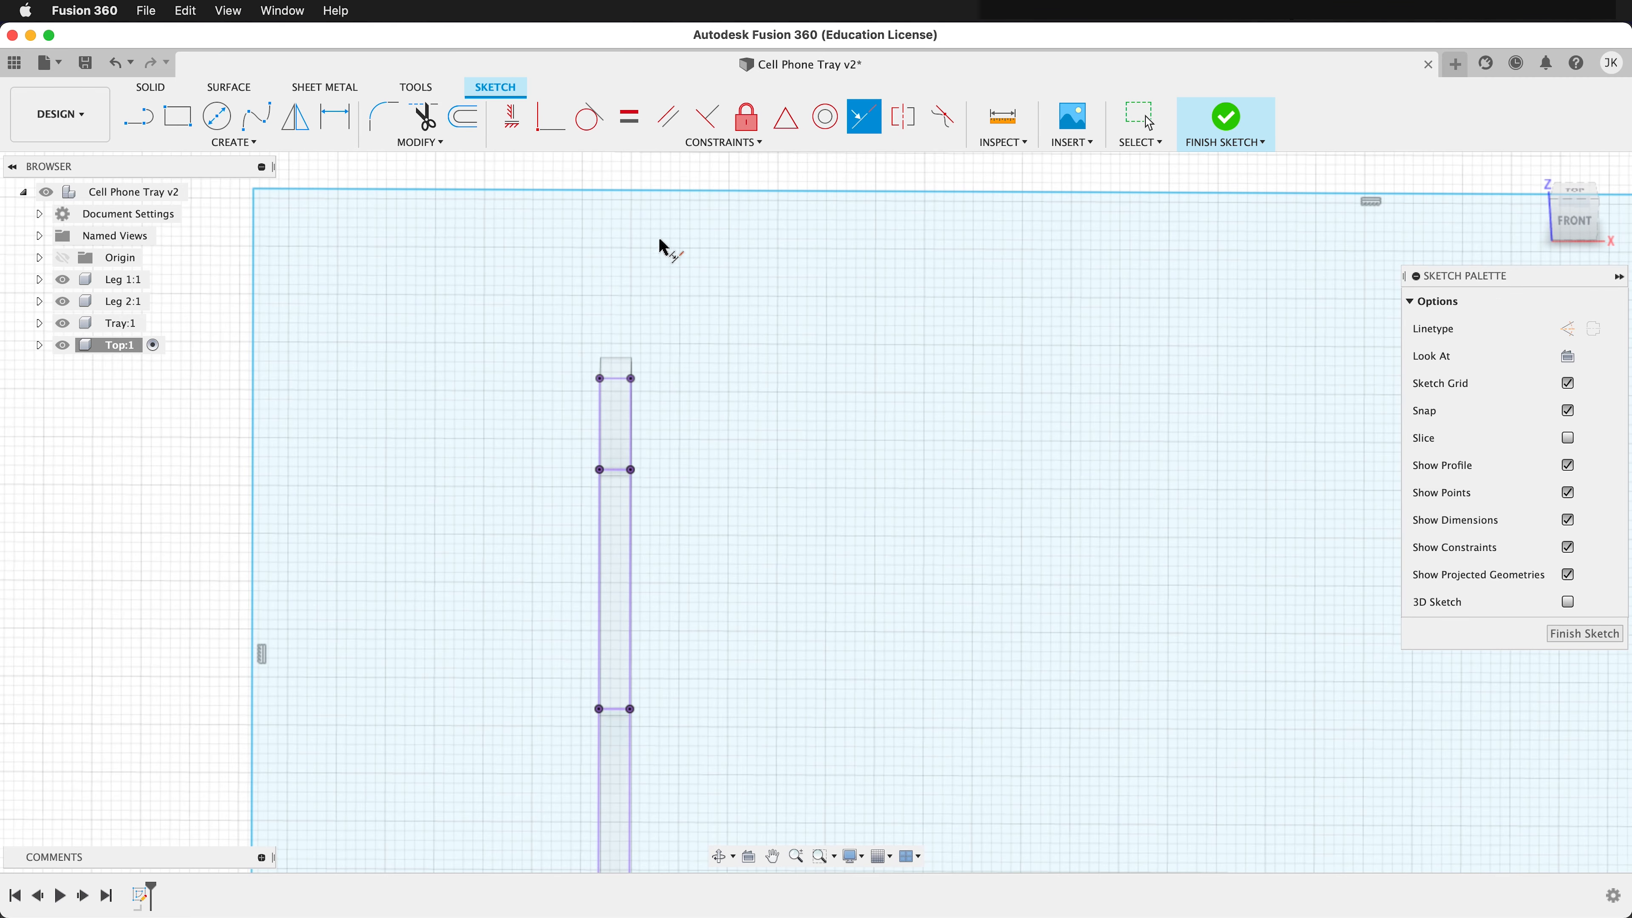
pyautogui.click(662, 191)
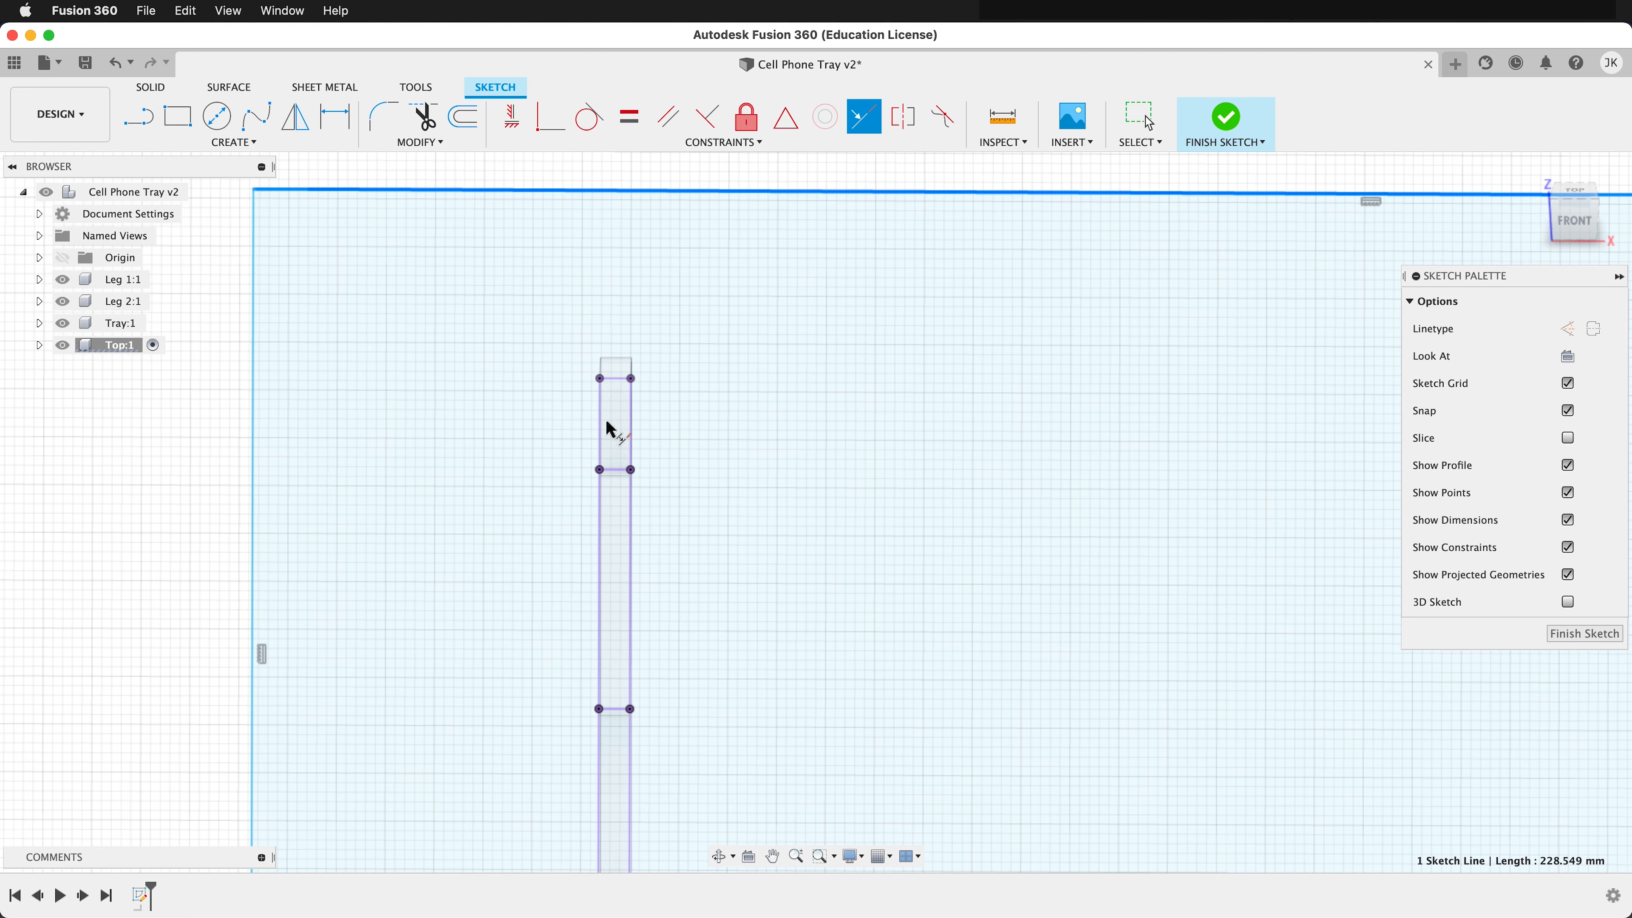
pyautogui.click(621, 379)
pyautogui.scroll(-3, 692, 427)
pyautogui.scroll(-2, 693, 428)
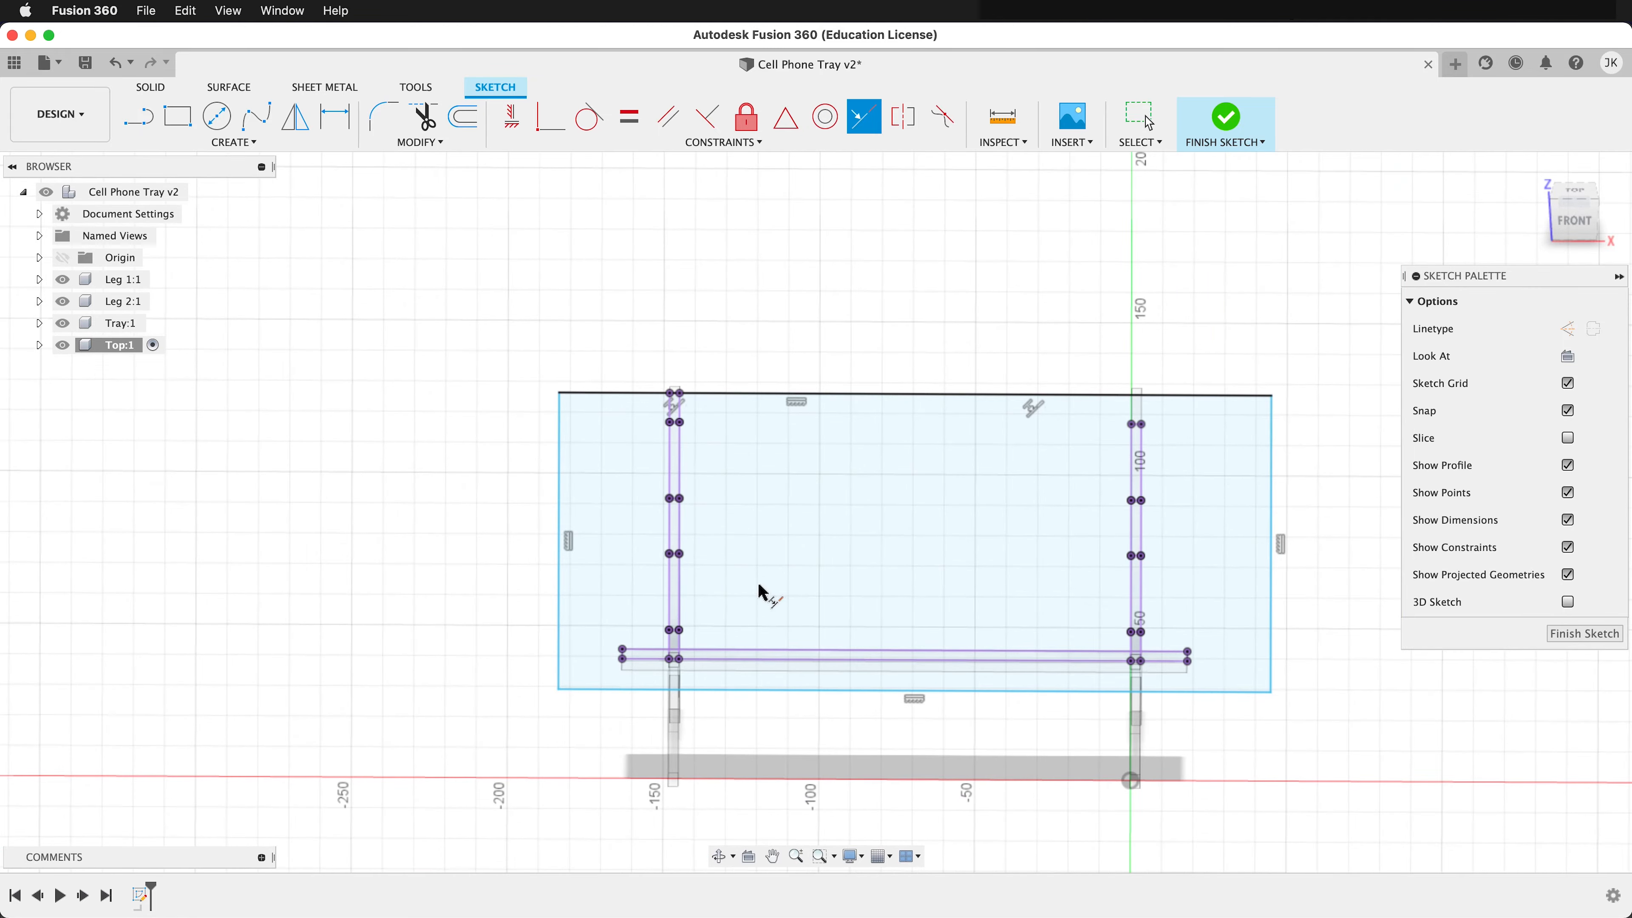
# Make the rectangle's lower edge collinear with the upper projected edge of the tray
pyautogui.scroll(5, 811, 707)
pyautogui.click(795, 737)
pyautogui.click(724, 607)
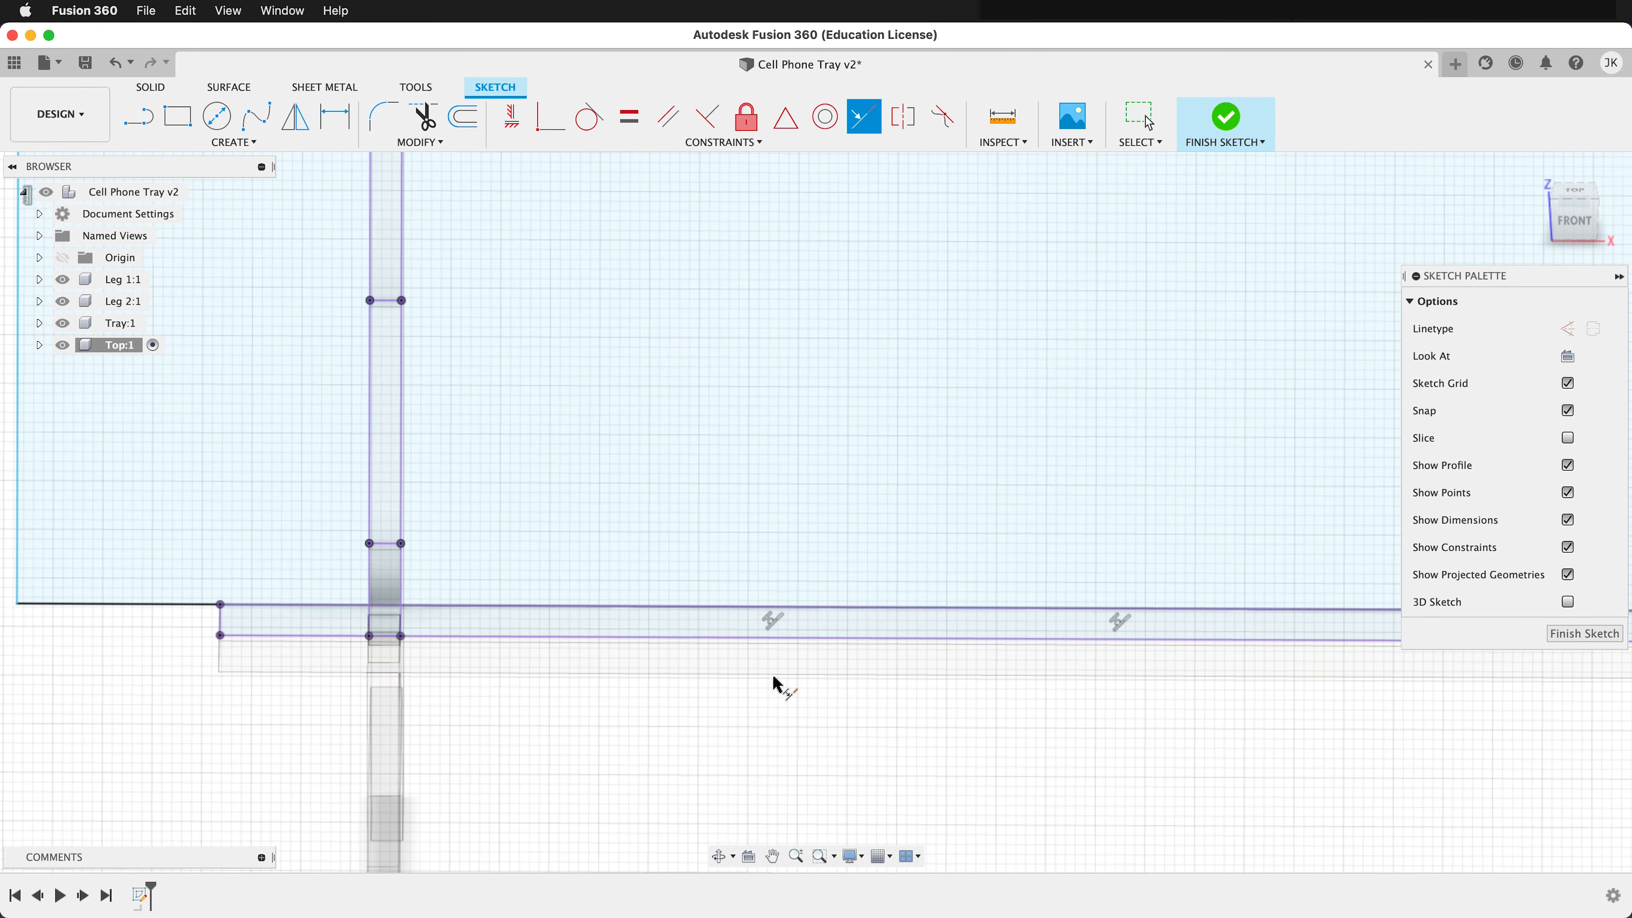
pyautogui.scroll(-3, 778, 685)
# Dimension the rectangle's side edge beyond Leg 1 from that leg's outer edge using the border parameter
pyautogui.press('d')
pyautogui.click(363, 309)
pyautogui.click(562, 296)
pyautogui.scroll(-5, 484, 532)
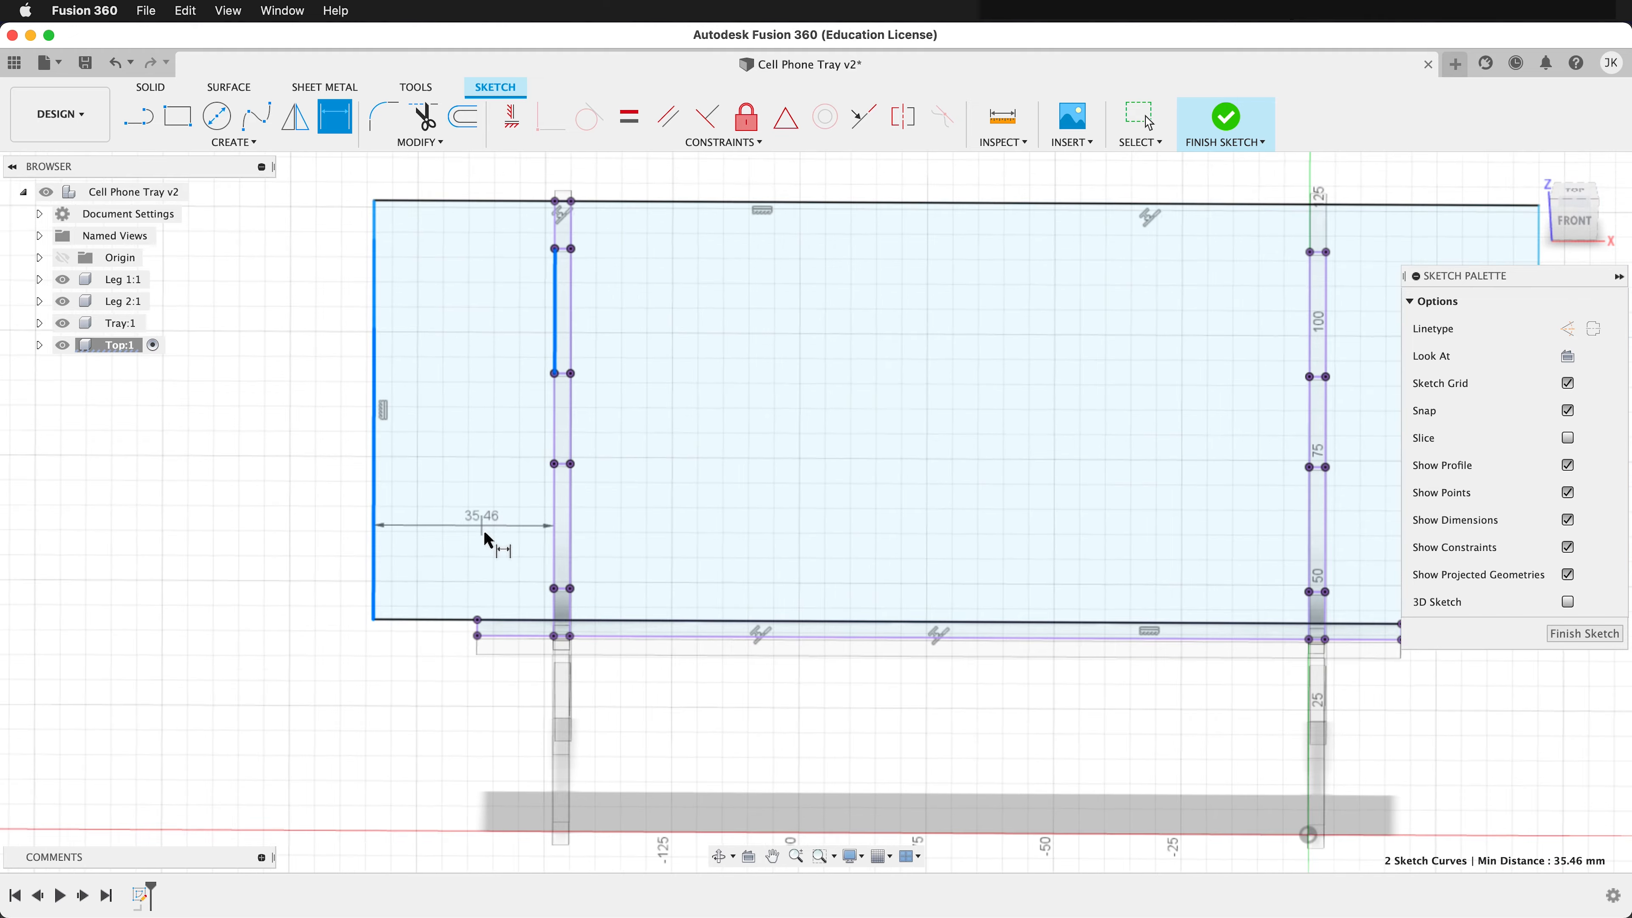
pyautogui.click(468, 304)
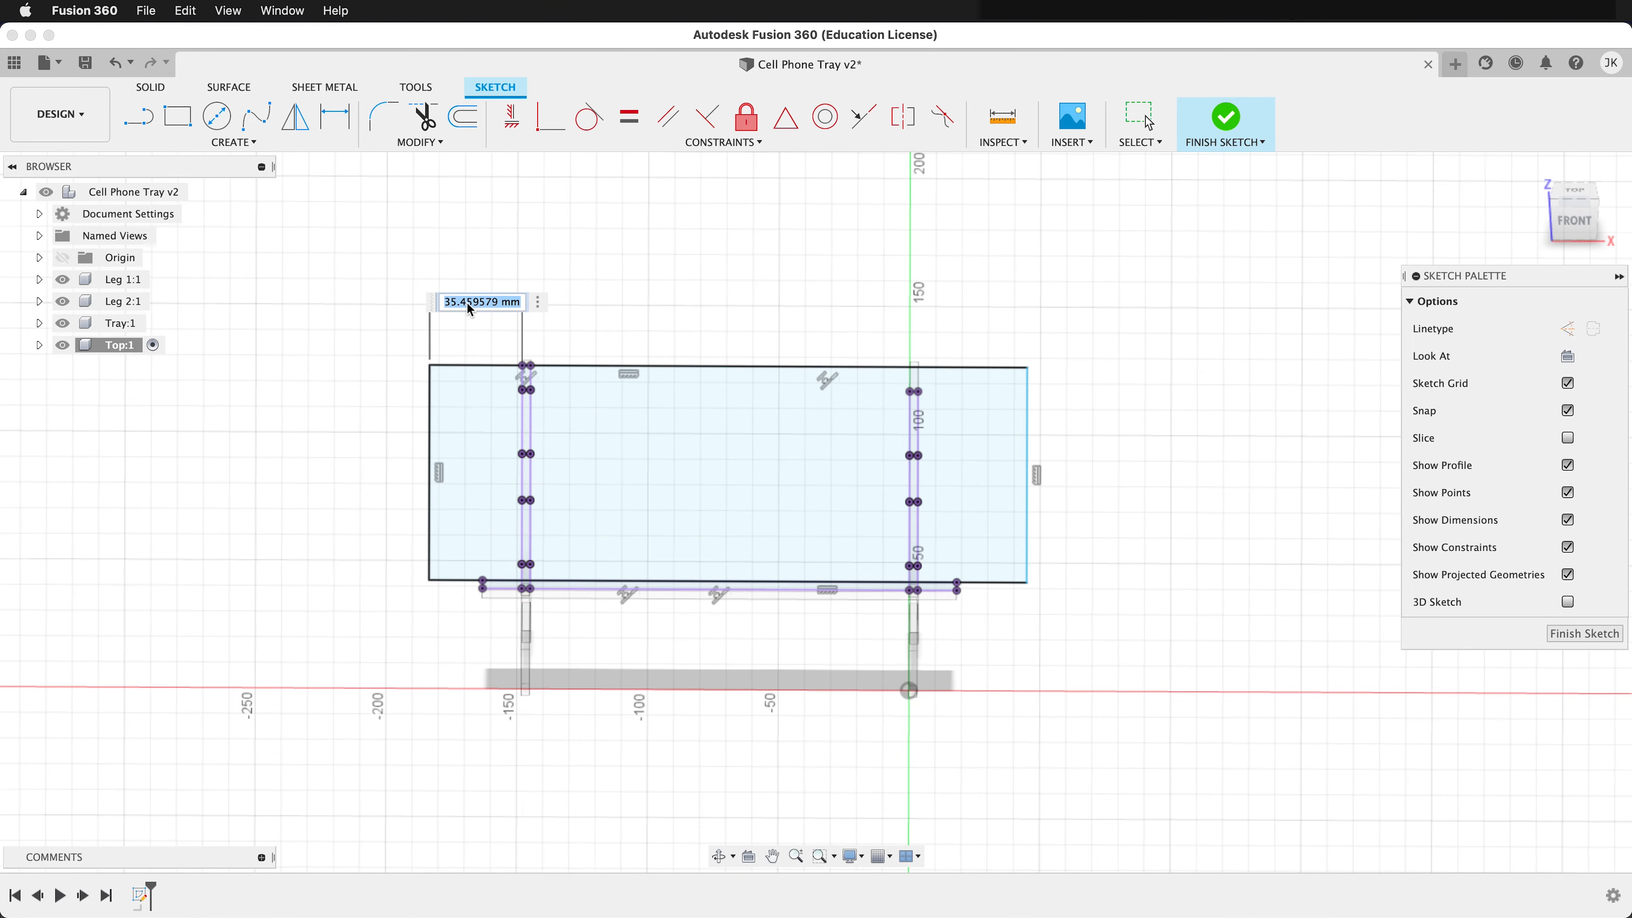
pyautogui.write('border')
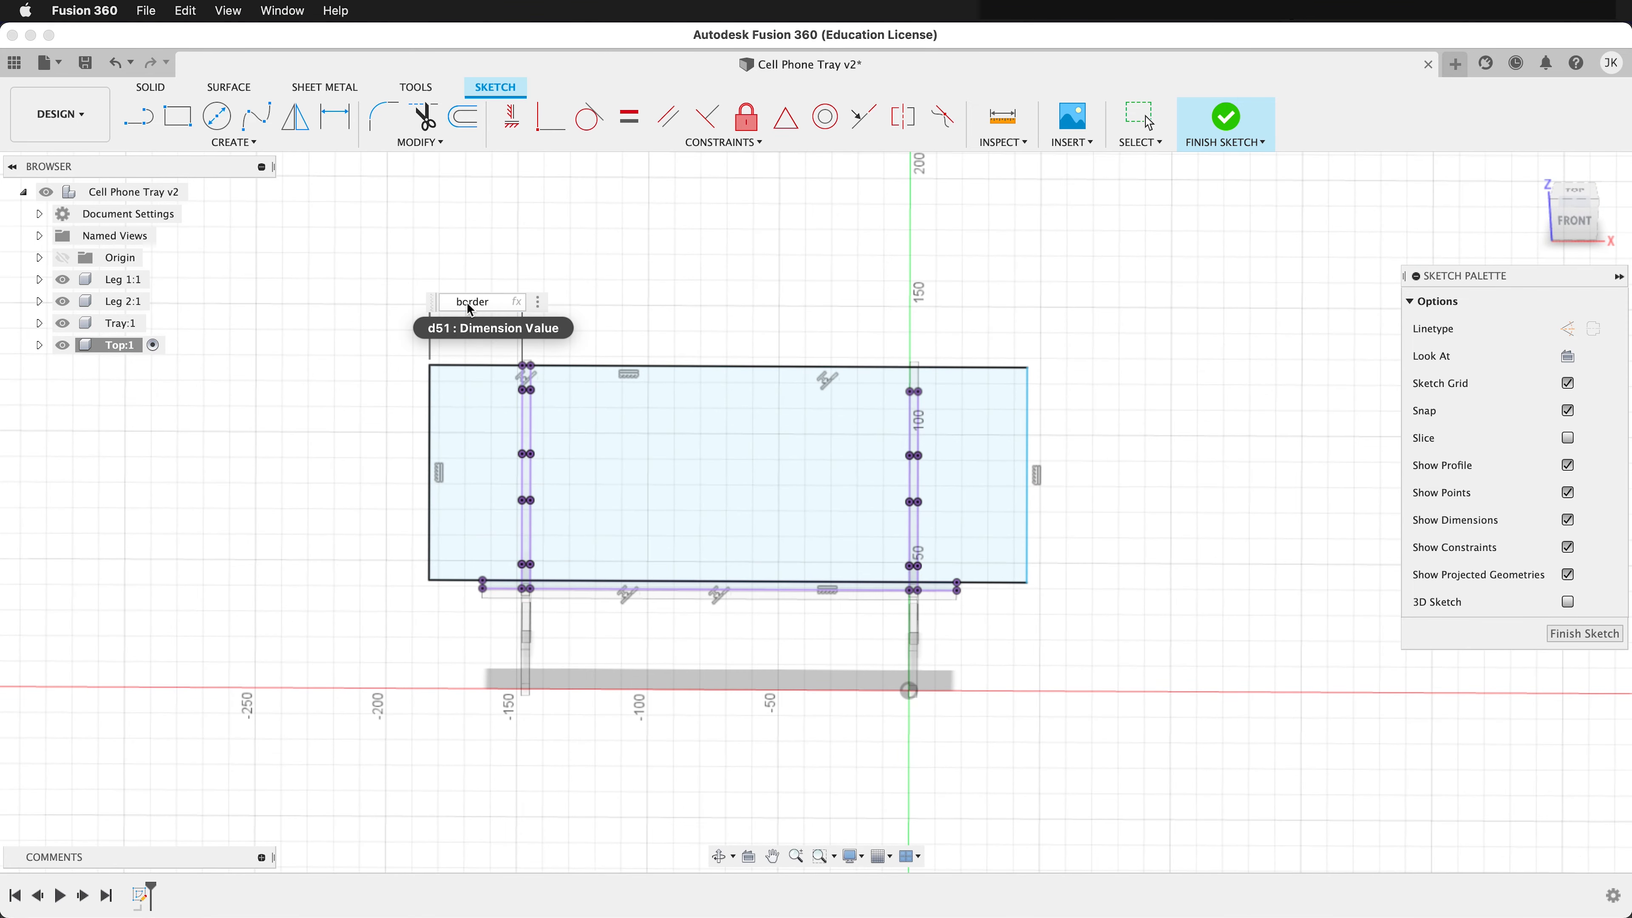
pyautogui.press('Return')
# Dimension the rectangle's opposite side edge from the outer edge of the leg at the origin using the border parameter
pyautogui.scroll(3, 1076, 565)
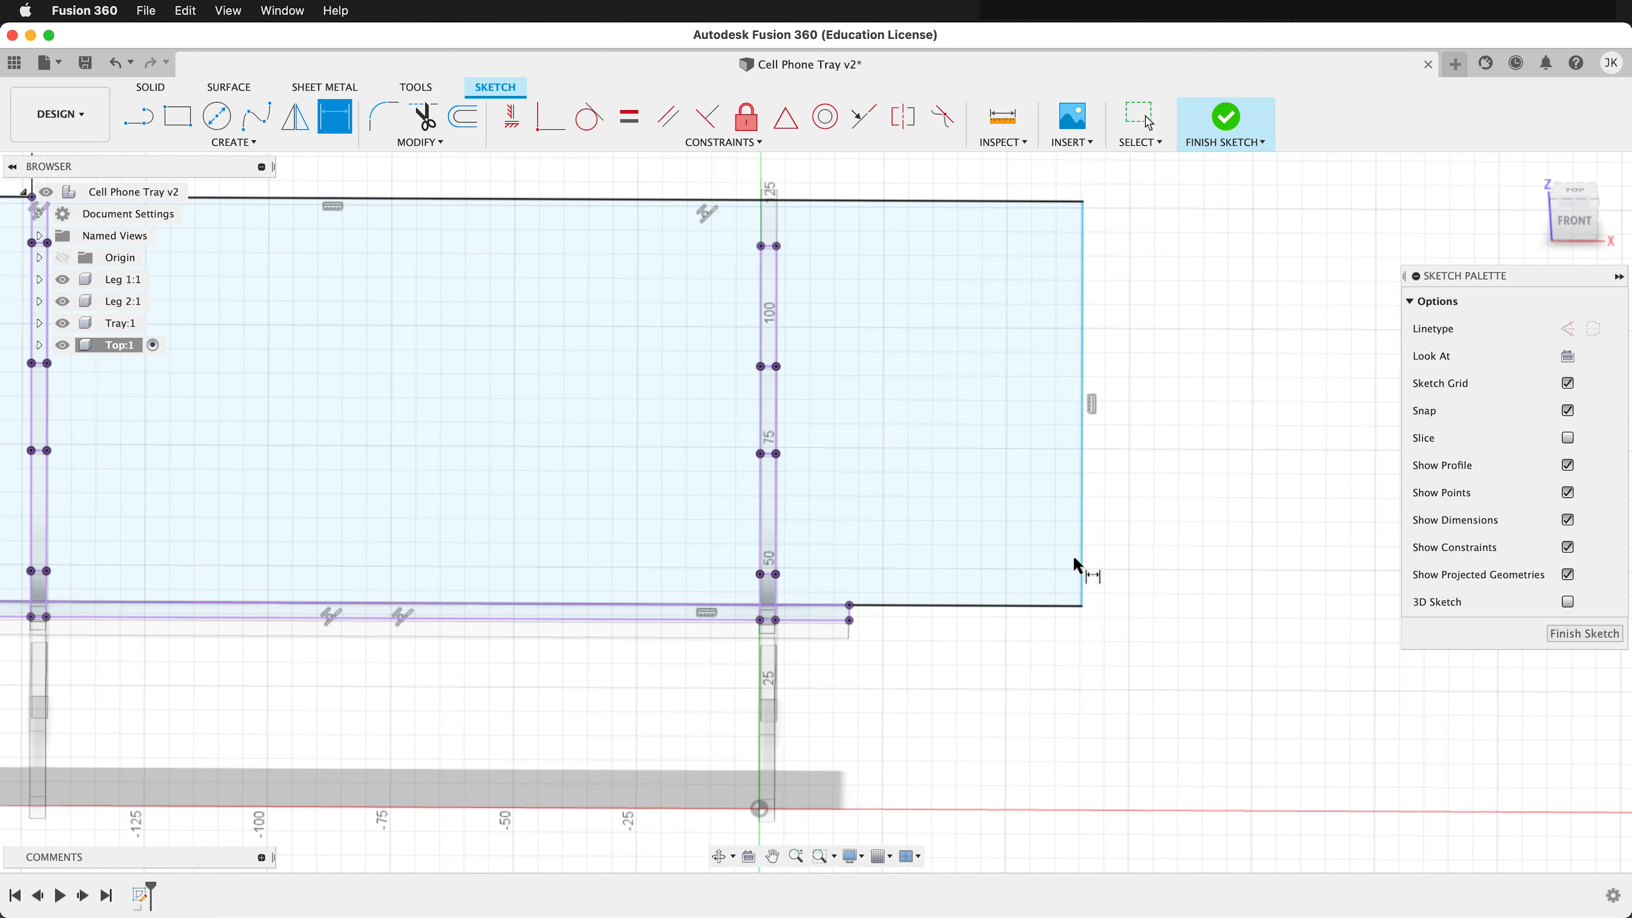
pyautogui.click(777, 335)
pyautogui.click(1082, 335)
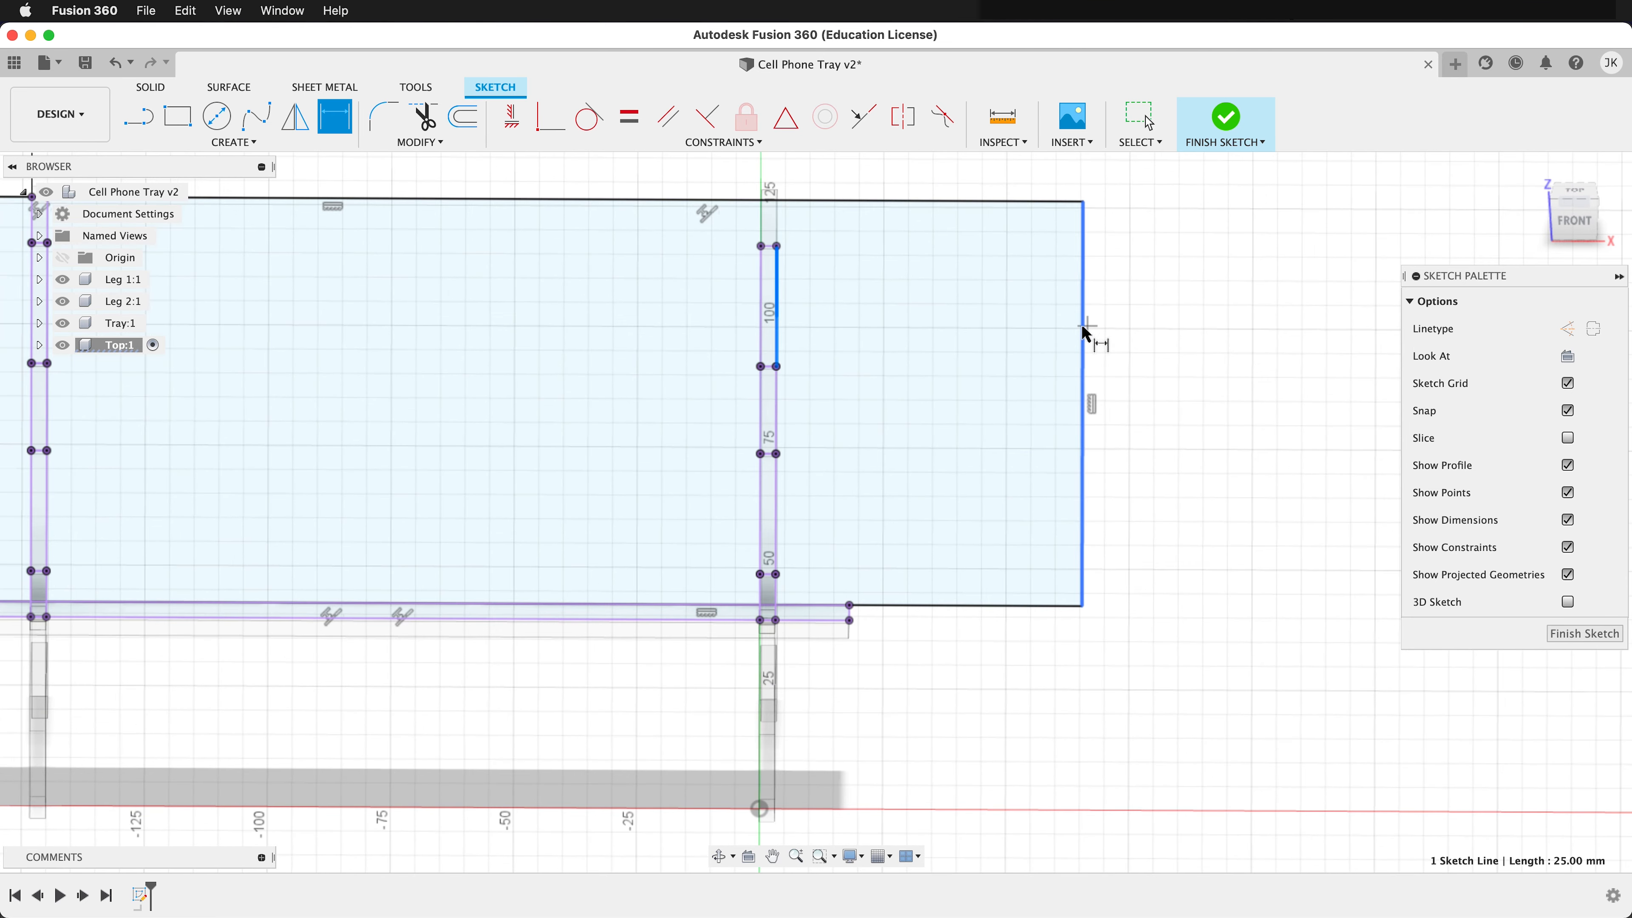
pyautogui.scroll(-3, 1001, 540)
pyautogui.click(923, 263)
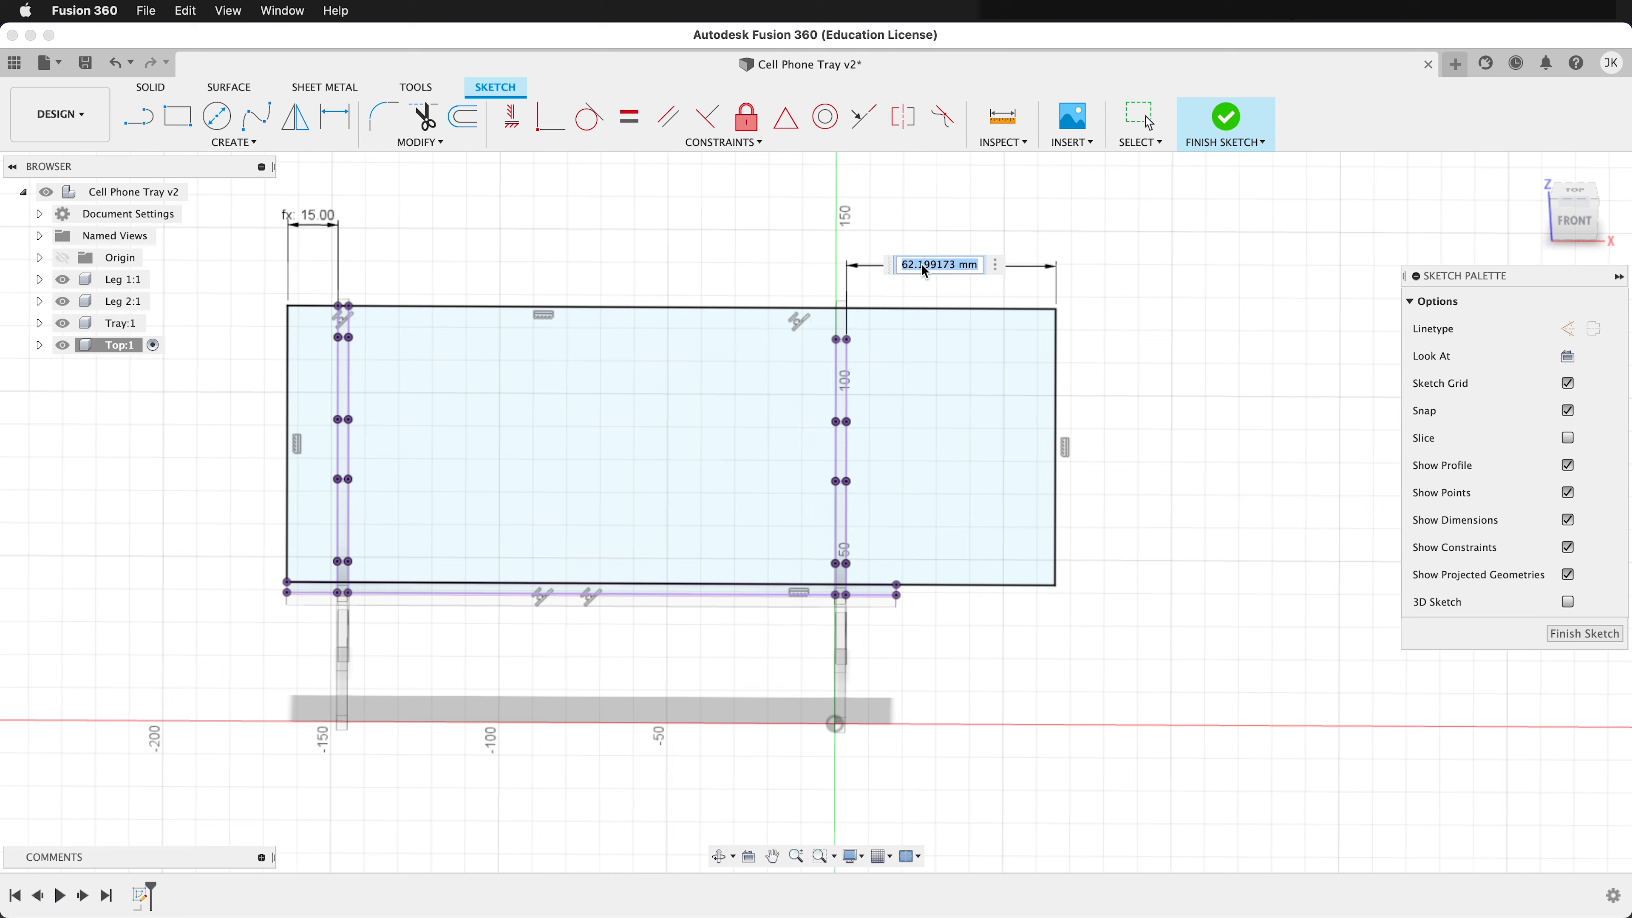
pyautogui.write('border')
pyautogui.press('Return')
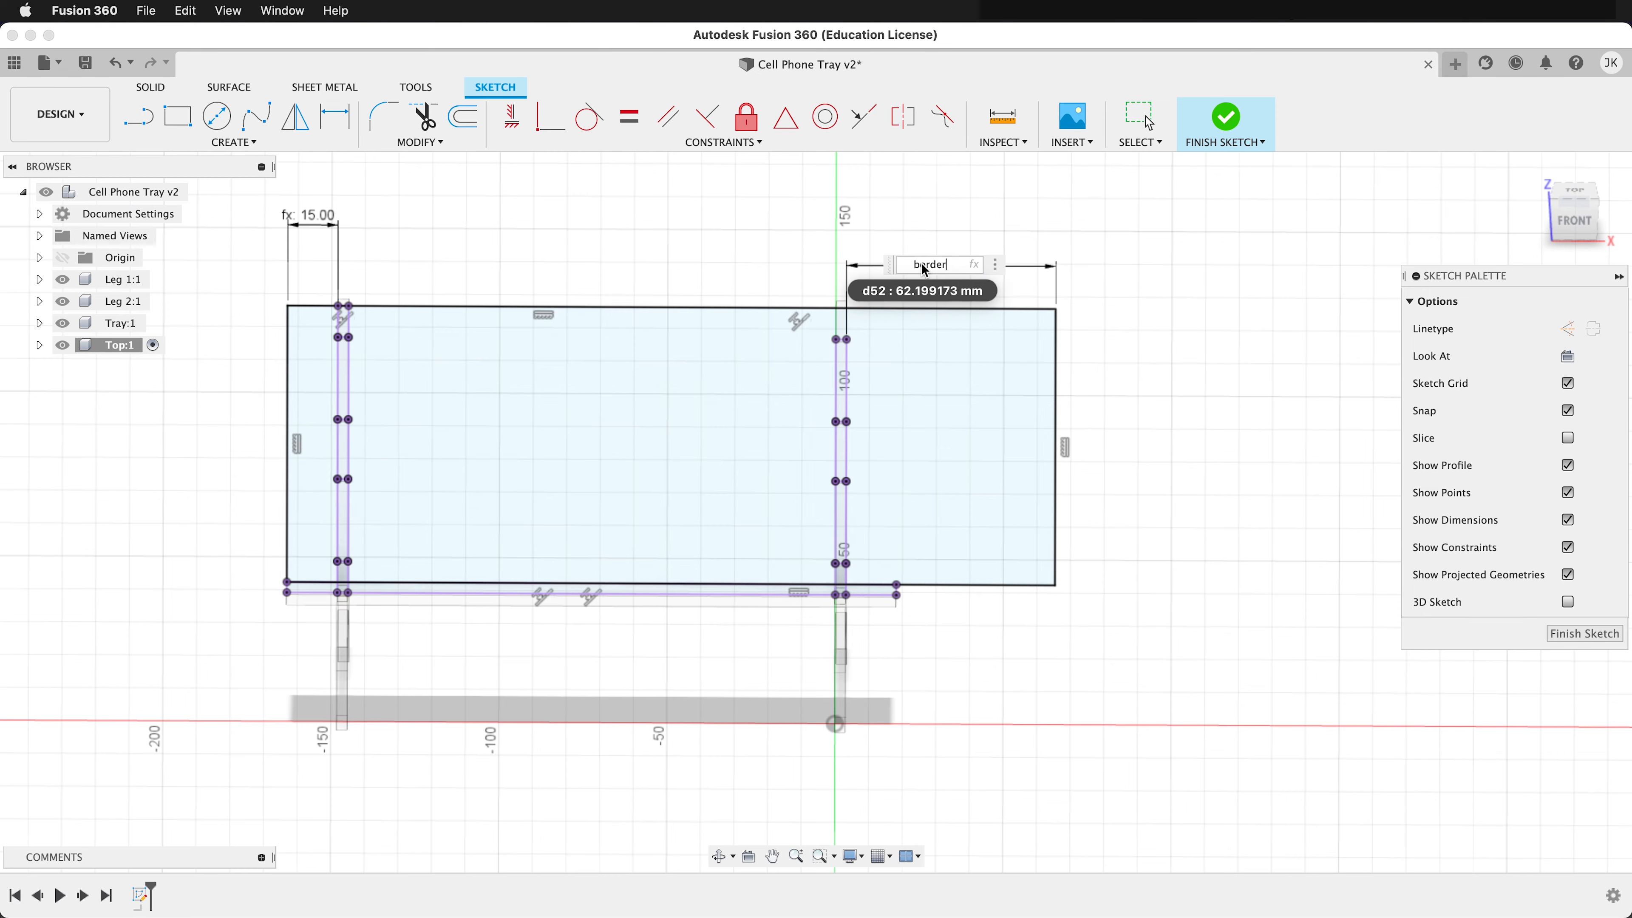
pyautogui.press('Return')
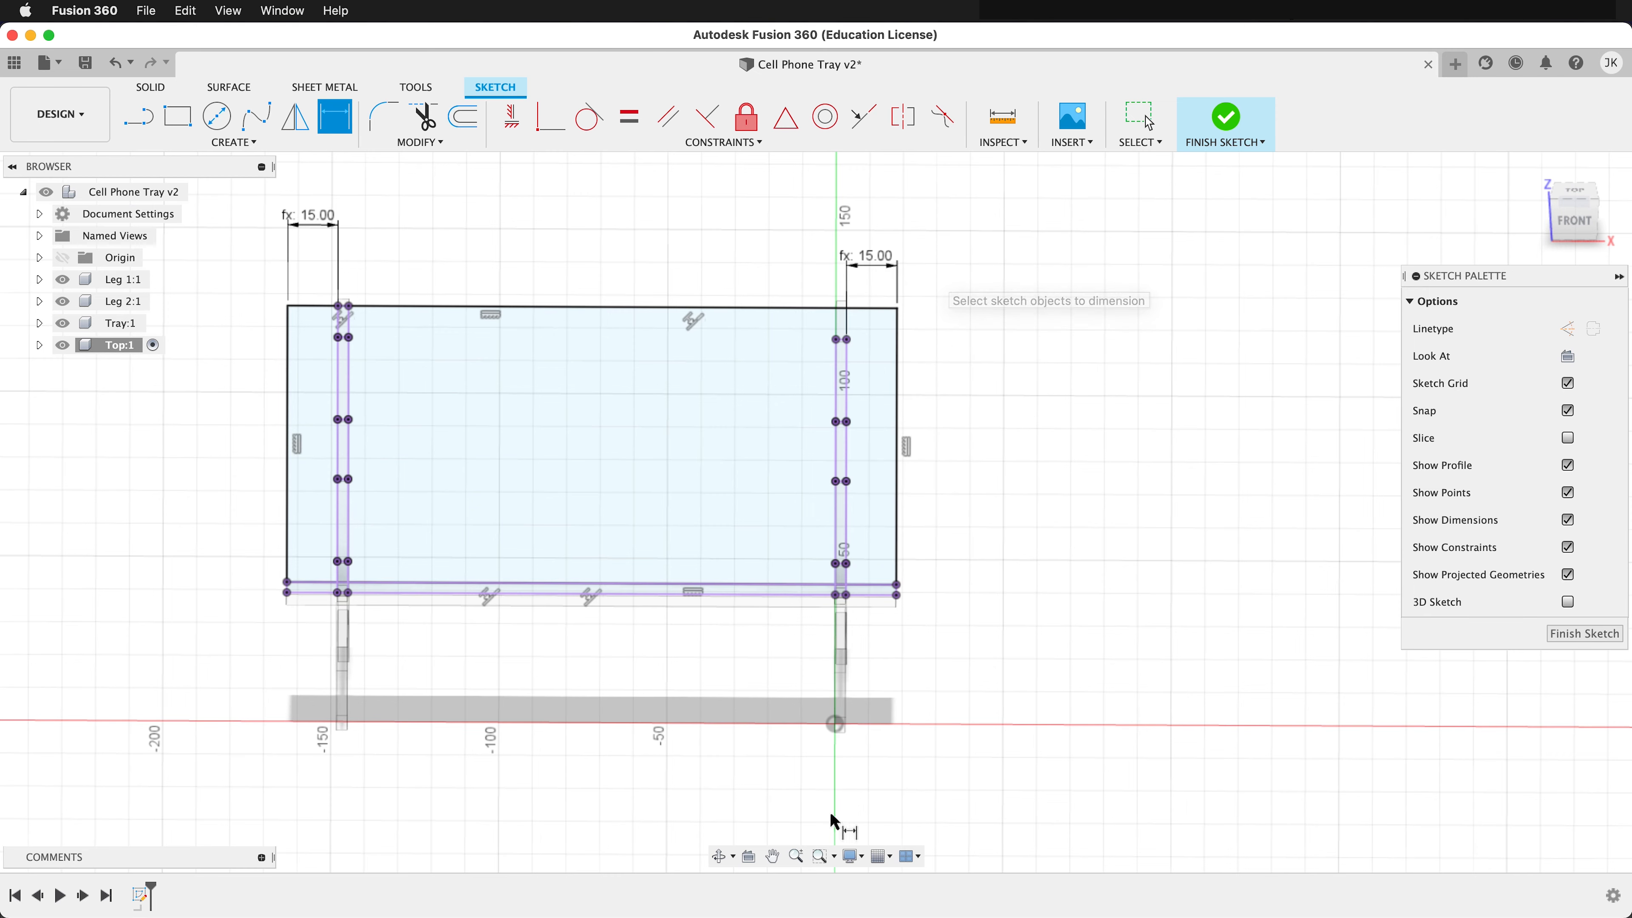
# Finish the sketch and select the large middle profile and both outer side profiles for an Extrude
pyautogui.click(1593, 633)
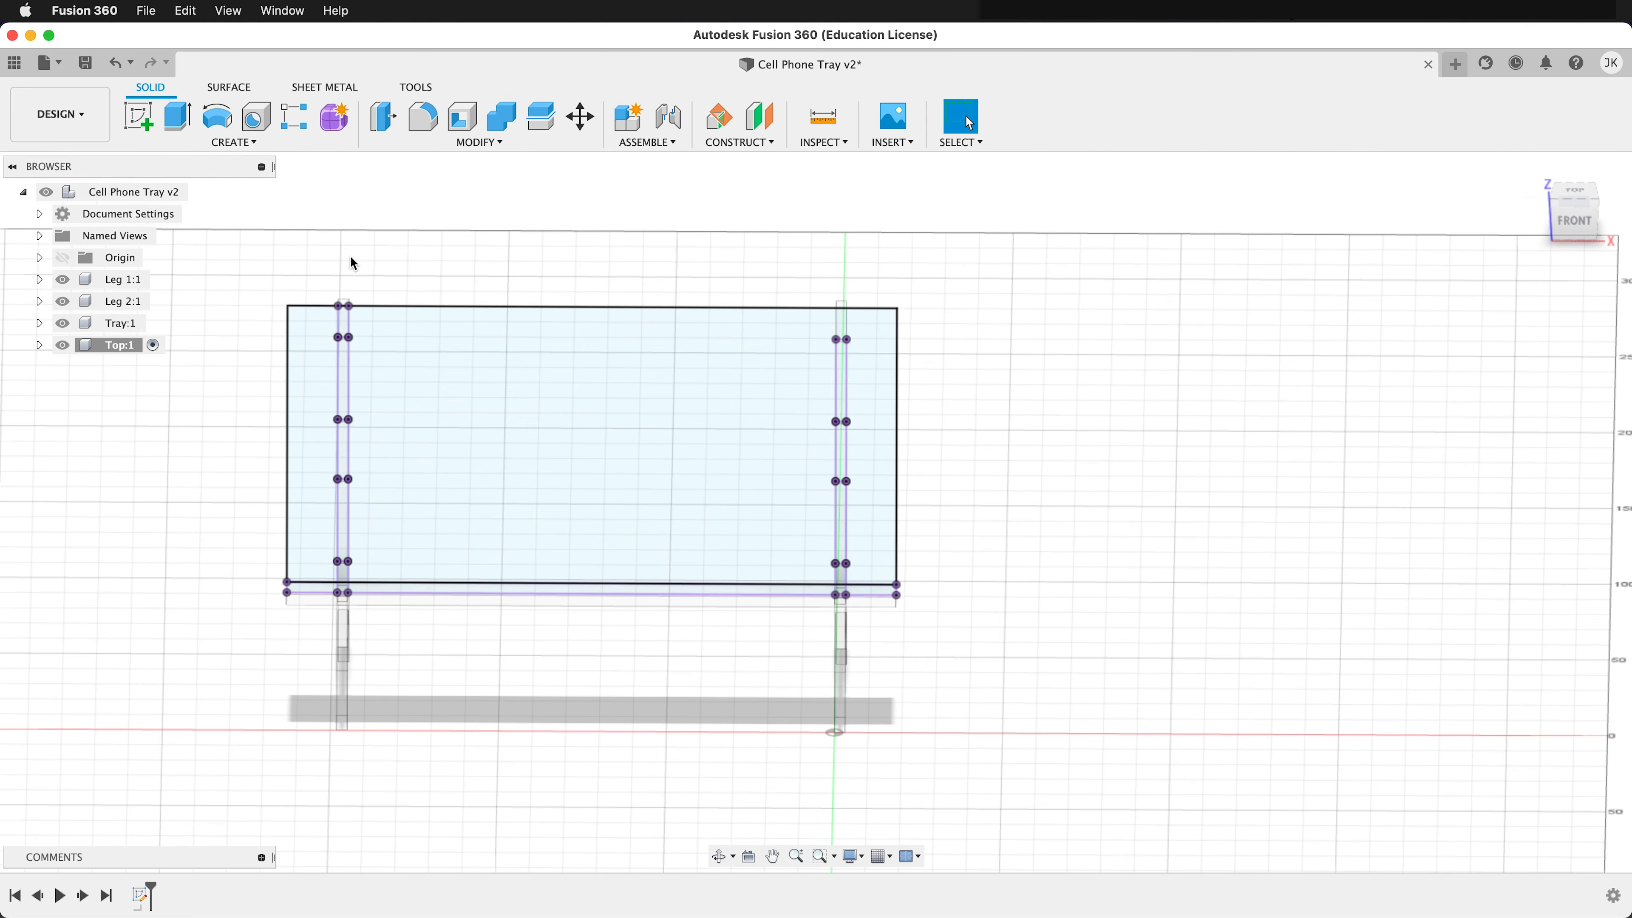
pyautogui.click(182, 118)
pyautogui.click(514, 496)
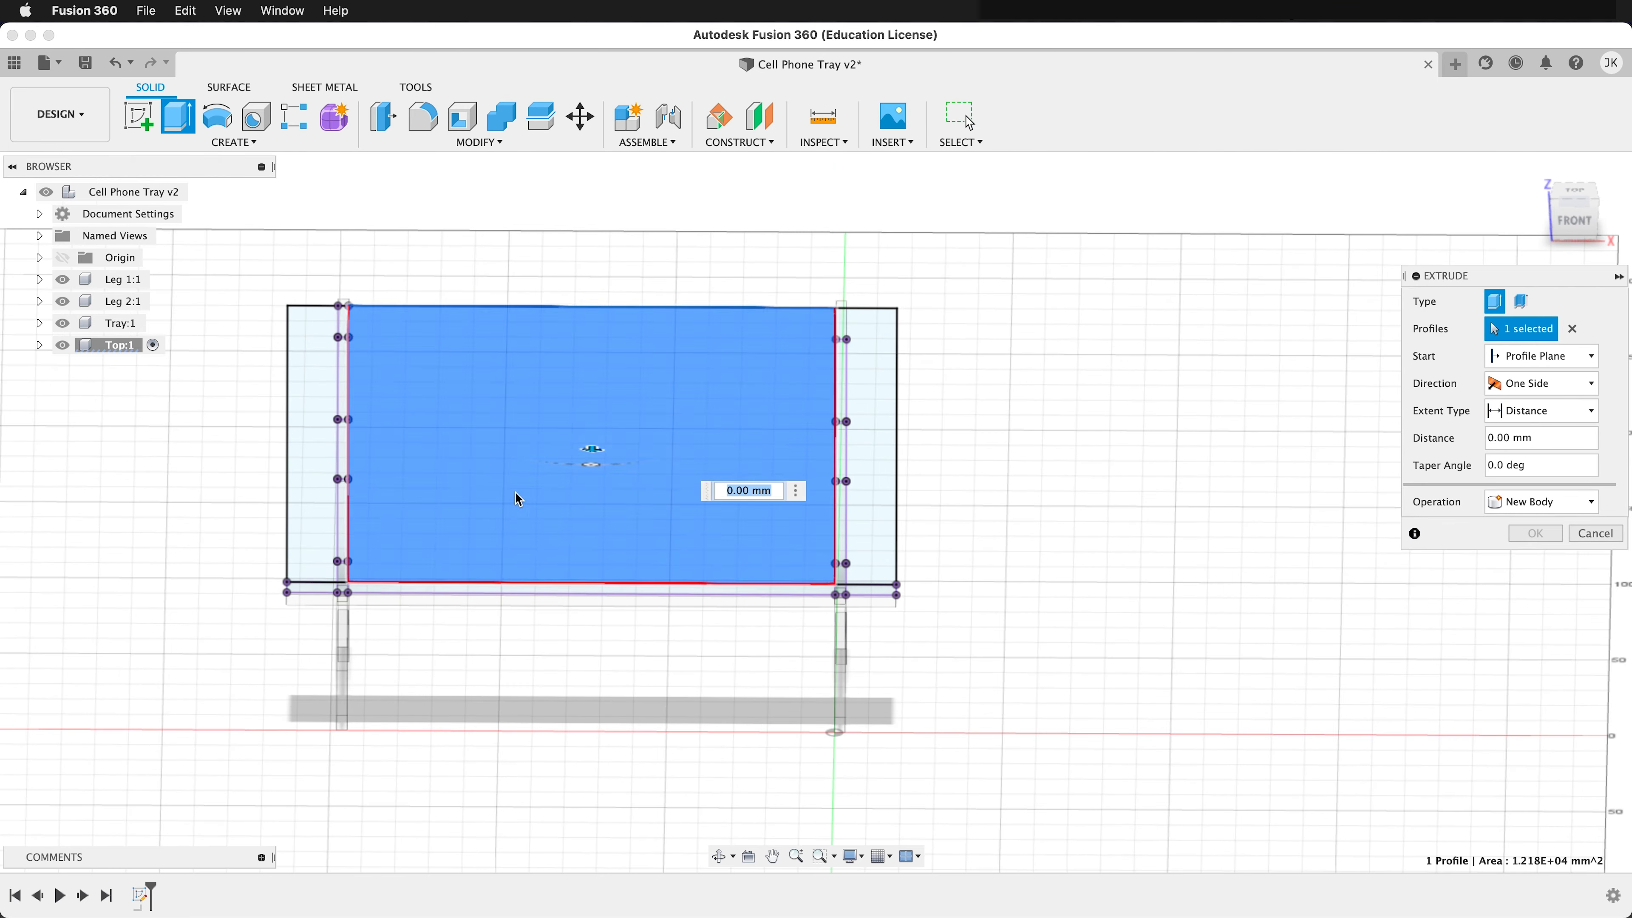
pyautogui.click(310, 453)
pyautogui.click(864, 354)
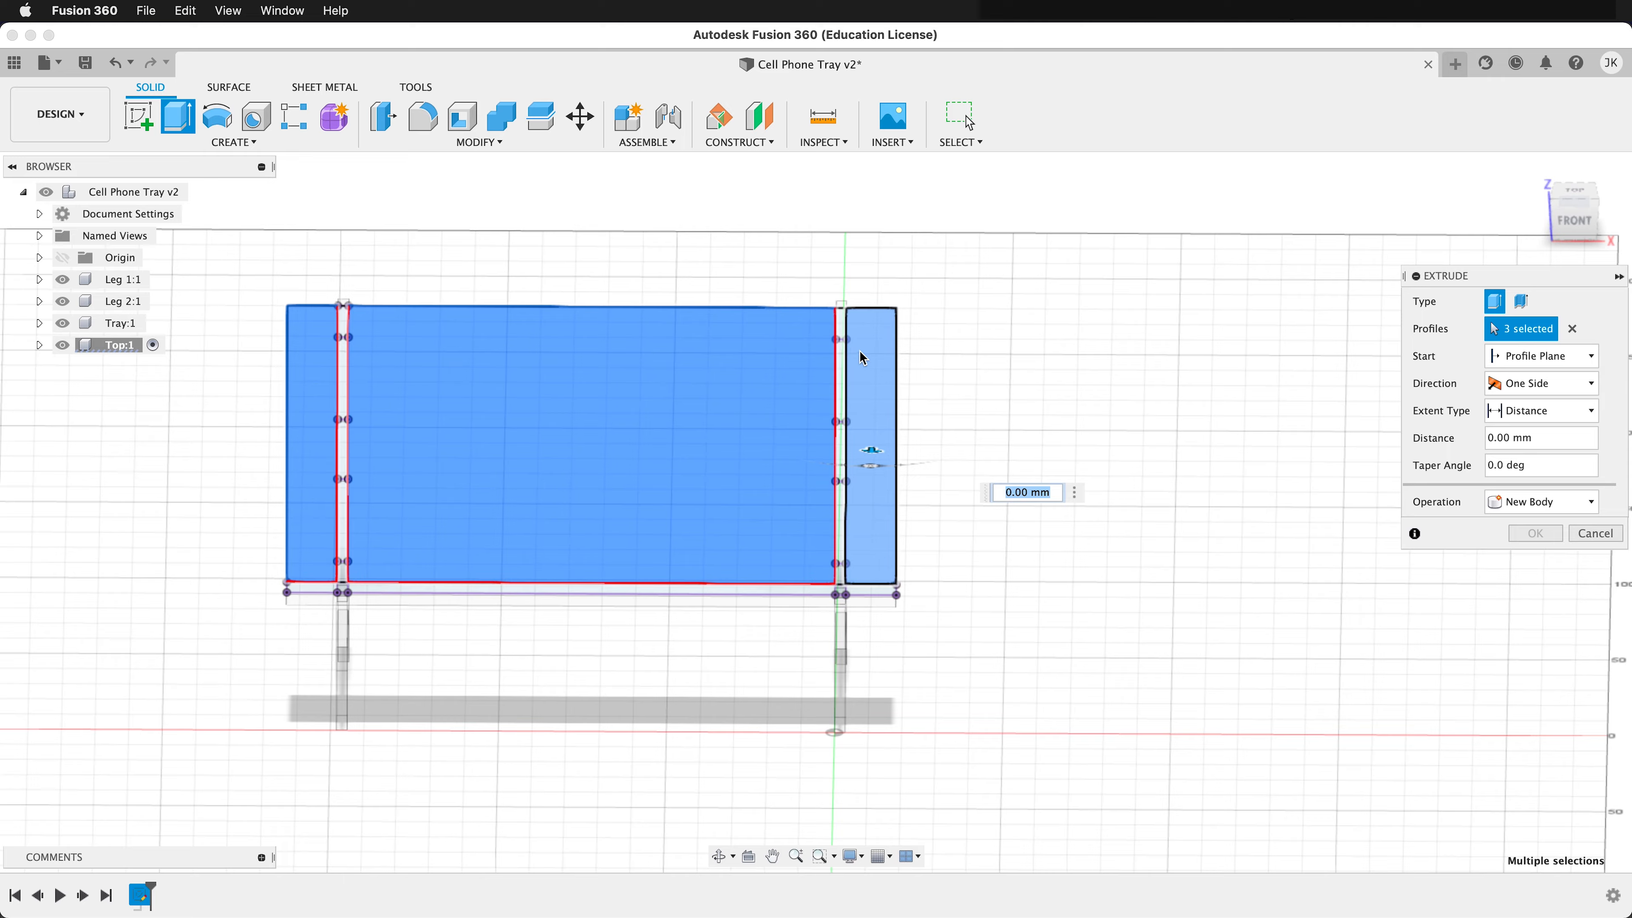
# Add the three strip profiles above, between and below the slots at each leg, leaving the two slots per leg unselected
pyautogui.scroll(5, 841, 335)
pyautogui.click(835, 325)
pyautogui.click(817, 654)
pyautogui.scroll(-5, 886, 681)
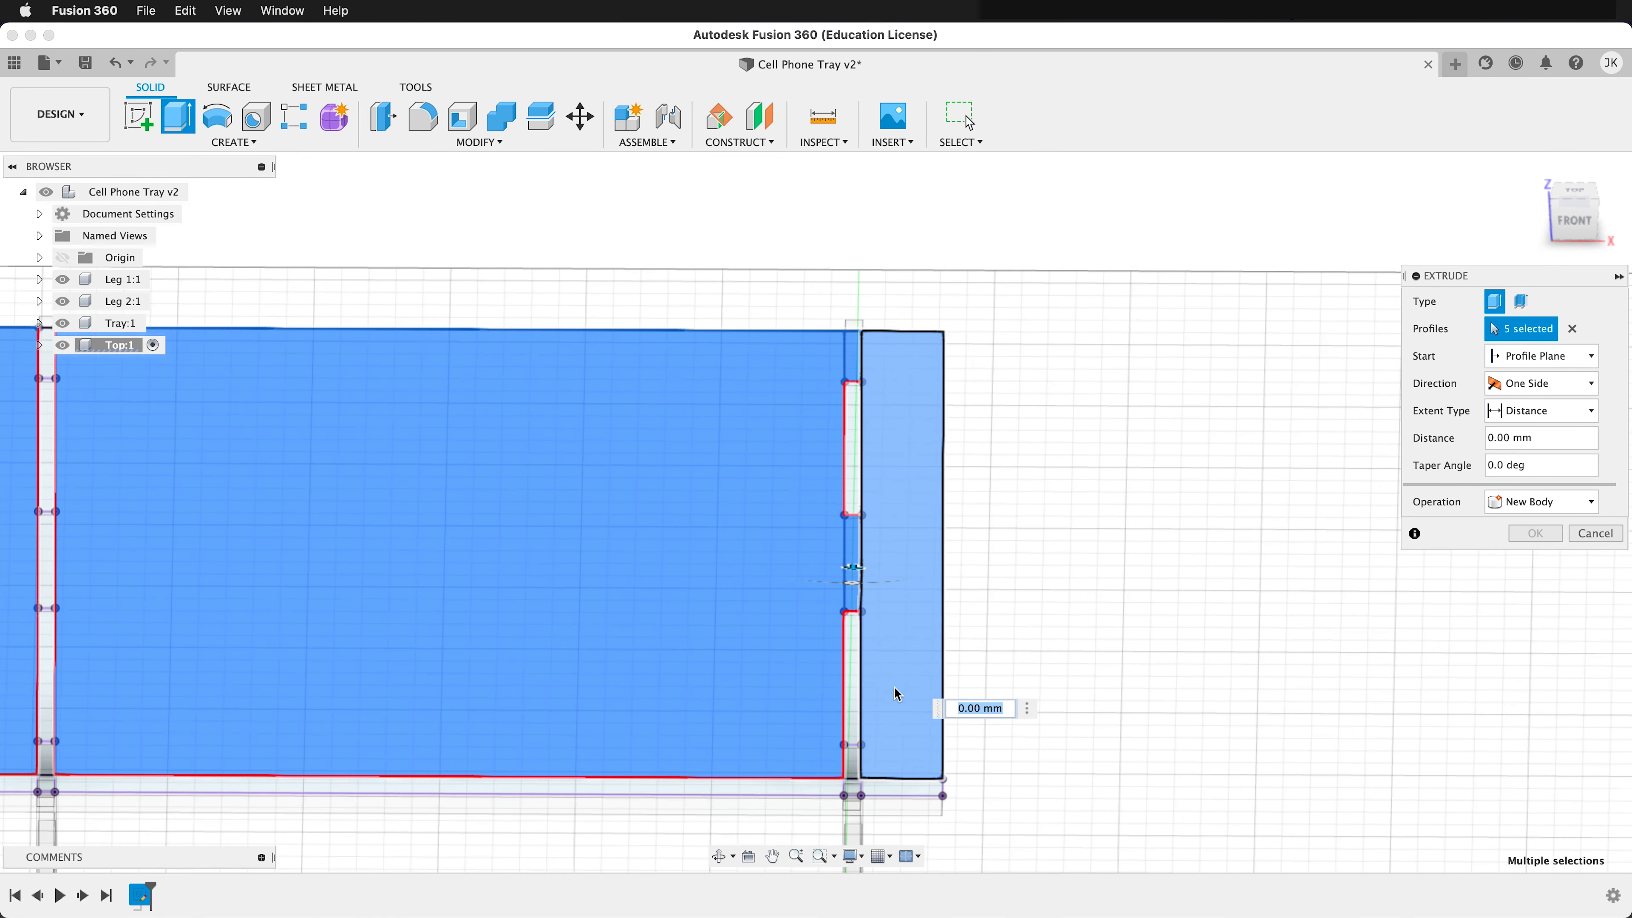
pyautogui.click(852, 770)
pyautogui.click(48, 757)
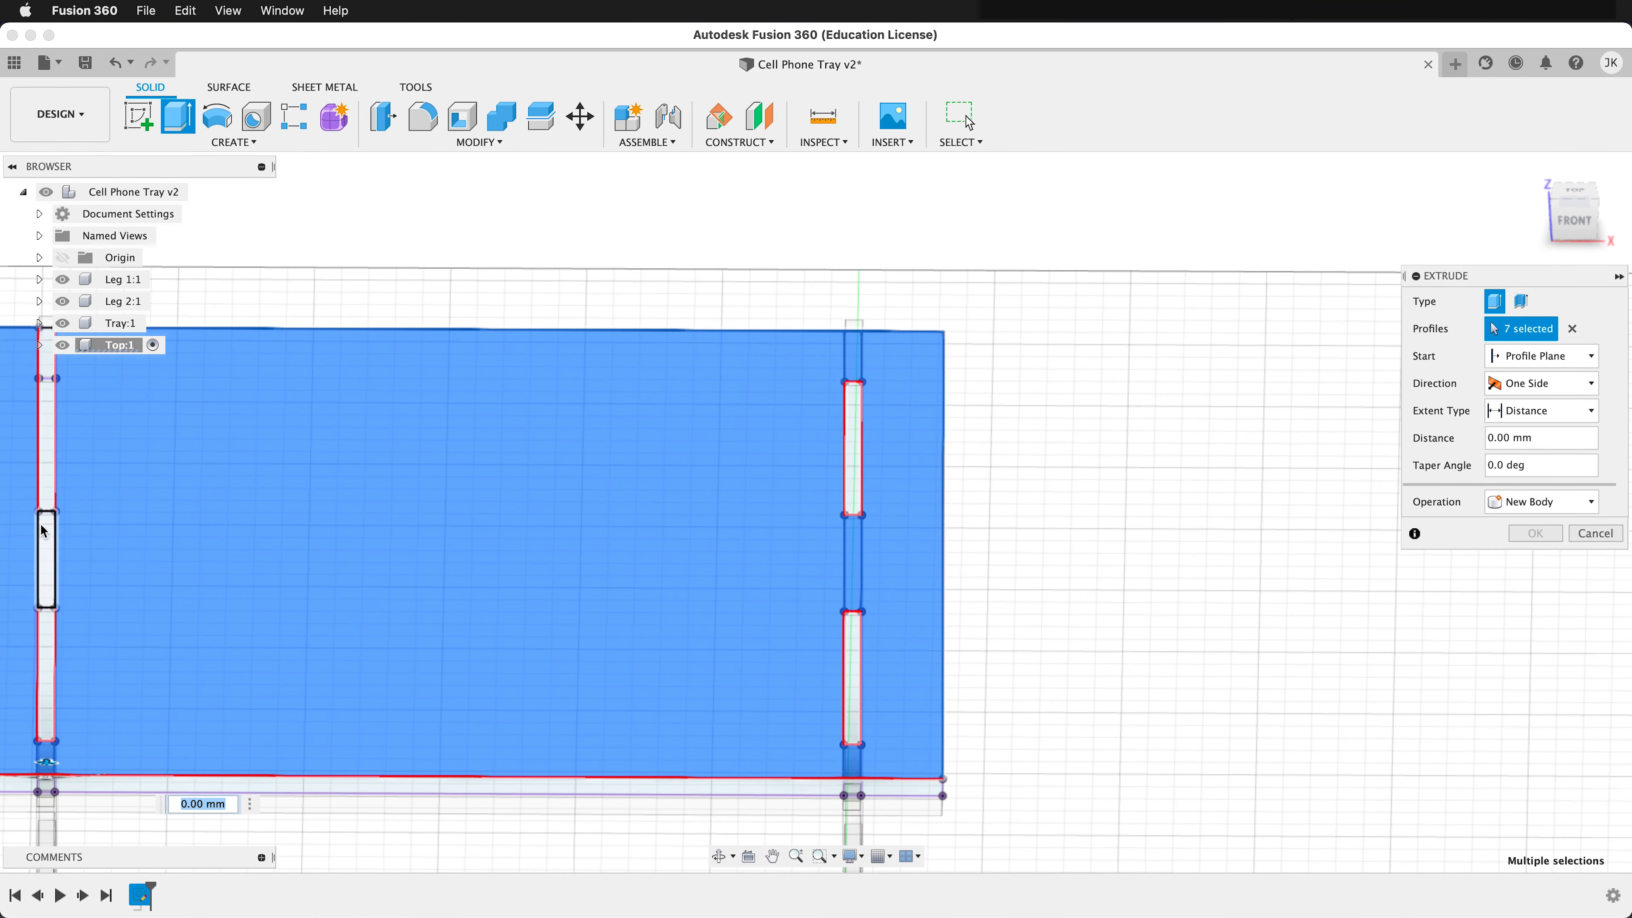
pyautogui.click(47, 643)
pyautogui.click(47, 444)
# Extrude the selected panel profiles by the ply parameter as a new body
pyautogui.click(1562, 439)
pyautogui.write('ply')
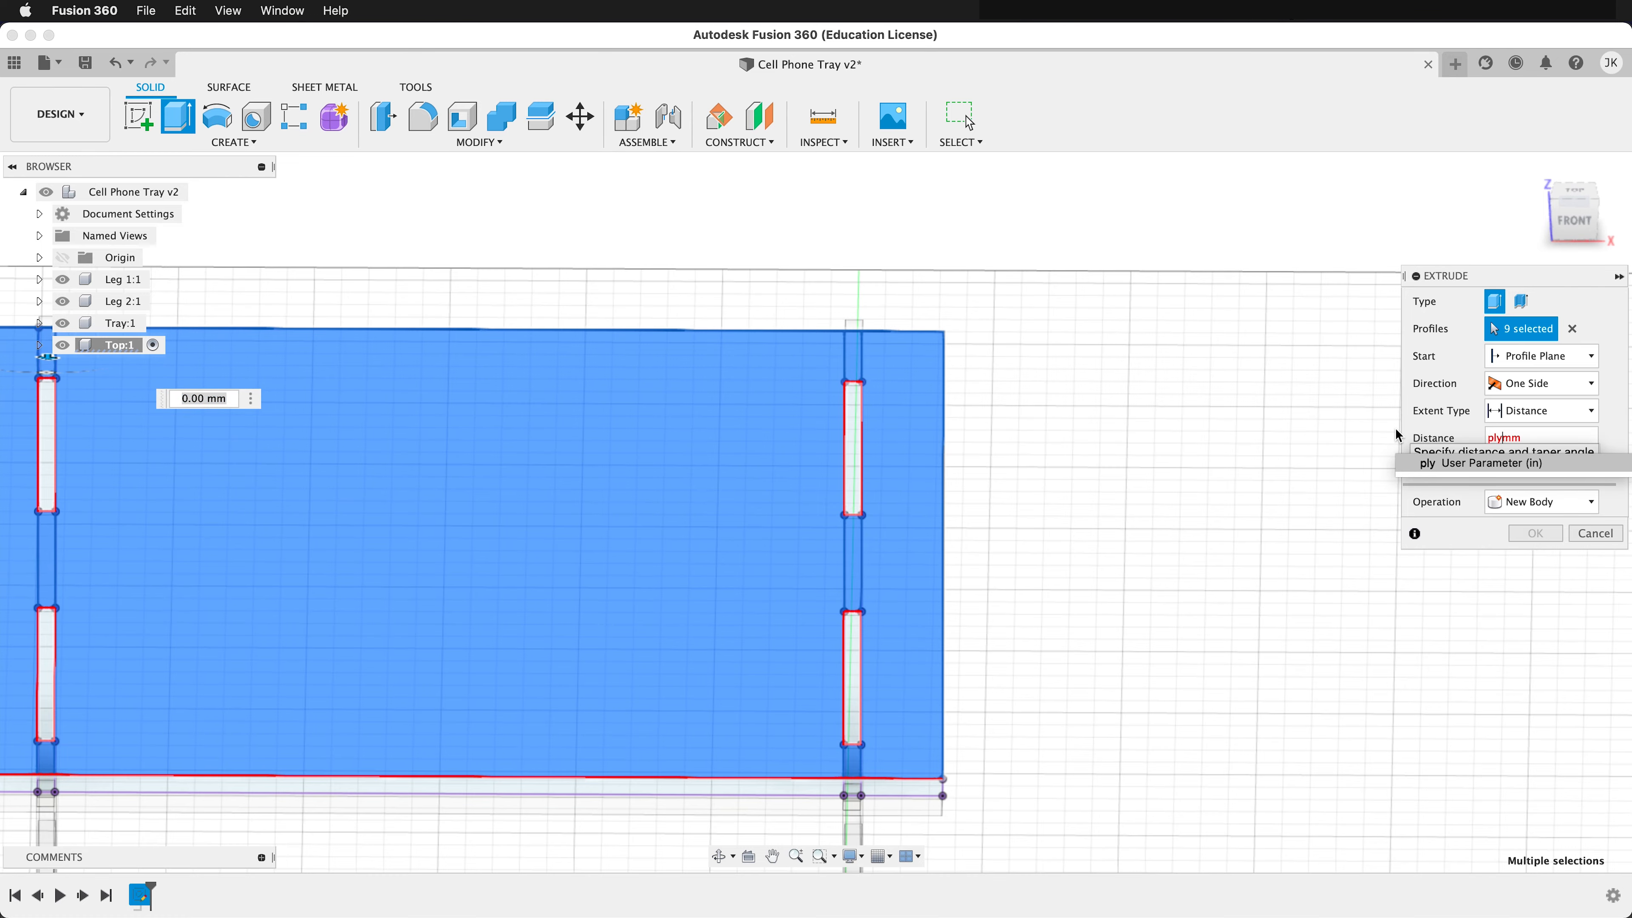
pyautogui.press('Return')
pyautogui.press('Return')
pyautogui.keyDown('shift'); pyautogui.moveTo(1399, 435); pyautogui.dragTo(930, 495, button='middle'); pyautogui.keyUp('shift')
pyautogui.keyDown('shift'); pyautogui.moveTo(1056, 482); pyautogui.dragTo(1018, 679, button='middle'); pyautogui.keyUp('shift')
pyautogui.scroll(-3, 1022, 682)
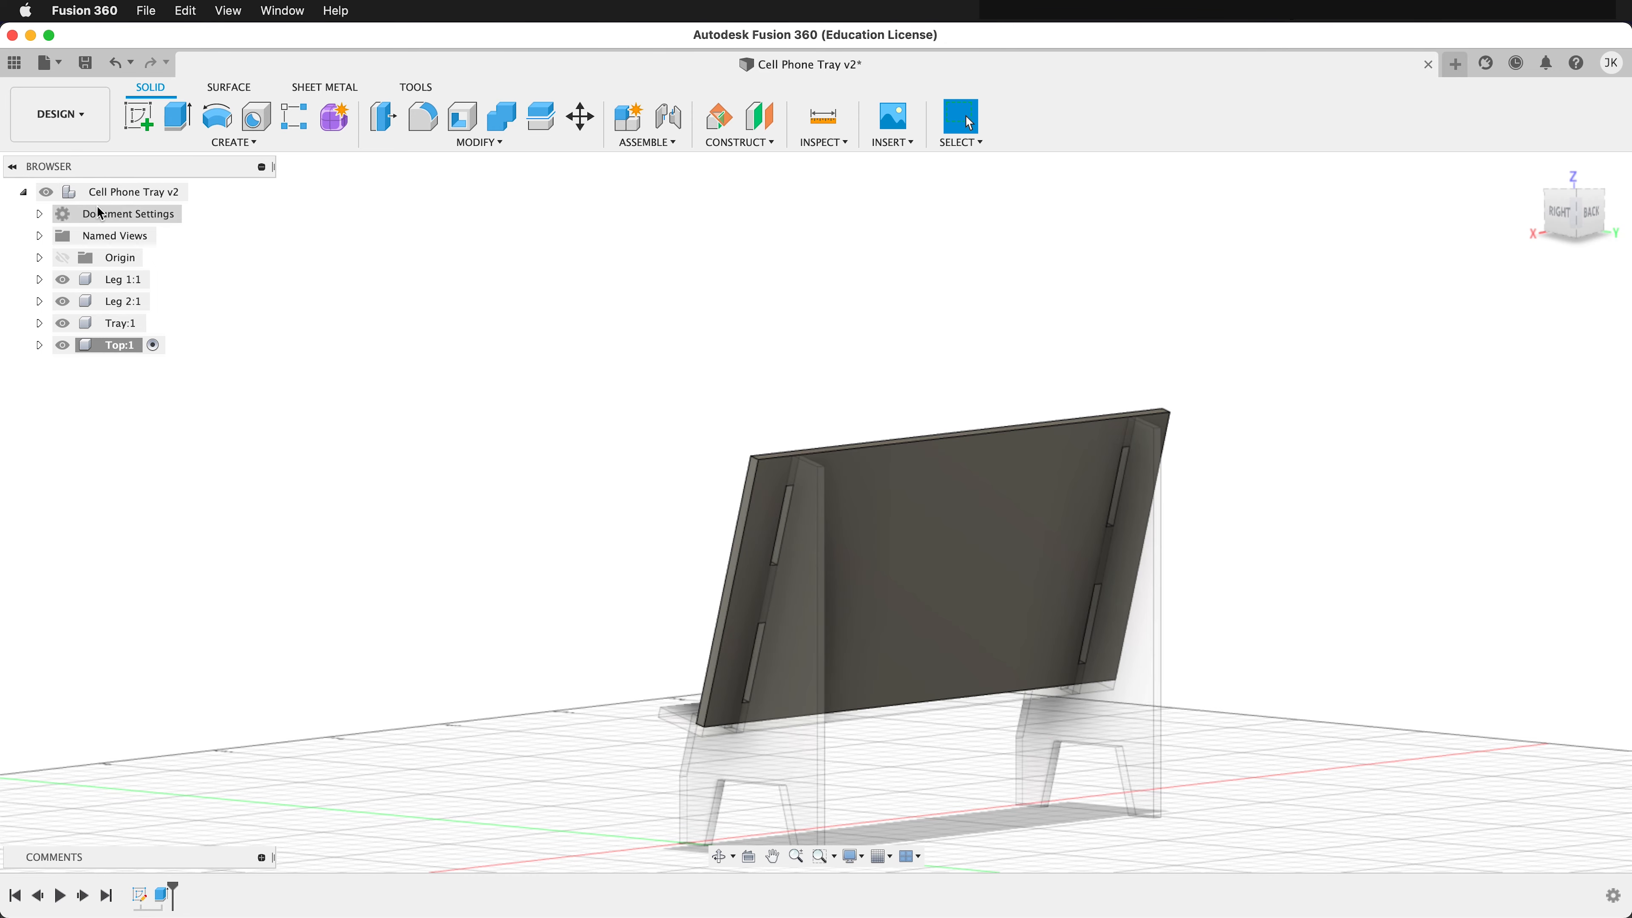
# Create and activate an internal standard component named Brace under the root assembly
pyautogui.rightClick(109, 192)
pyautogui.click(169, 233)
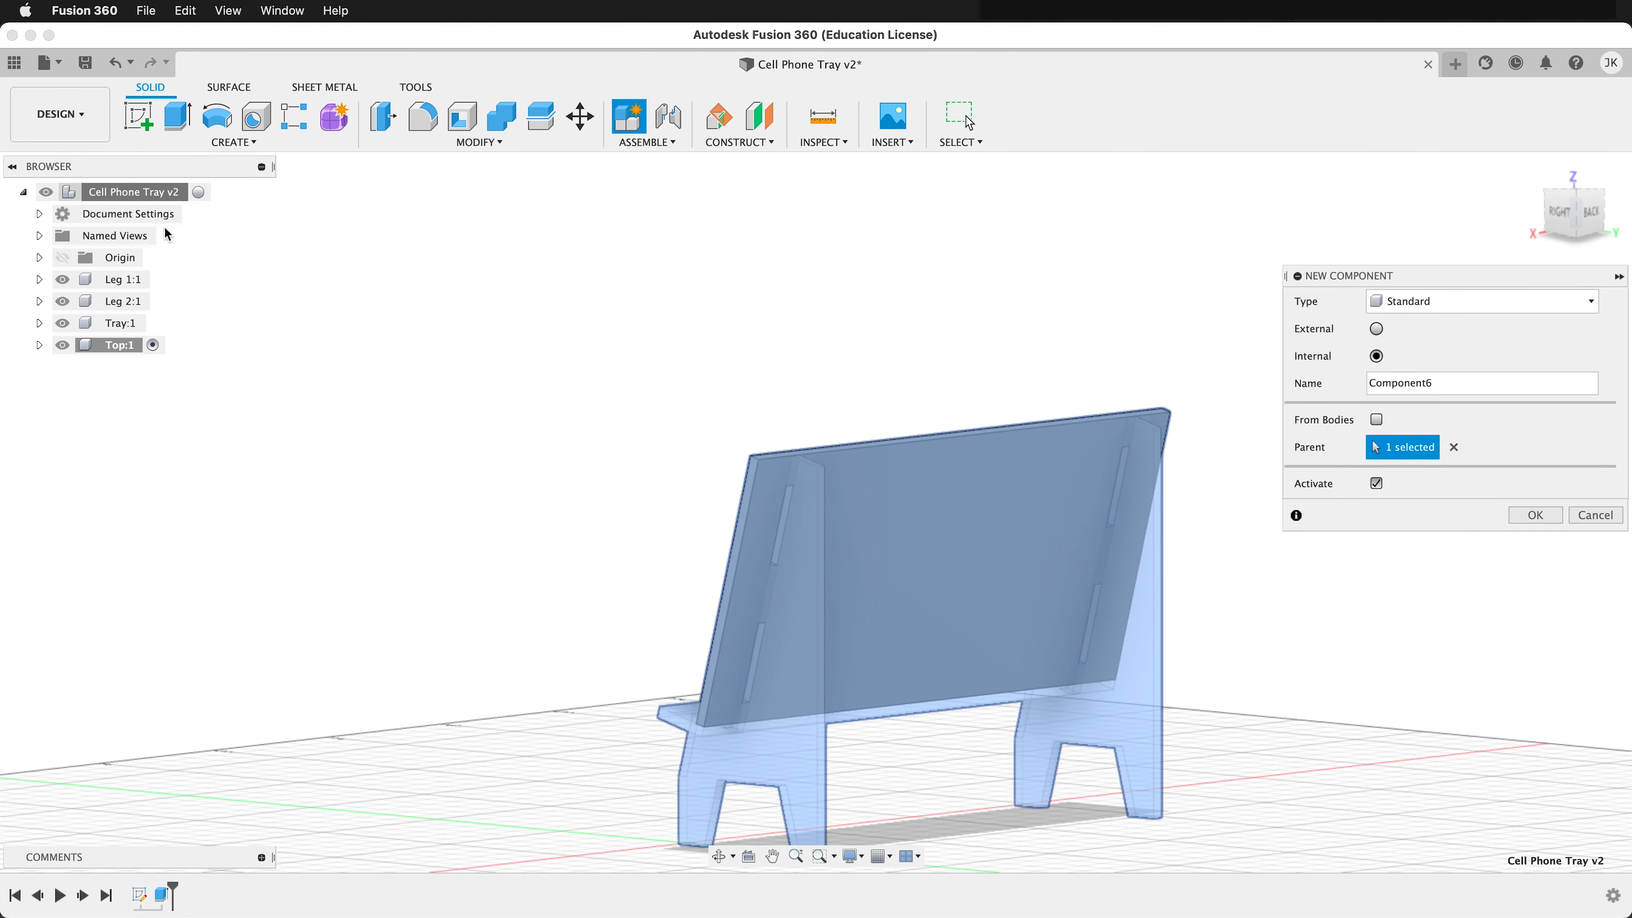
pyautogui.doubleClick(1439, 374)
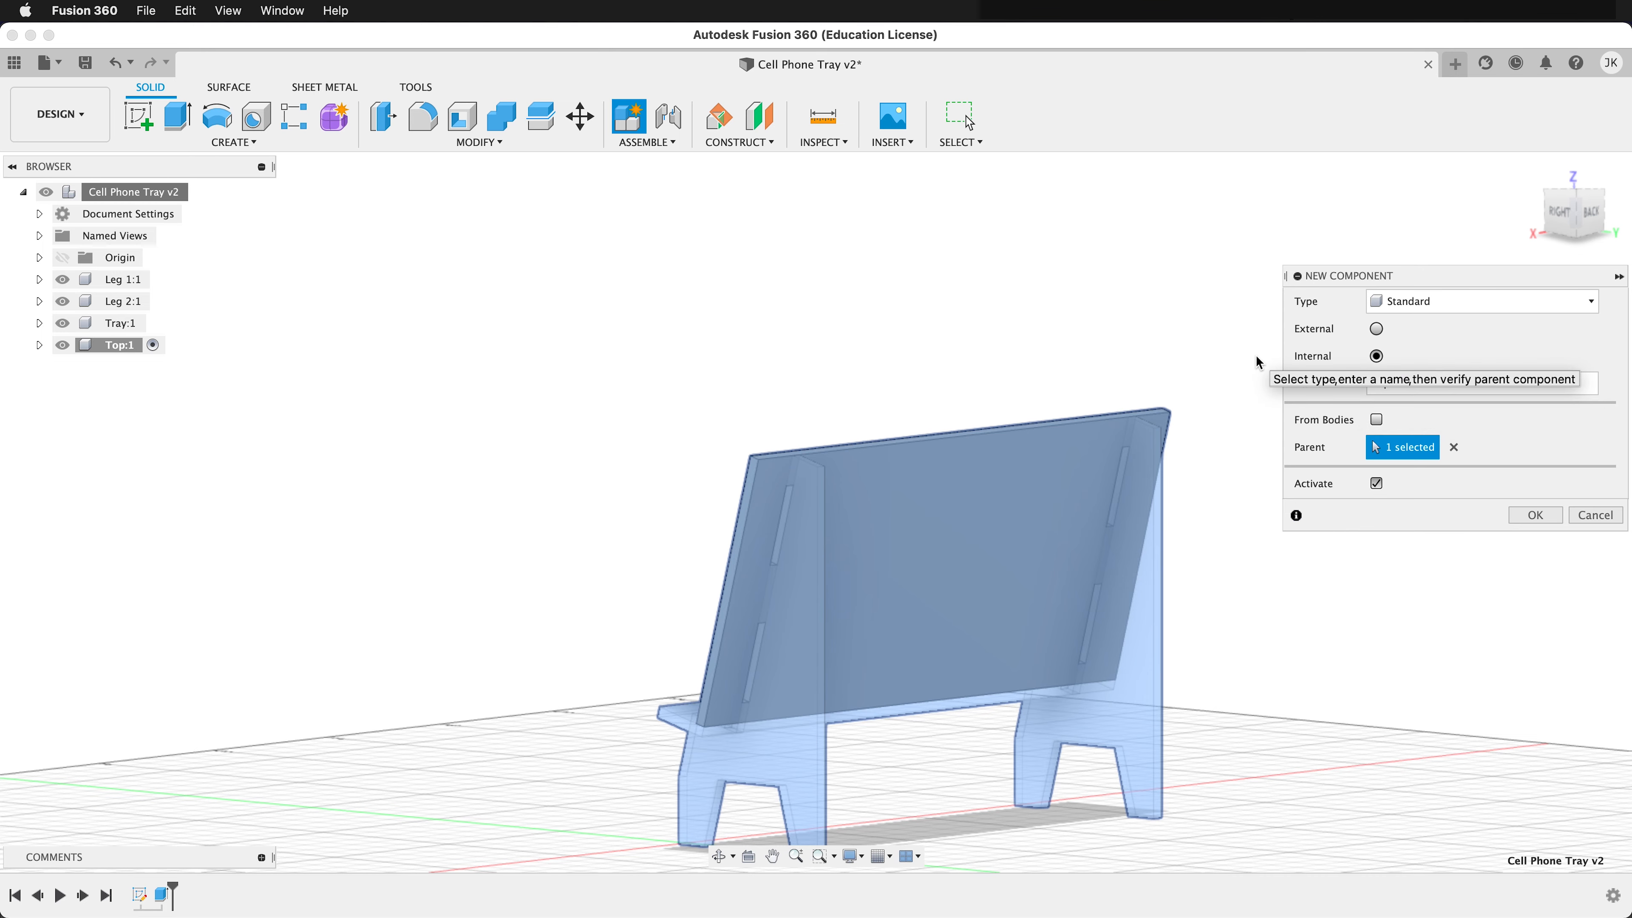
pyautogui.write('Brace')
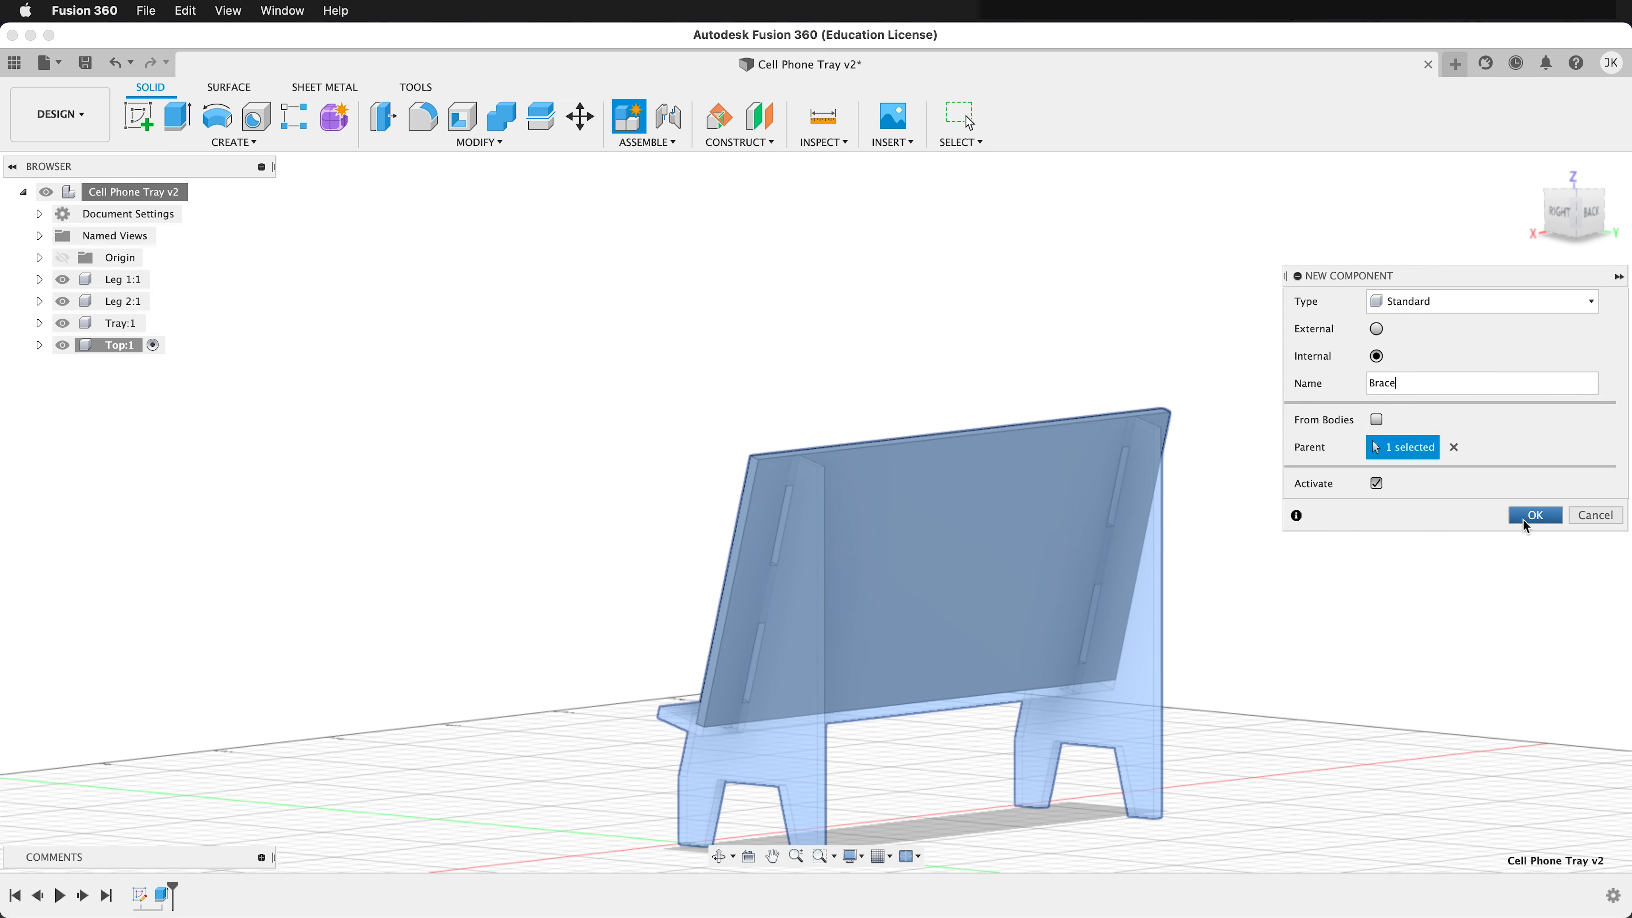
pyautogui.click(1534, 515)
# Create an offset plane at -5 mm from the narrow back face of Leg 2, inside the Brace component
pyautogui.keyDown('shift'); pyautogui.moveTo(1191, 713); pyautogui.dragTo(947, 755, button='middle'); pyautogui.keyUp('shift')
pyautogui.scroll(5, 925, 778)
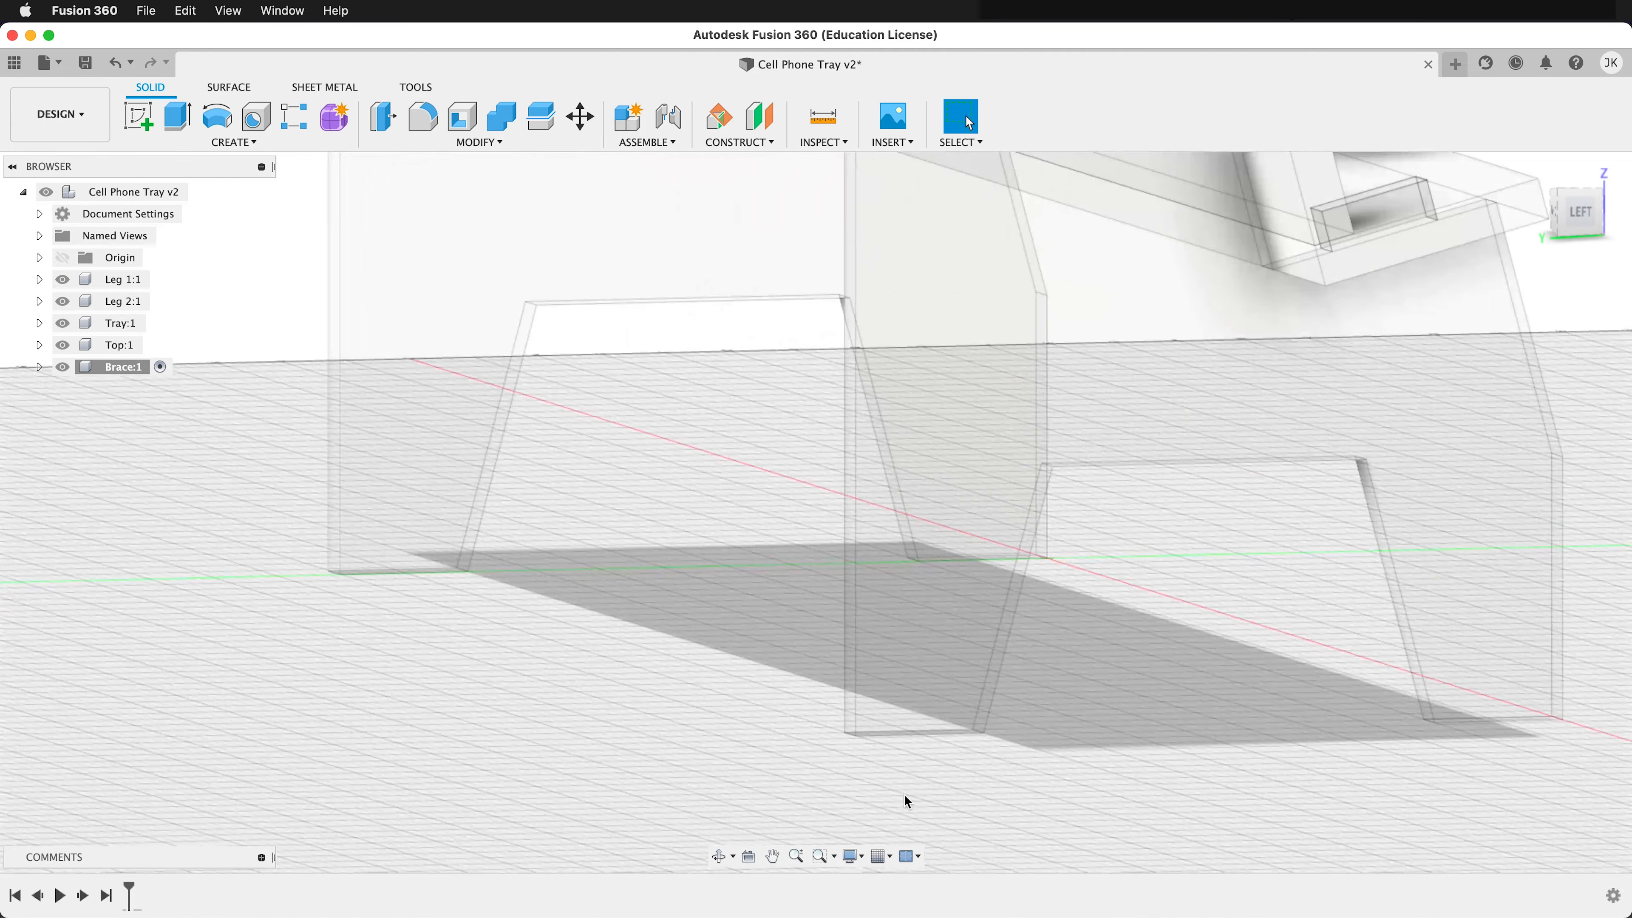
pyautogui.scroll(3, 893, 758)
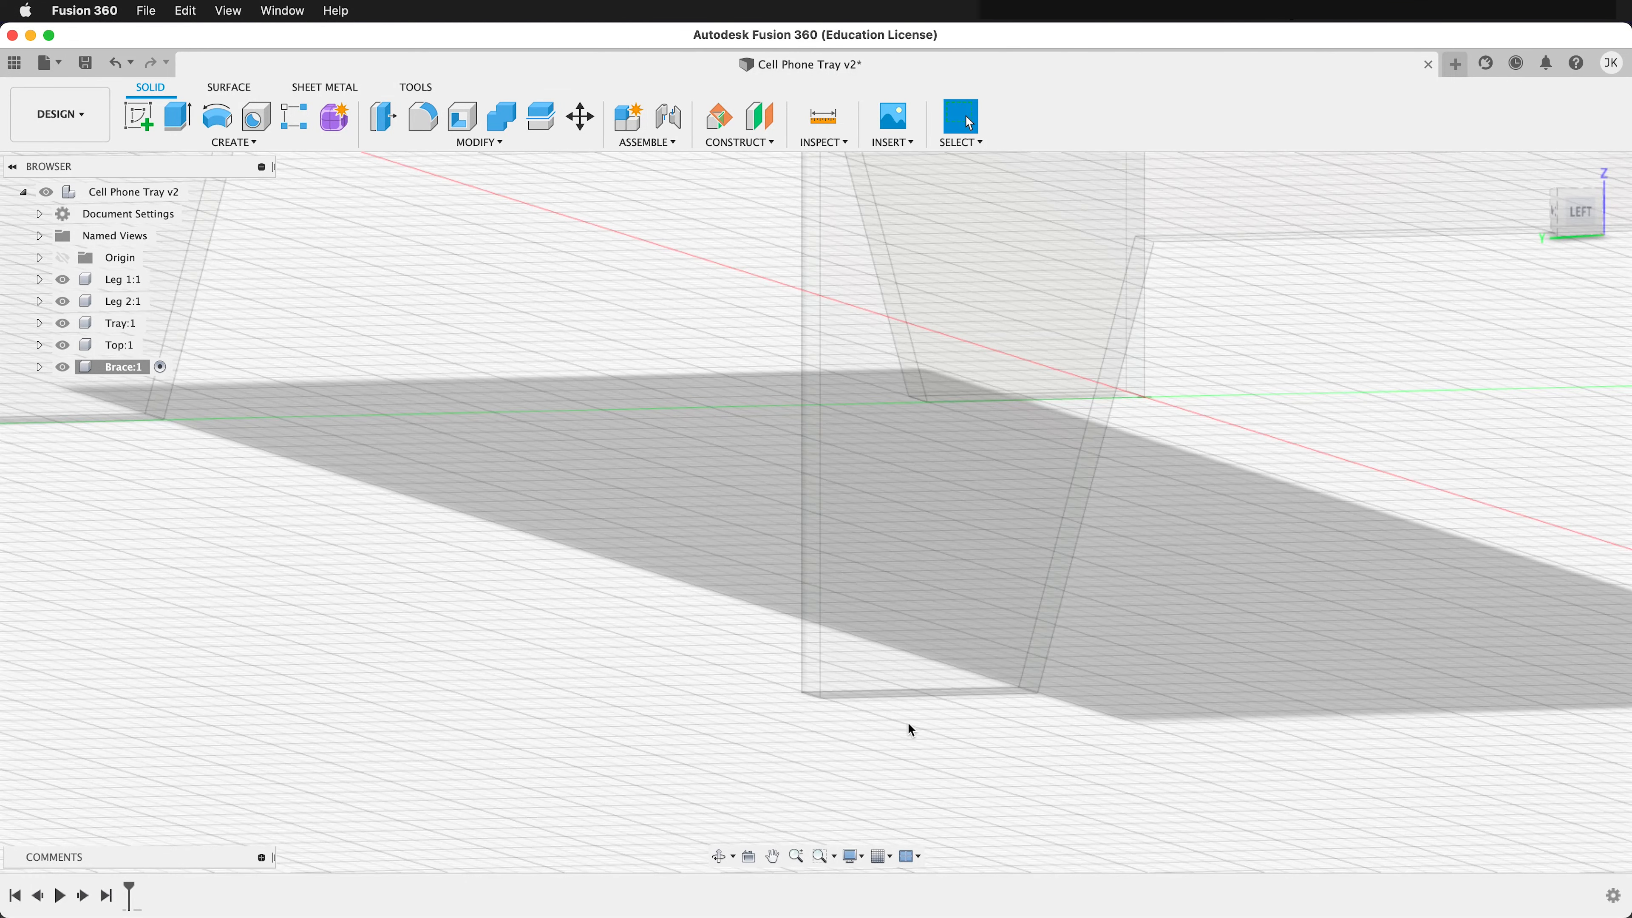
pyautogui.scroll(-3, 905, 724)
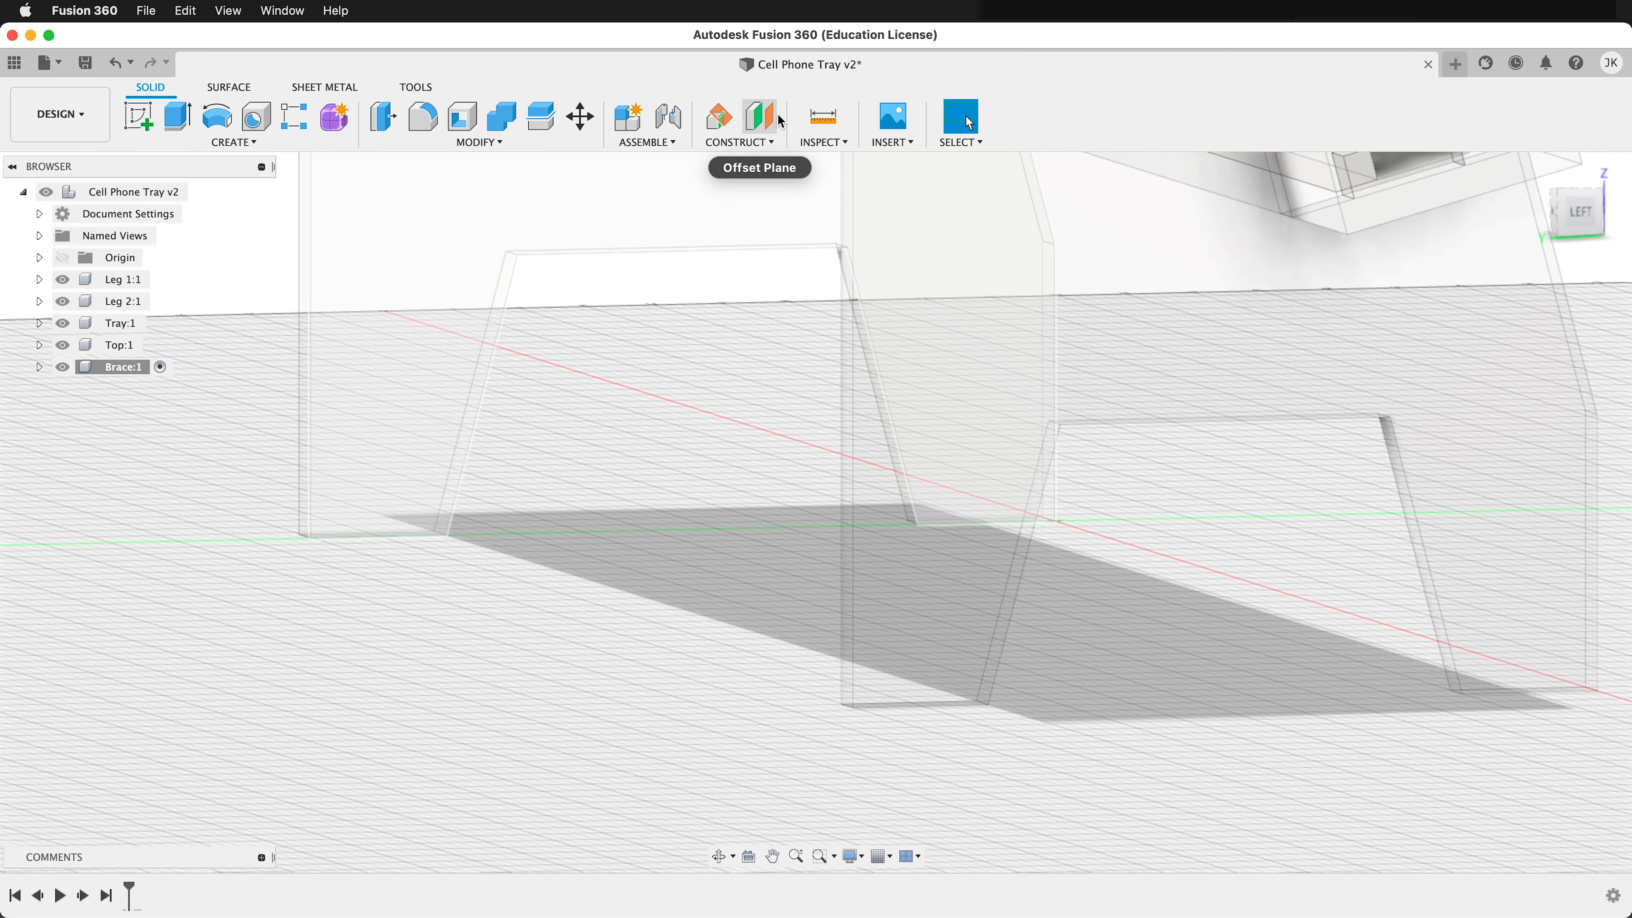
pyautogui.click(772, 143)
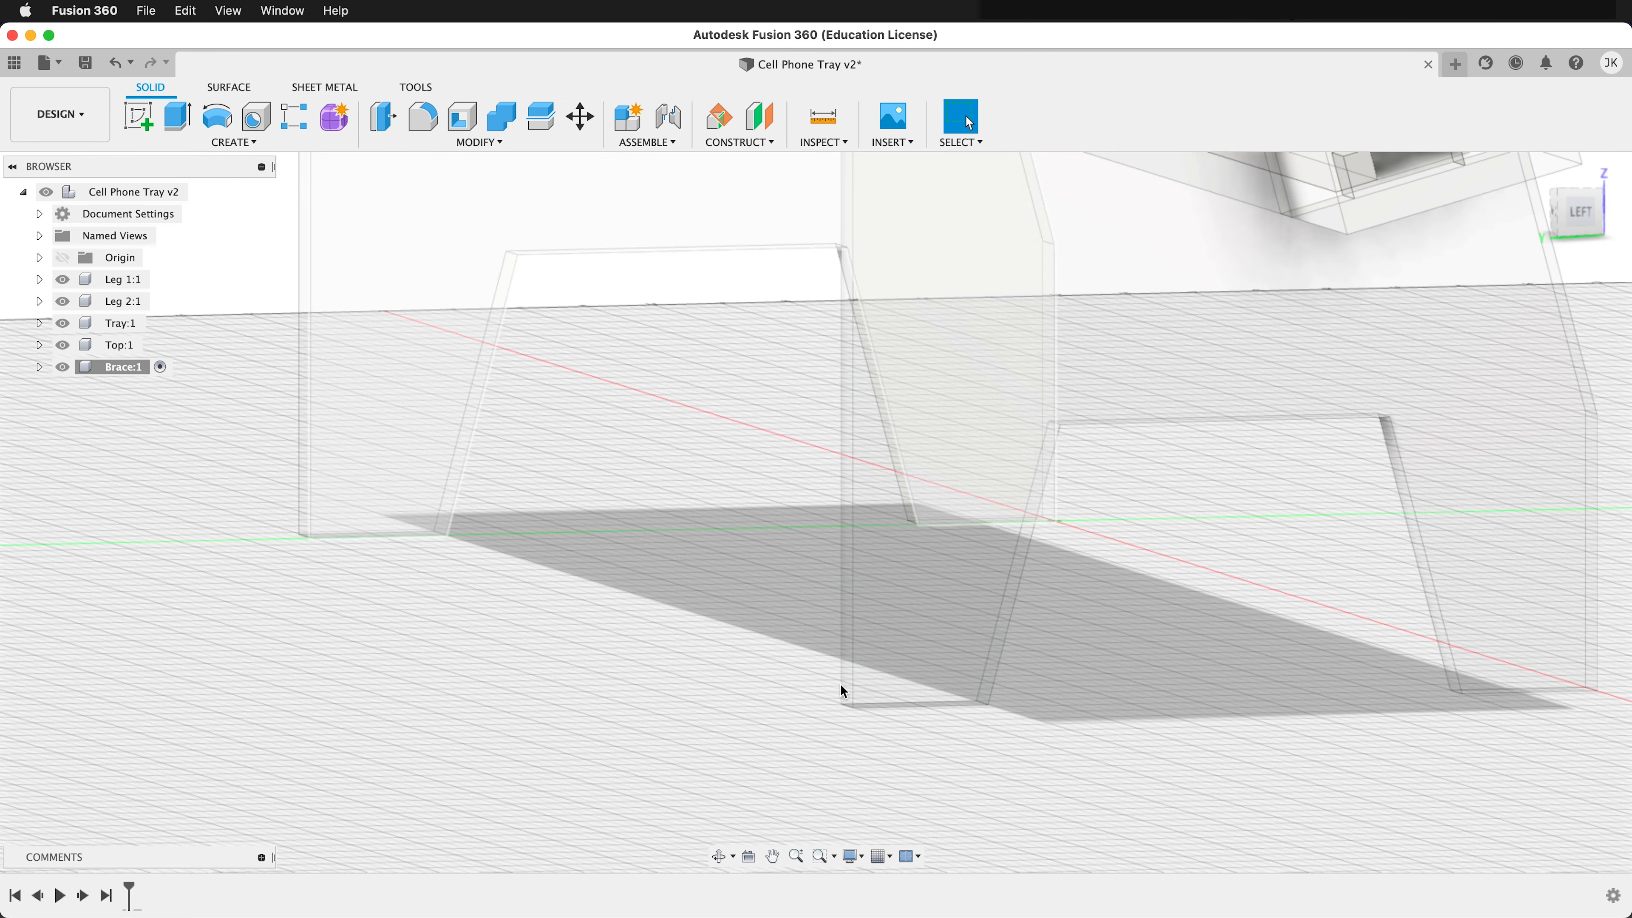
pyautogui.click(847, 689)
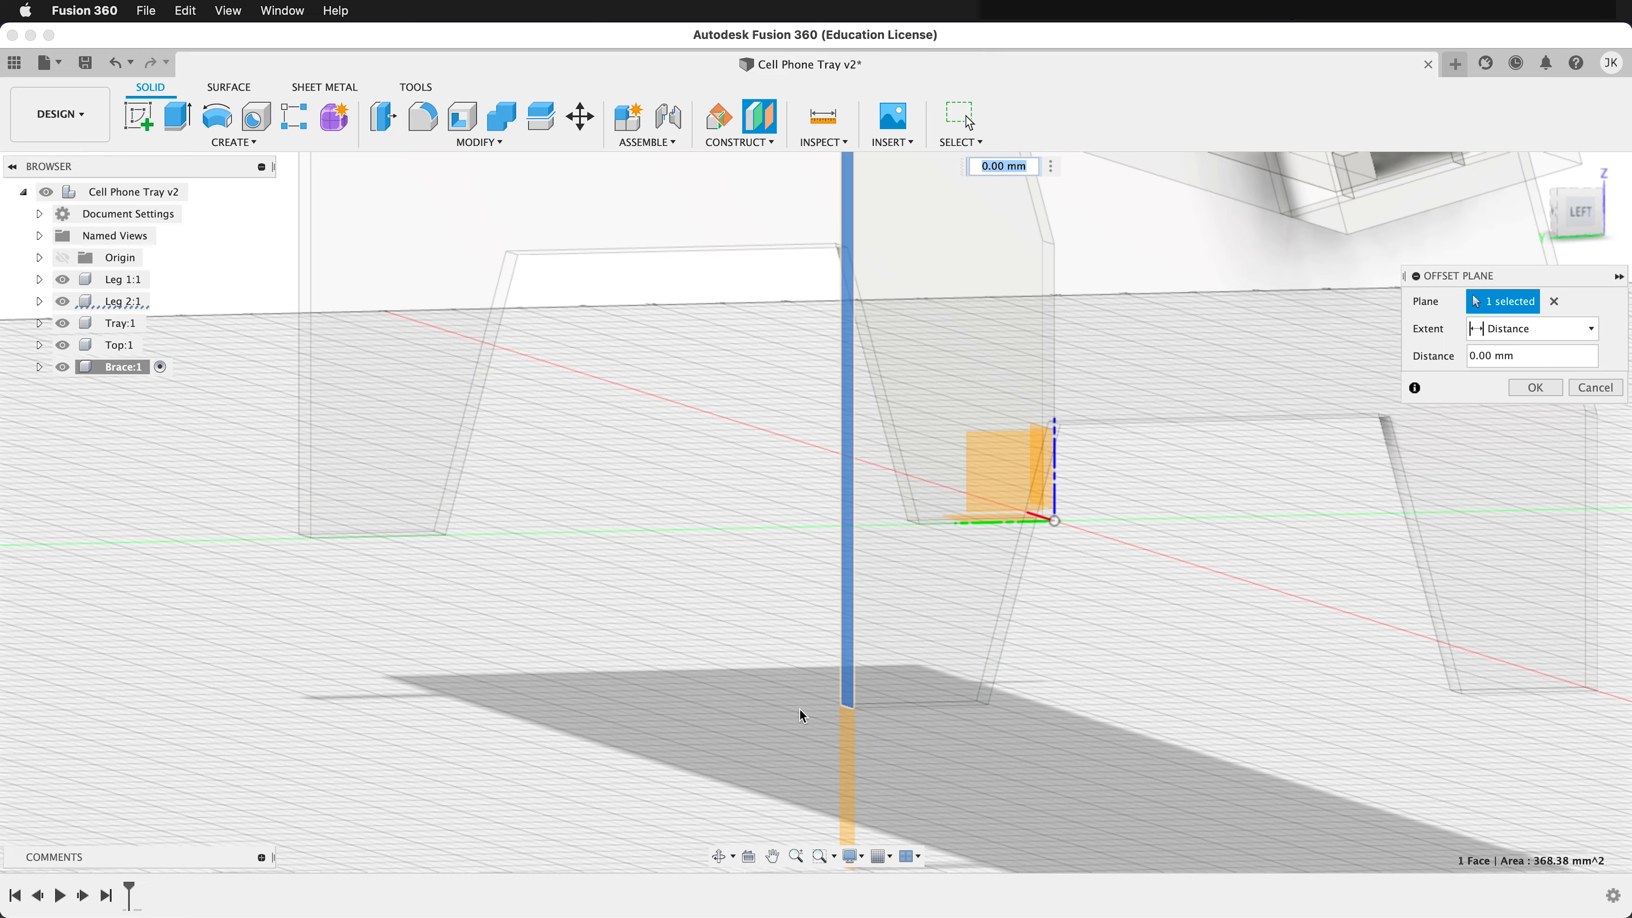
pyautogui.scroll(-3, 692, 620)
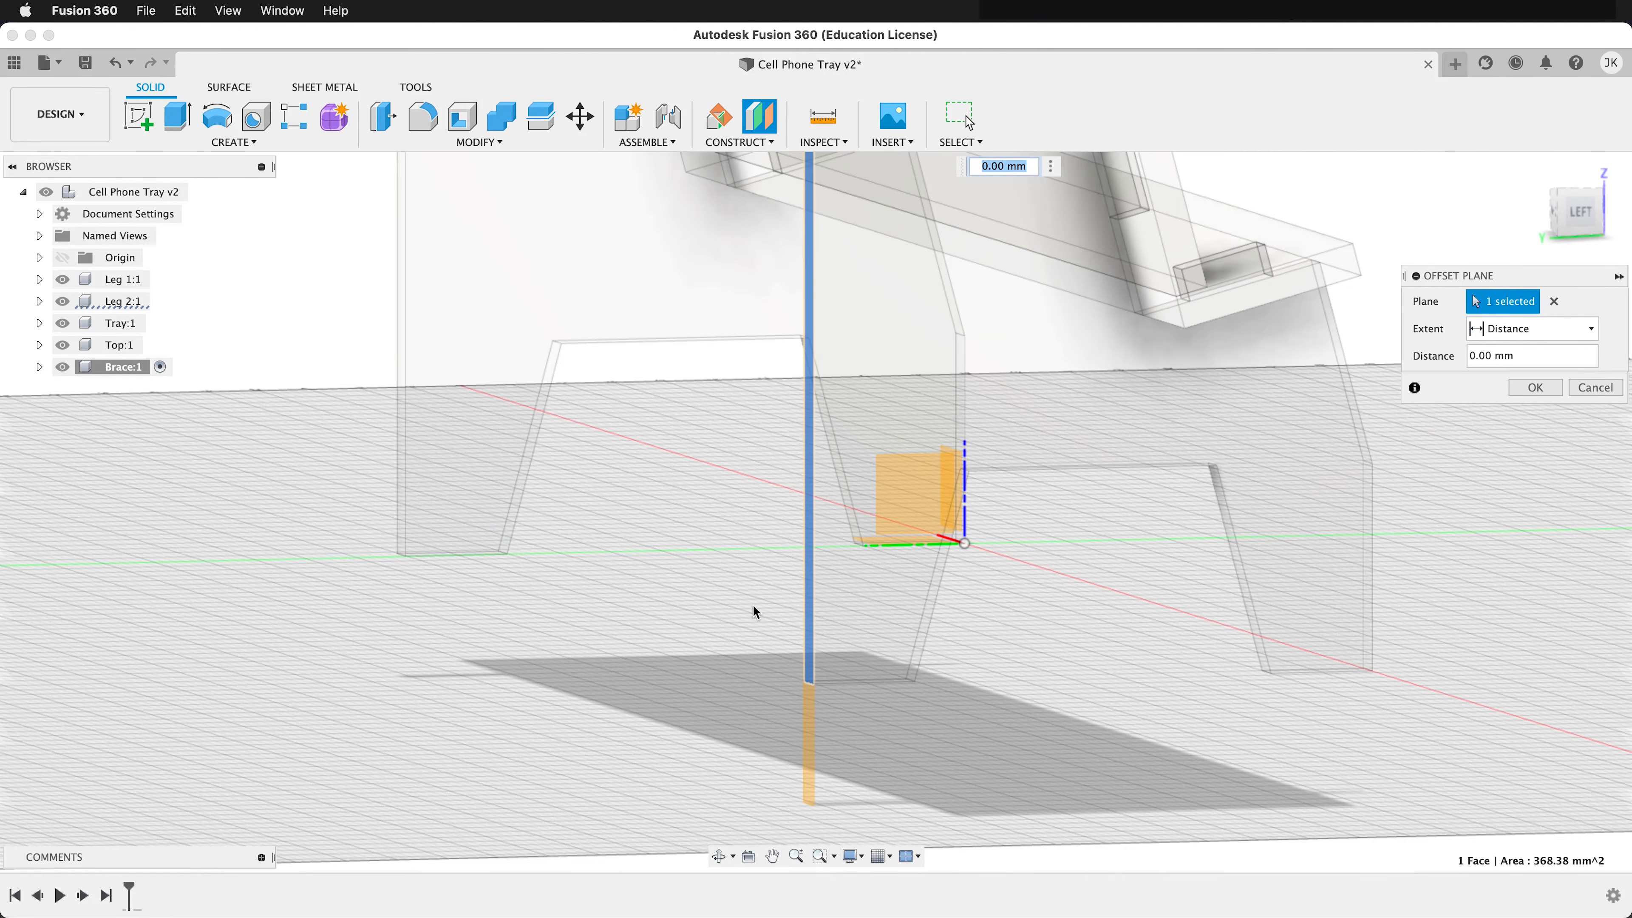
pyautogui.keyDown('shift'); pyautogui.moveTo(905, 650); pyautogui.dragTo(943, 623, button='middle'); pyautogui.keyUp('shift')
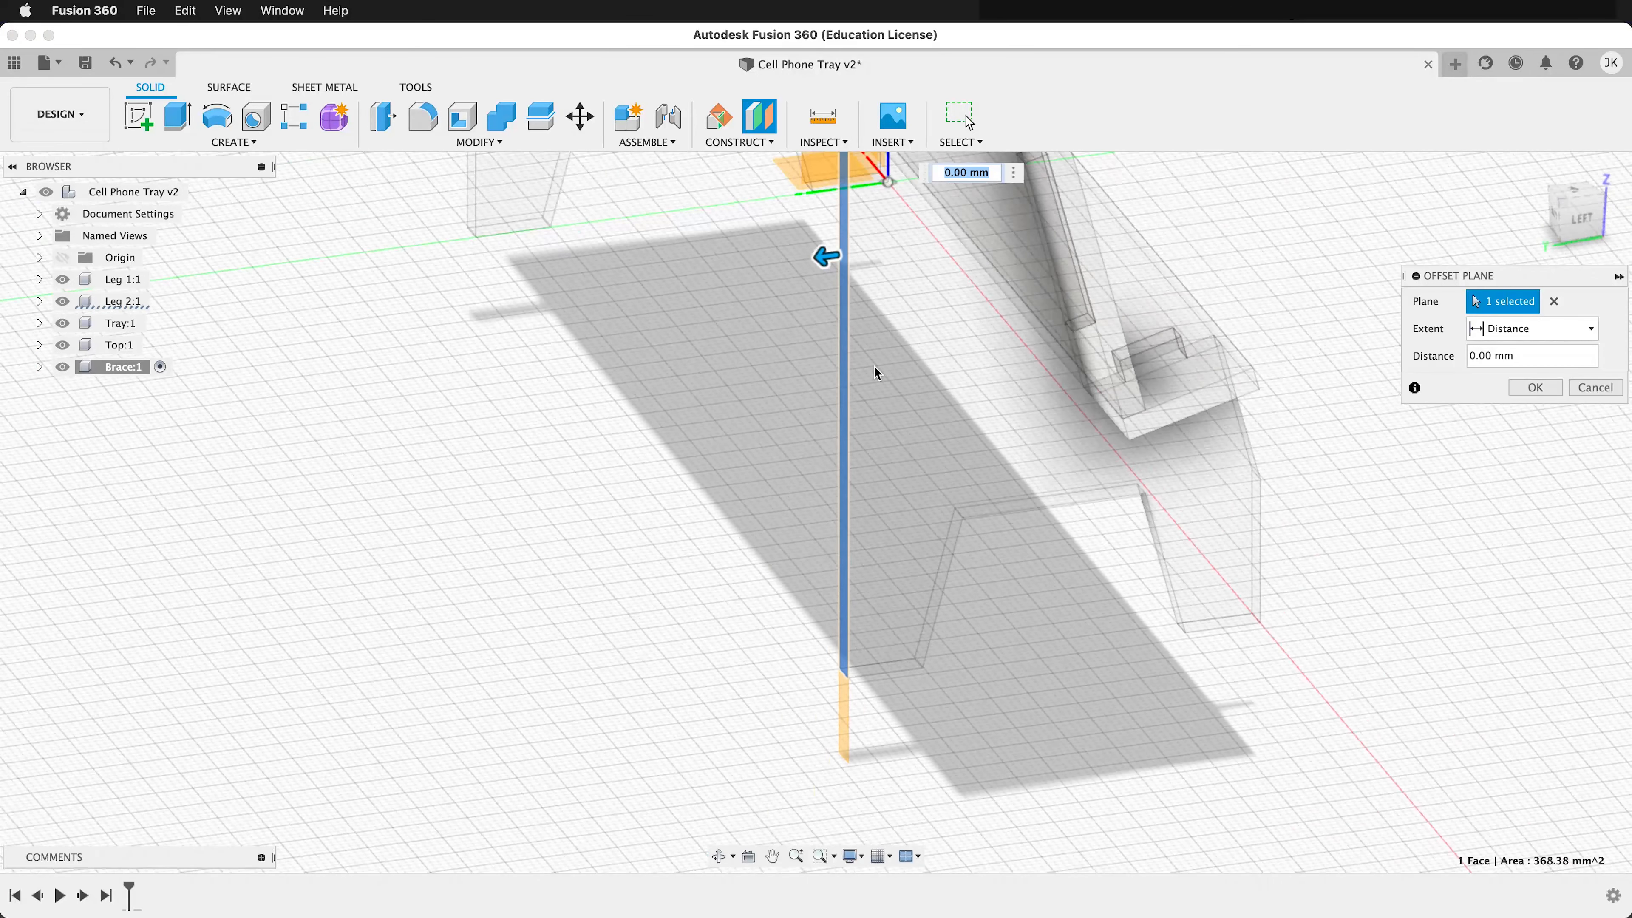
pyautogui.moveTo(826, 254)
pyautogui.mouseDown()
pyautogui.moveTo(856, 245)
pyautogui.moveTo(855, 260)
pyautogui.mouseUp()
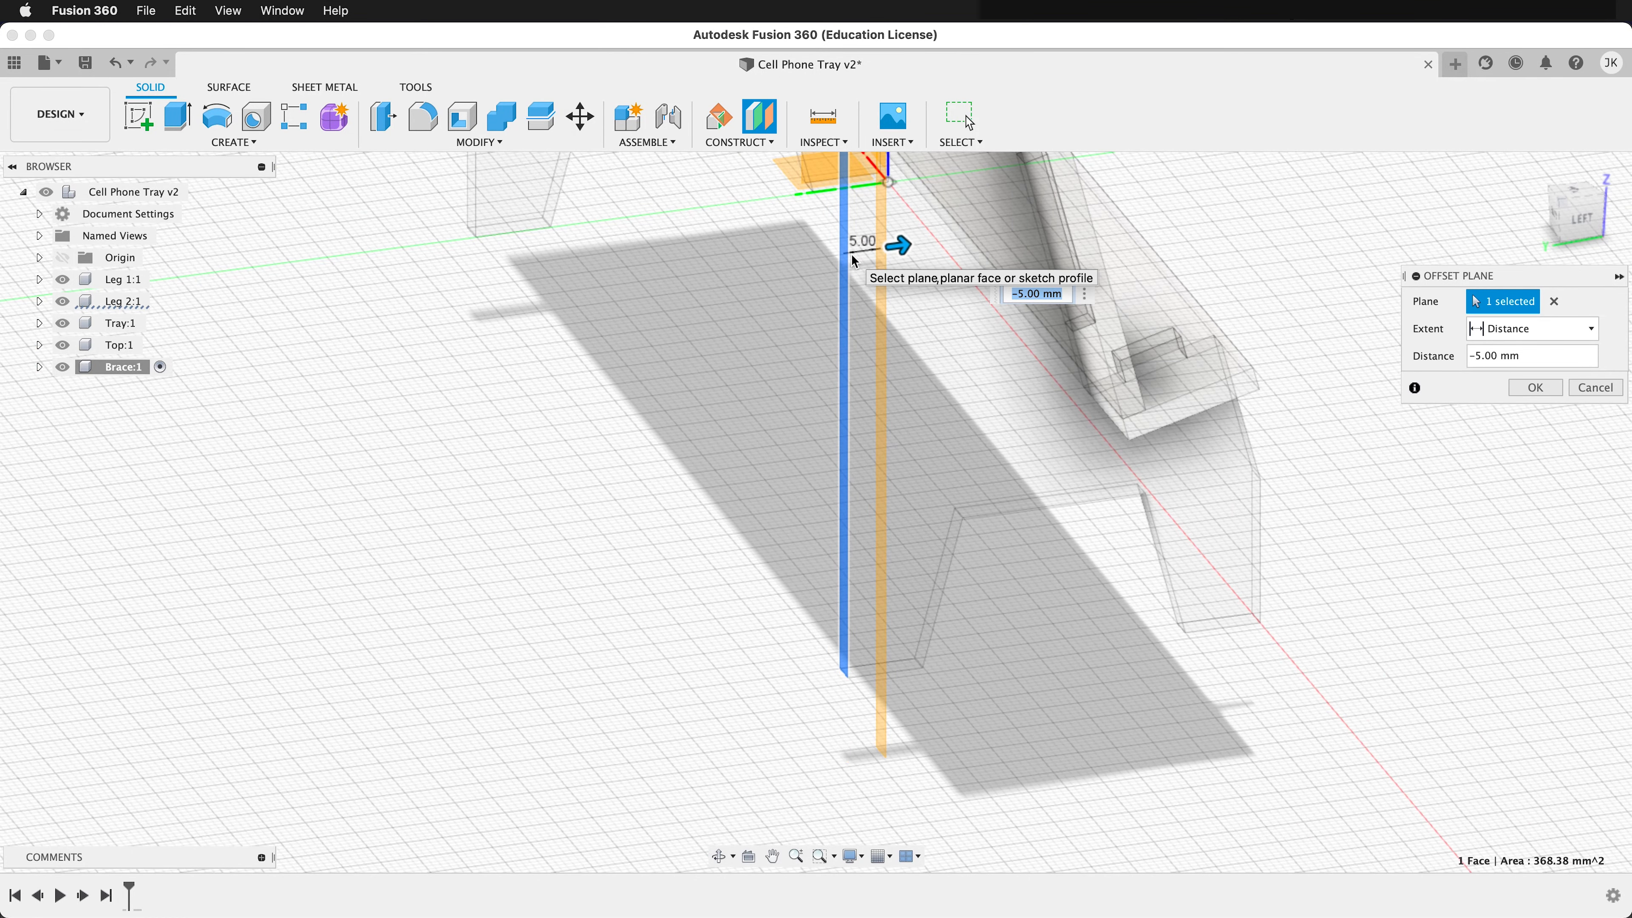
pyautogui.click(1536, 387)
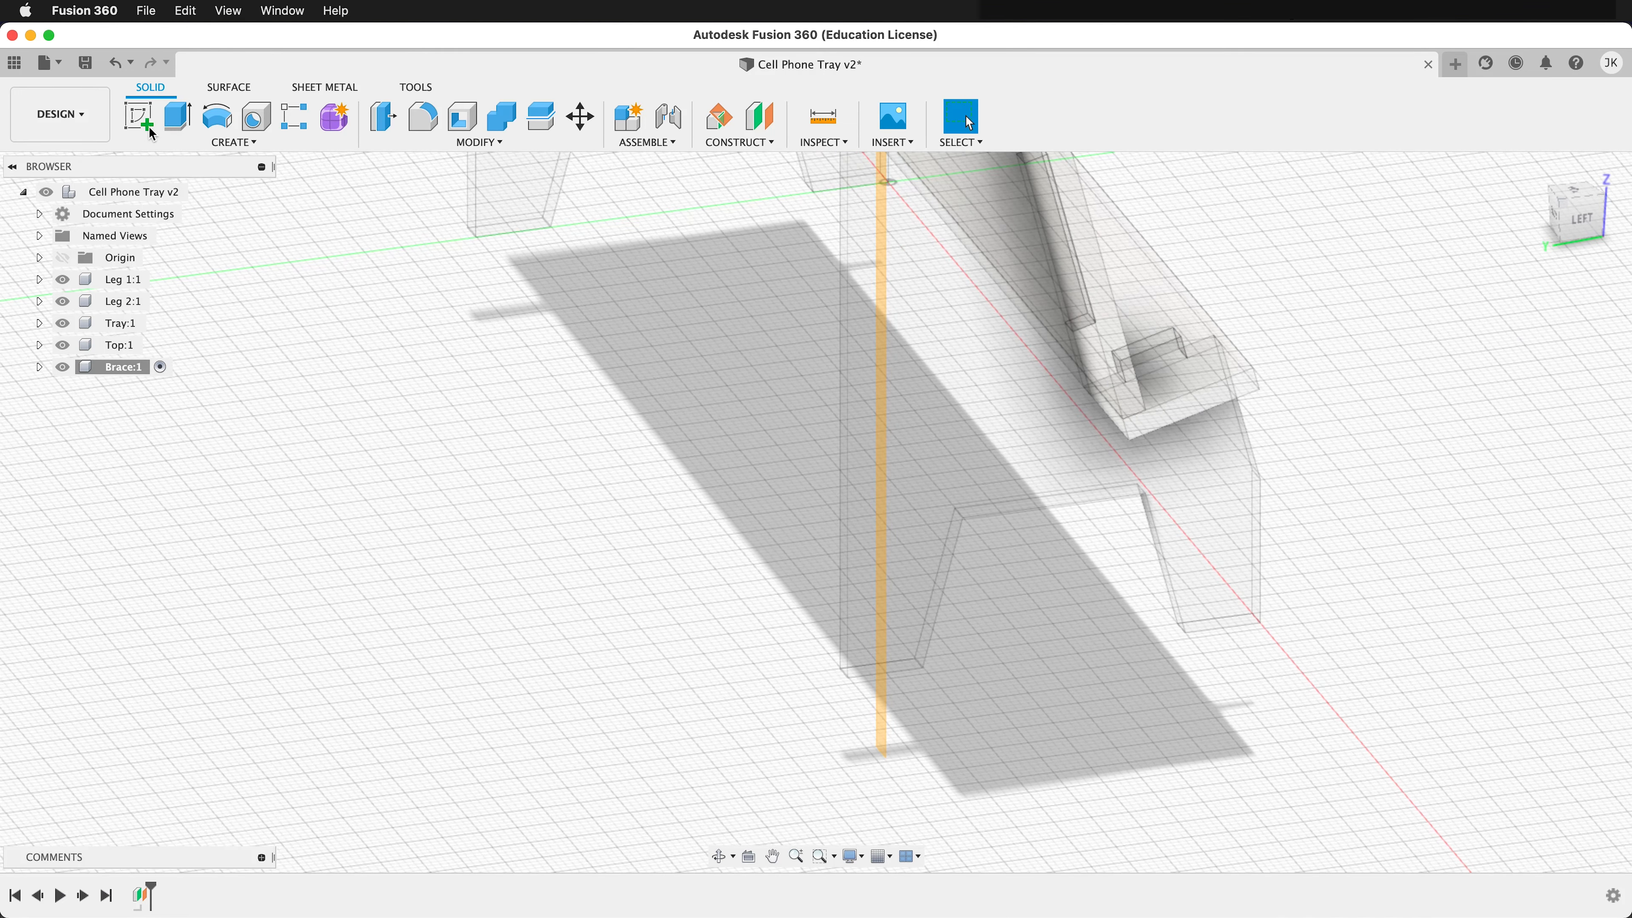
# Start a sketch on the offset plane and project the narrow back faces of both legs into it
pyautogui.click(152, 134)
pyautogui.click(883, 701)
pyautogui.moveTo(1044, 654)
pyautogui.keyDown('shift'); pyautogui.mouseDown(button='middle')
pyautogui.moveTo(812, 744)
pyautogui.moveTo(929, 719)
pyautogui.moveTo(871, 729)
pyautogui.moveTo(899, 709)
pyautogui.mouseUp(button='middle'); pyautogui.keyUp('shift')
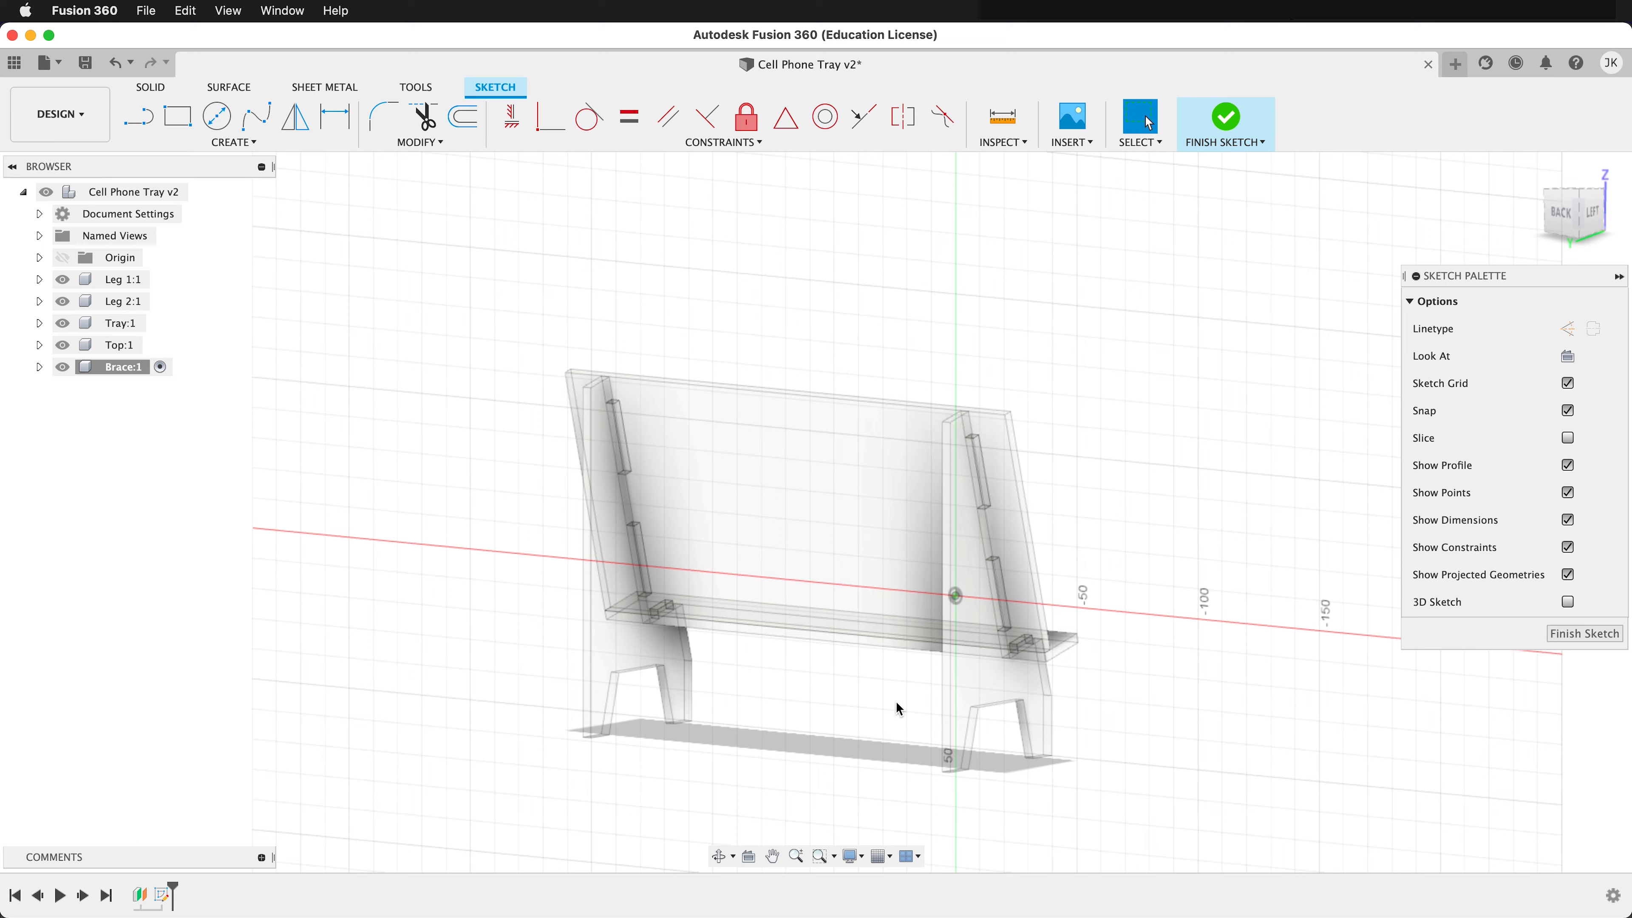
pyautogui.press('p')
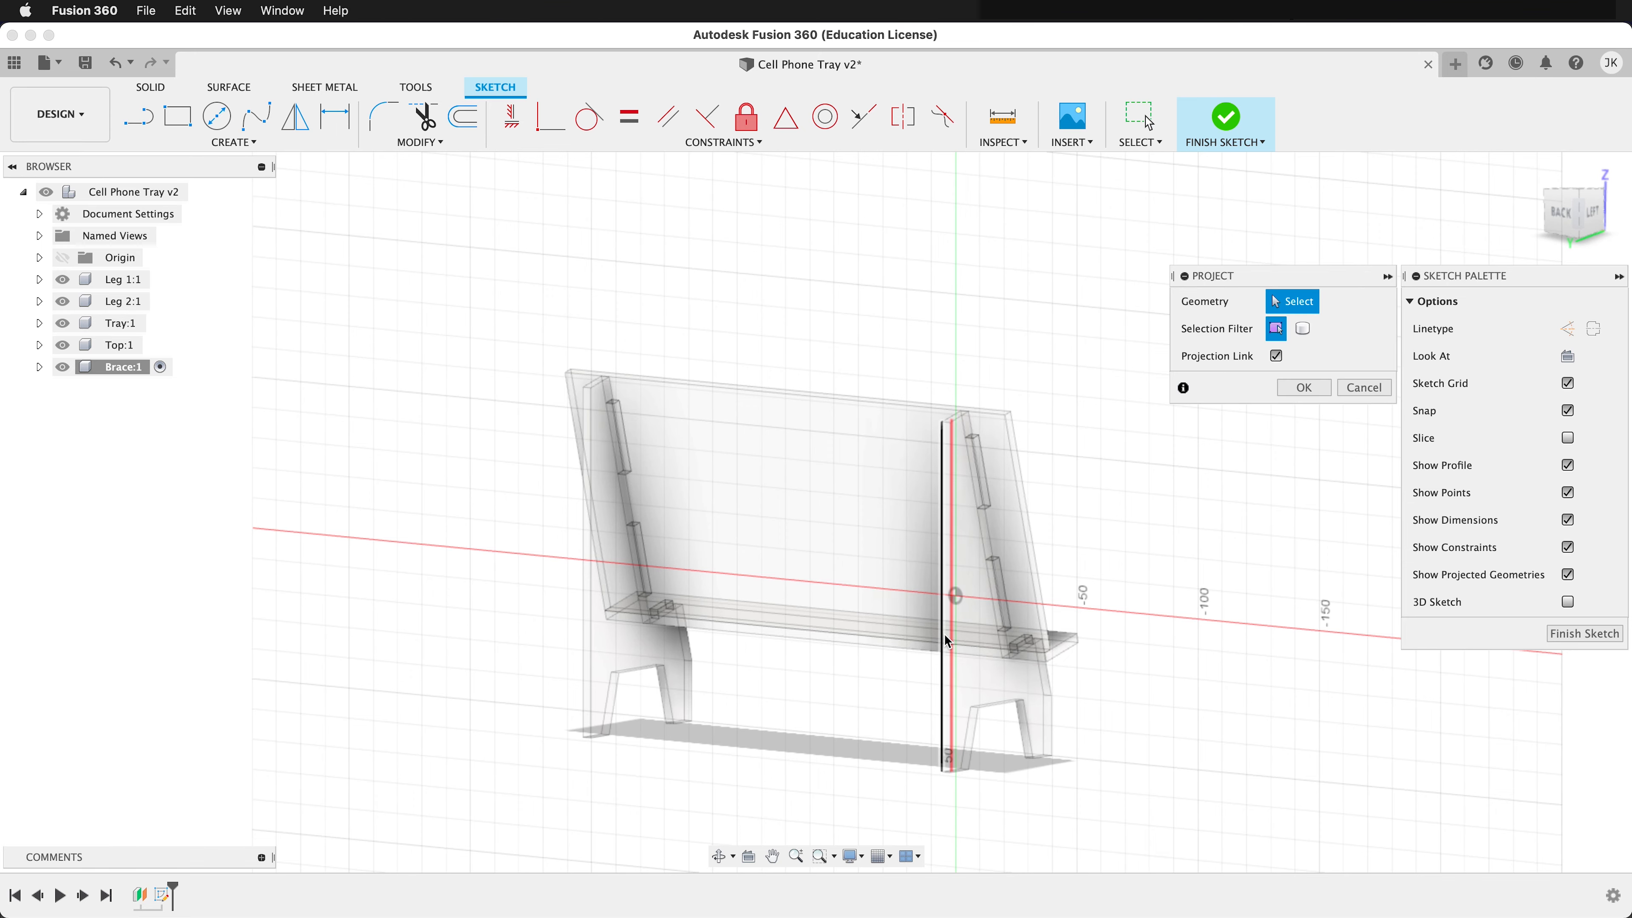
pyautogui.scroll(2, 942, 638)
pyautogui.scroll(3, 942, 638)
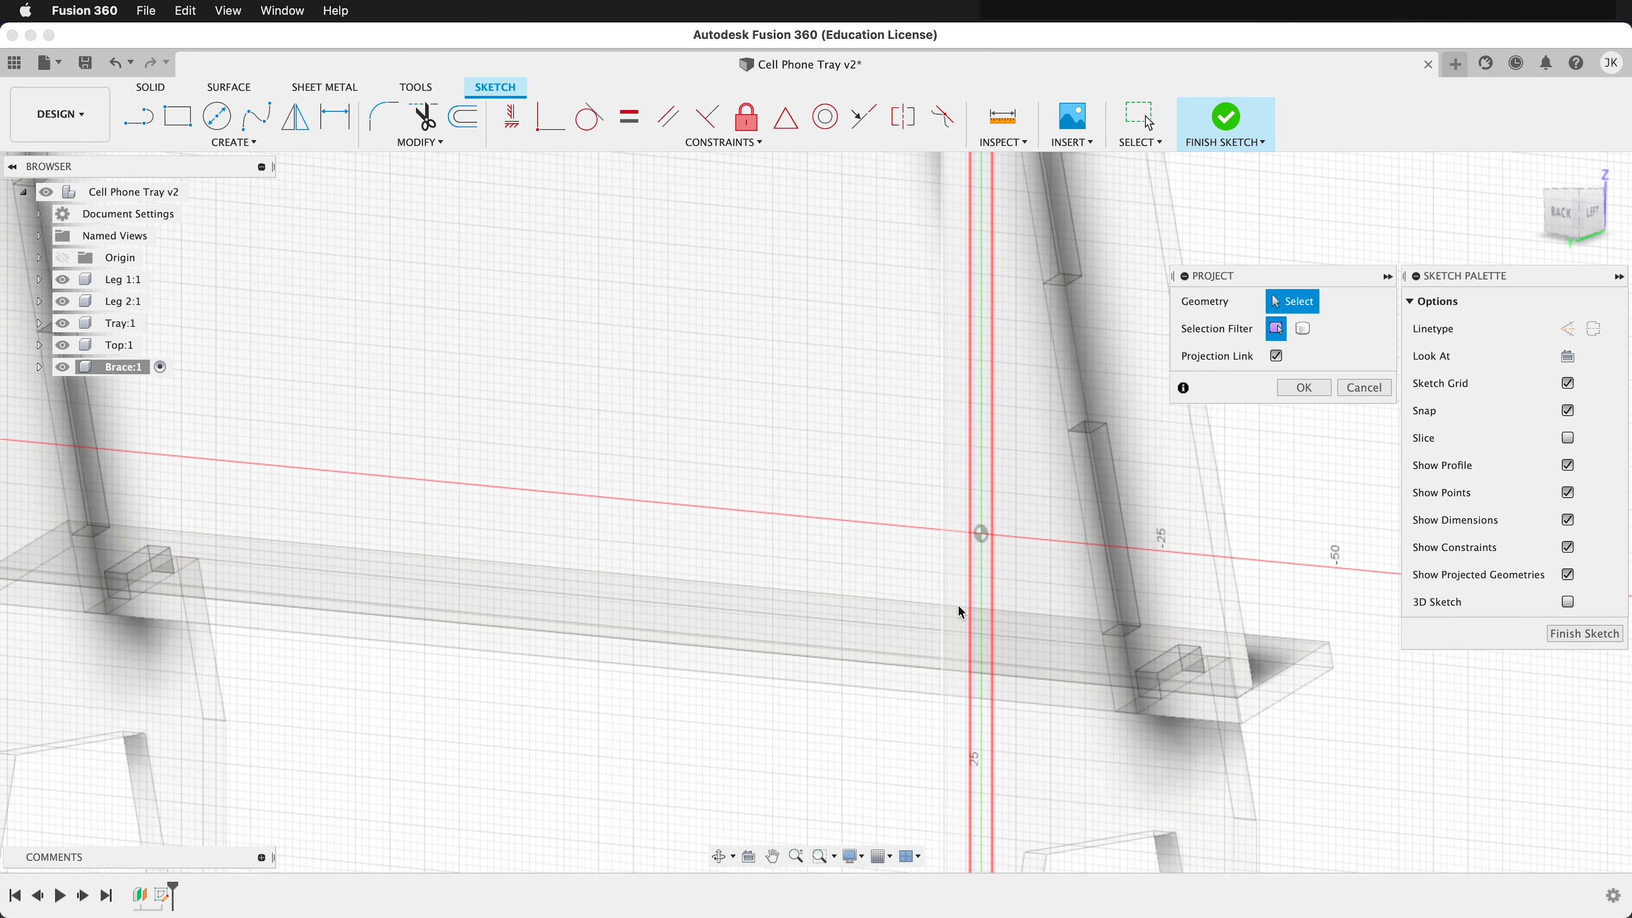
pyautogui.moveTo(944, 614); pyautogui.dragTo(447, 483, button='middle')
pyautogui.click(443, 490)
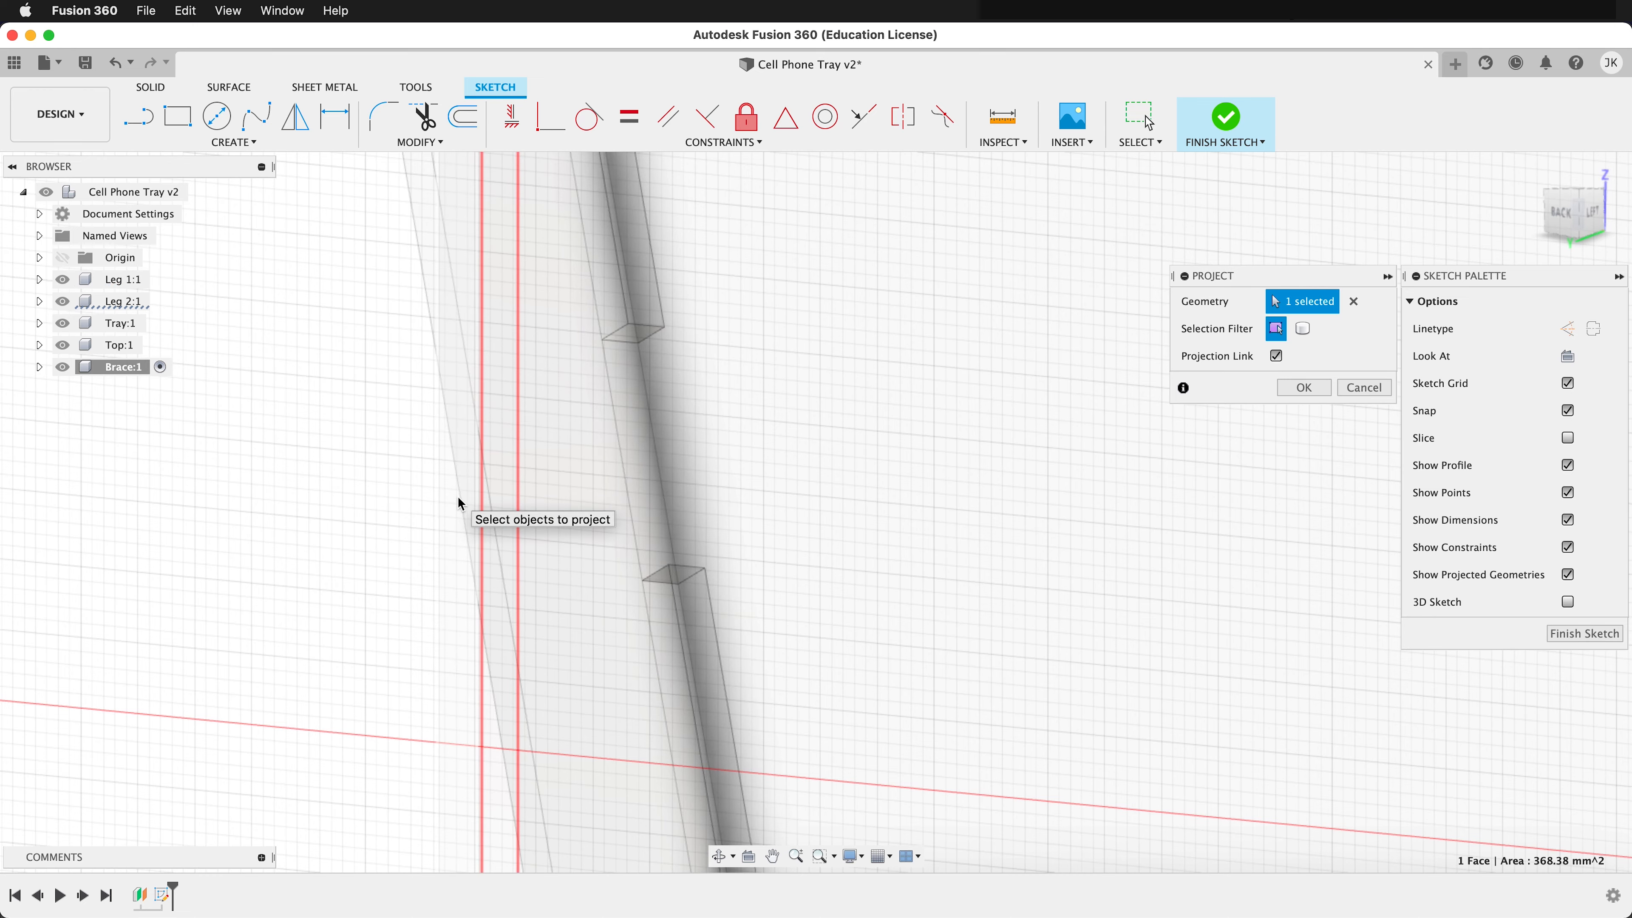
pyautogui.click(457, 500)
pyautogui.scroll(-5, 412, 579)
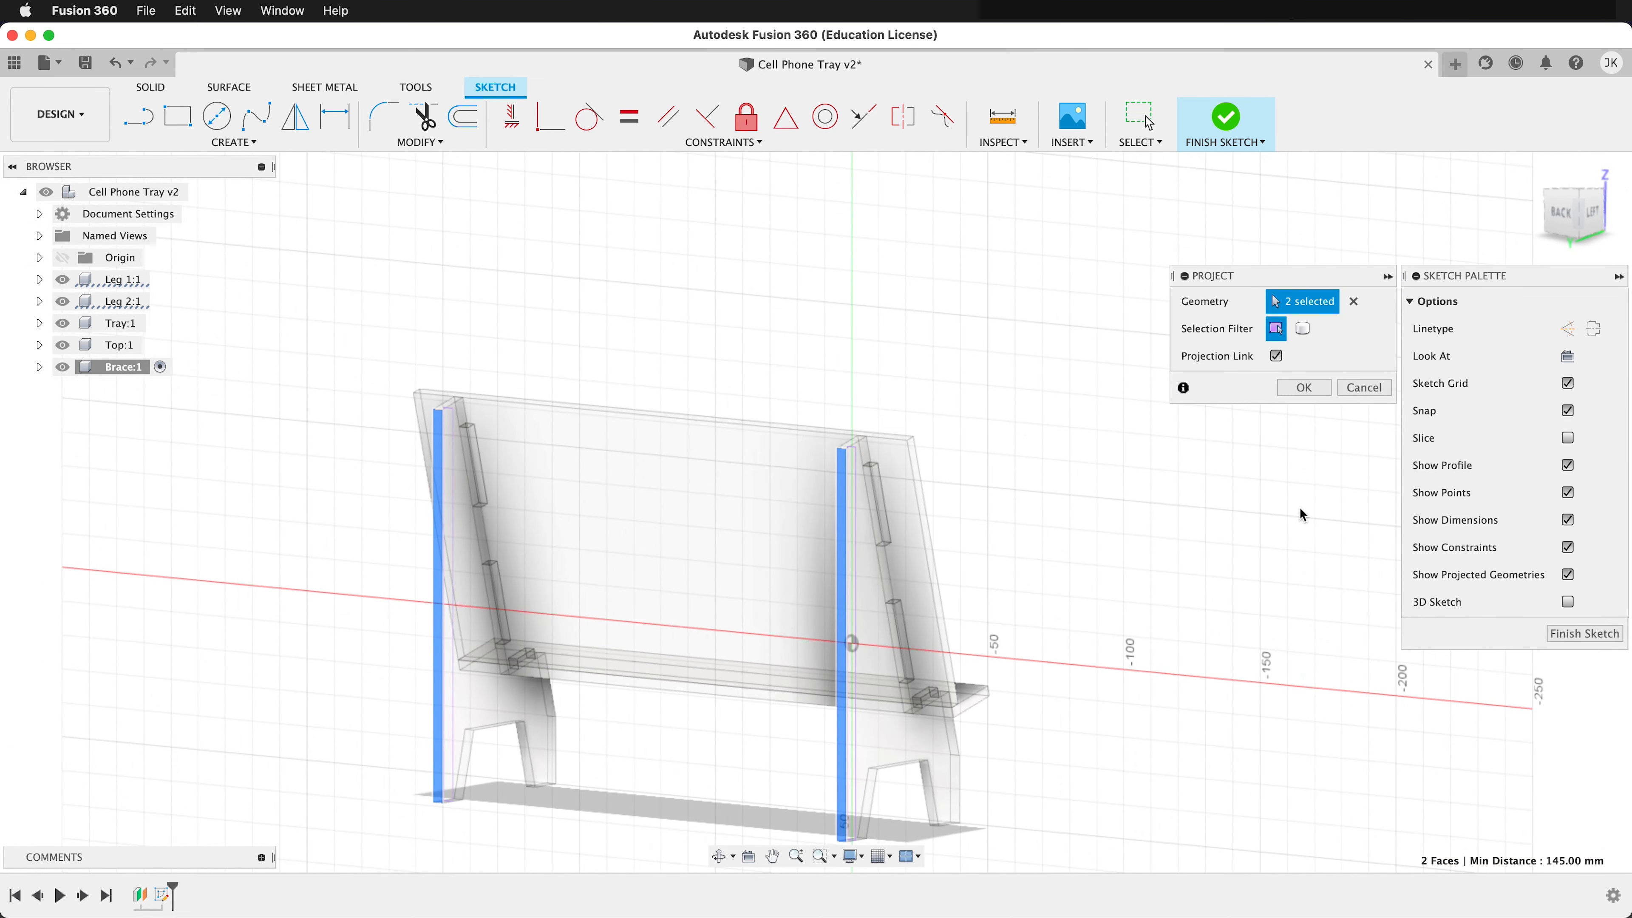
pyautogui.click(1304, 388)
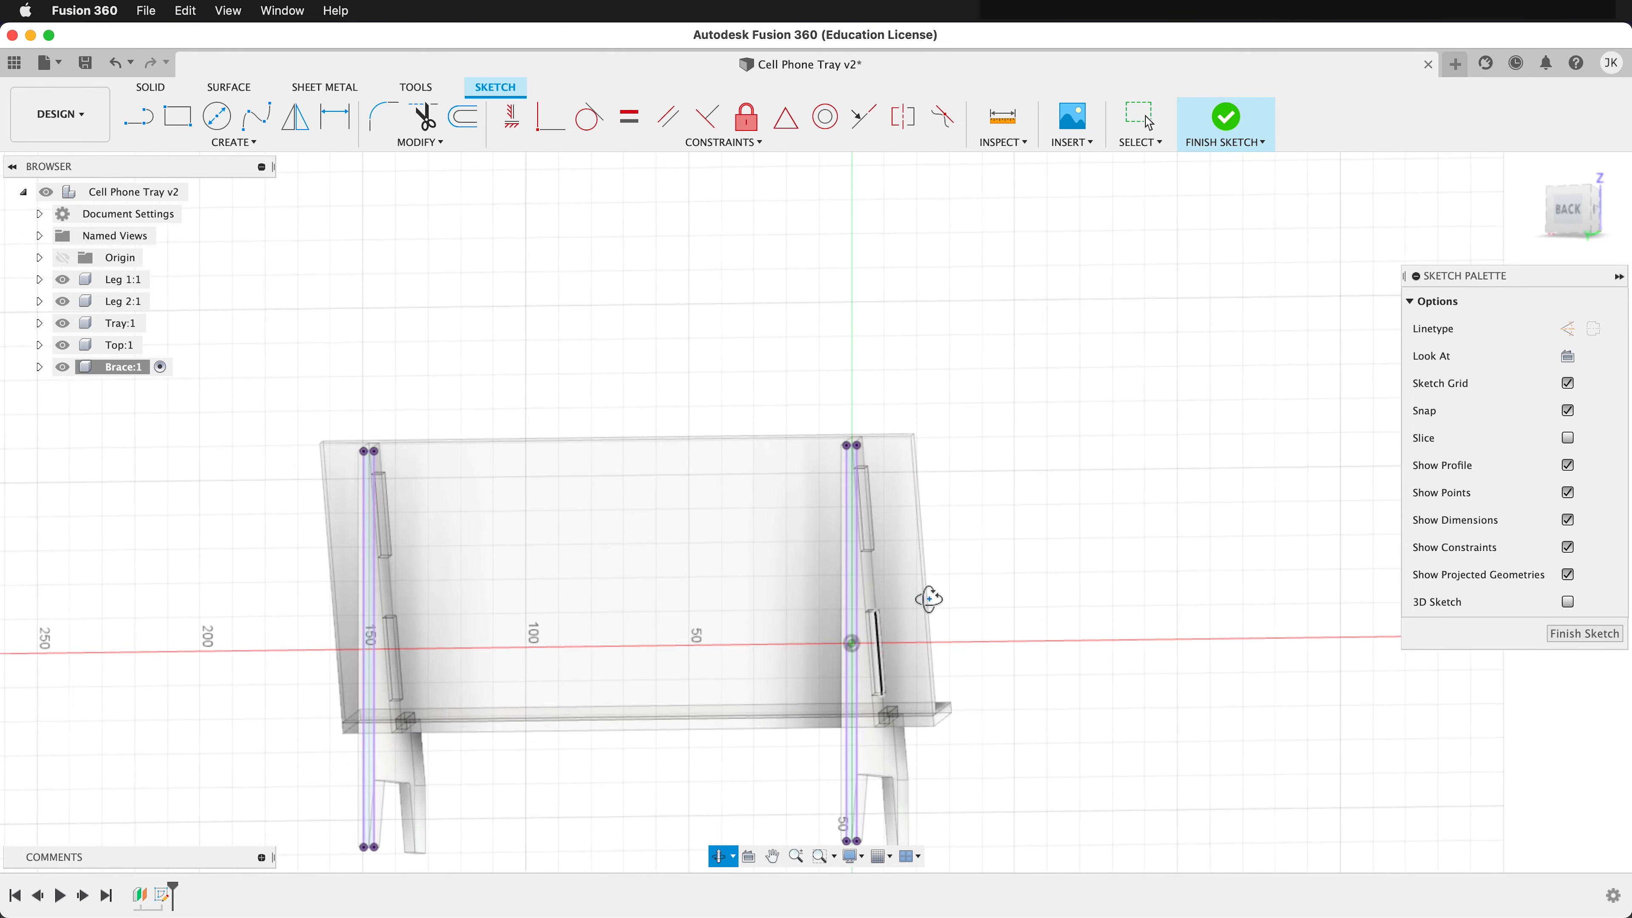
# Sketch a horizontal rectangle about 28 mm tall, spanning from Leg 1's outer edge to Leg 2's outer edge
pyautogui.scroll(-3, 565, 770)
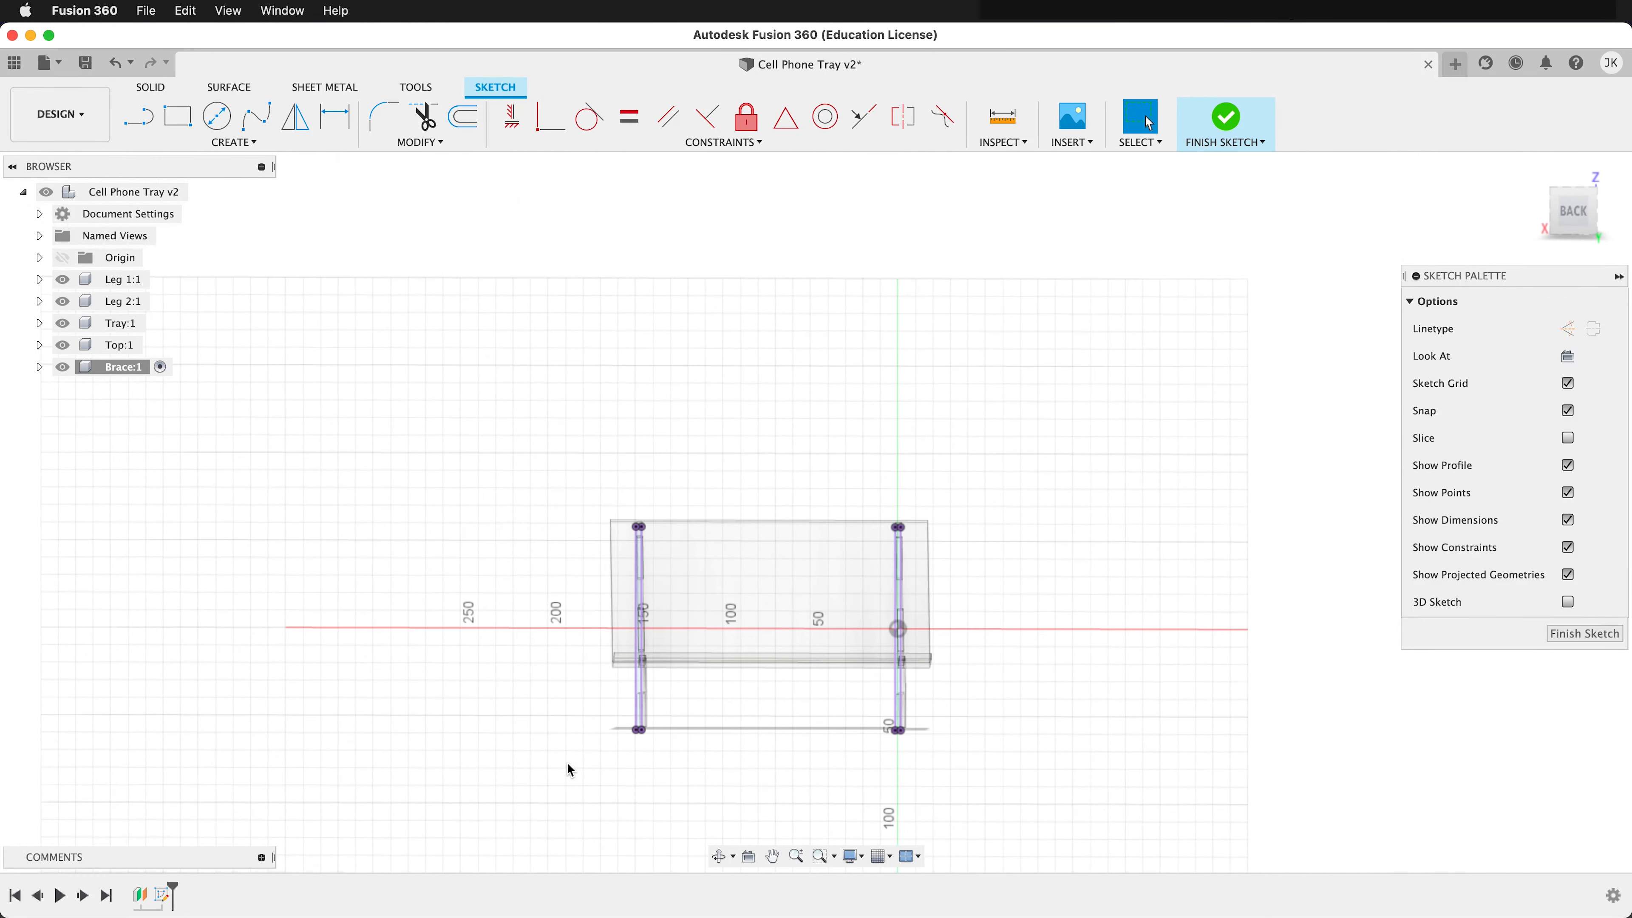
pyautogui.scroll(10, 773, 689)
pyautogui.moveTo(773, 689)
pyautogui.keyDown('shift'); pyautogui.mouseDown(button='middle')
pyautogui.moveTo(830, 687)
pyautogui.moveTo(747, 692)
pyautogui.moveTo(786, 690)
pyautogui.moveTo(730, 669)
pyautogui.mouseUp(button='middle'); pyautogui.keyUp('shift')
pyautogui.press('r')
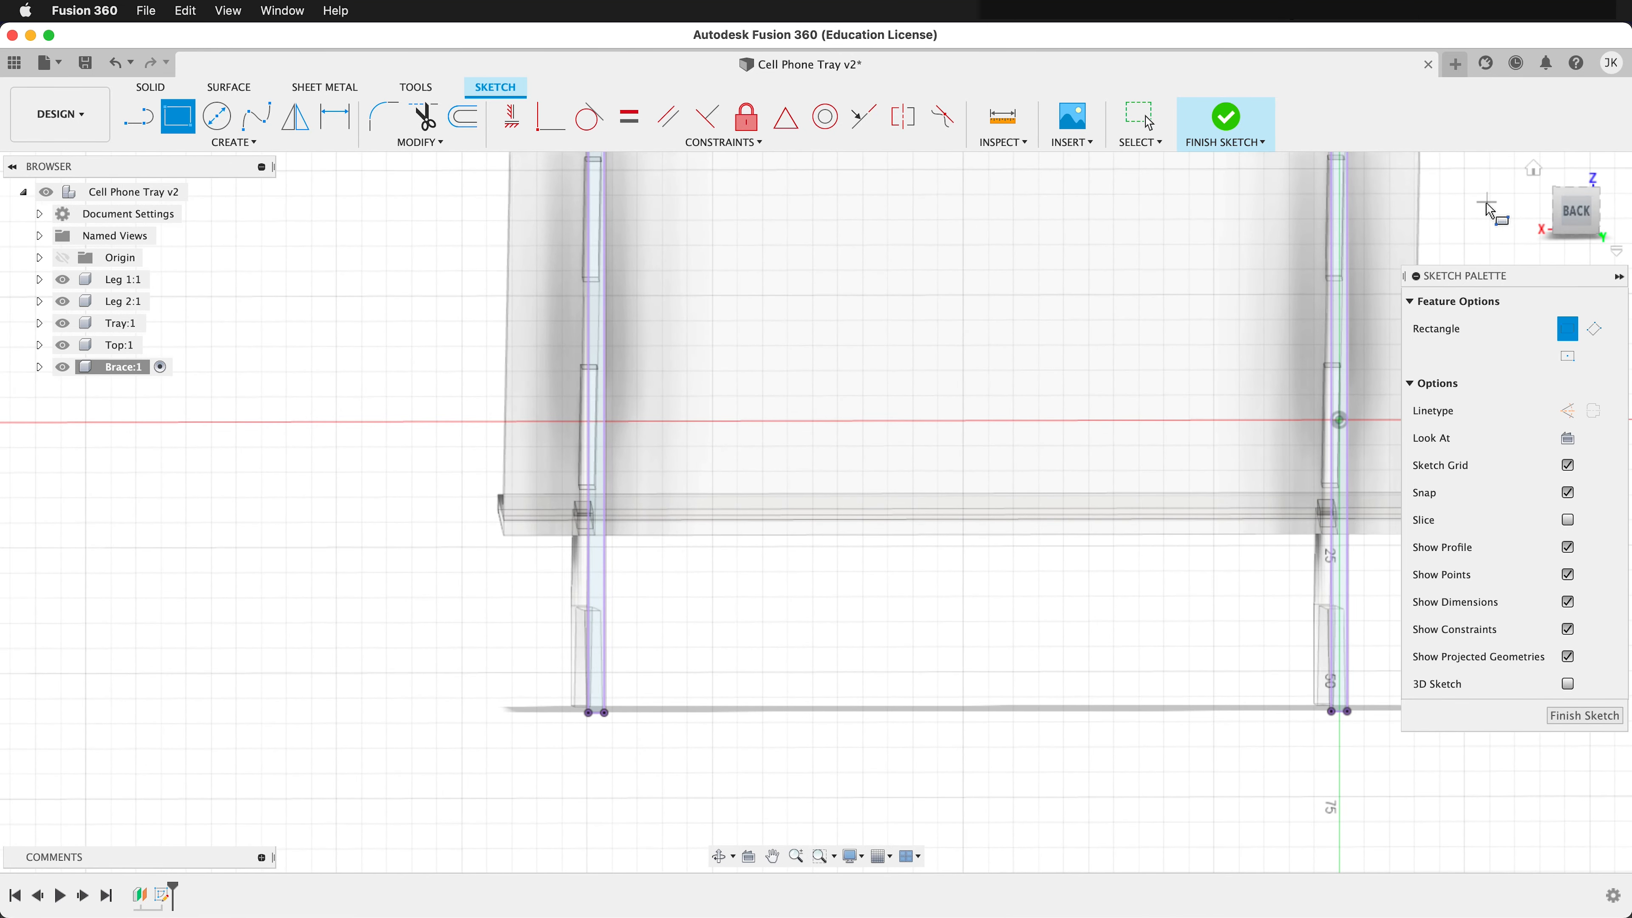
pyautogui.click(1564, 222)
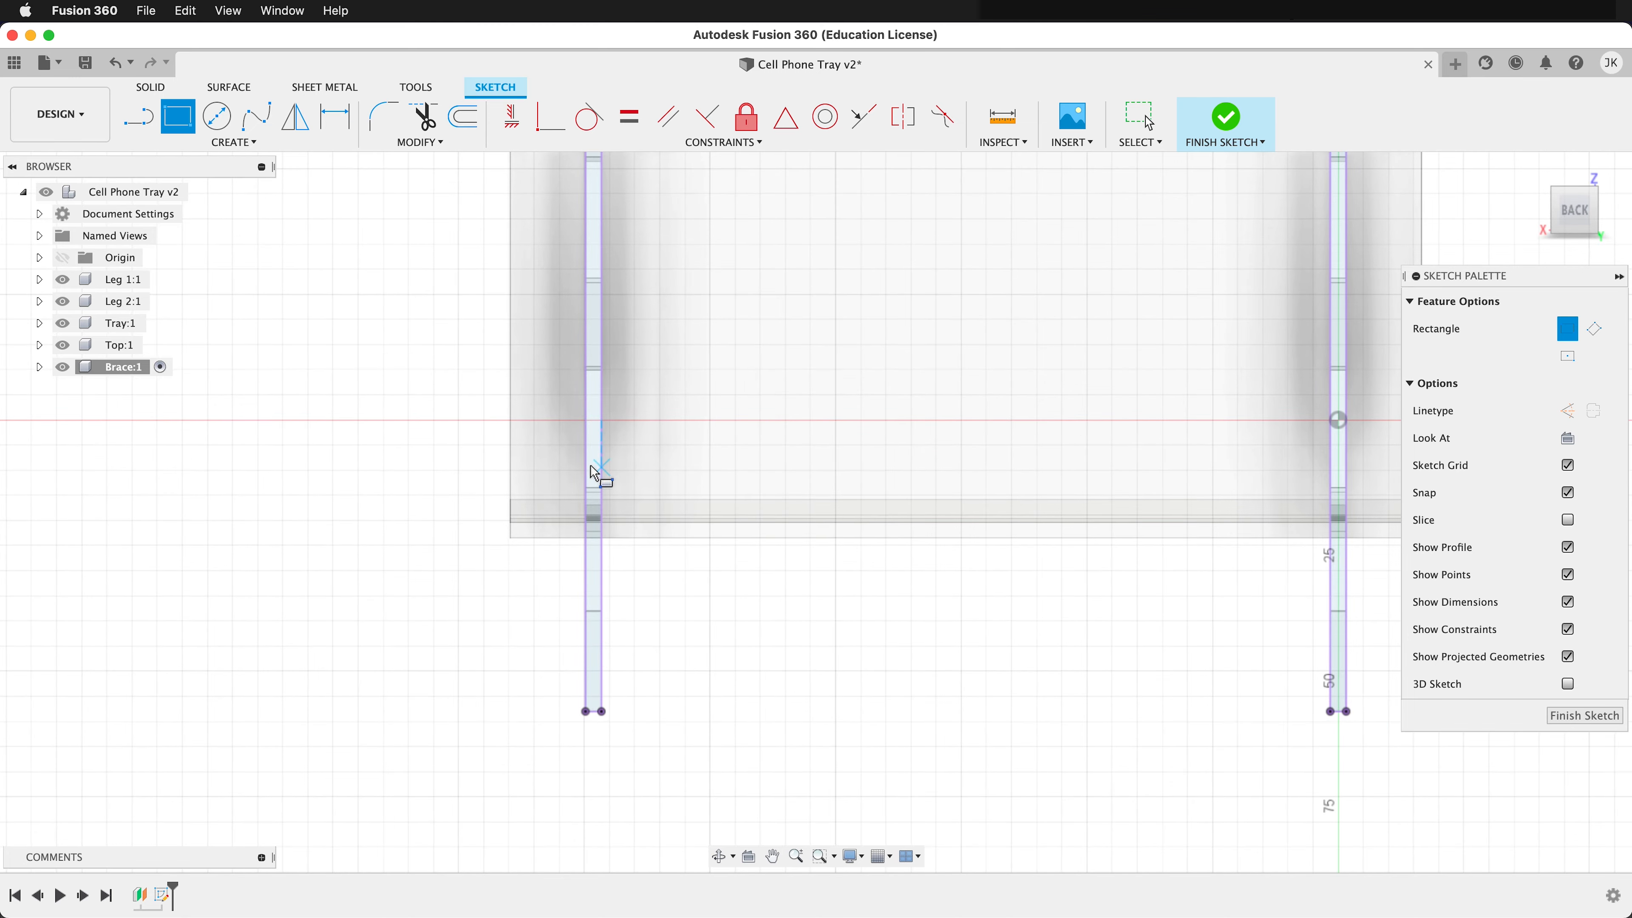
pyautogui.click(591, 445)
pyautogui.scroll(-3, 640, 614)
pyautogui.scroll(5, 1028, 614)
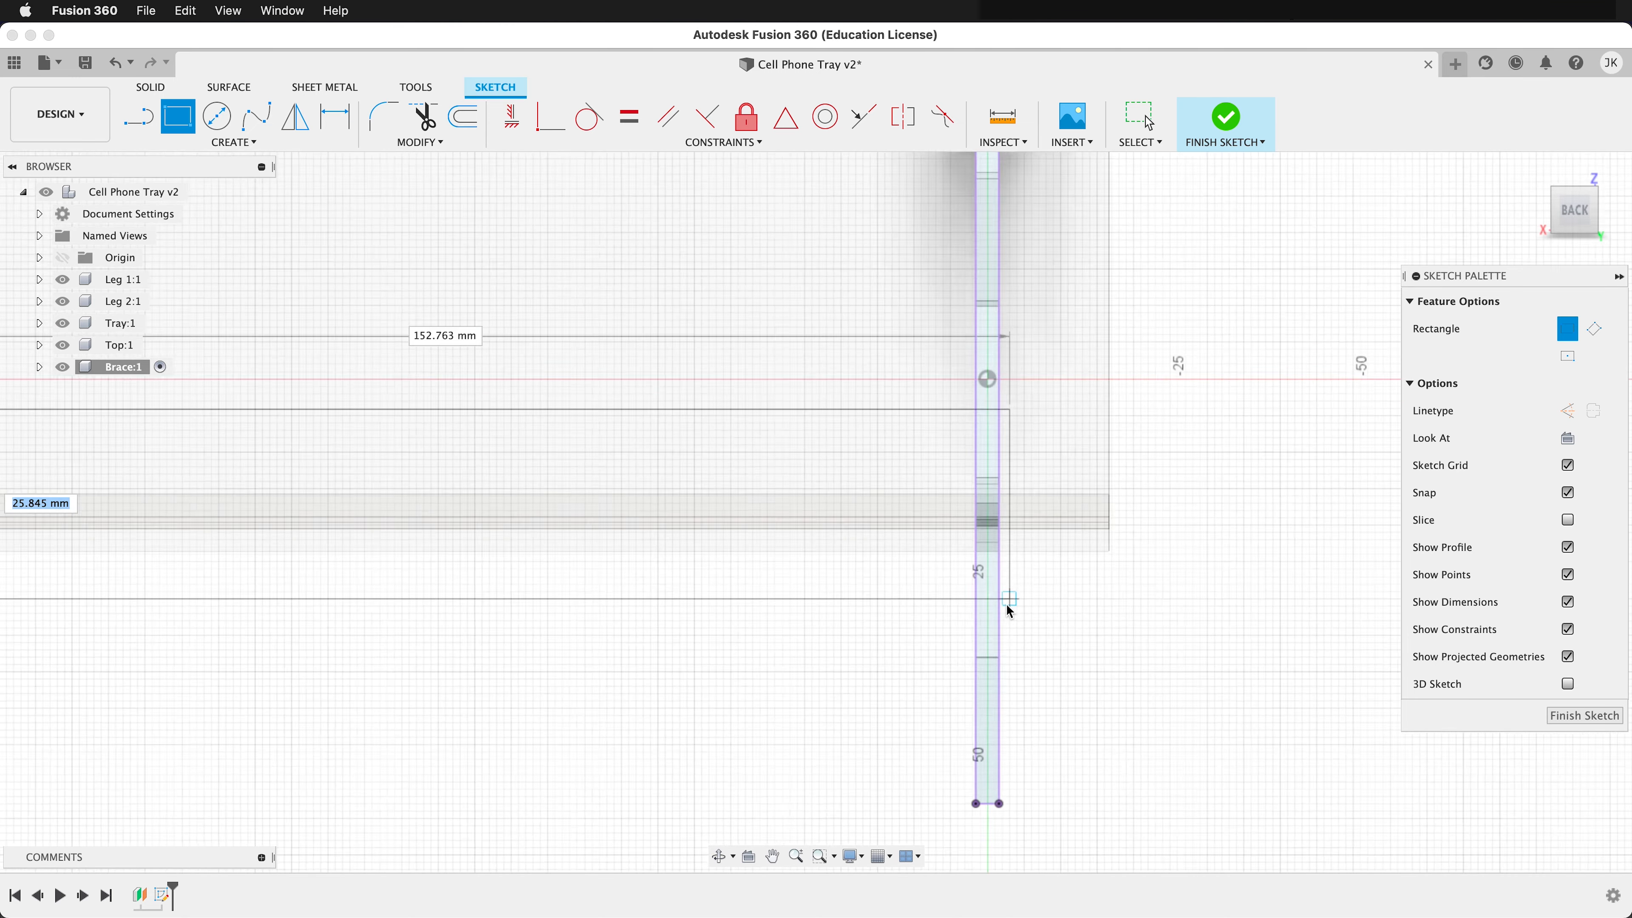
pyautogui.click(987, 626)
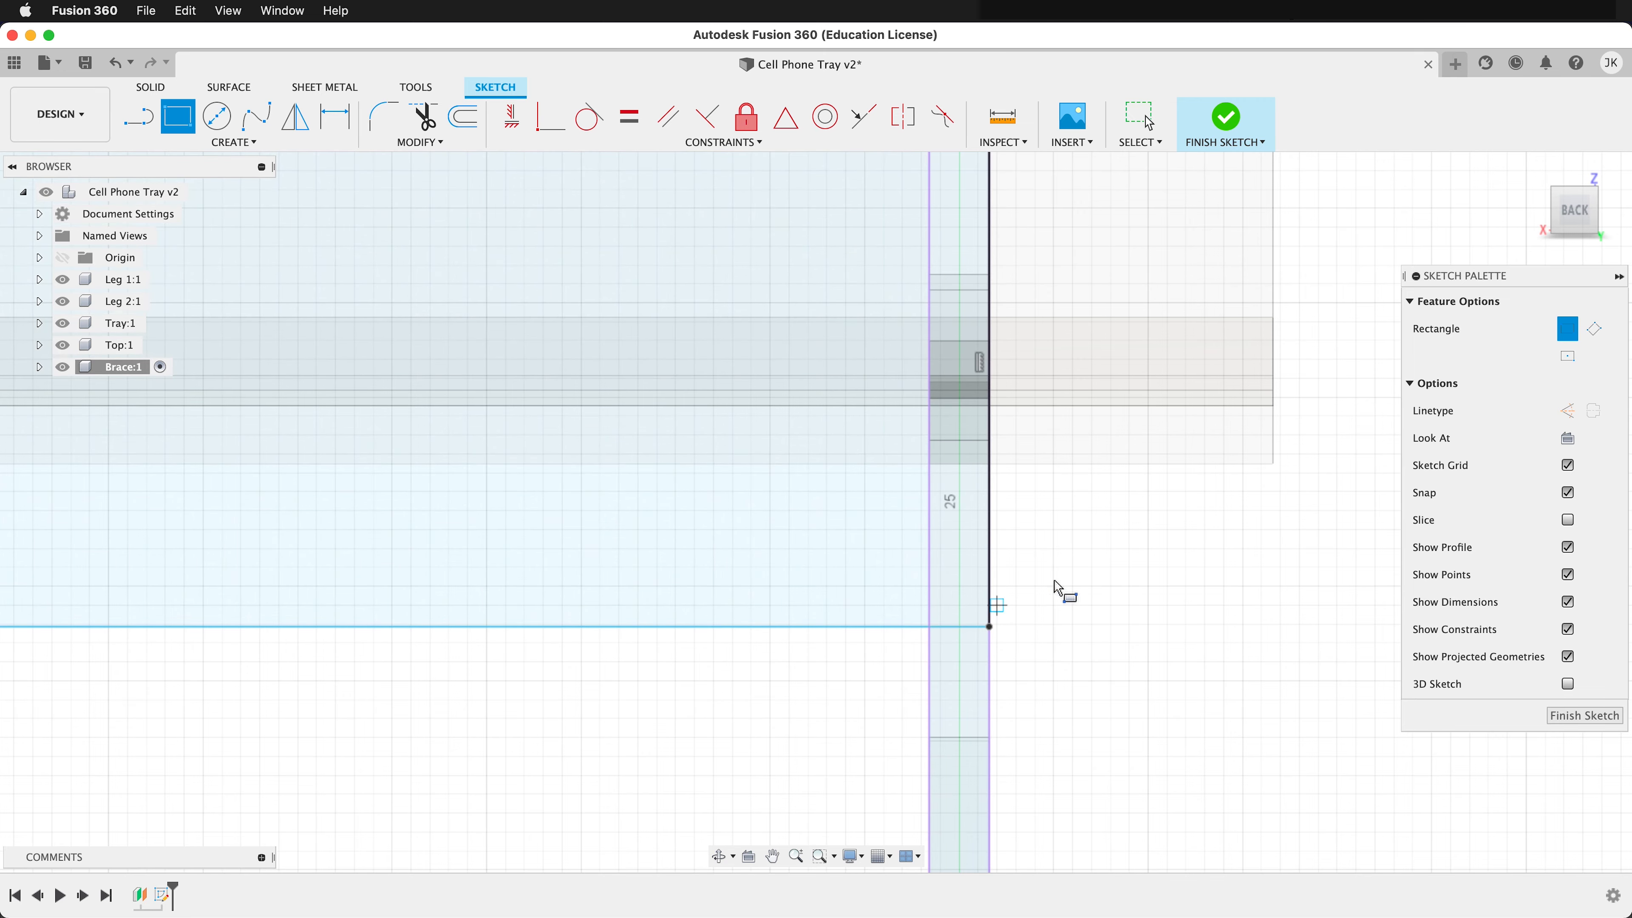
pyautogui.scroll(-3, 1047, 643)
pyautogui.scroll(-3, 1311, 578)
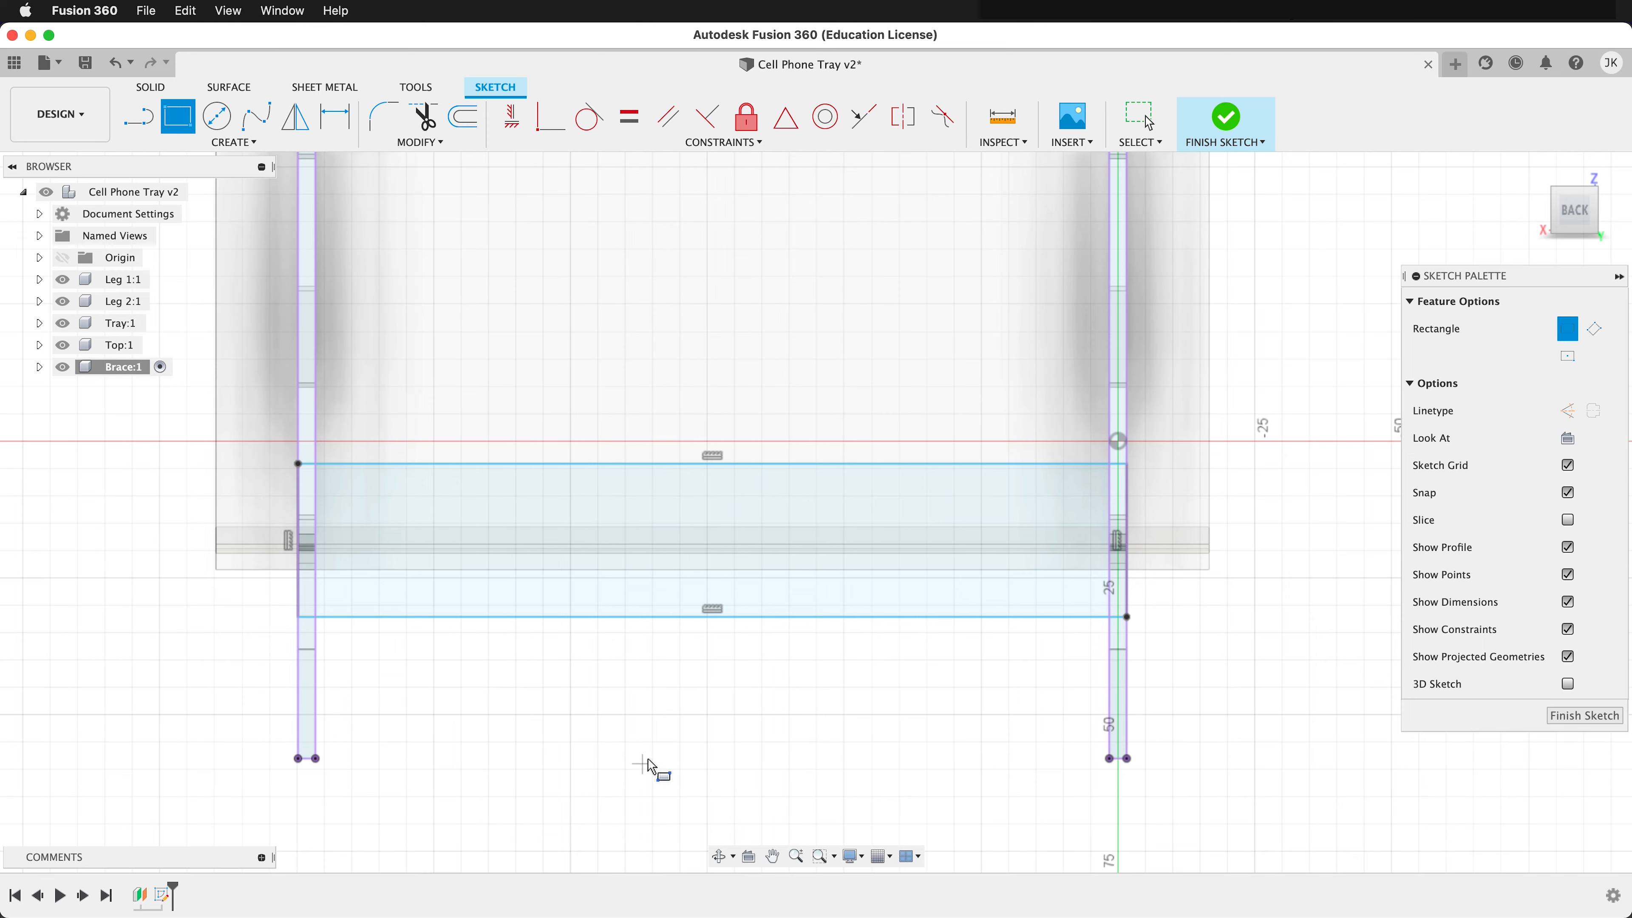
# Centre the rectangle vertically on the legs with a Midpoint constraint between Leg 1's projected outer edge and the rectangle's short side
pyautogui.keyDown('shift'); pyautogui.moveTo(855, 621); pyautogui.dragTo(663, 461, button='middle'); pyautogui.keyUp('shift')
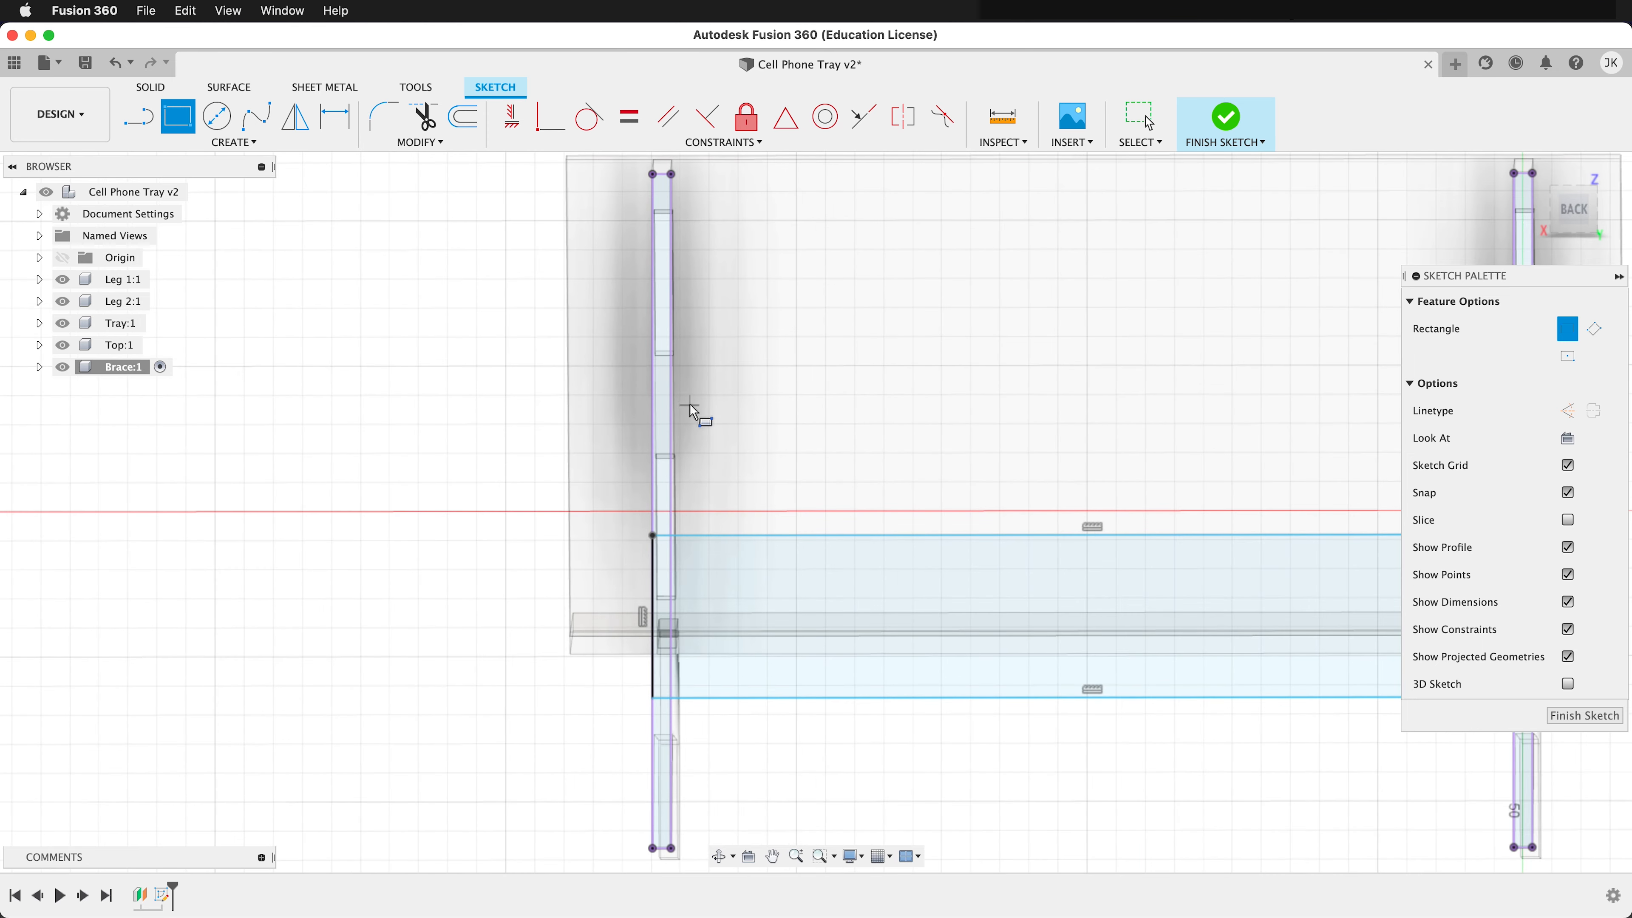
pyautogui.click(795, 131)
pyautogui.click(652, 418)
pyautogui.click(652, 598)
pyautogui.scroll(-4, 586, 707)
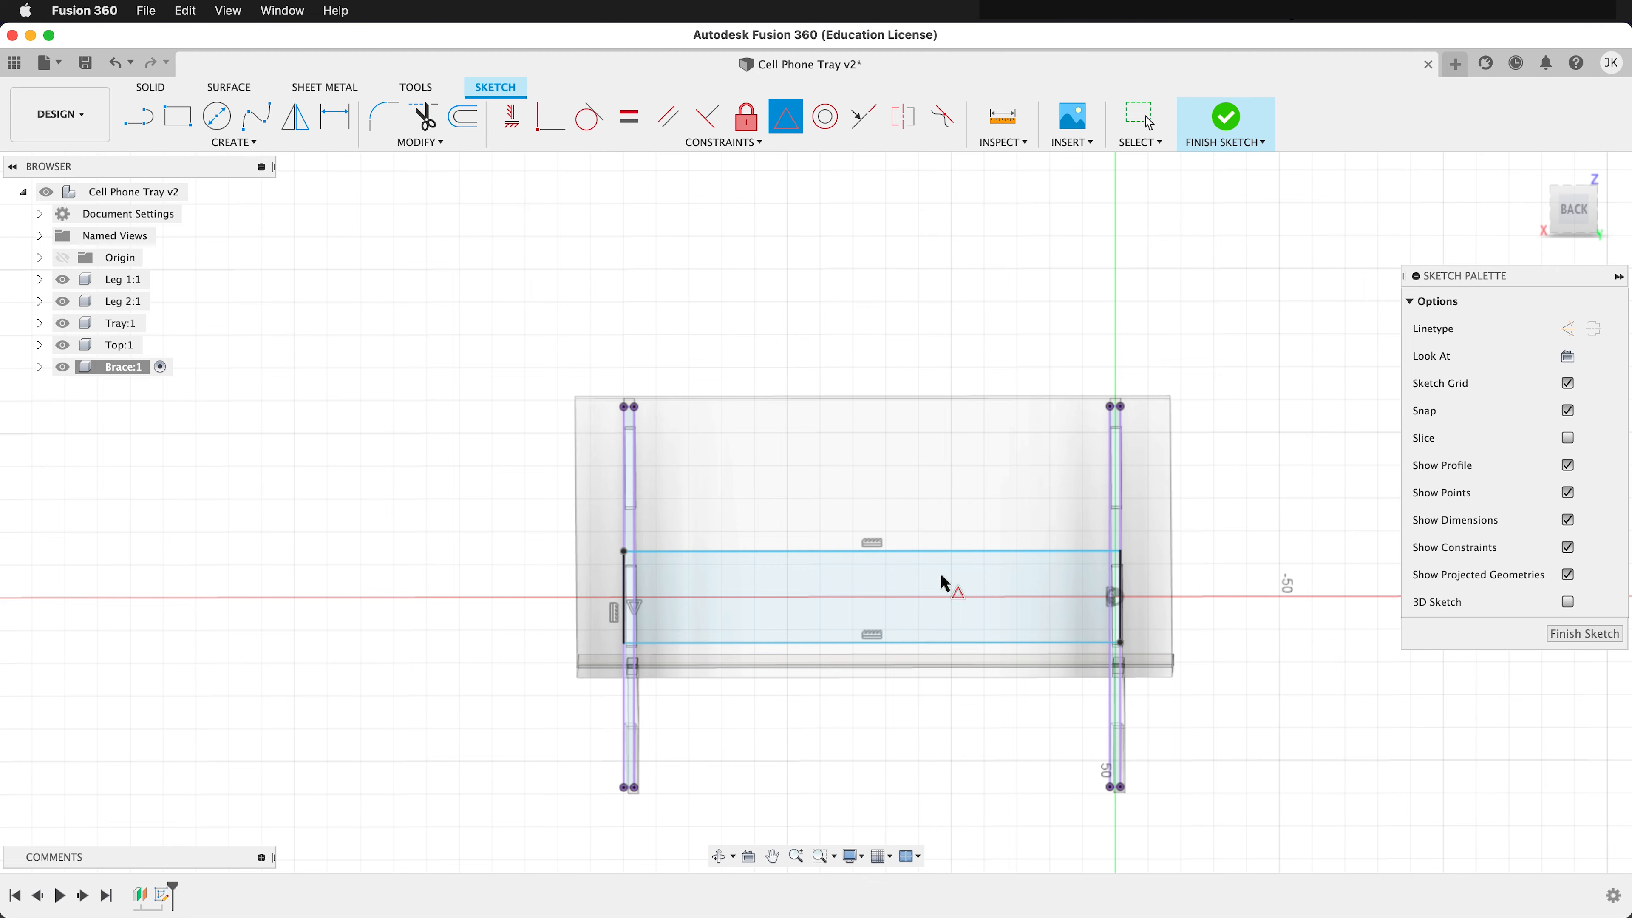
# Dimension the brace rectangle's height to 20 mm
pyautogui.scroll(5, 626, 606)
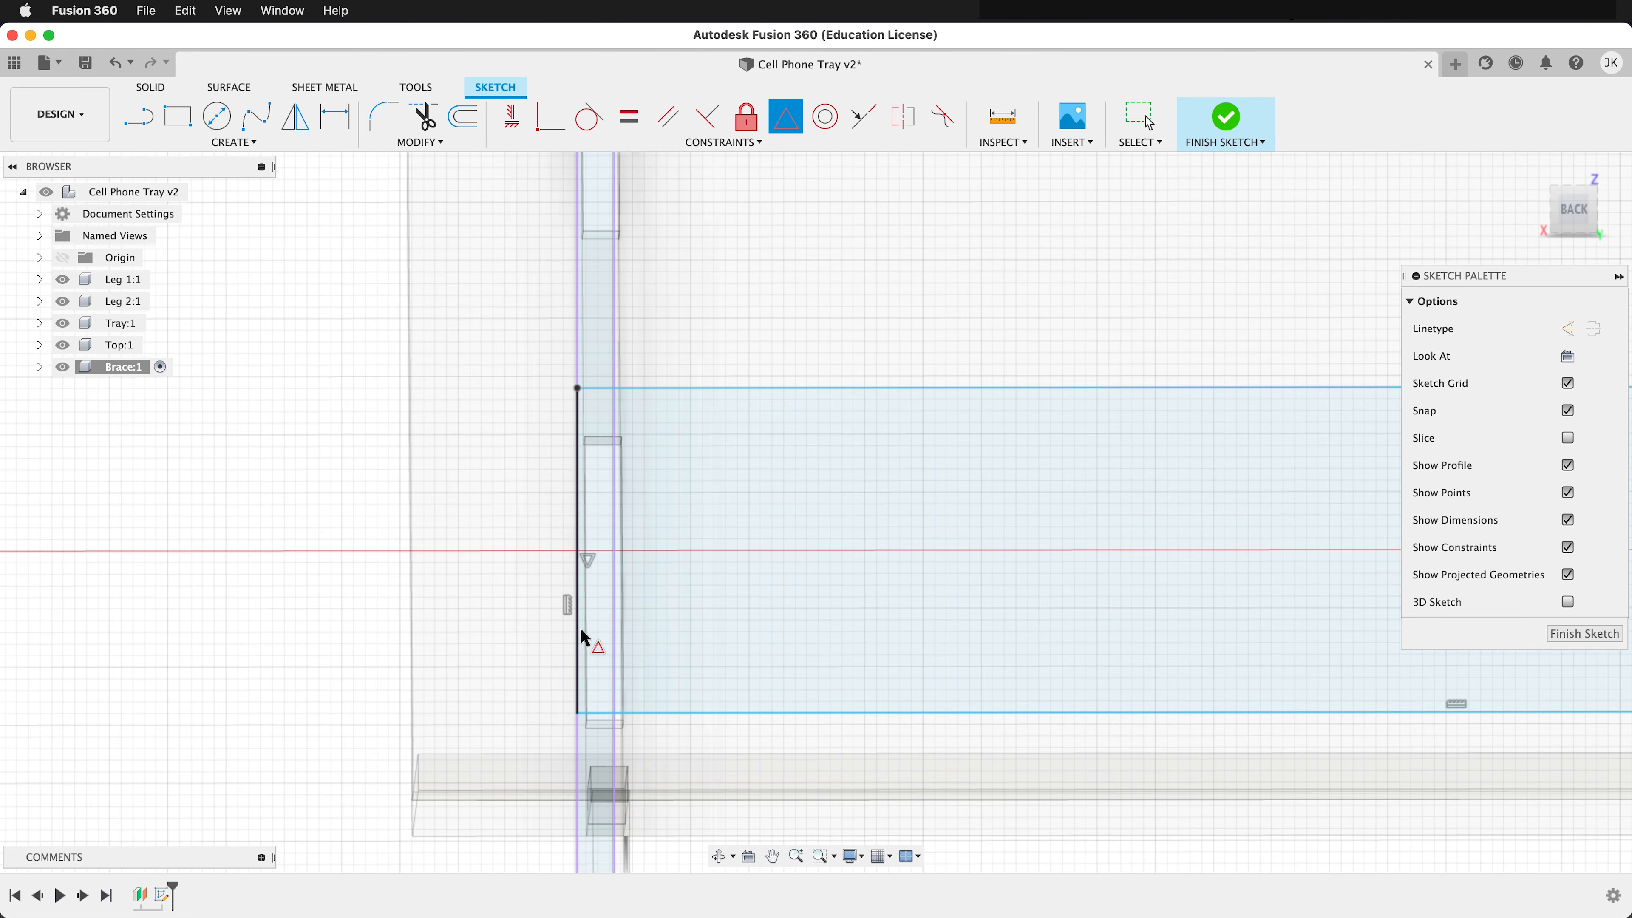
pyautogui.press('d')
pyautogui.click(577, 526)
pyautogui.scroll(-3, 754, 638)
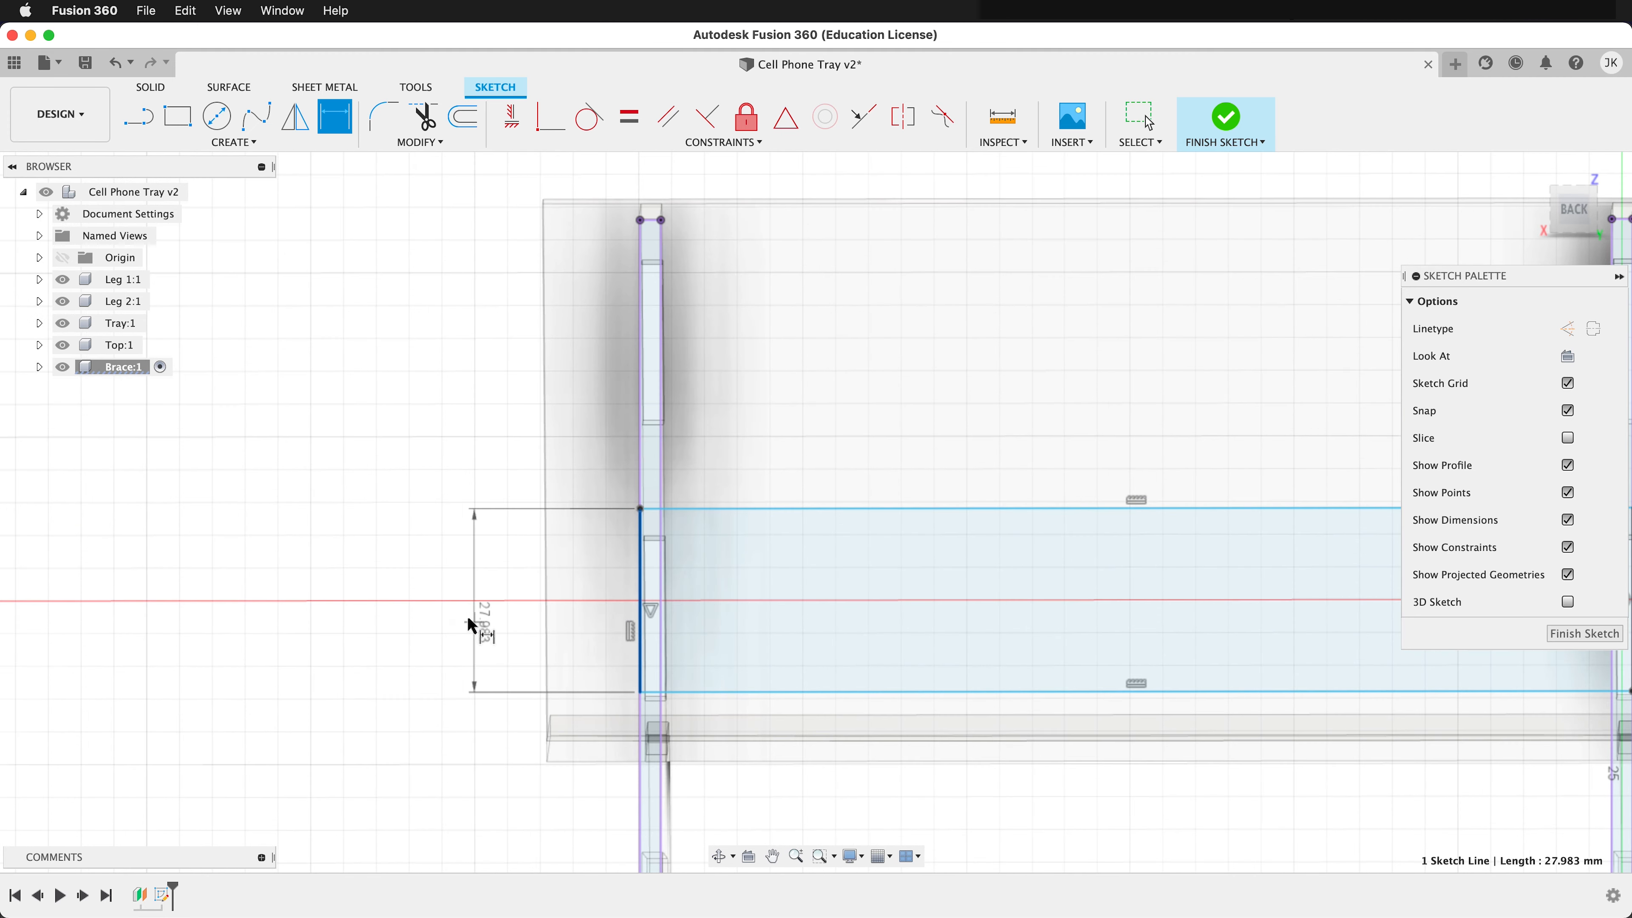
pyautogui.click(472, 622)
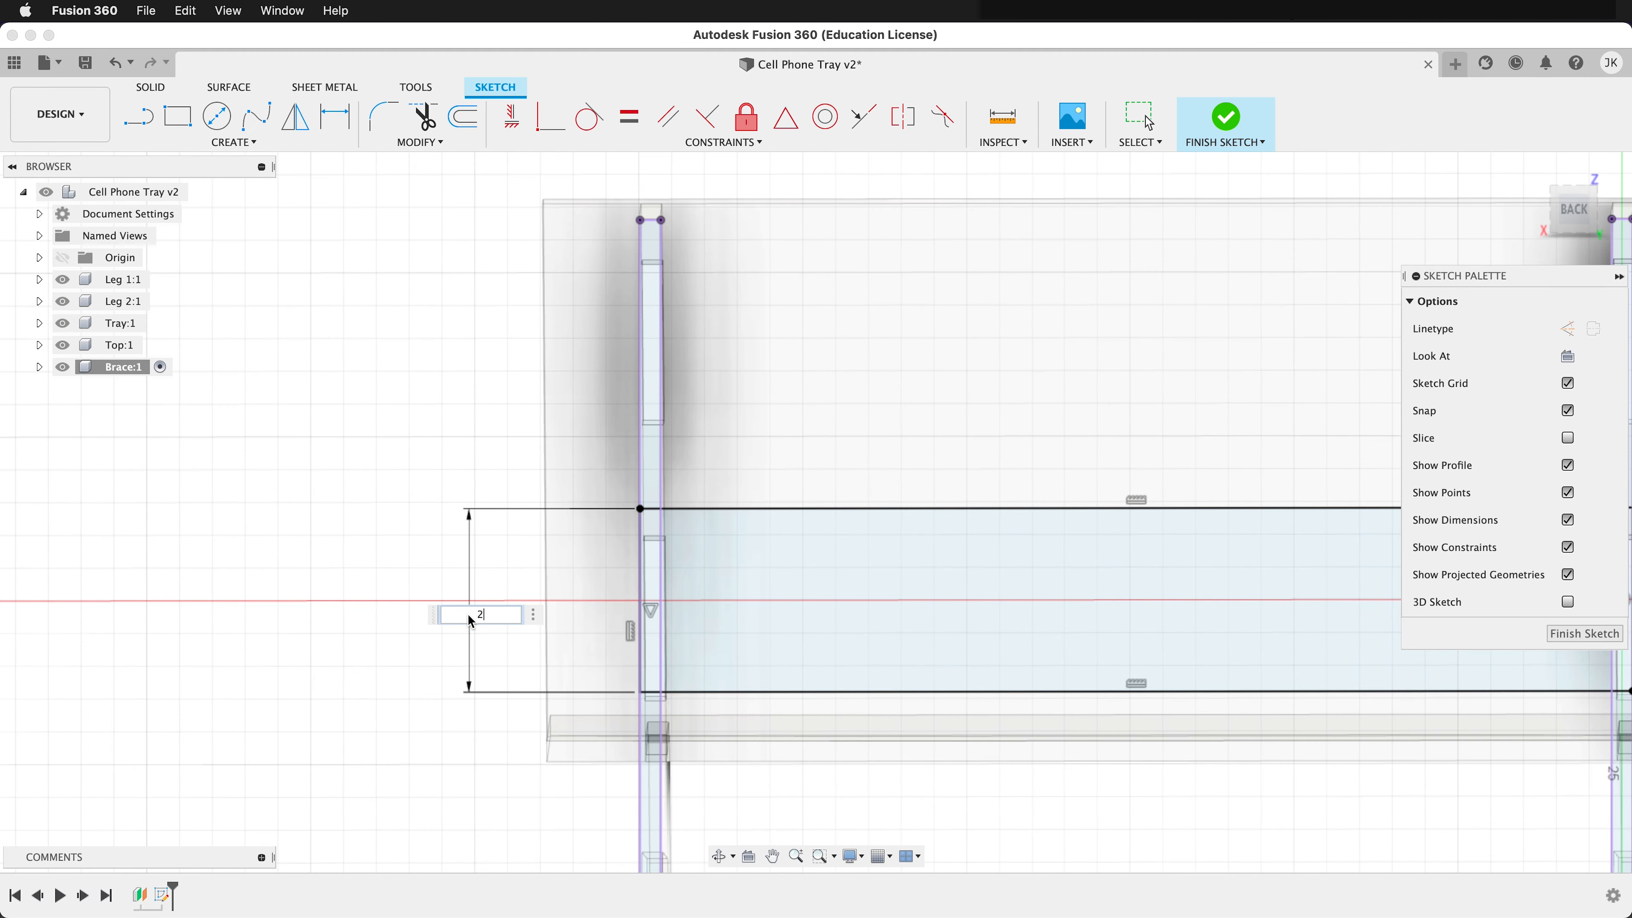
pyautogui.write('20')
pyautogui.press('Return')
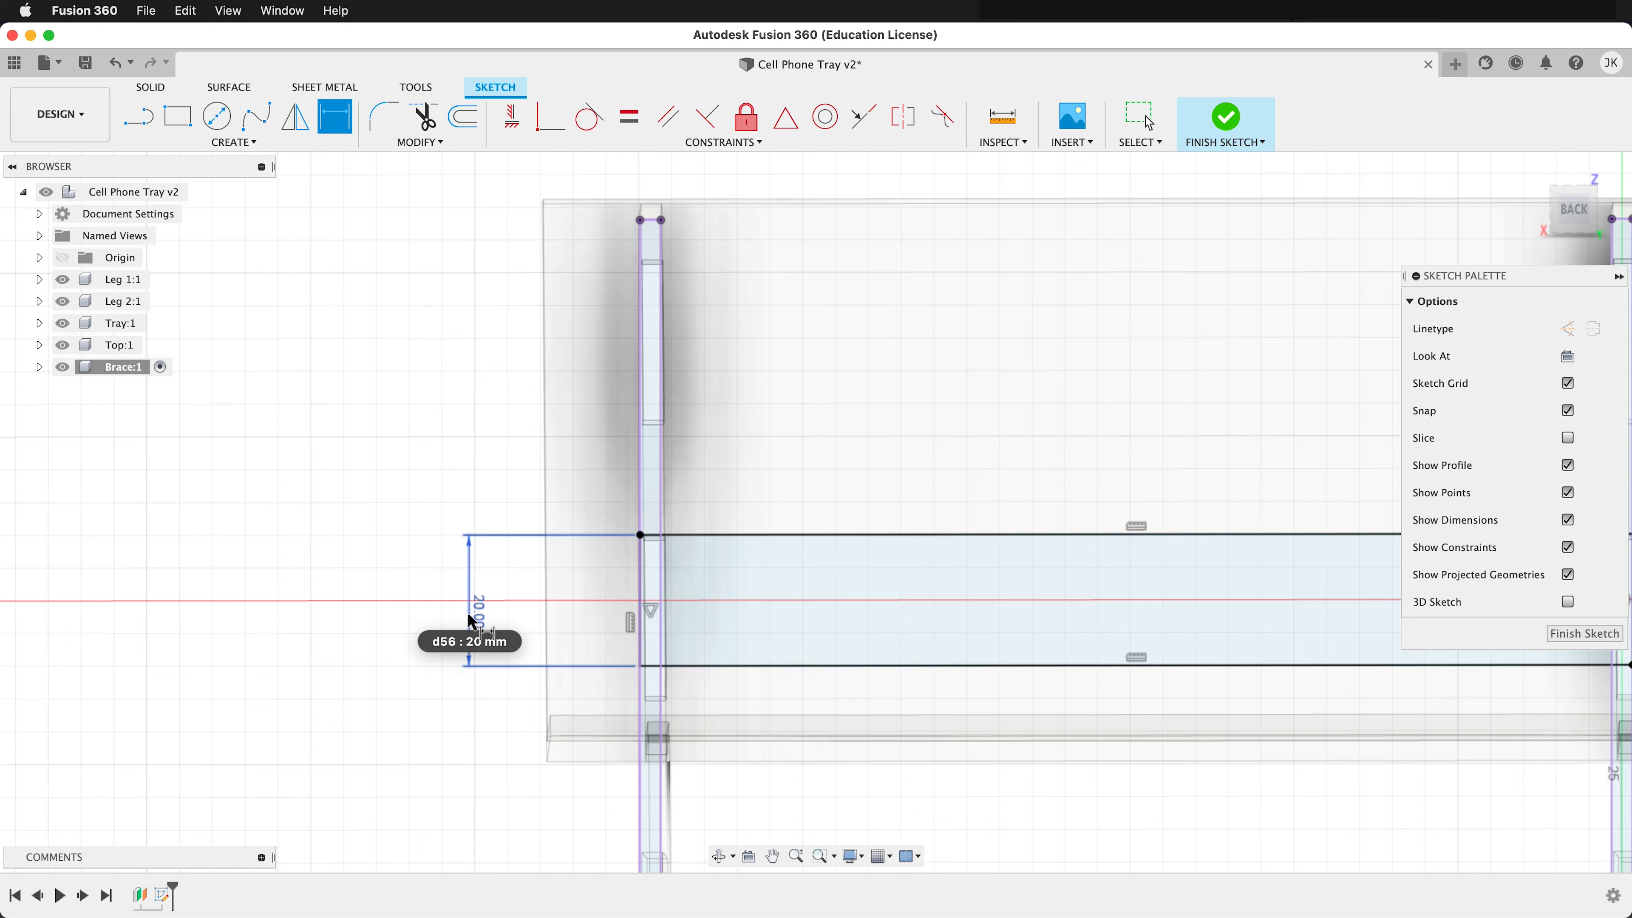
# Expand the Brace component's contents to list its sketches
pyautogui.scroll(-2, 483, 725)
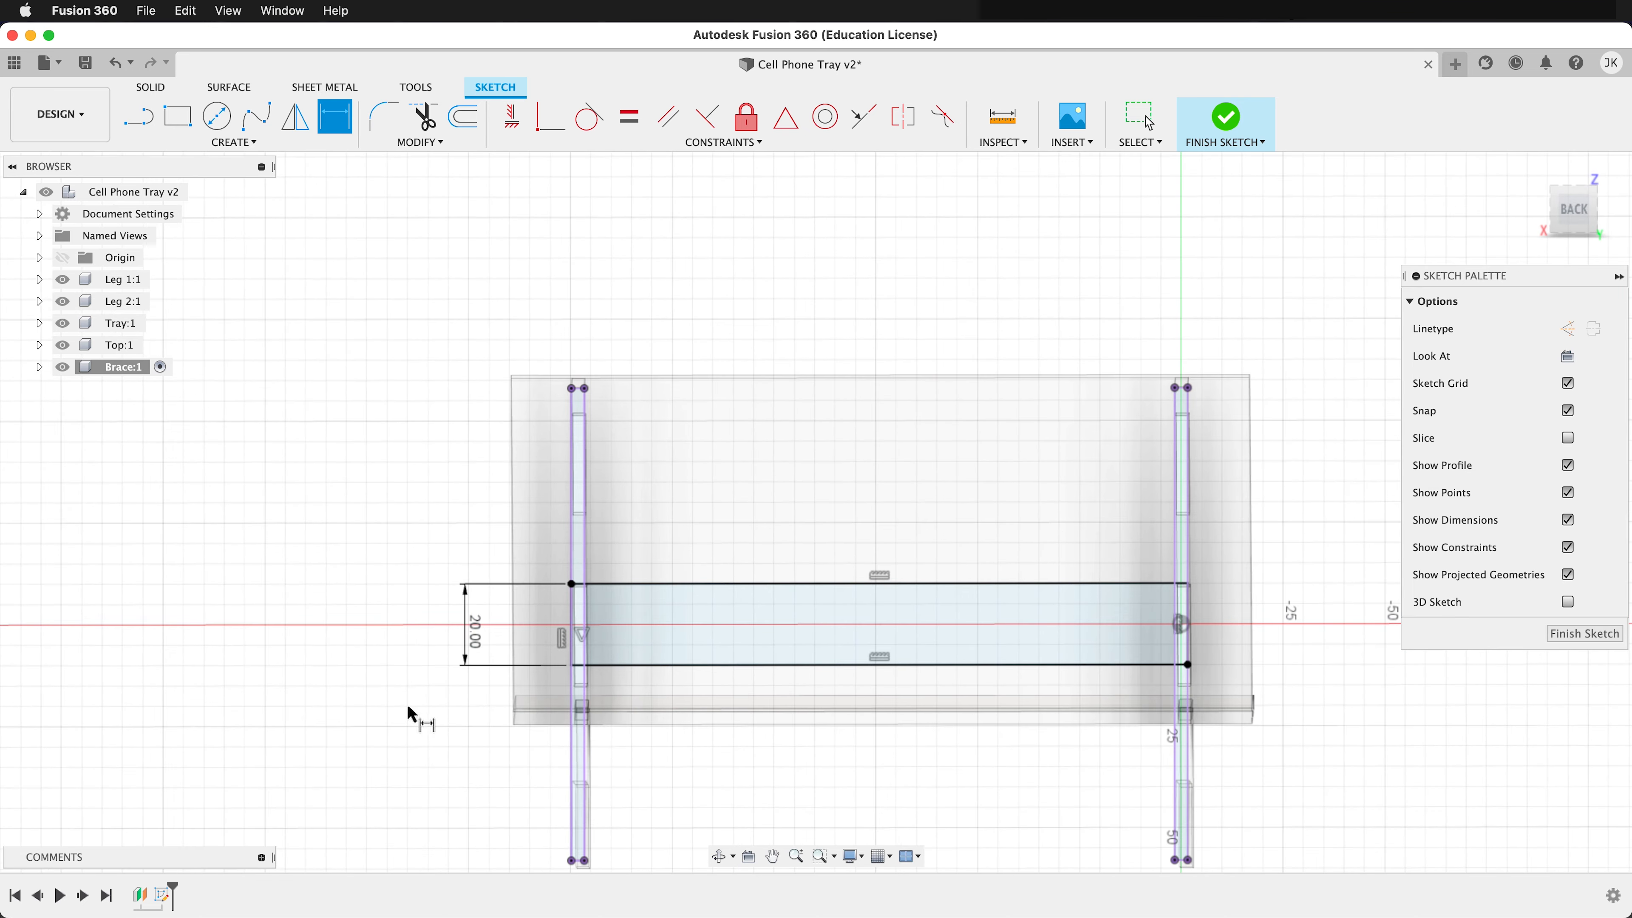
pyautogui.scroll(5, 528, 710)
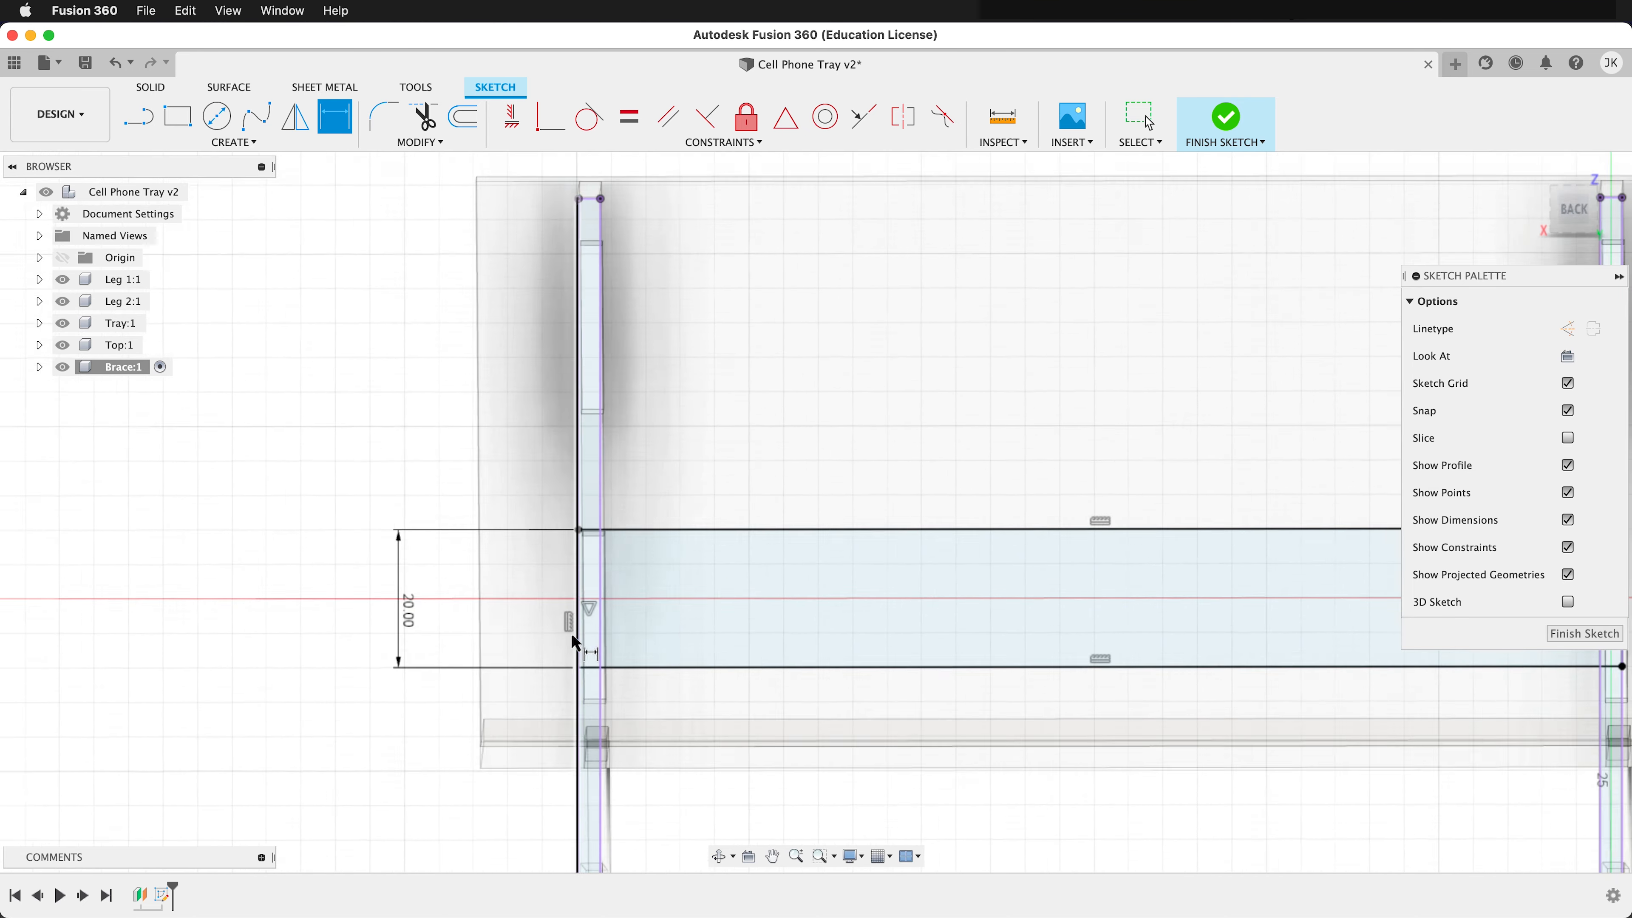
pyautogui.click(40, 367)
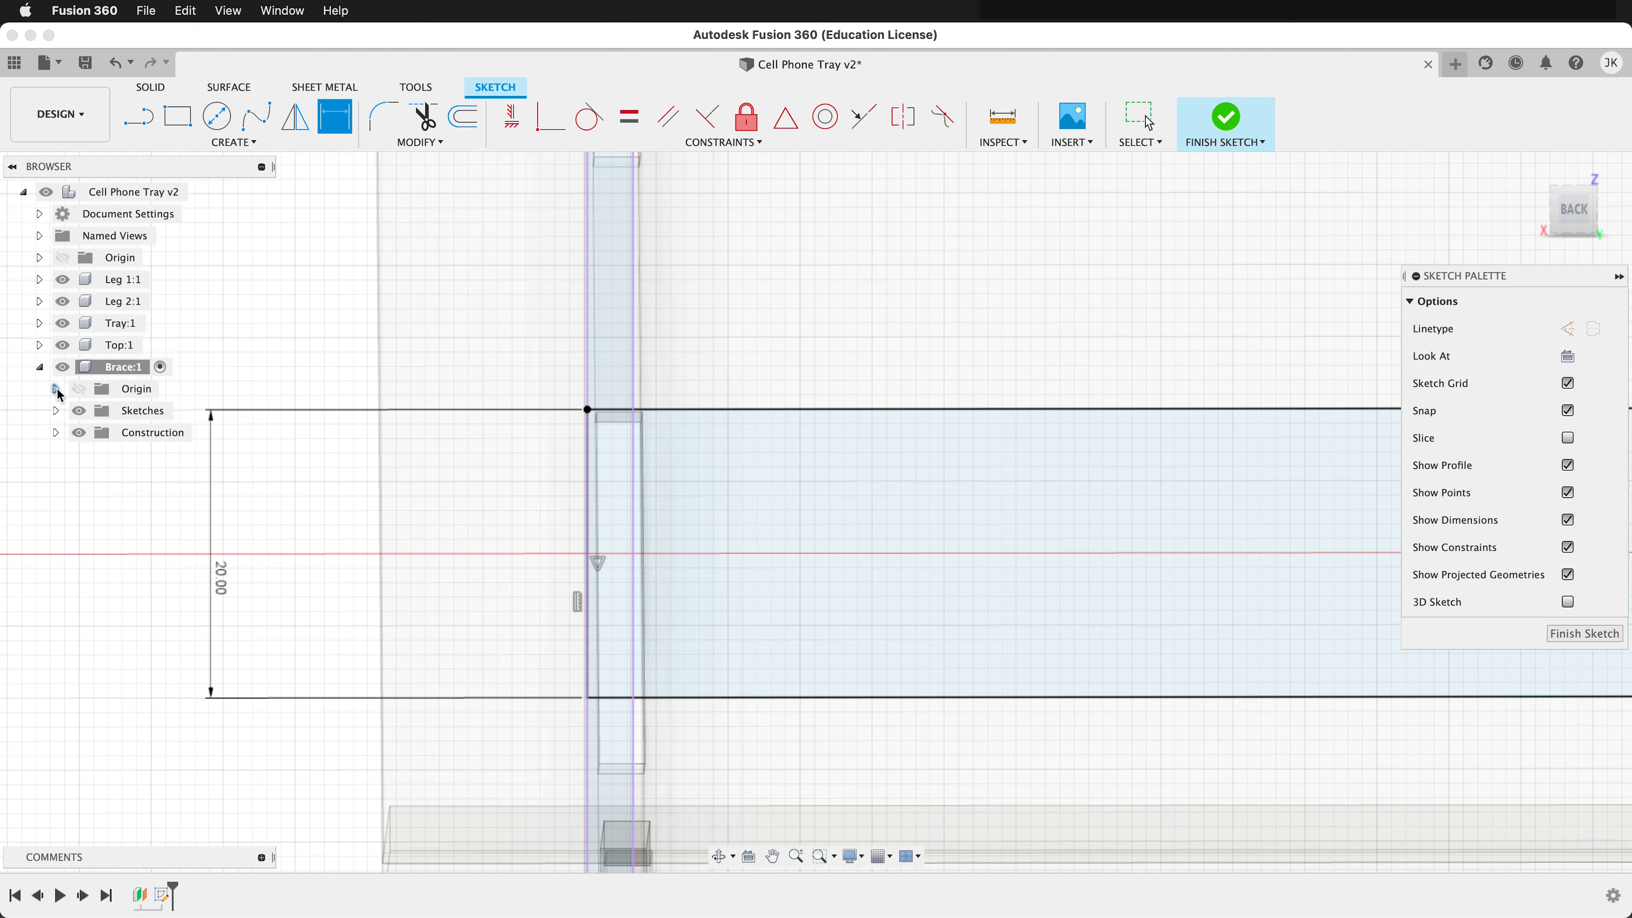
pyautogui.click(56, 412)
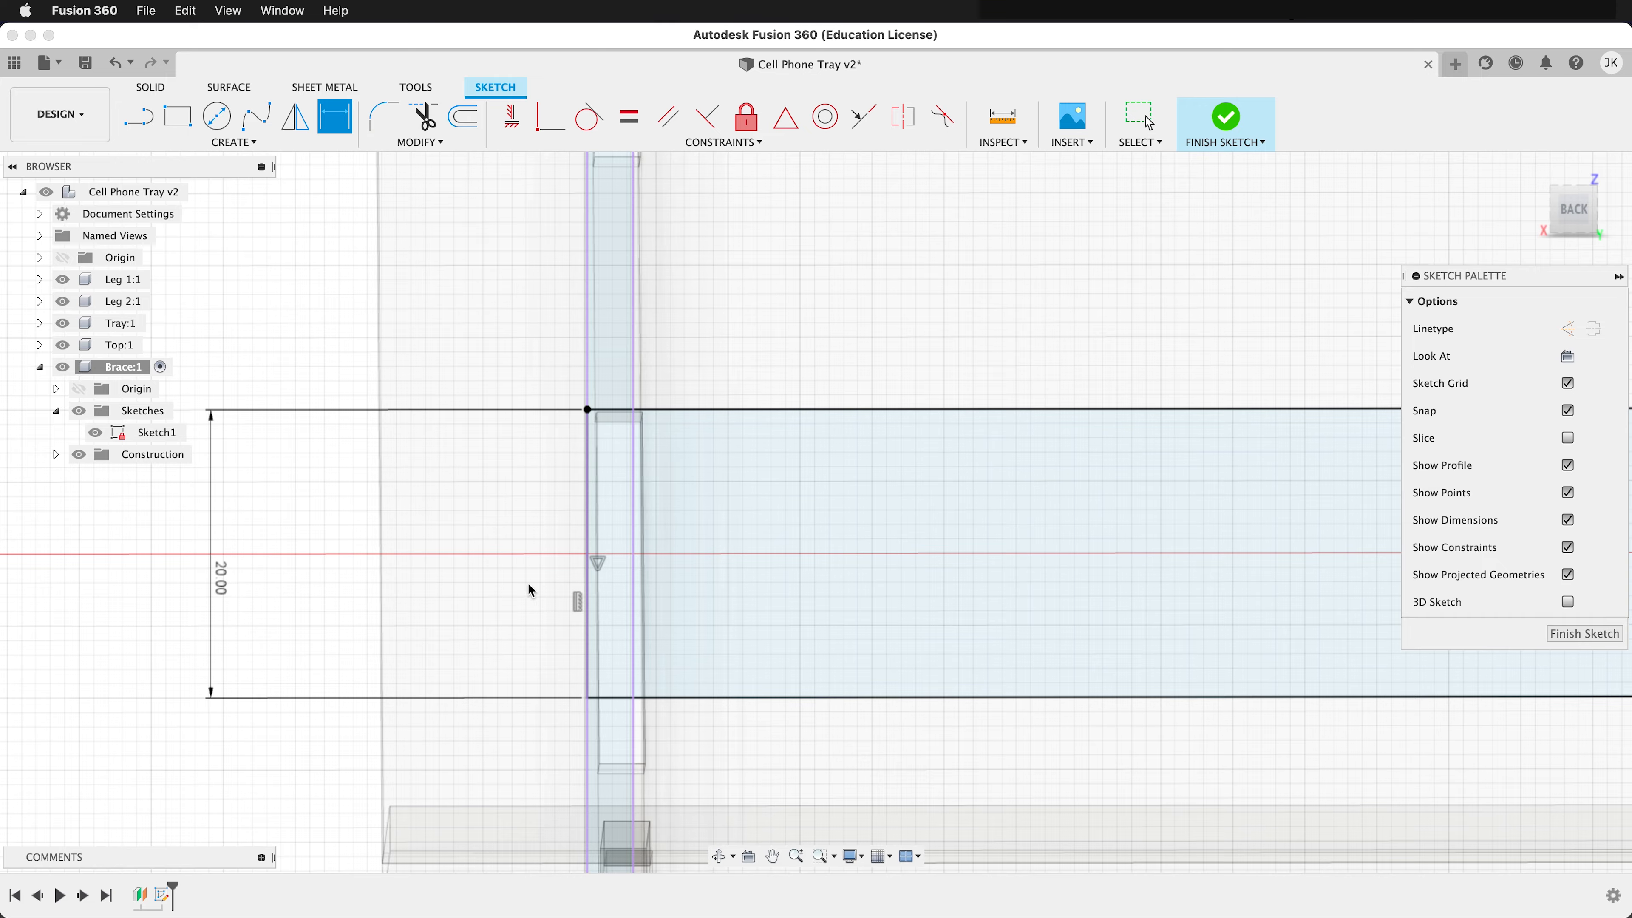
# Sketch a small notch rectangle inward from the brace's outer end at Leg 1, slightly wider than the projected leg thickness
pyautogui.moveTo(574, 622)
pyautogui.keyDown('shift'); pyautogui.mouseDown(button='middle')
pyautogui.moveTo(510, 619)
pyautogui.moveTo(609, 627)
pyautogui.moveTo(605, 602)
pyautogui.moveTo(867, 605)
pyautogui.moveTo(845, 598)
pyautogui.mouseUp(button='middle'); pyautogui.keyUp('shift')
pyautogui.press('d')
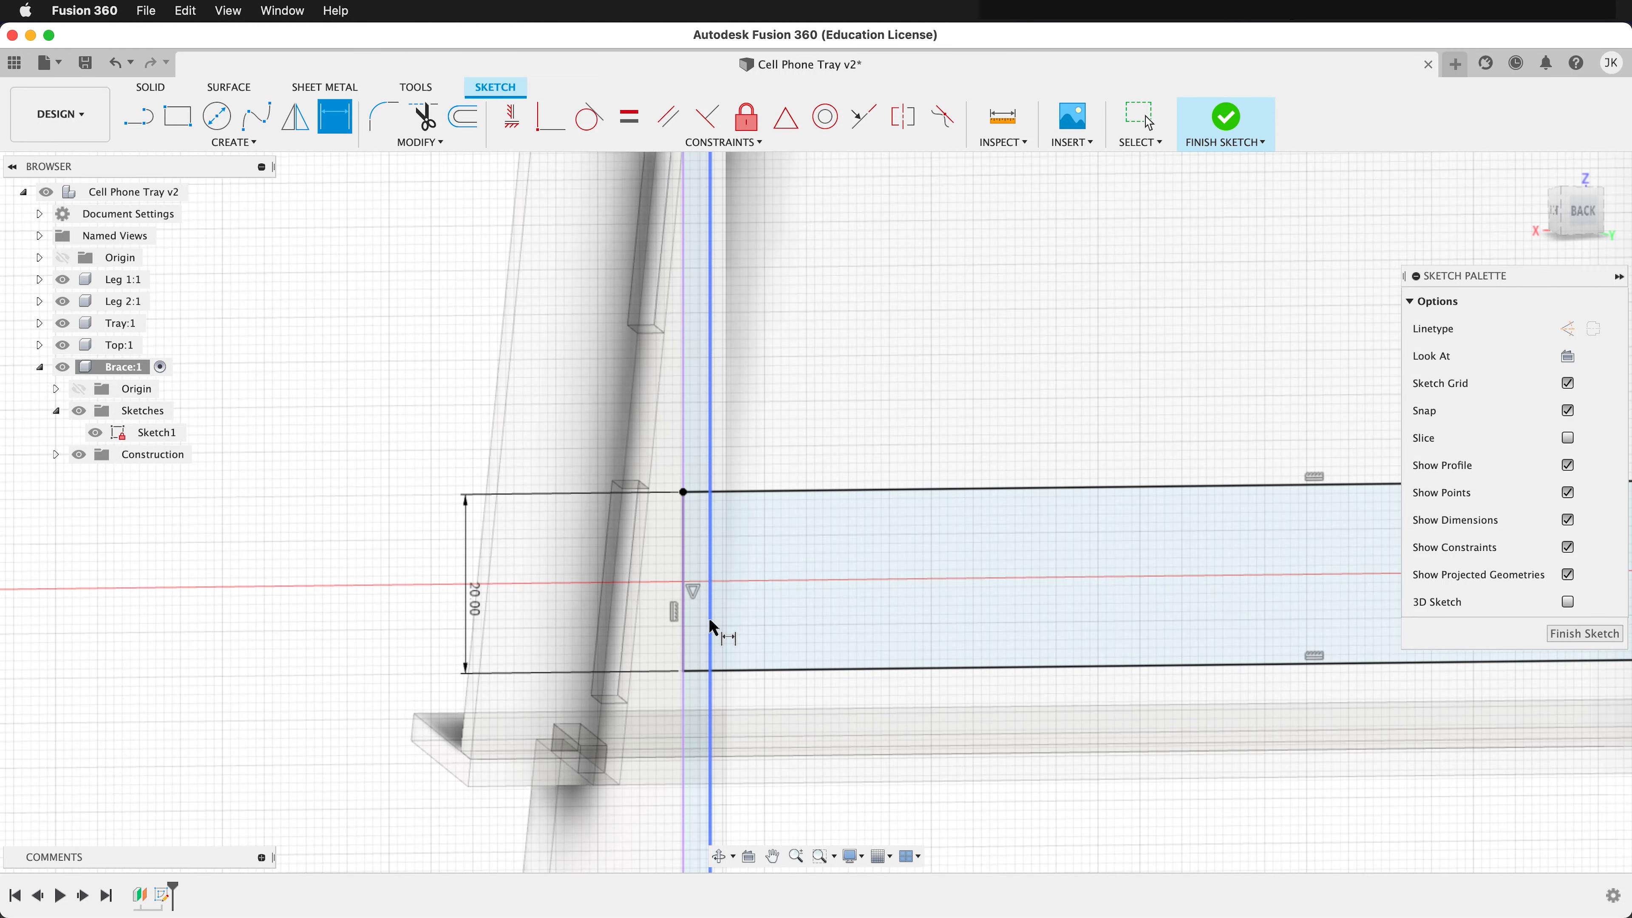
pyautogui.press('l')
pyautogui.scroll(5, 712, 627)
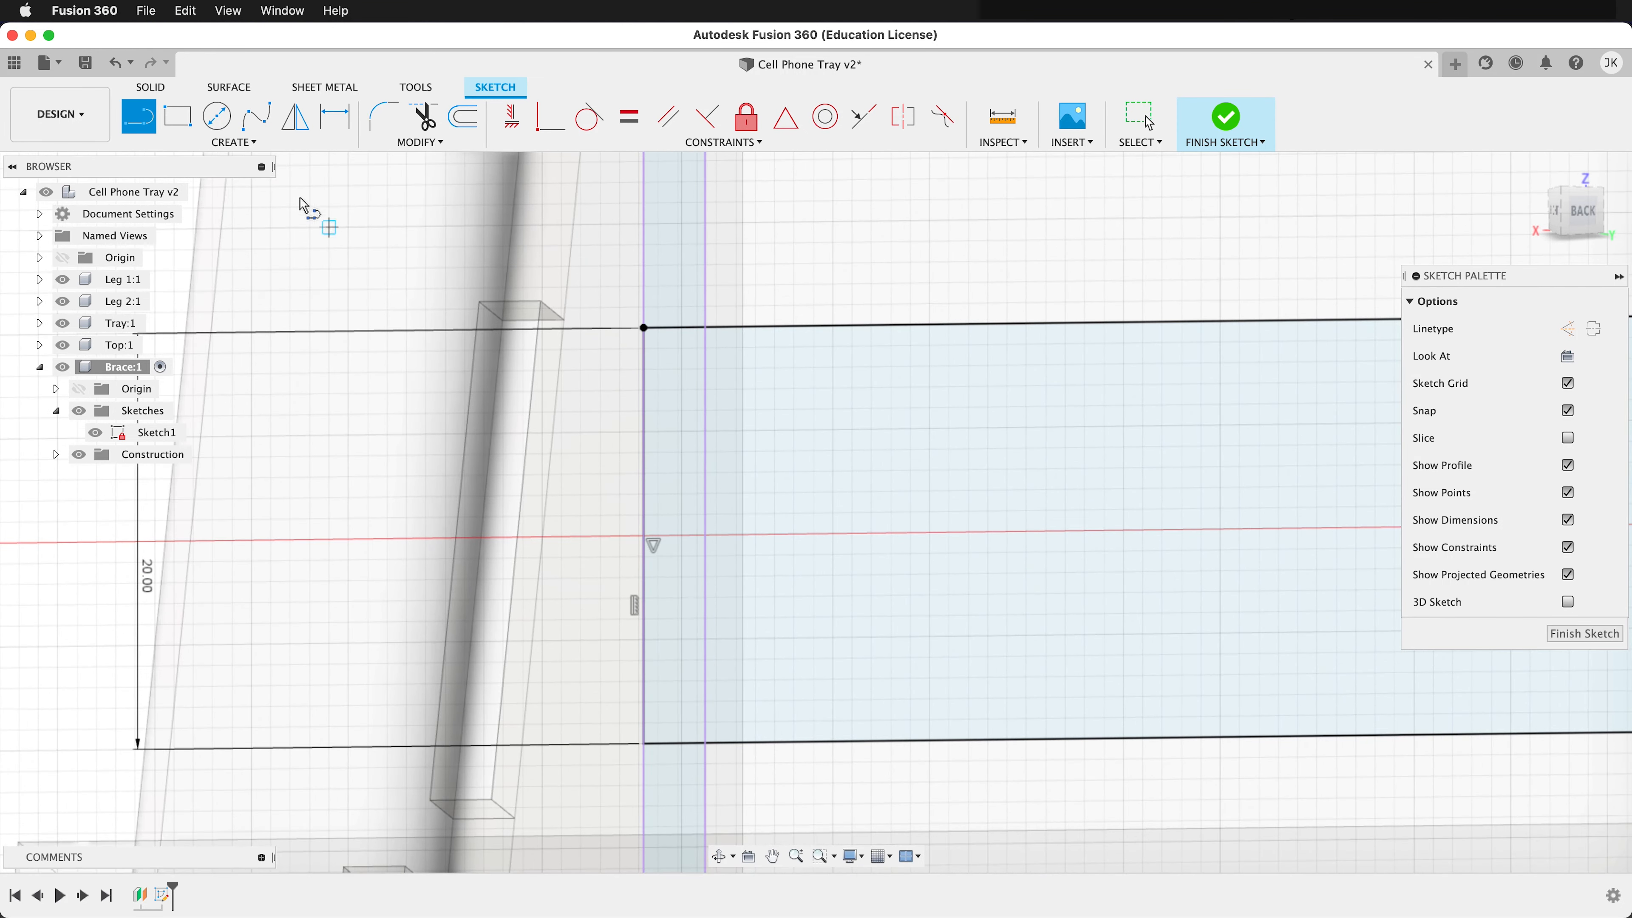
pyautogui.click(193, 120)
pyautogui.click(644, 460)
pyautogui.click(716, 619)
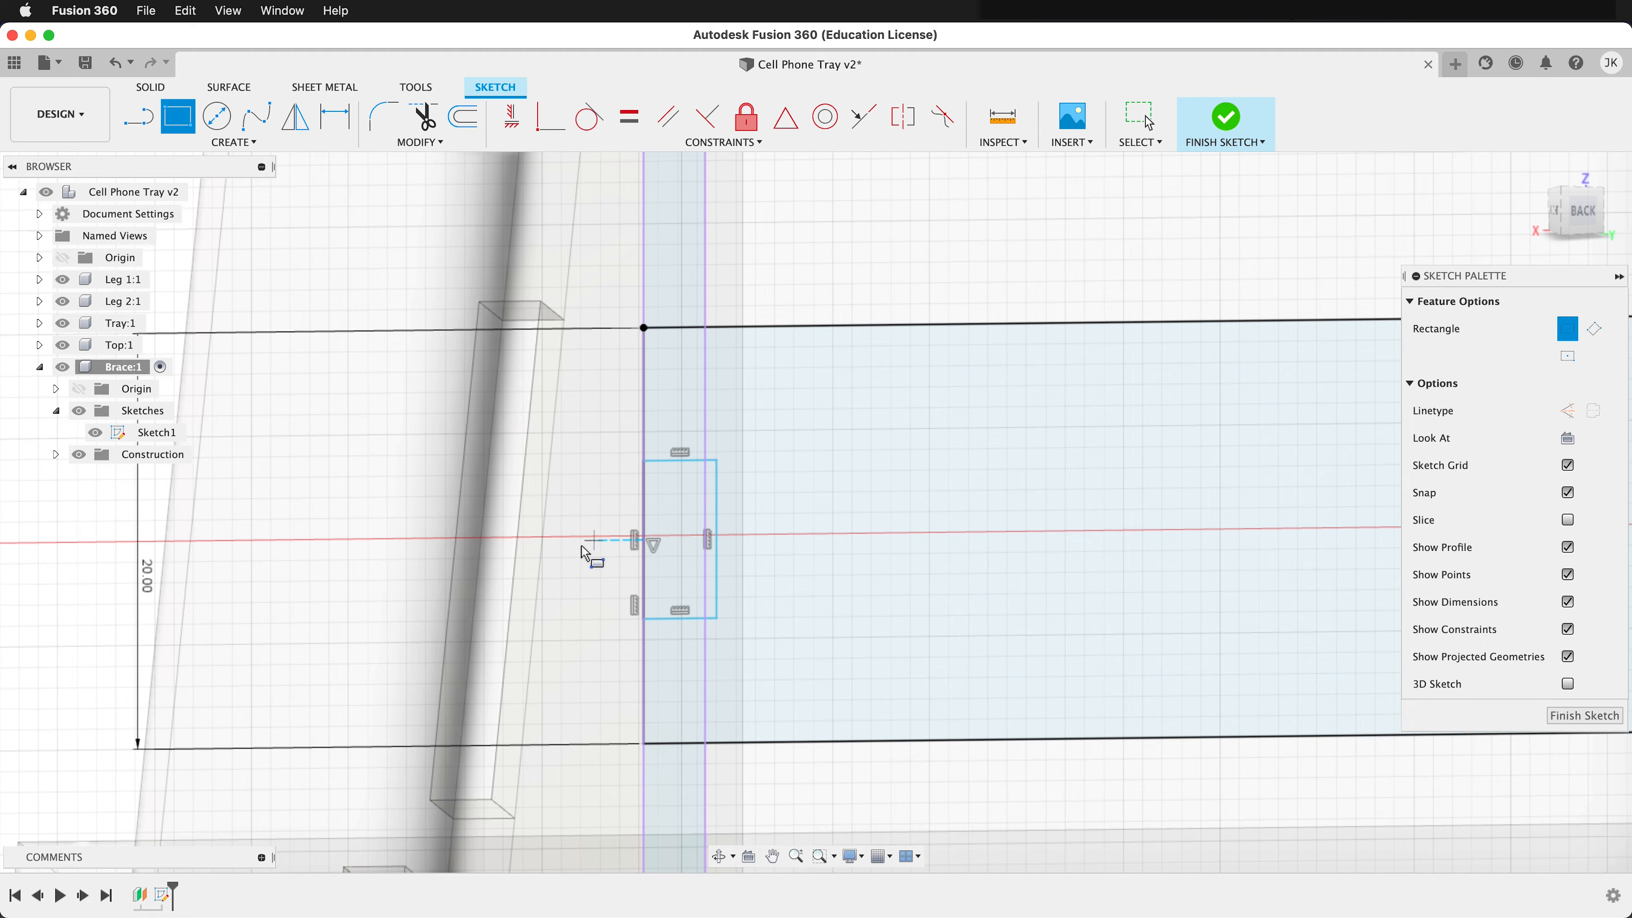
# Sketch a matching notch rectangle about 7.6 mm tall at the Leg 2 end, spanning exactly the projected leg thickness
pyautogui.scroll(-5, 581, 553)
pyautogui.scroll(-4, 754, 576)
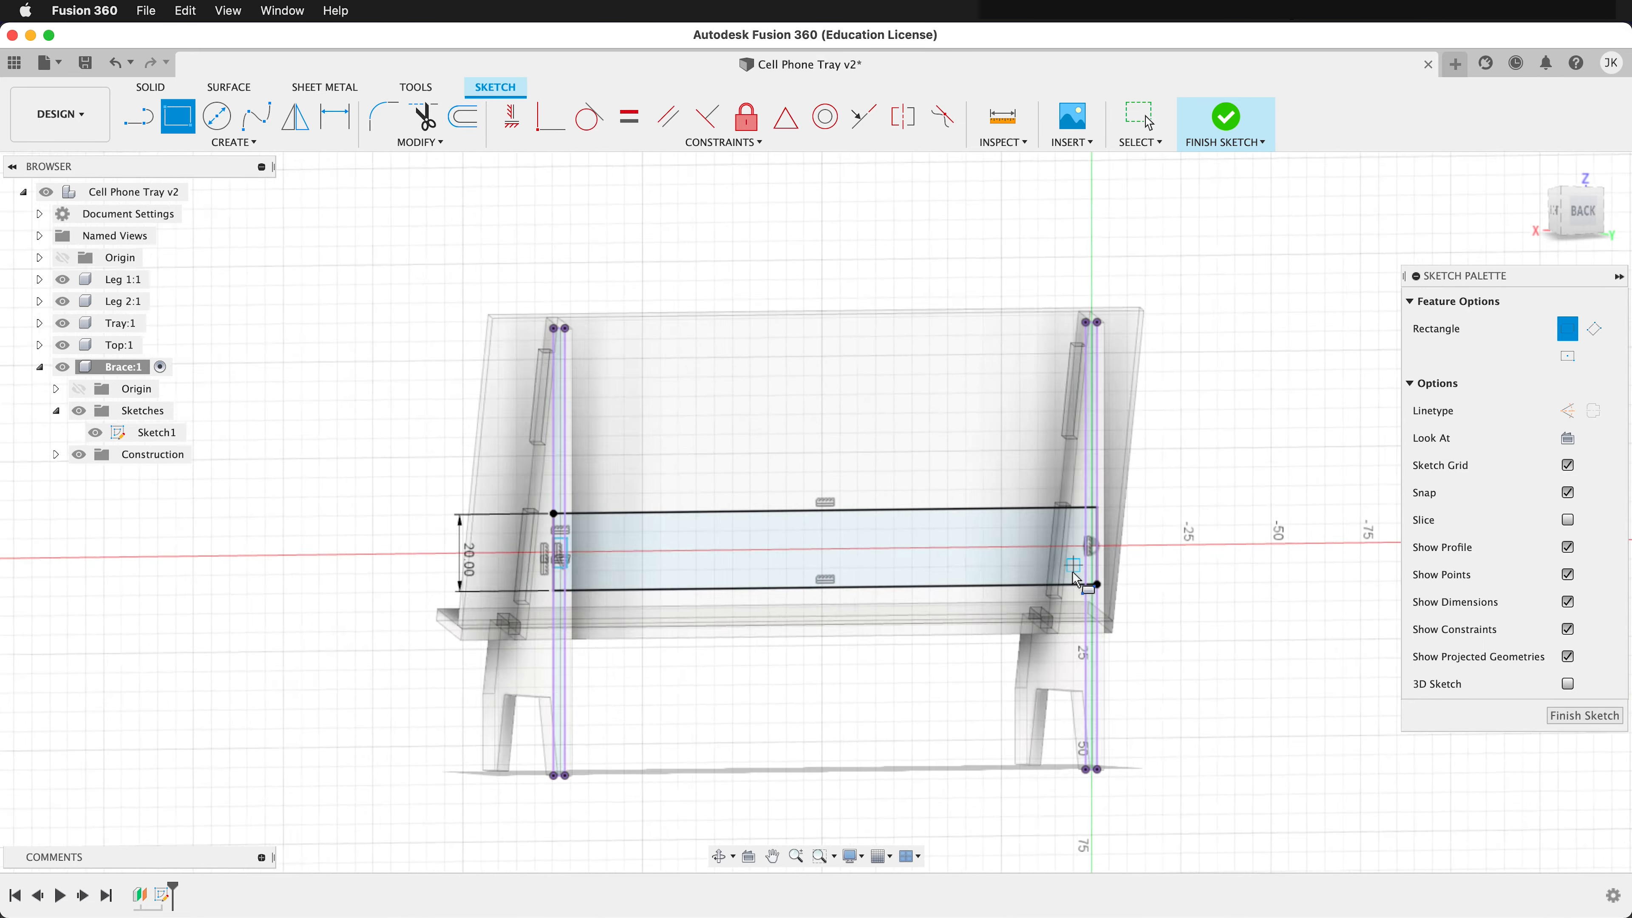
pyautogui.scroll(10, 1076, 578)
pyautogui.click(1078, 425)
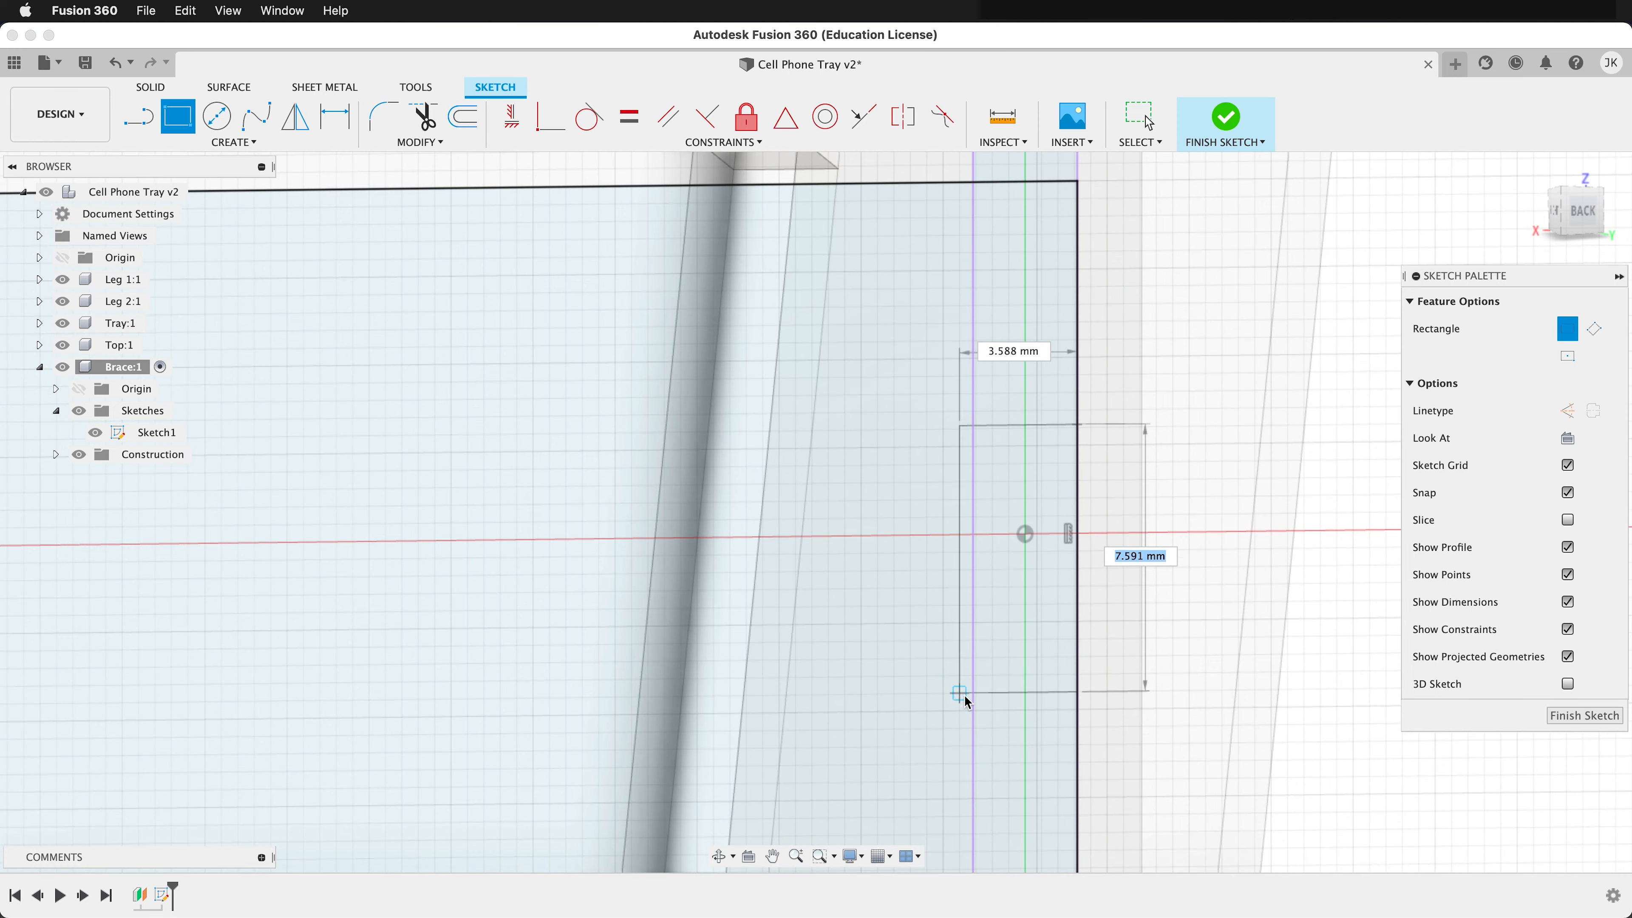
pyautogui.click(971, 697)
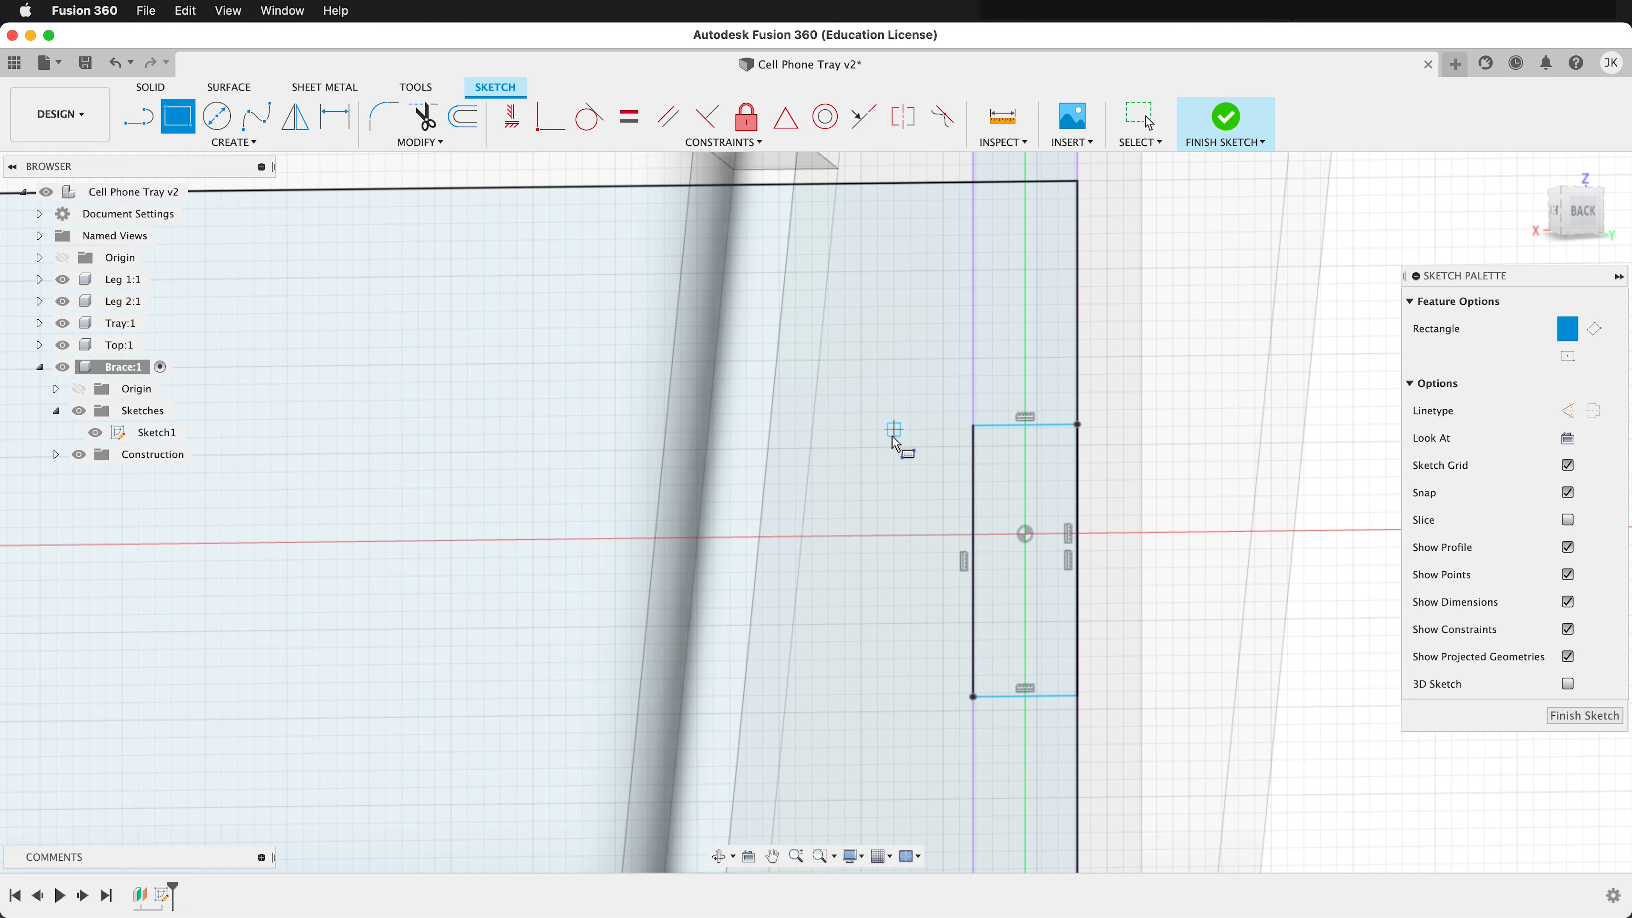
# Dimension the height of the notch rectangle at Leg 2 to 5 mm
pyautogui.scroll(-5, 978, 476)
pyautogui.press('d')
pyautogui.click(1003, 472)
pyautogui.click(1035, 468)
pyautogui.write('5')
pyautogui.press('Return')
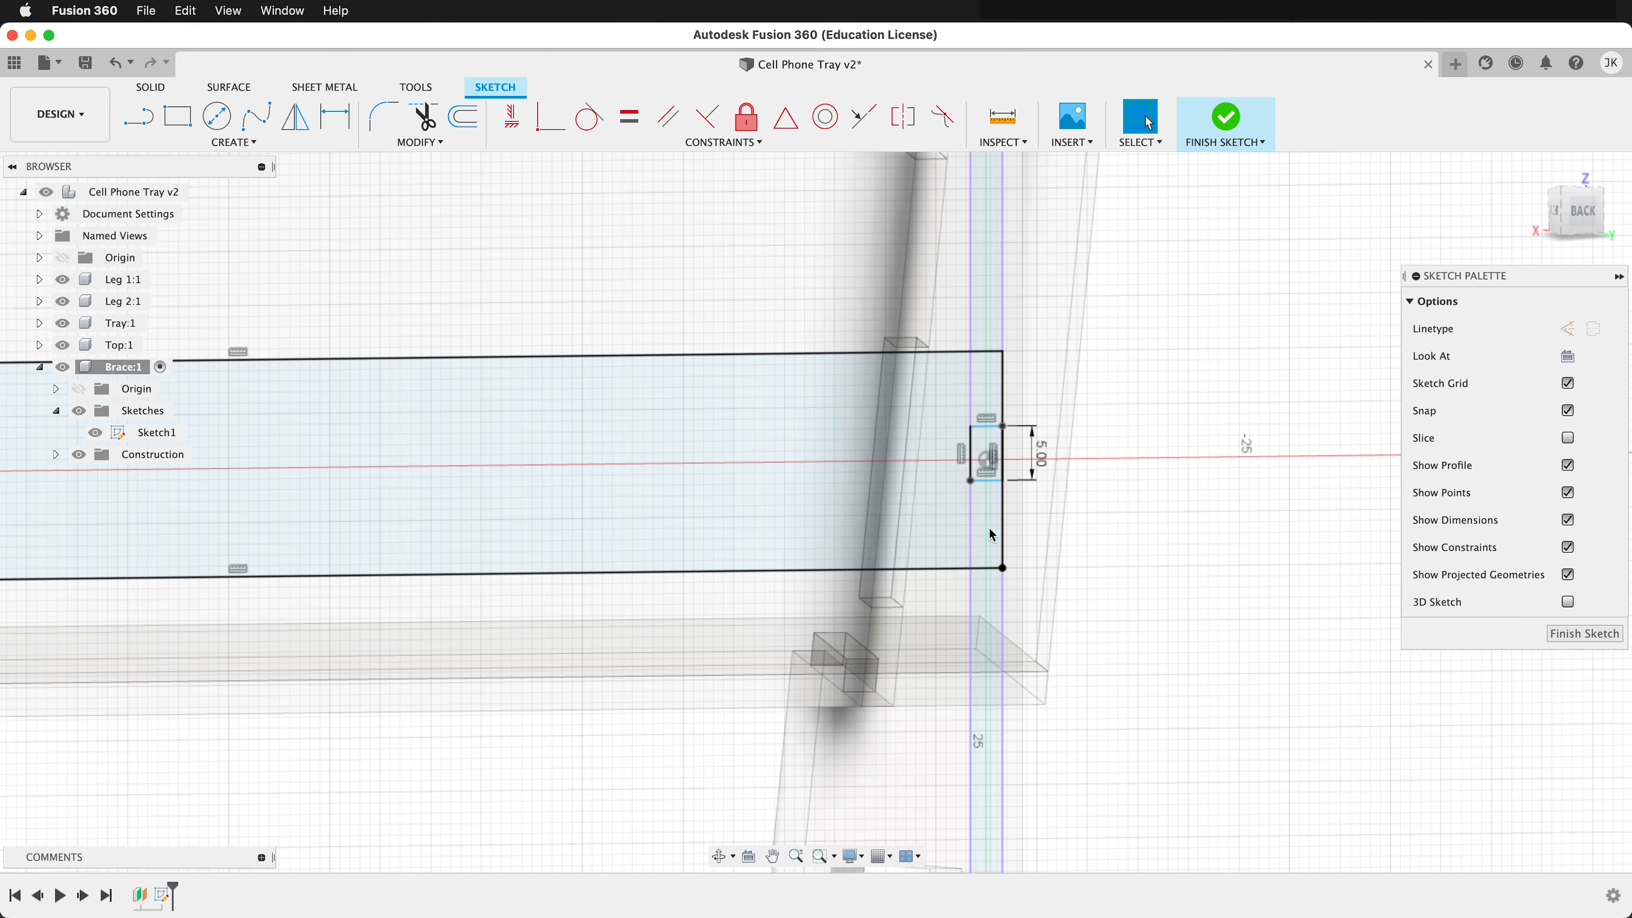
# Select the upper edge of the 5 mm notch rectangle at Leg 2 for a dimension
pyautogui.scroll(3, 1168, 422)
pyautogui.scroll(2, 1124, 385)
pyautogui.click(1132, 406)
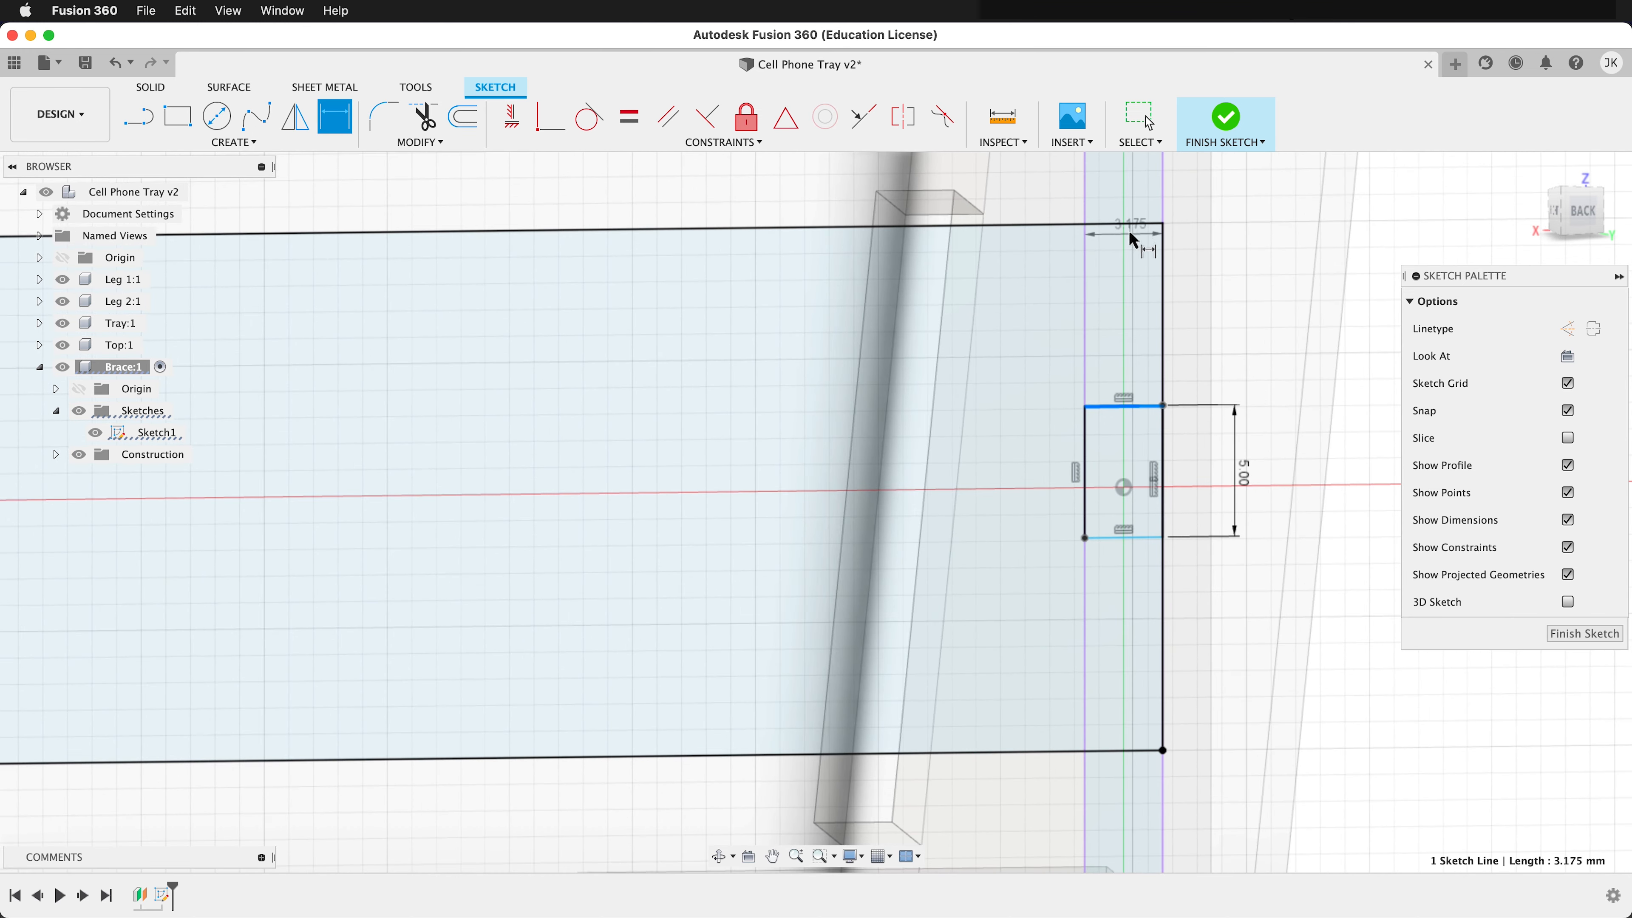
# Dimension the offset from the brace's upper edge to the upper edge of its right-end notch as (20-5)/2
pyautogui.click(1132, 225)
pyautogui.click(1242, 313)
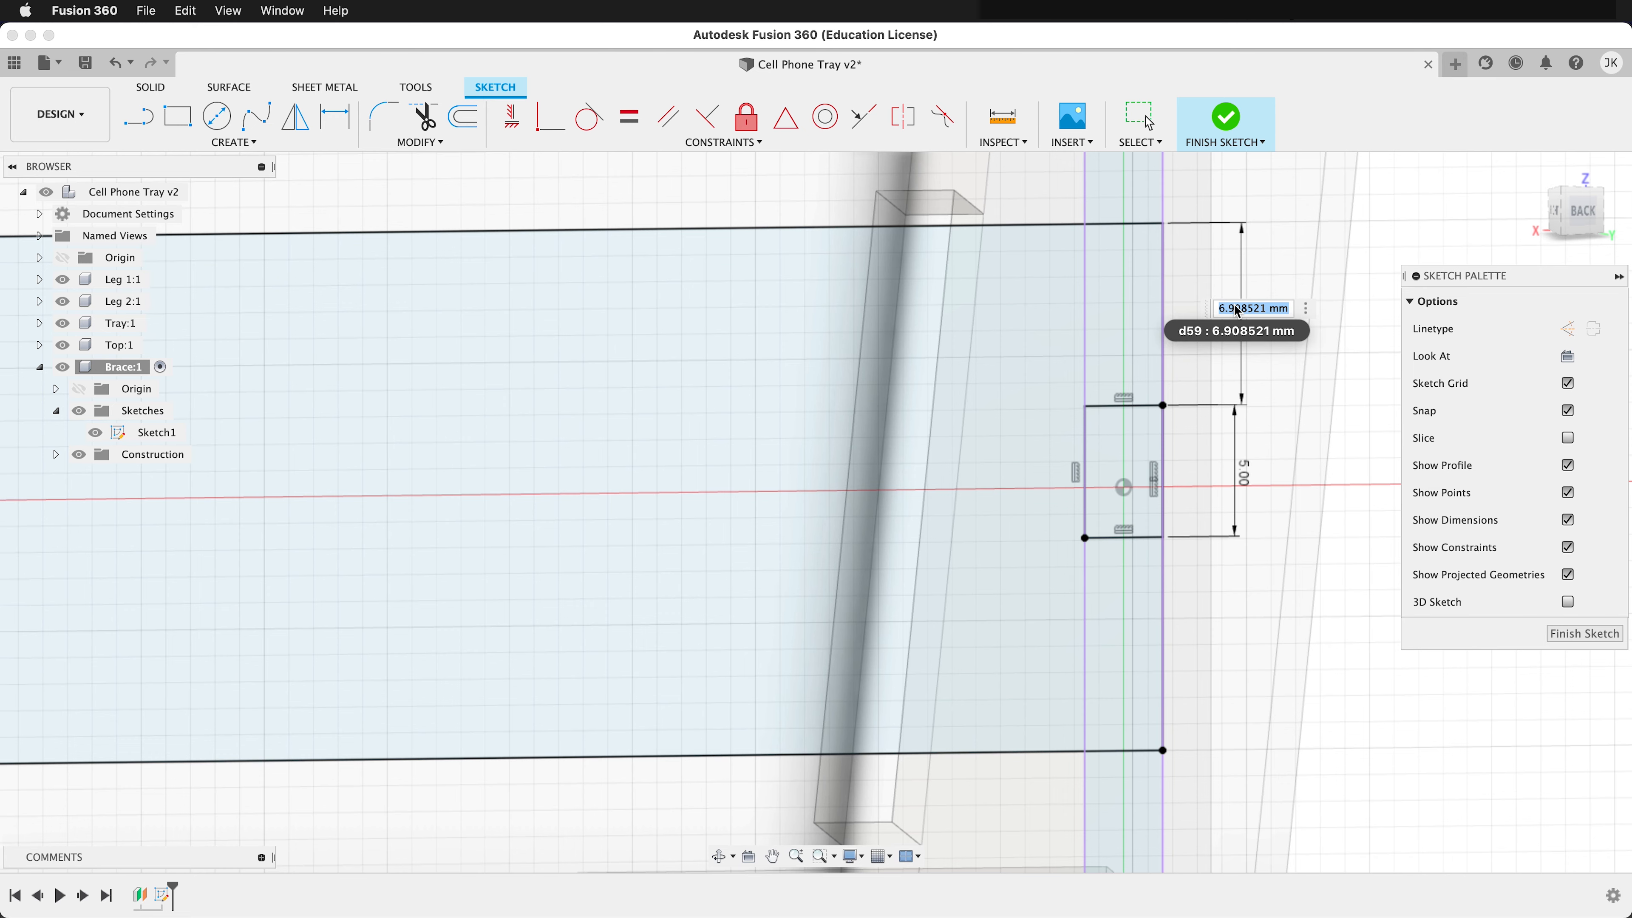
pyautogui.write('(20-5)/2')
pyautogui.press('Return')
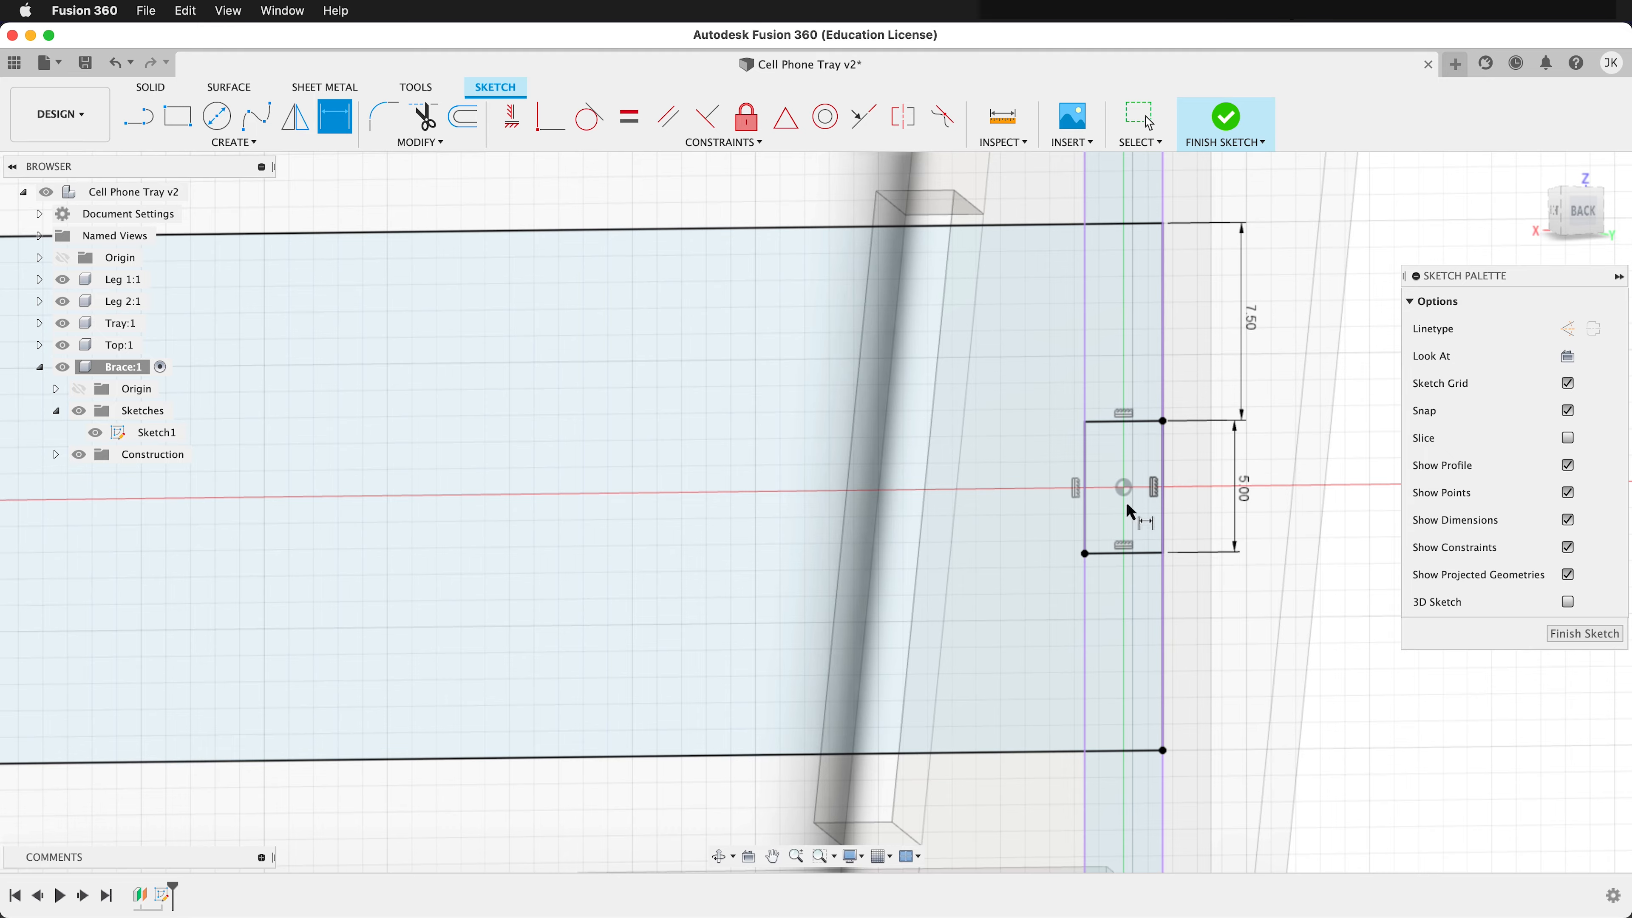
# Set the width of the small rectangle at the brace's left end to the ply parameter
pyautogui.scroll(-10, 1269, 557)
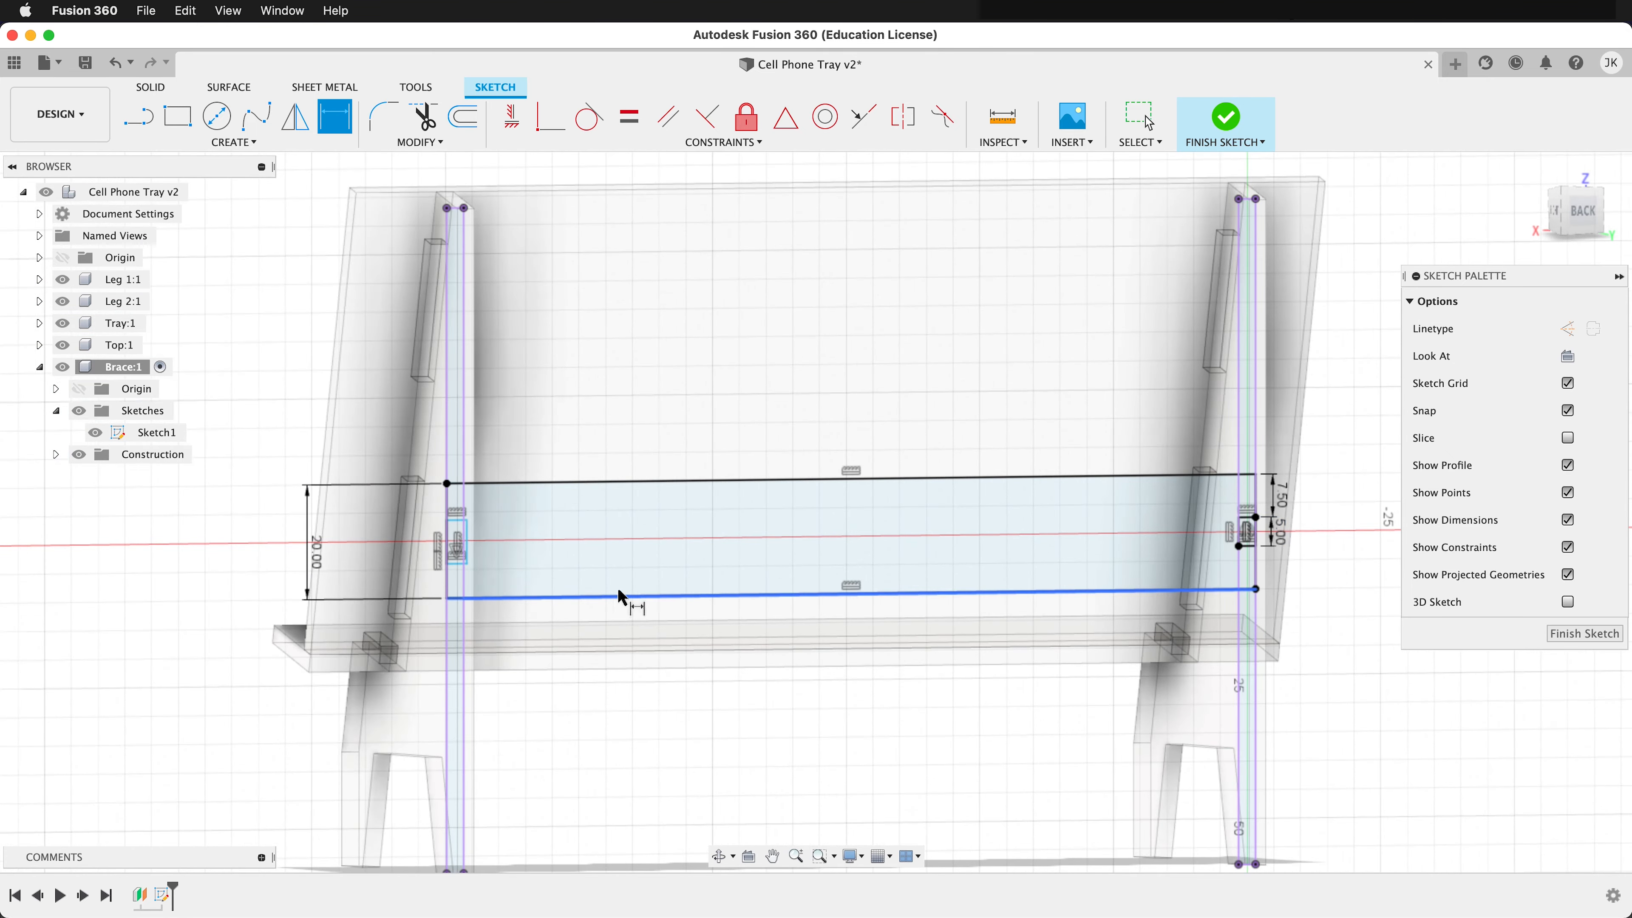
pyautogui.scroll(5, 406, 559)
pyautogui.scroll(5, 406, 559)
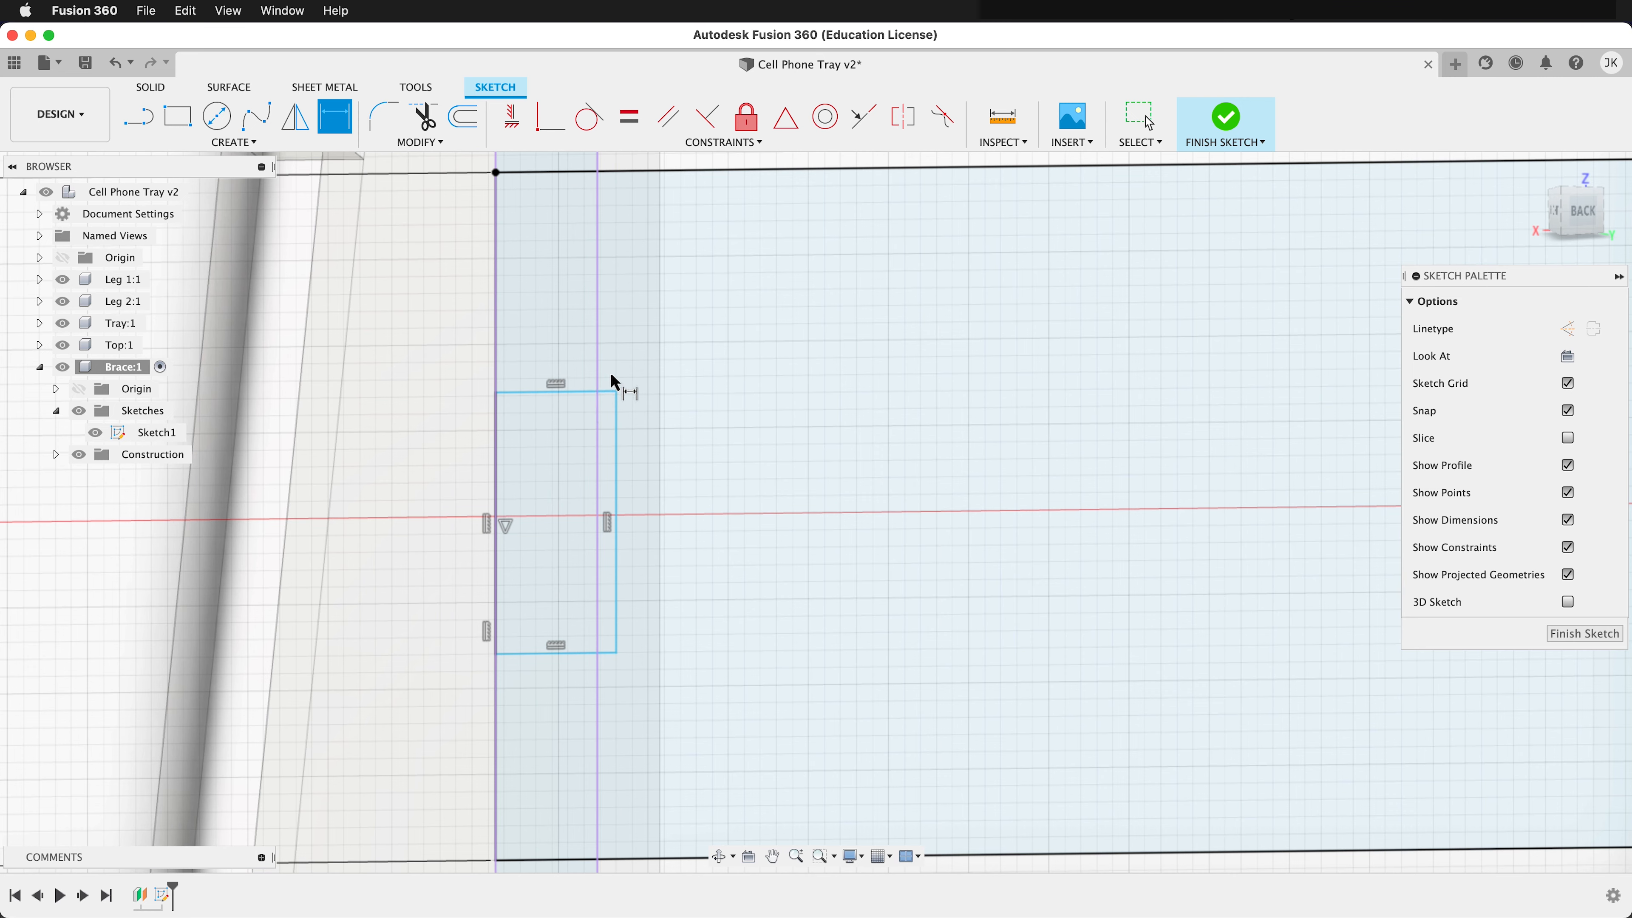
pyautogui.click(592, 391)
pyautogui.click(558, 343)
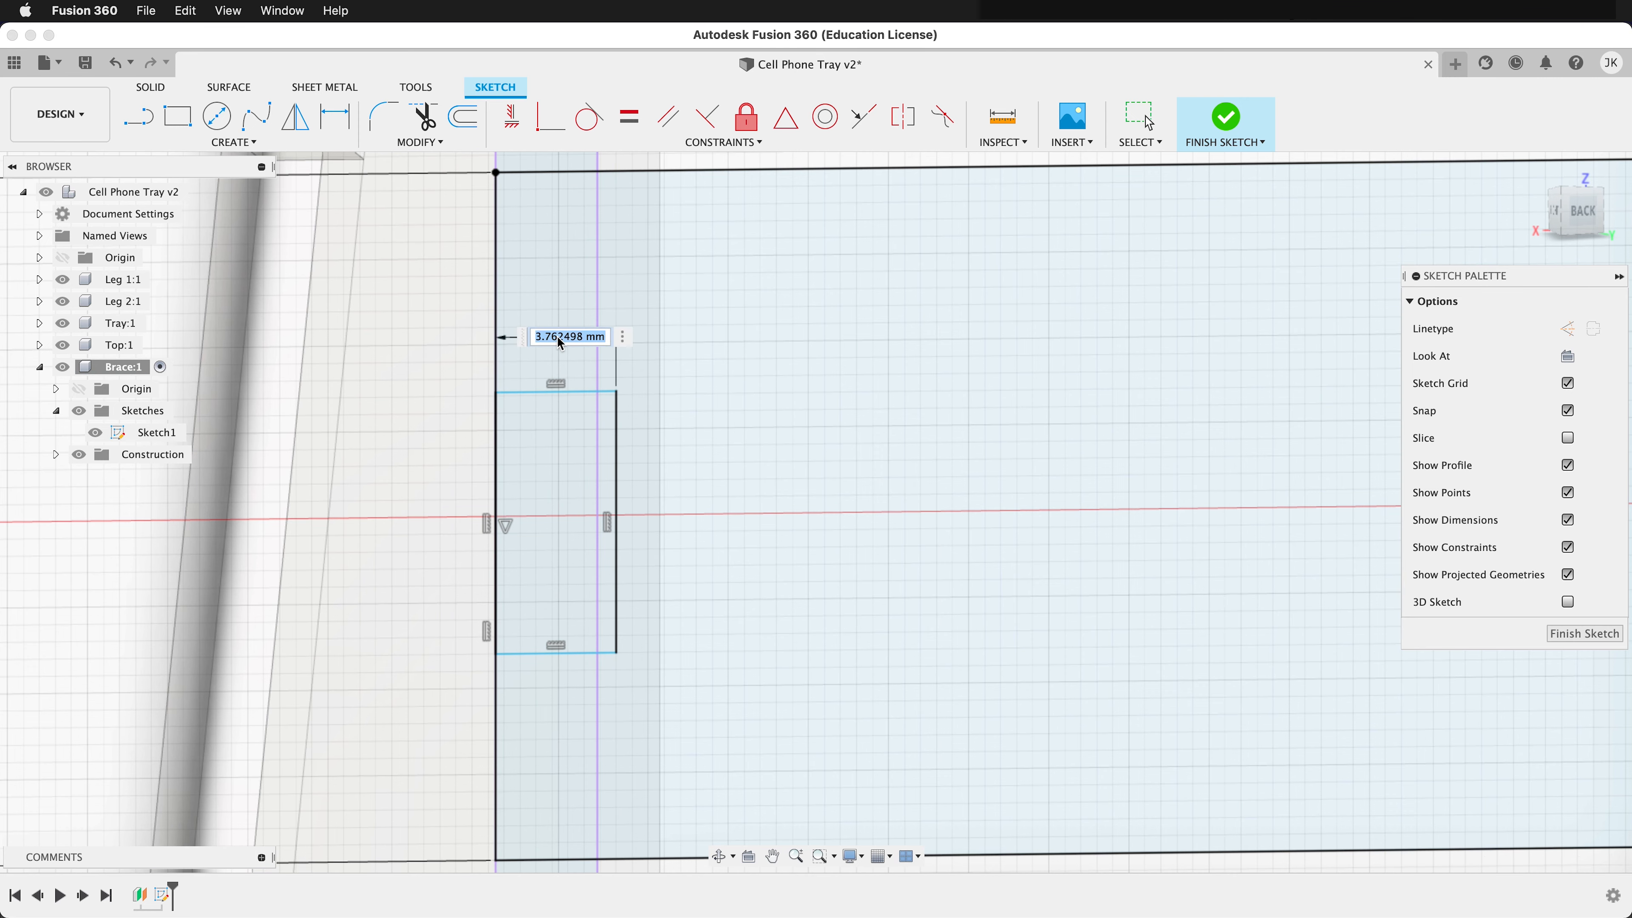
pyautogui.write('ply')
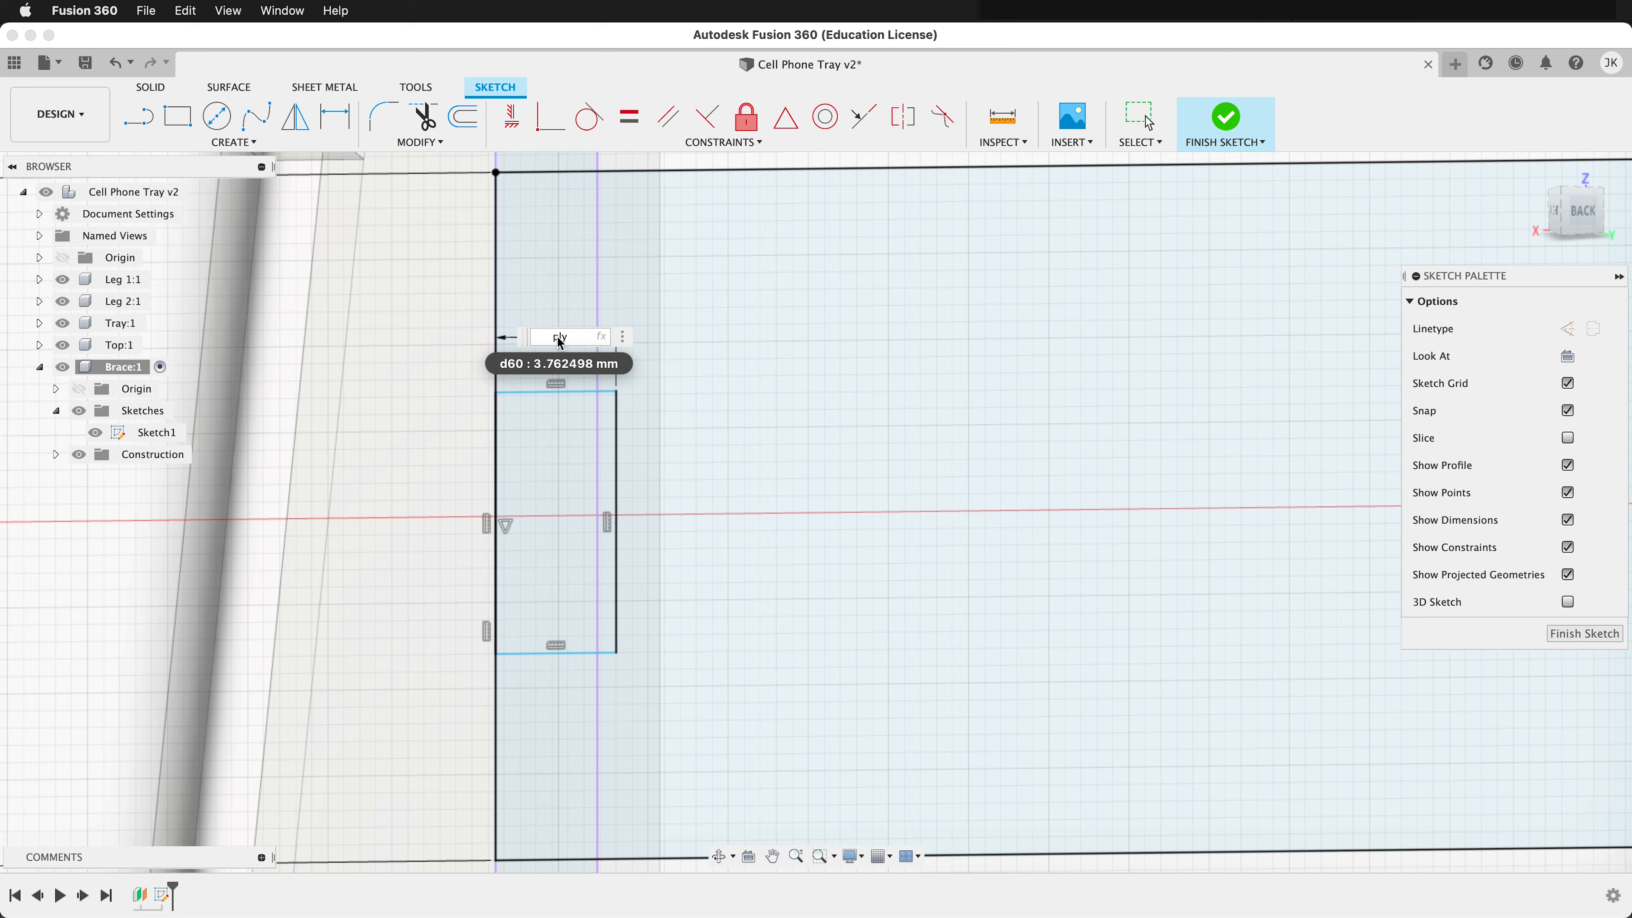
pyautogui.press('Return')
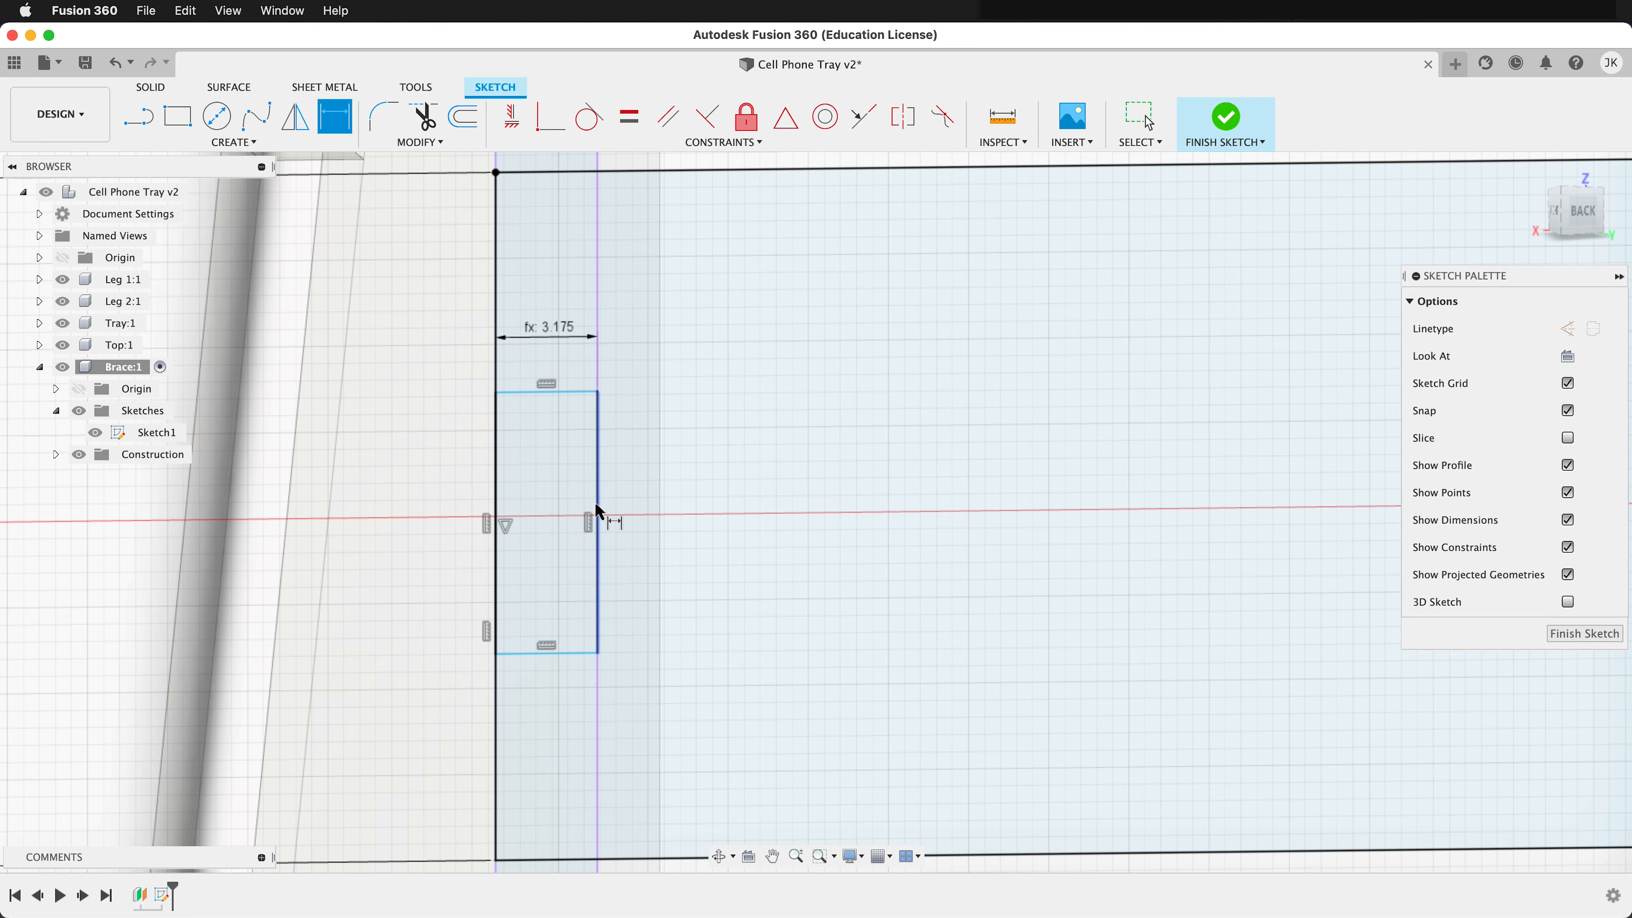
# Set the height of the brace's left-end notch rectangle to 5 mm
pyautogui.click(596, 518)
pyautogui.click(727, 498)
pyautogui.write('5')
pyautogui.press('Return')
pyautogui.scroll(-1, 586, 476)
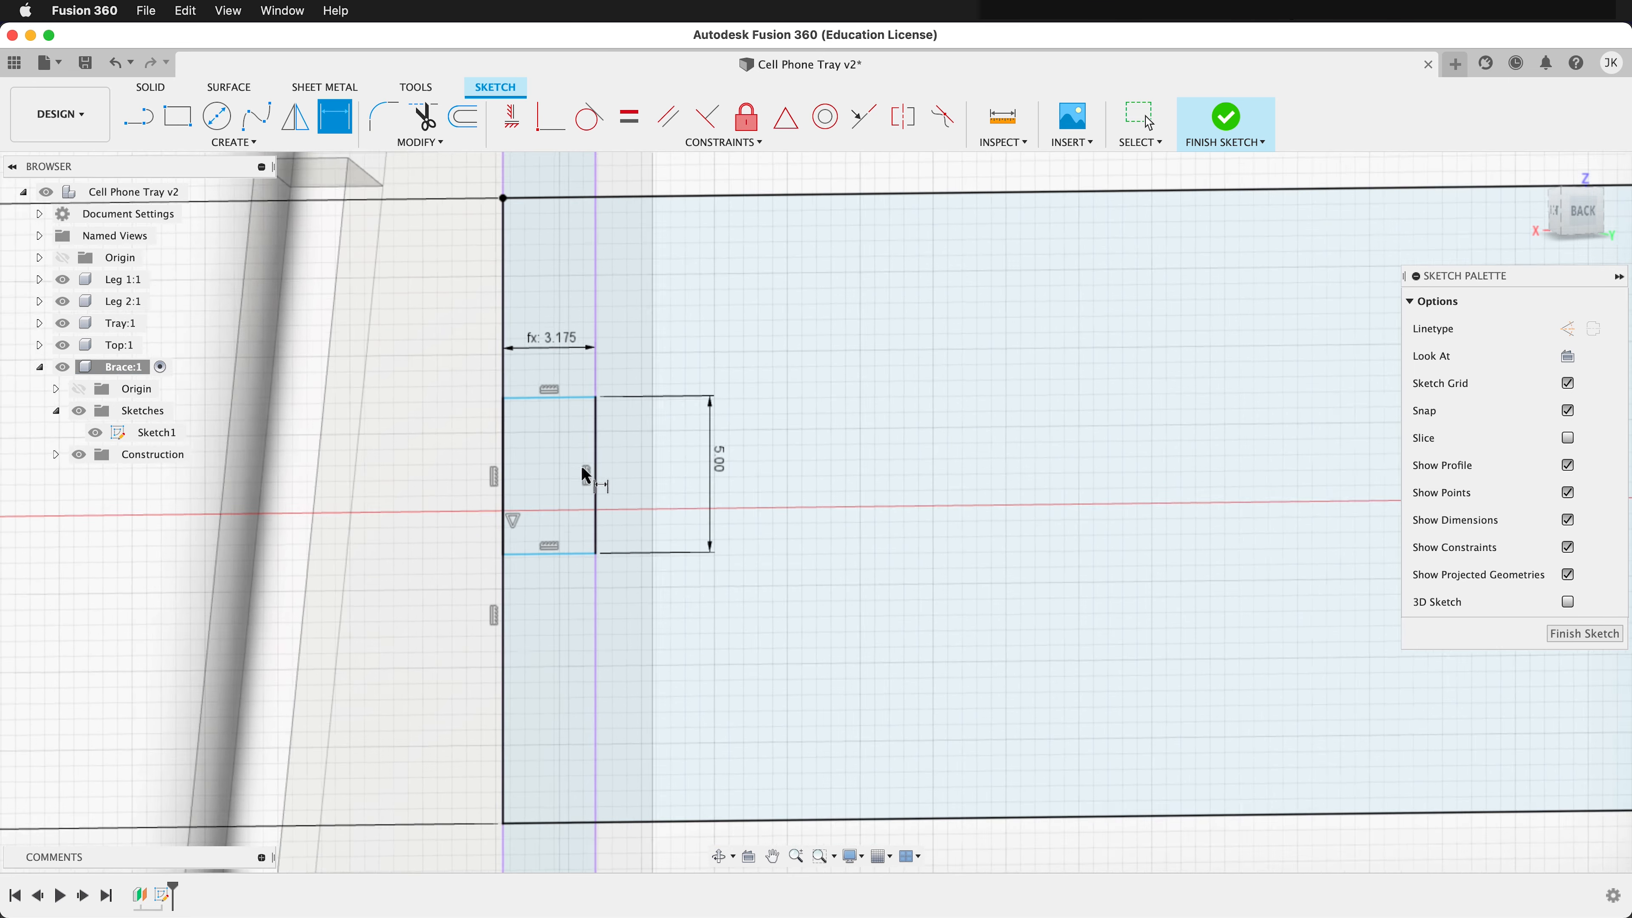
# Set the left-end notch 7.5 mm below the brace's upper edge and finish the sketch
pyautogui.scroll(-2, 586, 475)
pyautogui.click(593, 265)
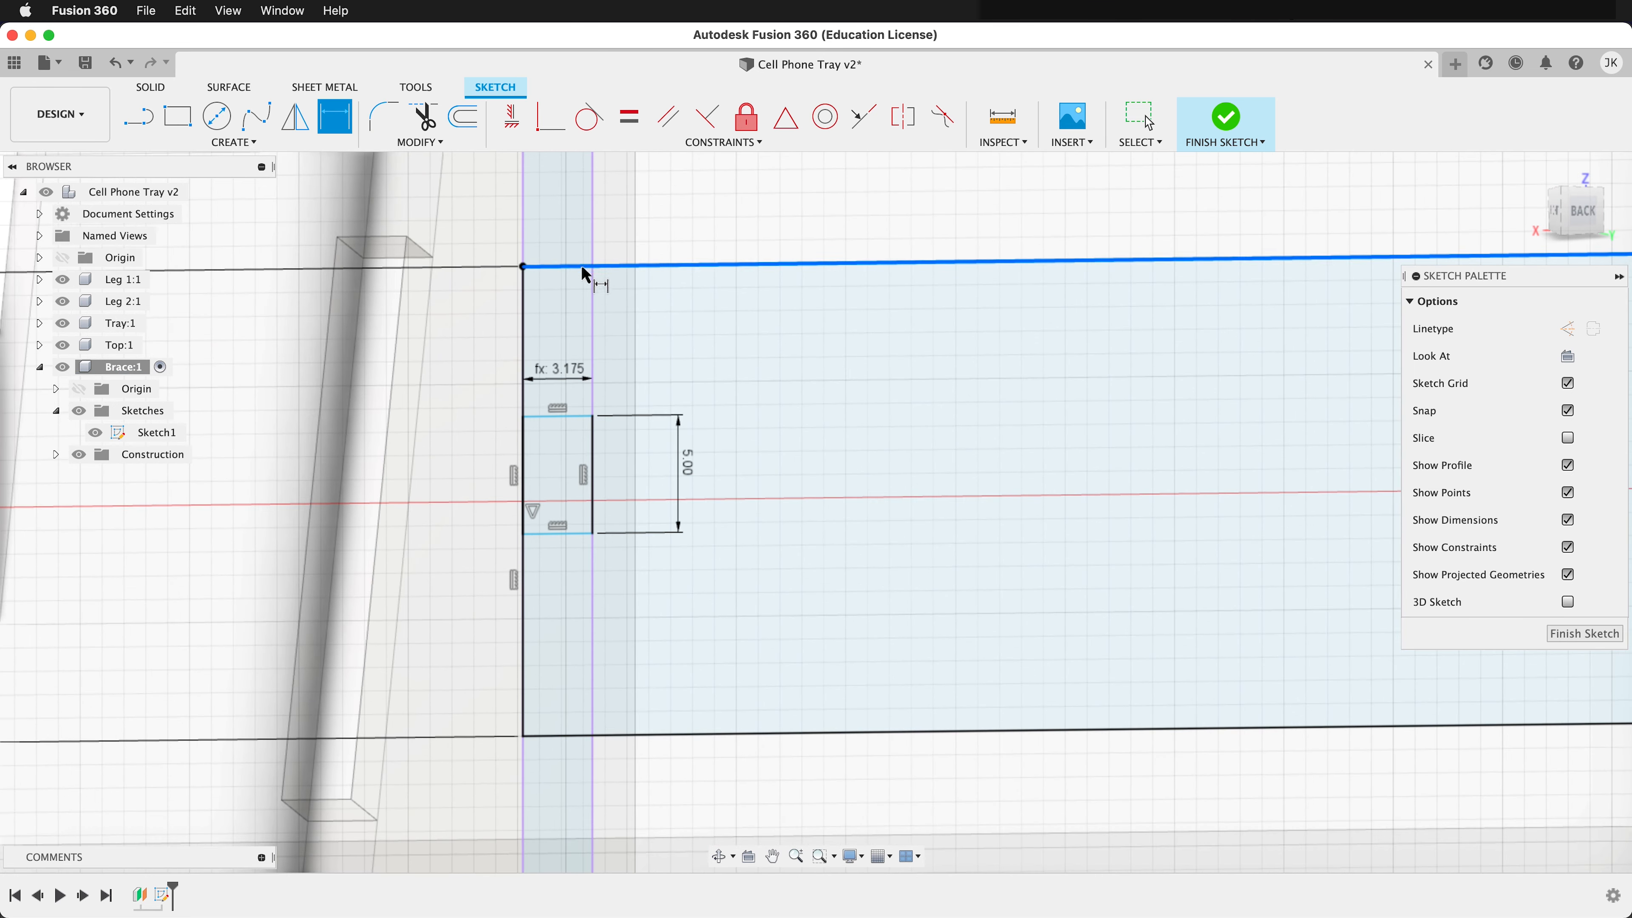
pyautogui.click(583, 417)
pyautogui.click(684, 353)
pyautogui.write('7.5')
pyautogui.press('Return')
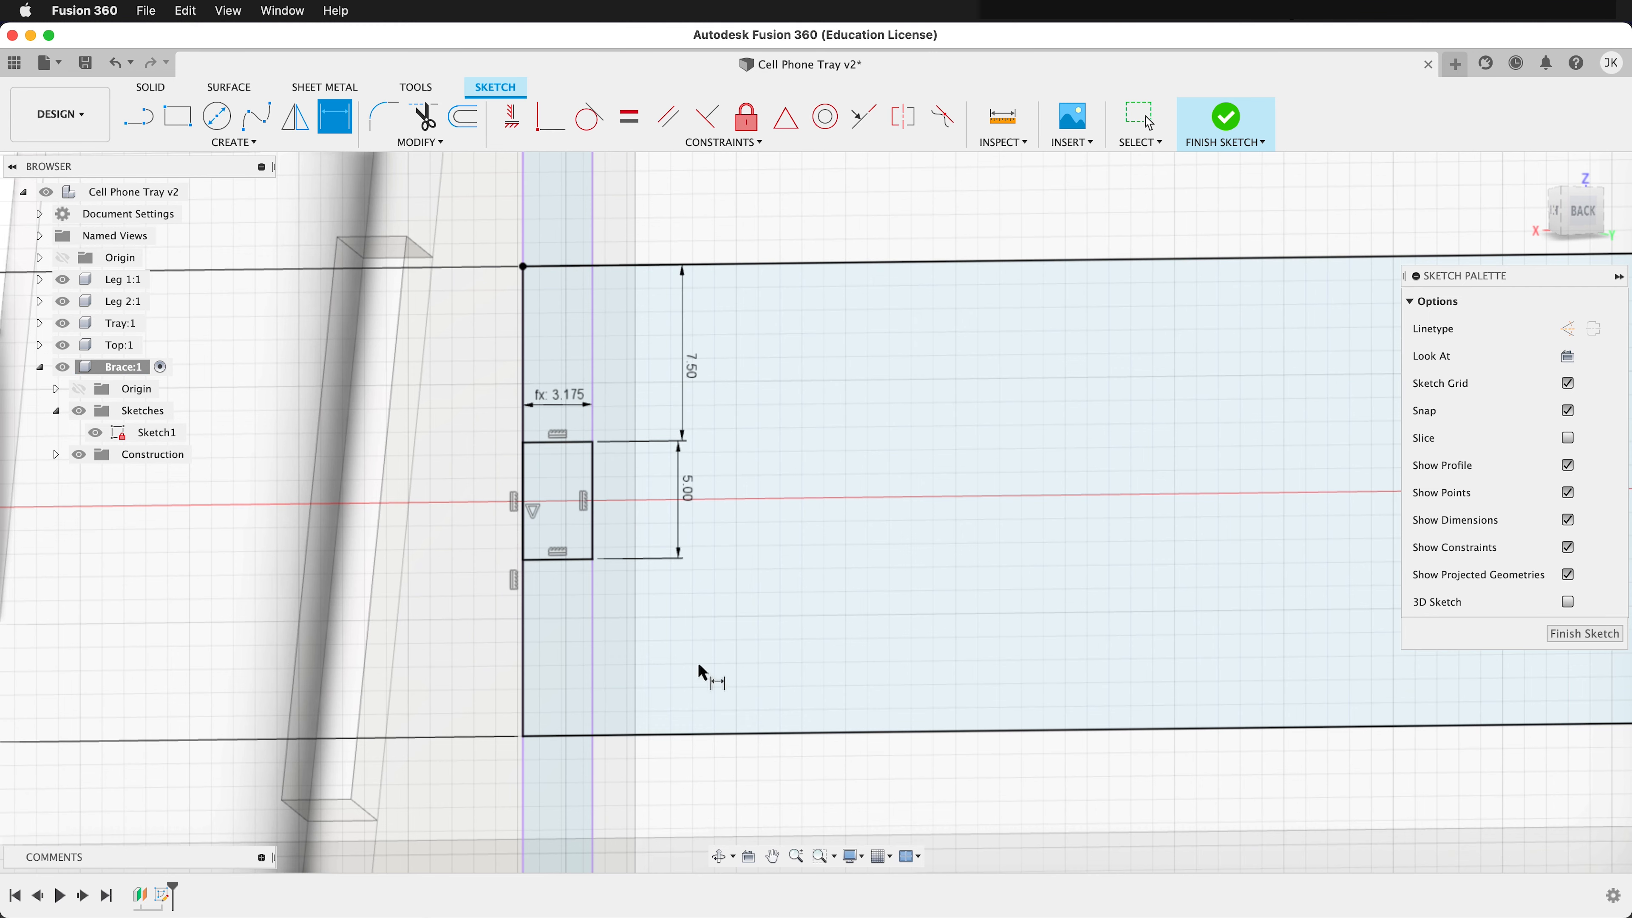
pyautogui.scroll(-3, 389, 500)
pyautogui.click(1585, 633)
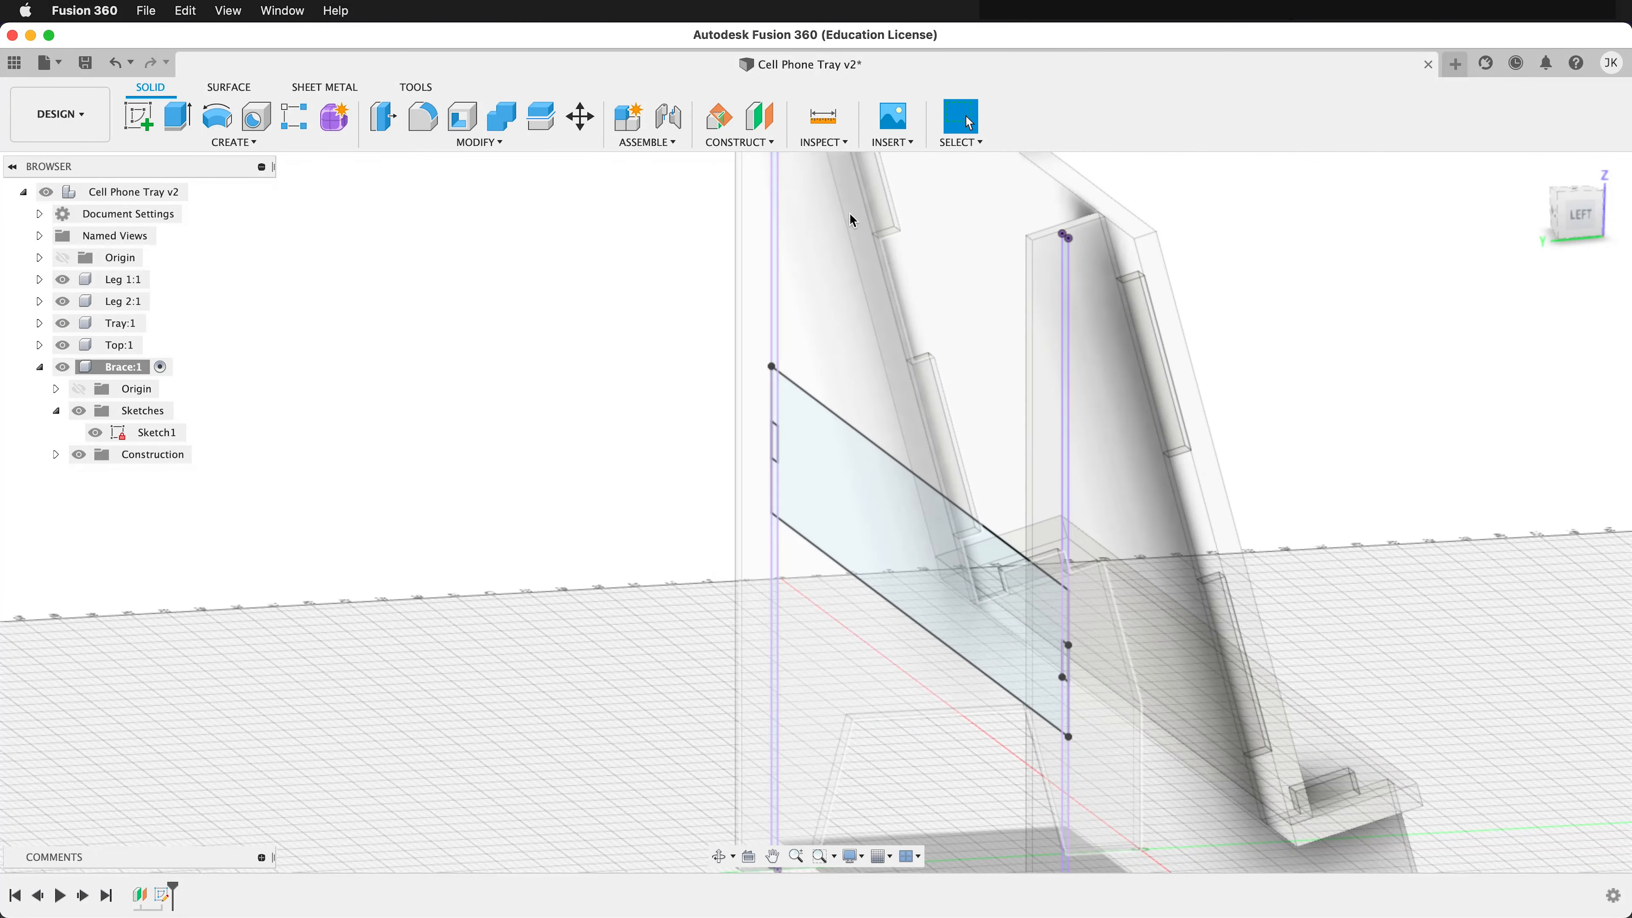
# Extrude the main brace profile and its four end tabs, excluding both notches, symmetrically by ply/2 as a new body
pyautogui.click(178, 116)
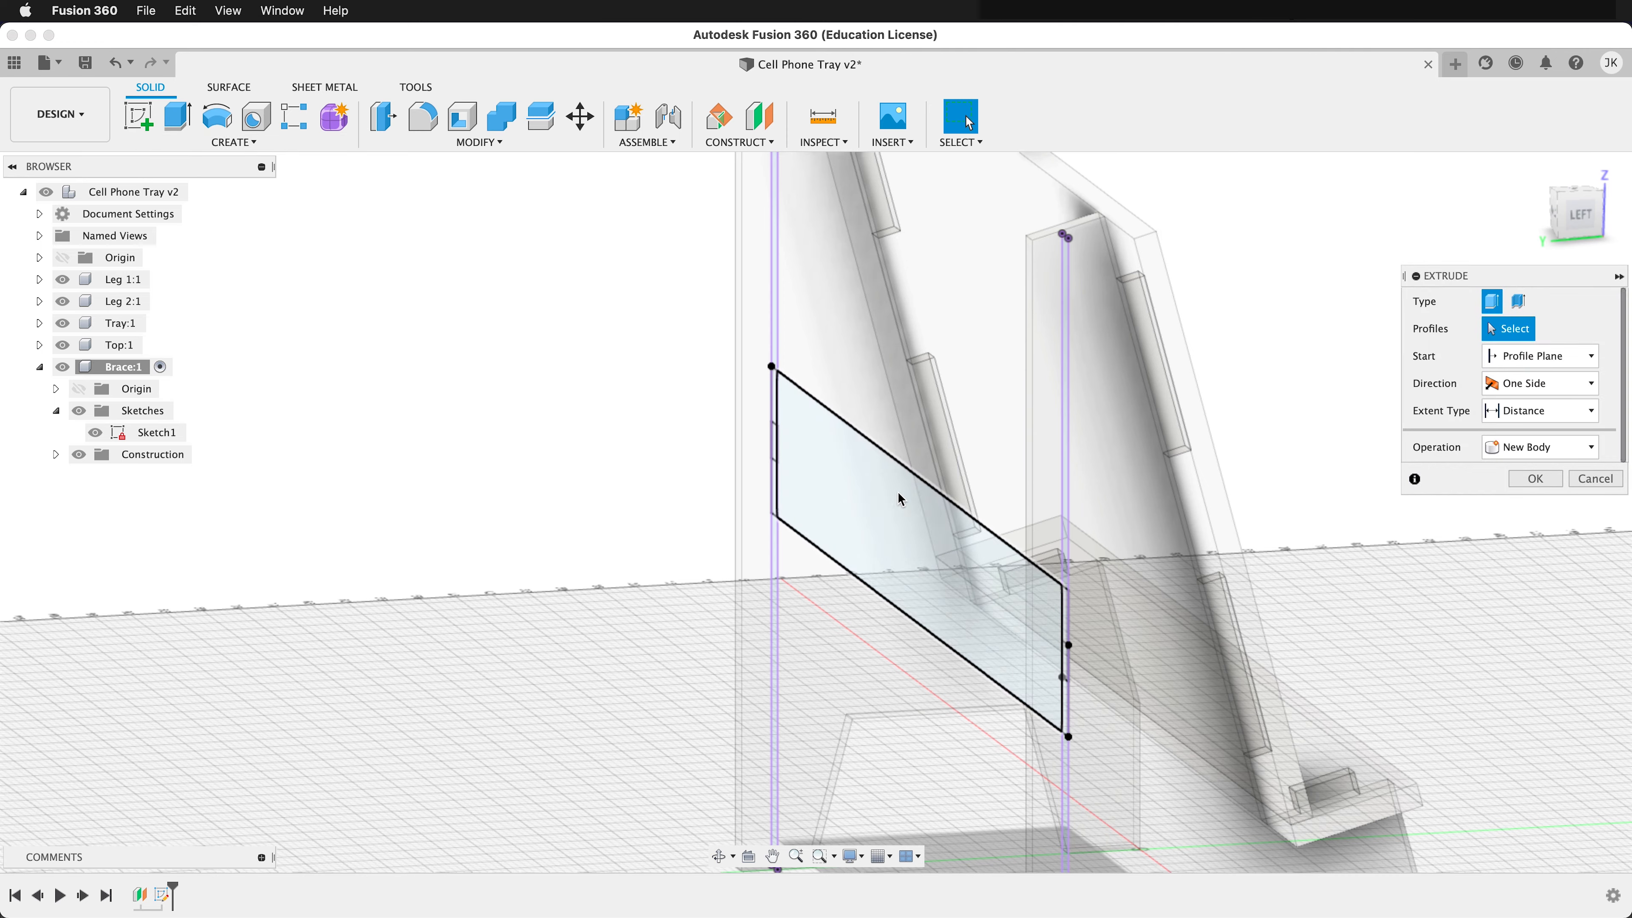
pyautogui.keyDown('shift'); pyautogui.moveTo(717, 393); pyautogui.dragTo(748, 380, button='middle'); pyautogui.keyUp('shift')
pyautogui.scroll(5, 761, 391)
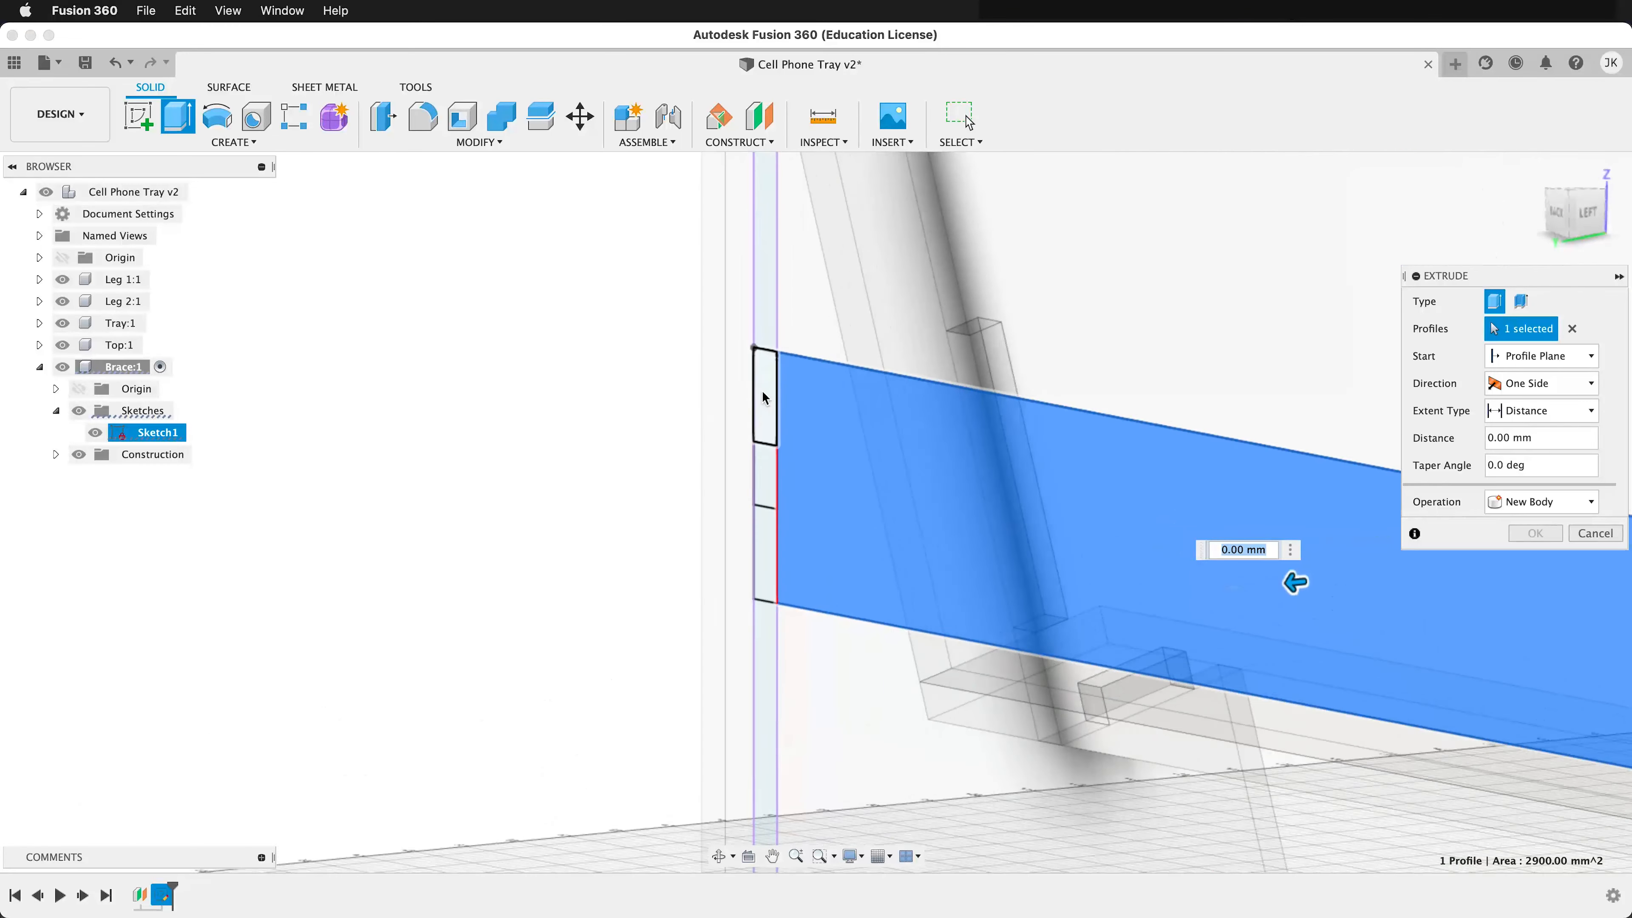
pyautogui.click(762, 376)
pyautogui.click(774, 655)
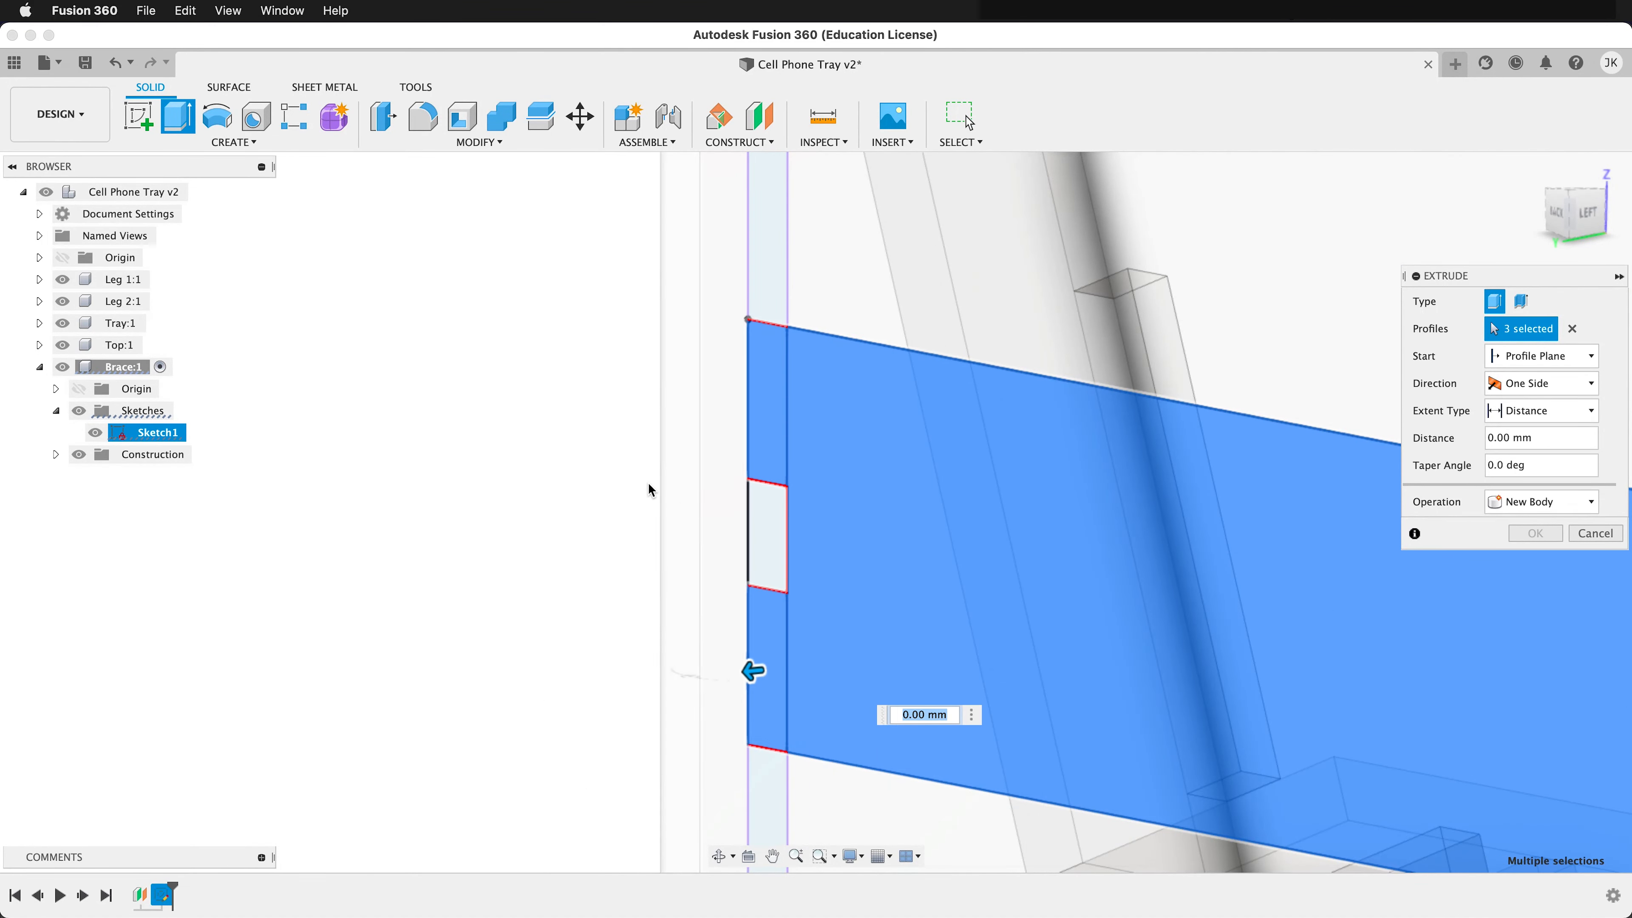
pyautogui.scroll(-5, 619, 517)
pyautogui.scroll(3, 1139, 594)
pyautogui.scroll(3, 1135, 560)
pyautogui.click(1134, 560)
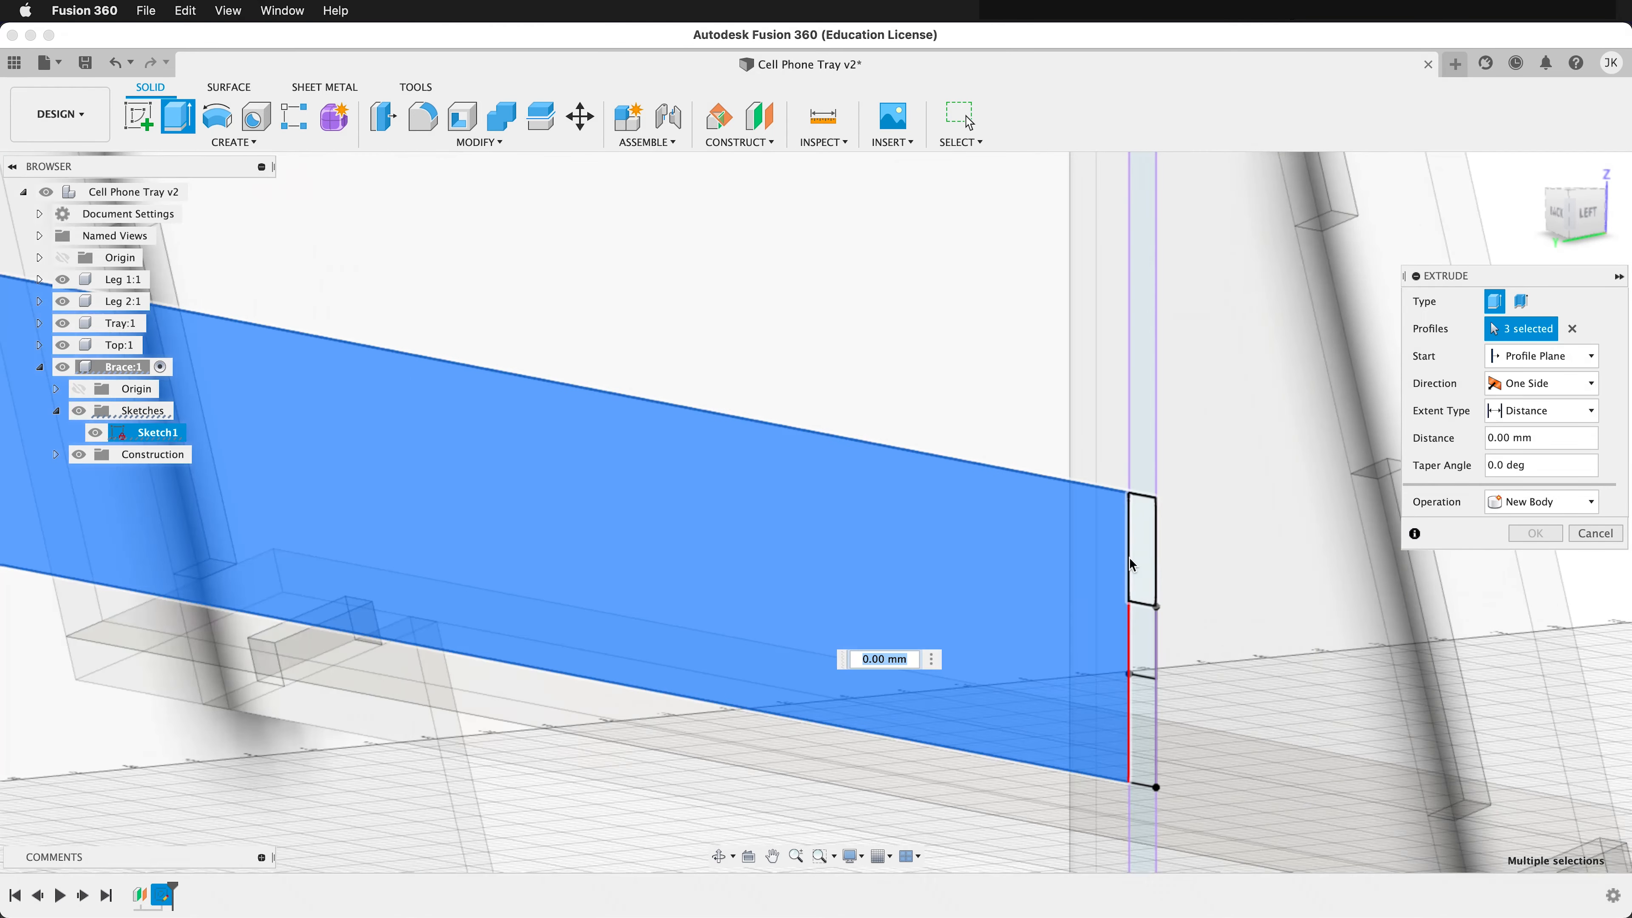
pyautogui.click(1142, 733)
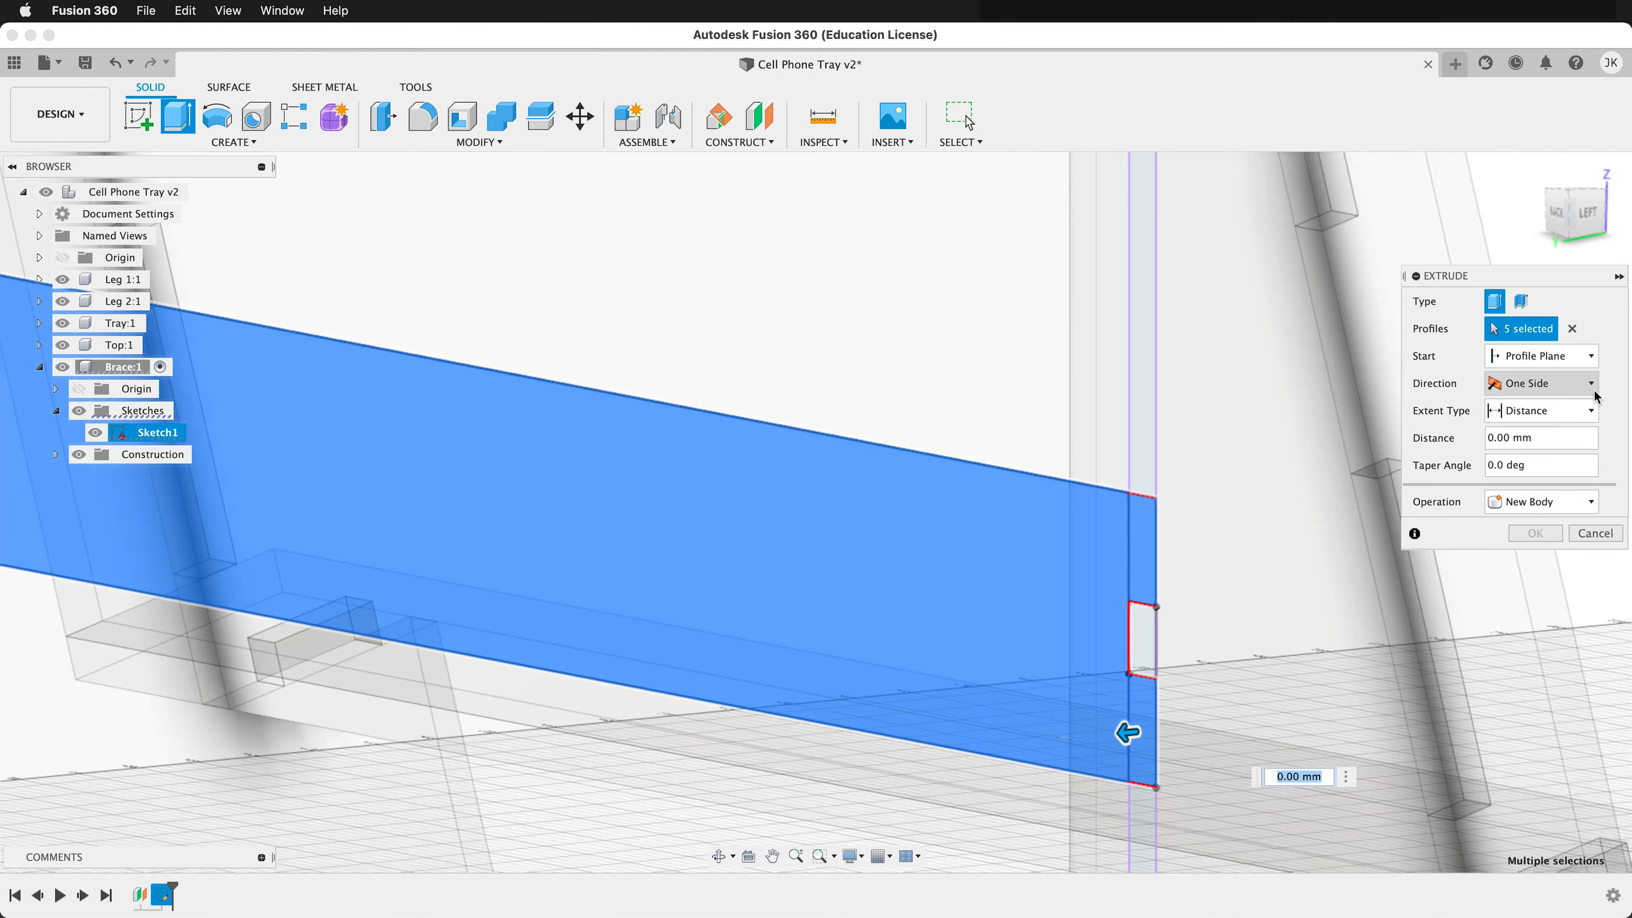
pyautogui.click(1581, 386)
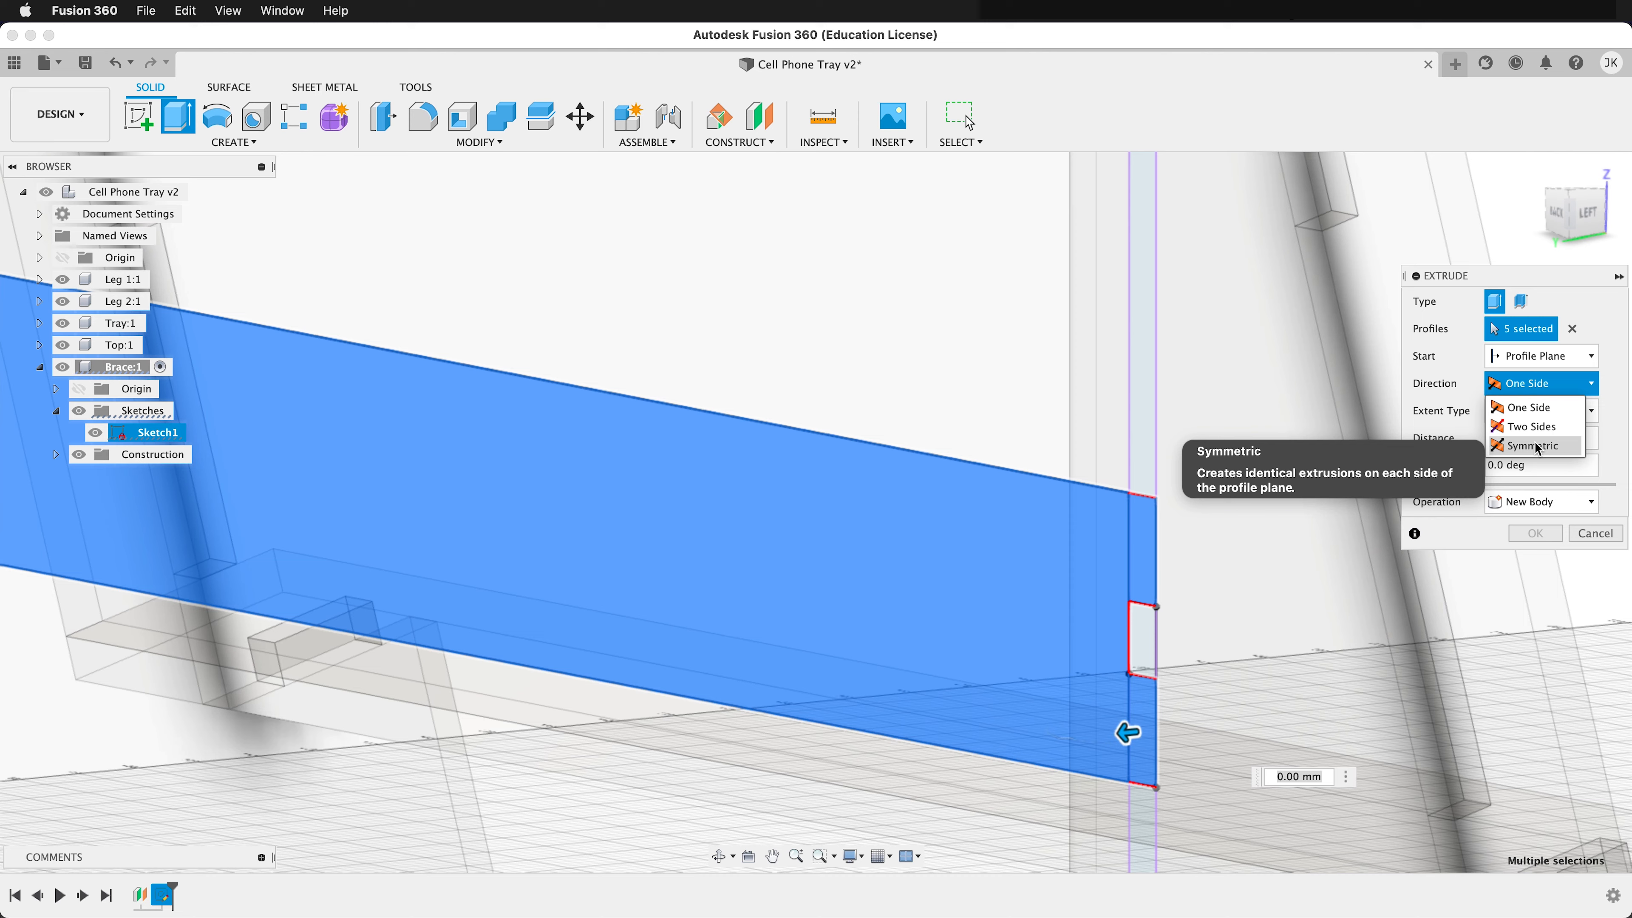
pyautogui.click(1538, 446)
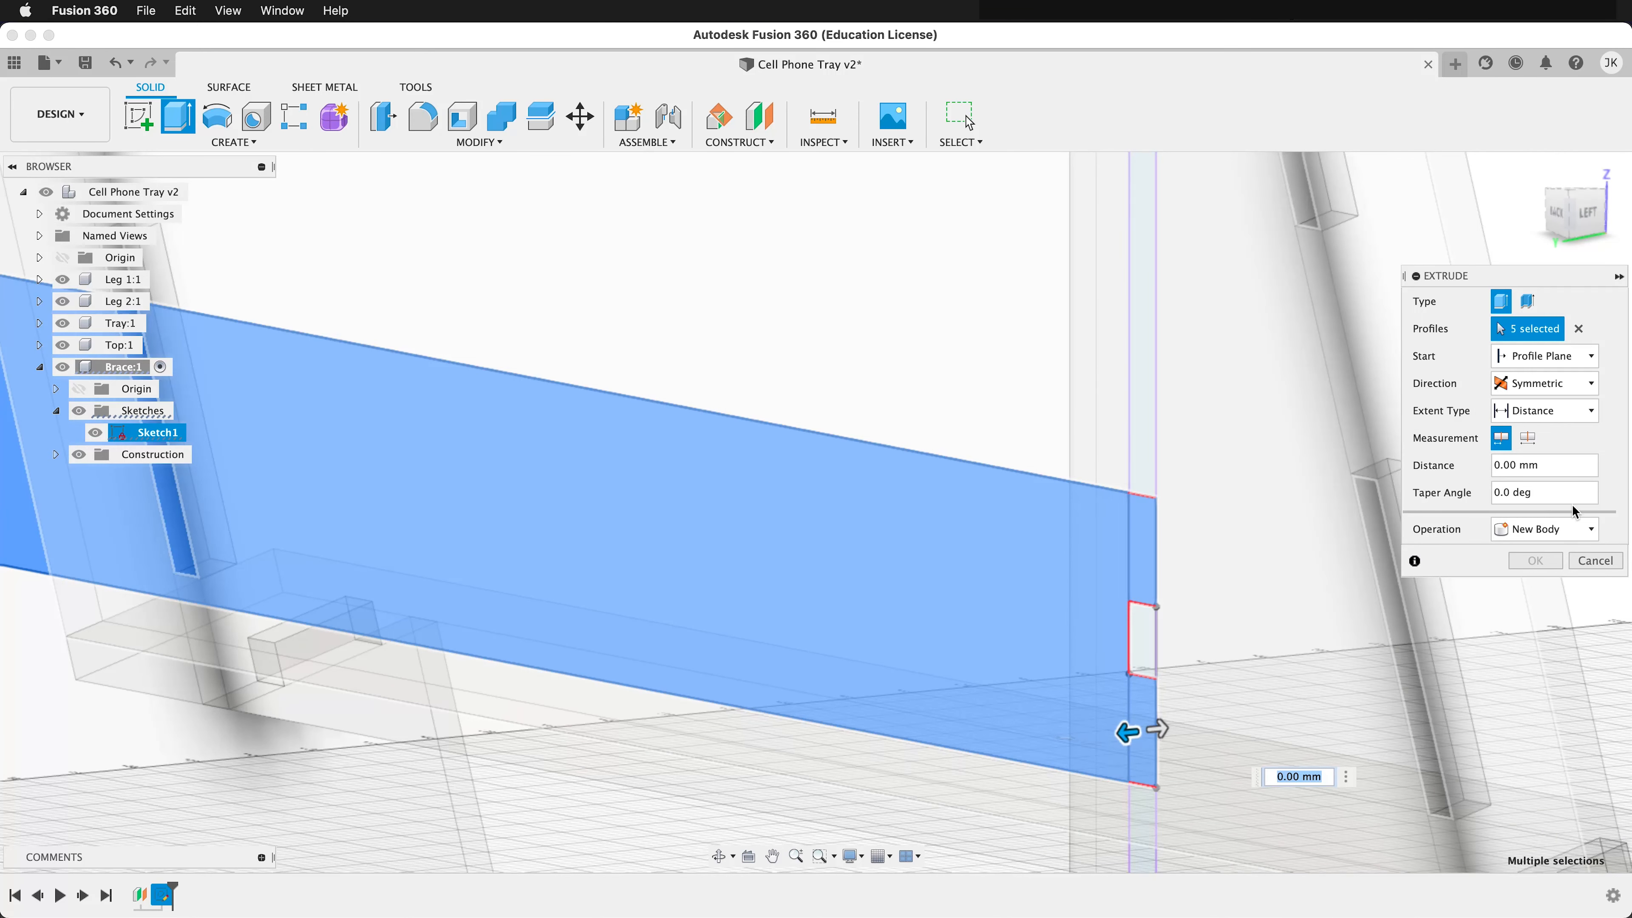
pyautogui.moveTo(1557, 465); pyautogui.dragTo(1500, 466)
pyautogui.write('ply/2')
pyautogui.press('Left')
pyautogui.press('Left')
pyautogui.press('Left')
pyautogui.press('Left')
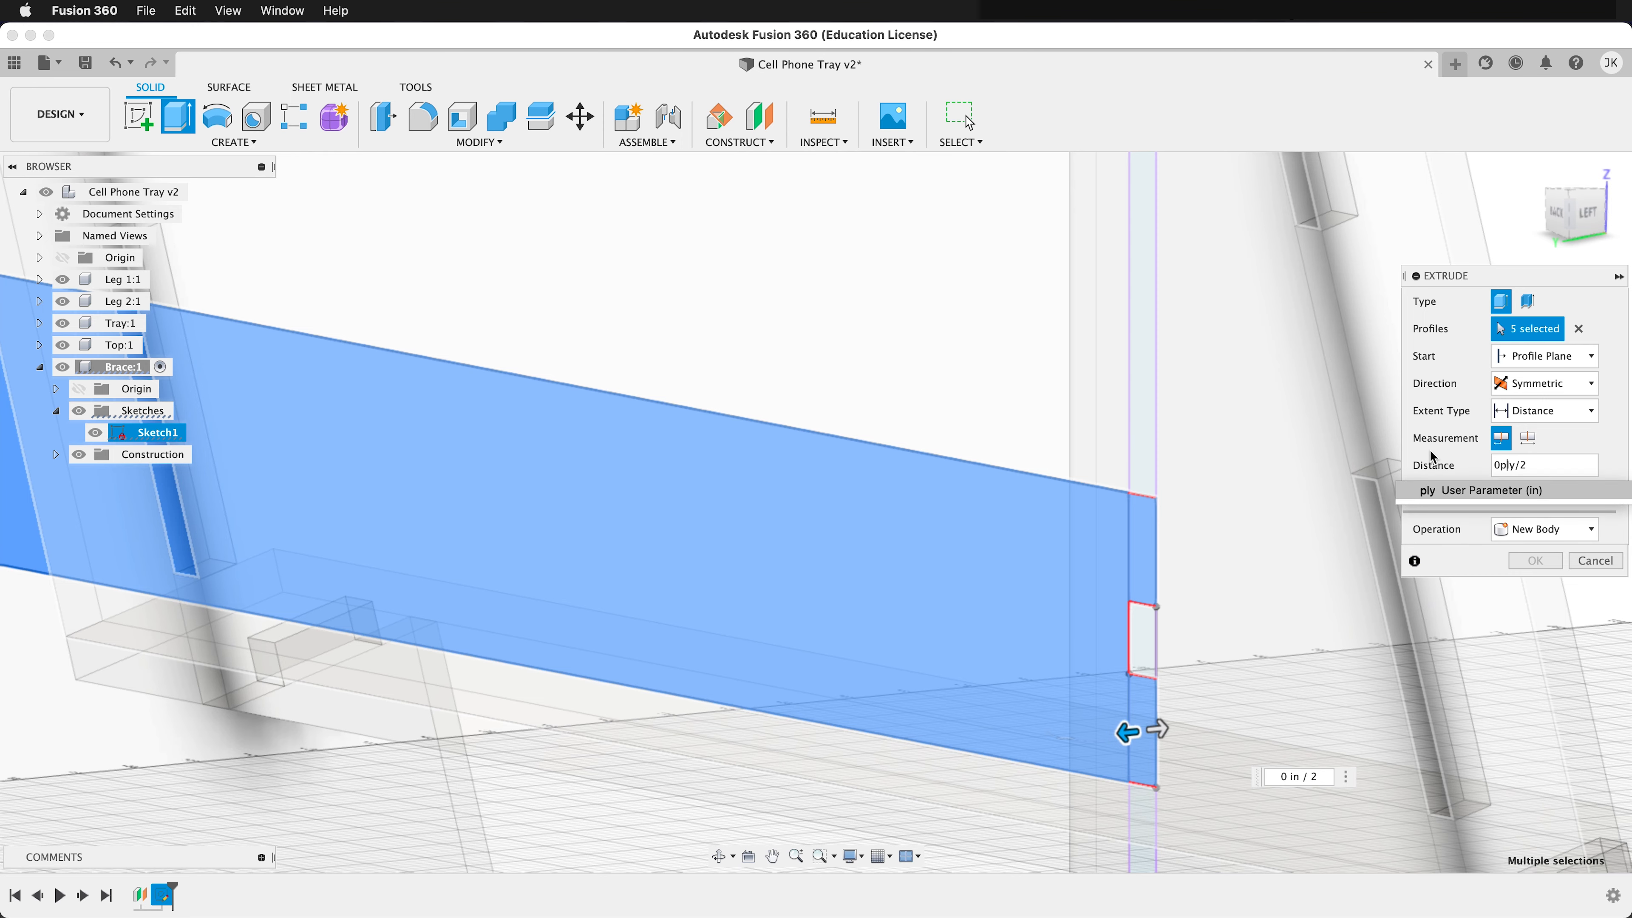
pyautogui.press('Return')
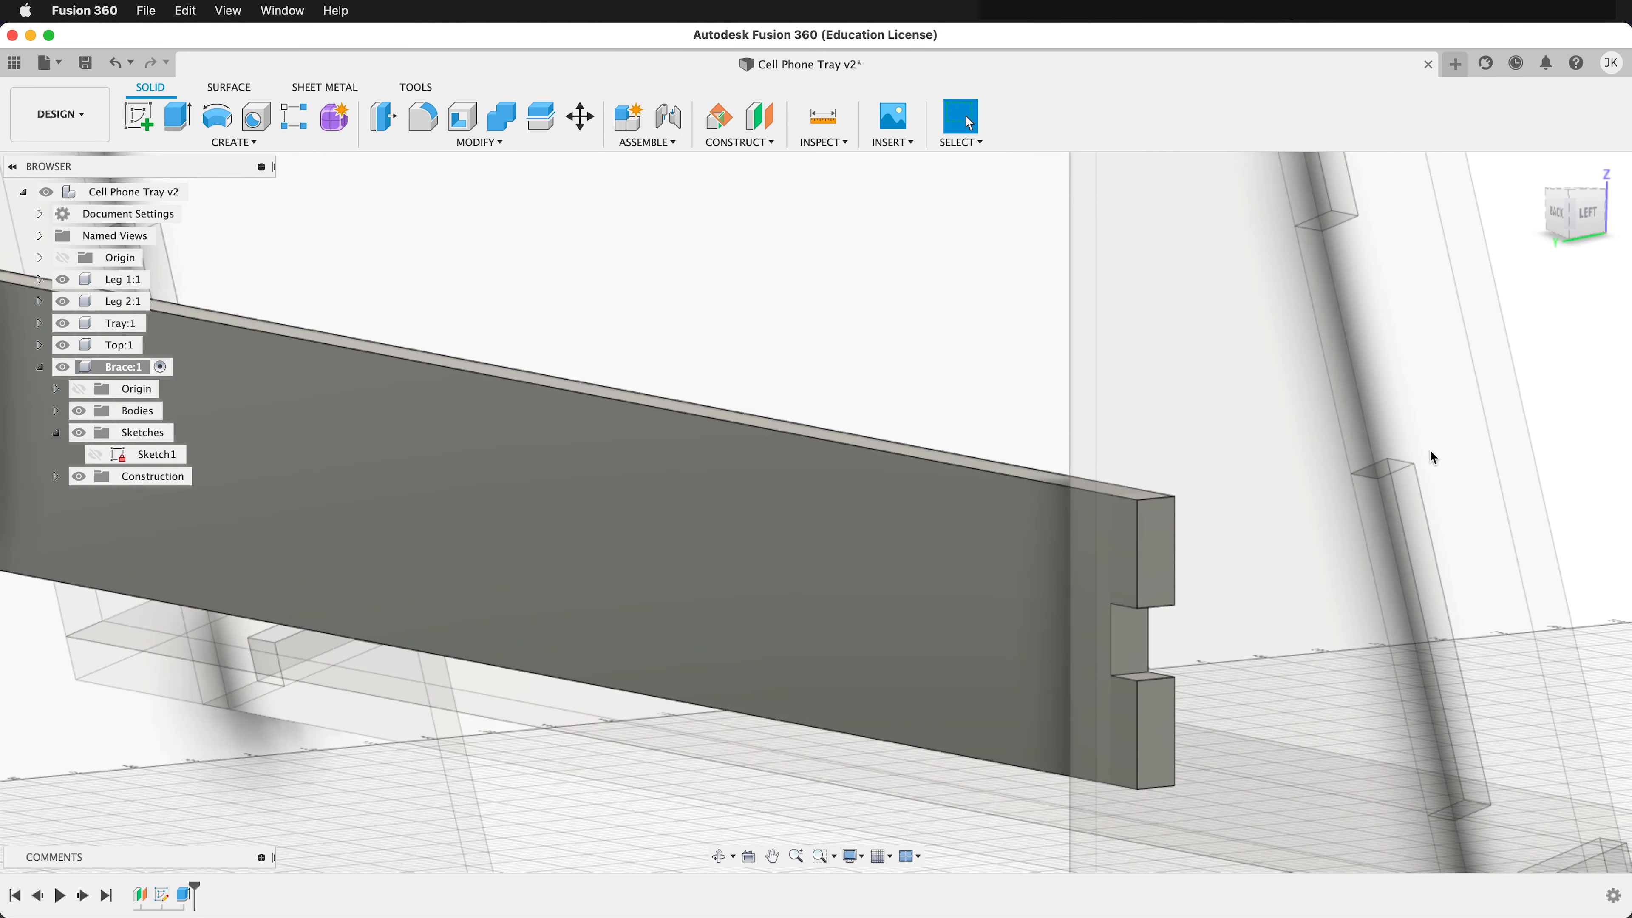
# Activate the top-level Cell Phone Tray v2 component
pyautogui.scroll(-5, 501, 390)
pyautogui.keyDown('shift'); pyautogui.moveTo(654, 487); pyautogui.dragTo(449, 627, button='middle'); pyautogui.keyUp('shift')
pyautogui.keyDown('shift'); pyautogui.moveTo(445, 550); pyautogui.dragTo(183, 193, button='middle'); pyautogui.keyUp('shift')
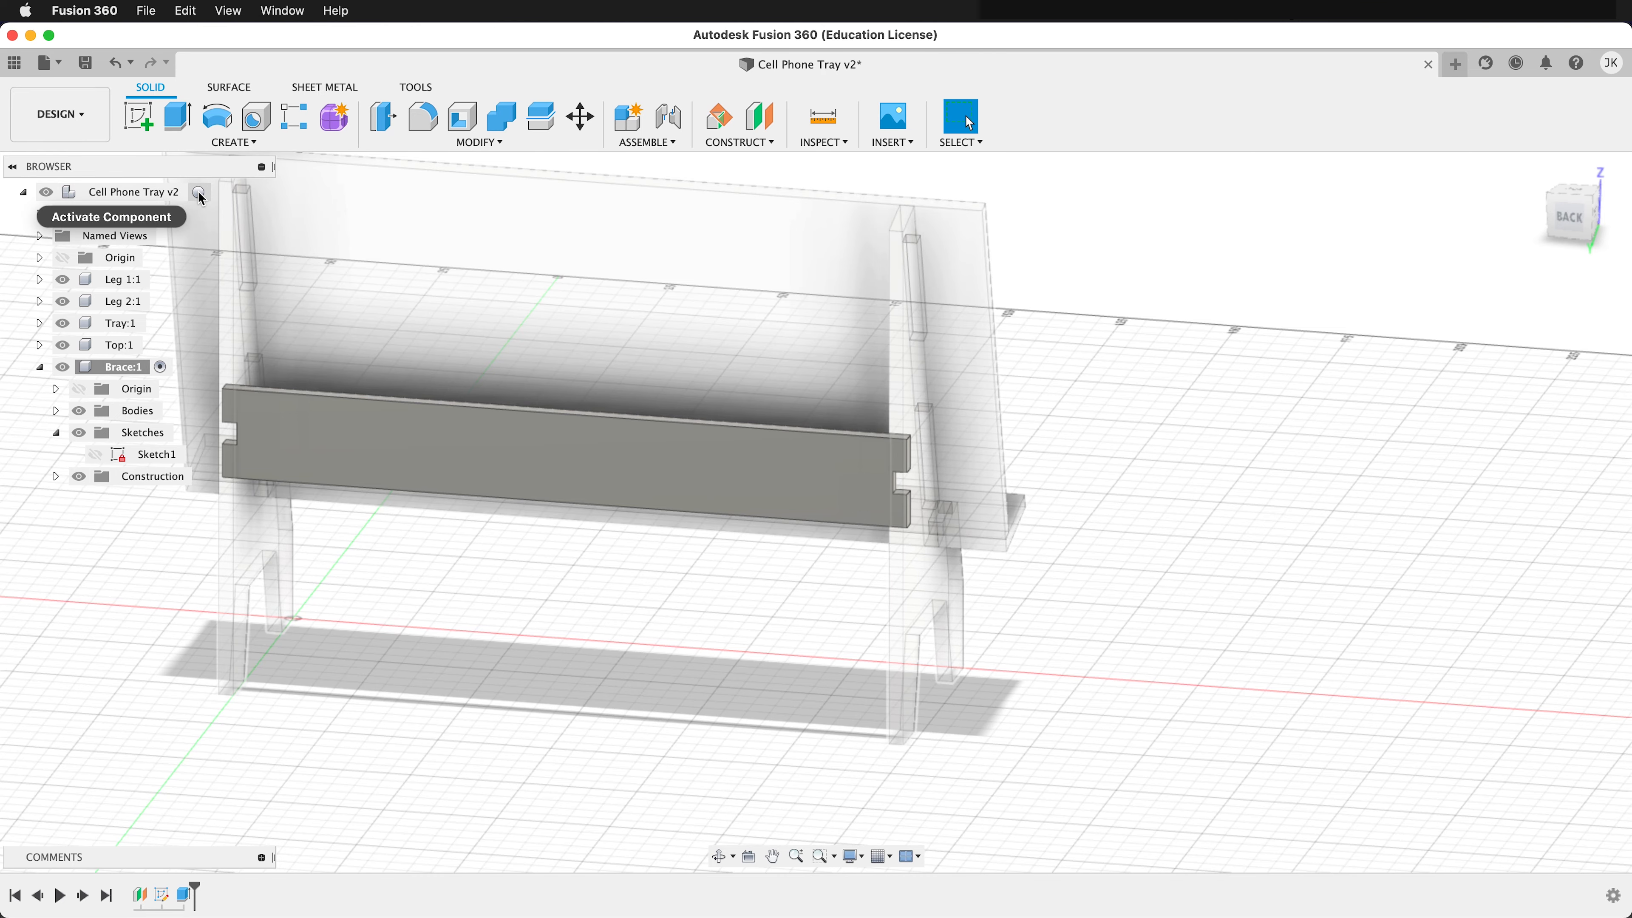
pyautogui.click(199, 191)
pyautogui.keyDown('shift'); pyautogui.moveTo(954, 298); pyautogui.dragTo(976, 248, button='middle'); pyautogui.keyUp('shift')
pyautogui.click(632, 627)
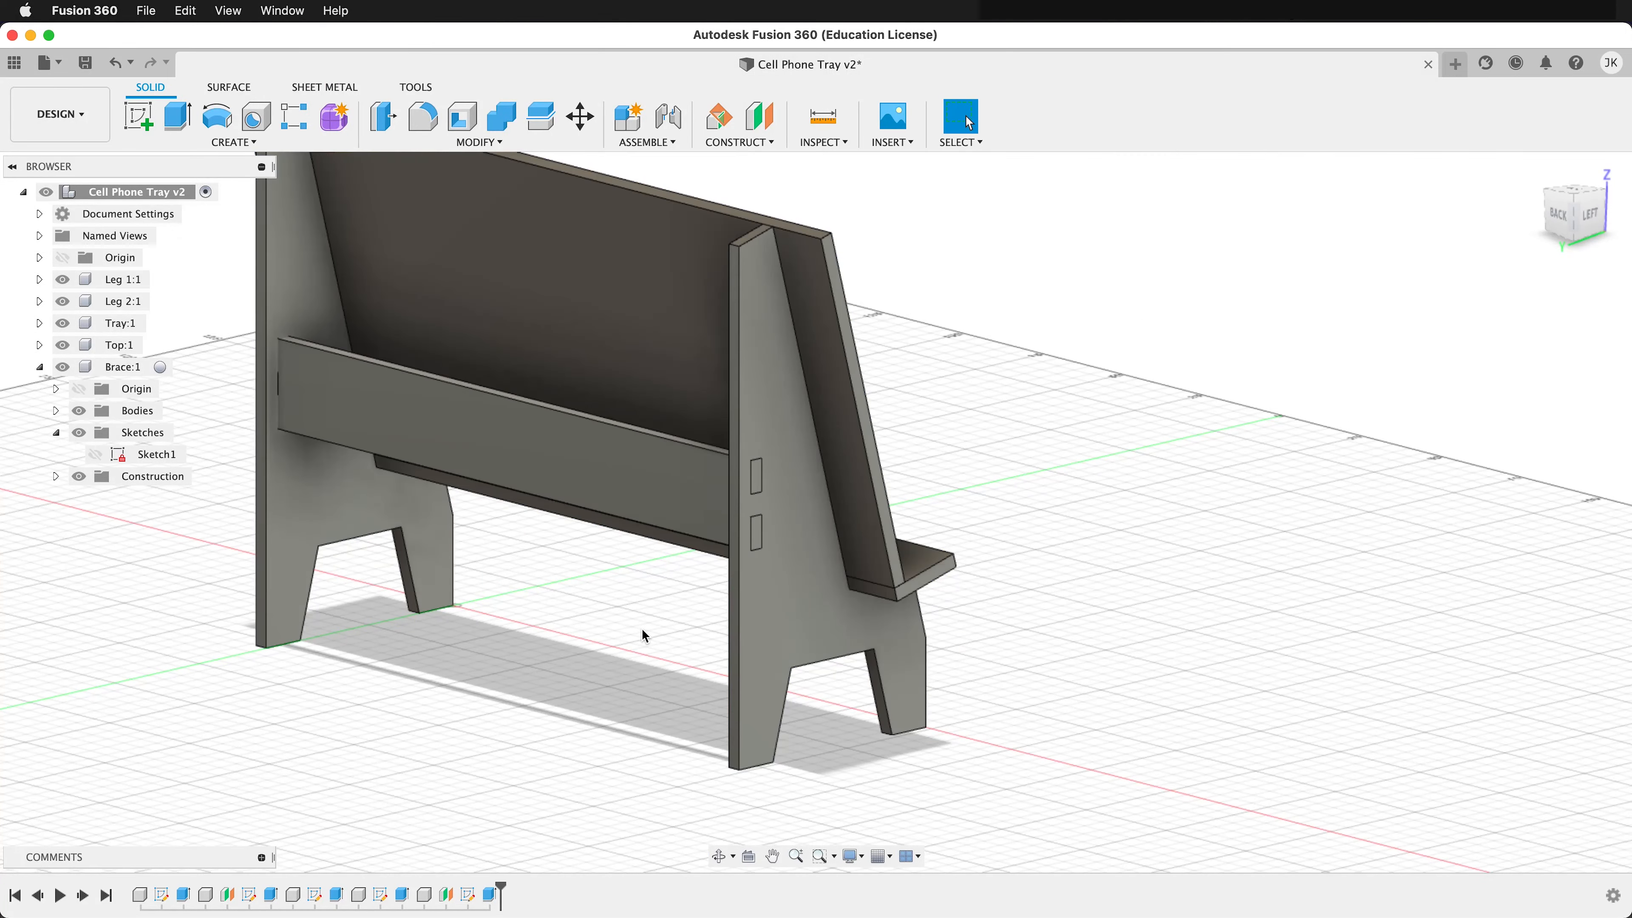
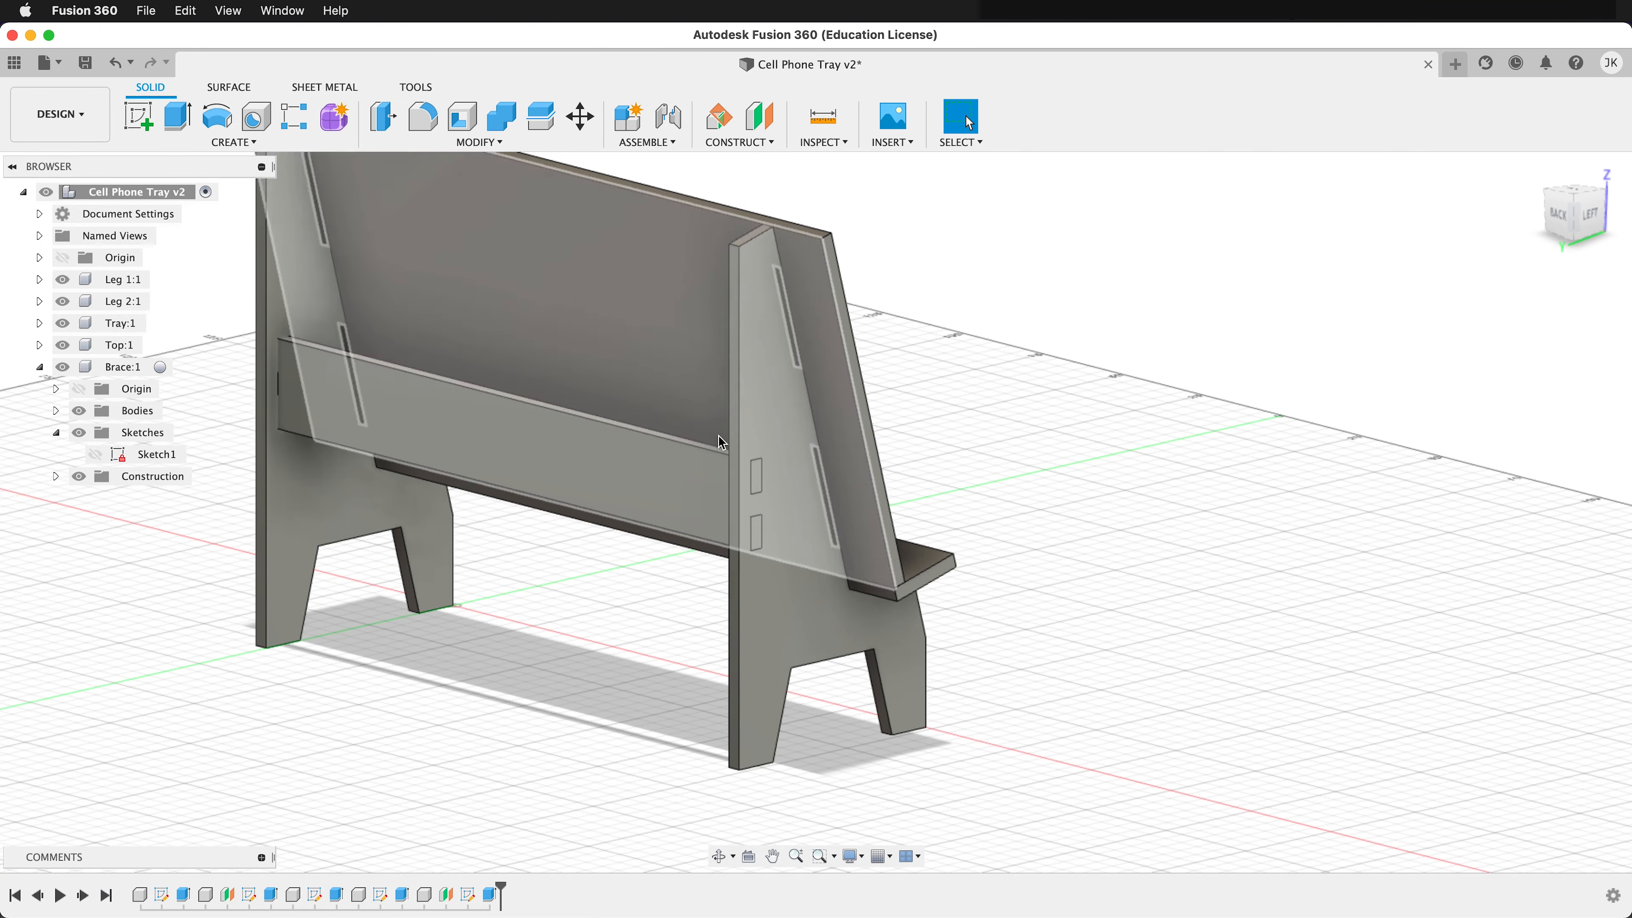
# Combine with the Cut operation, using Leg 1 as target and the brace as tool, keeping the tool body
pyautogui.click(502, 117)
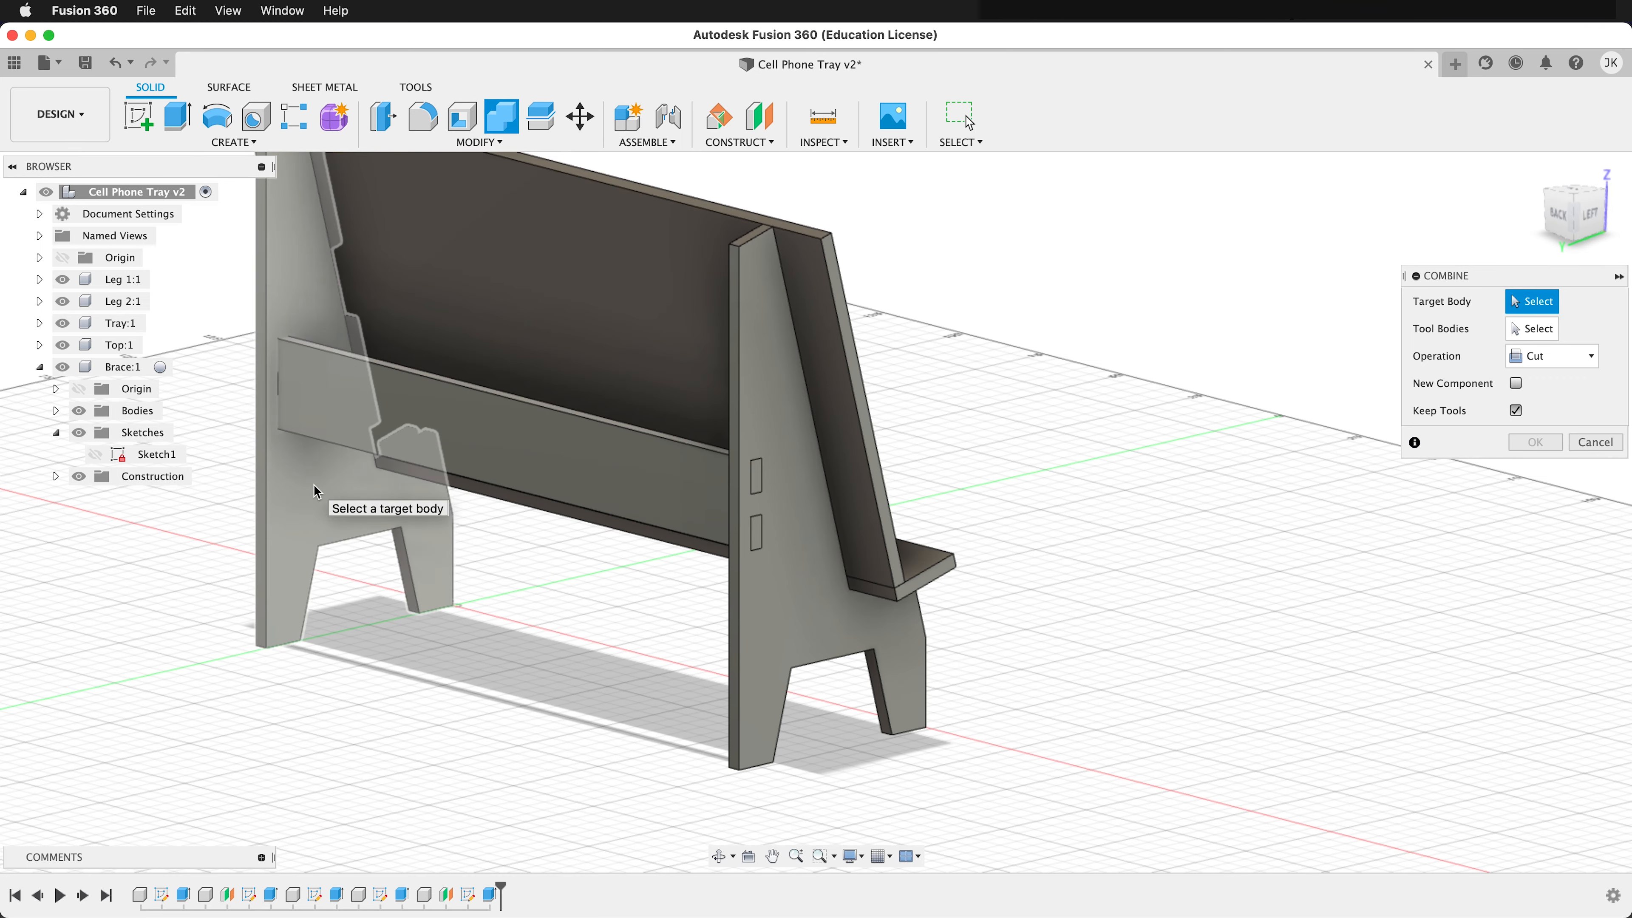
pyautogui.click(293, 507)
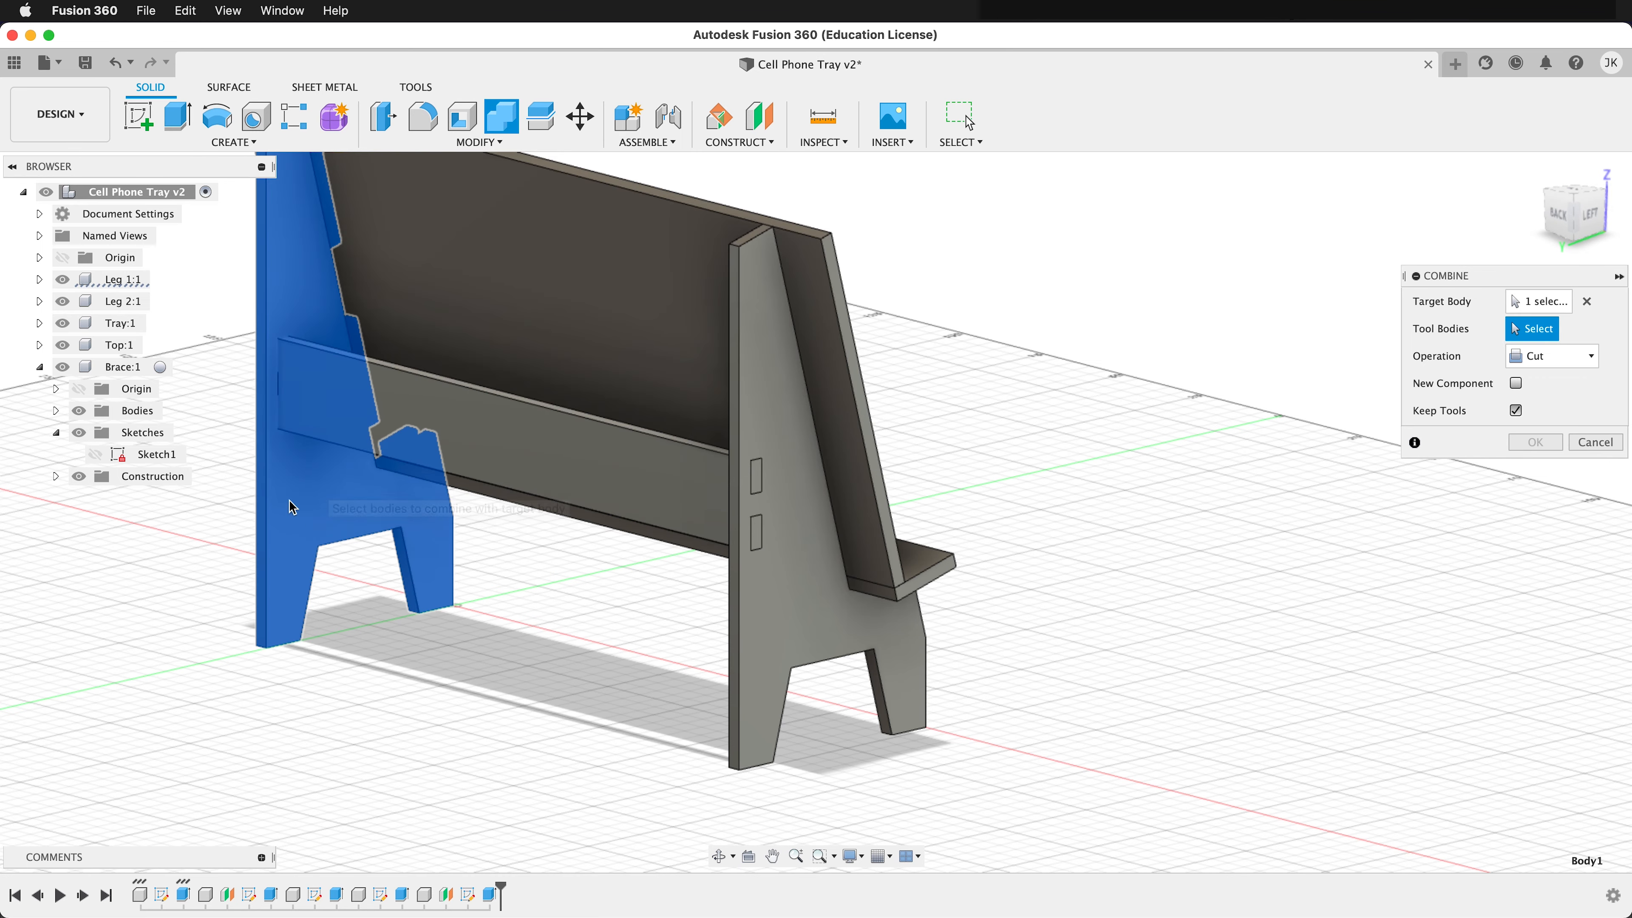
pyautogui.click(455, 430)
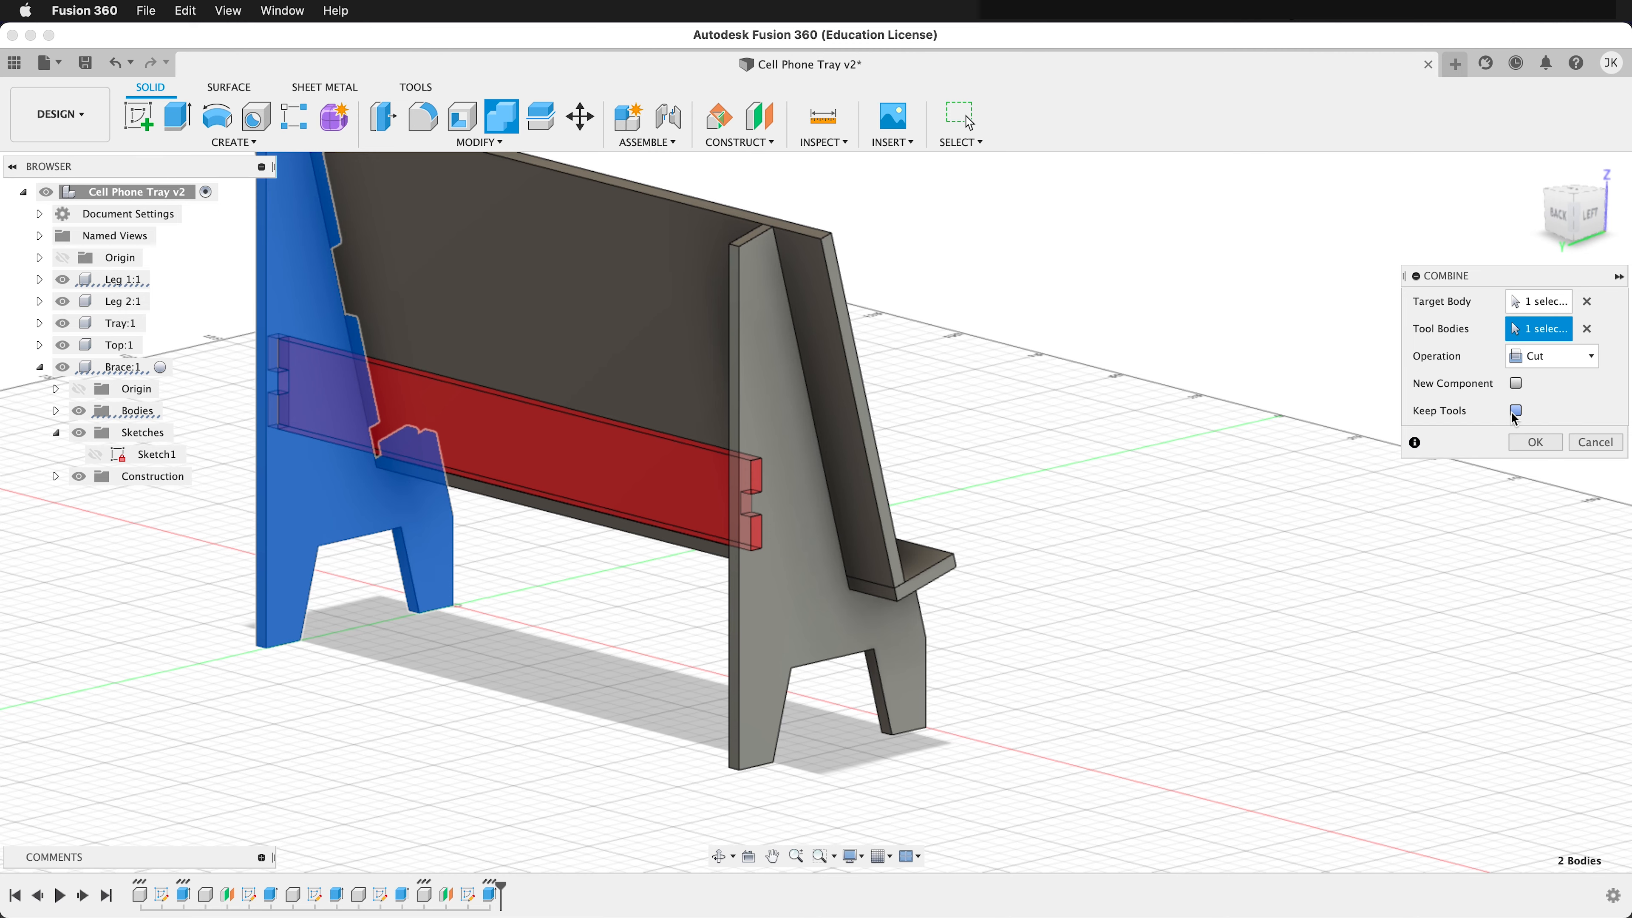
pyautogui.click(1535, 443)
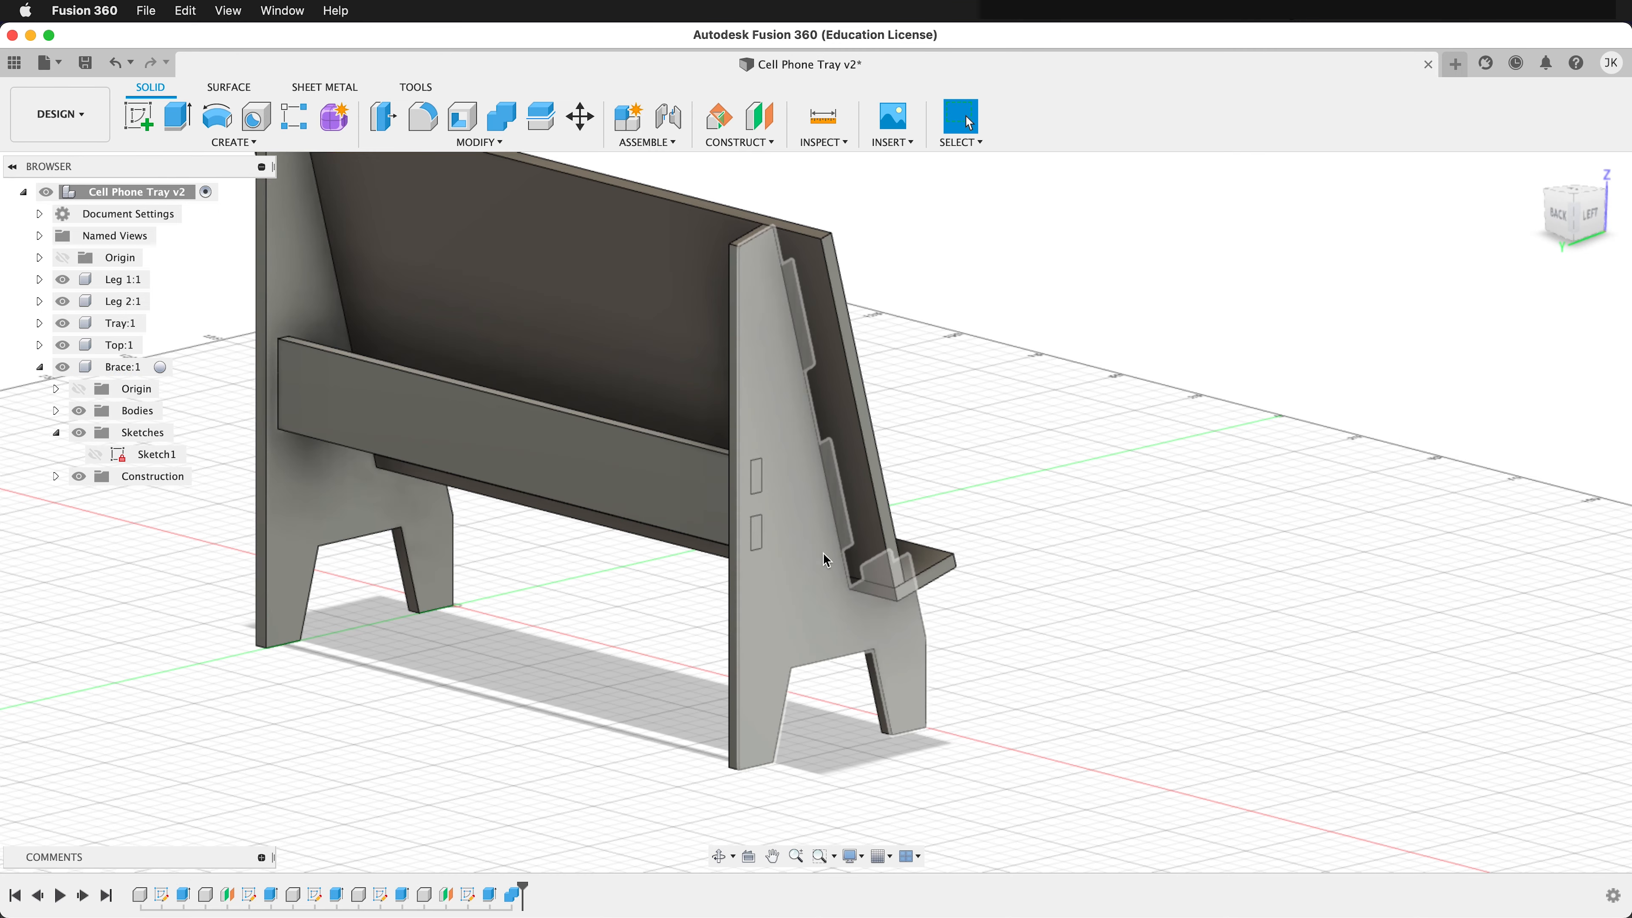
# Cut the brace's shape out of Leg 2 with Combine, keeping the brace as the tool body
pyautogui.click(502, 116)
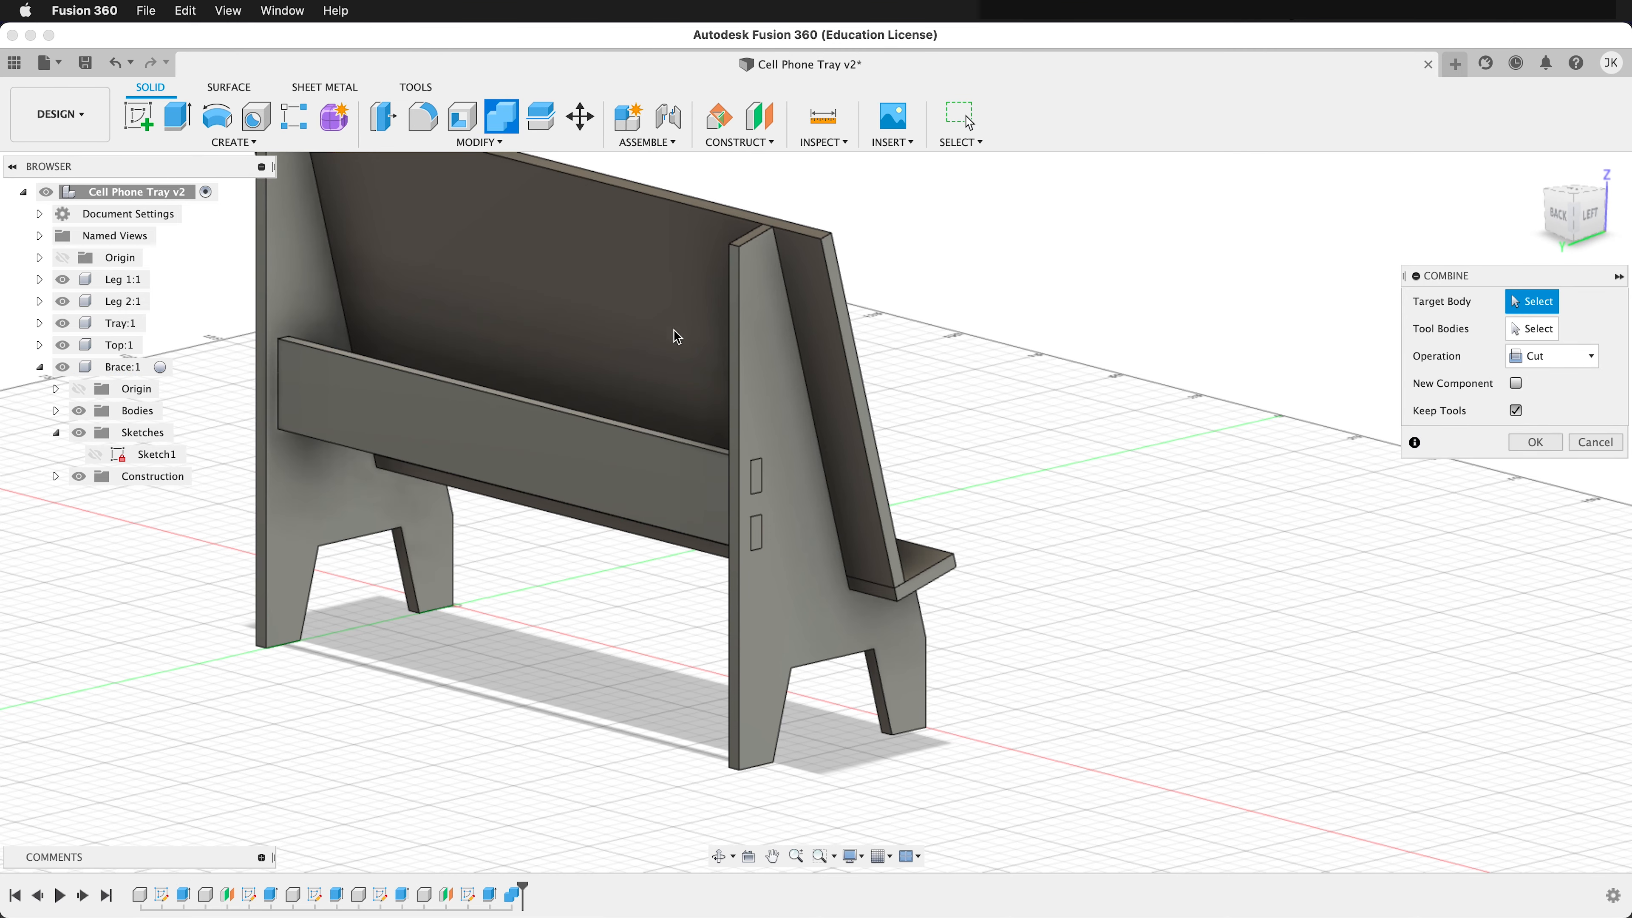
pyautogui.click(776, 368)
pyautogui.click(637, 476)
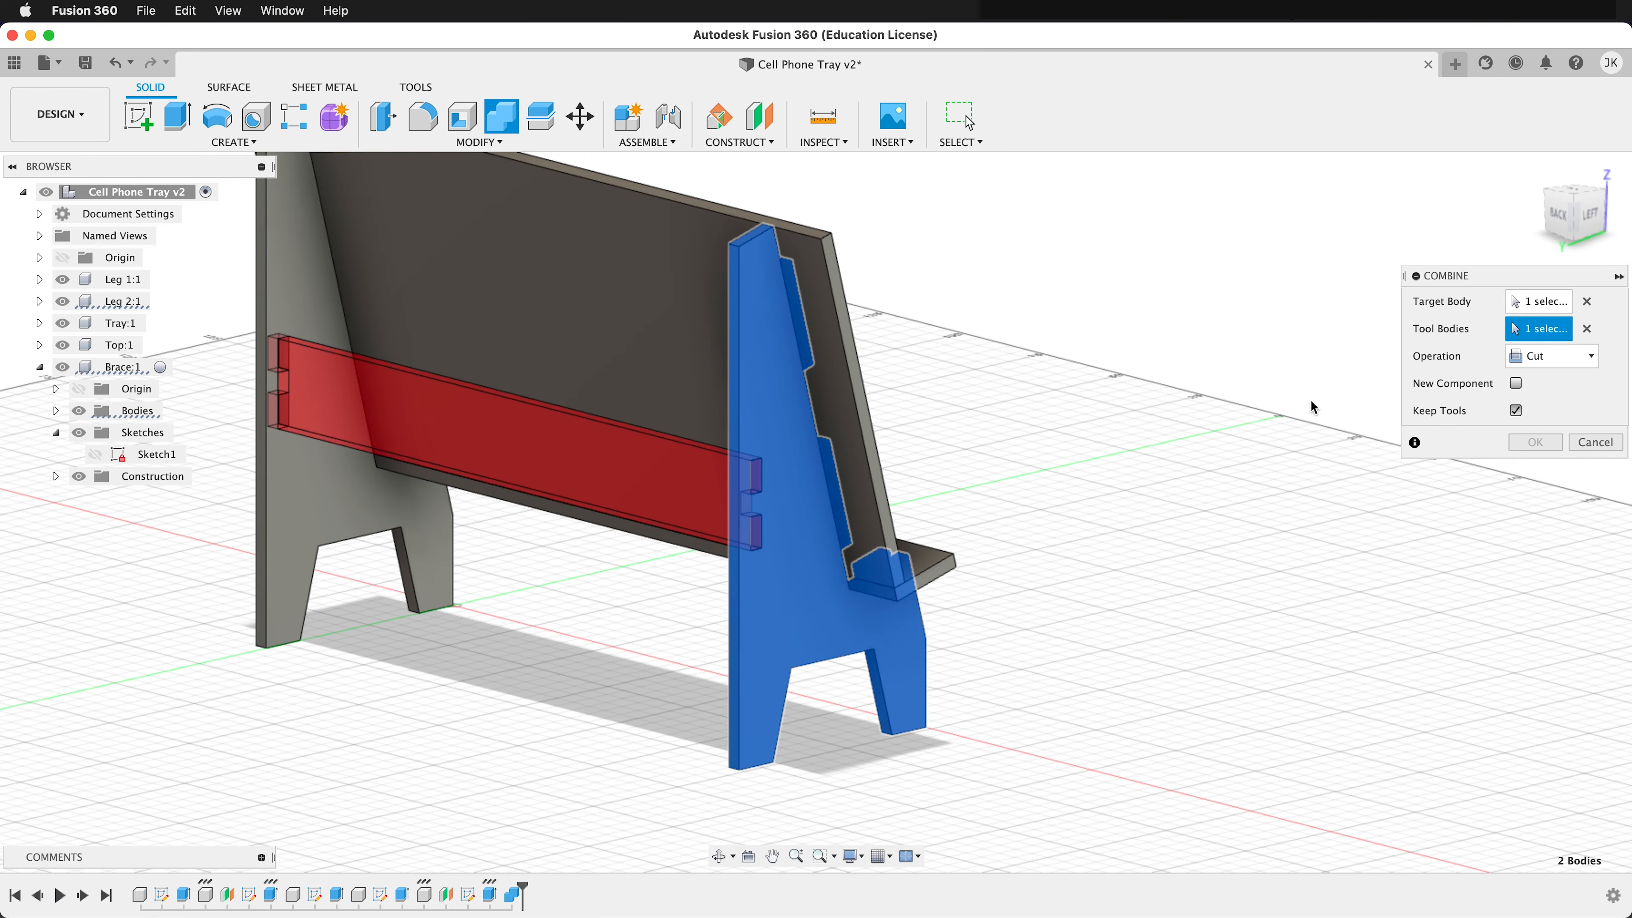
pyautogui.click(1538, 444)
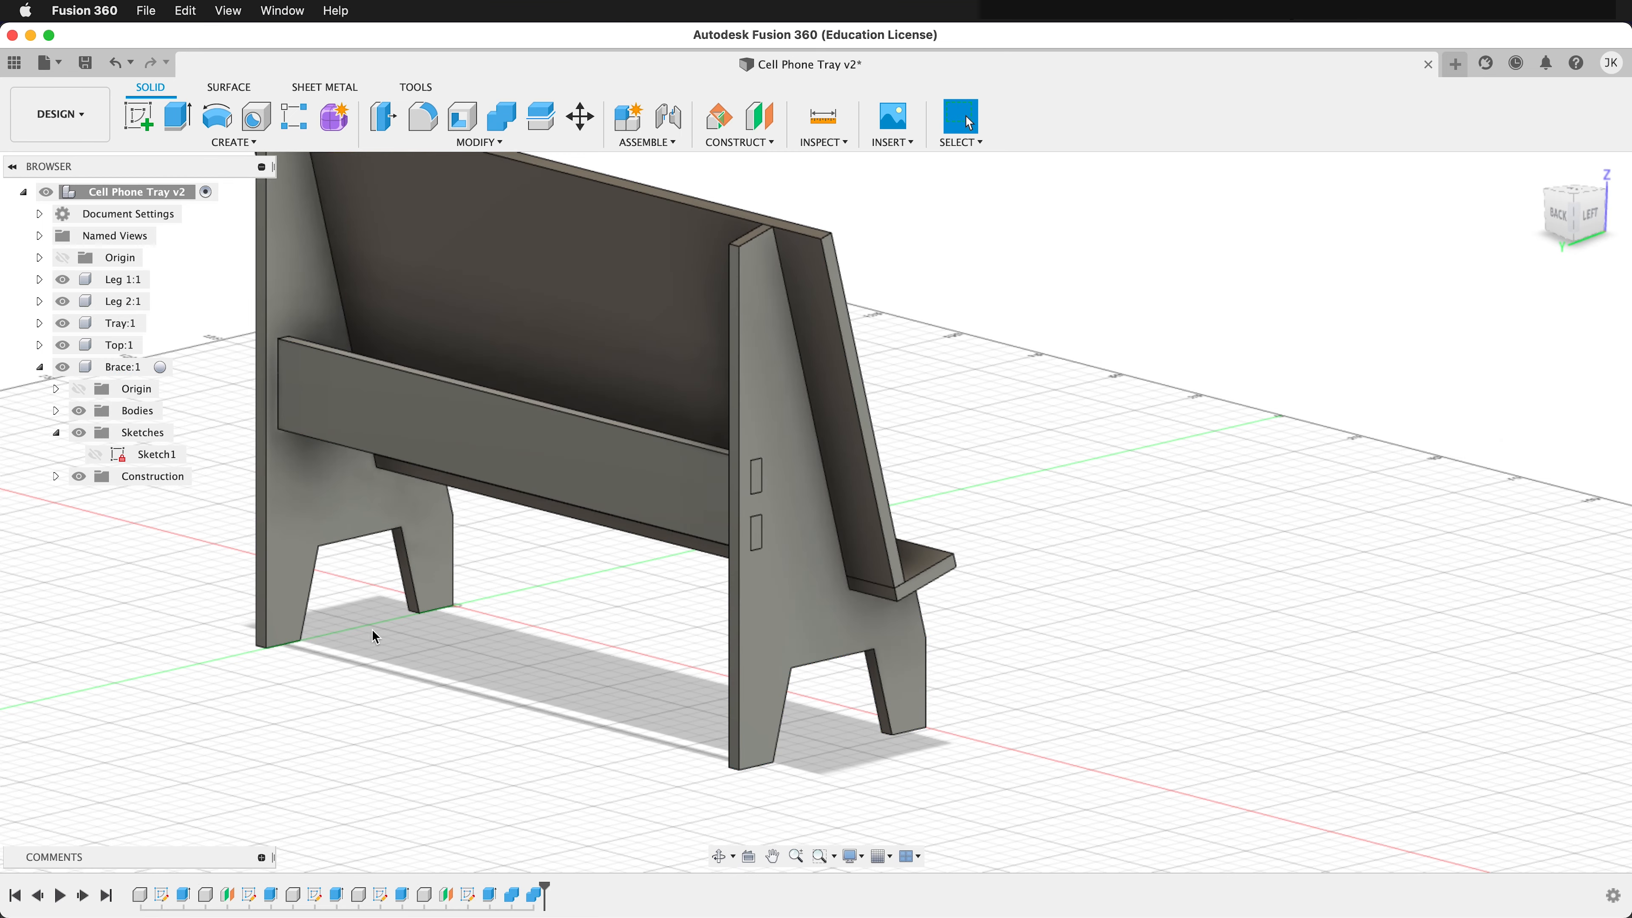
# Hide the brace temporarily to inspect the slots cut into both legs, and show it again
pyautogui.click(62, 366)
pyautogui.moveTo(426, 696)
pyautogui.keyDown('shift'); pyautogui.mouseDown(button='middle')
pyautogui.moveTo(364, 682)
pyautogui.moveTo(401, 700)
pyautogui.mouseUp(button='middle'); pyautogui.keyUp('shift')
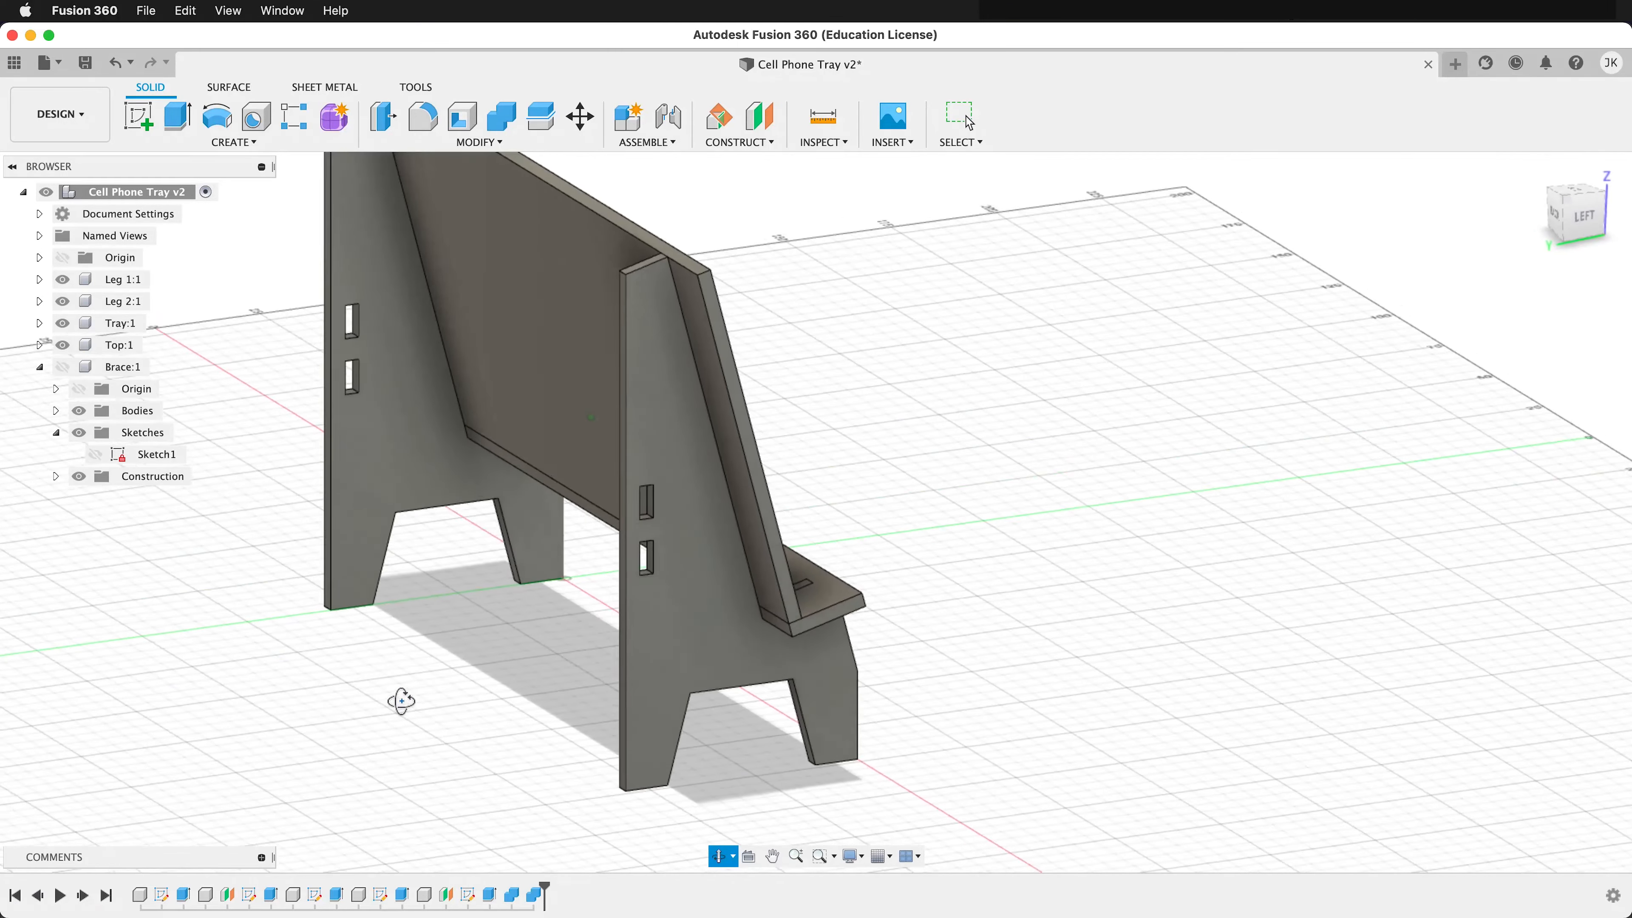
pyautogui.click(63, 366)
# Save the design as a new version with the description "User Saved"
pyautogui.keyDown('shift'); pyautogui.moveTo(499, 514); pyautogui.dragTo(875, 527, button='middle'); pyautogui.keyUp('shift')
pyautogui.press('super+s')
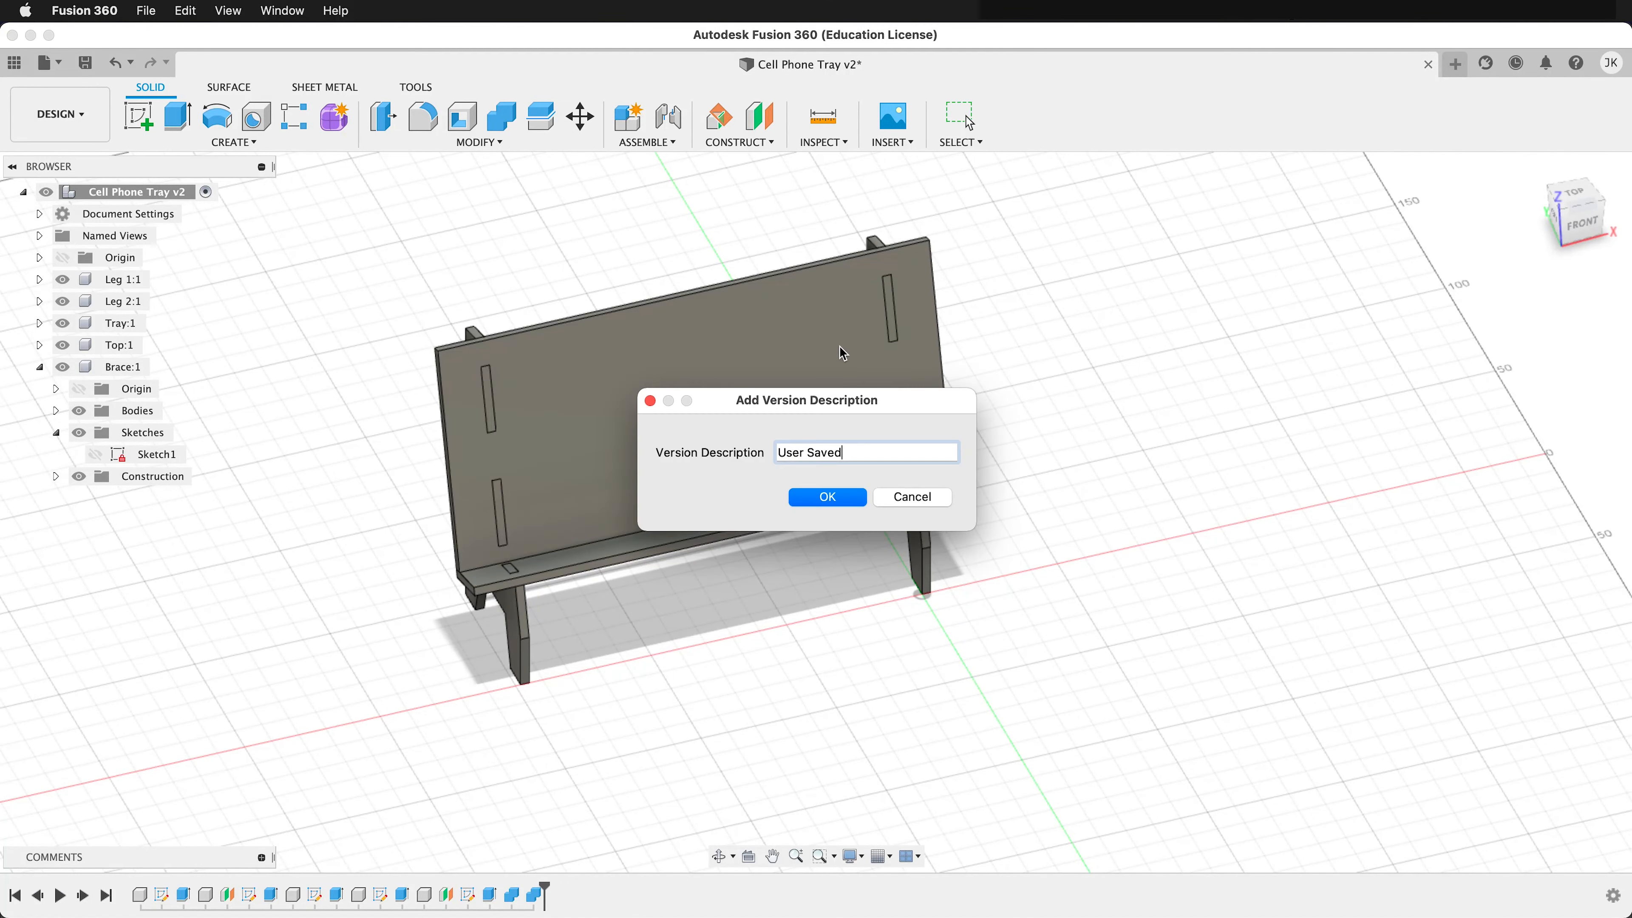
pyautogui.click(828, 496)
# Collapse the Brace component's tree and activate the Leg 1 component
pyautogui.keyDown('shift'); pyautogui.moveTo(828, 496); pyautogui.dragTo(758, 620, button='middle'); pyautogui.keyUp('shift')
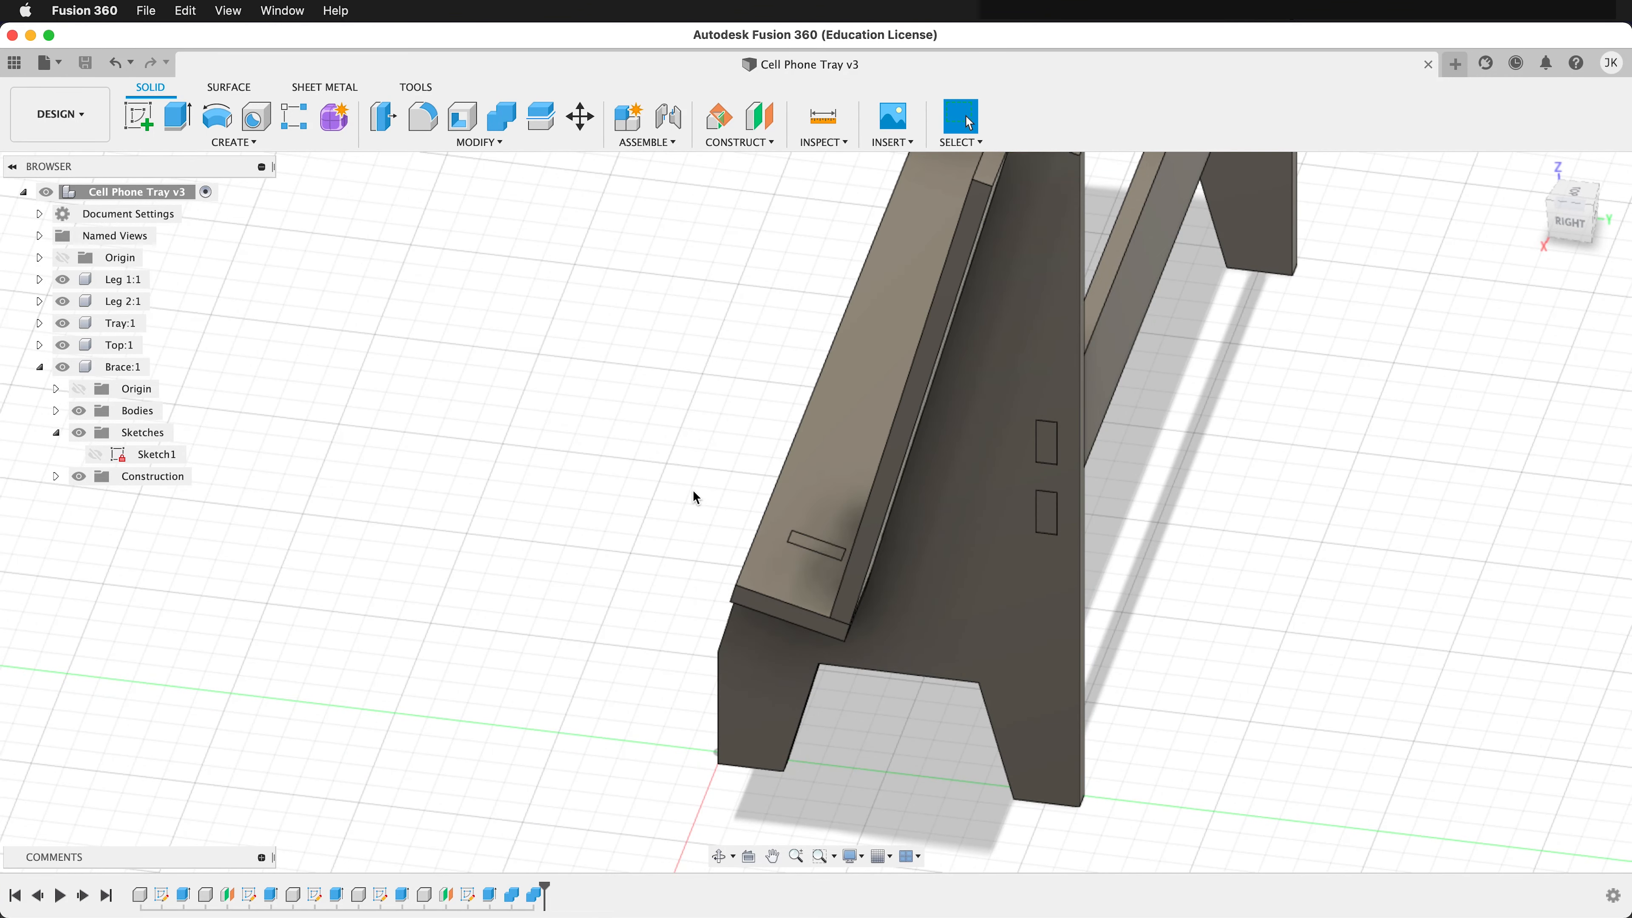
pyautogui.click(40, 367)
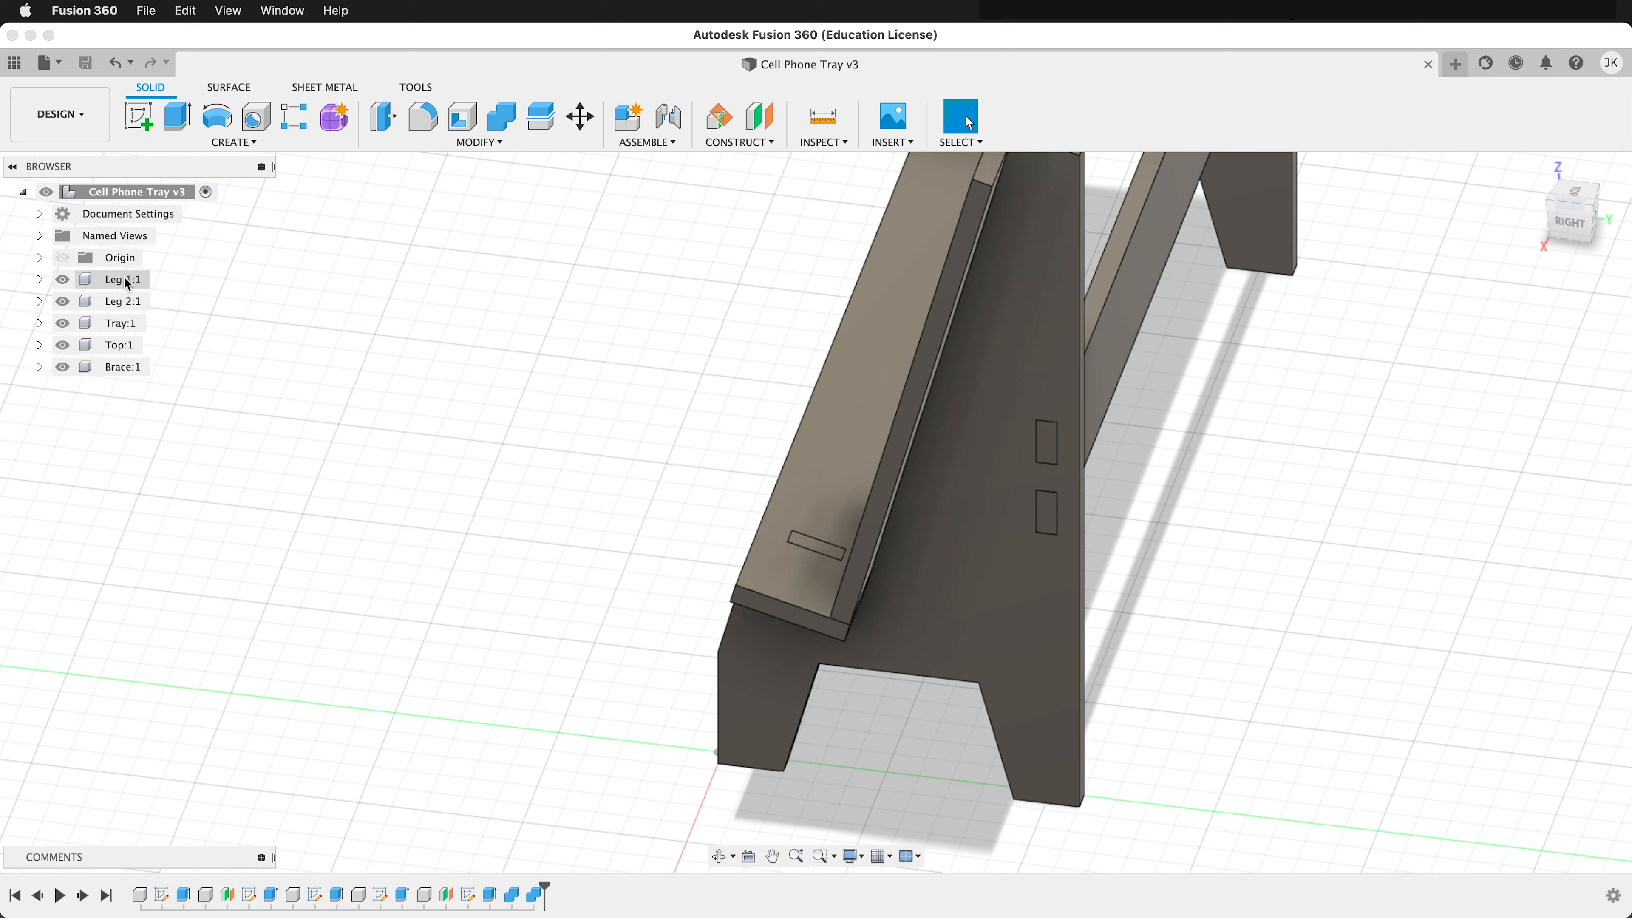
pyautogui.click(160, 280)
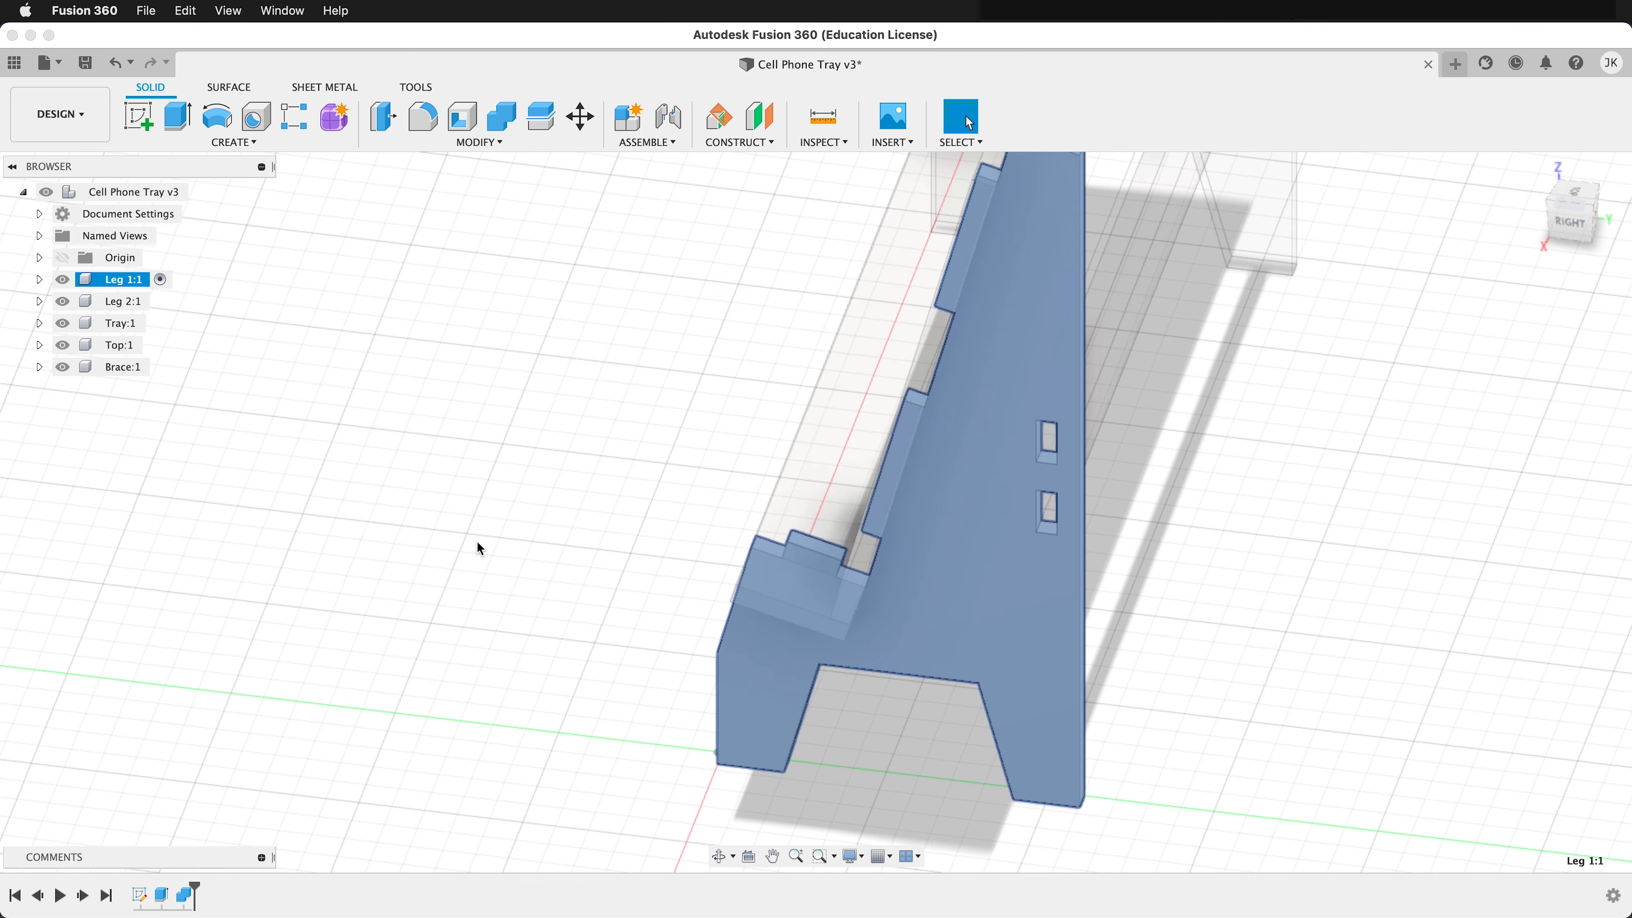
# Isolate the Leg 1 component so that it is the only part shown
pyautogui.keyDown('shift'); pyautogui.moveTo(533, 493); pyautogui.dragTo(520, 570, button='middle'); pyautogui.keyUp('shift')
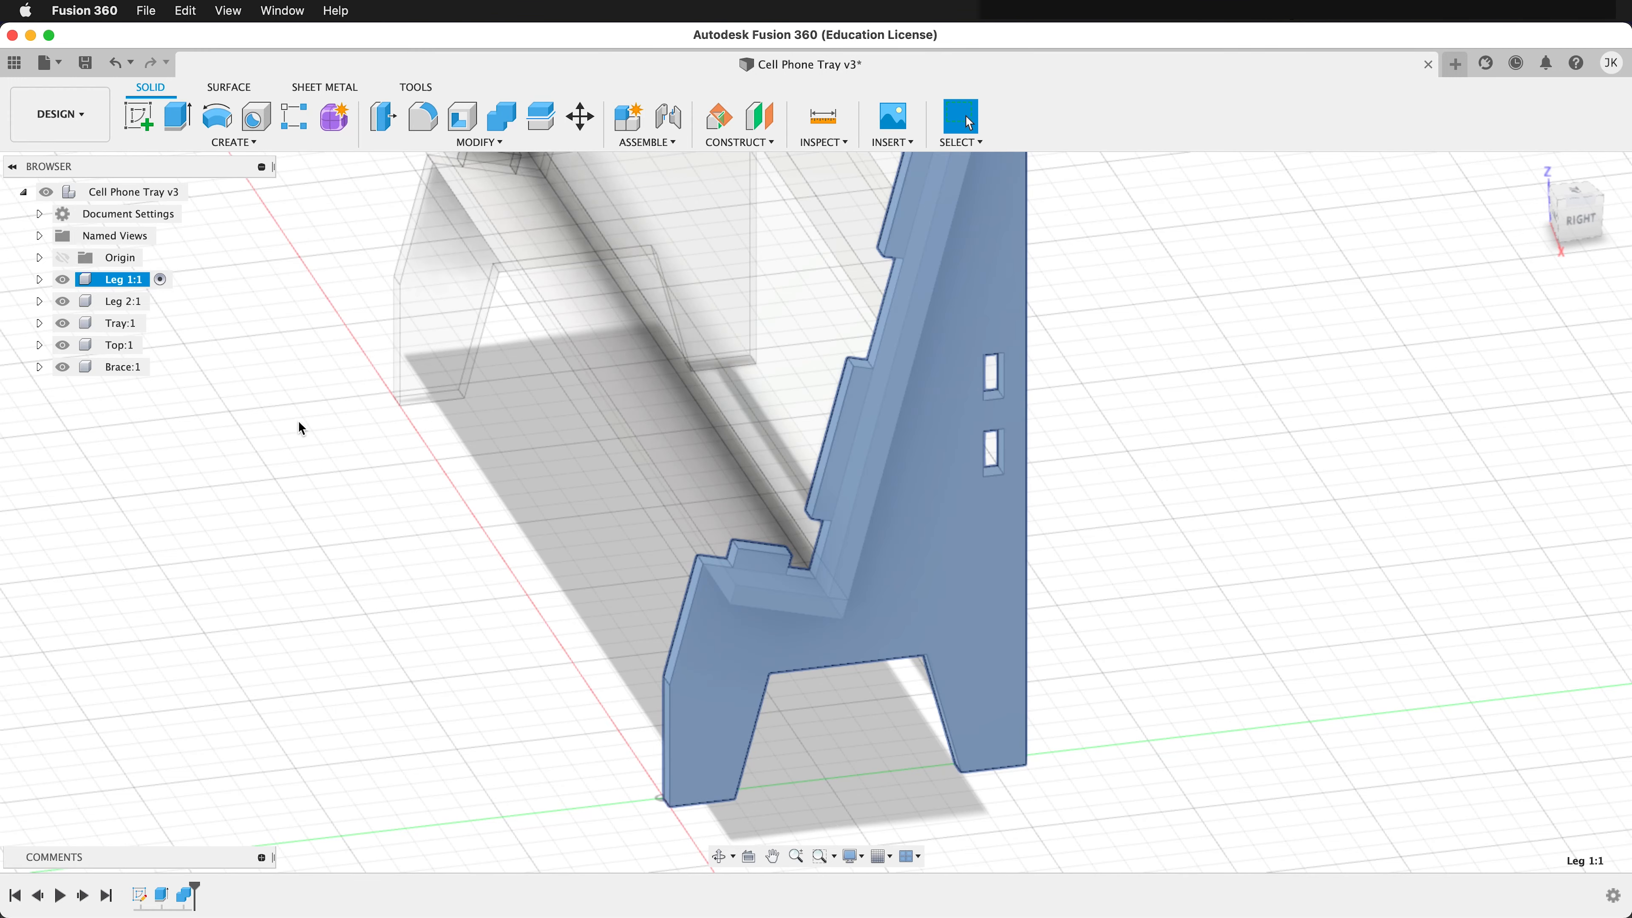
pyautogui.rightClick(126, 278)
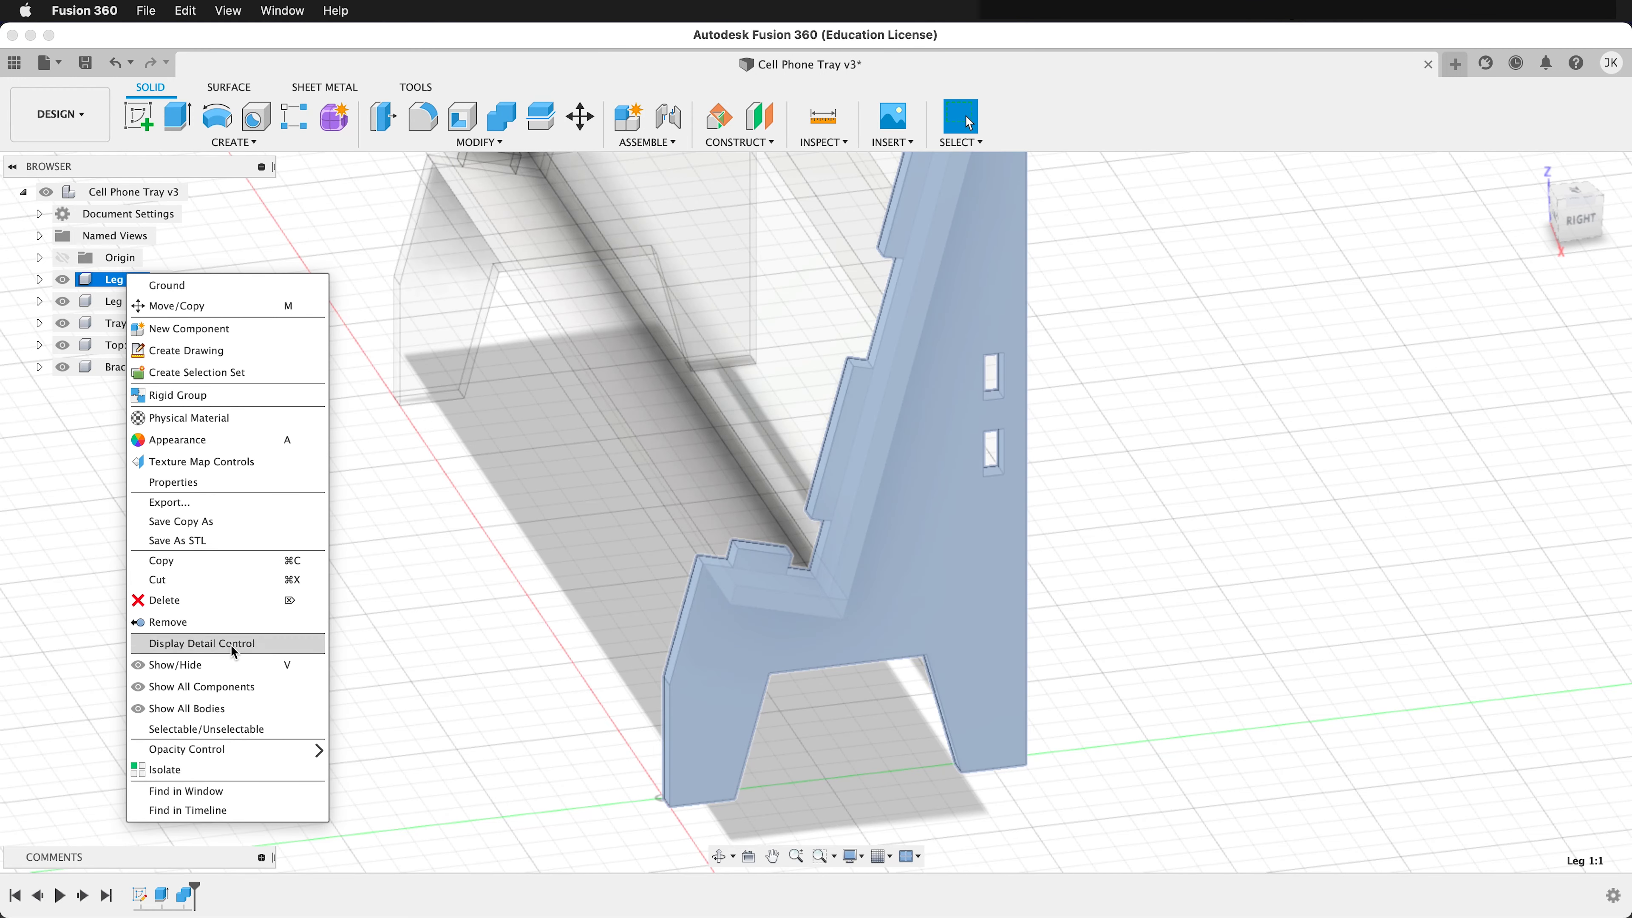
pyautogui.click(185, 771)
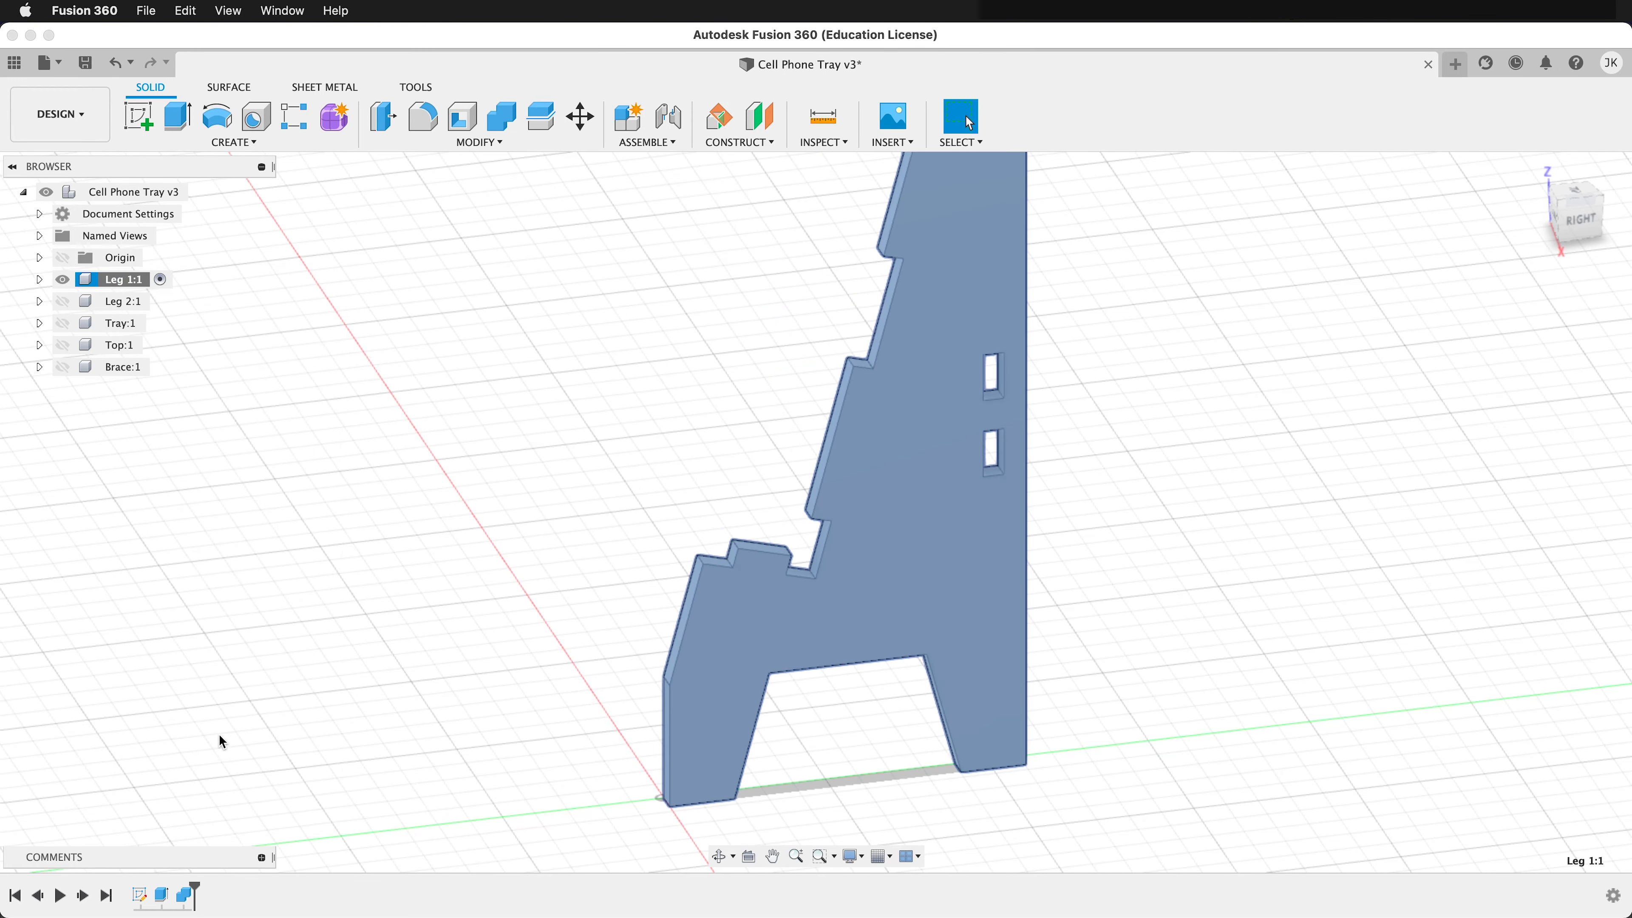
pyautogui.click(576, 652)
# Fillet eight outer edges along Leg 1's stepped front profile, including the tab ends and front shoulder, with a 0.1 mm radius
pyautogui.scroll(5, 577, 652)
pyautogui.click(423, 116)
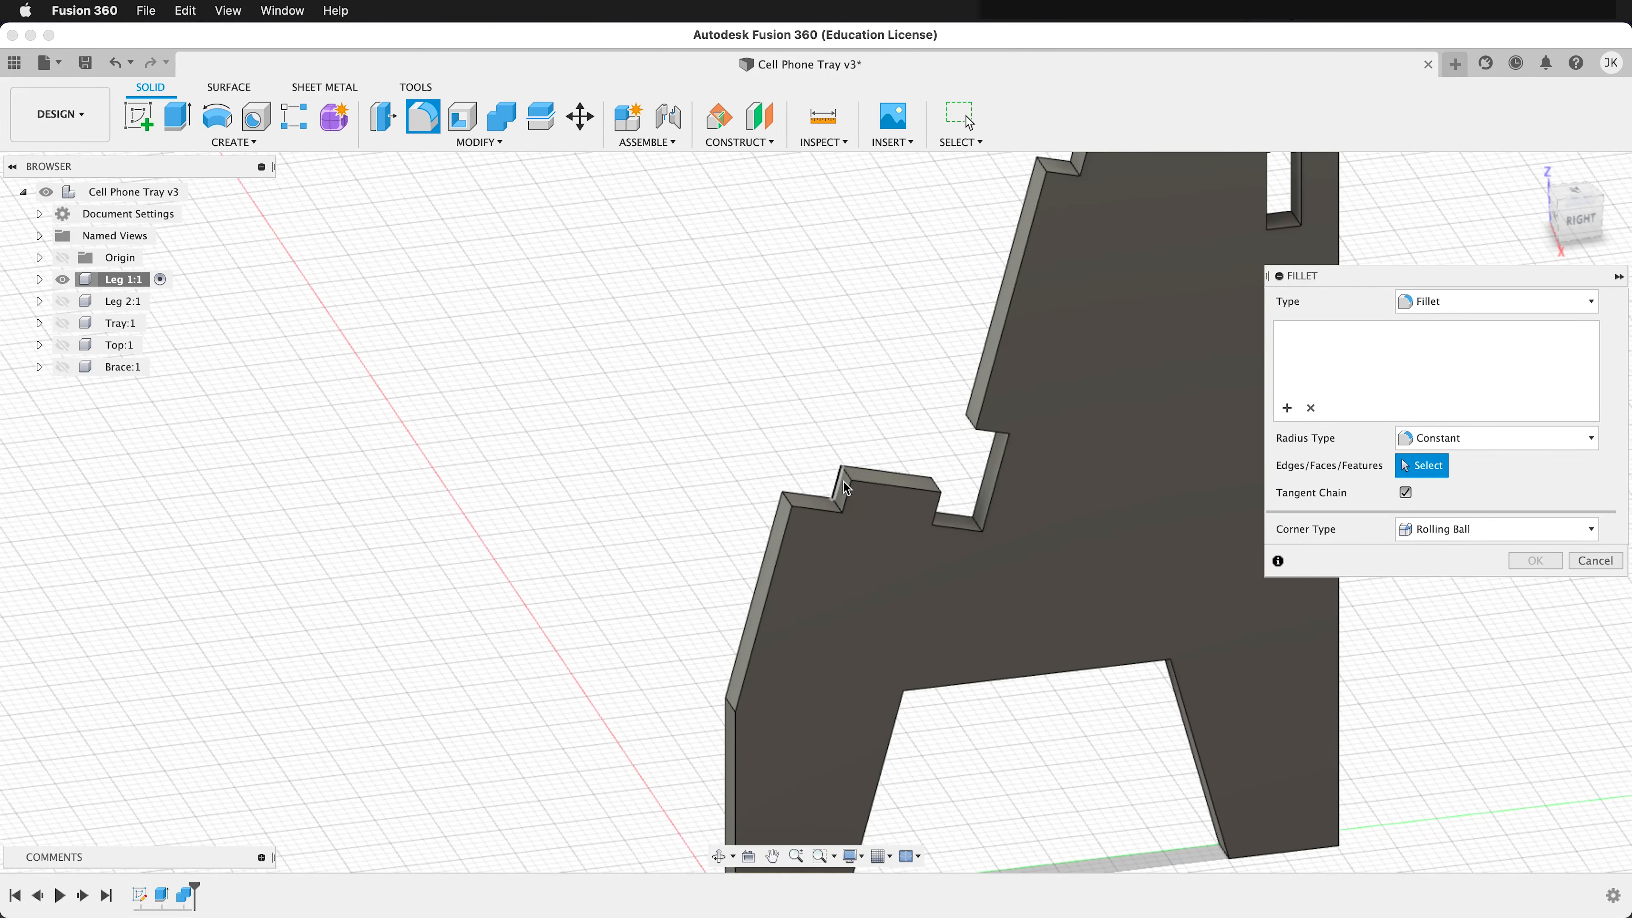
pyautogui.click(846, 475)
pyautogui.moveTo(846, 474)
pyautogui.keyDown('shift'); pyautogui.mouseDown(button='middle')
pyautogui.moveTo(829, 453)
pyautogui.moveTo(843, 459)
pyautogui.mouseUp(button='middle'); pyautogui.keyUp('shift')
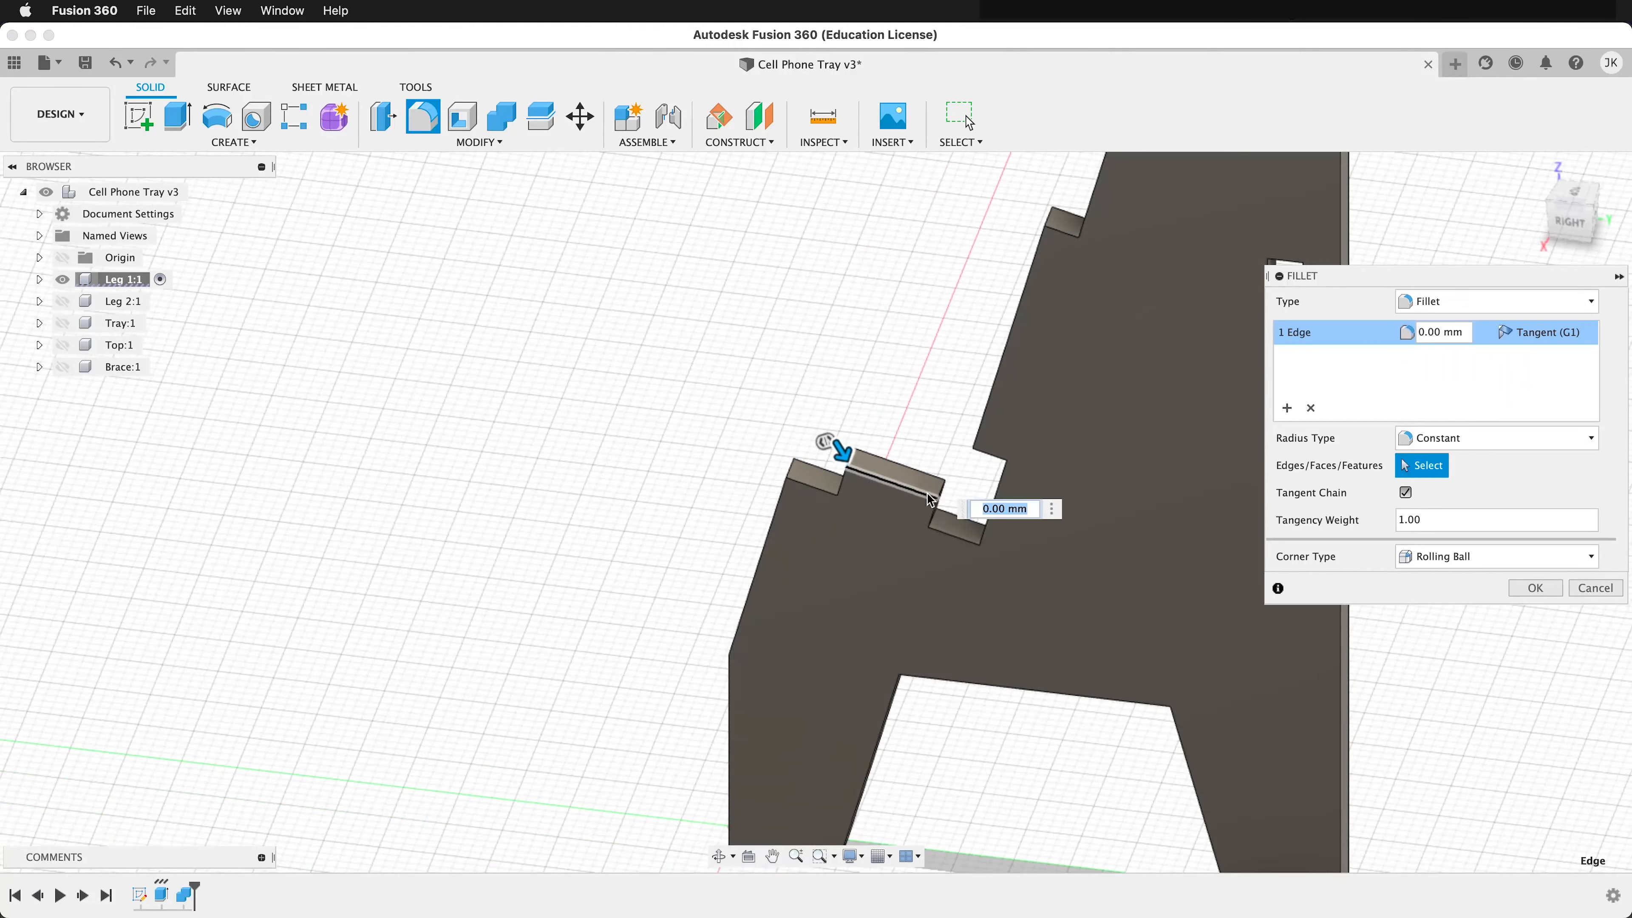
pyautogui.click(937, 491)
pyautogui.keyDown('shift'); pyautogui.moveTo(937, 492); pyautogui.dragTo(1025, 285, button='middle'); pyautogui.keyUp('shift')
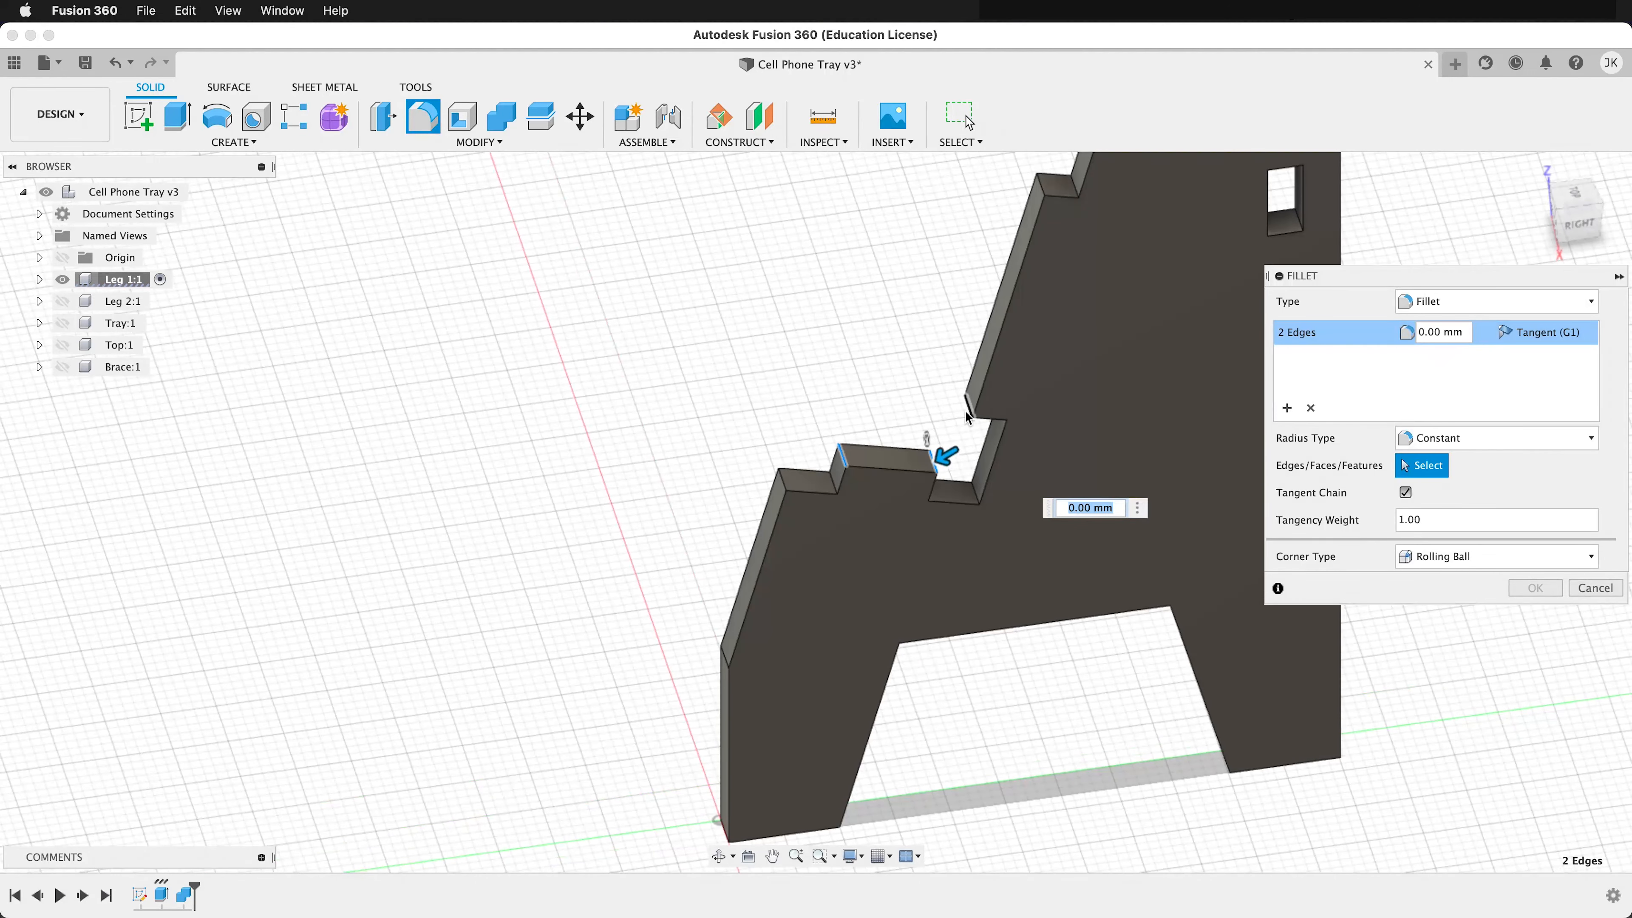
pyautogui.click(1041, 184)
pyautogui.scroll(-5, 843, 685)
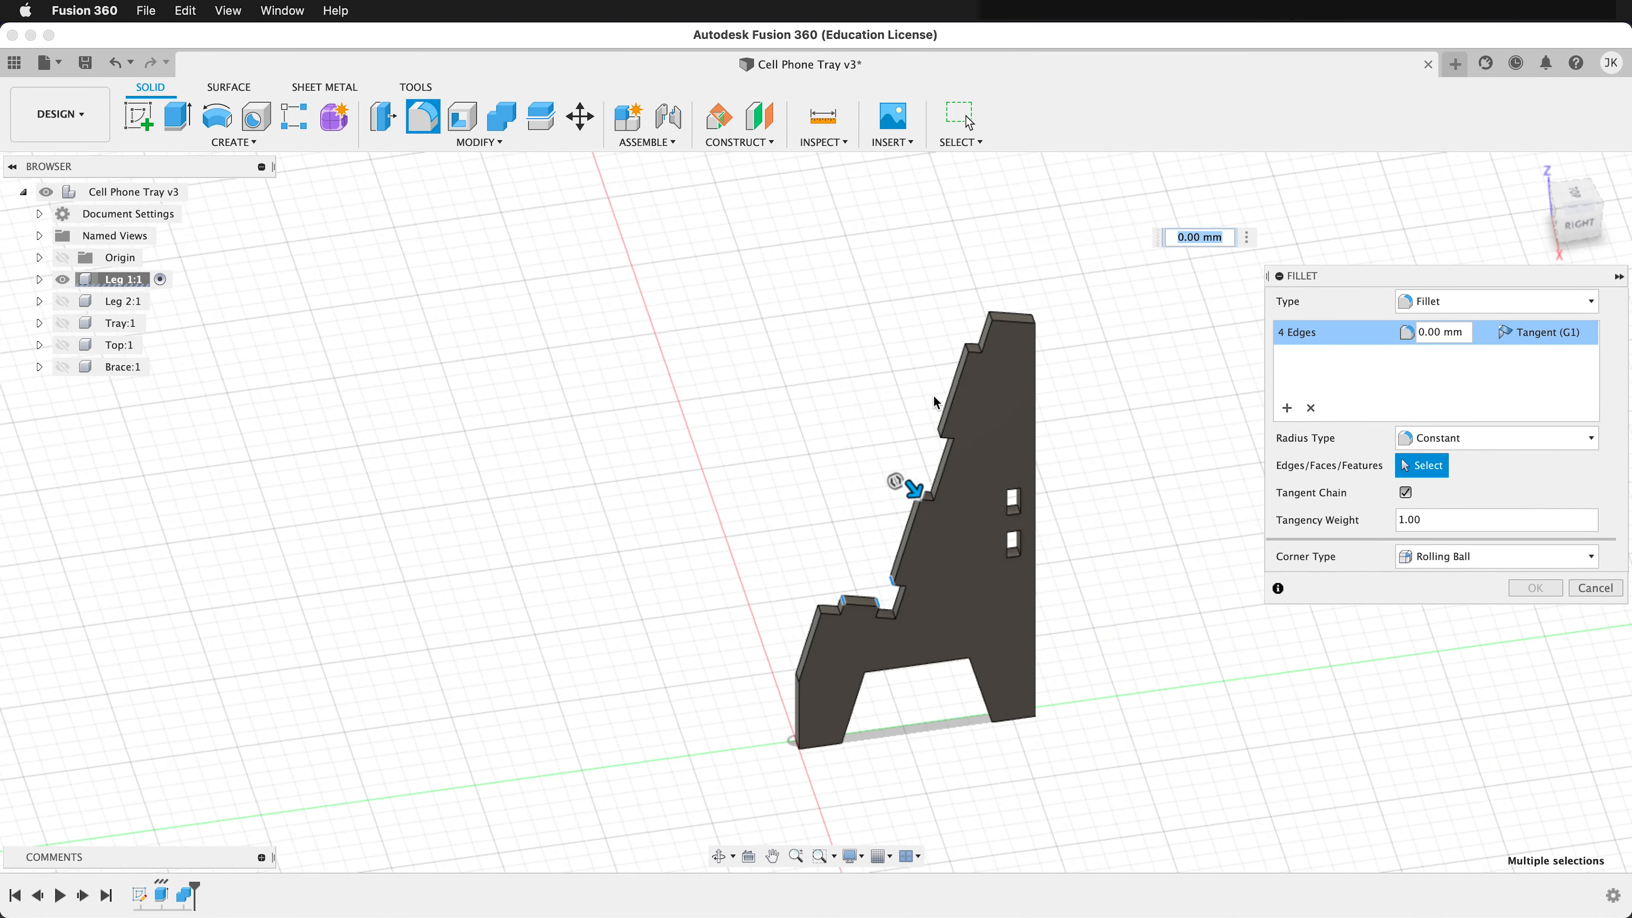
pyautogui.scroll(5, 923, 400)
pyautogui.click(947, 424)
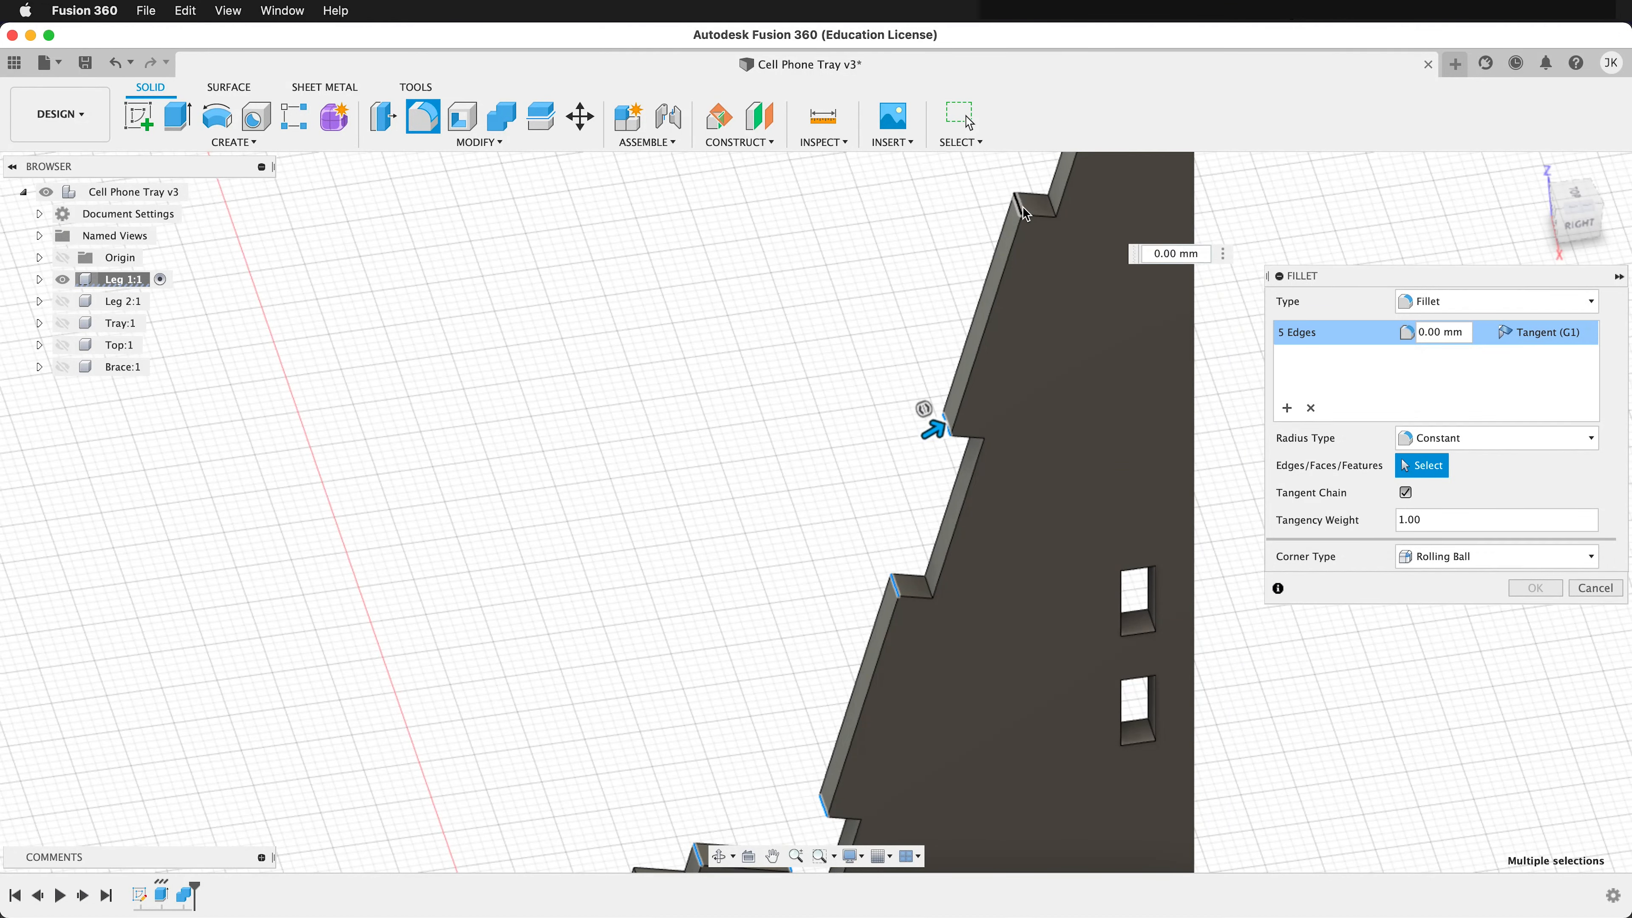
pyautogui.scroll(-3, 1024, 215)
pyautogui.click(1028, 260)
pyautogui.click(1035, 262)
pyautogui.scroll(-3, 903, 639)
pyautogui.scroll(5, 891, 756)
pyautogui.click(738, 527)
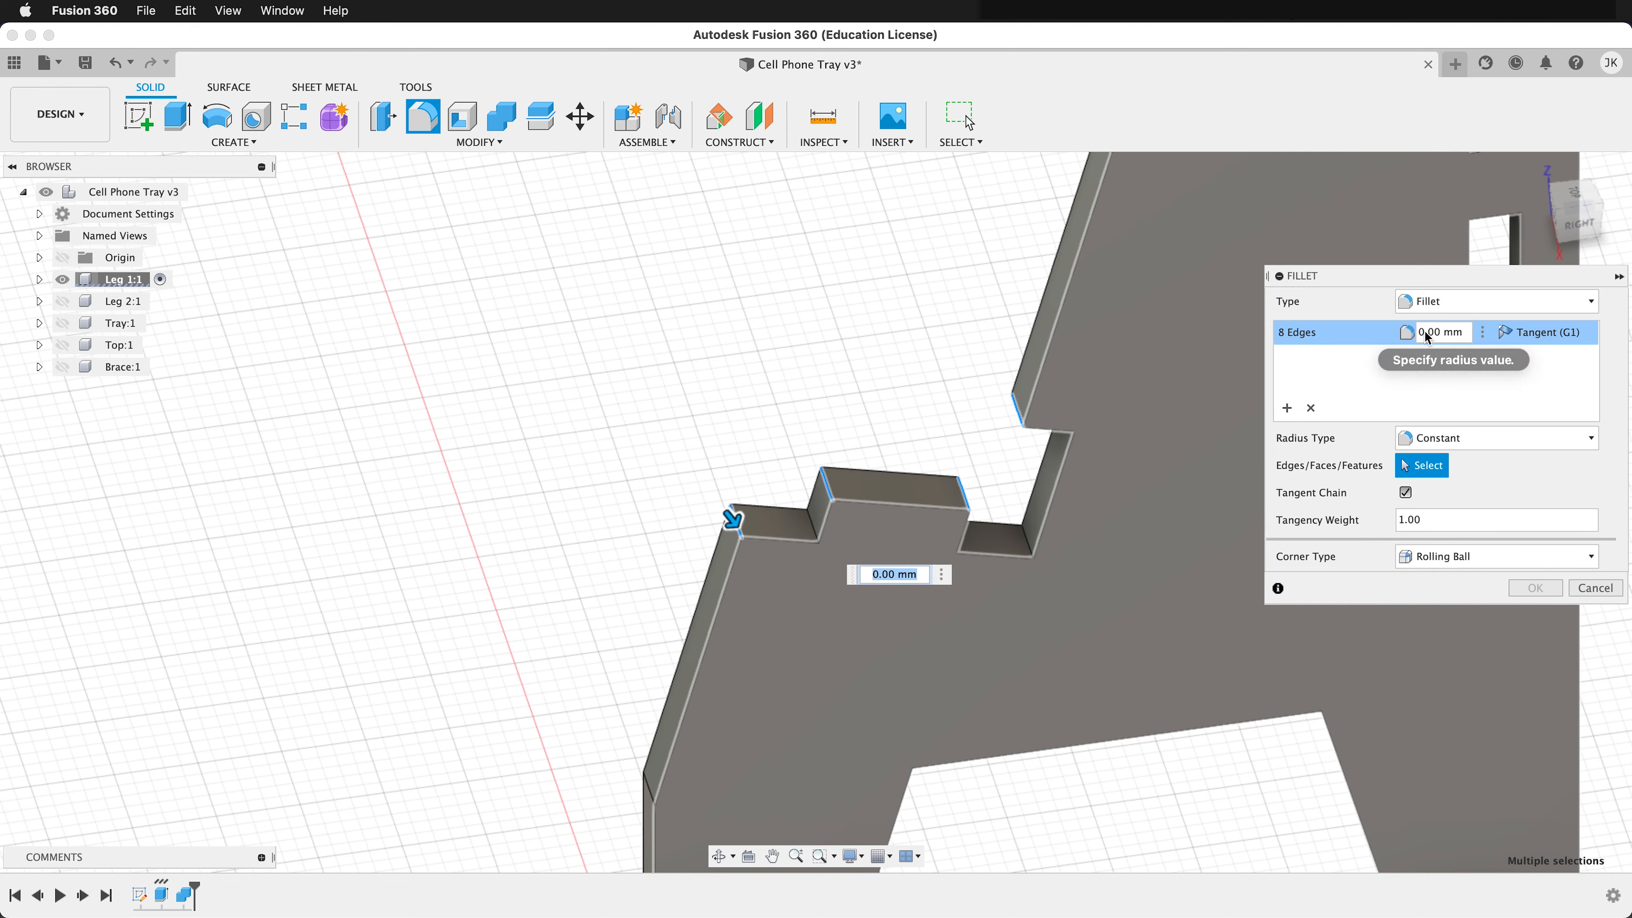
pyautogui.click(1446, 332)
pyautogui.moveTo(1448, 332); pyautogui.dragTo(1432, 333)
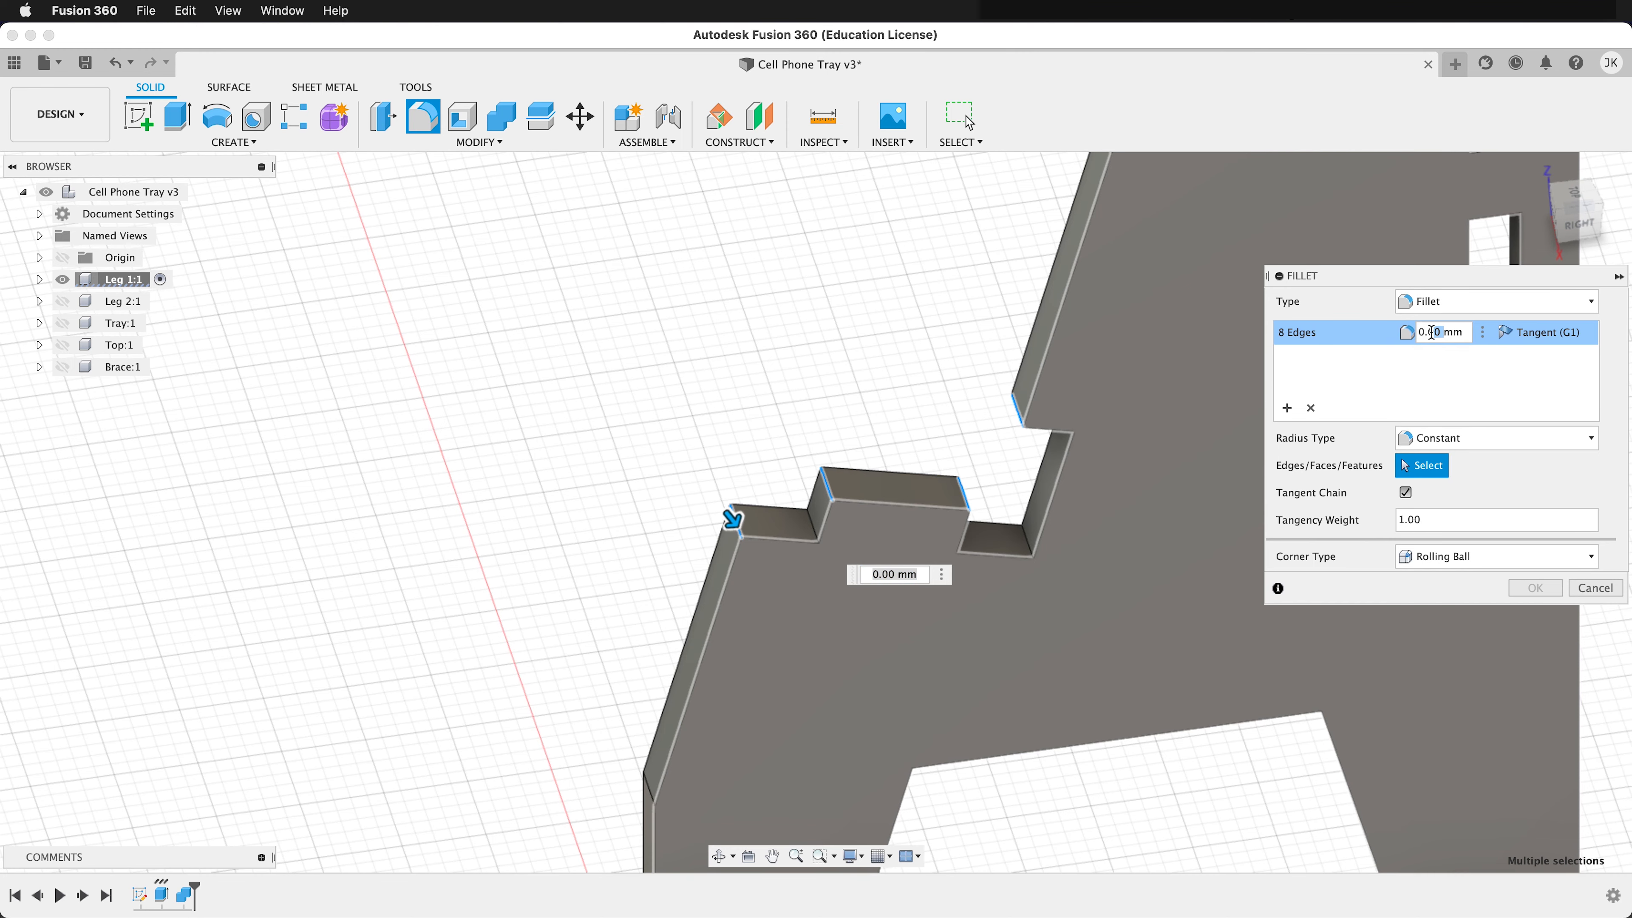
pyautogui.write('1')
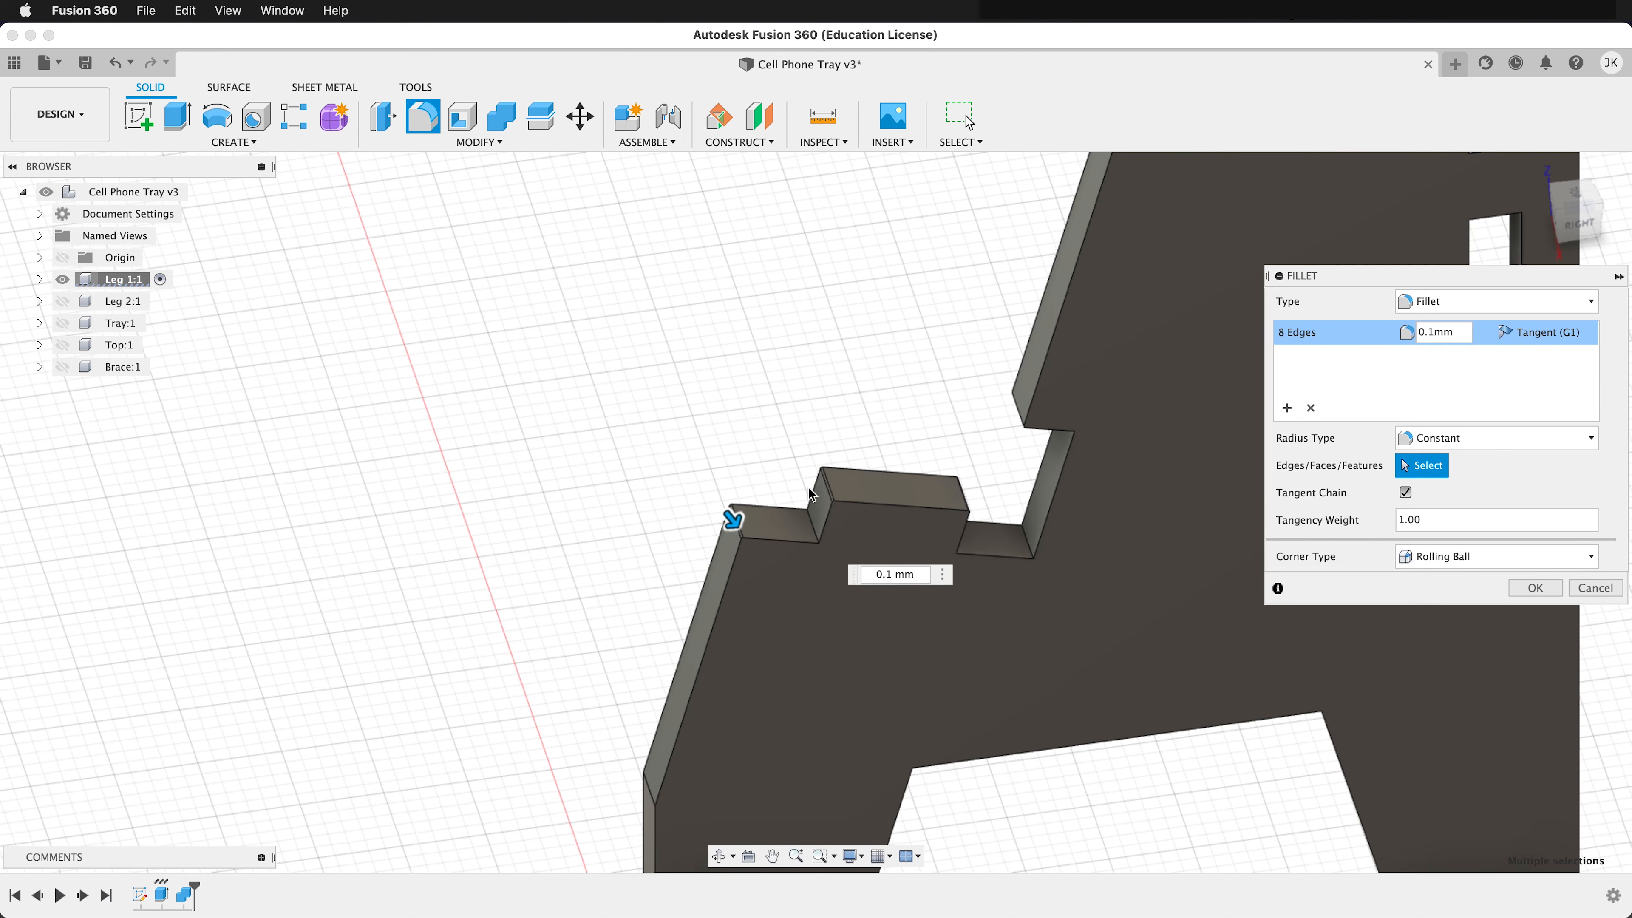
pyautogui.press('Return')
# Fillet Leg 1's front bend, the bottom corners of both feet and the two upper corners of the arch with a 2 mm radius
pyautogui.press('f')
pyautogui.scroll(-4, 934, 477)
pyautogui.scroll(4, 736, 669)
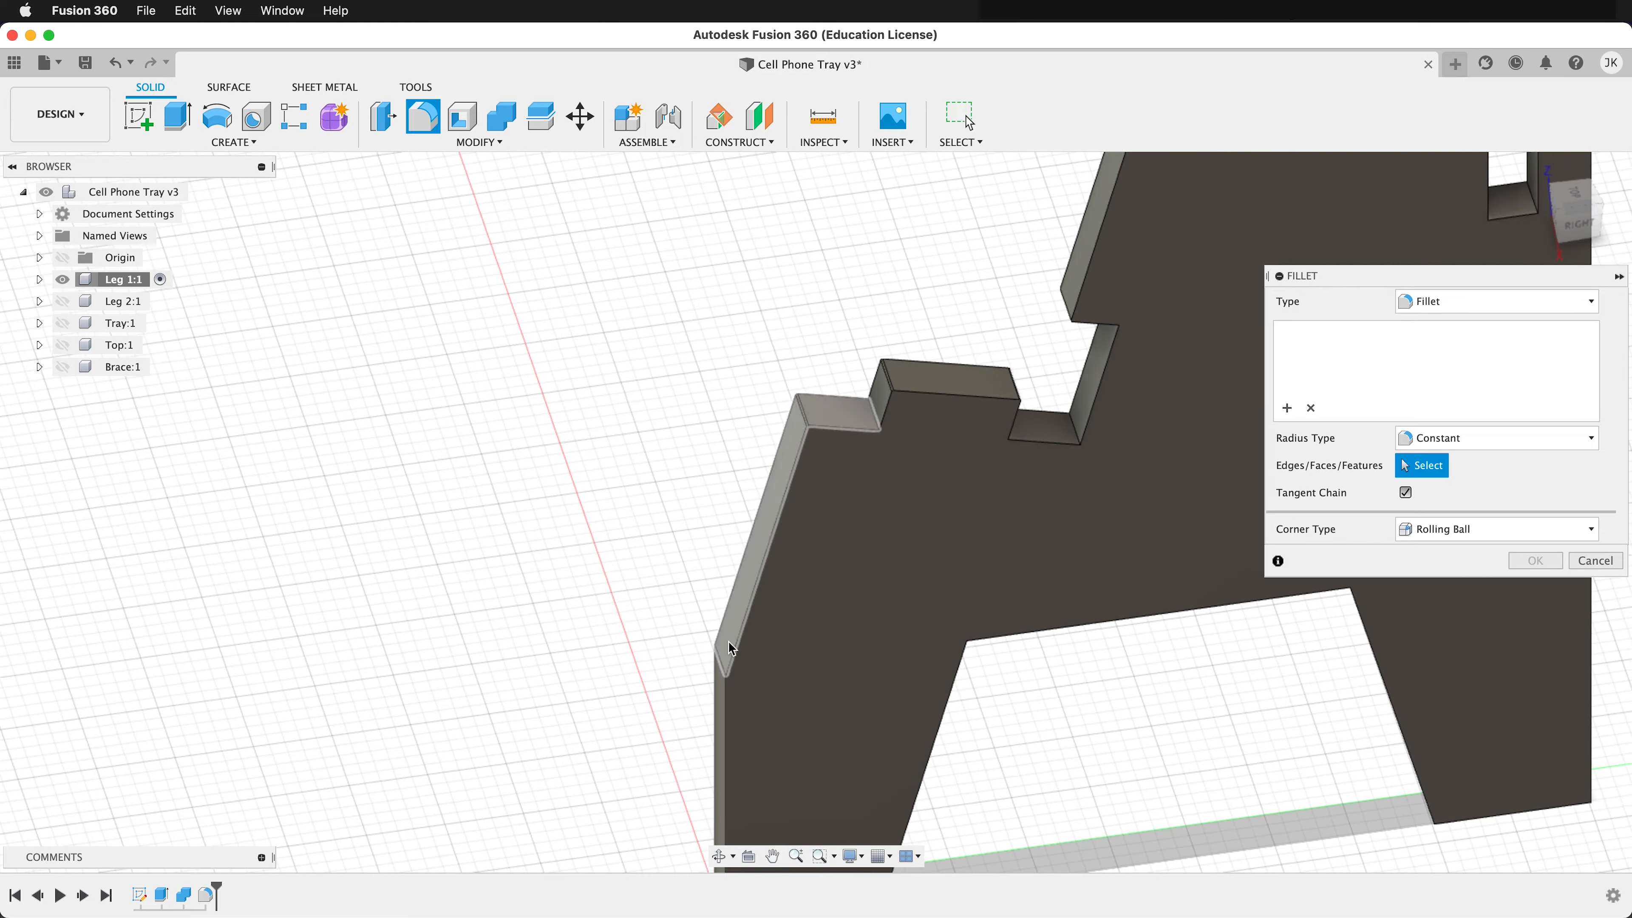
pyautogui.click(719, 664)
pyautogui.scroll(-3, 867, 546)
pyautogui.scroll(5, 776, 808)
pyautogui.keyDown('shift'); pyautogui.moveTo(765, 739); pyautogui.dragTo(816, 714, button='middle'); pyautogui.keyUp('shift')
pyautogui.click(718, 721)
pyautogui.keyDown('shift'); pyautogui.moveTo(970, 666); pyautogui.dragTo(841, 668, button='middle'); pyautogui.keyUp('shift')
pyautogui.click(991, 652)
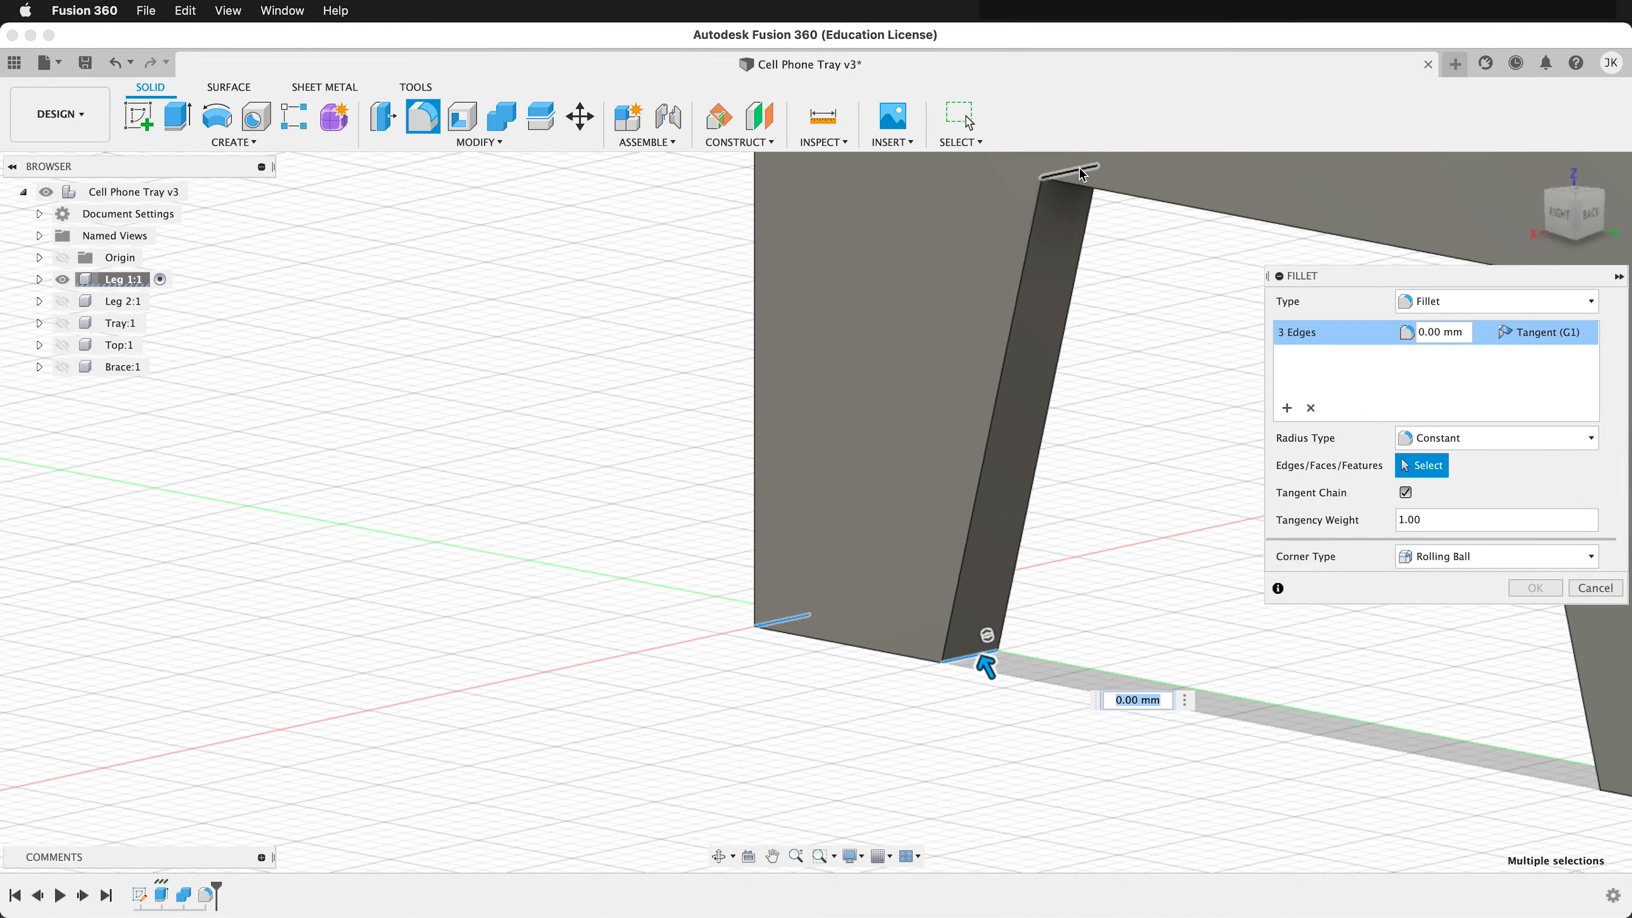
pyautogui.click(1072, 184)
pyautogui.scroll(-4, 911, 399)
pyautogui.keyDown('shift'); pyautogui.moveTo(908, 416); pyautogui.dragTo(1180, 534, button='middle'); pyautogui.keyUp('shift')
pyautogui.scroll(4, 1110, 321)
pyautogui.click(1106, 374)
pyautogui.scroll(-4, 900, 429)
pyautogui.click(1075, 665)
pyautogui.keyDown('shift'); pyautogui.moveTo(1075, 665); pyautogui.dragTo(1144, 677, button='middle'); pyautogui.keyUp('shift')
pyautogui.click(1142, 672)
pyautogui.keyDown('shift'); pyautogui.moveTo(809, 430); pyautogui.dragTo(1150, 407, button='middle'); pyautogui.keyUp('shift')
pyautogui.click(1427, 332)
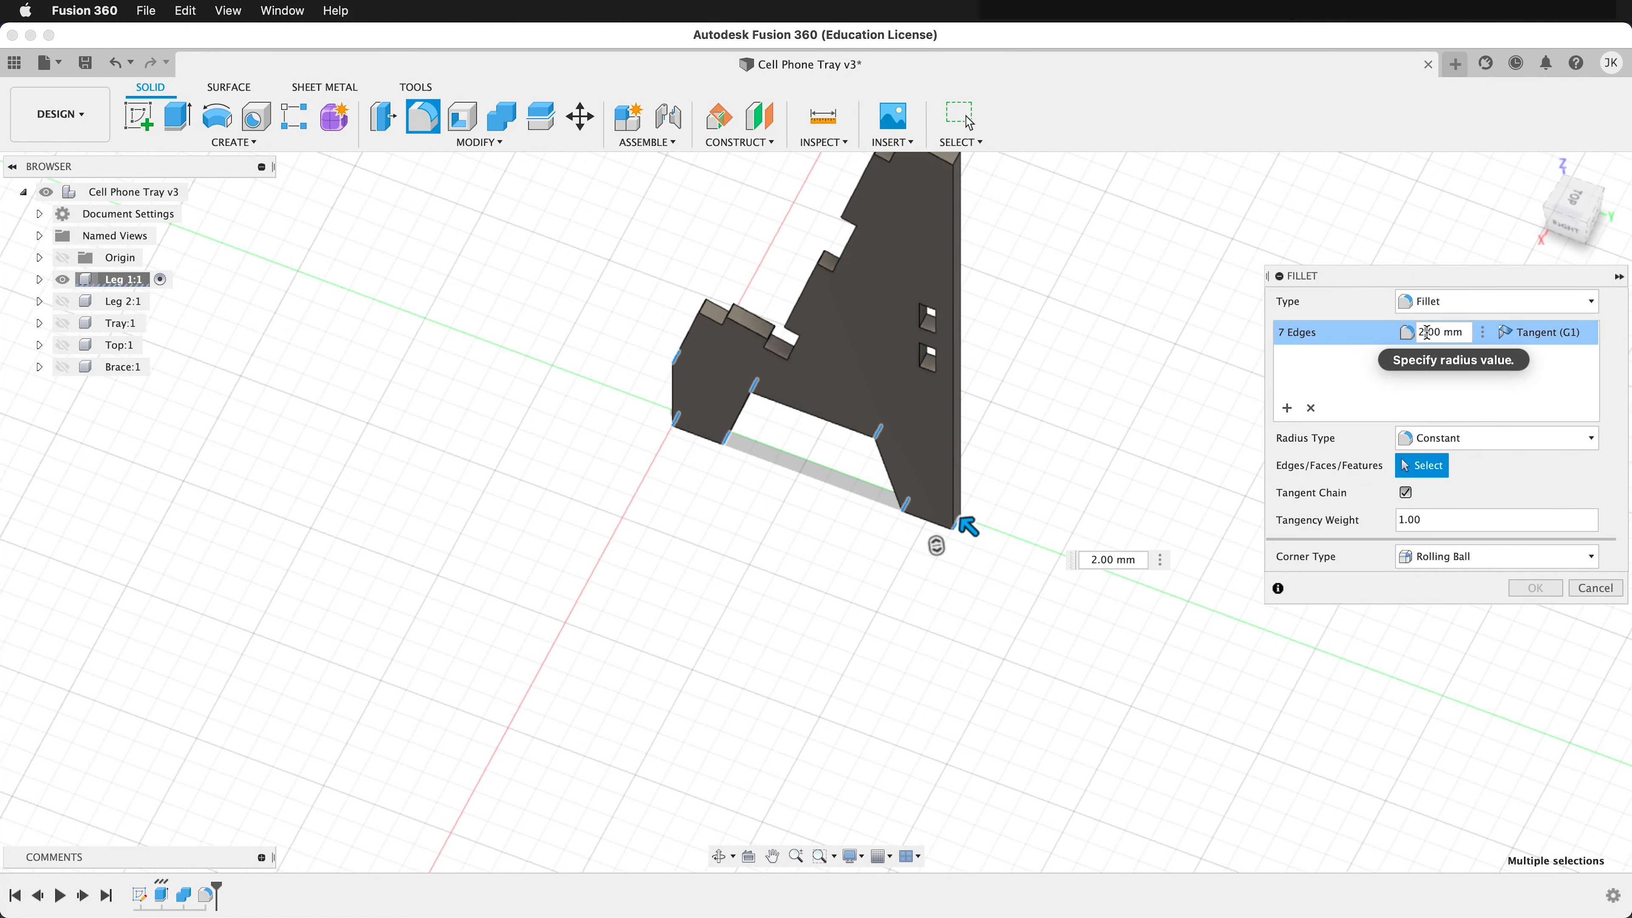
pyautogui.keyDown('shift'); pyautogui.moveTo(909, 518); pyautogui.dragTo(947, 448, button='middle'); pyautogui.keyUp('shift')
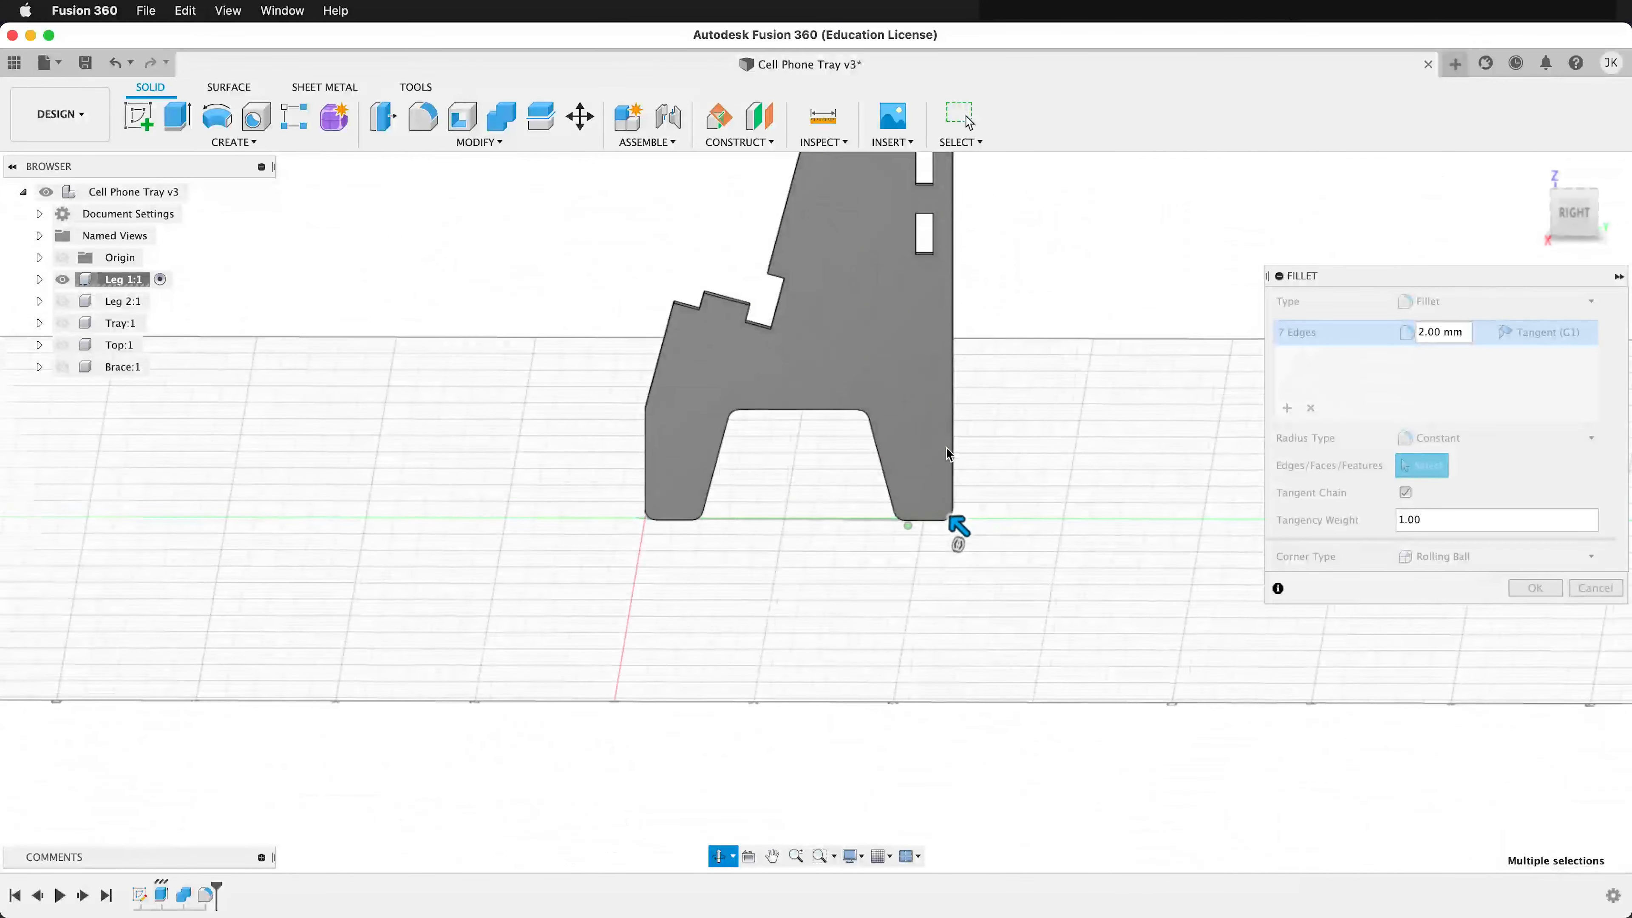
pyautogui.scroll(5, 926, 495)
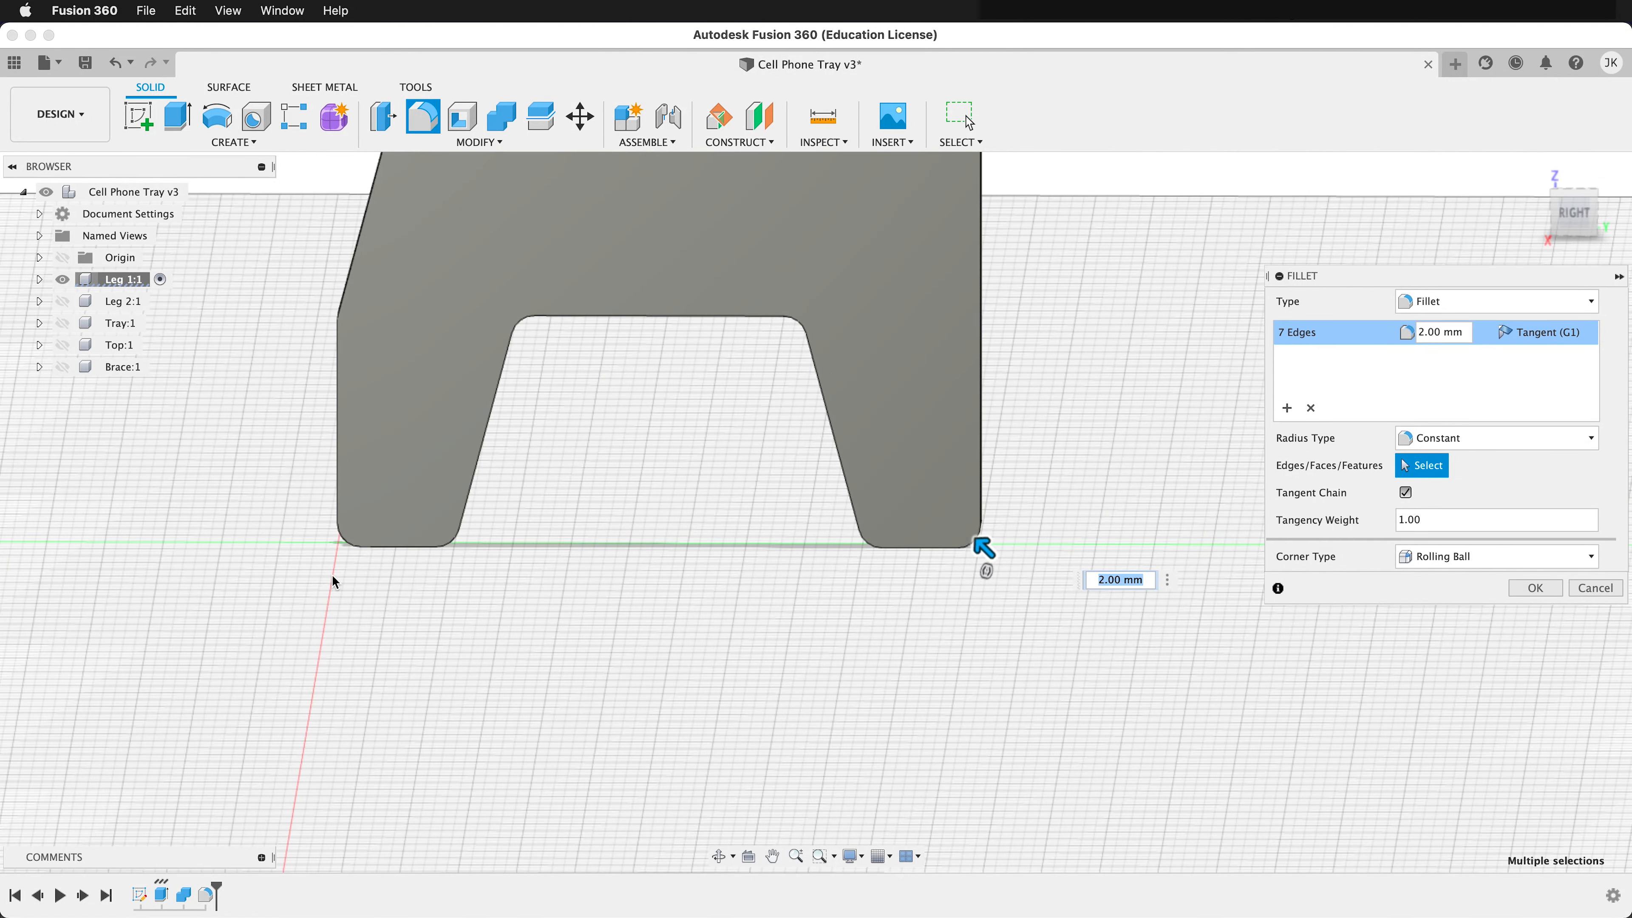
pyautogui.click(1536, 590)
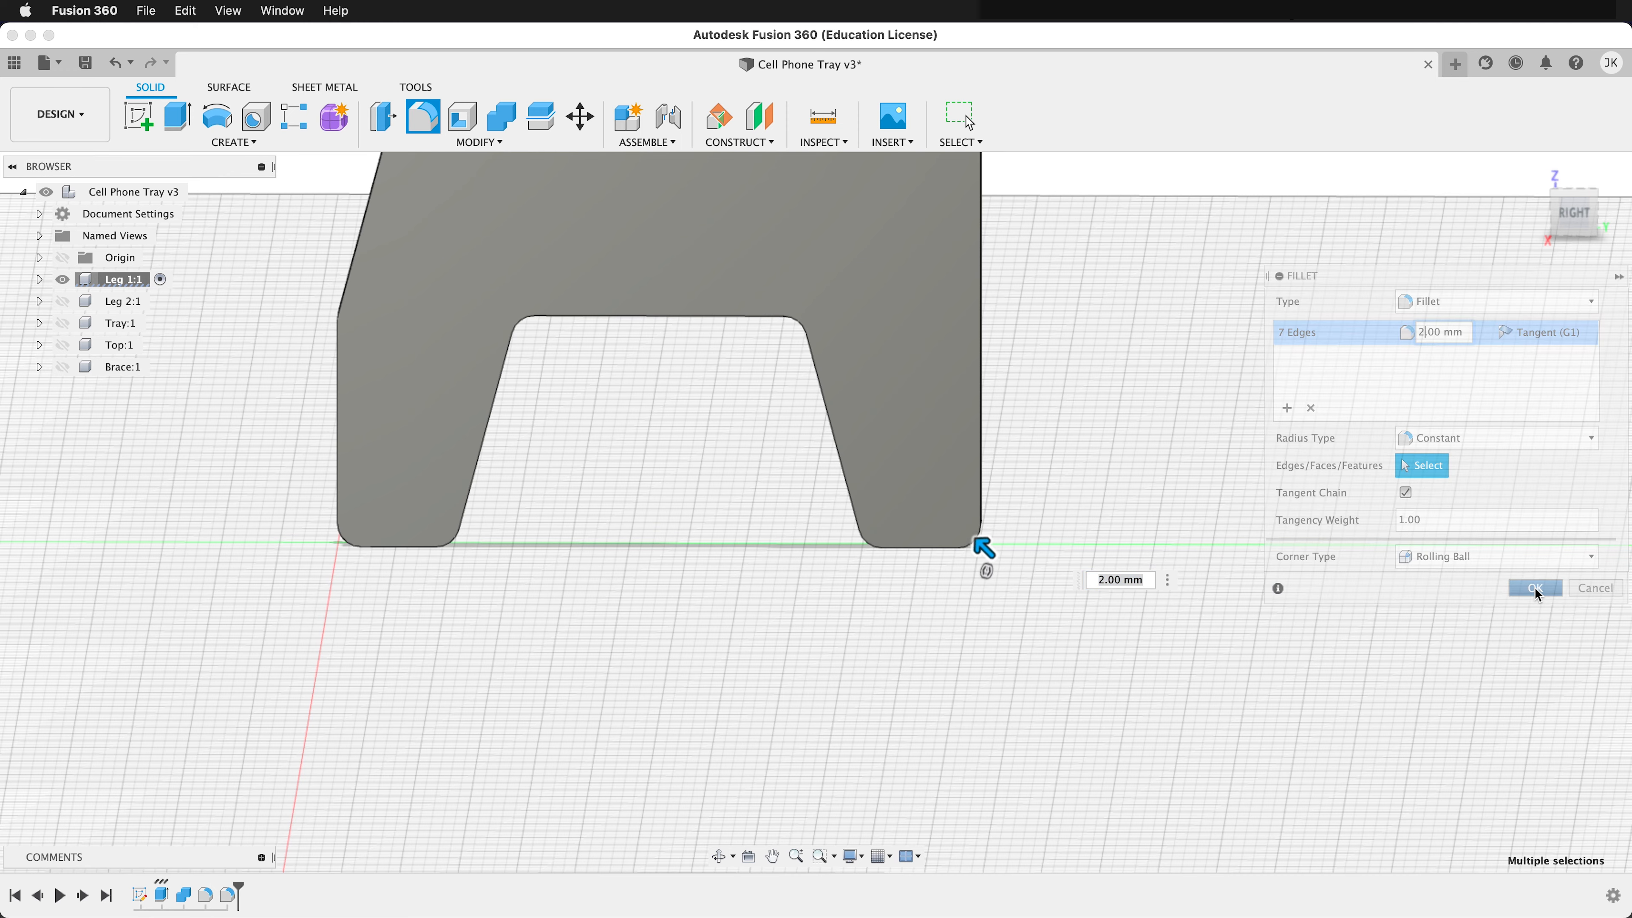
# Activate the Leg 2 component and isolate it from the other parts
pyautogui.click(160, 301)
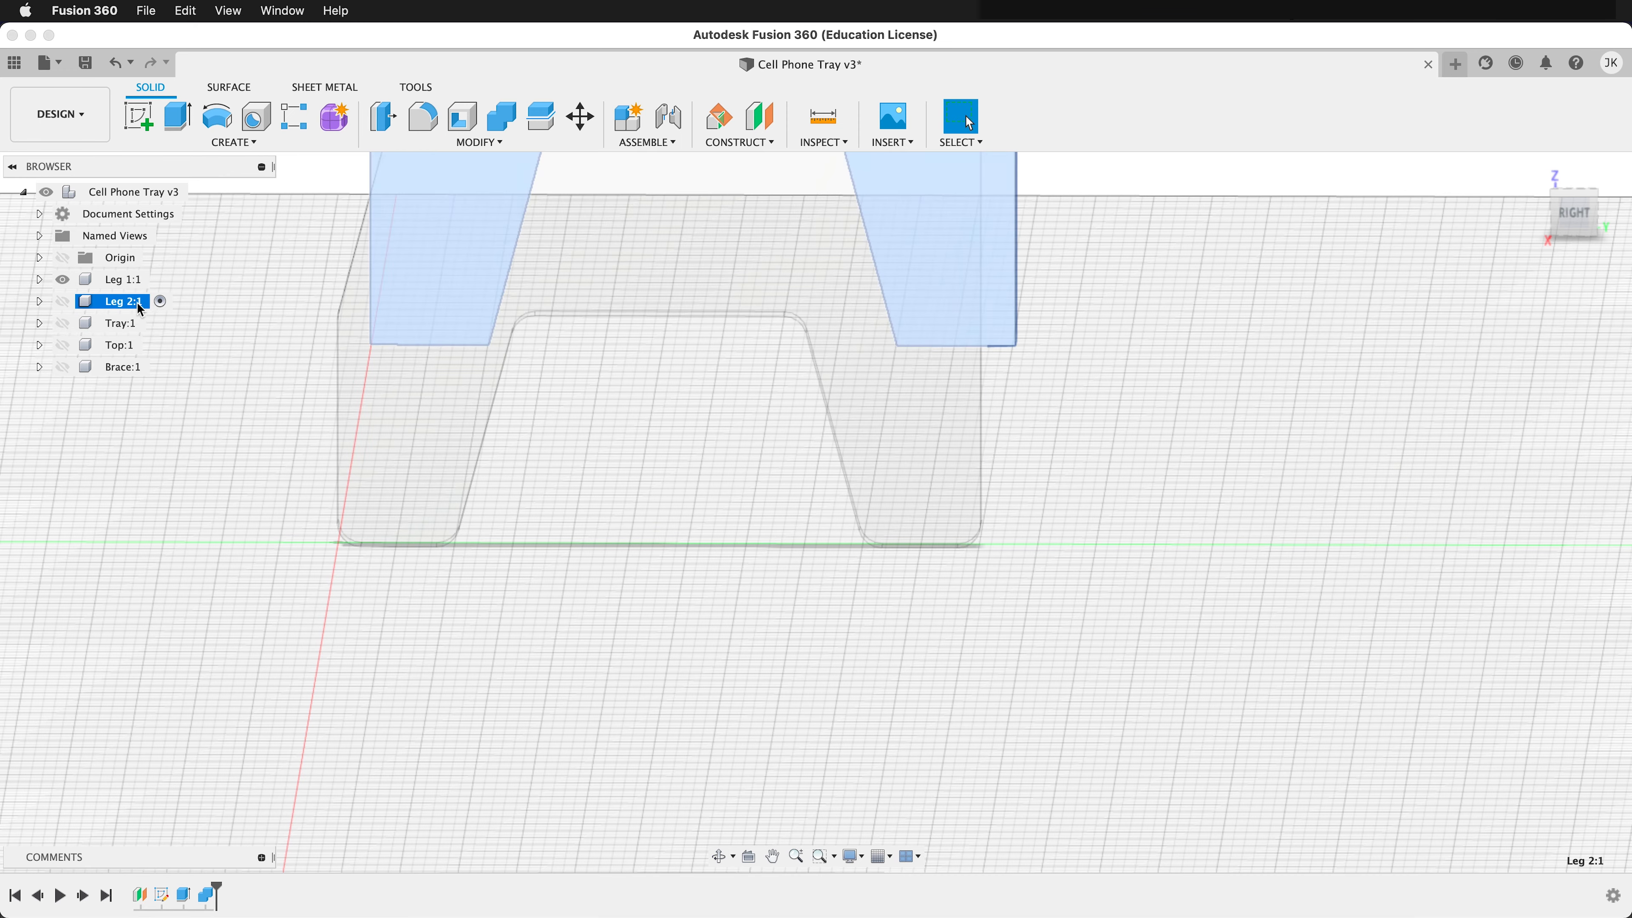
pyautogui.rightClick(137, 302)
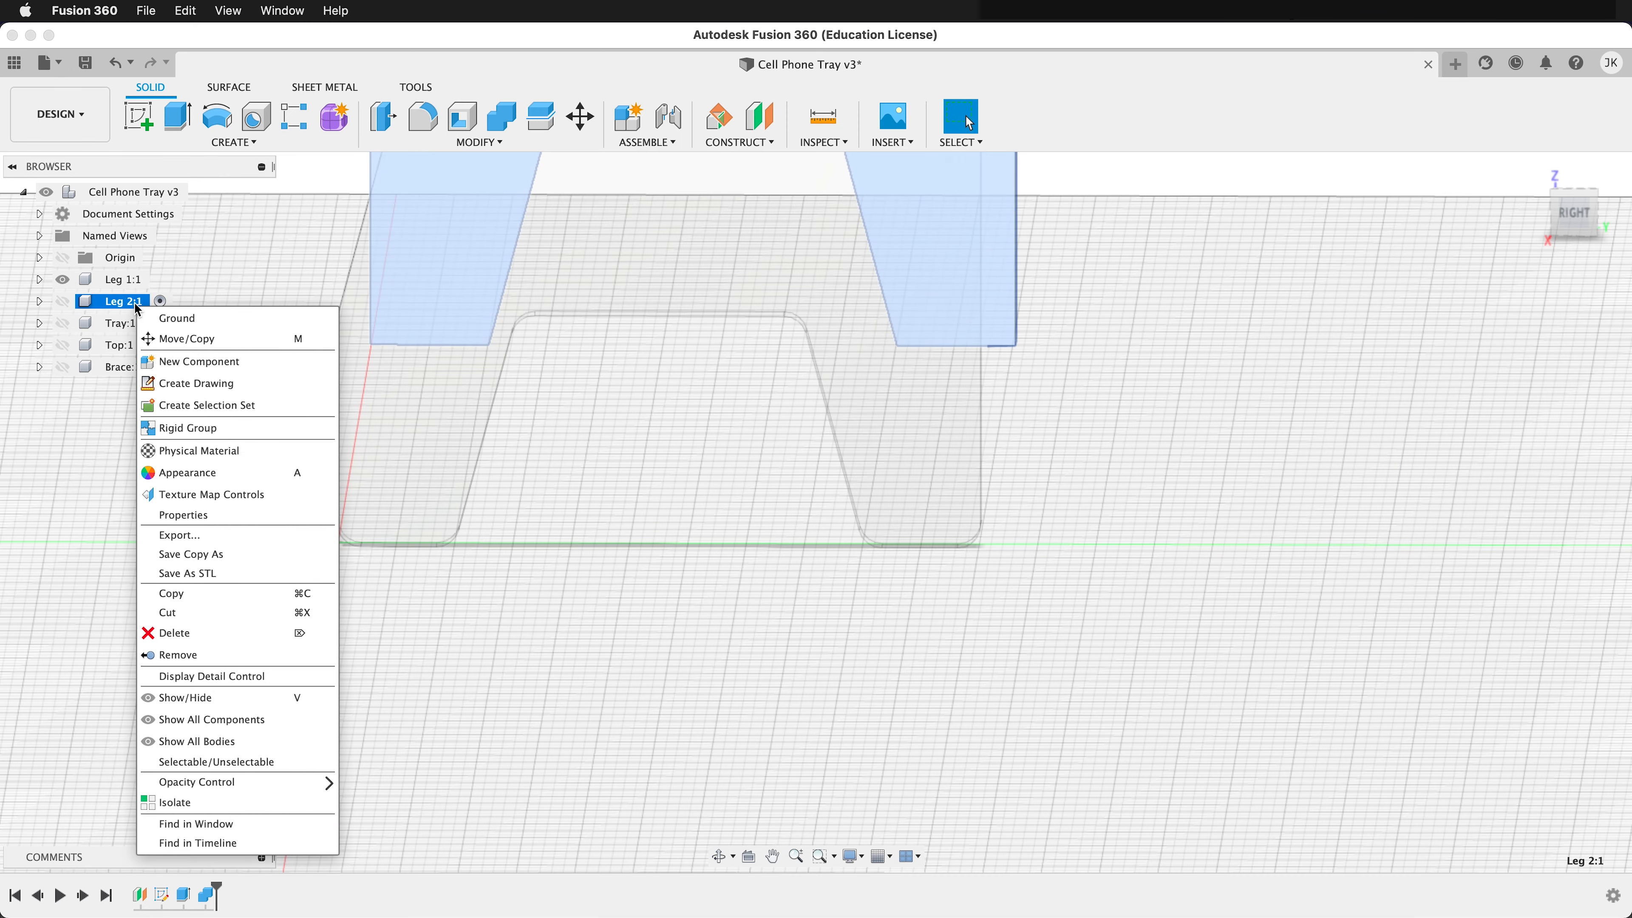
pyautogui.click(168, 804)
# Fillet eight edges on Leg 2, covering both ends of the three front tabs and the two top corners, with a 0.1 mm radius
pyautogui.keyDown('shift'); pyautogui.moveTo(377, 548); pyautogui.dragTo(424, 427, button='middle'); pyautogui.keyUp('shift')
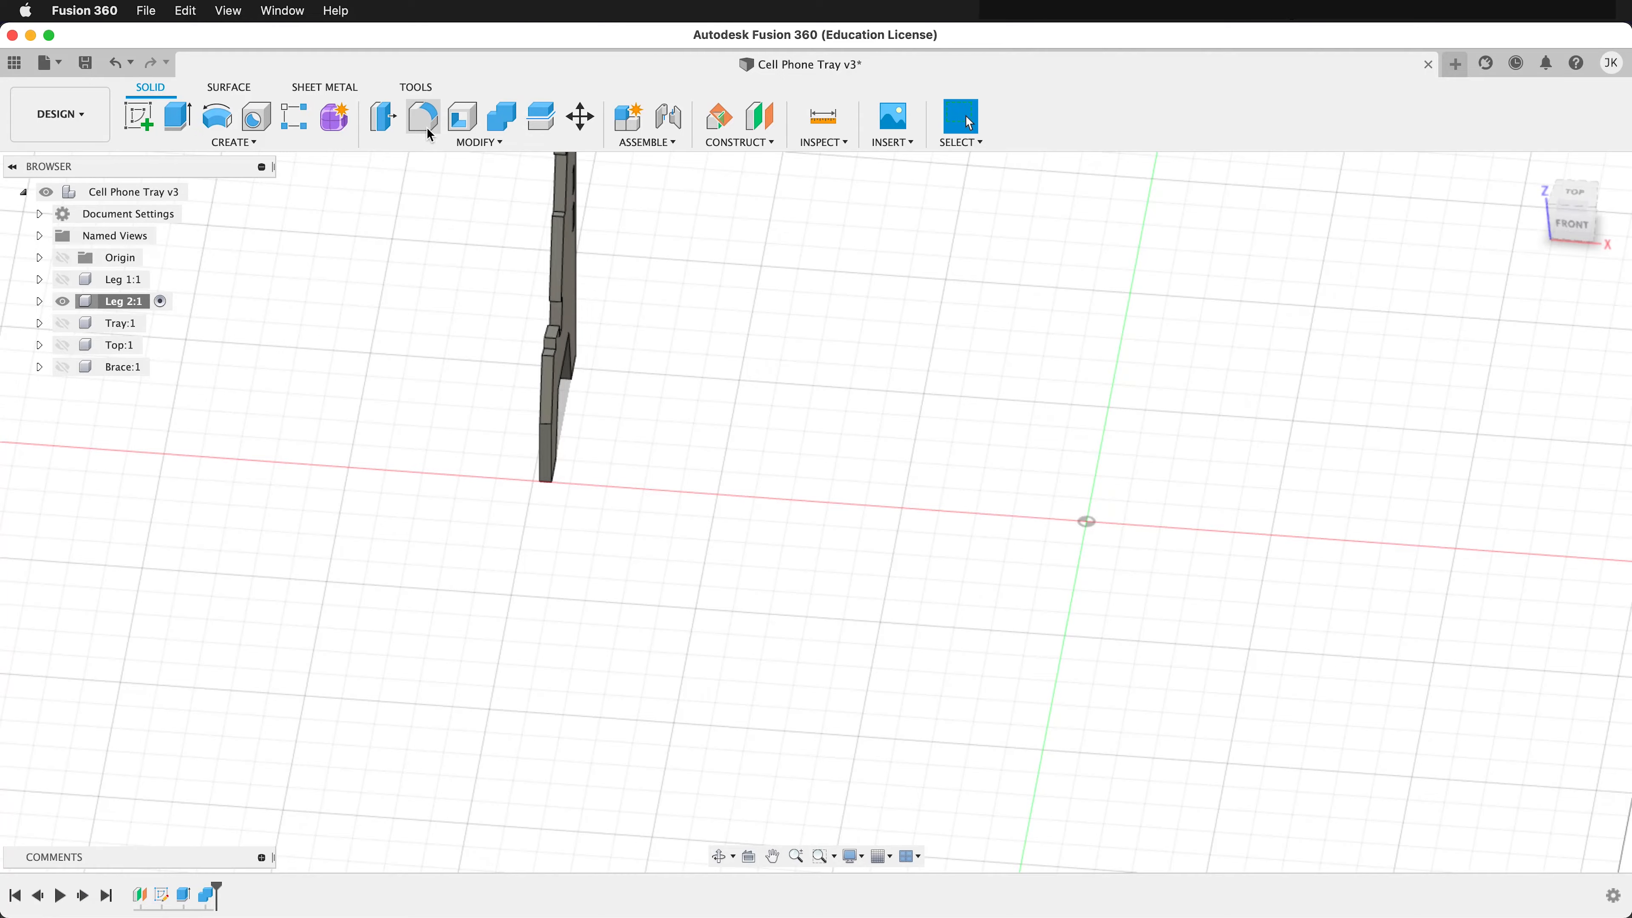
pyautogui.press('f')
pyautogui.scroll(5, 550, 347)
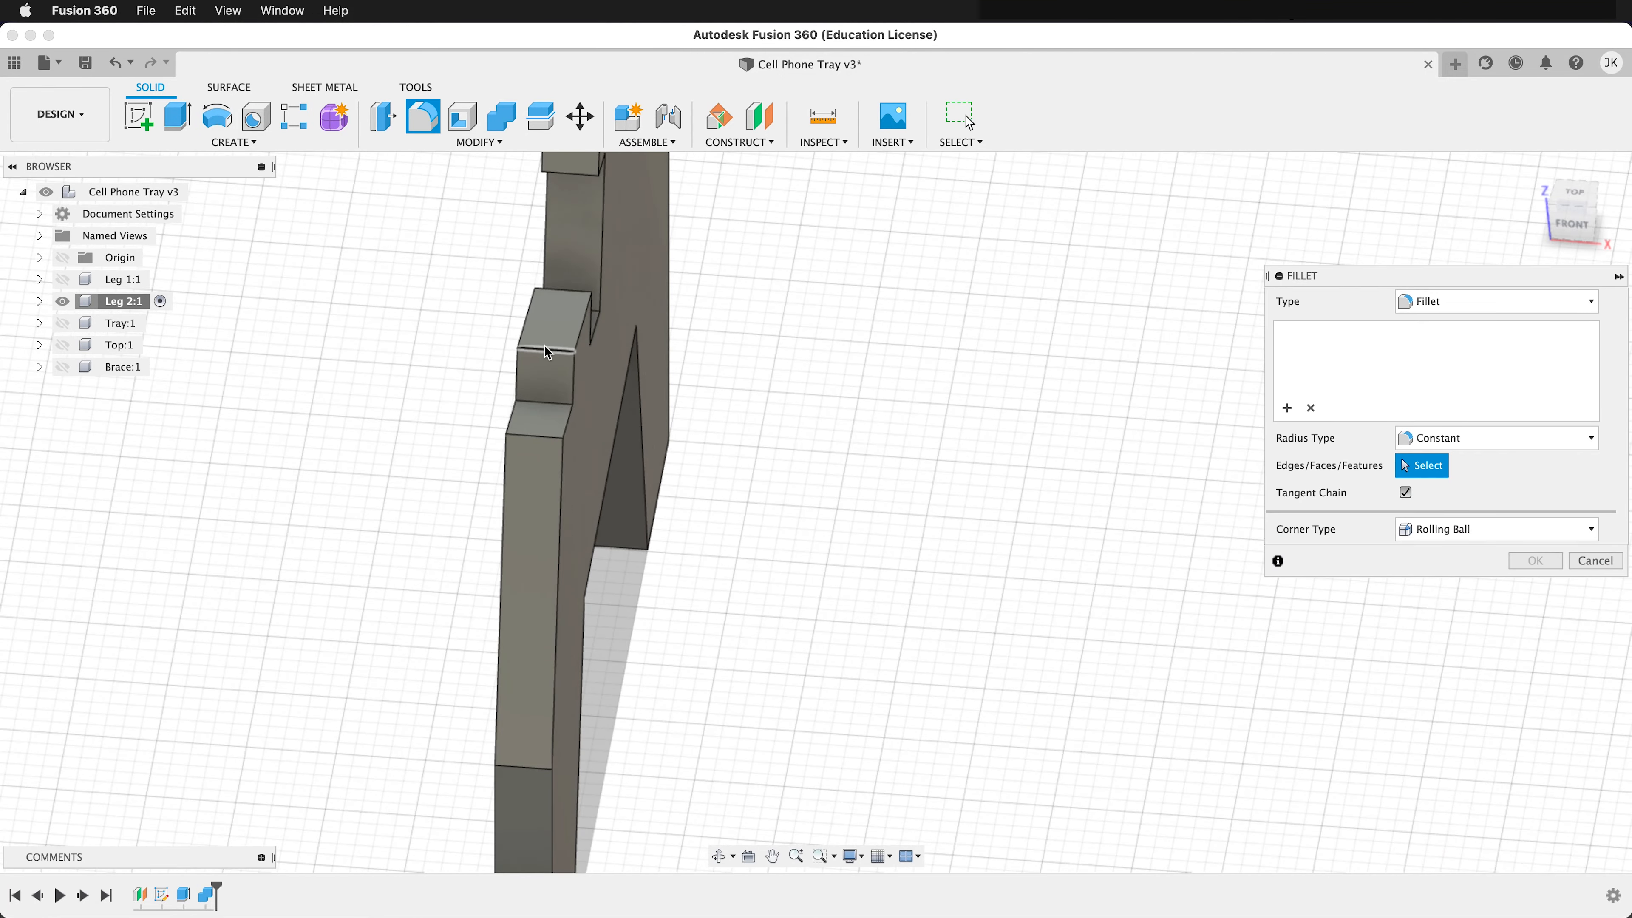
pyautogui.click(552, 349)
pyautogui.click(570, 291)
pyautogui.scroll(-5, 397, 415)
pyautogui.keyDown('shift'); pyautogui.moveTo(397, 415); pyautogui.dragTo(283, 389, button='middle'); pyautogui.keyUp('shift')
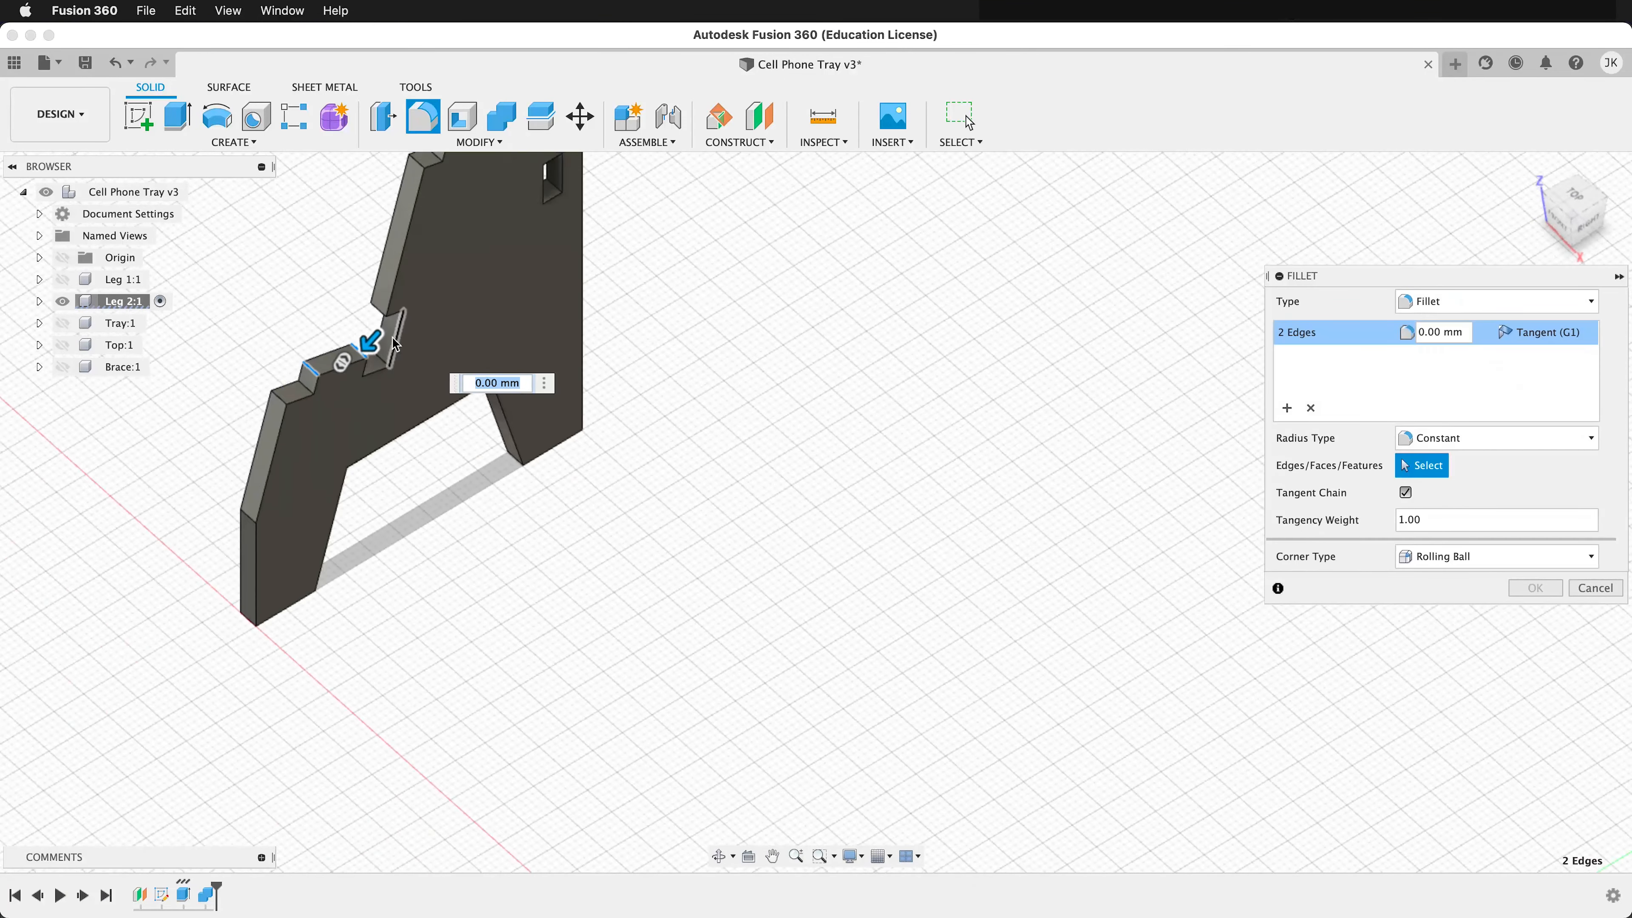
pyautogui.scroll(3, 392, 350)
pyautogui.click(389, 330)
pyautogui.scroll(-5, 385, 462)
pyautogui.scroll(5, 414, 283)
pyautogui.click(415, 273)
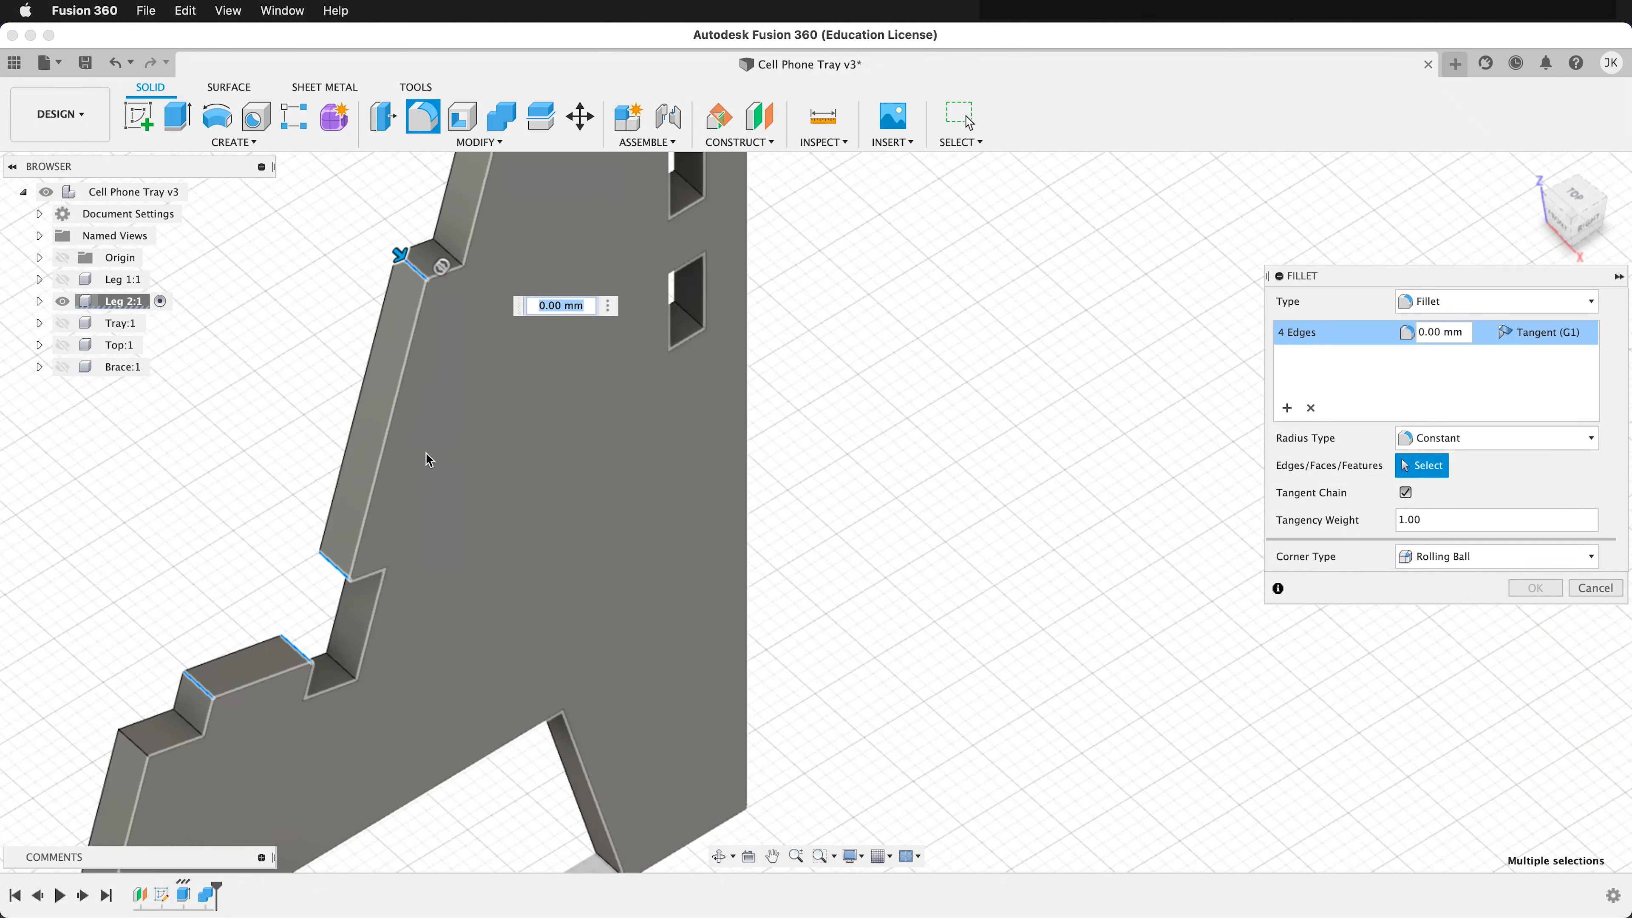
pyautogui.scroll(-5, 427, 452)
pyautogui.scroll(3, 461, 220)
pyautogui.click(438, 307)
pyautogui.scroll(-5, 450, 308)
pyautogui.scroll(5, 489, 251)
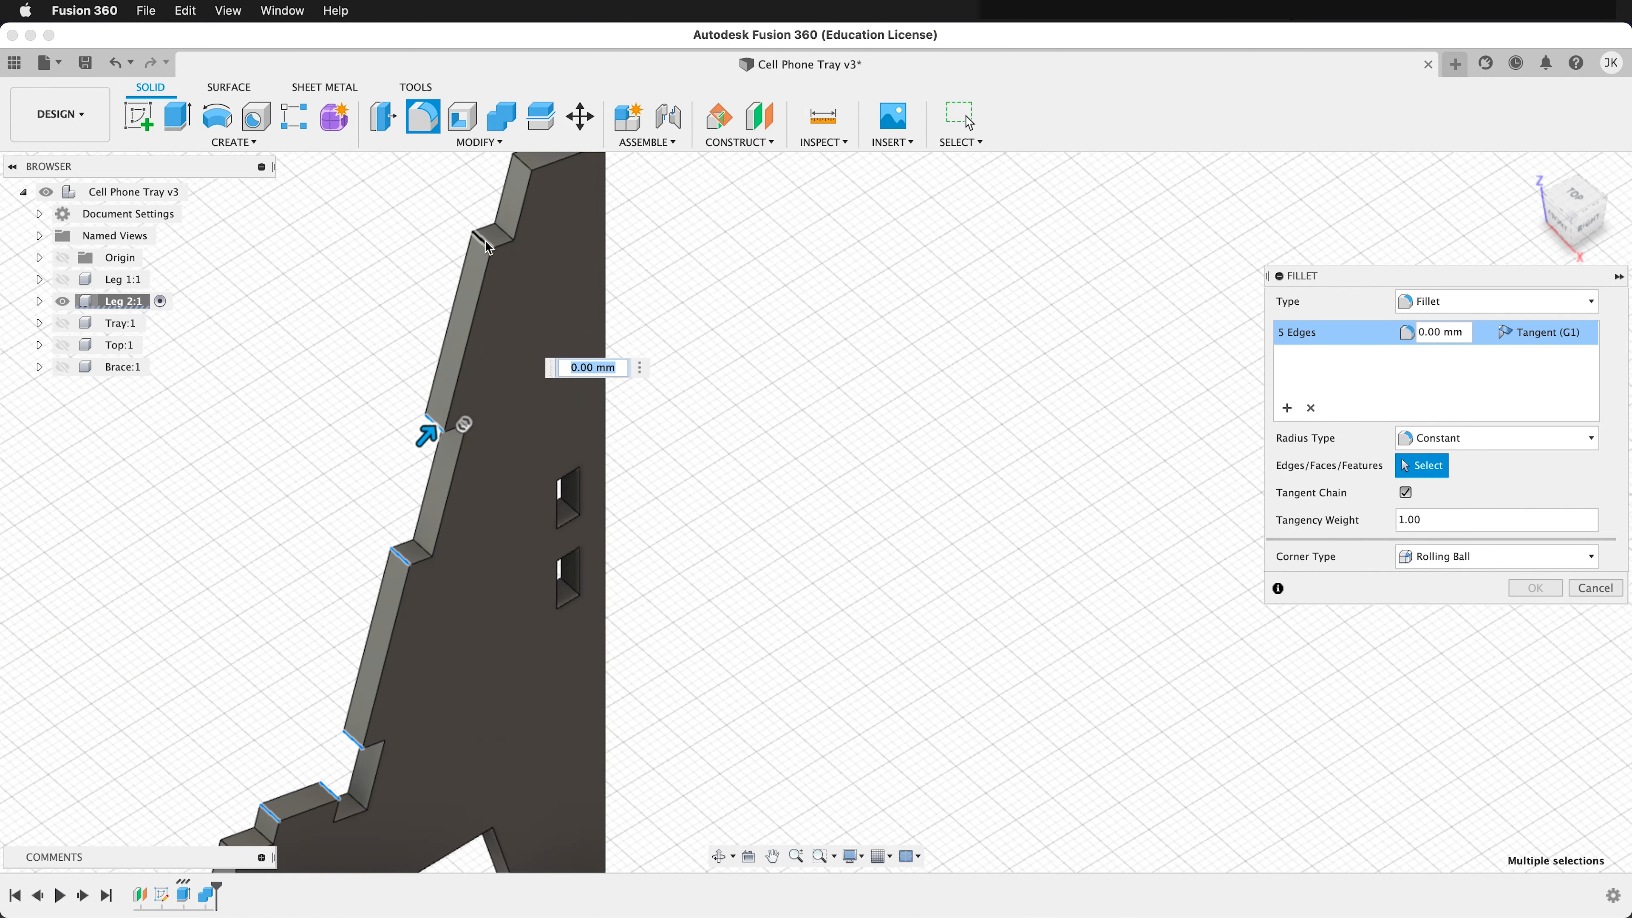
pyautogui.click(482, 240)
pyautogui.click(532, 164)
pyautogui.scroll(-5, 517, 383)
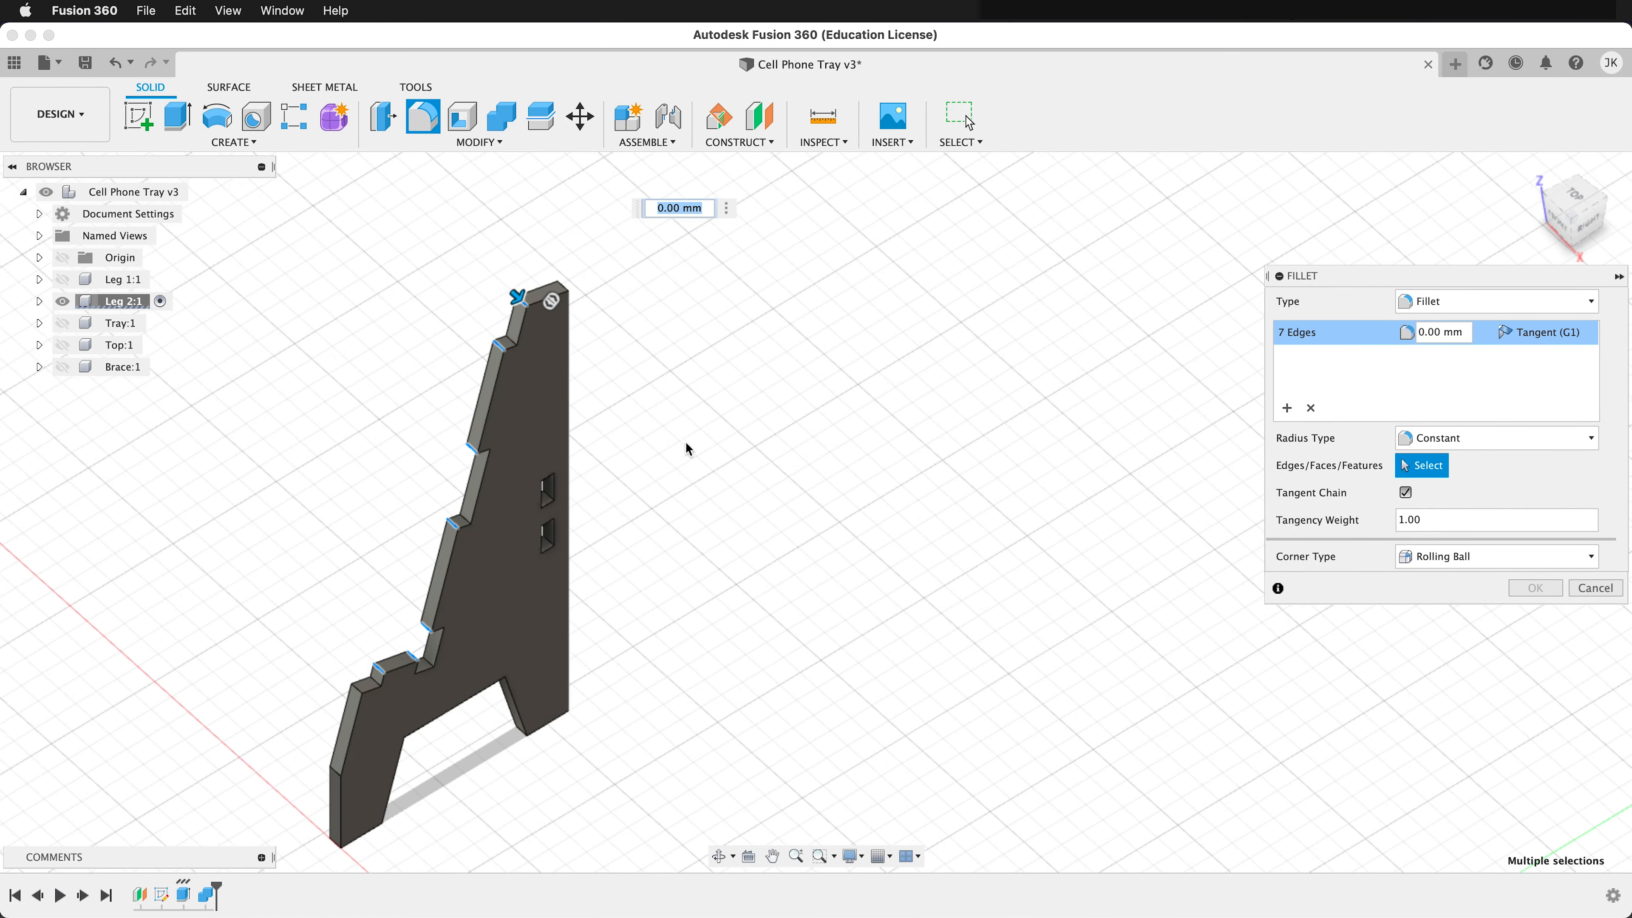
pyautogui.click(566, 291)
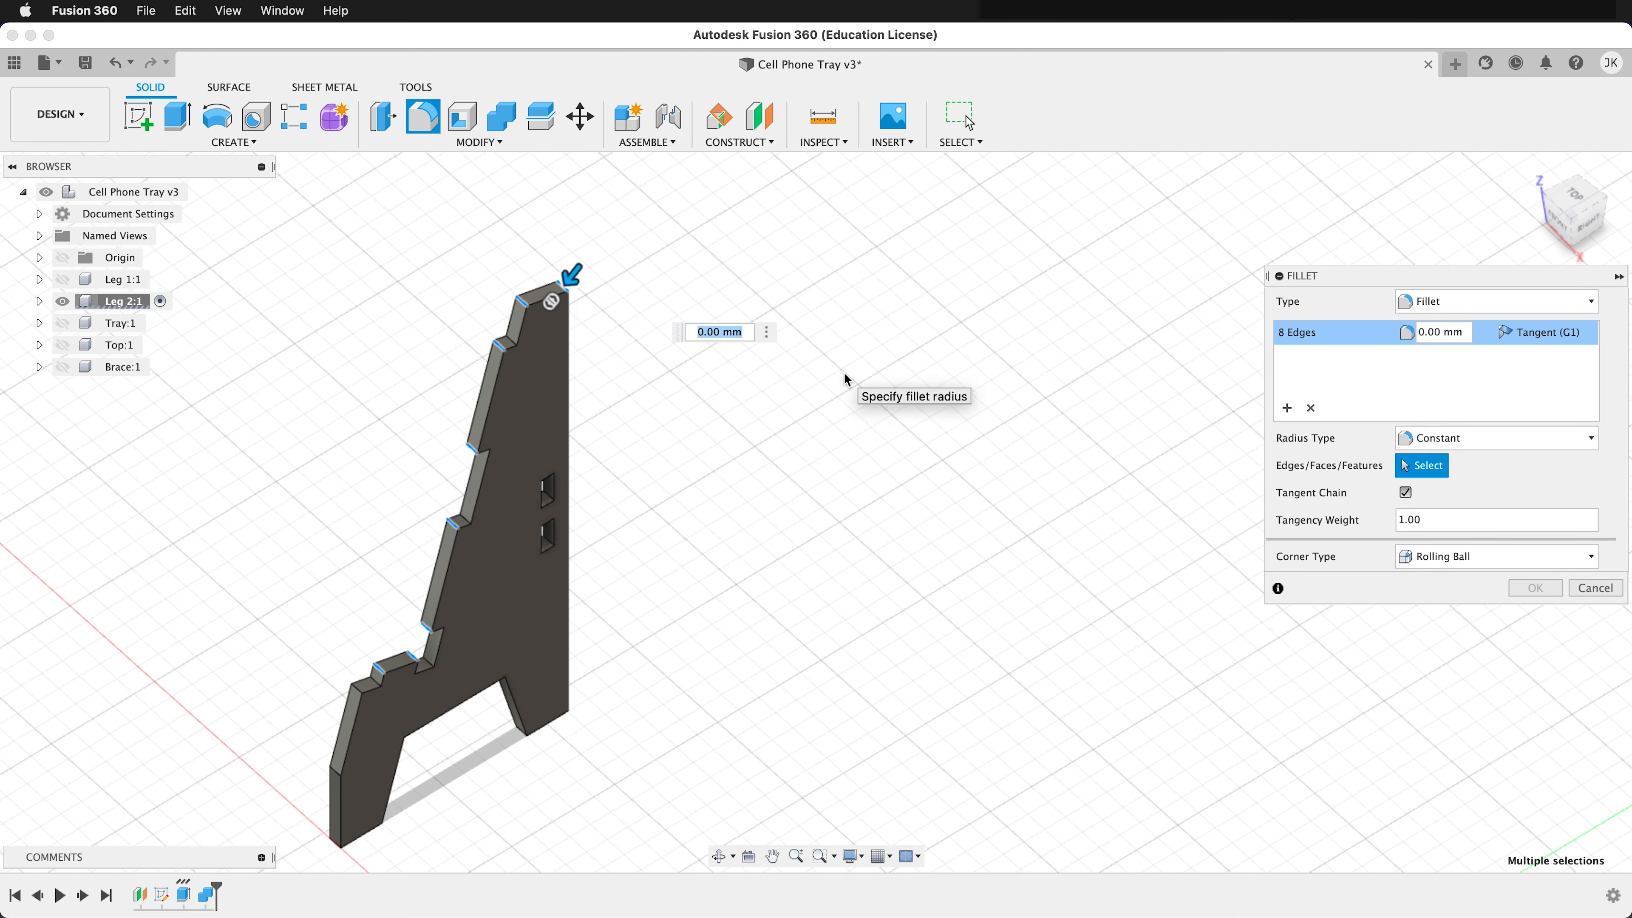
pyautogui.write('.1')
pyautogui.press('Return')
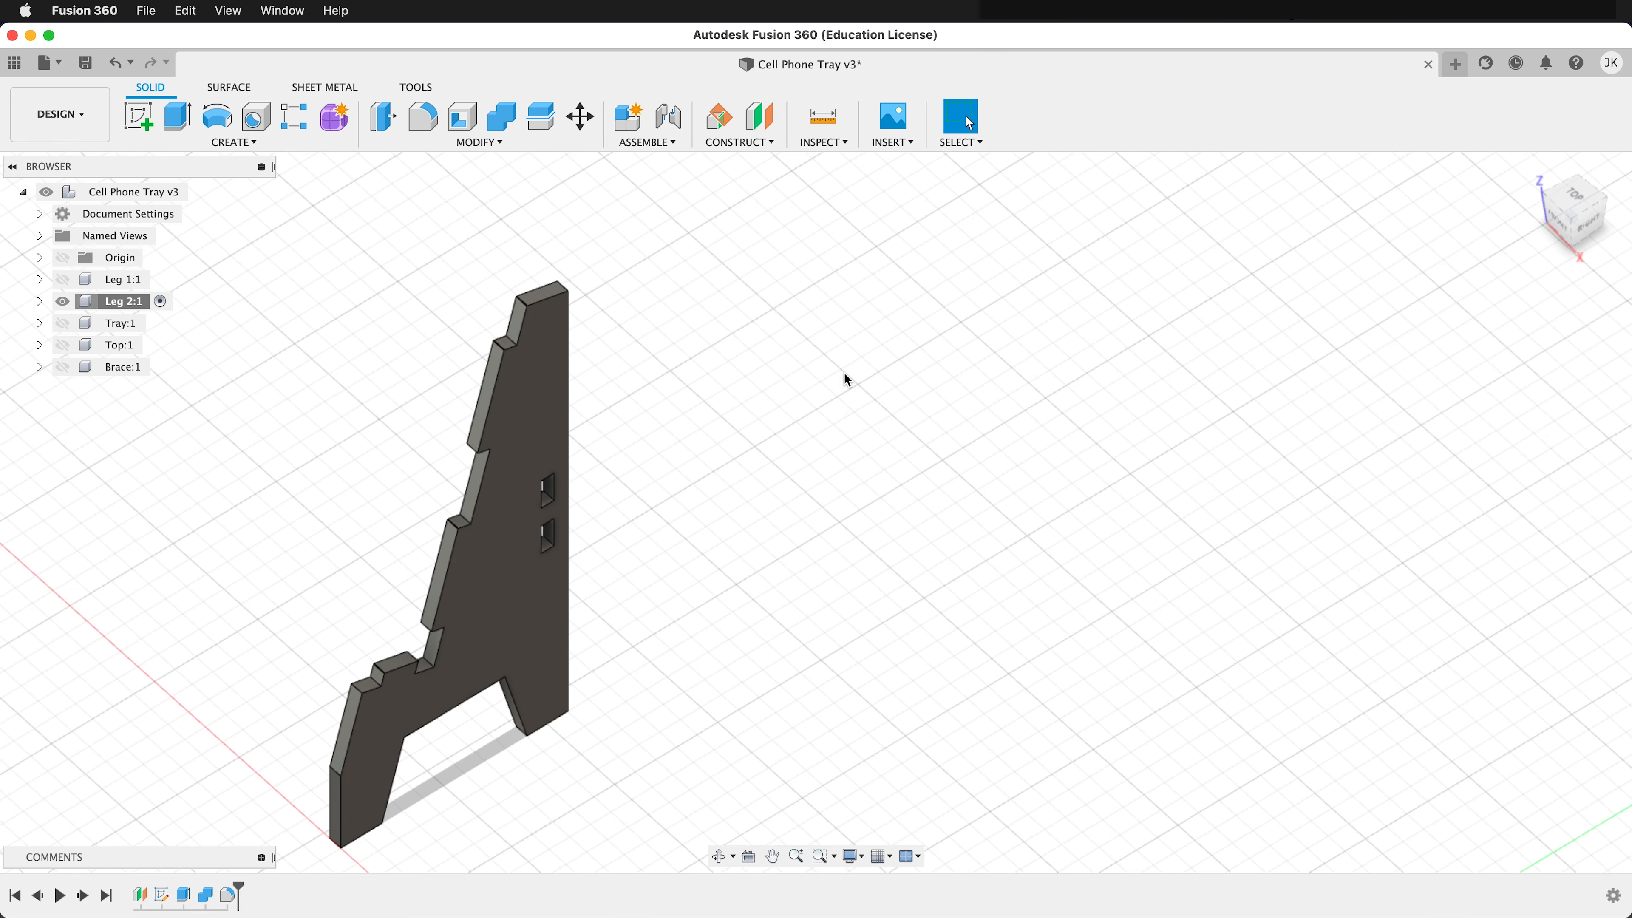
# Edit Leg 2's 0.1 mm fillet feature to include the front shoulder edge below the small tab
pyautogui.scroll(5, 412, 703)
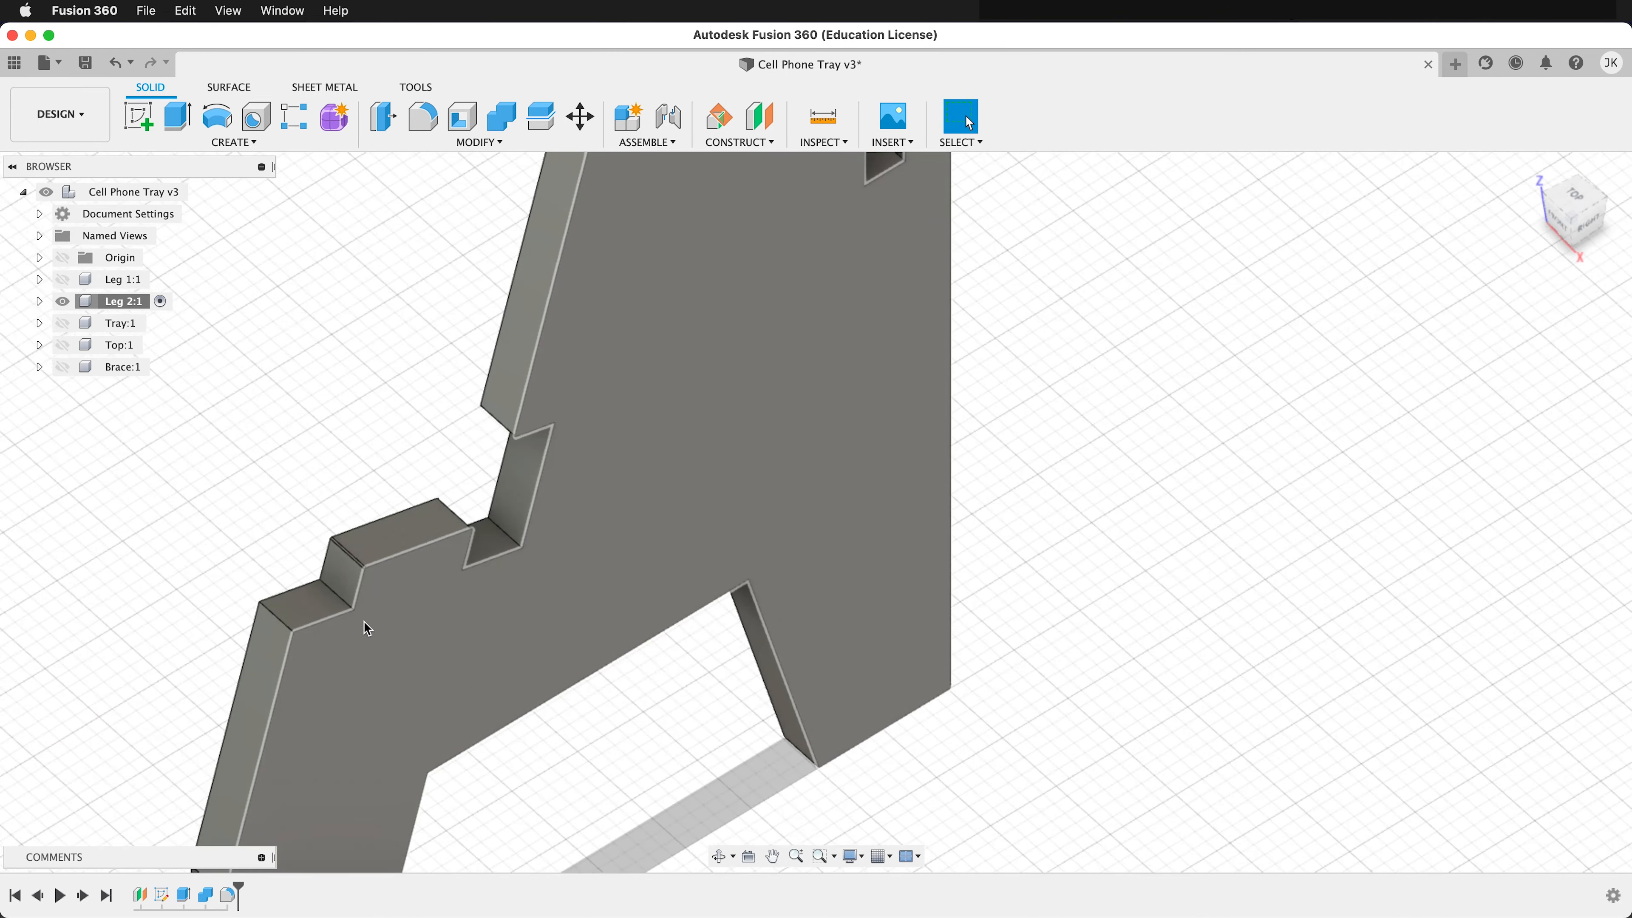
pyautogui.scroll(3, 373, 627)
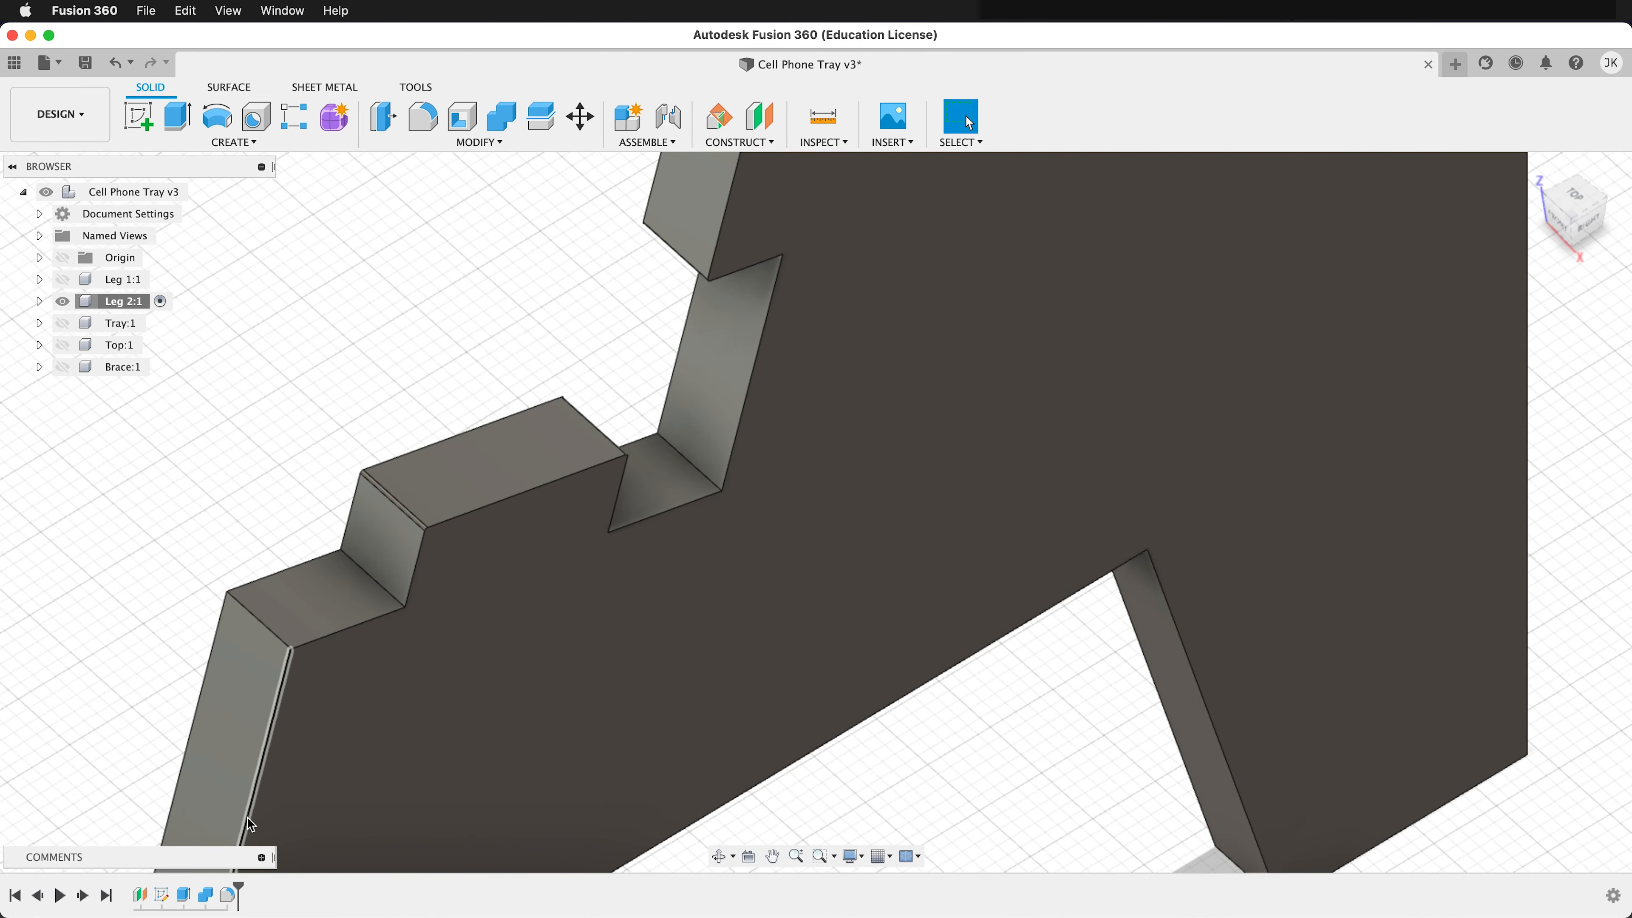
pyautogui.rightClick(231, 895)
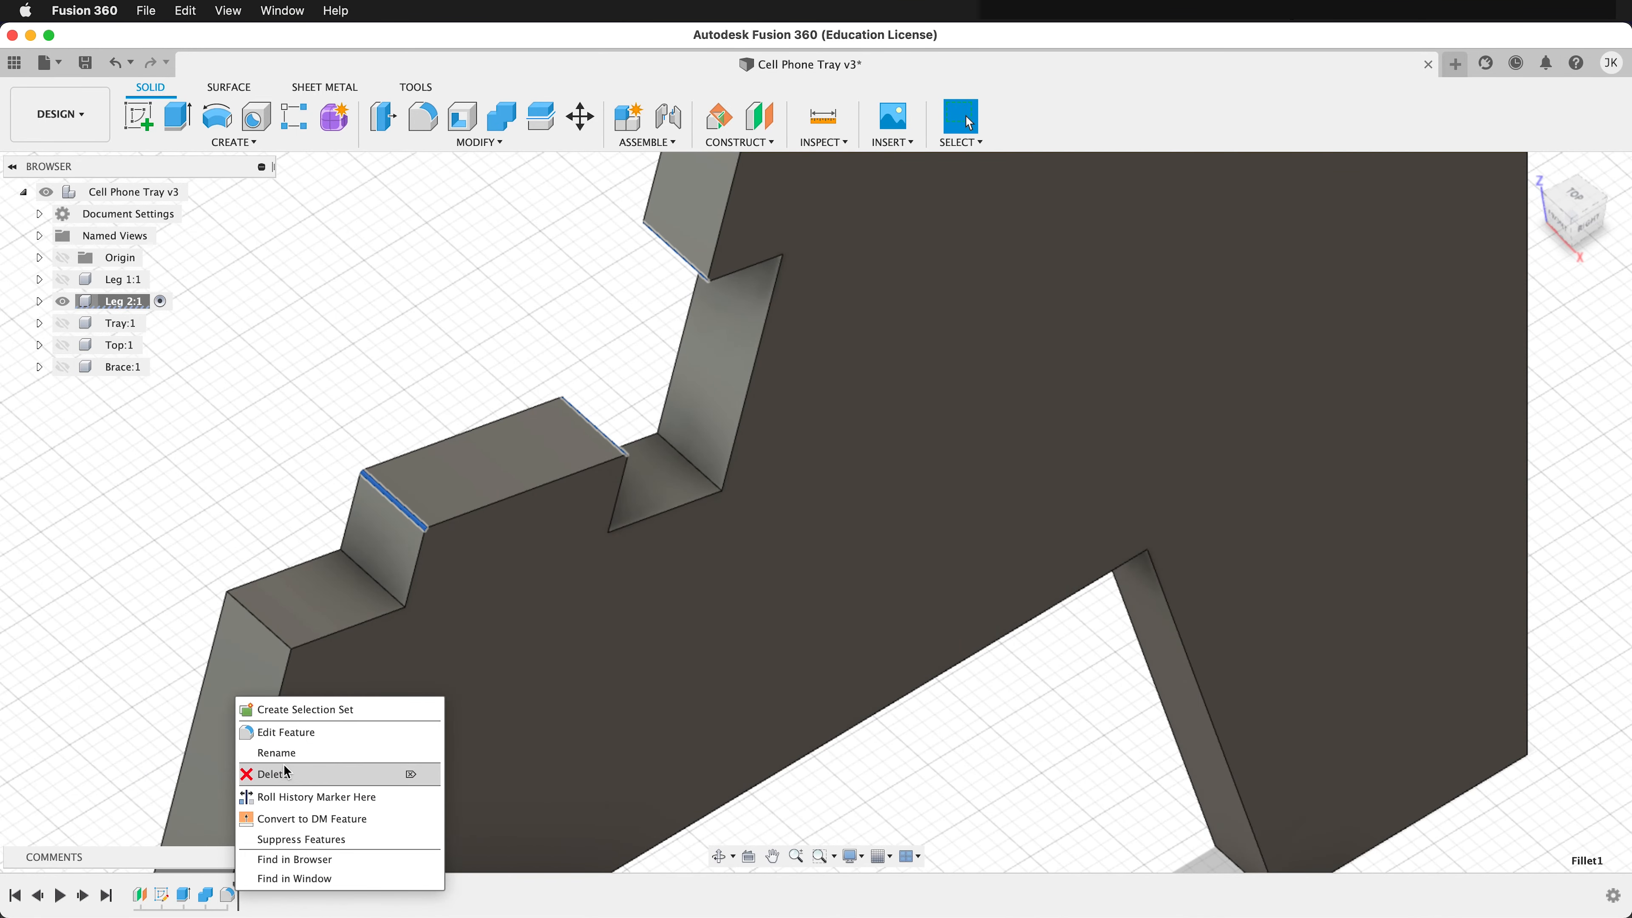
pyautogui.click(293, 738)
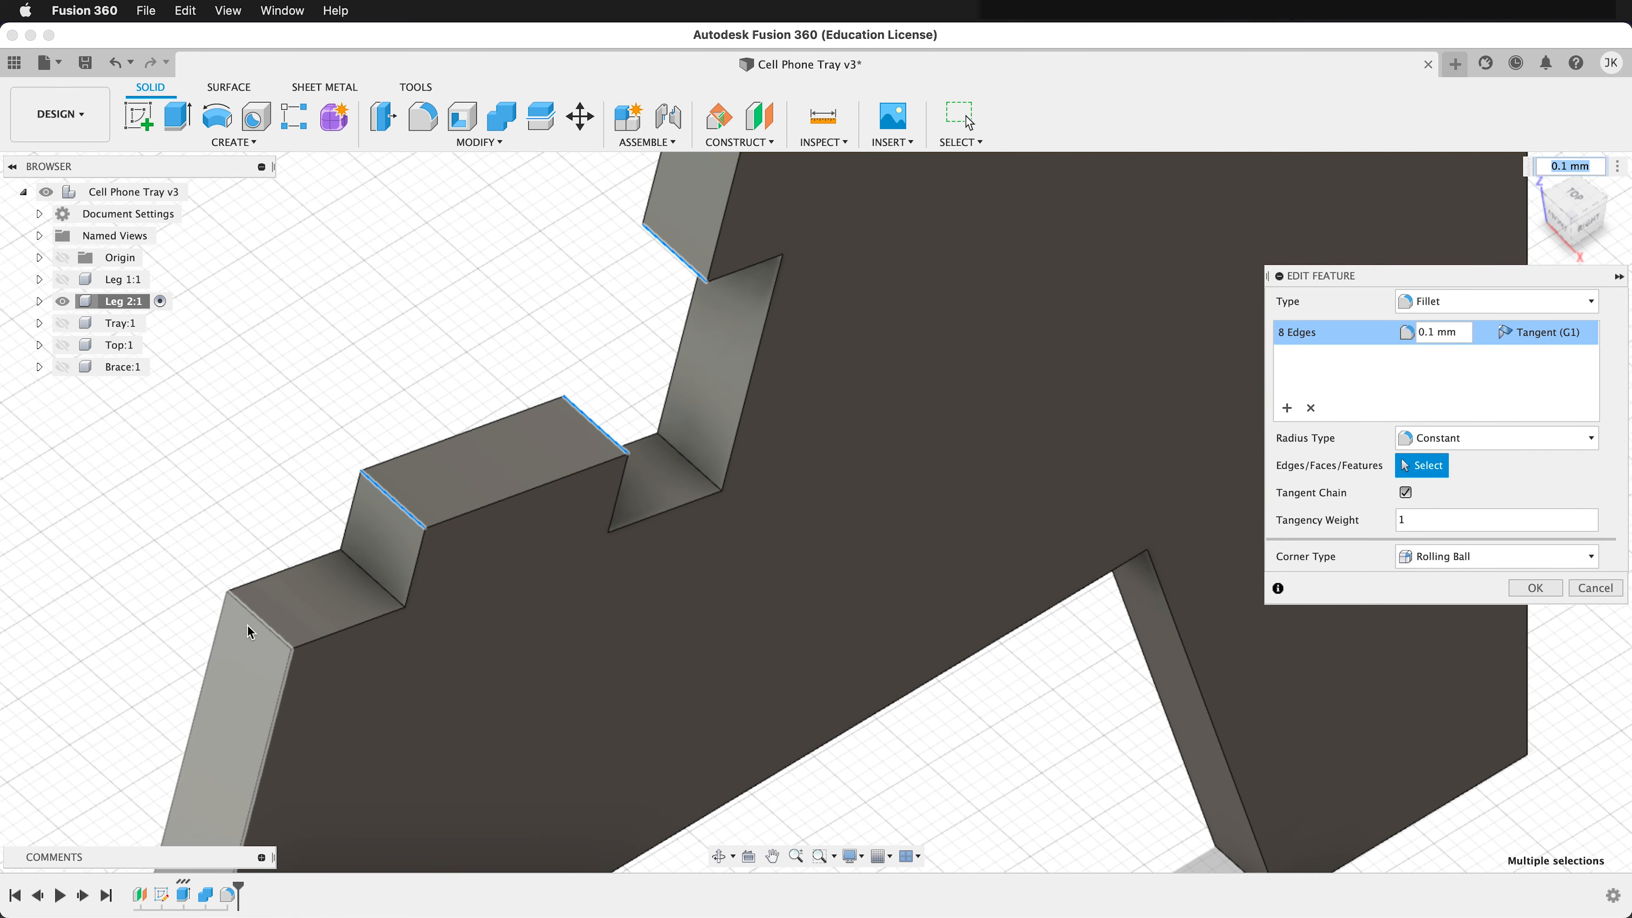
pyautogui.click(254, 616)
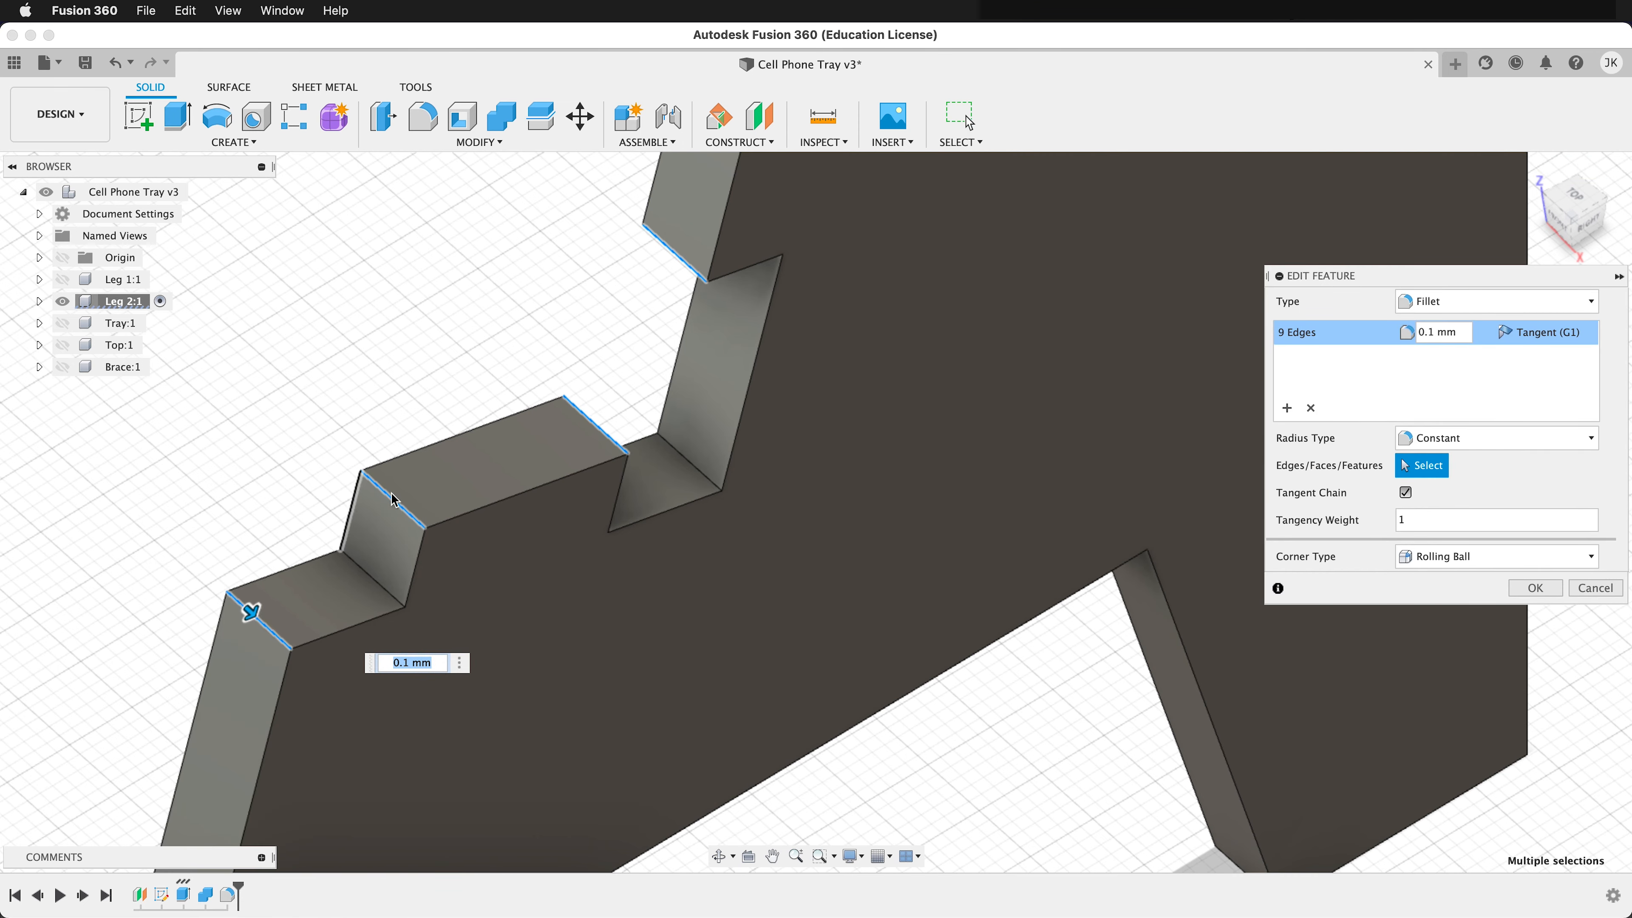
pyautogui.click(1535, 588)
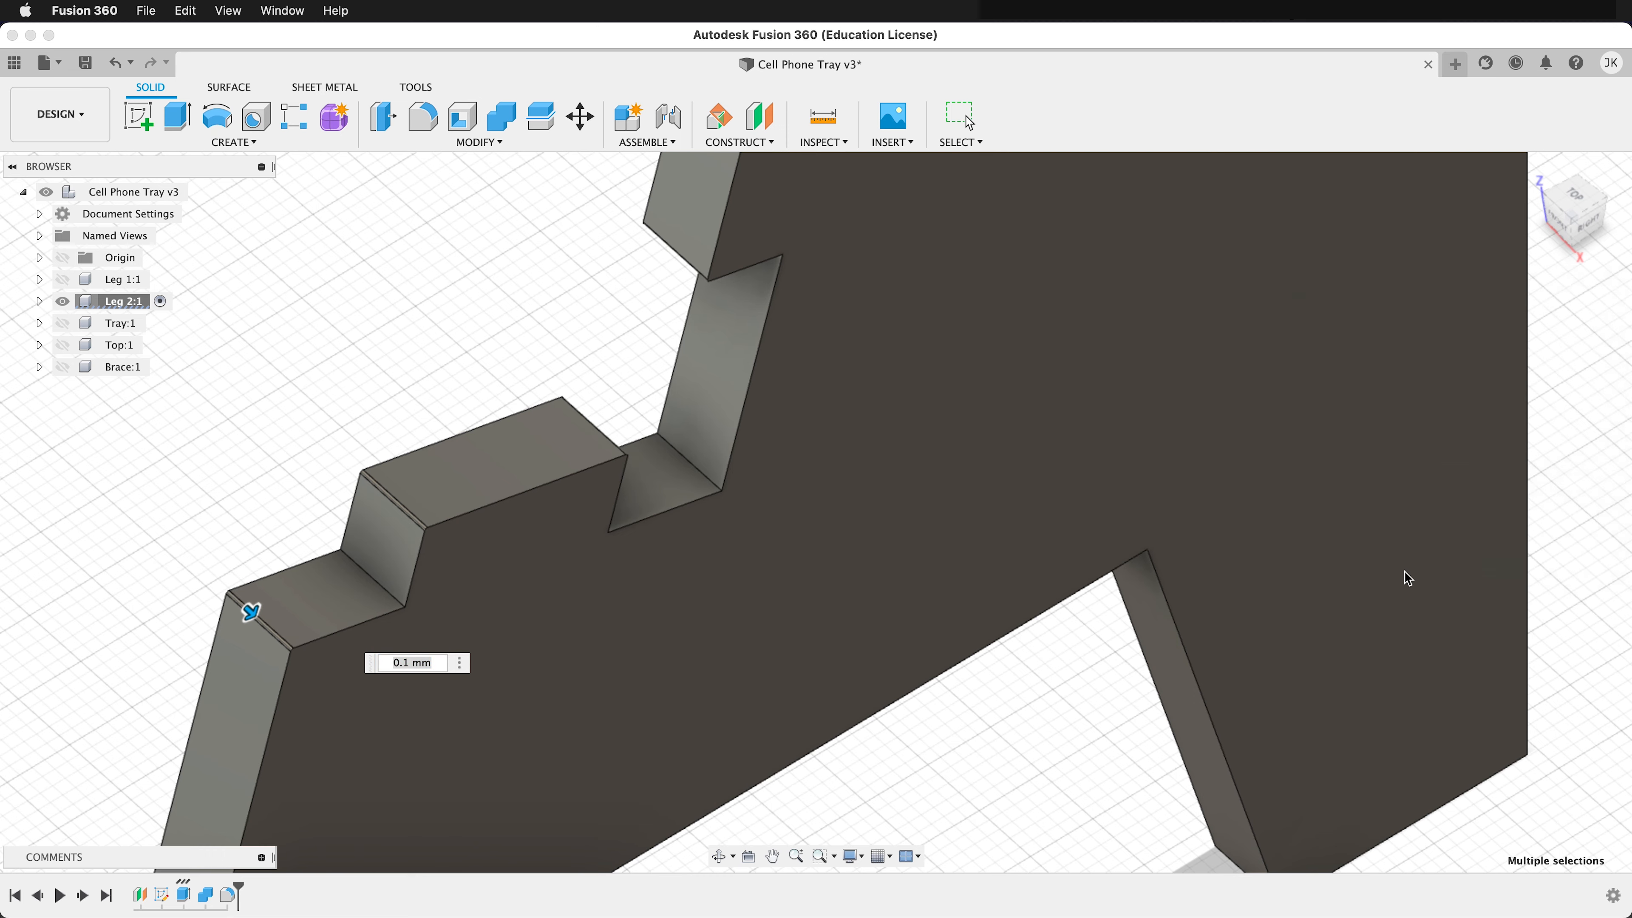
# Fillet eight edges on Leg 2 with a 3 mm radius, covering the front bend, the arch's upper corners and the foot corners
pyautogui.scroll(-2, 1086, 463)
pyautogui.scroll(-3, 1086, 463)
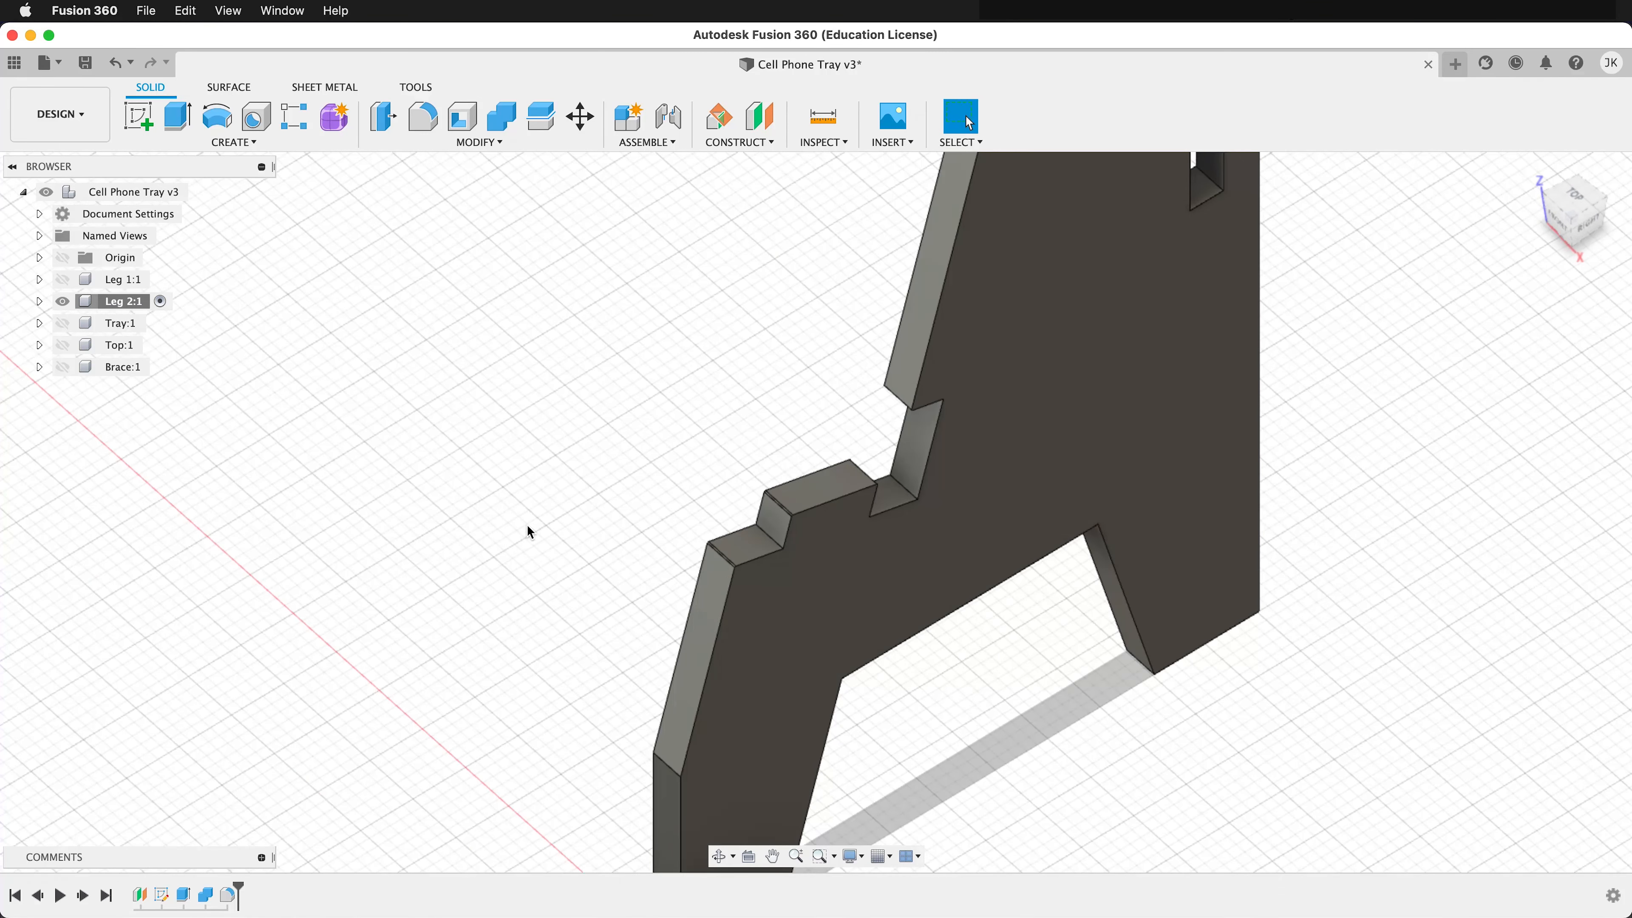
pyautogui.click(429, 133)
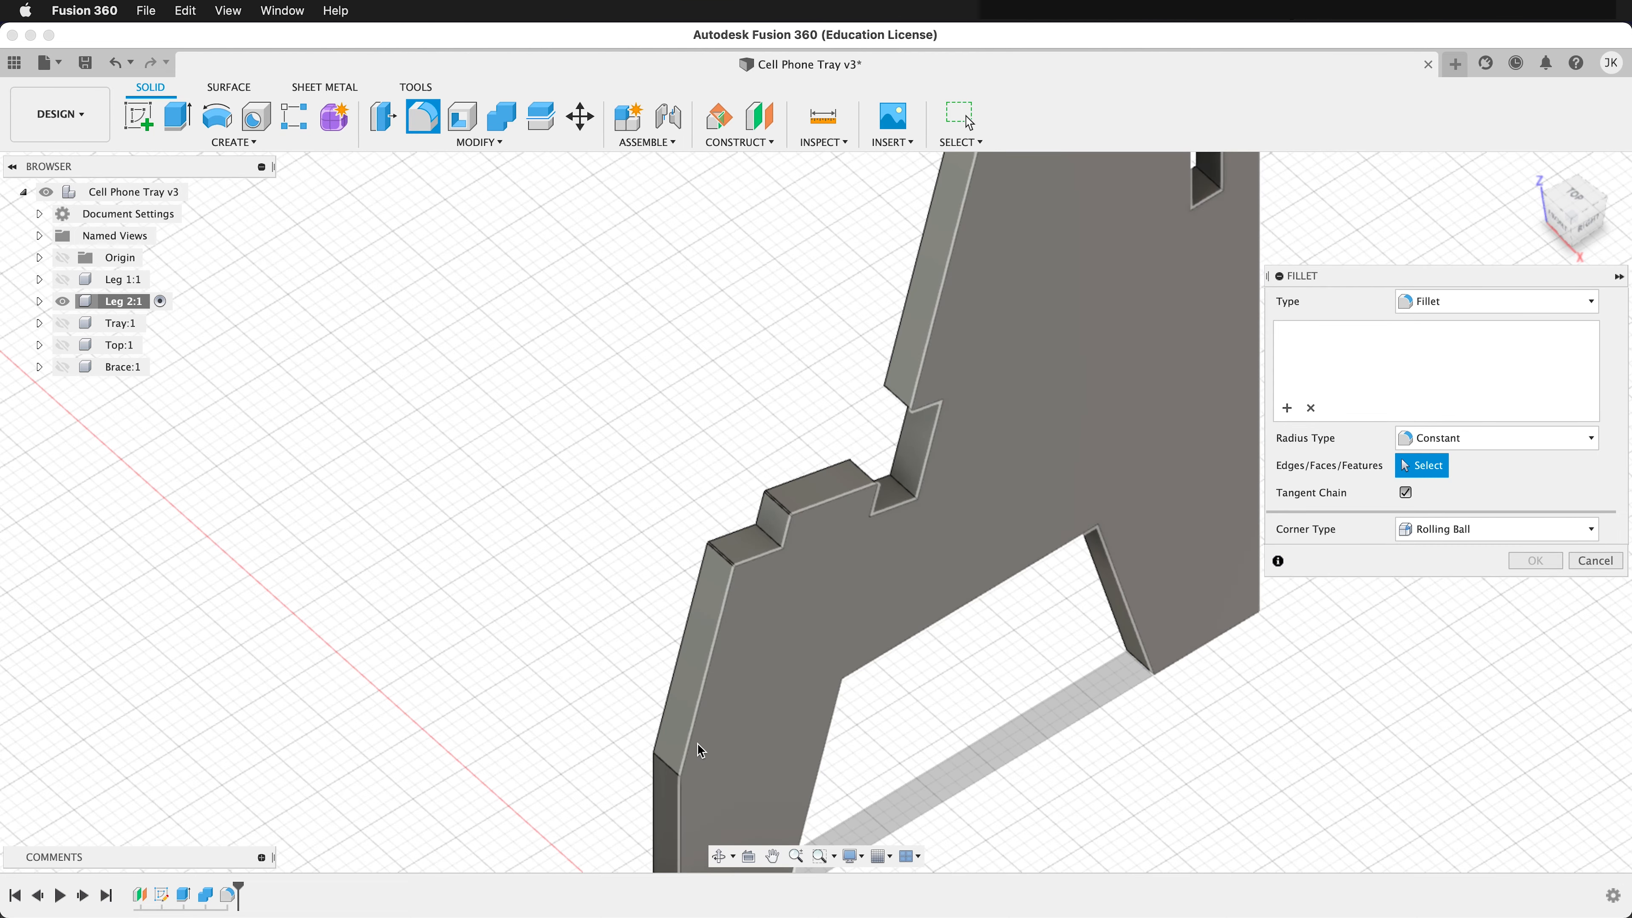
pyautogui.click(670, 763)
pyautogui.moveTo(764, 681); pyautogui.dragTo(839, 467, button='middle')
pyautogui.click(740, 737)
pyautogui.keyDown('shift'); pyautogui.moveTo(922, 668); pyautogui.dragTo(1166, 328, button='middle'); pyautogui.keyUp('shift')
pyautogui.click(874, 684)
pyautogui.click(1167, 326)
pyautogui.click(1210, 539)
pyautogui.scroll(-5, 1079, 557)
pyautogui.moveTo(1079, 557); pyautogui.dragTo(1018, 517, button='middle')
pyautogui.click(1094, 606)
pyautogui.click(1092, 607)
pyautogui.keyDown('shift'); pyautogui.moveTo(1097, 619); pyautogui.dragTo(973, 610, button='middle'); pyautogui.keyUp('shift')
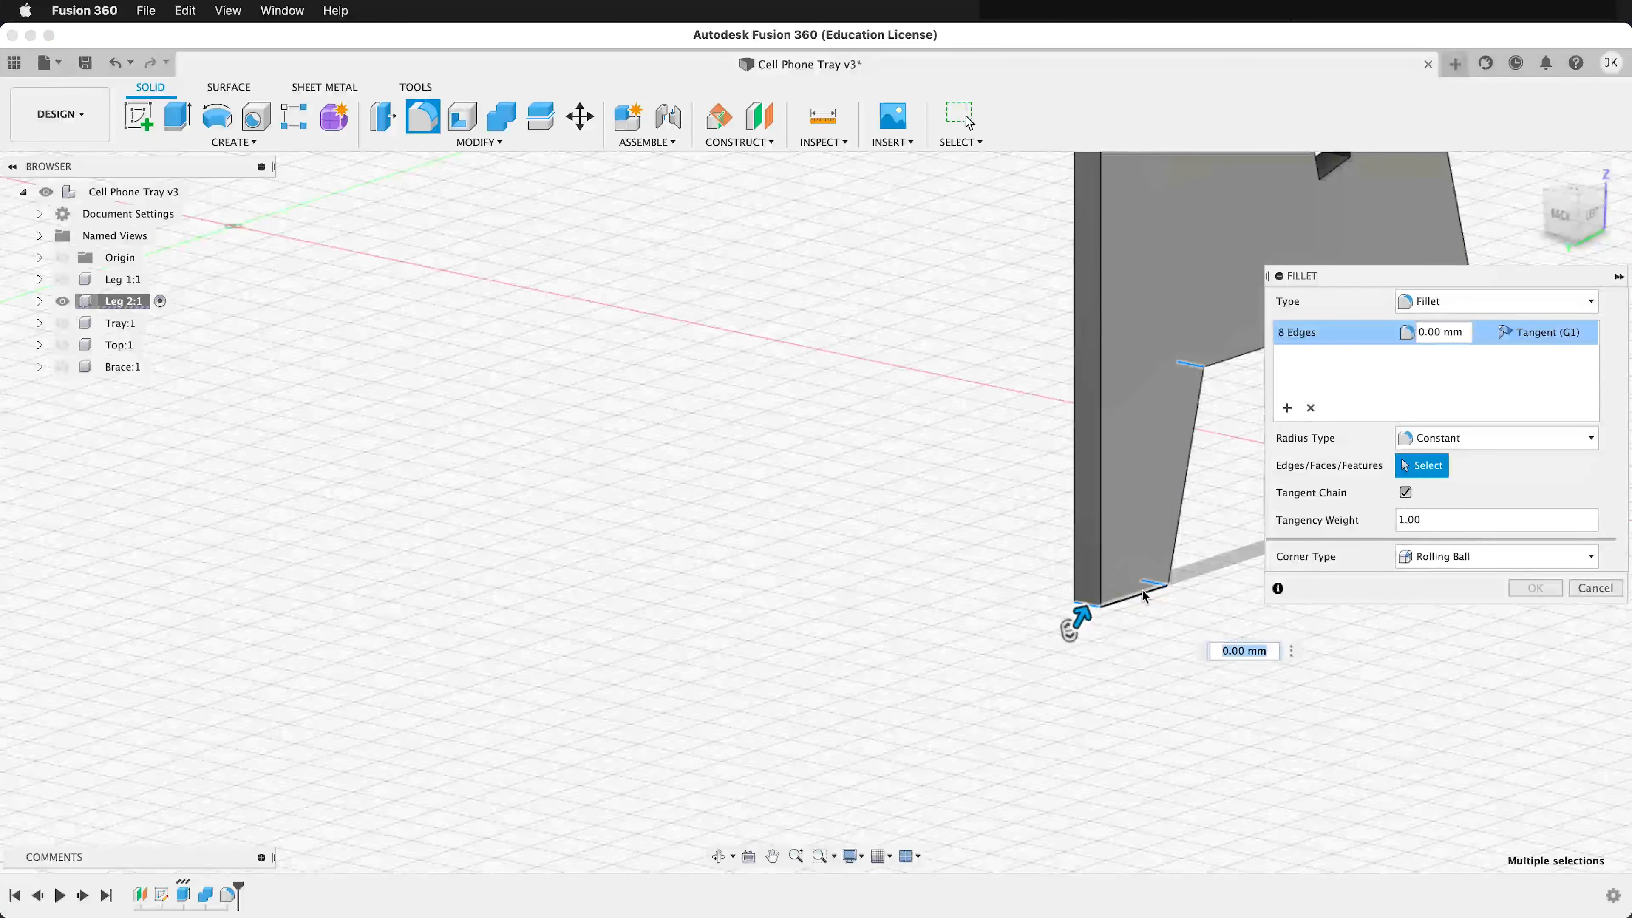
pyautogui.write('3')
pyautogui.press('Return')
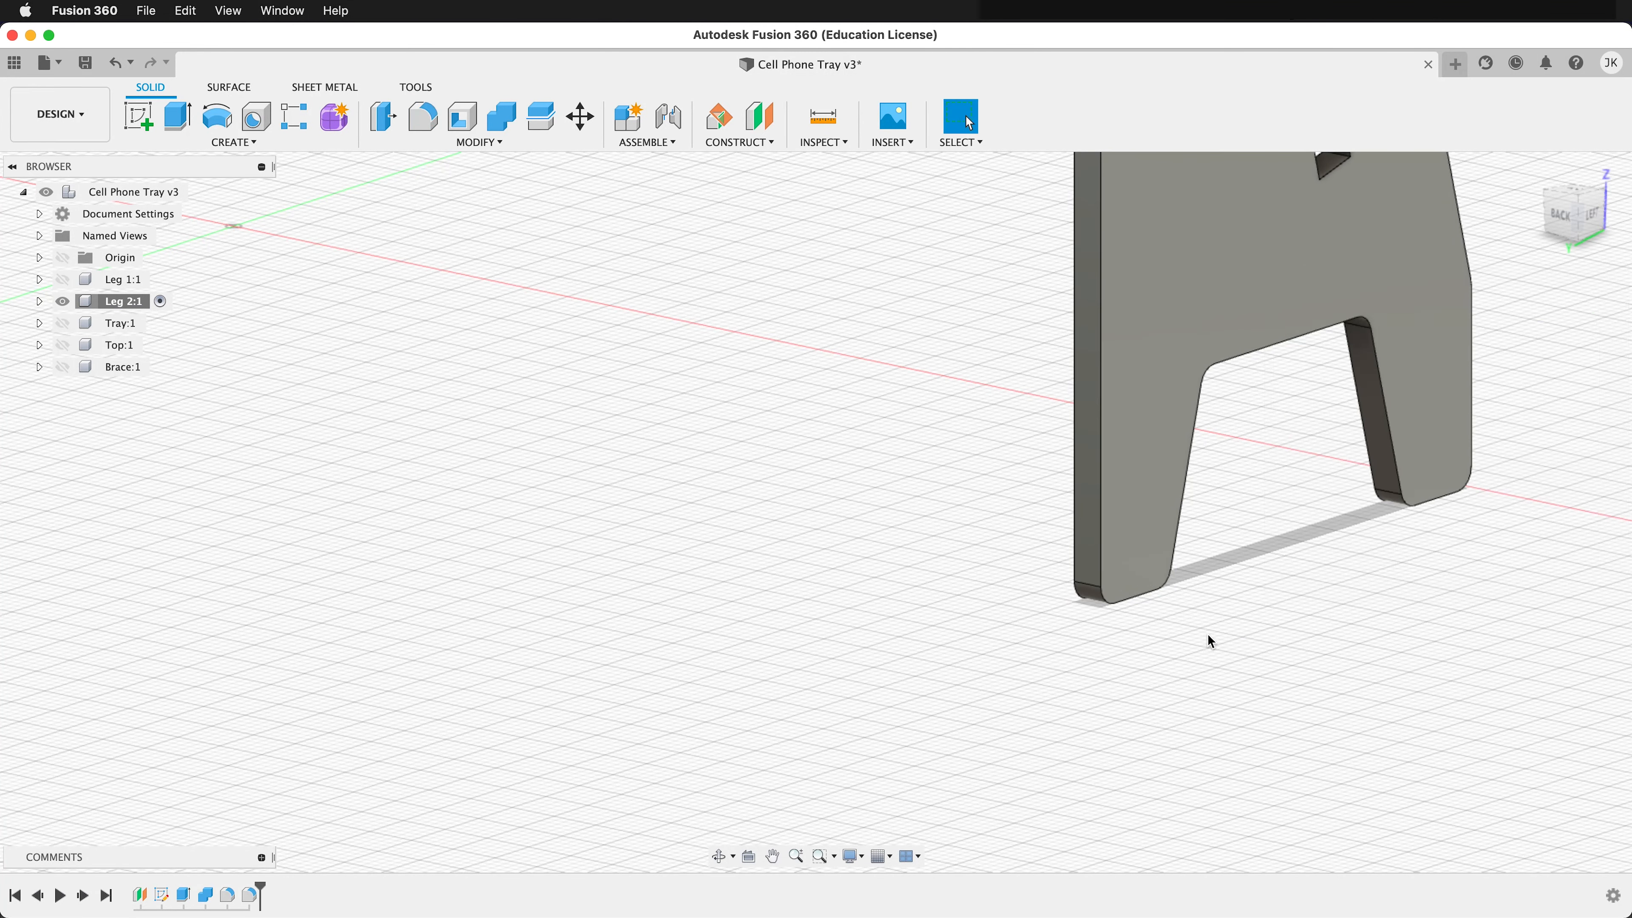
# Activate the Tray component and isolate it from the other parts
pyautogui.click(142, 325)
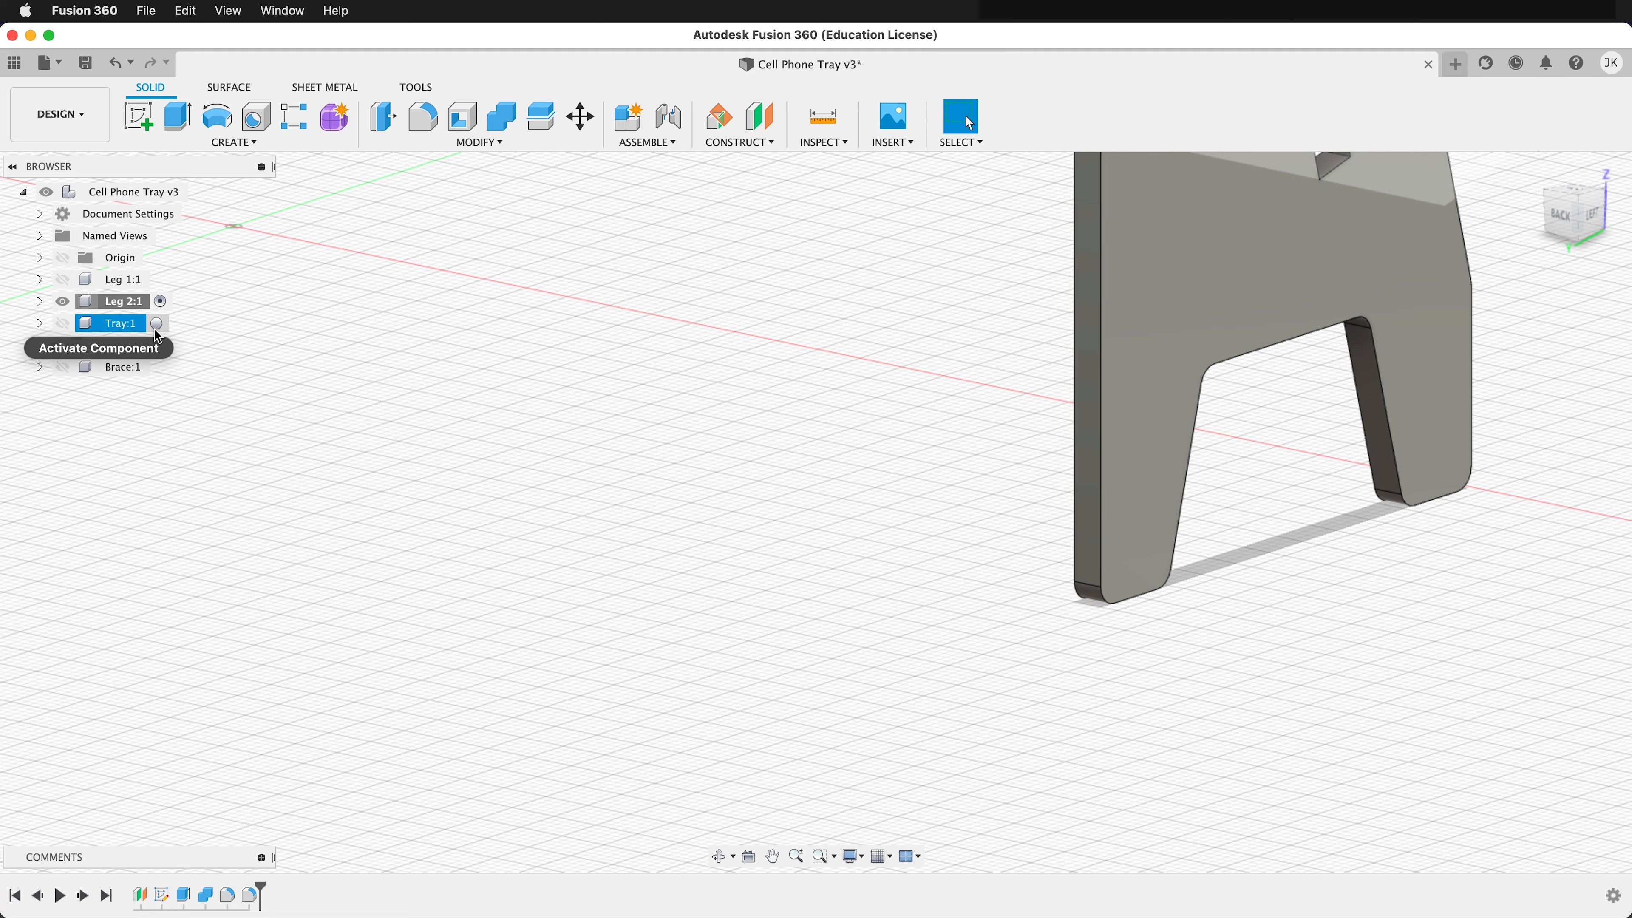
pyautogui.click(157, 324)
pyautogui.rightClick(131, 328)
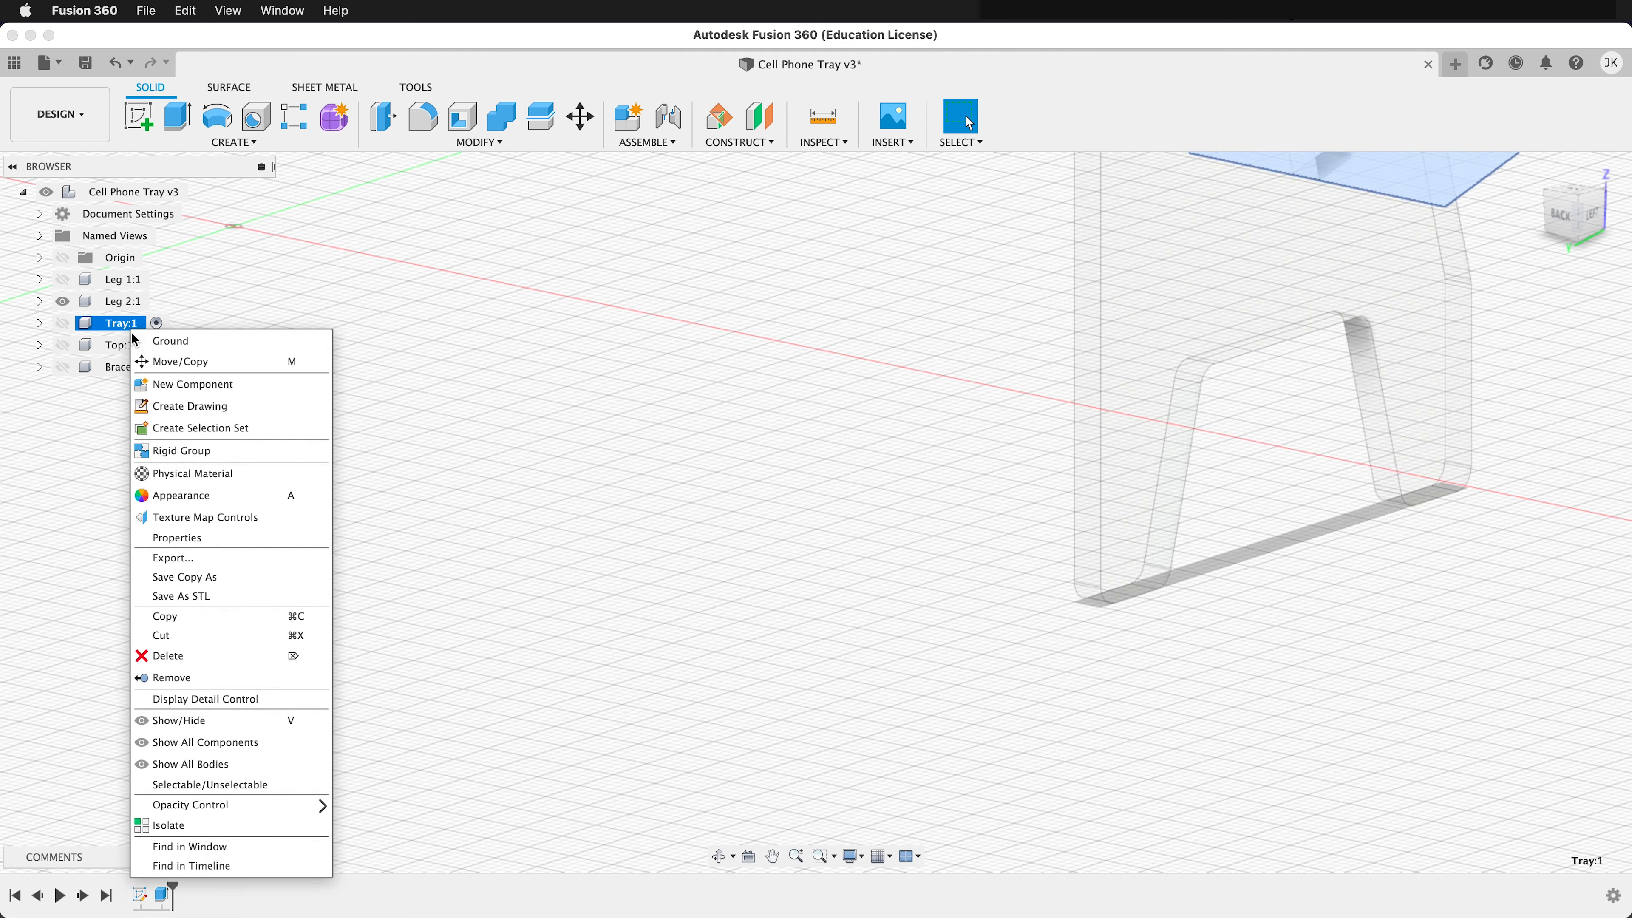
pyautogui.click(167, 825)
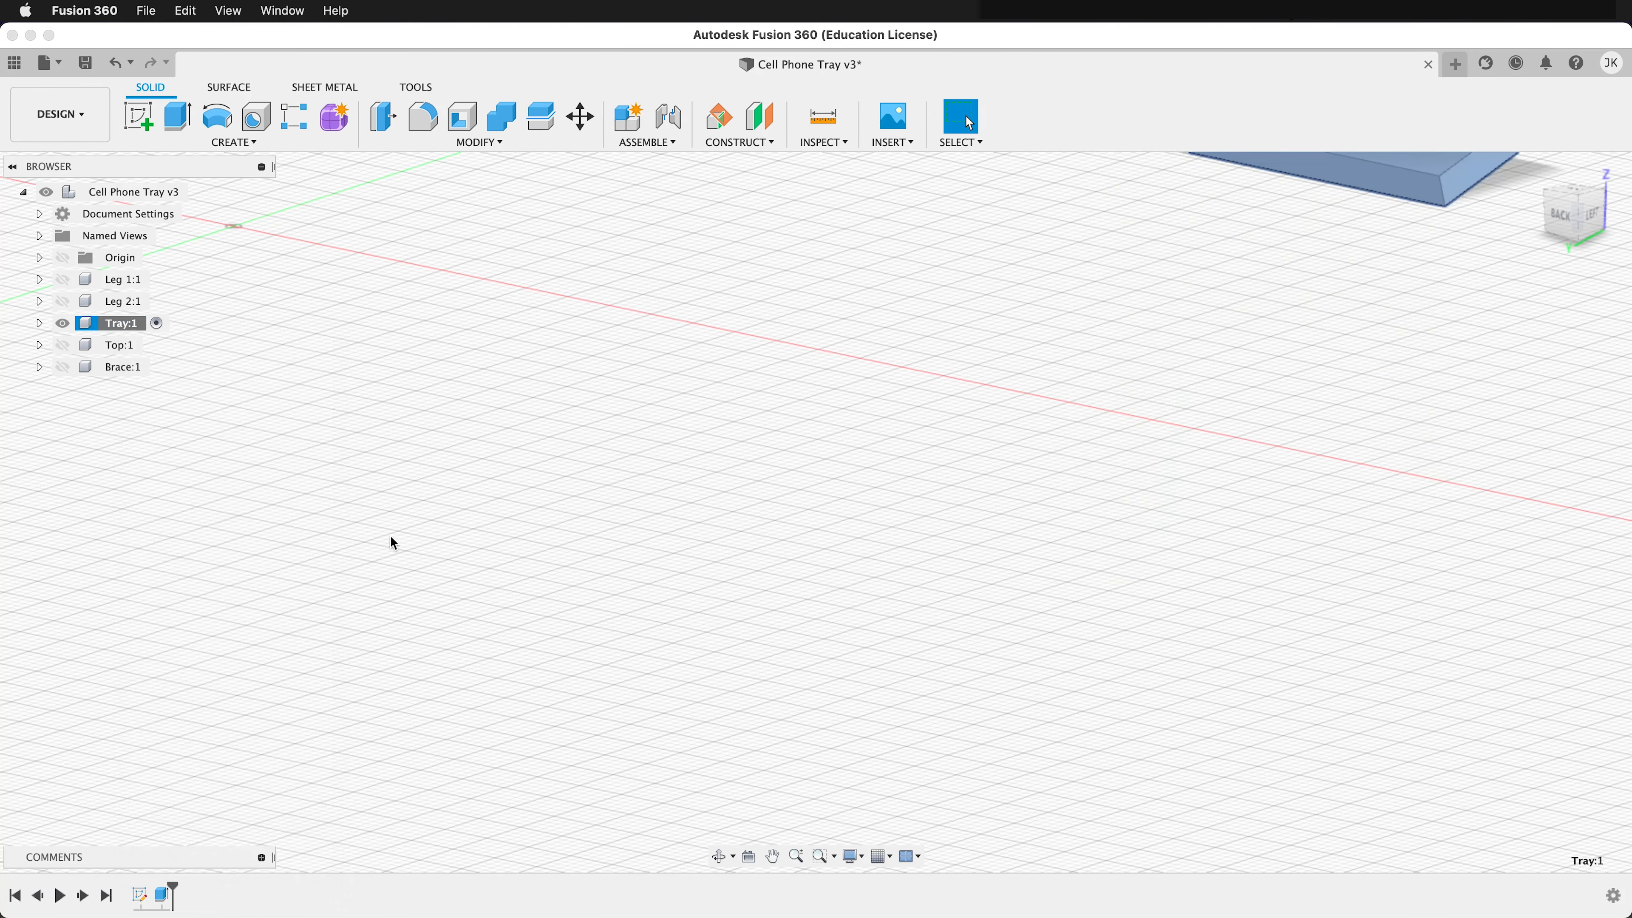
# Fillet the two rear vertical corner edges of the Tray with a 0.1 mm radius
pyautogui.keyDown('shift'); pyautogui.moveTo(614, 587); pyautogui.dragTo(536, 532, button='middle'); pyautogui.keyUp('shift')
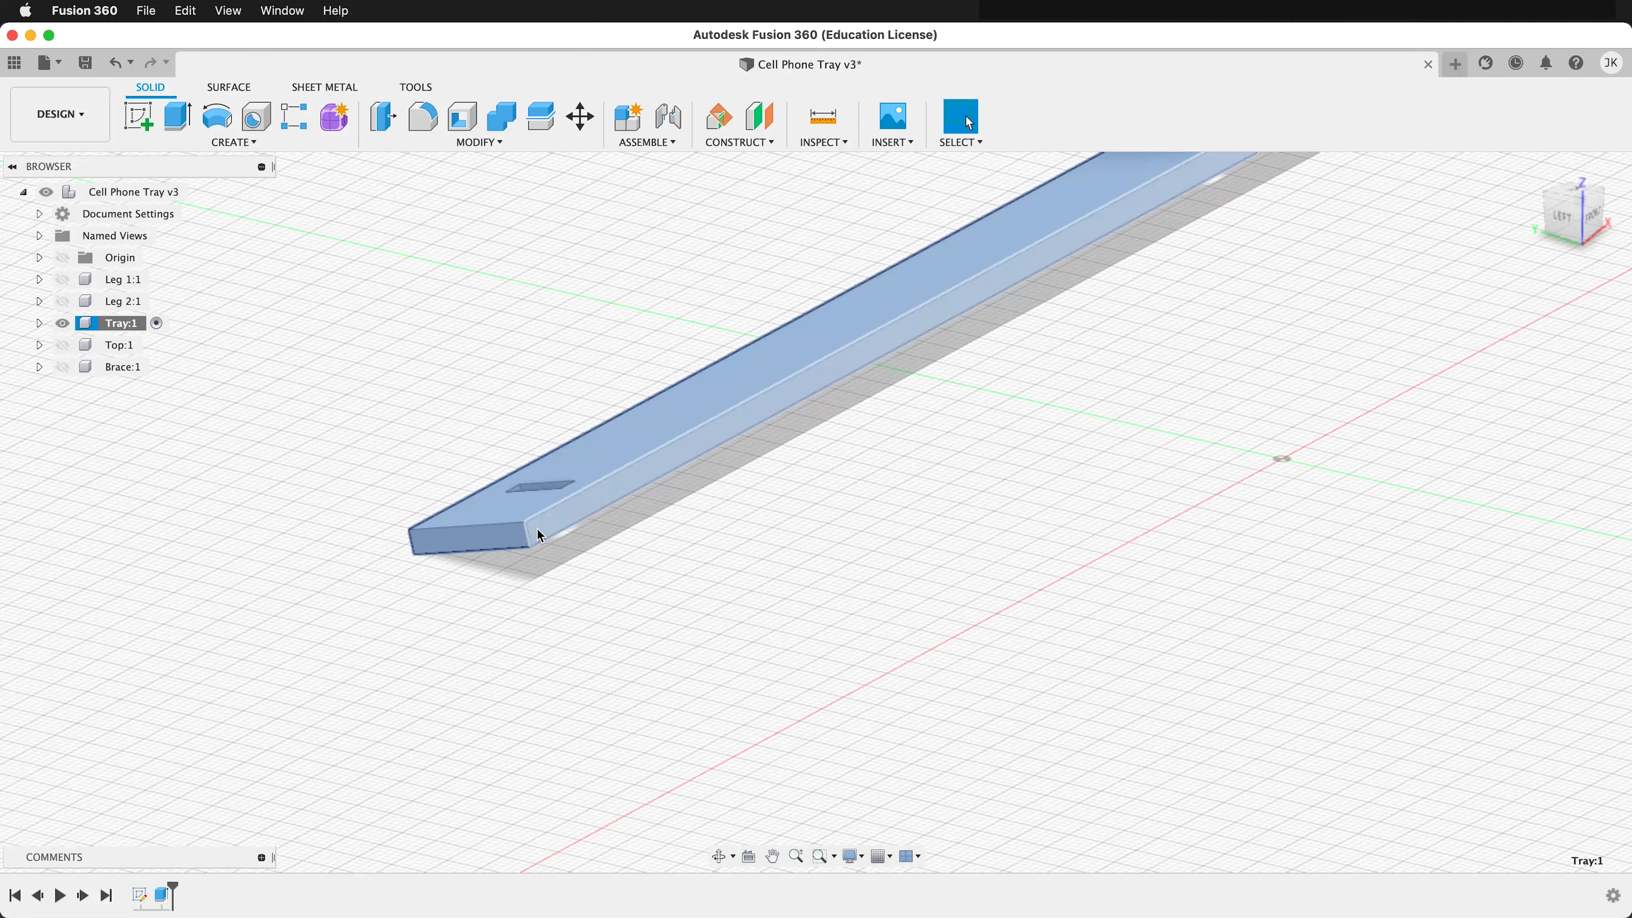
pyautogui.click(414, 548)
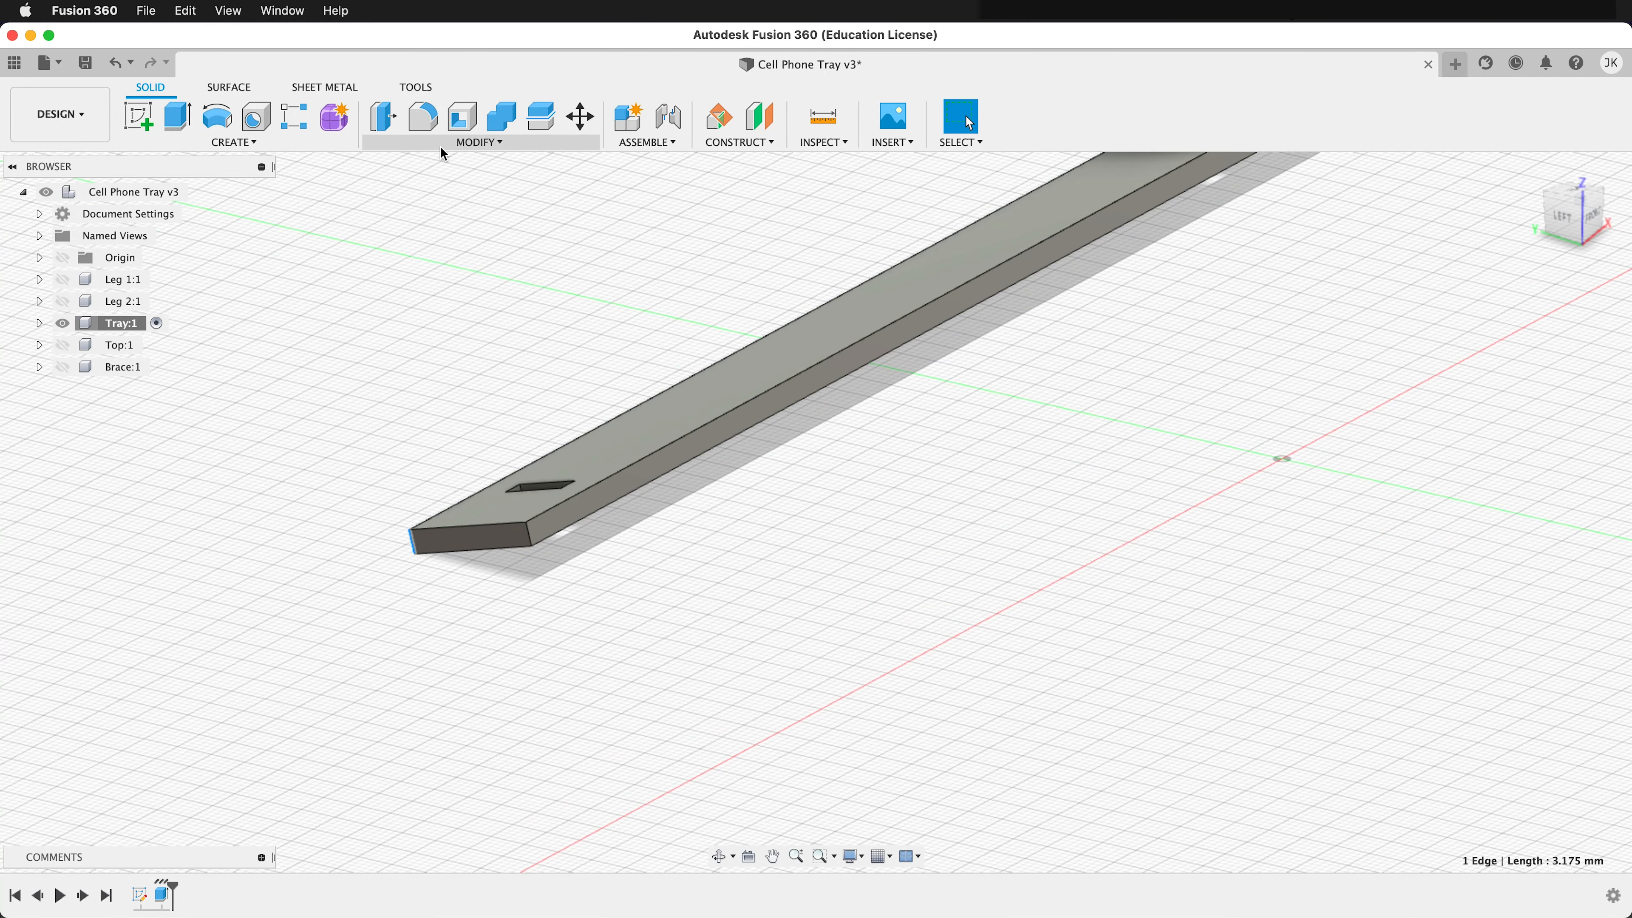
pyautogui.click(423, 117)
pyautogui.keyDown('shift'); pyautogui.moveTo(990, 299); pyautogui.dragTo(889, 395, button='middle'); pyautogui.keyUp('shift')
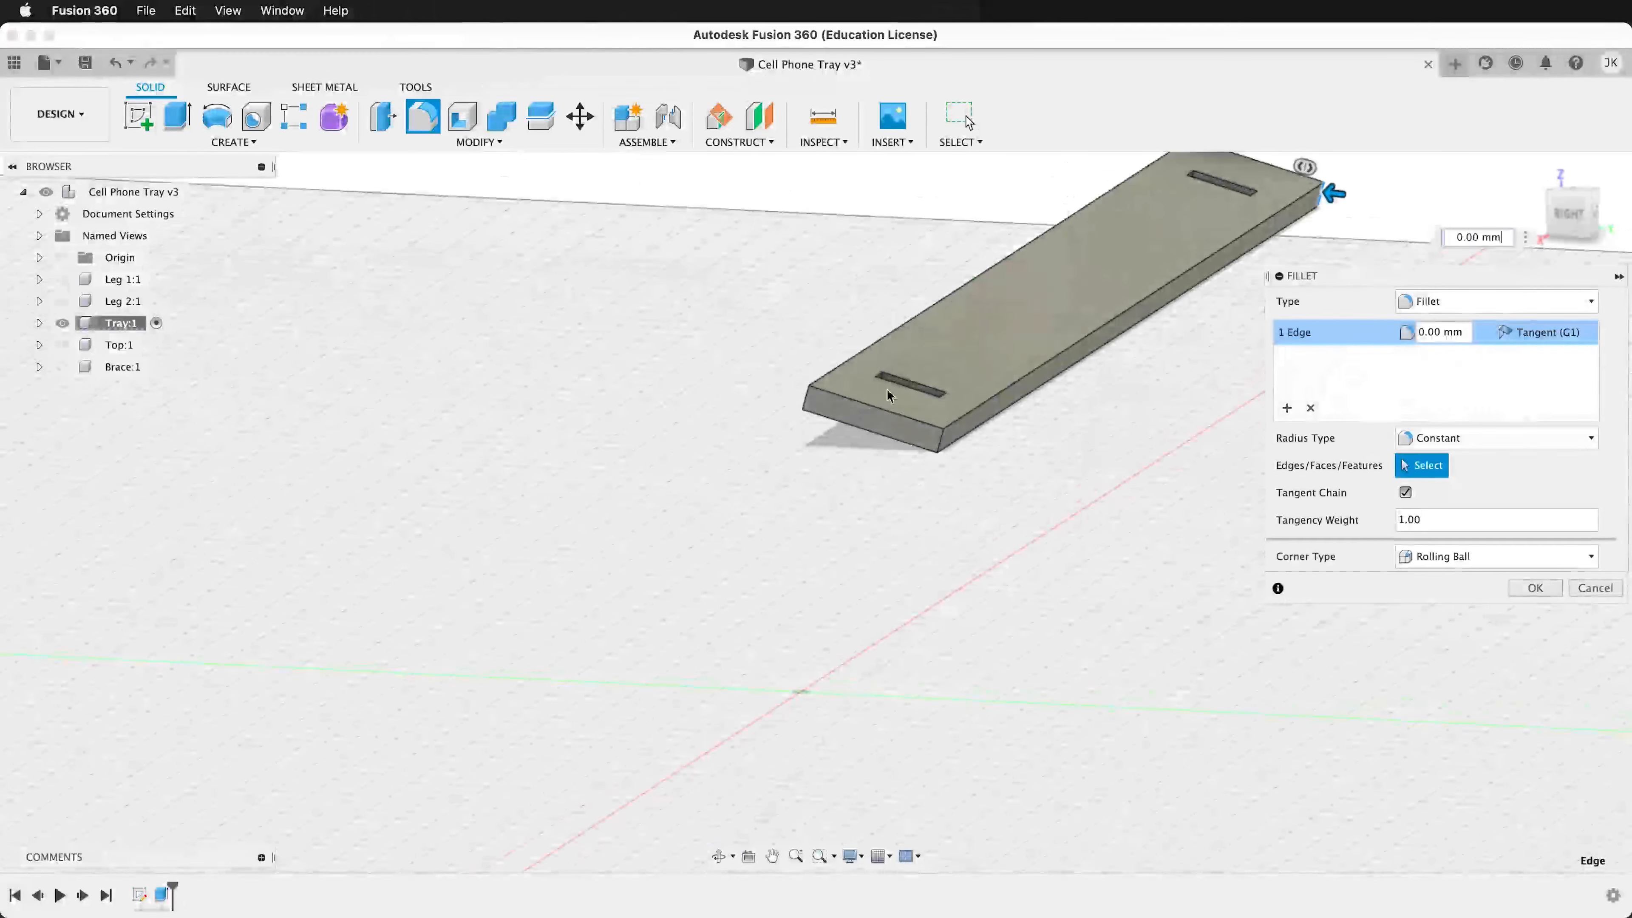
pyautogui.click(938, 436)
pyautogui.write('1')
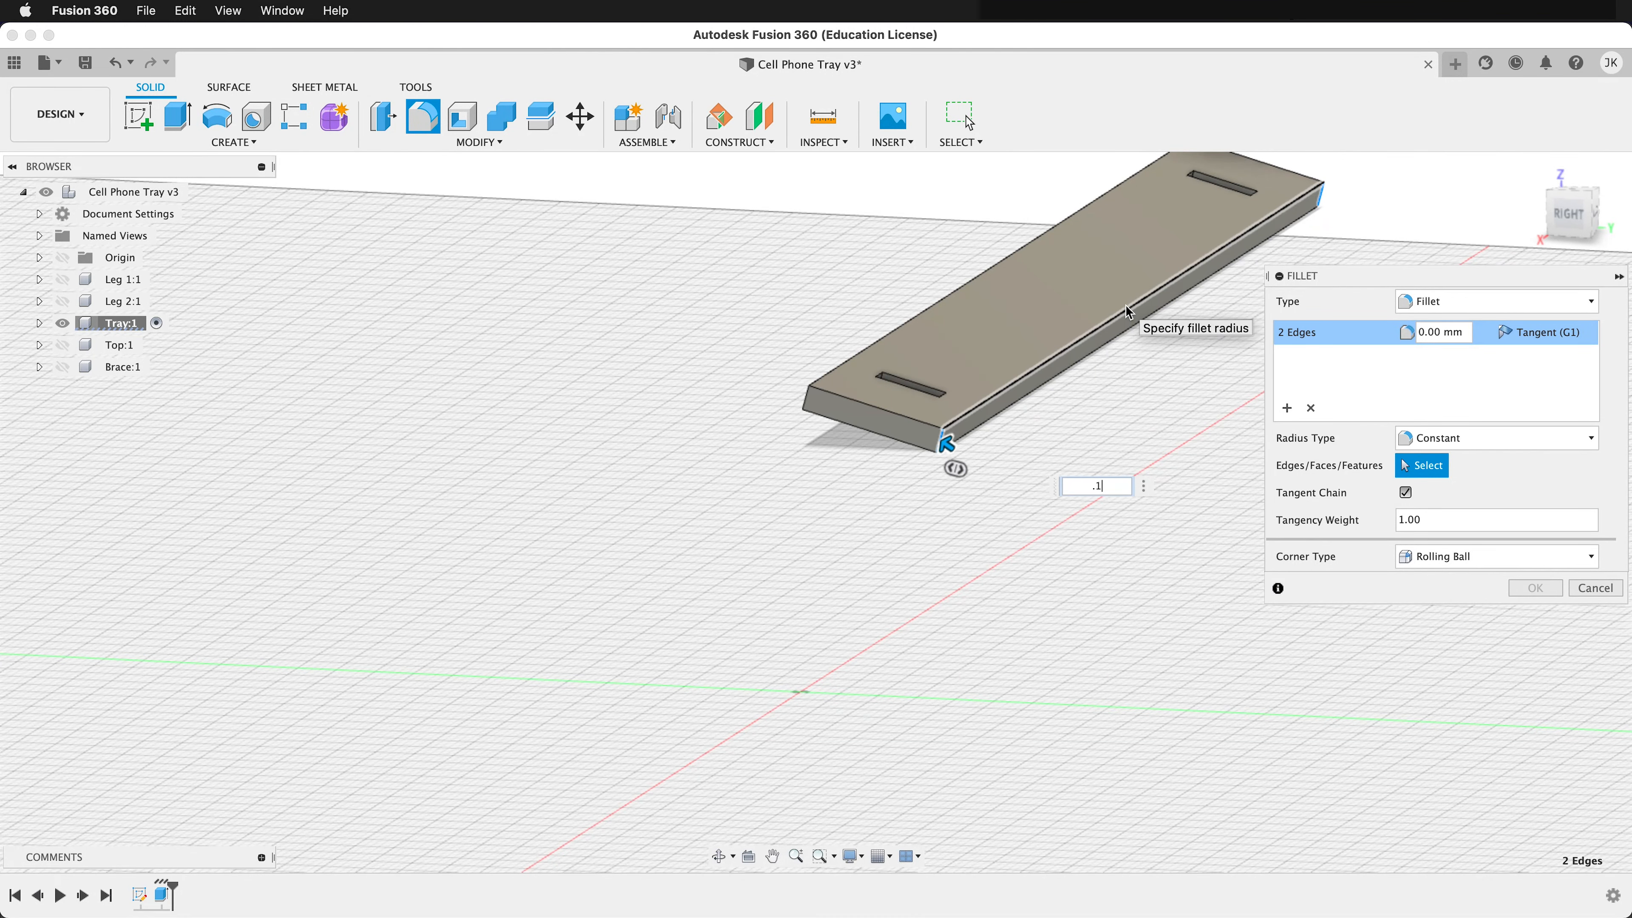
pyautogui.press('Return')
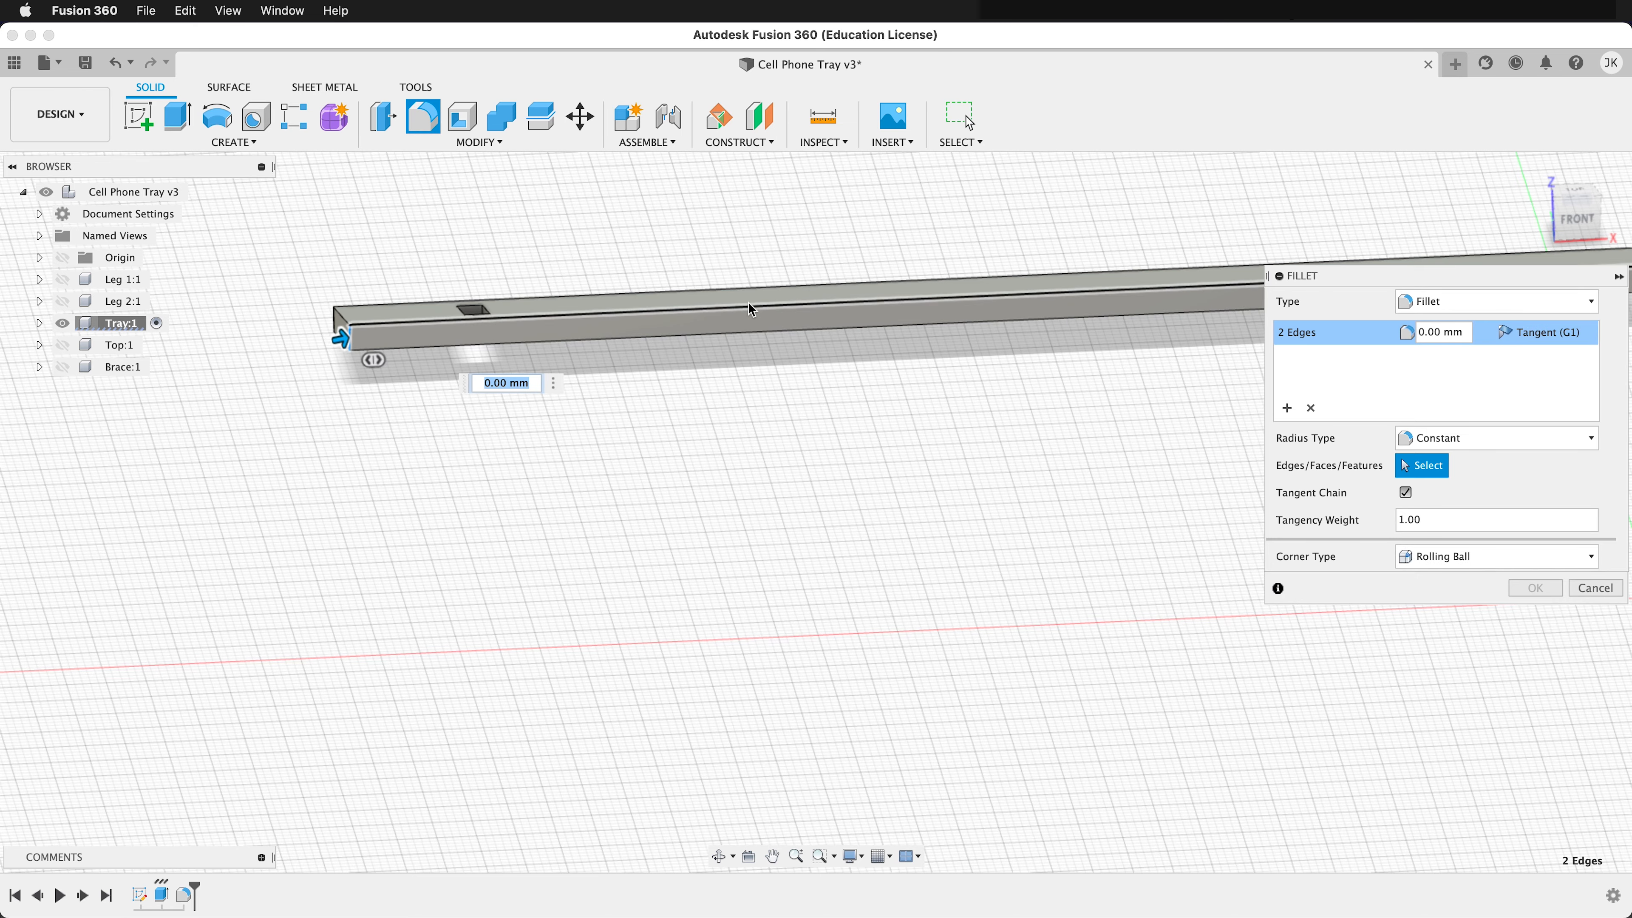
# Fillet the two front vertical corner edges of the Tray with a 5 mm radius
pyautogui.write('5')
pyautogui.press('Return')
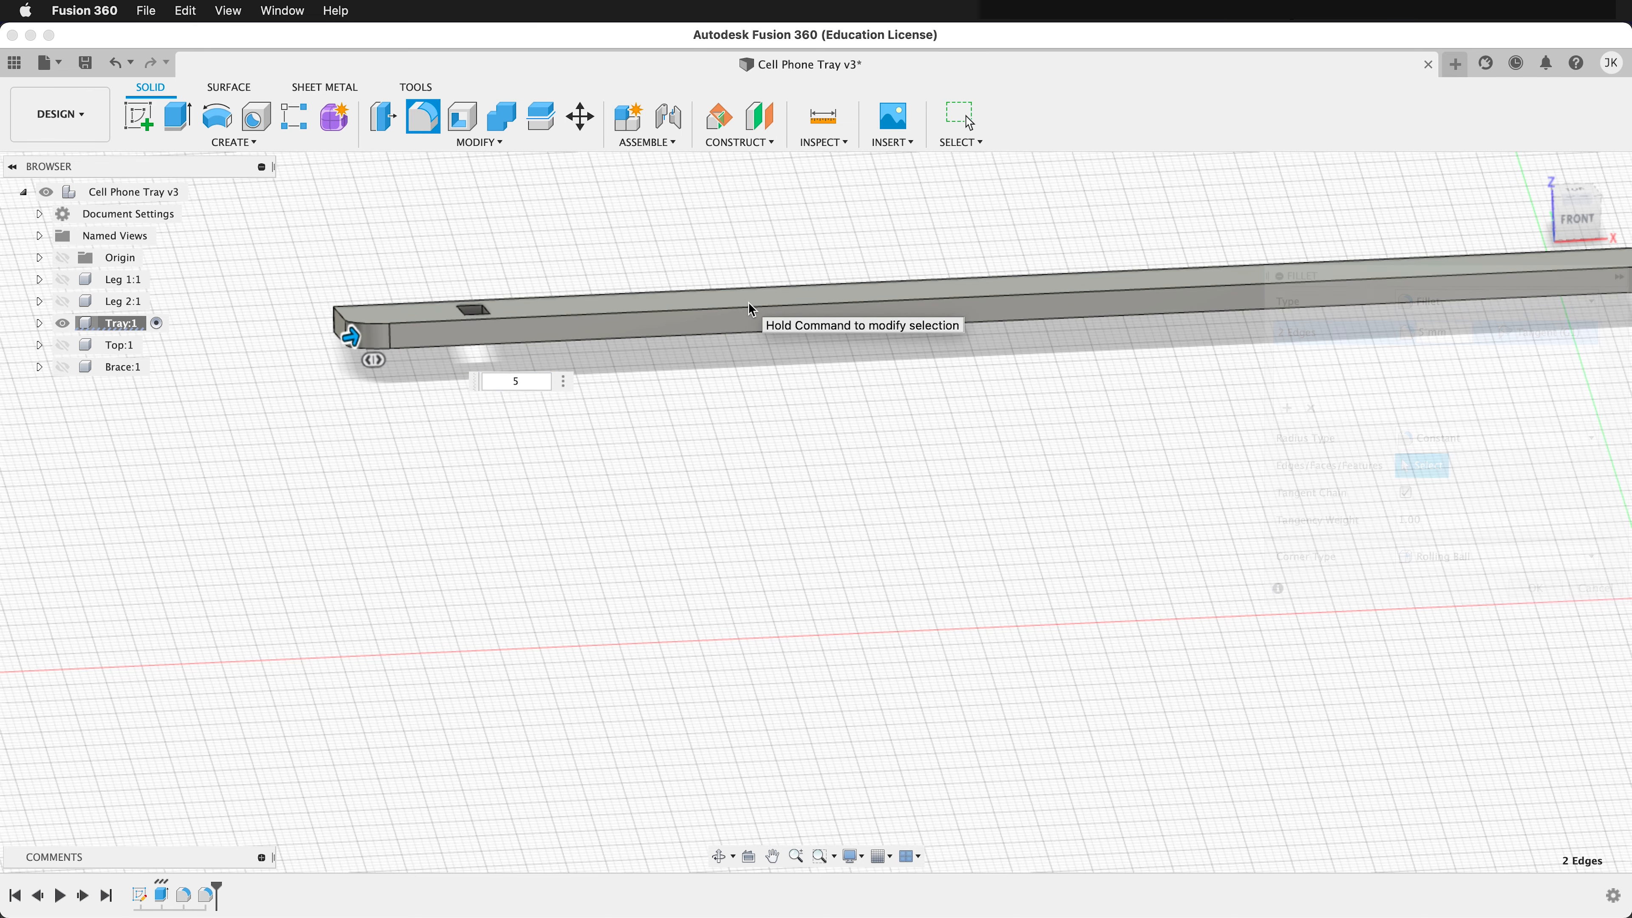
pyautogui.keyDown('shift'); pyautogui.moveTo(751, 309); pyautogui.dragTo(949, 383, button='middle'); pyautogui.keyUp('shift')
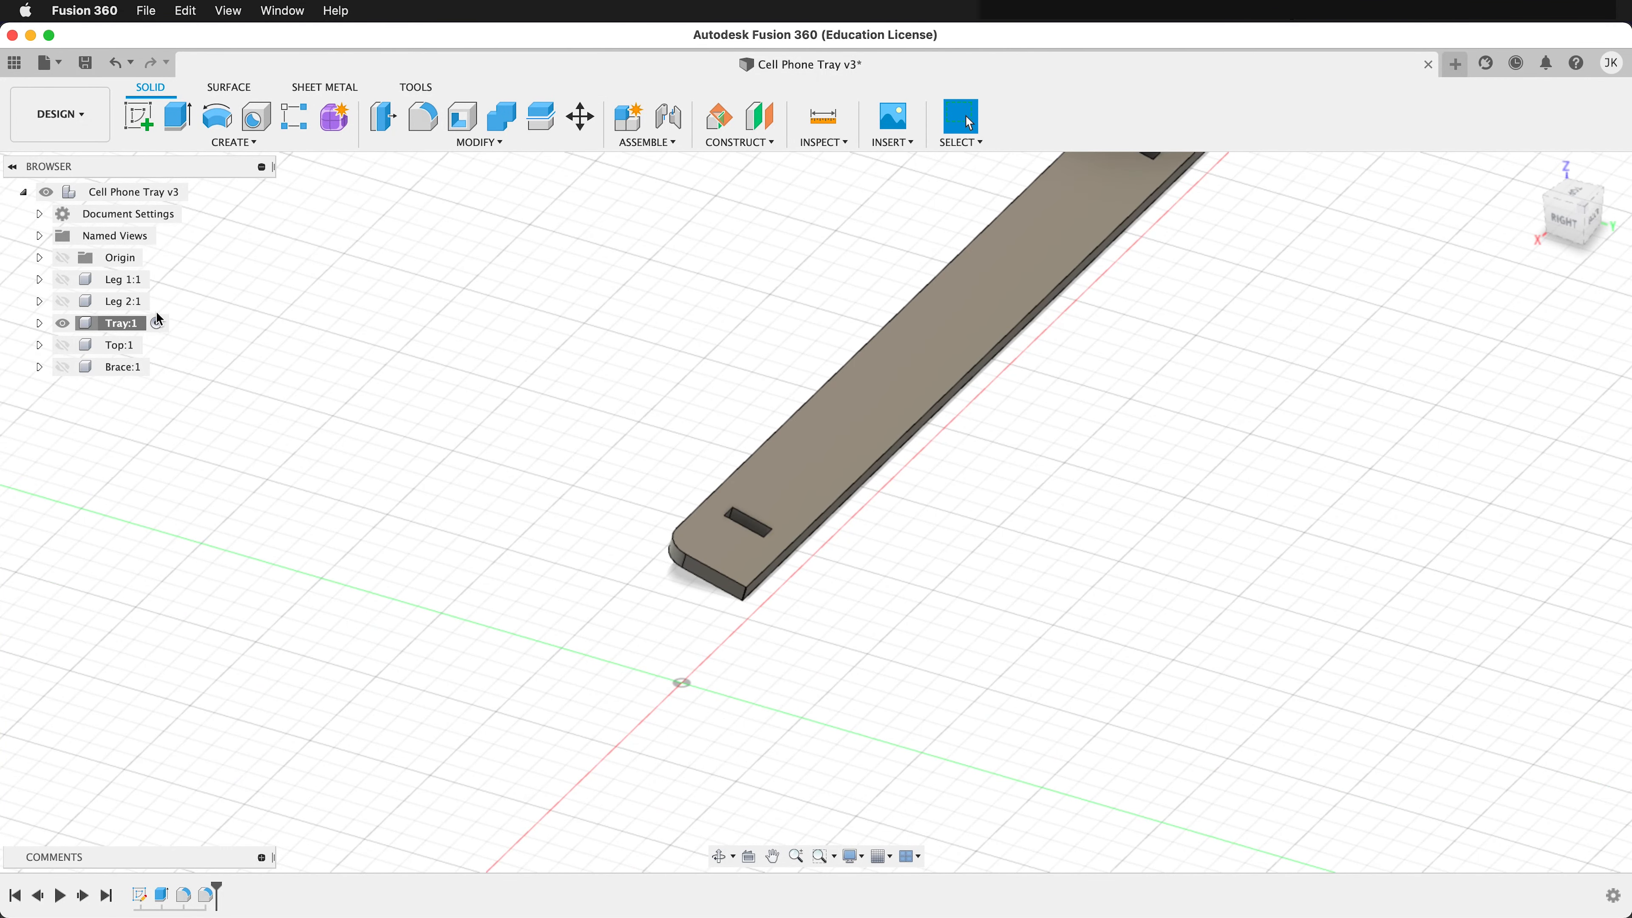
# Activate the Top component and isolate it from the other parts
pyautogui.click(153, 345)
pyautogui.rightClick(120, 348)
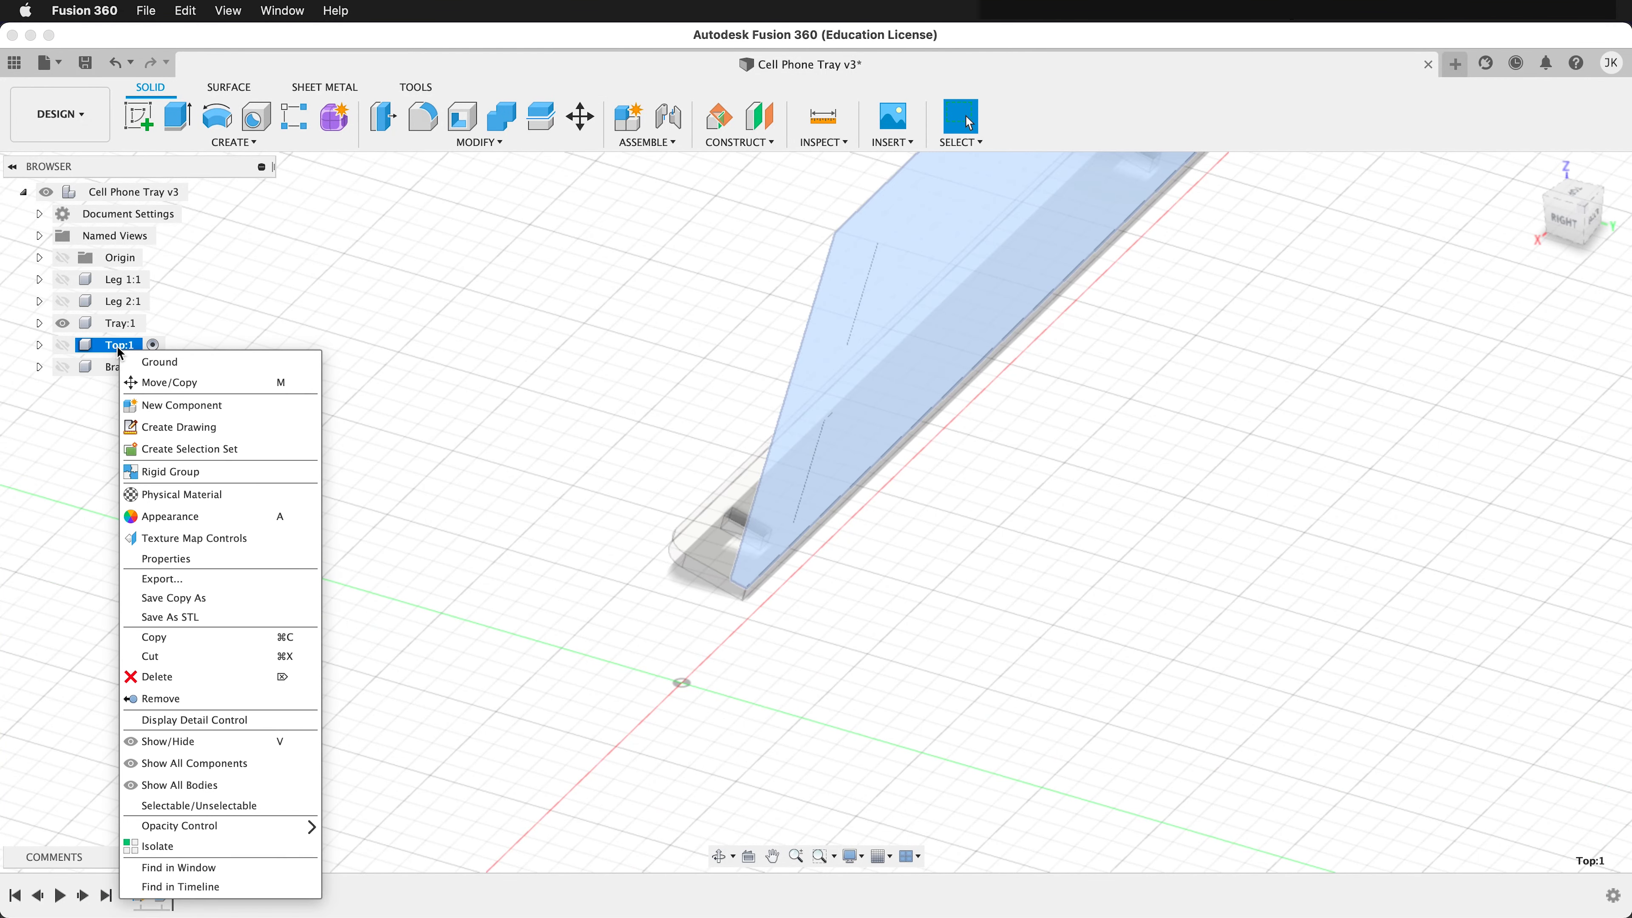
pyautogui.click(188, 845)
# Fillet the two lower corner edges of the Top panel with a 0.1 mm radius
pyautogui.keyDown('shift'); pyautogui.moveTo(229, 726); pyautogui.dragTo(360, 704, button='middle'); pyautogui.keyUp('shift')
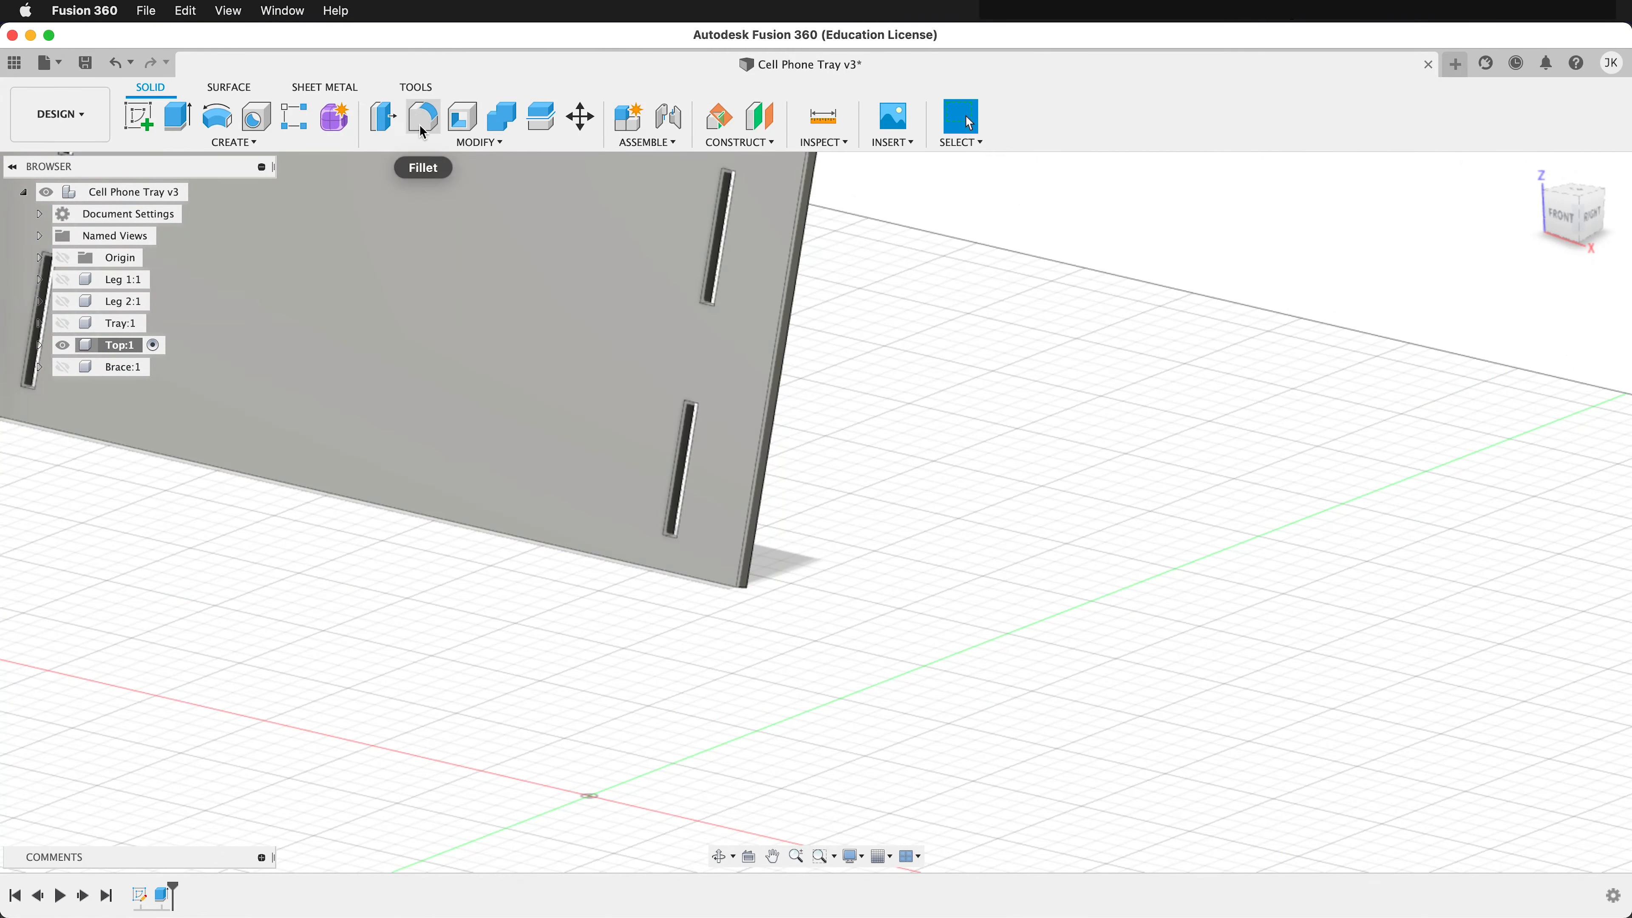
pyautogui.click(423, 117)
pyautogui.keyDown('shift'); pyautogui.moveTo(670, 565); pyautogui.dragTo(1001, 768, button='middle'); pyautogui.keyUp('shift')
pyautogui.click(699, 548)
pyautogui.click(349, 637)
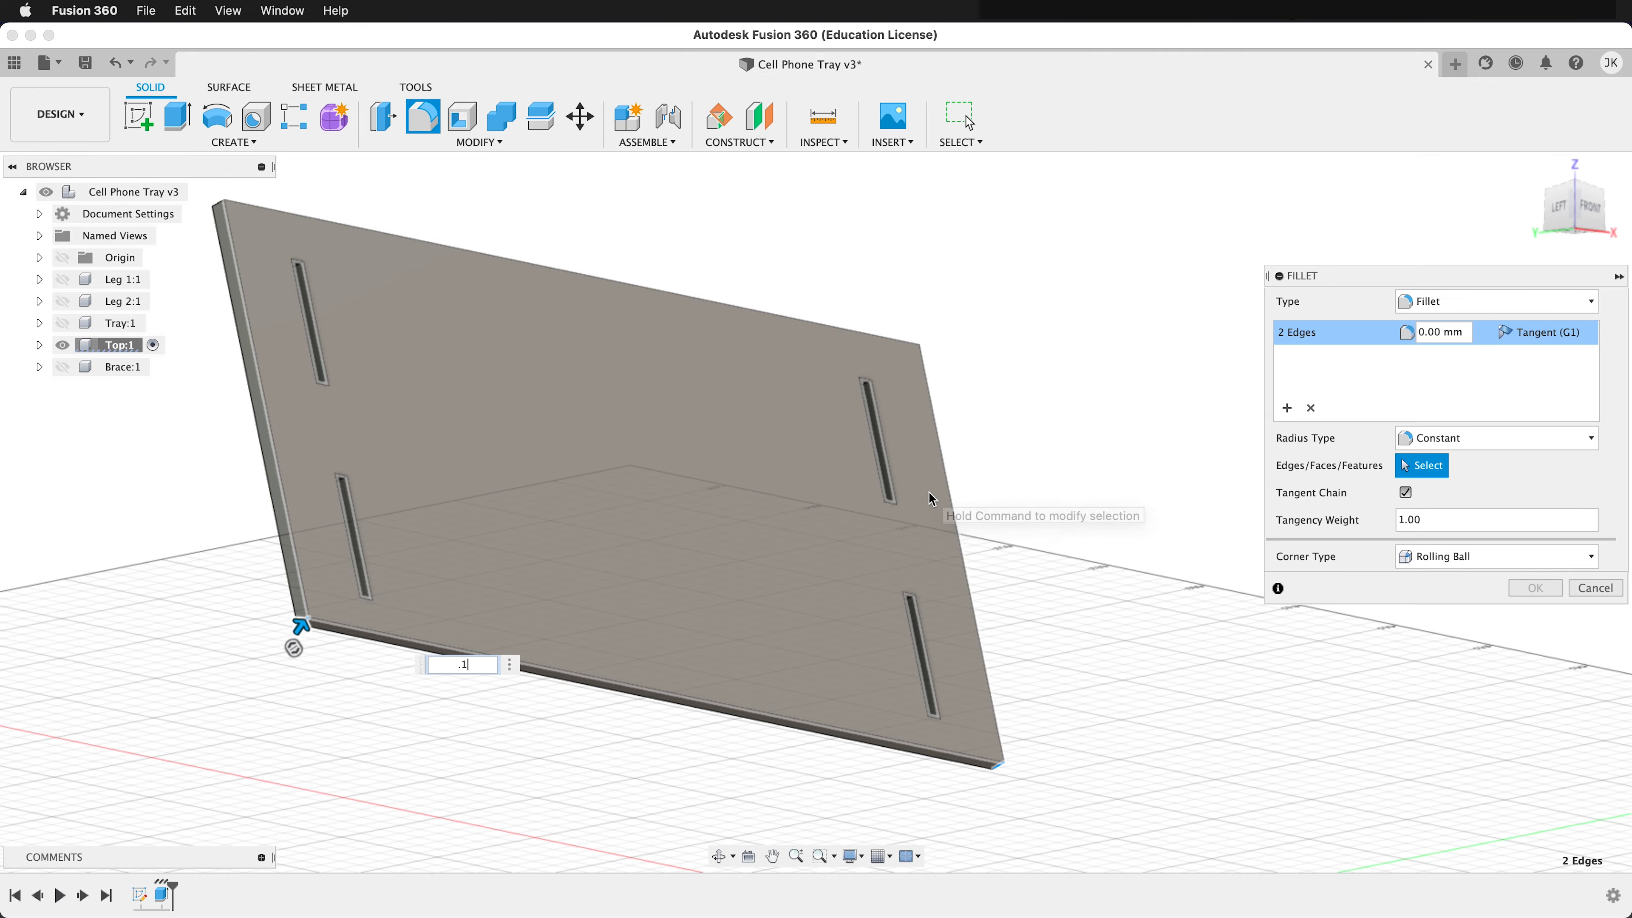
pyautogui.press('Return')
# Fillet the two upper corner edges of the Top panel with a 3 mm radius
pyautogui.keyDown('shift'); pyautogui.moveTo(699, 365); pyautogui.dragTo(619, 503, button='middle'); pyautogui.keyUp('shift')
pyautogui.scroll(3, 636, 520)
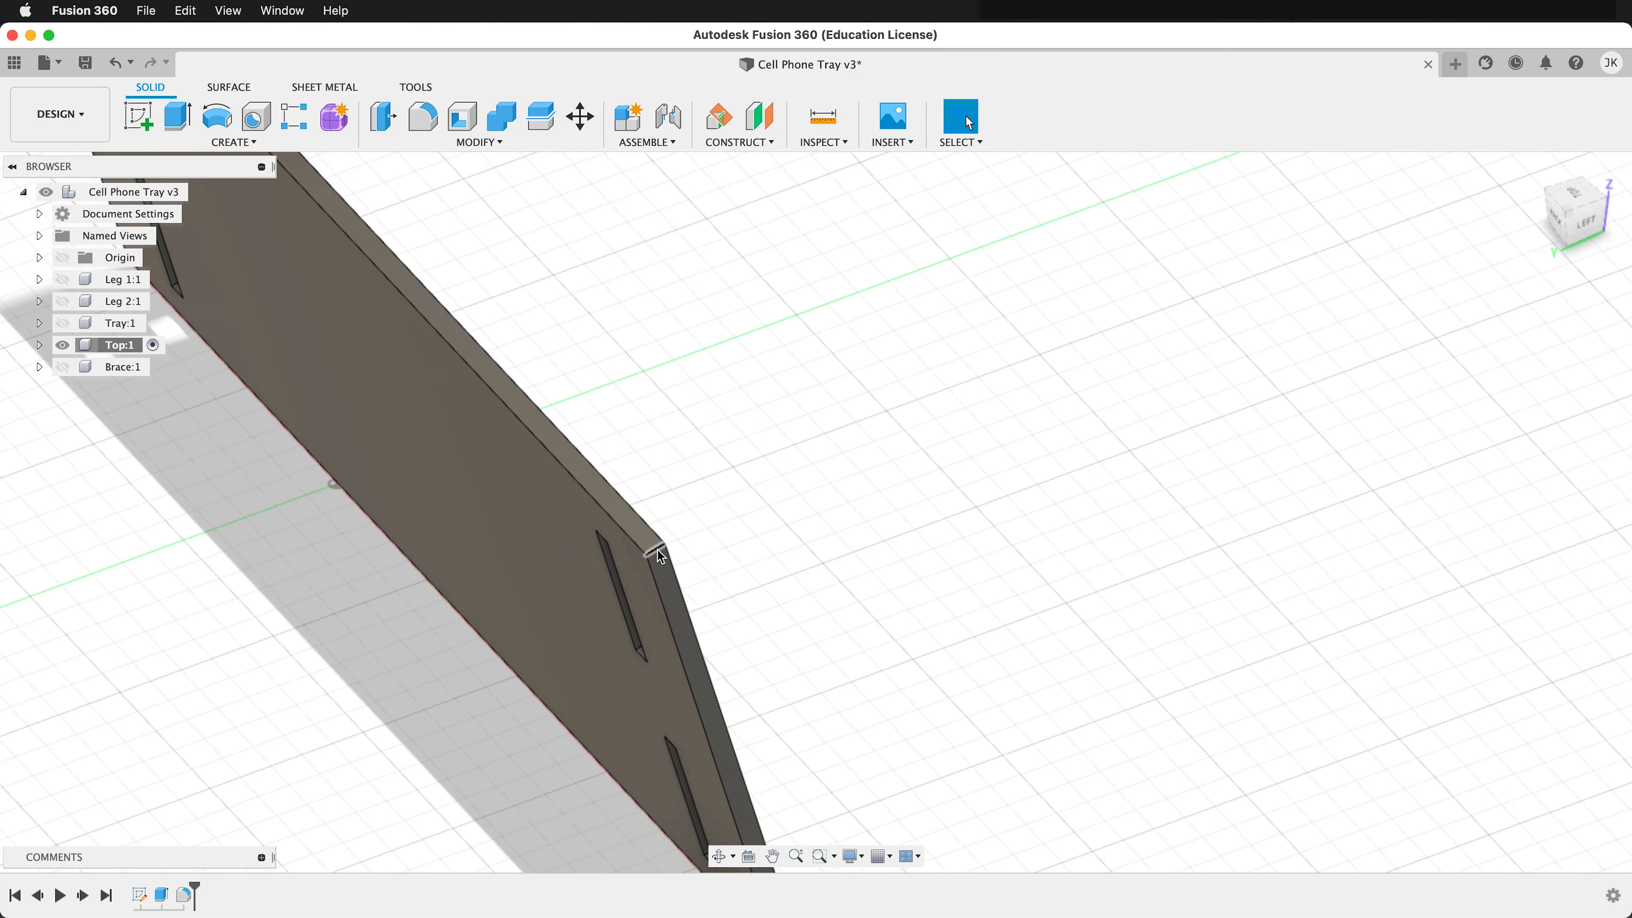
pyautogui.click(660, 546)
pyautogui.scroll(-5, 447, 541)
pyautogui.keyDown('shift'); pyautogui.moveTo(443, 505); pyautogui.dragTo(469, 309, button='middle'); pyautogui.keyUp('shift')
pyautogui.keyDown('shift'); pyautogui.click(415, 494); pyautogui.keyUp('shift')
pyautogui.press('f')
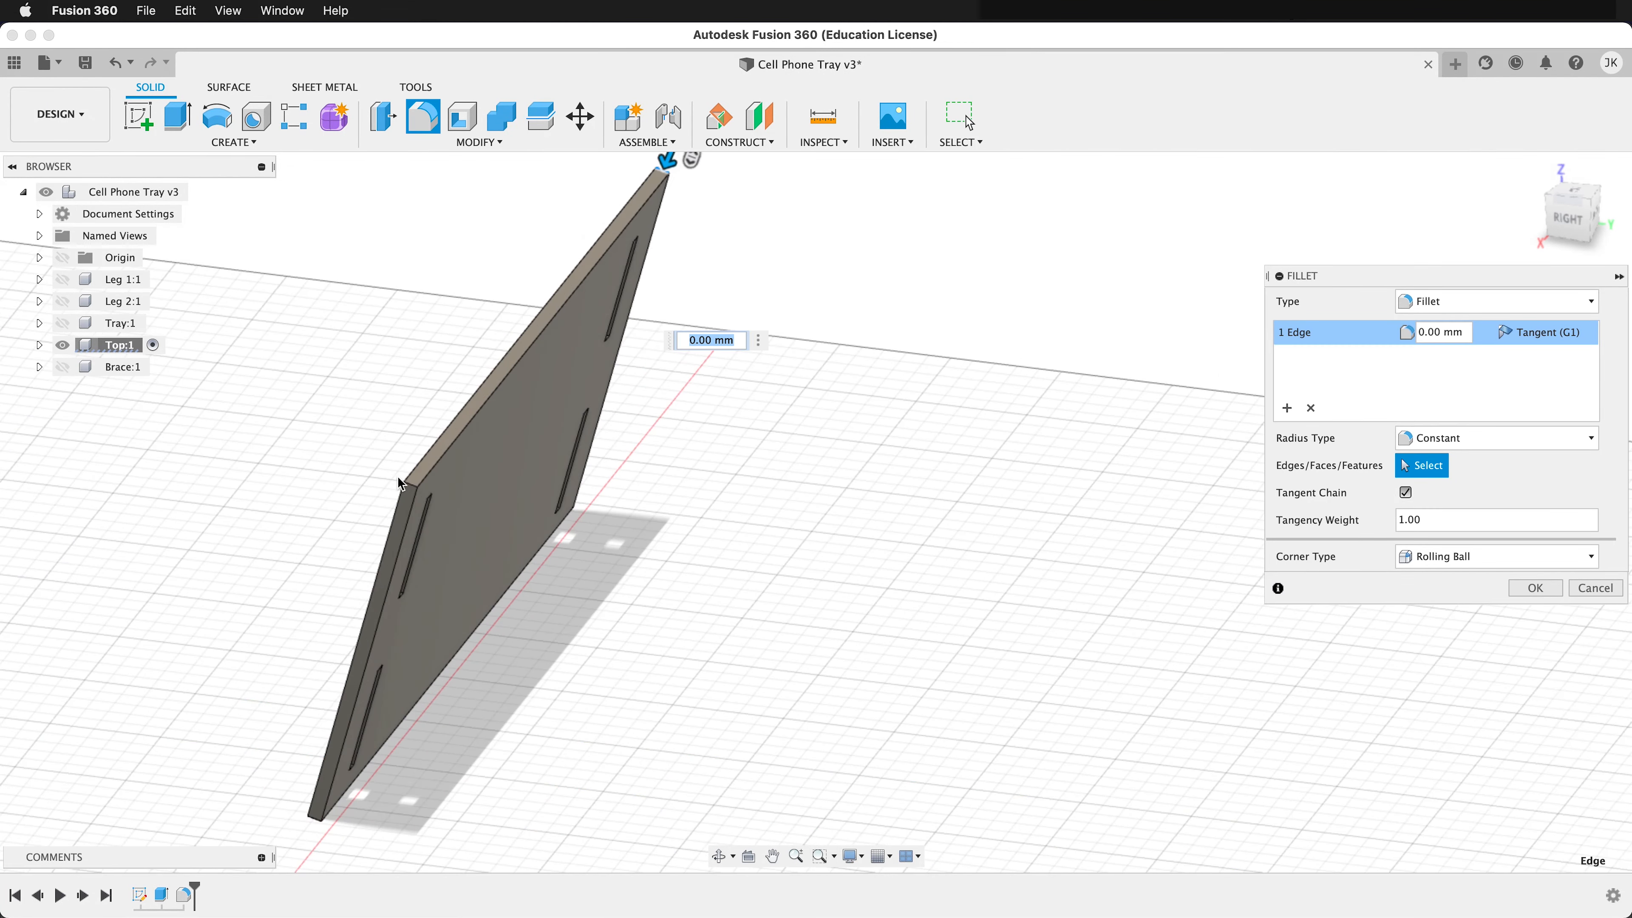
pyautogui.scroll(3, 412, 482)
pyautogui.write('3')
pyautogui.press('Return')
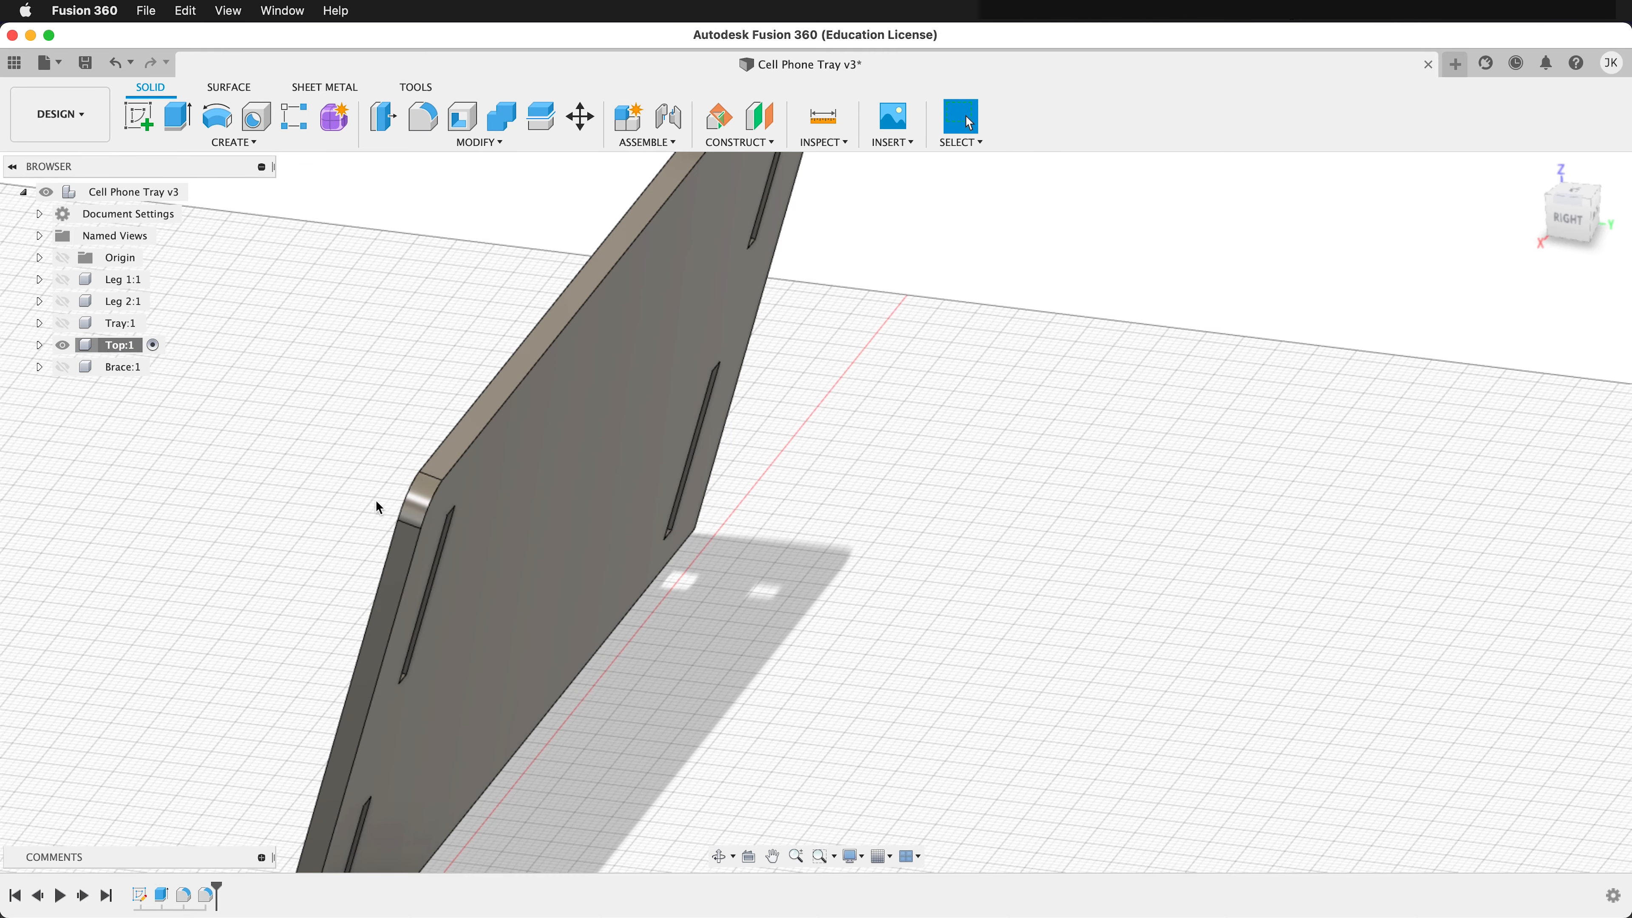
# Activate the Brace component and isolate it from the other parts
pyautogui.scroll(-3, 390, 498)
pyautogui.keyDown('shift'); pyautogui.moveTo(437, 536); pyautogui.dragTo(321, 509, button='middle'); pyautogui.keyUp('shift')
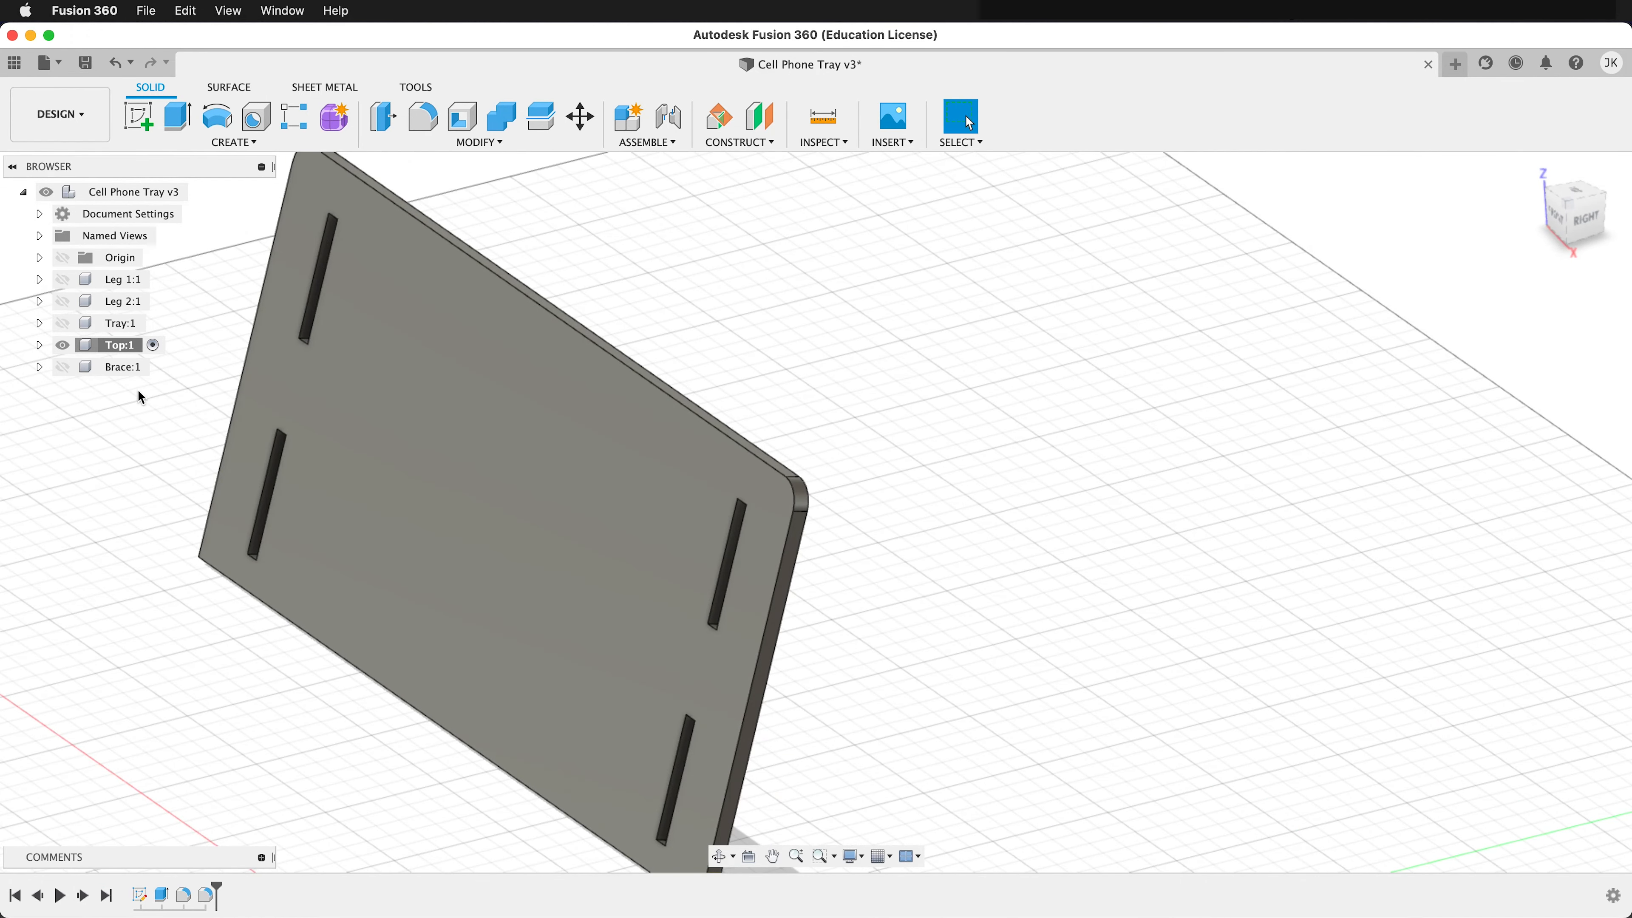
pyautogui.click(160, 366)
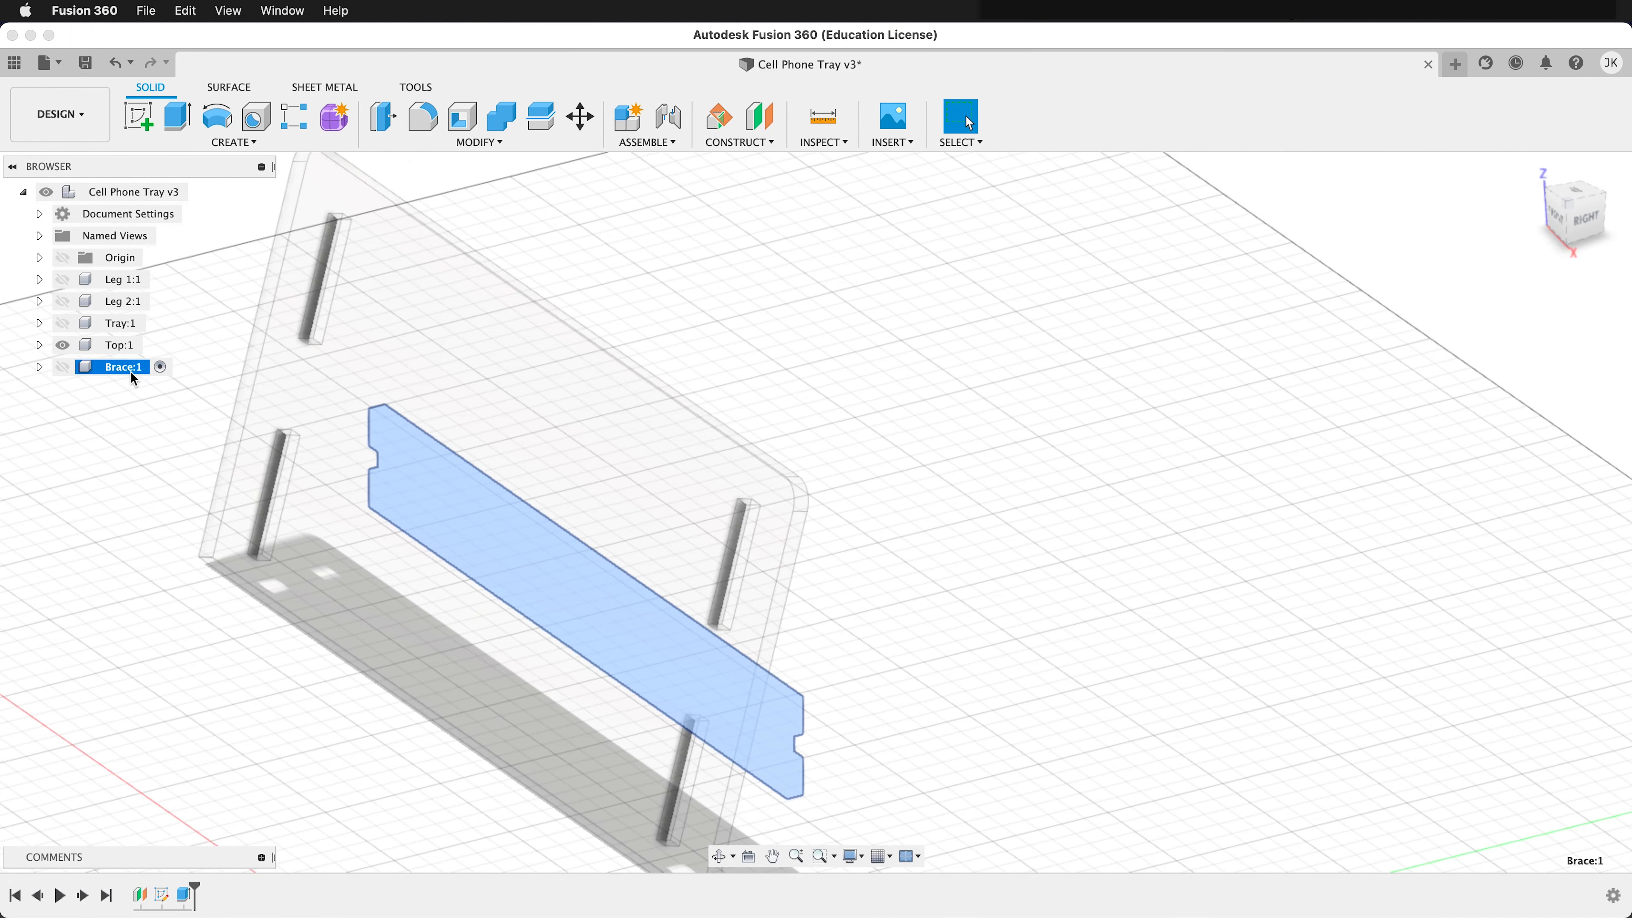
pyautogui.rightClick(131, 372)
pyautogui.click(164, 872)
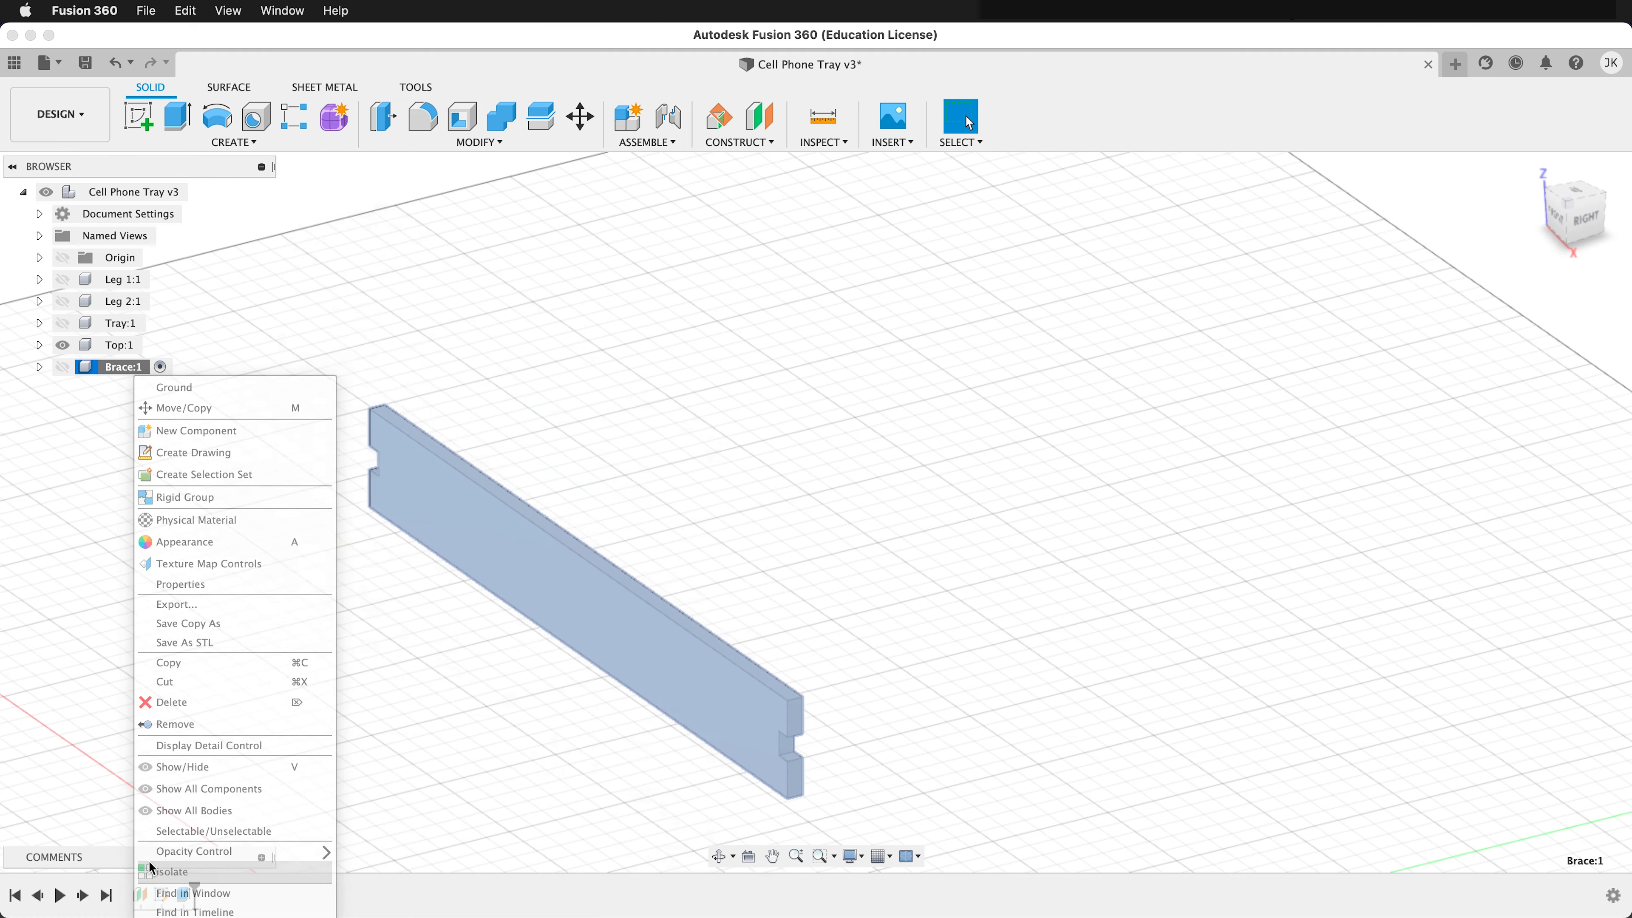
# Fillet eight edges on the Brace, covering the upper and lower corners and both notch corners at each end
pyautogui.keyDown('shift'); pyautogui.moveTo(654, 643); pyautogui.dragTo(733, 642, button='middle'); pyautogui.keyUp('shift')
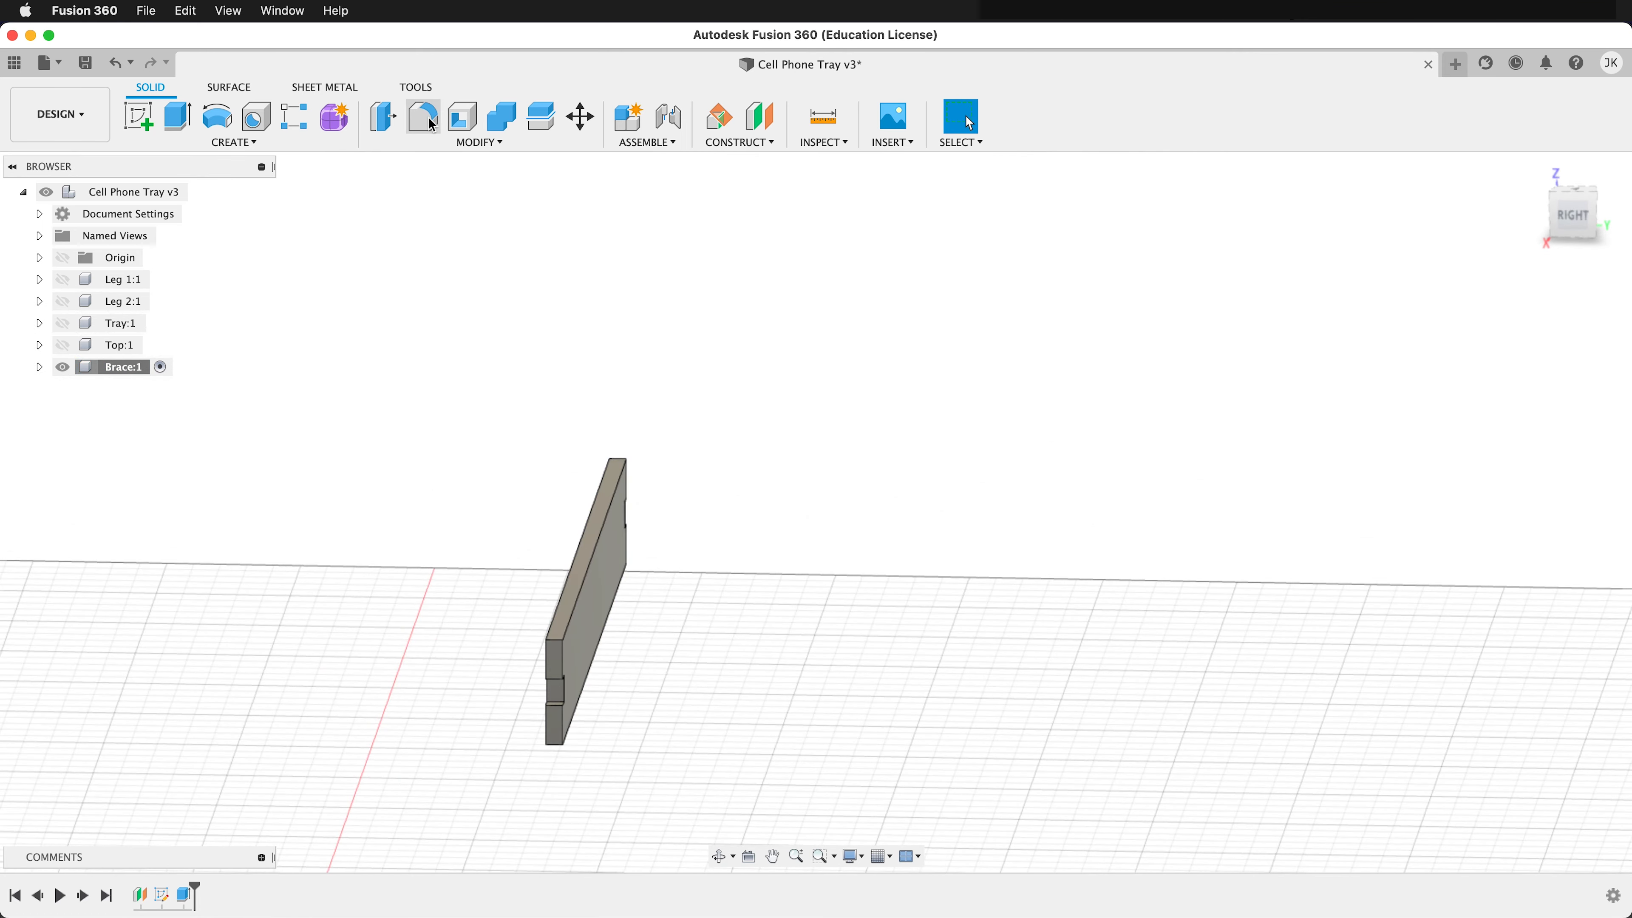
pyautogui.press('f')
pyautogui.scroll(5, 633, 673)
pyautogui.click(509, 592)
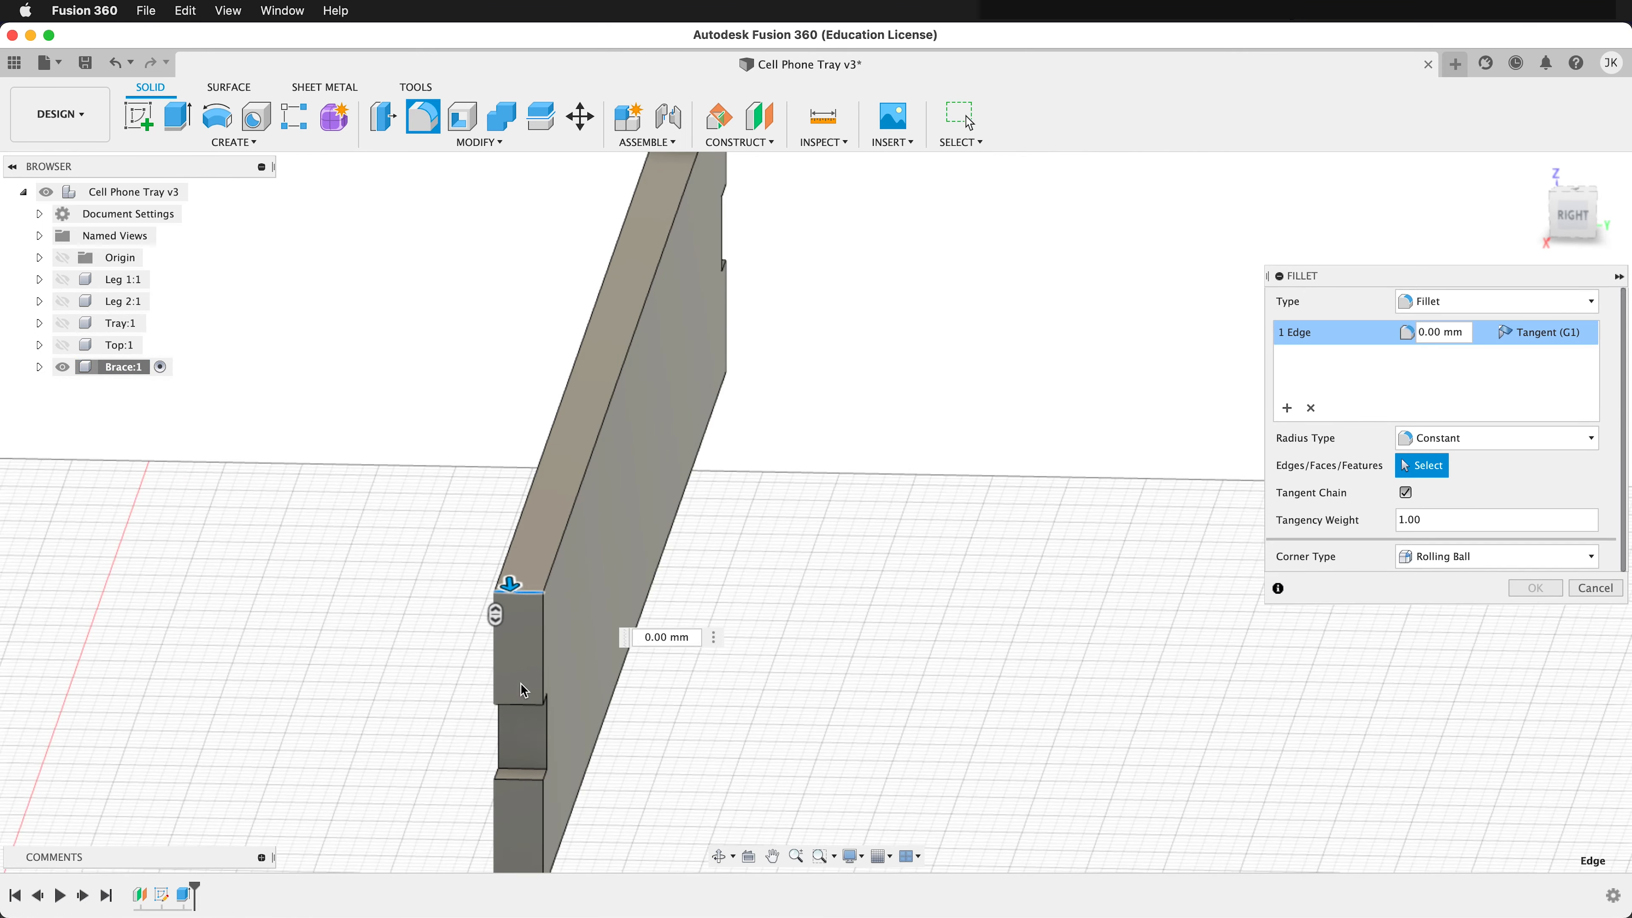
pyautogui.keyDown('shift'); pyautogui.moveTo(633, 701); pyautogui.dragTo(627, 566, button='middle'); pyautogui.keyUp('shift')
pyautogui.click(554, 578)
pyautogui.click(553, 675)
pyautogui.click(555, 825)
pyautogui.keyDown('shift'); pyautogui.moveTo(821, 620); pyautogui.dragTo(539, 627, button='middle'); pyautogui.keyUp('shift')
pyautogui.click(321, 532)
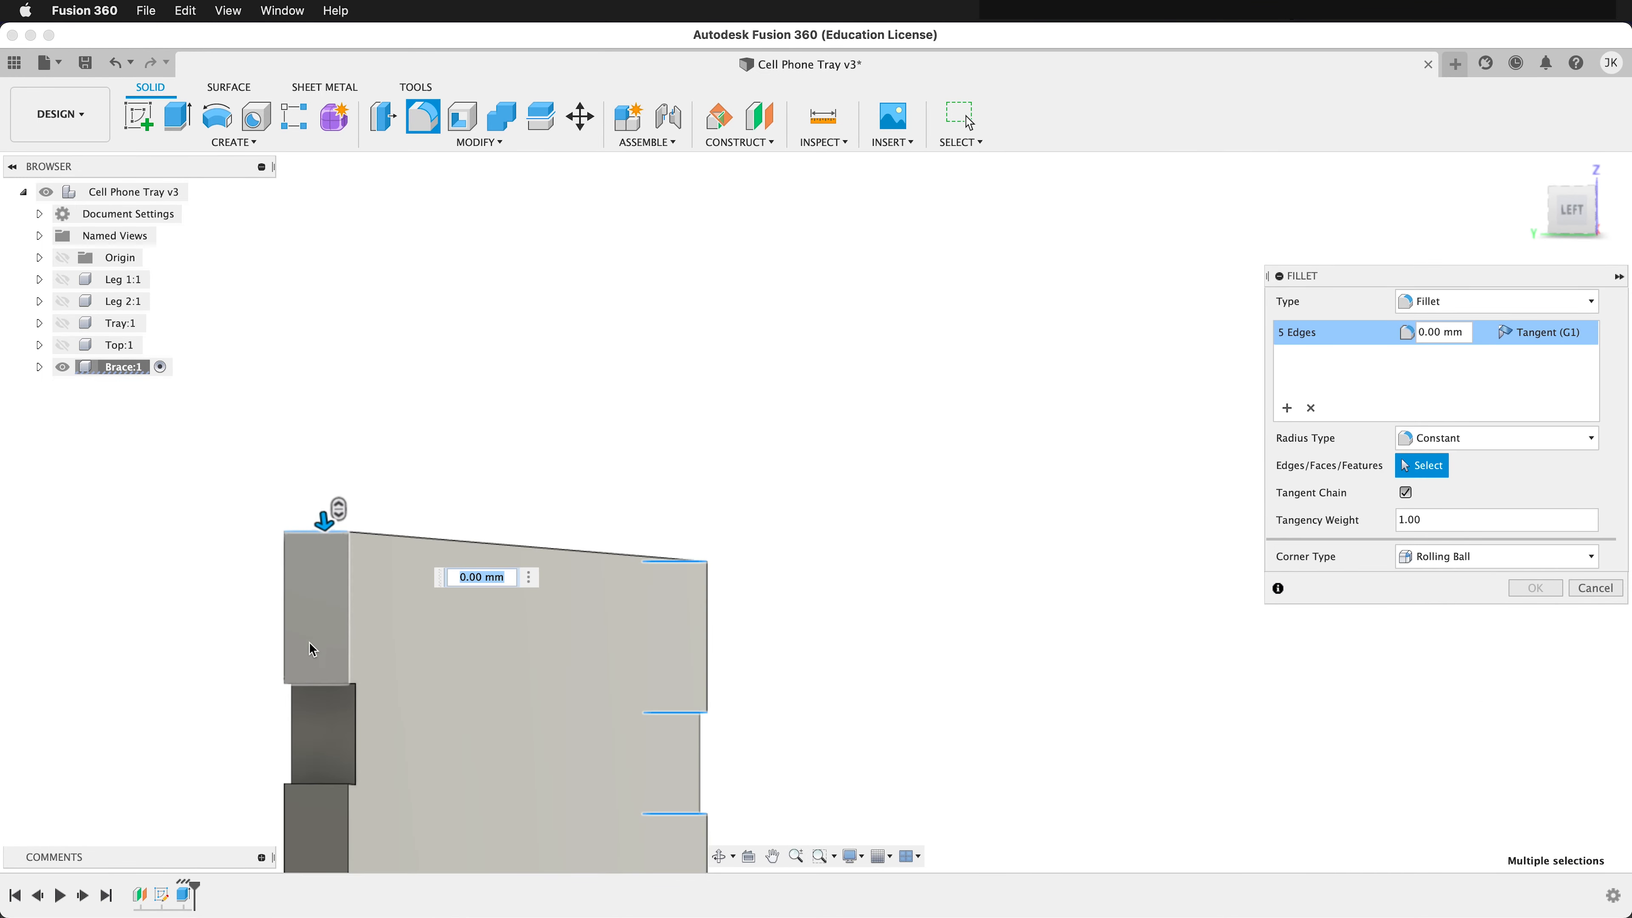
pyautogui.click(319, 683)
pyautogui.click(321, 783)
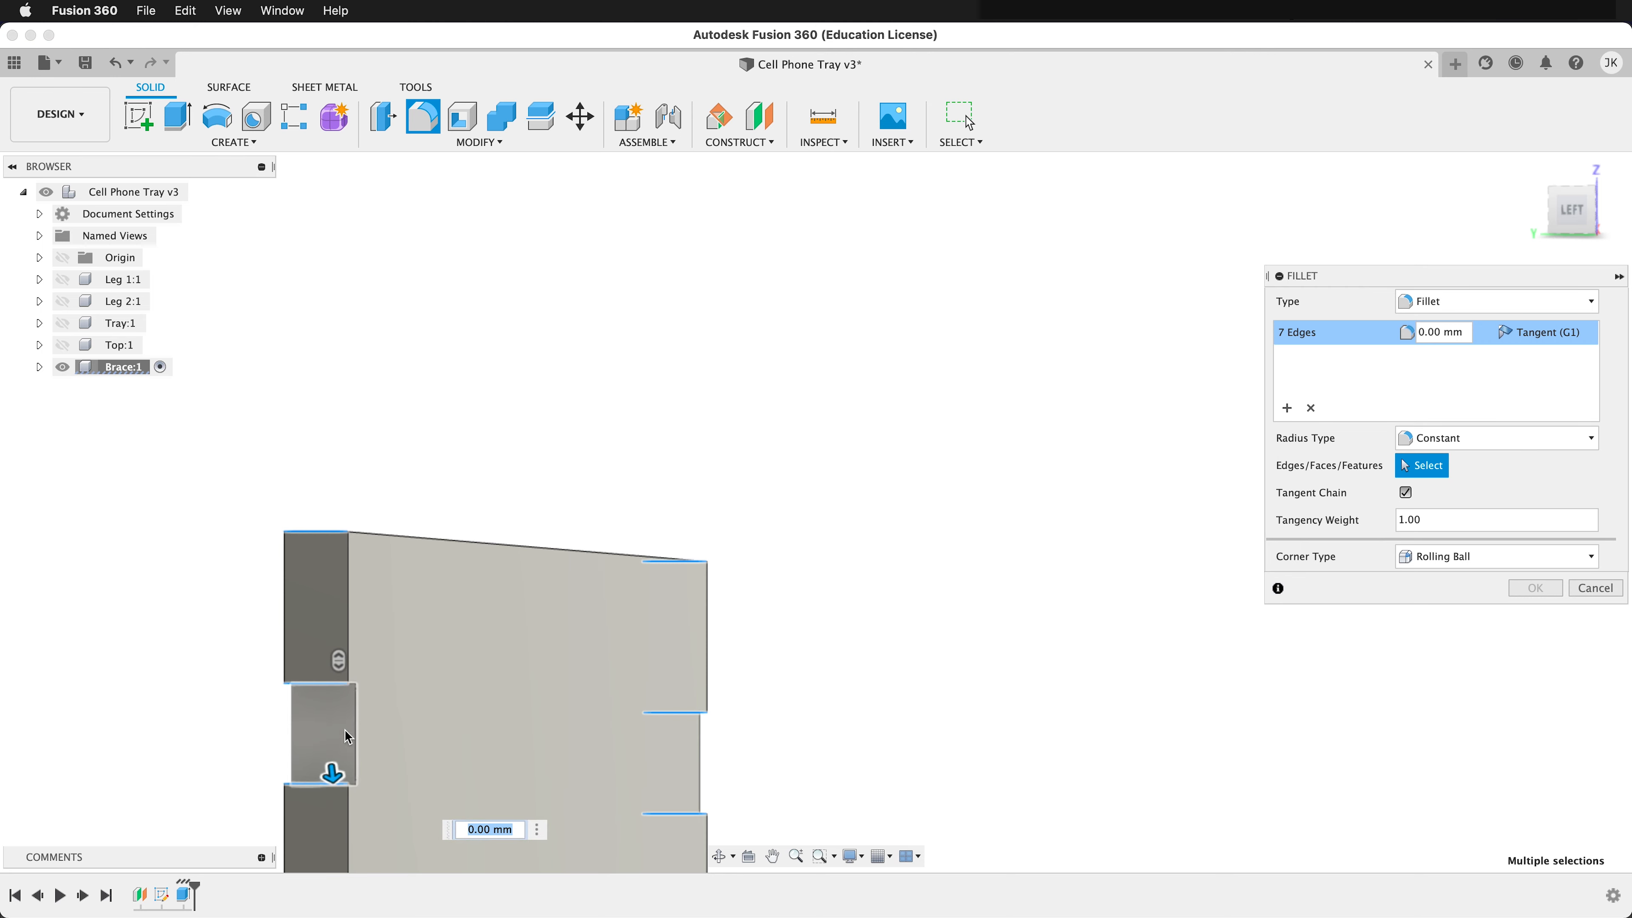
pyautogui.moveTo(372, 767); pyautogui.dragTo(457, 537, button='middle')
pyautogui.click(410, 705)
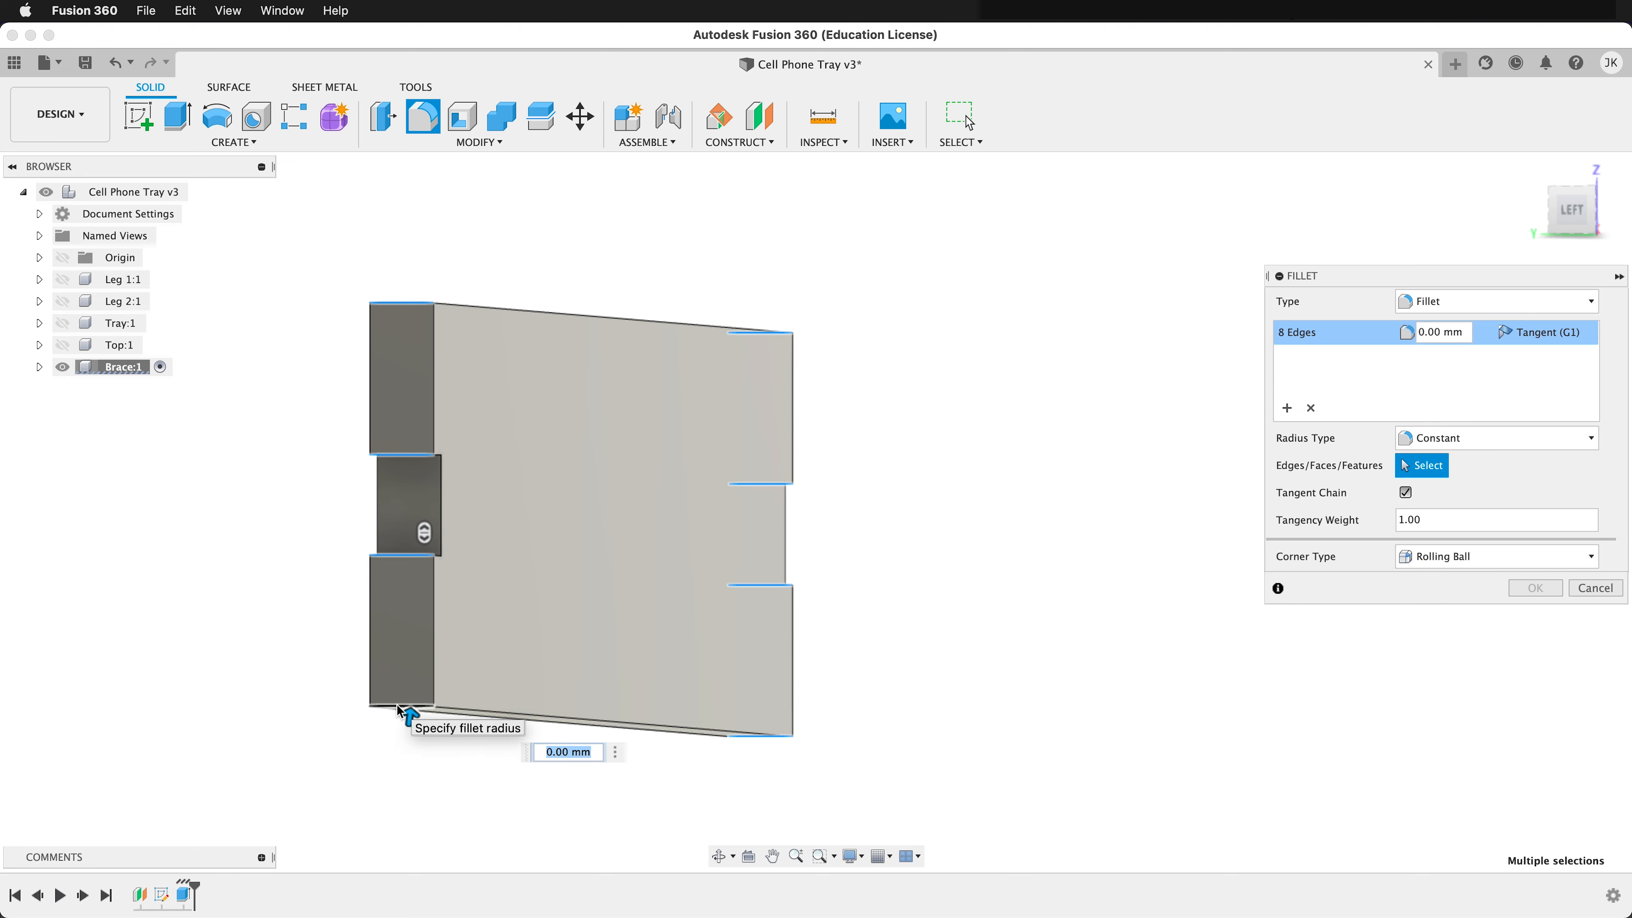
pyautogui.press('Escape')
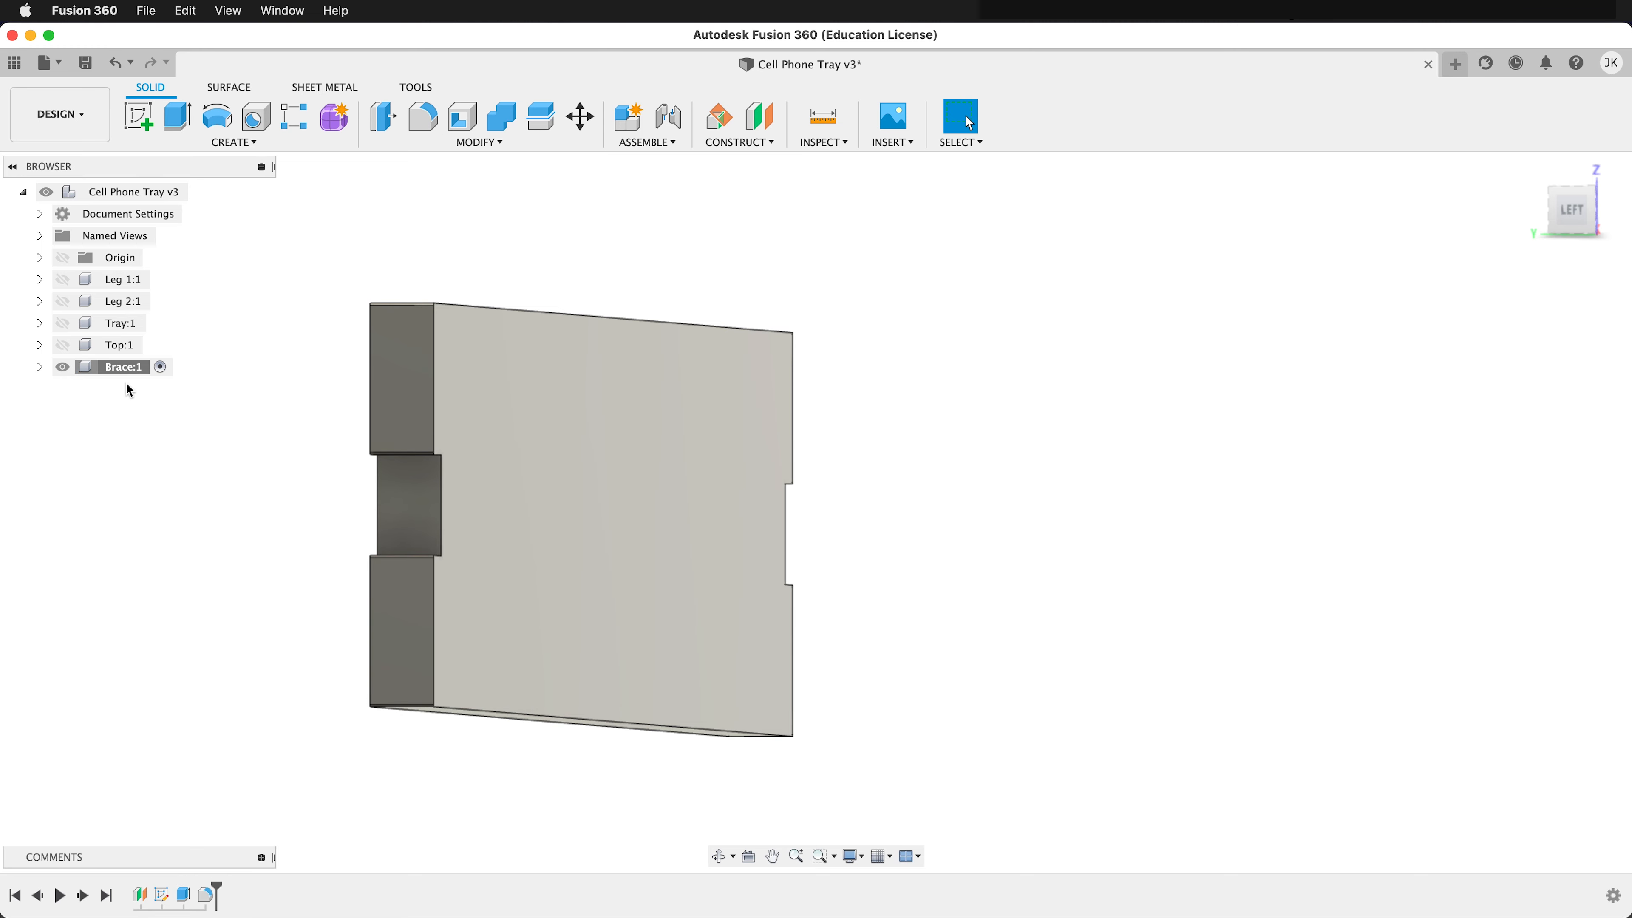
# Unisolate the Brace to show all parts and activate the top-level Cell Phone Tray v3 component
pyautogui.rightClick(127, 368)
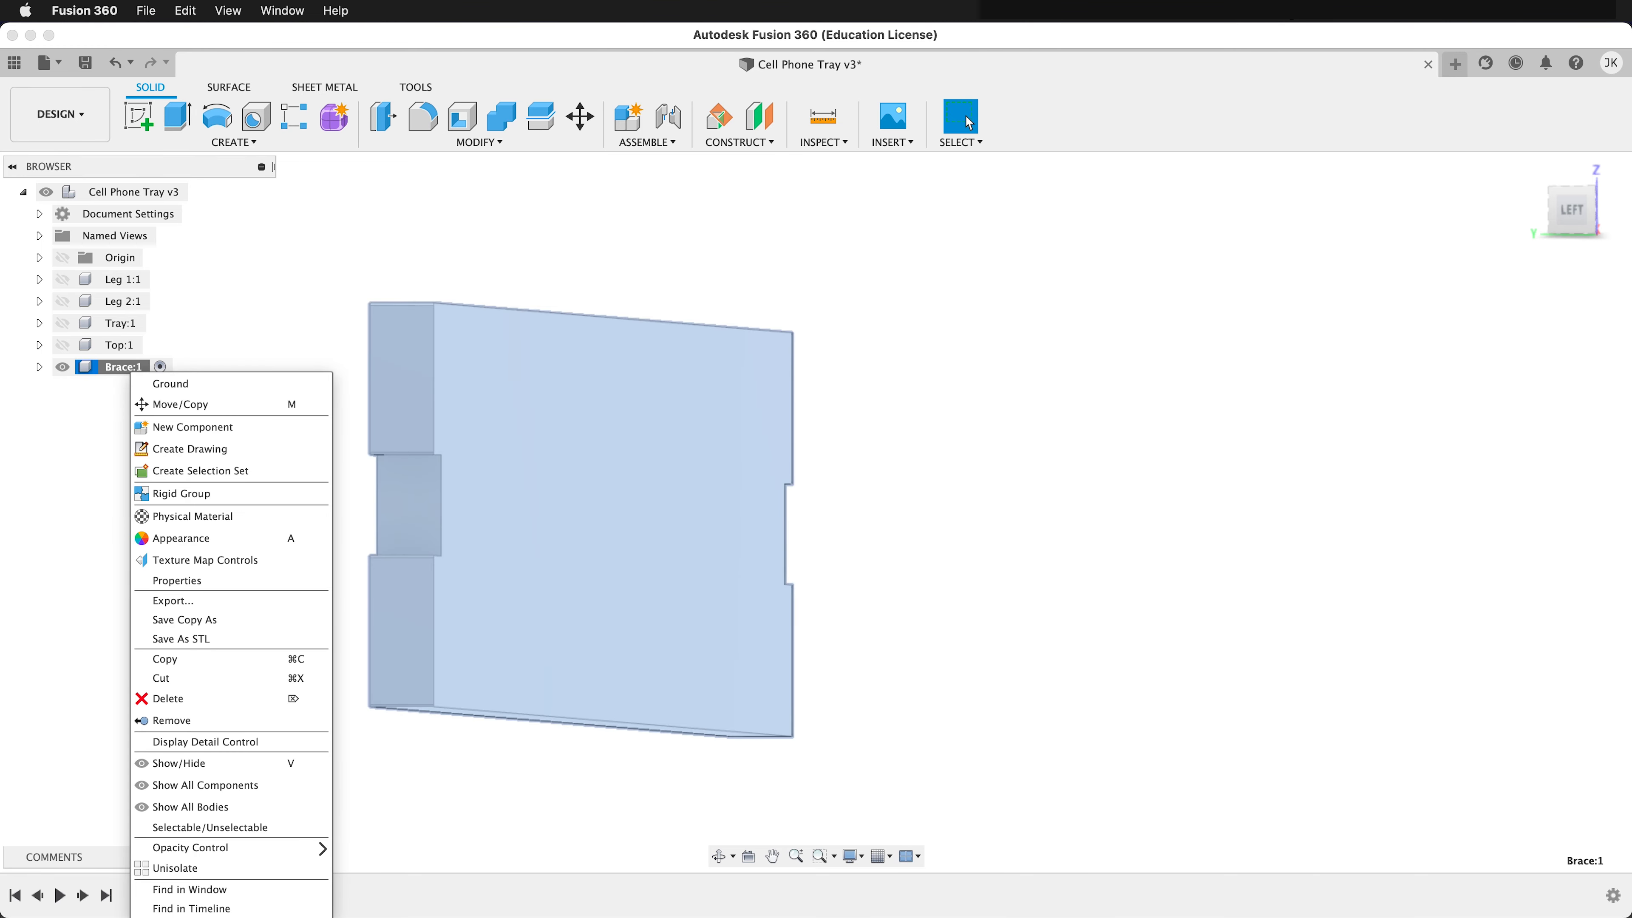
pyautogui.click(193, 878)
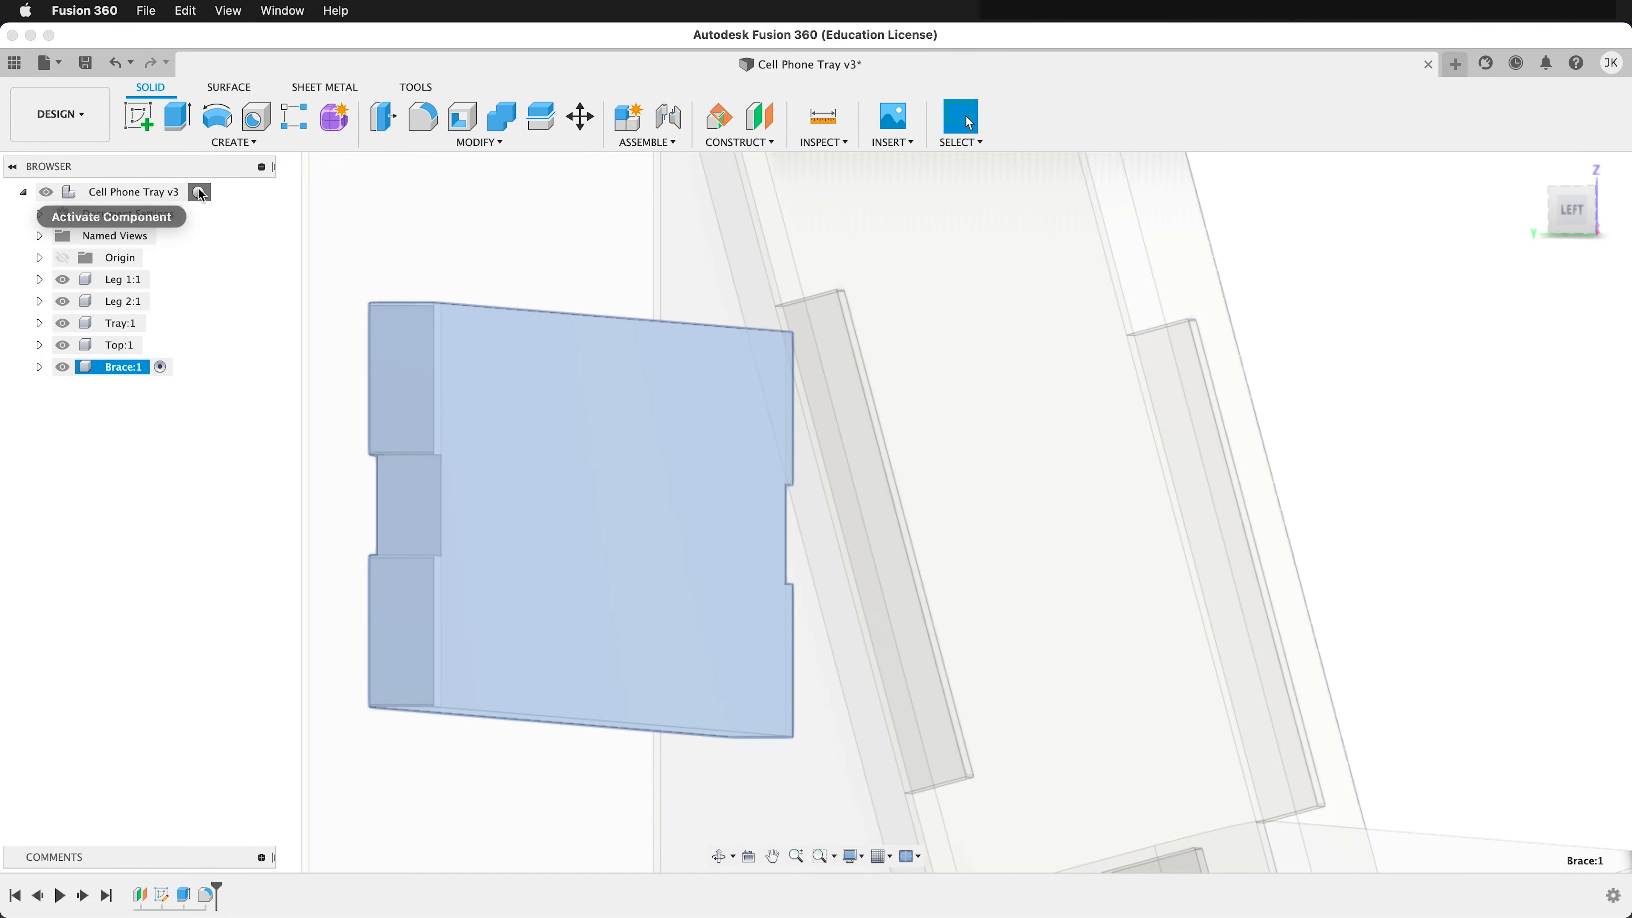
pyautogui.click(200, 192)
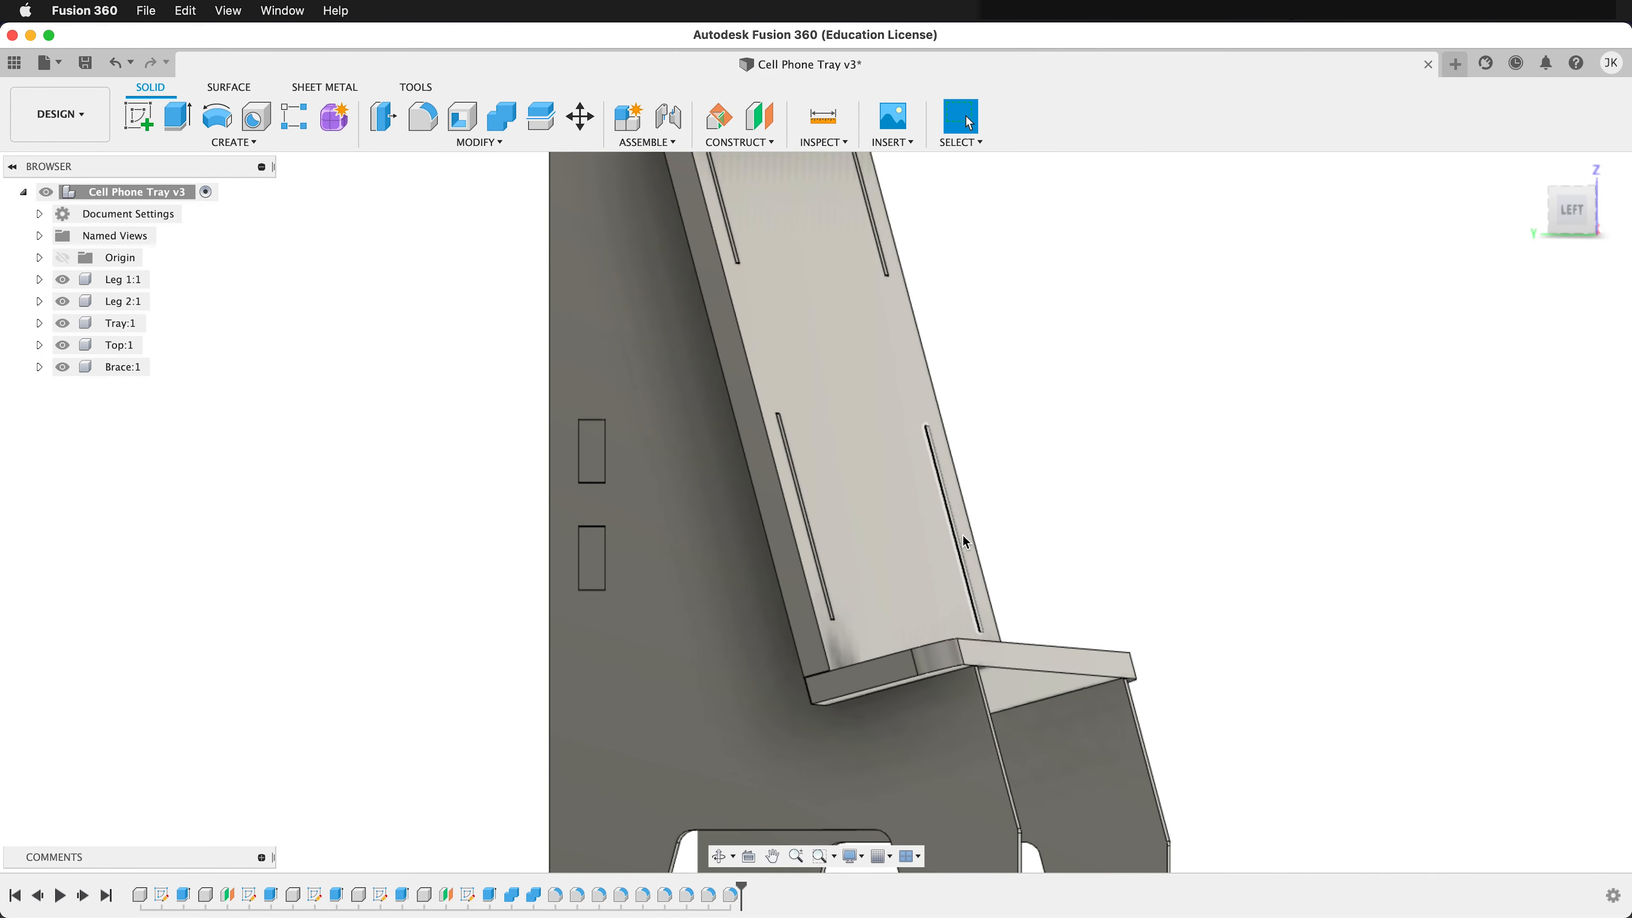
pyautogui.keyDown('shift'); pyautogui.moveTo(1002, 531); pyautogui.dragTo(829, 547, button='middle'); pyautogui.keyUp('shift')
pyautogui.scroll(-3, 829, 547)
pyautogui.moveTo(572, 622); pyautogui.dragTo(537, 611, button='middle')
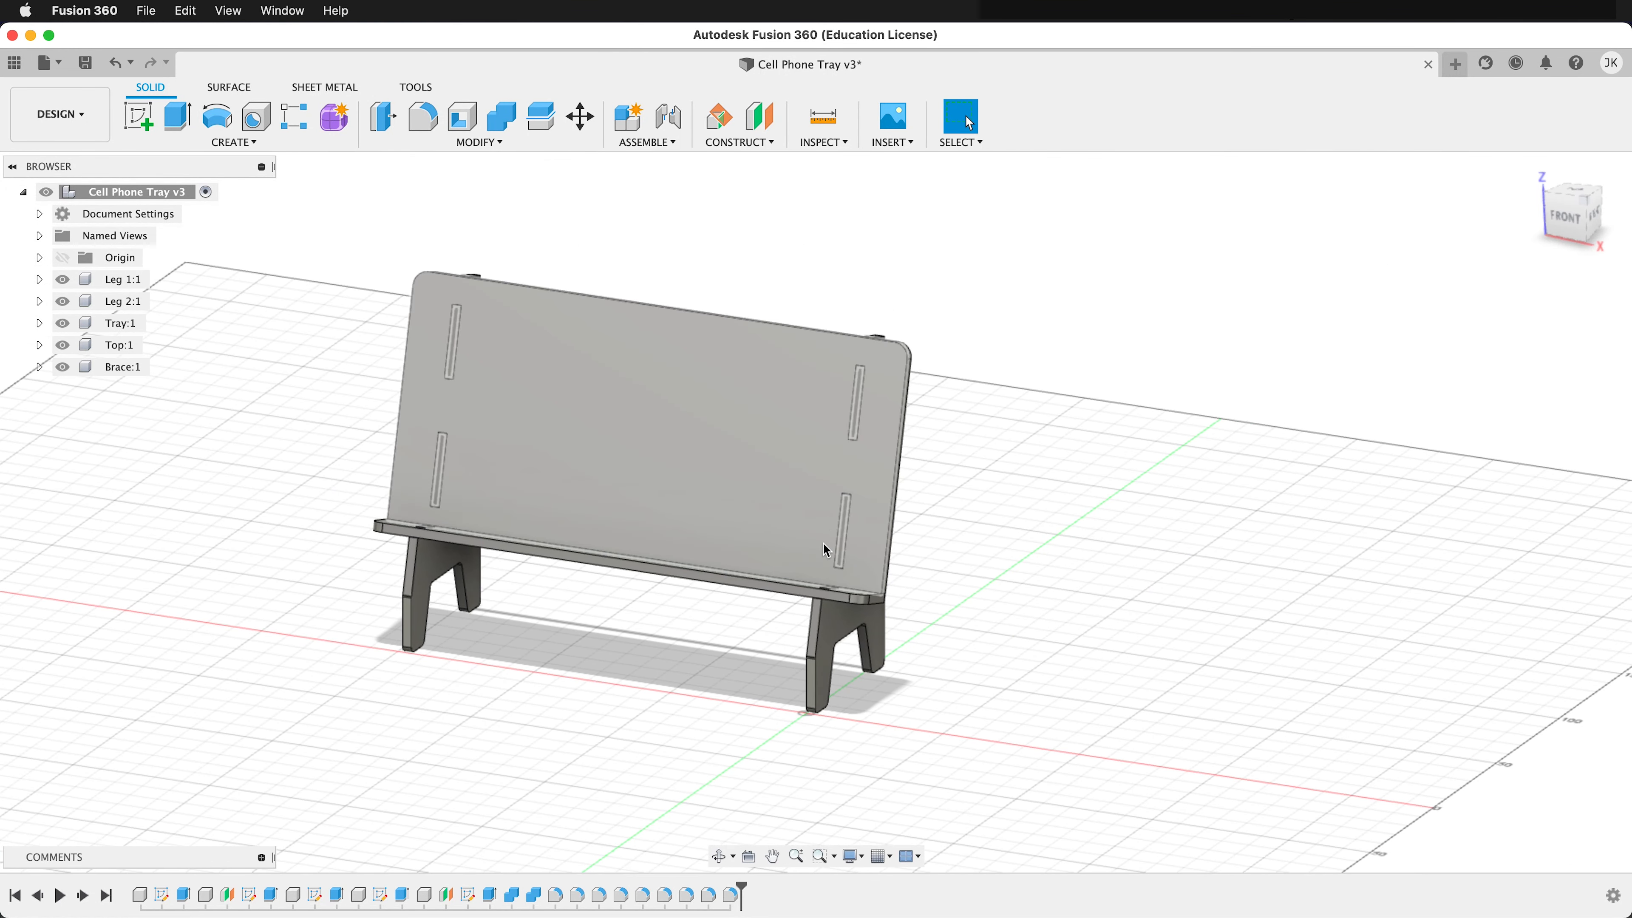
pyautogui.moveTo(742, 652); pyautogui.dragTo(674, 638, button='middle')
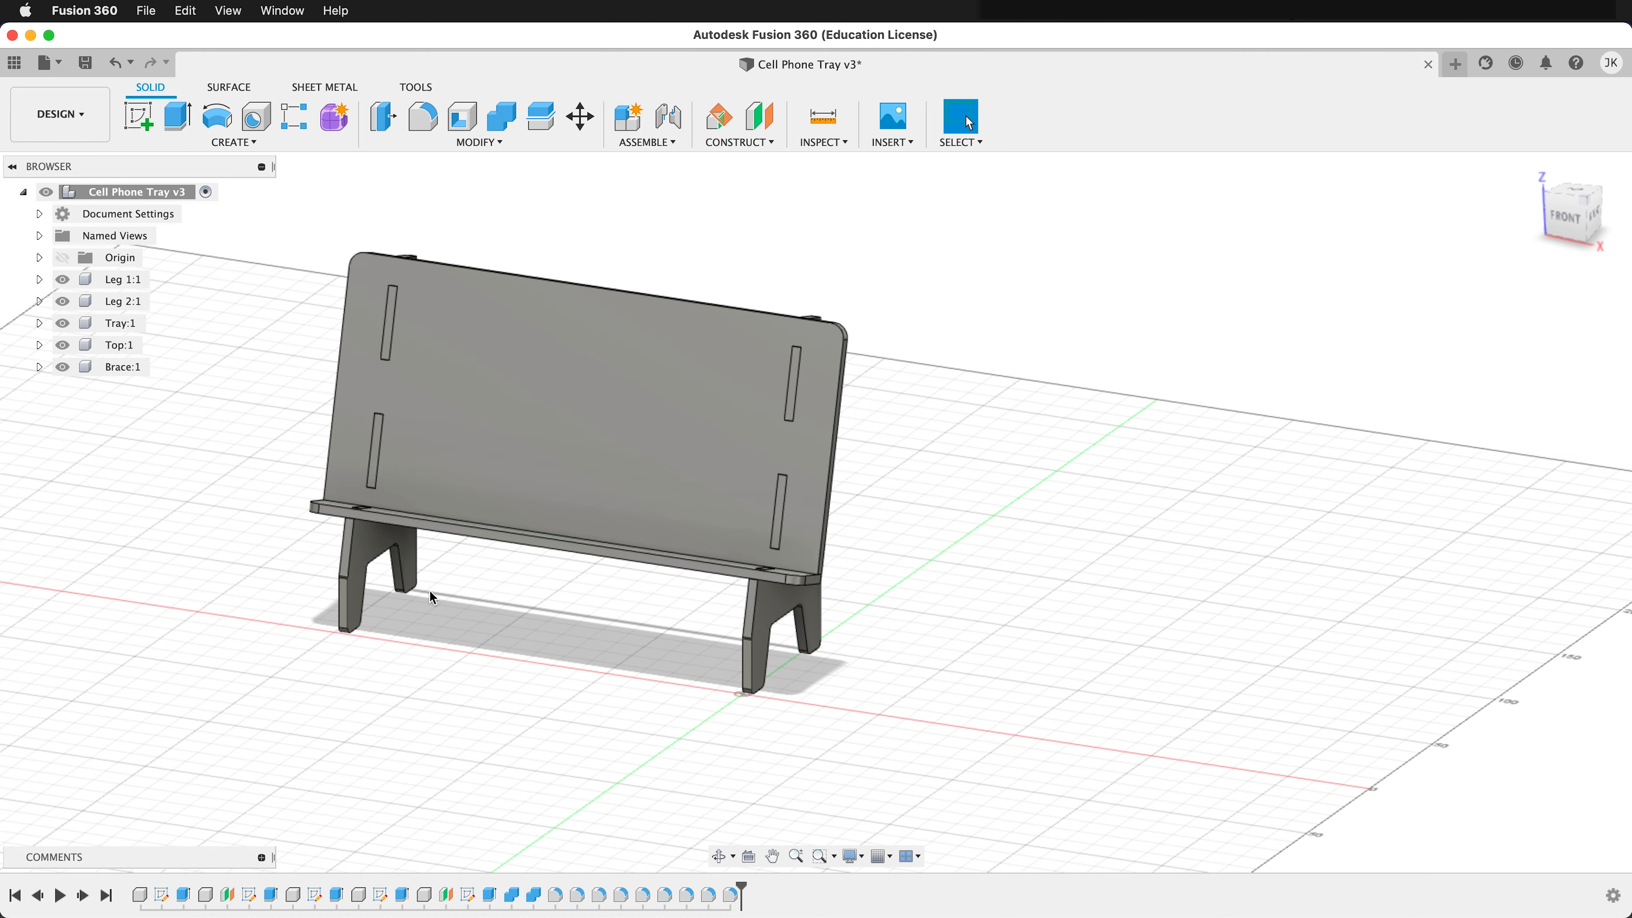
pyautogui.moveTo(661, 616); pyautogui.dragTo(507, 463, button='middle')
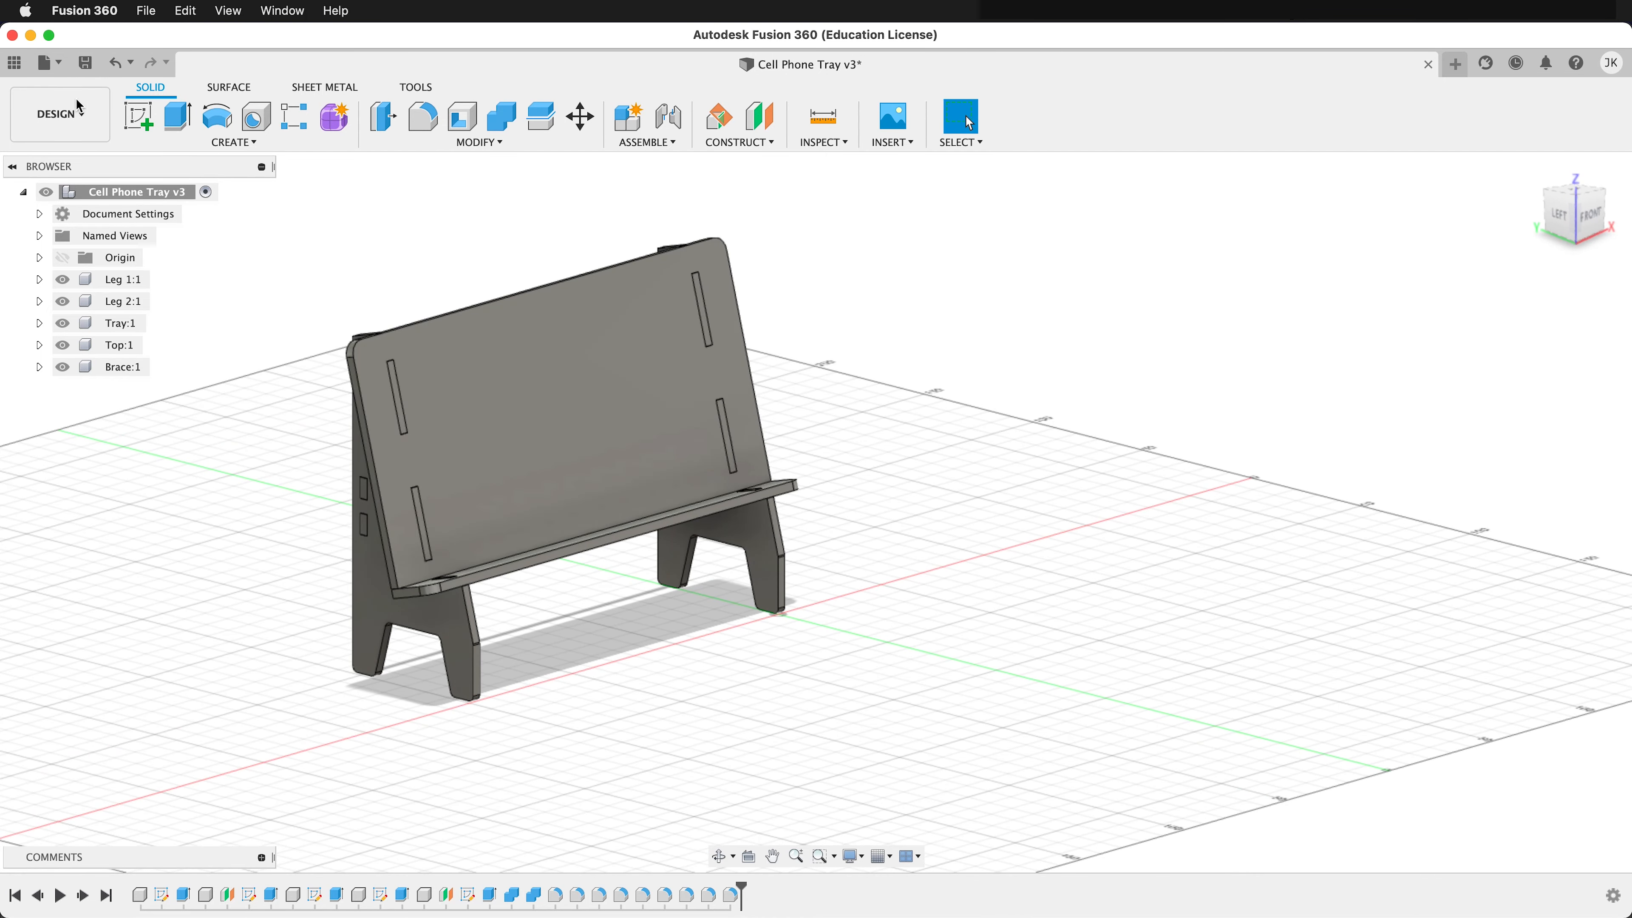
# Insert the Phone design from the Fusion Tutorials project into the current design
pyautogui.click(14, 62)
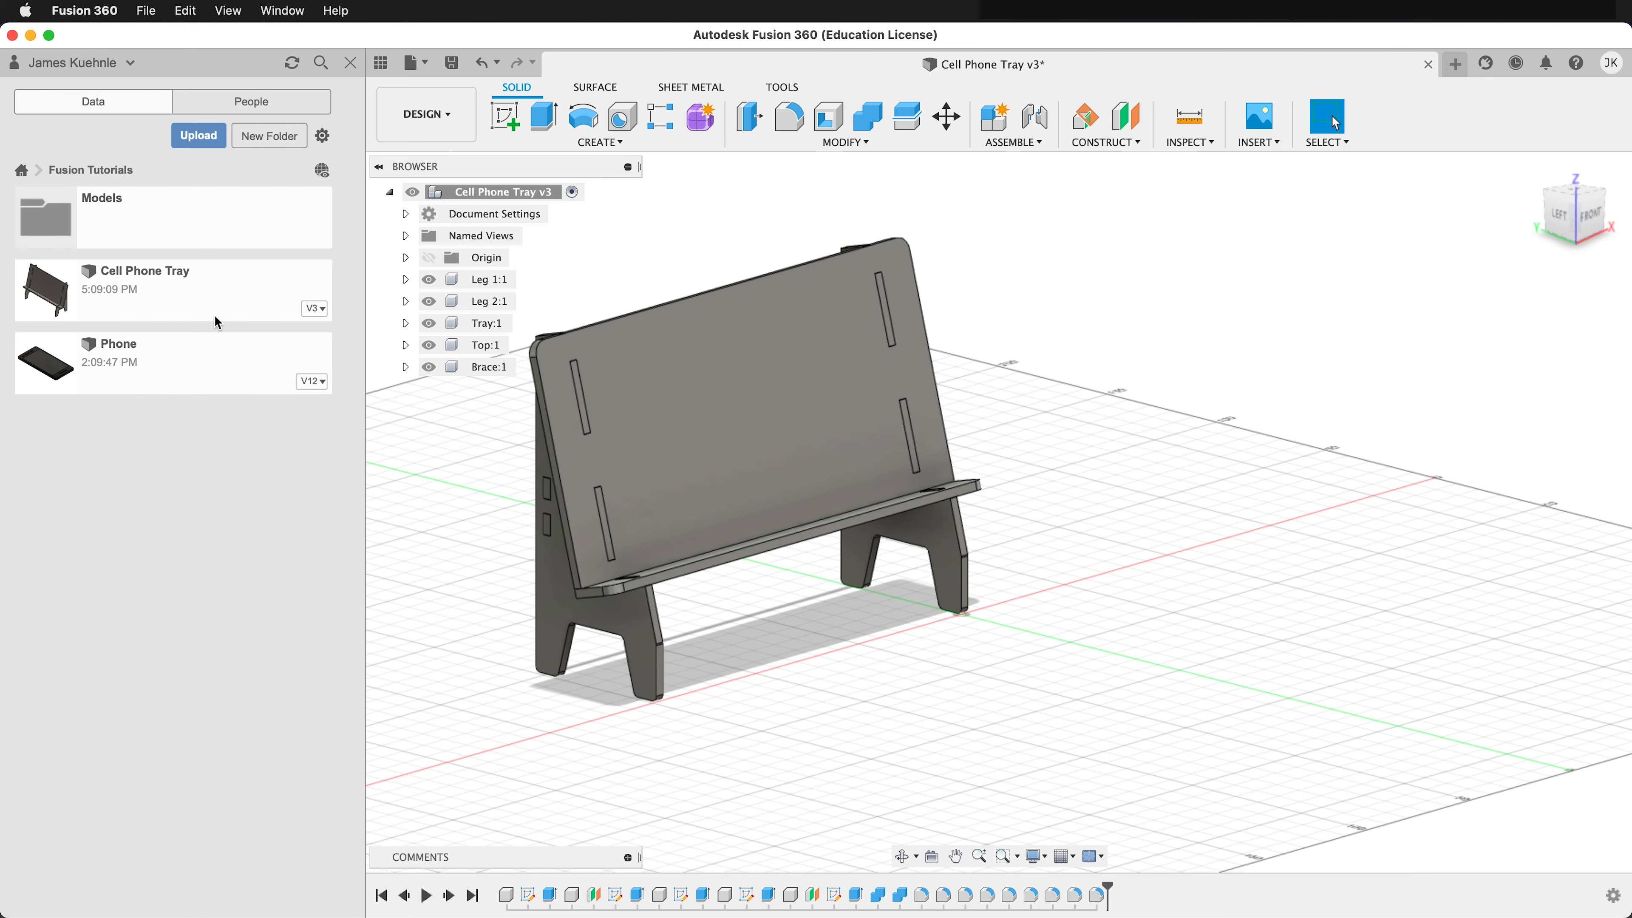
pyautogui.rightClick(198, 387)
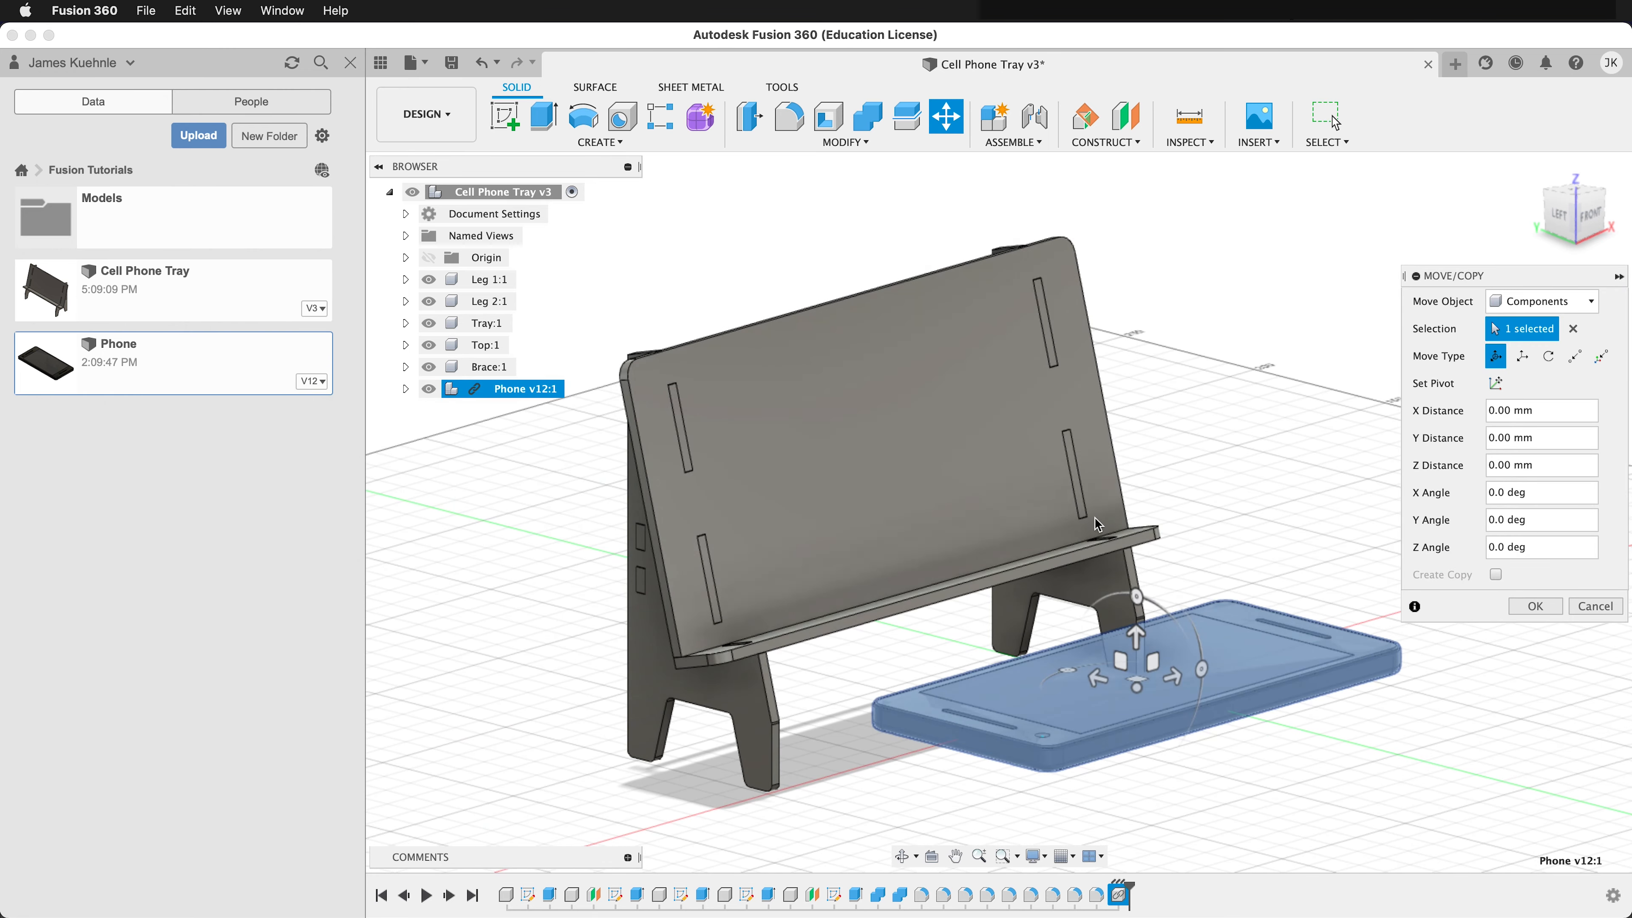
pyautogui.keyDown('shift'); pyautogui.moveTo(935, 608); pyautogui.dragTo(1012, 671, button='middle'); pyautogui.keyUp('shift')
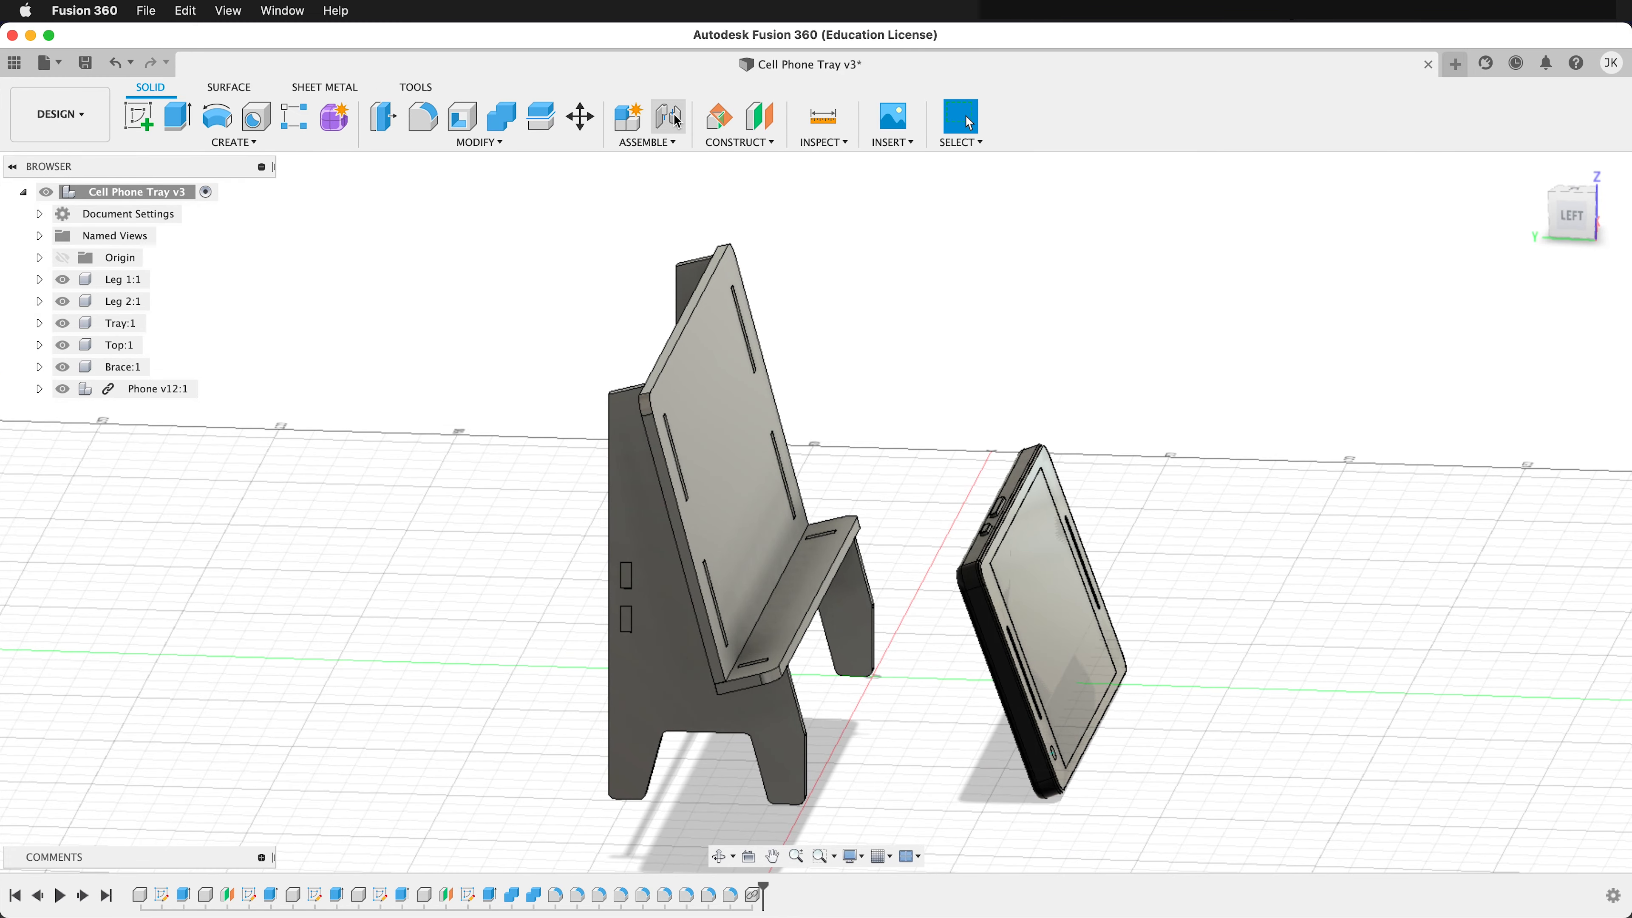
# Joint the center of the phone's back face to the center of the Top panel's front face, facing outward
pyautogui.click(676, 120)
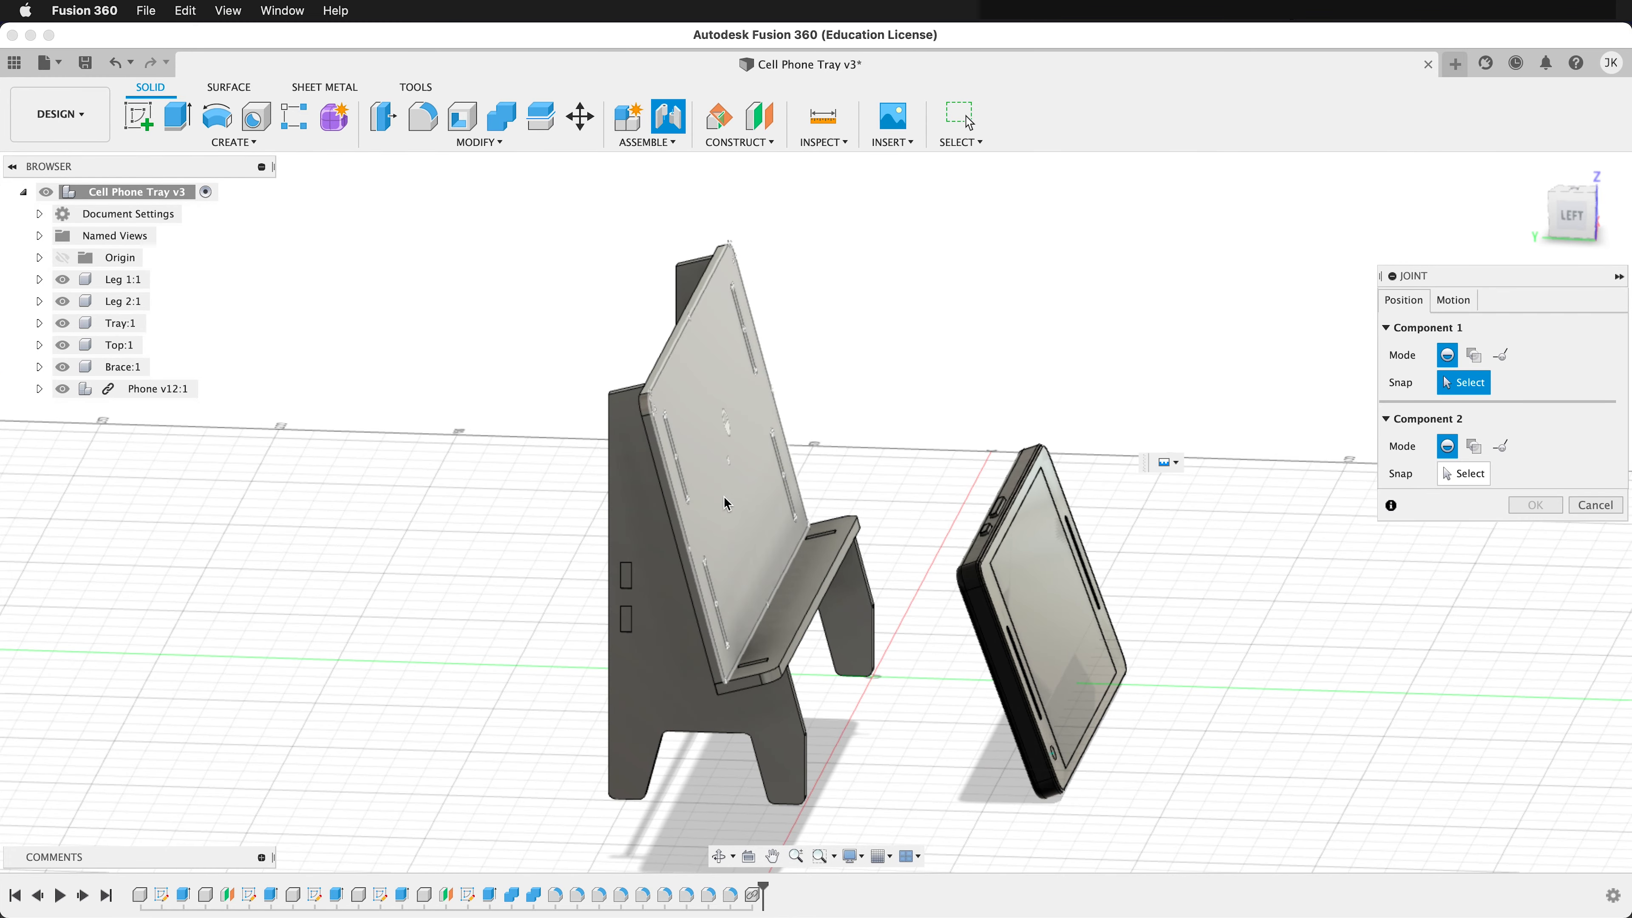
pyautogui.keyDown('shift'); pyautogui.moveTo(725, 503); pyautogui.dragTo(976, 649, button='middle'); pyautogui.keyUp('shift')
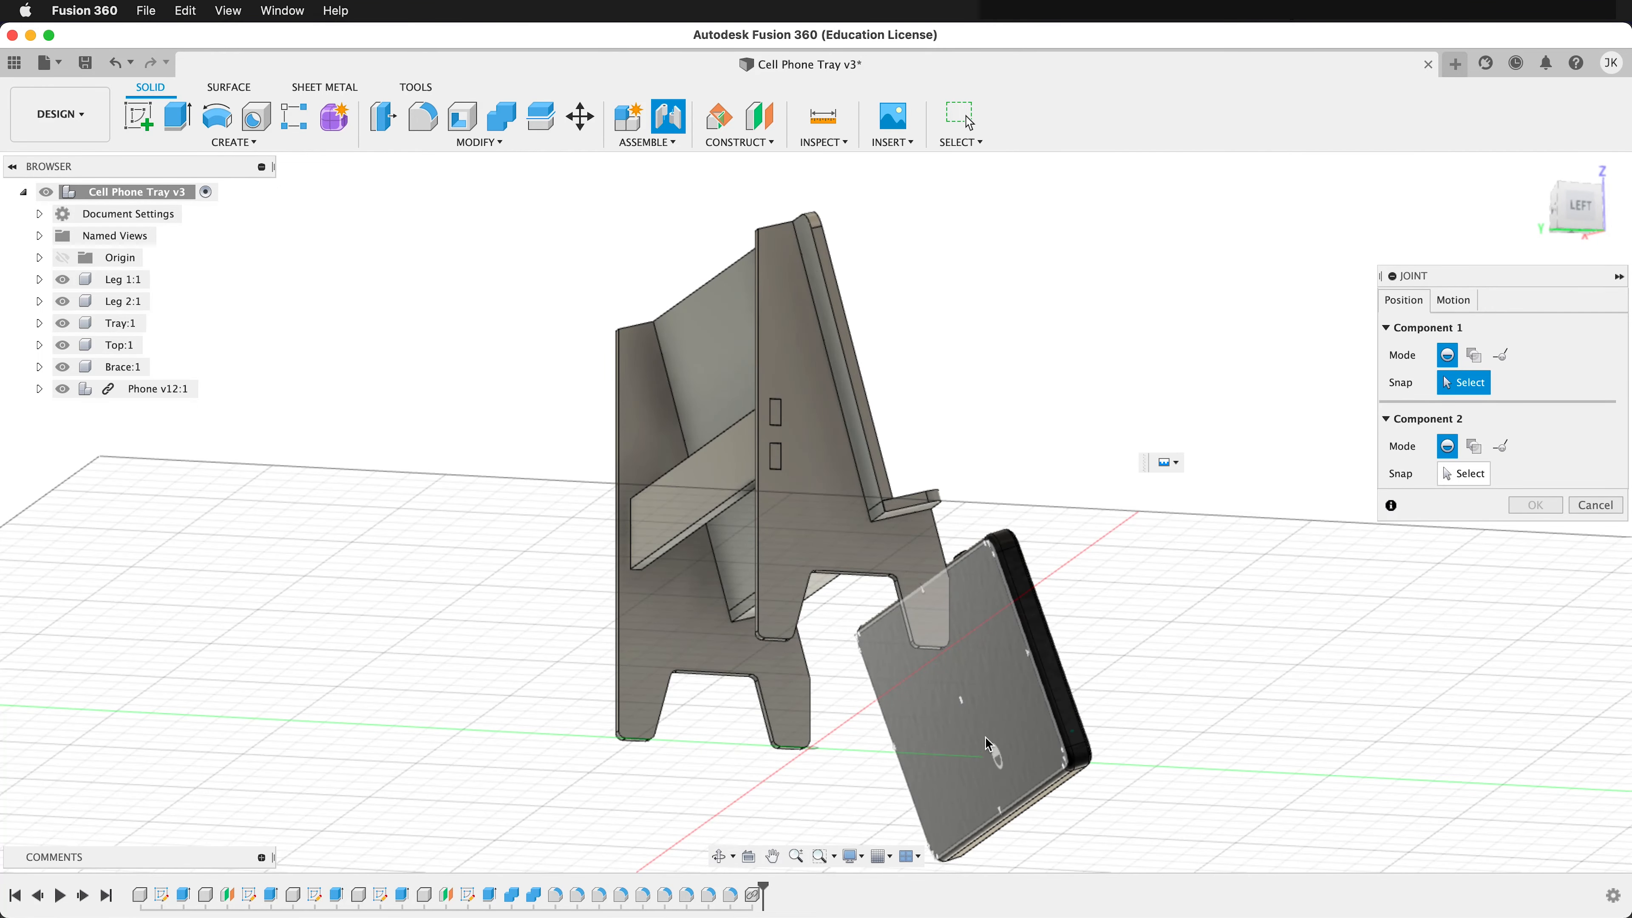
pyautogui.click(966, 699)
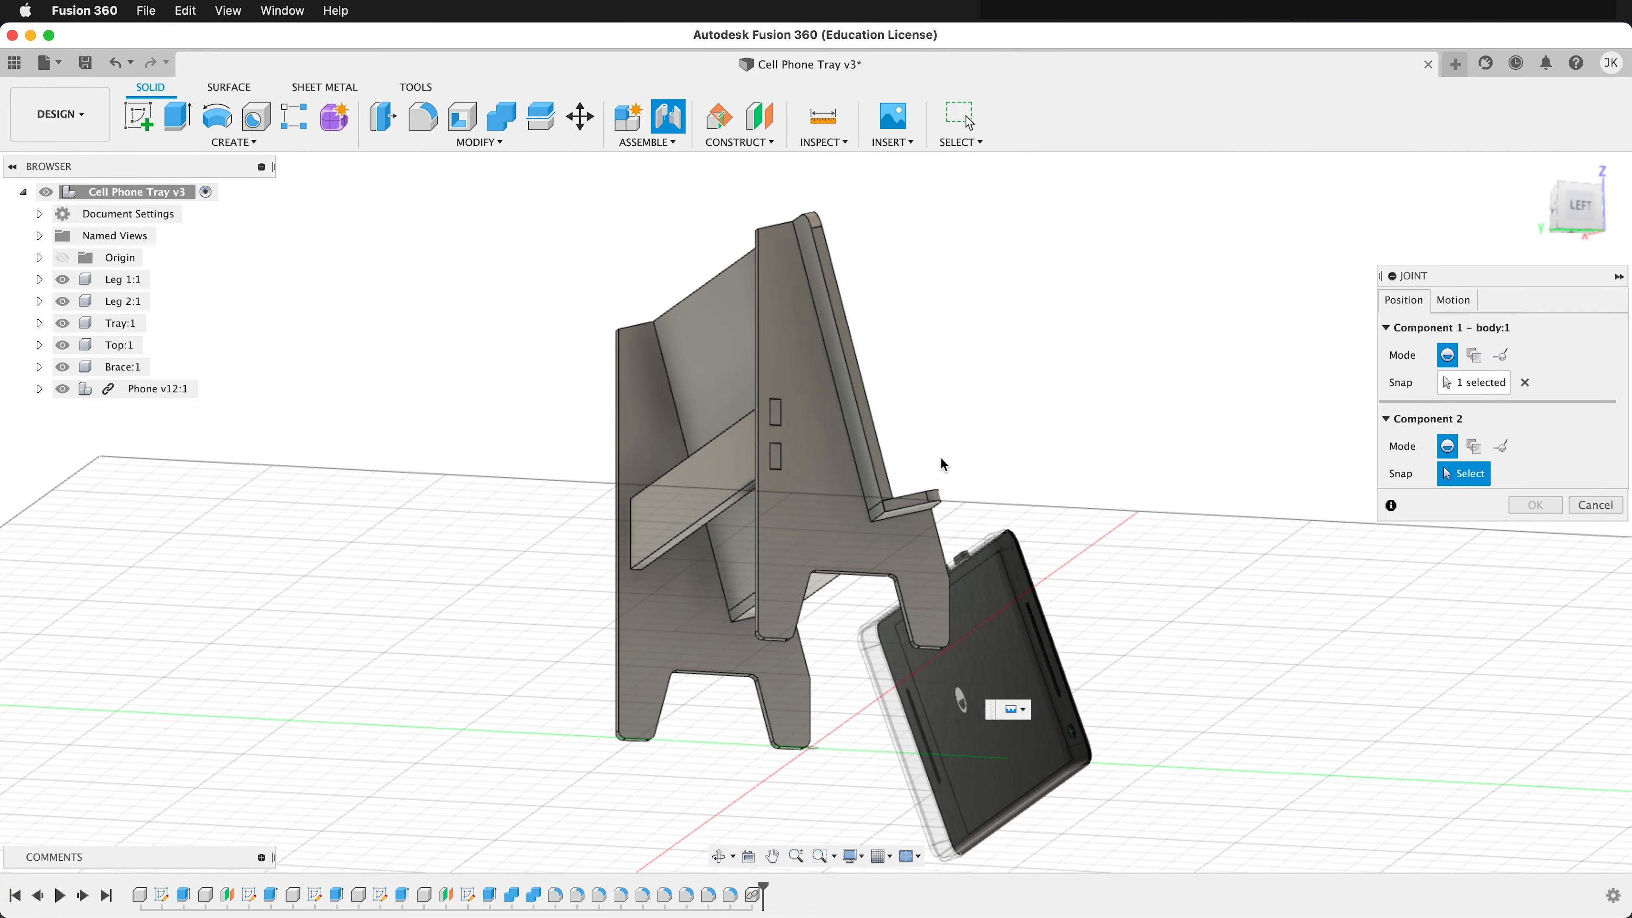
pyautogui.keyDown('shift'); pyautogui.moveTo(964, 479); pyautogui.dragTo(765, 429, button='middle'); pyautogui.keyUp('shift')
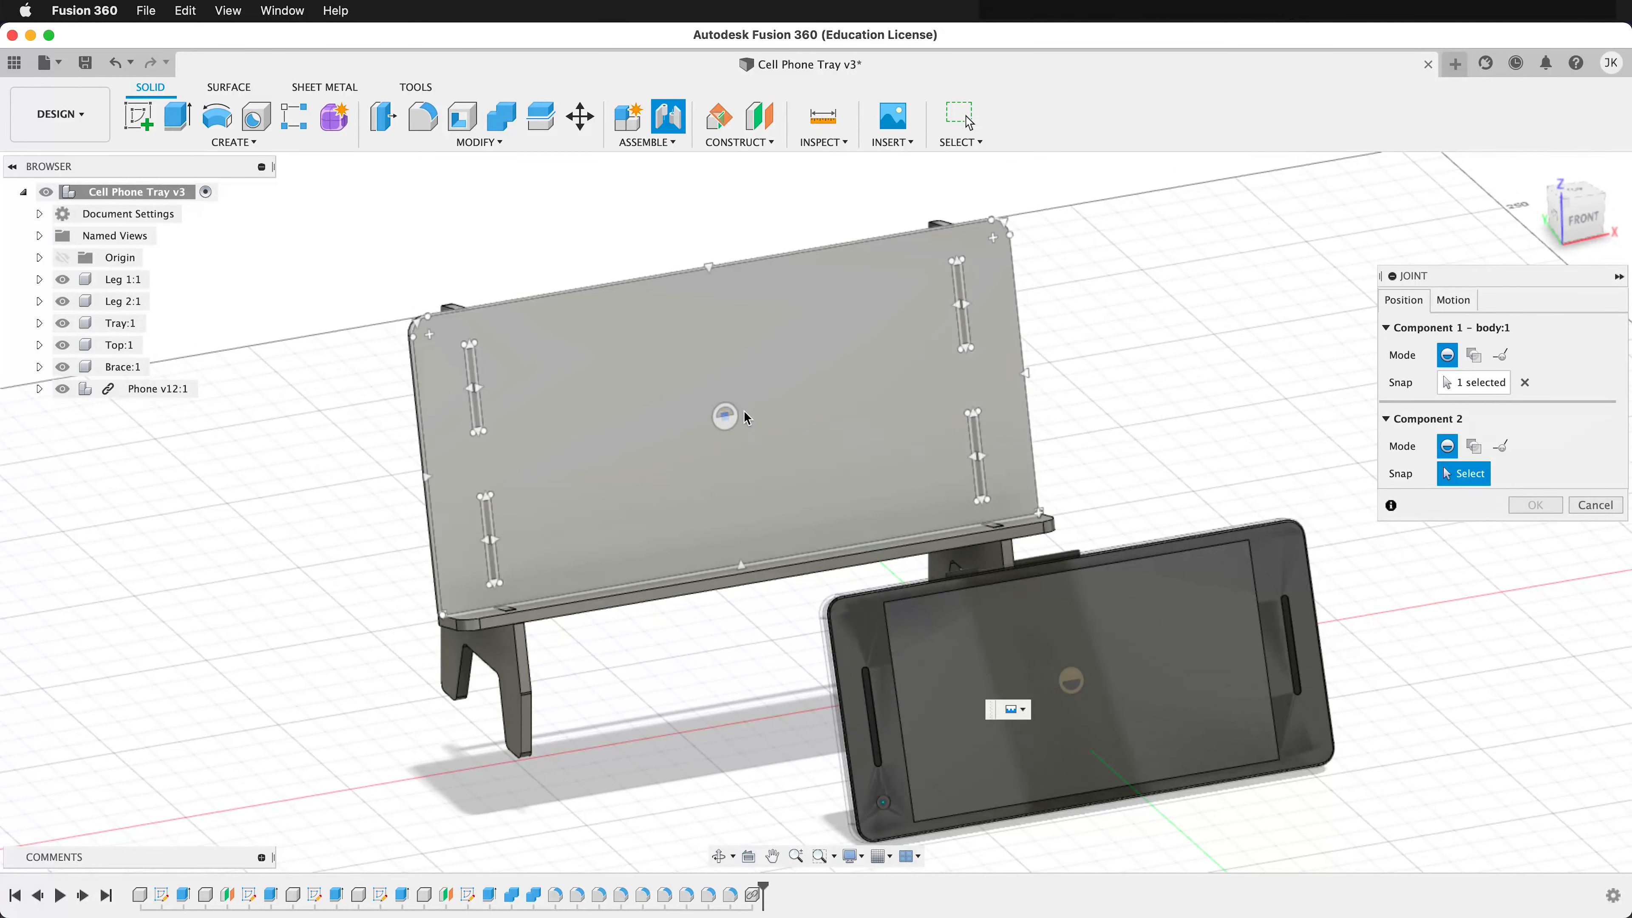
pyautogui.click(725, 419)
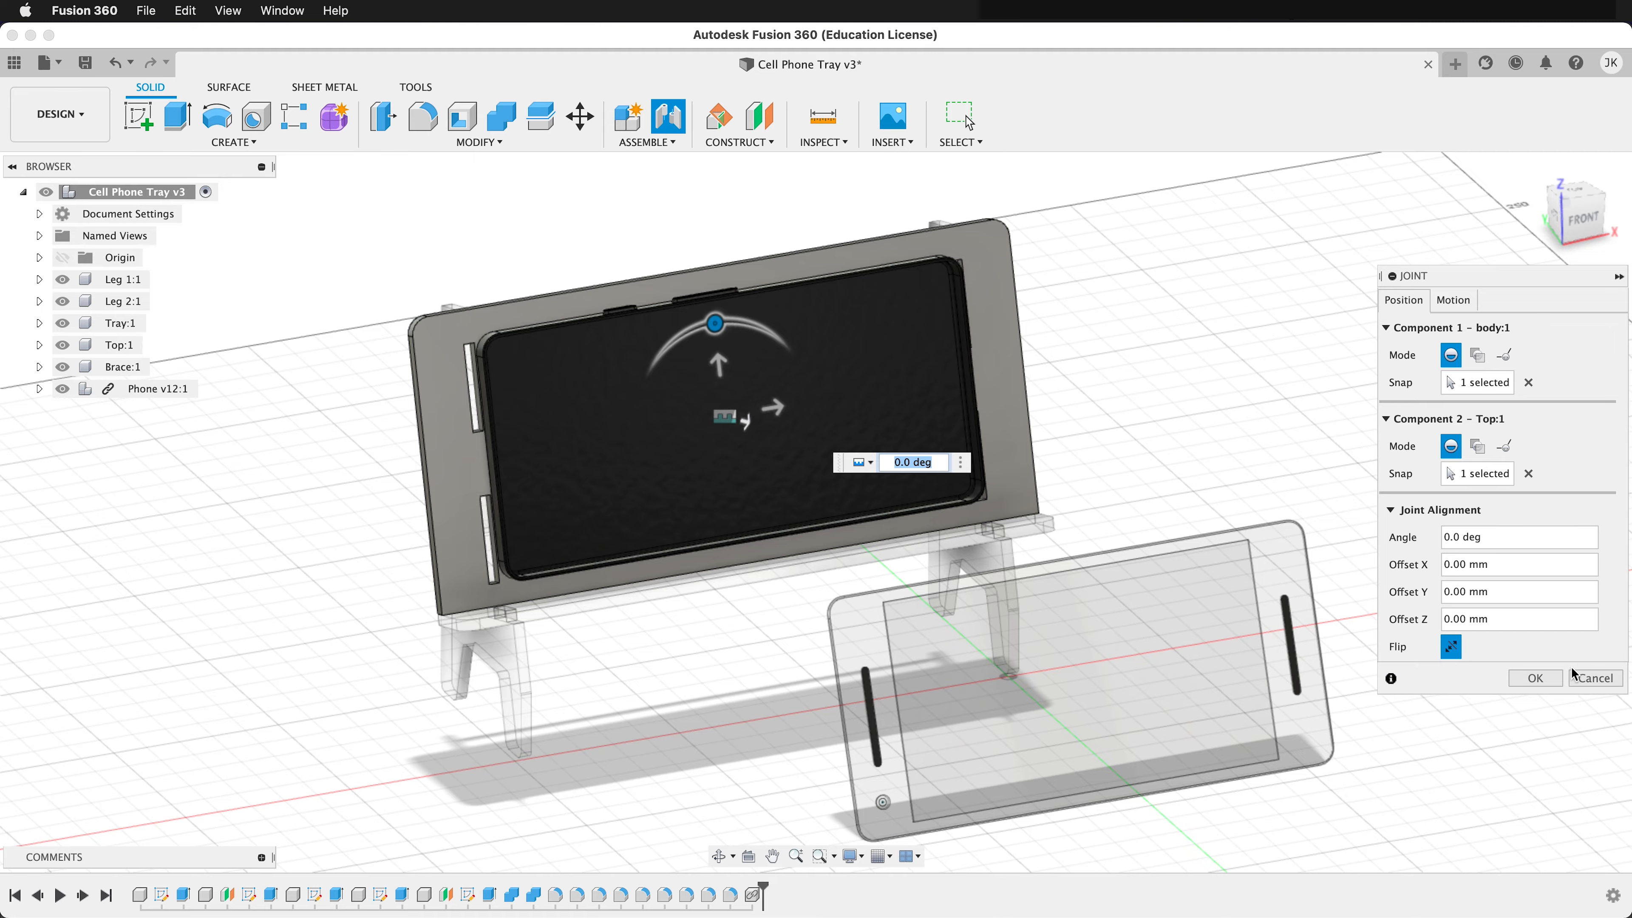
pyautogui.keyDown('shift'); pyautogui.moveTo(503, 577); pyautogui.dragTo(590, 543, button='middle'); pyautogui.keyUp('shift')
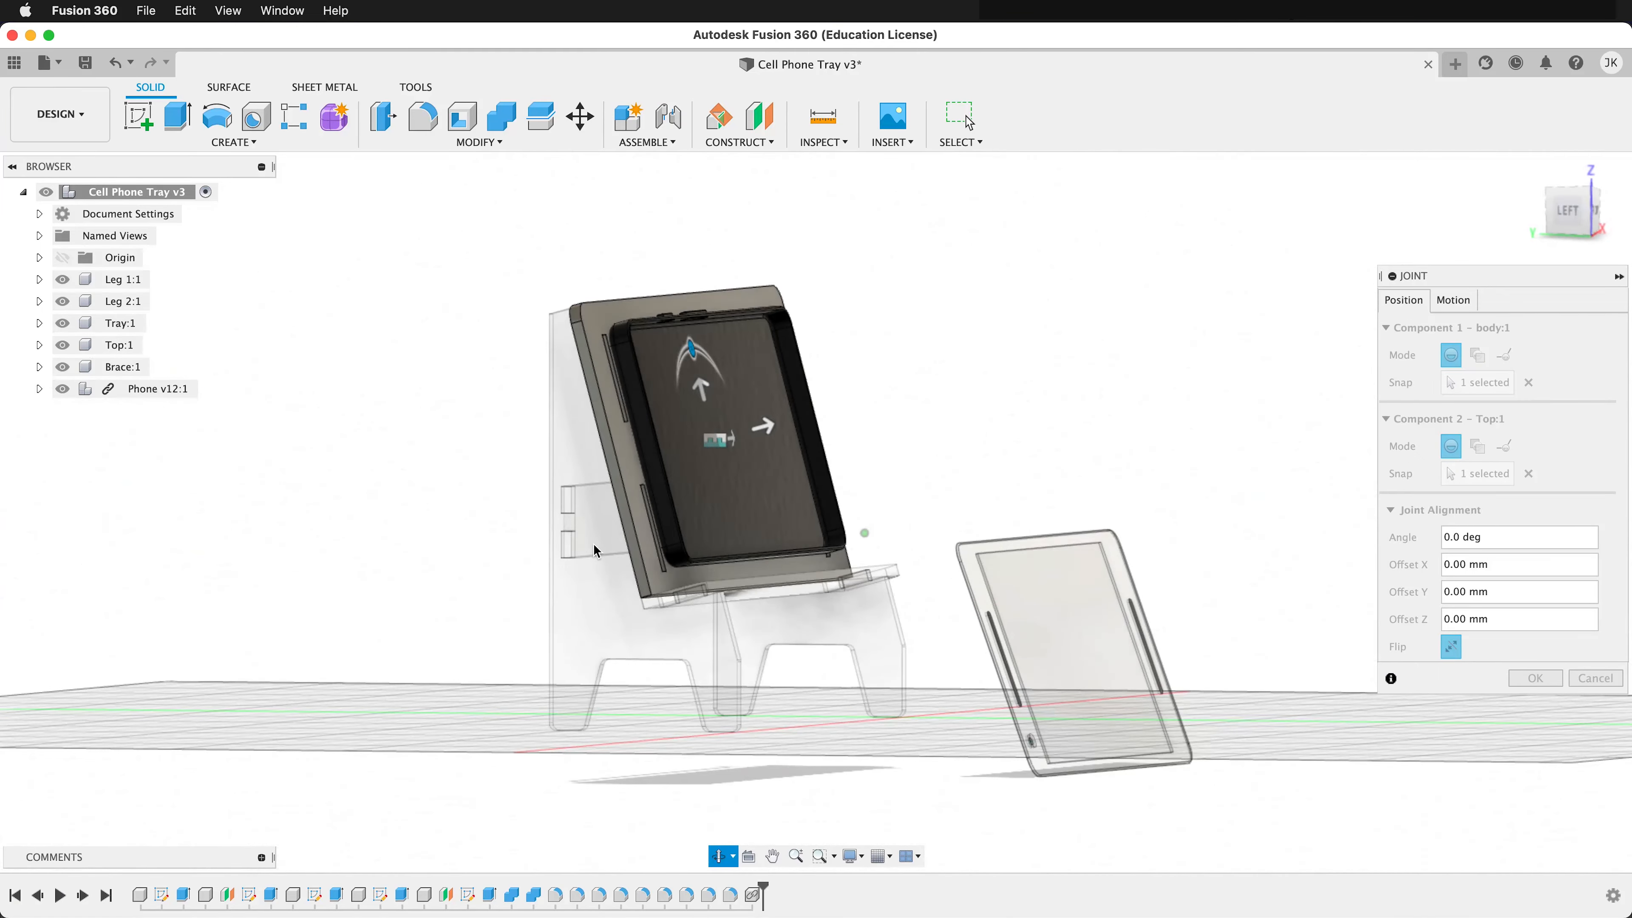
pyautogui.click(1536, 679)
pyautogui.press('F6')
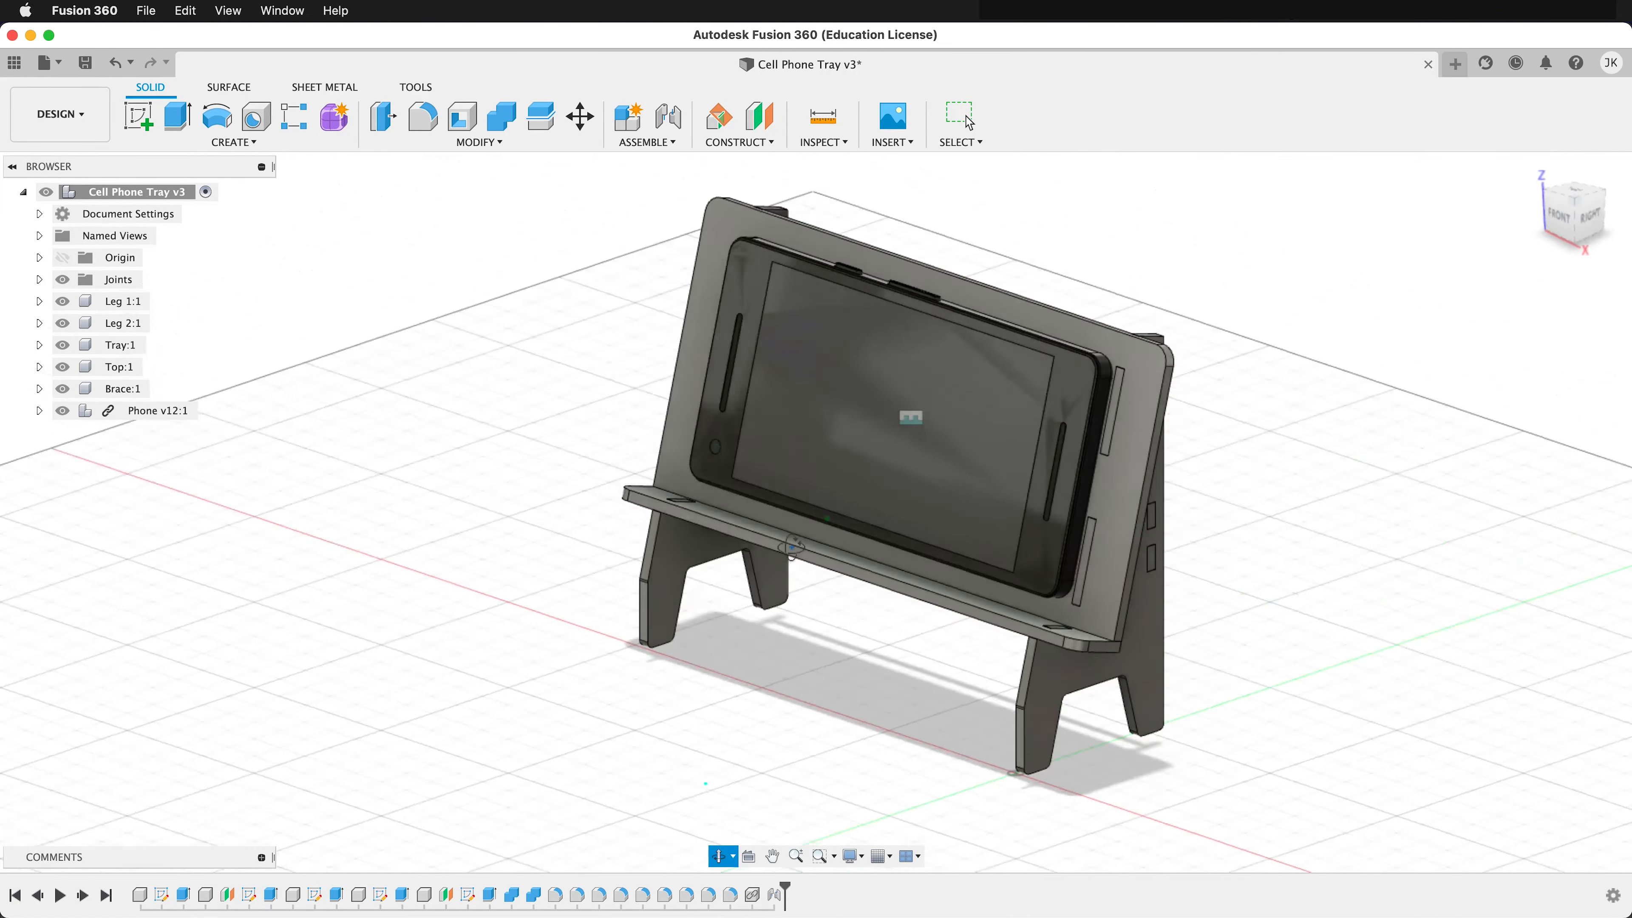
# Measure the distance between the phone's lower edge face and the upper face of the Tray
pyautogui.click(835, 142)
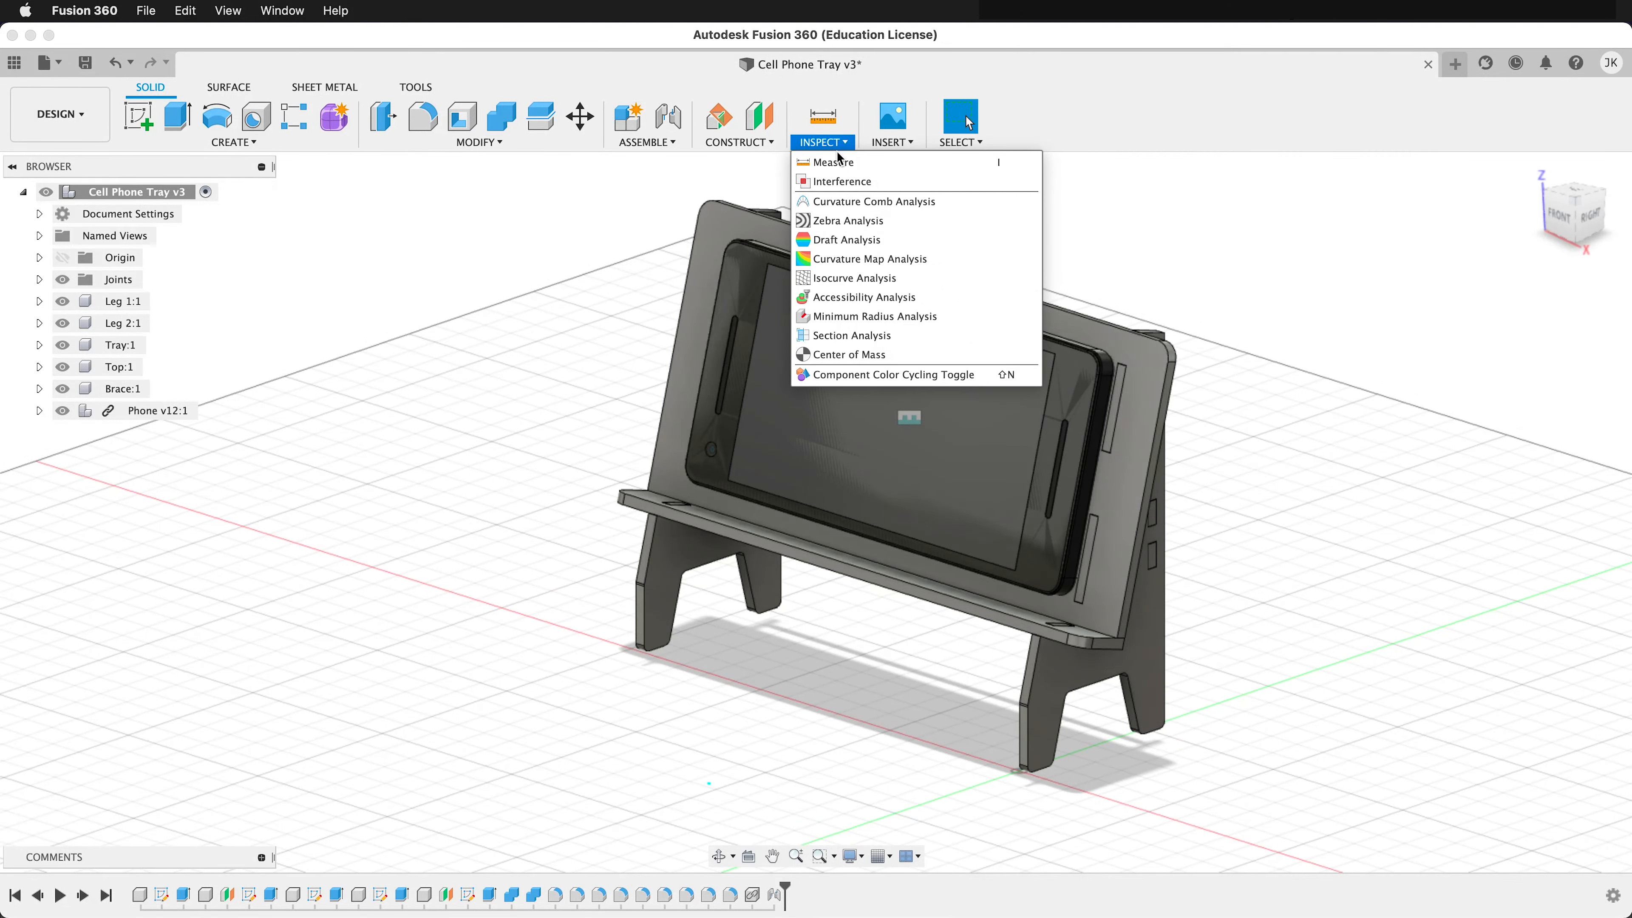
pyautogui.click(833, 162)
pyautogui.keyDown('shift'); pyautogui.moveTo(912, 310); pyautogui.dragTo(1023, 547, button='middle'); pyautogui.keyUp('shift')
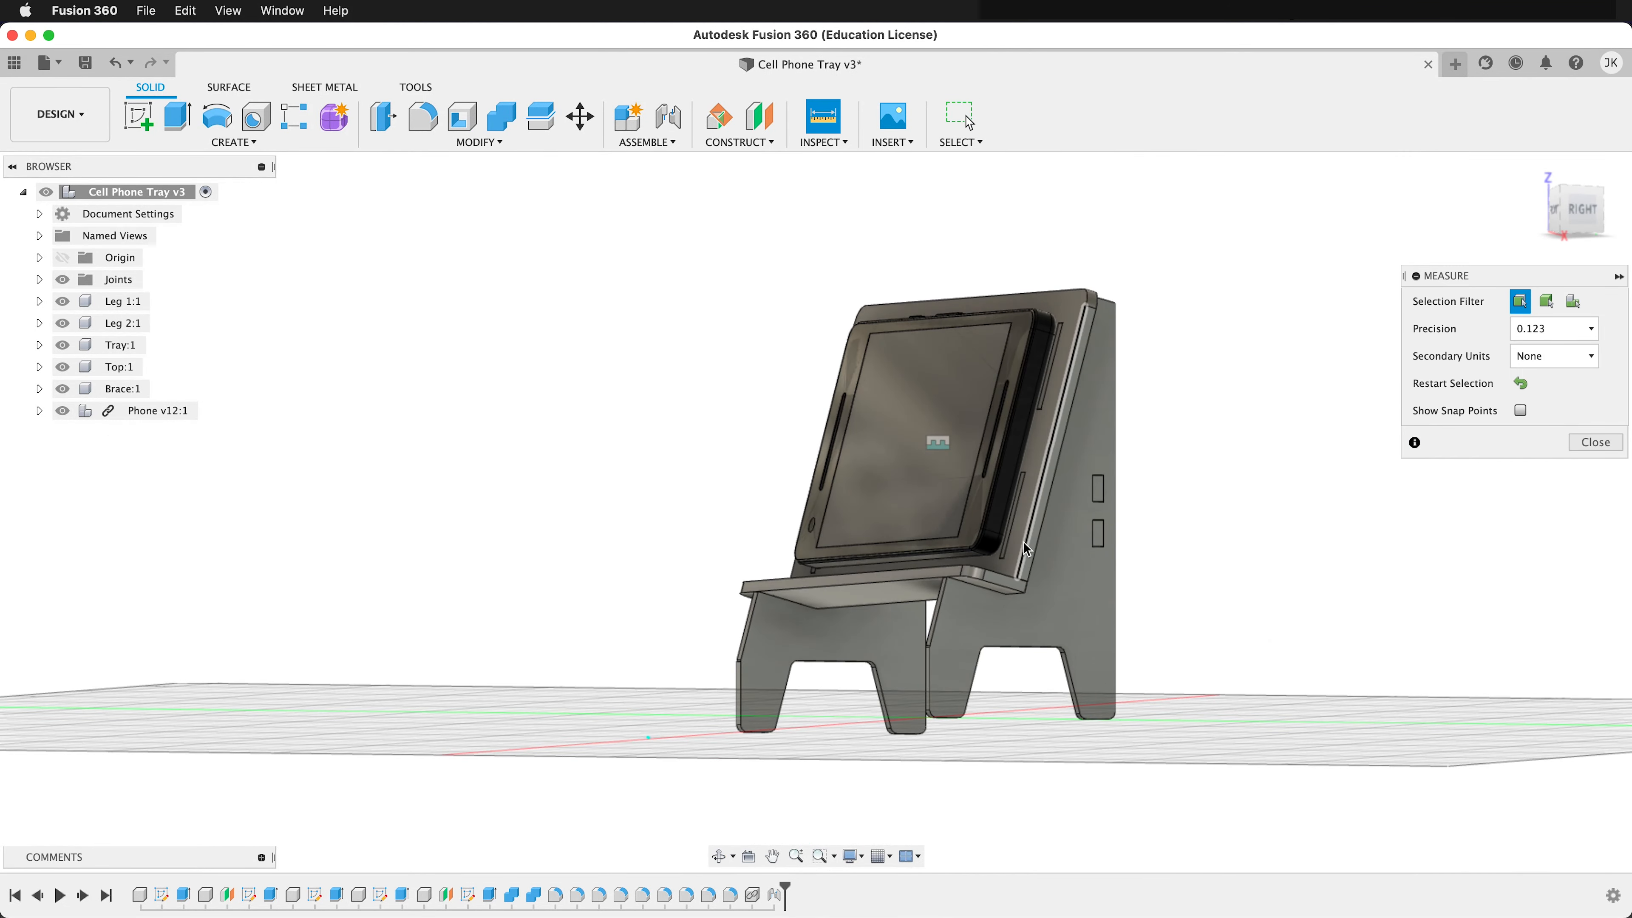
pyautogui.scroll(8, 1022, 543)
pyautogui.click(869, 607)
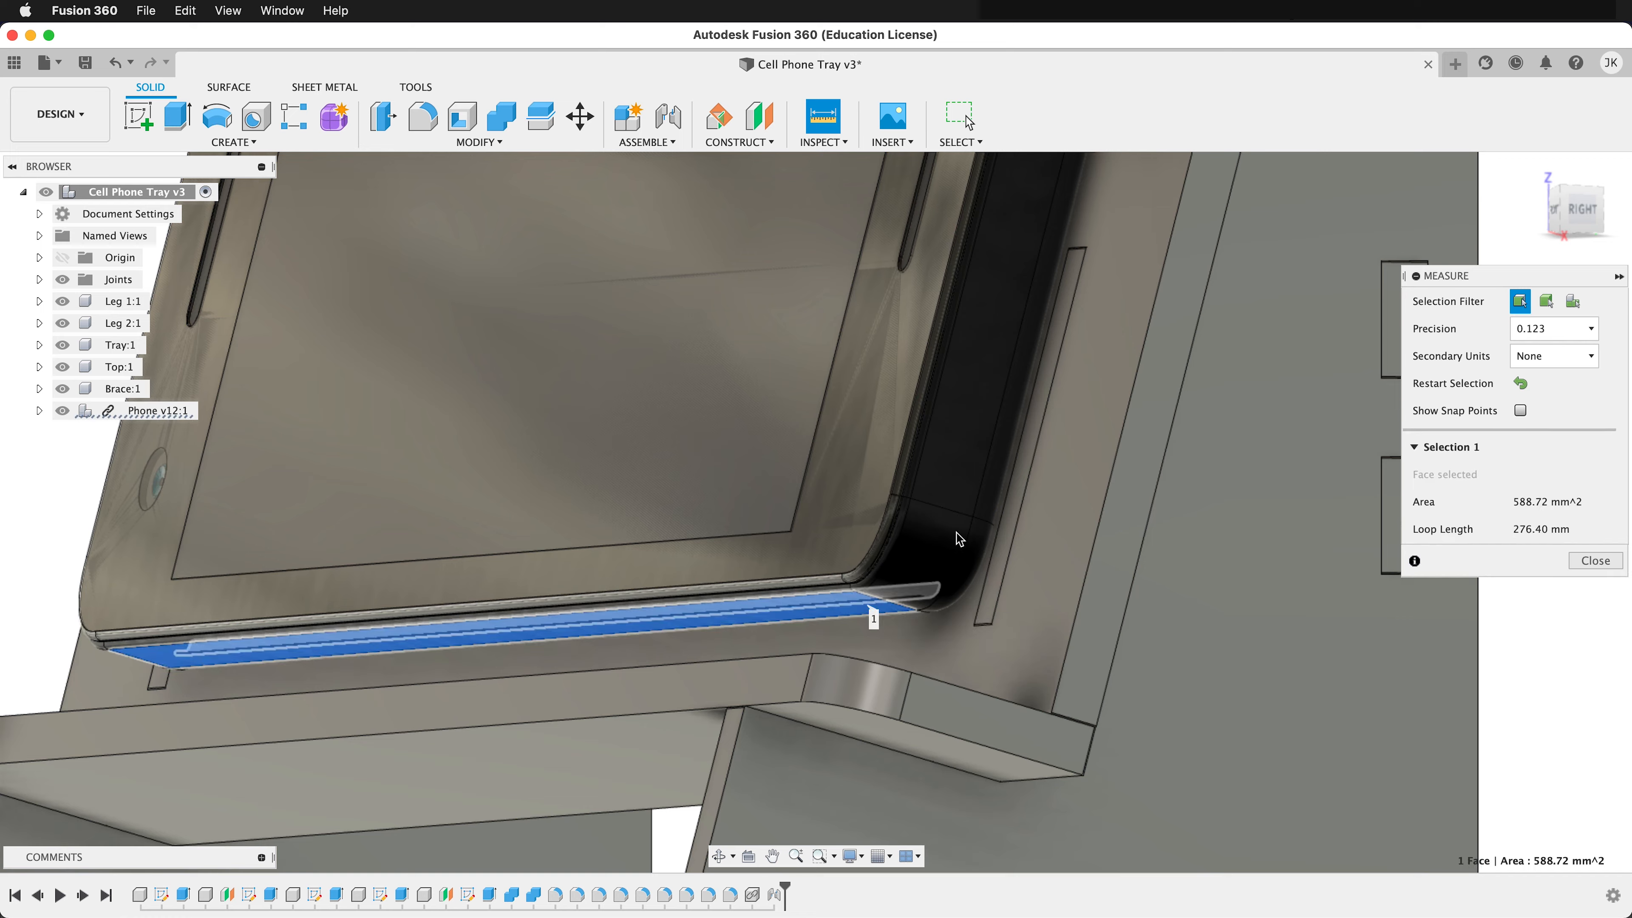
pyautogui.keyDown('shift'); pyautogui.moveTo(931, 571); pyautogui.dragTo(791, 594, button='middle'); pyautogui.keyUp('shift')
pyautogui.click(793, 600)
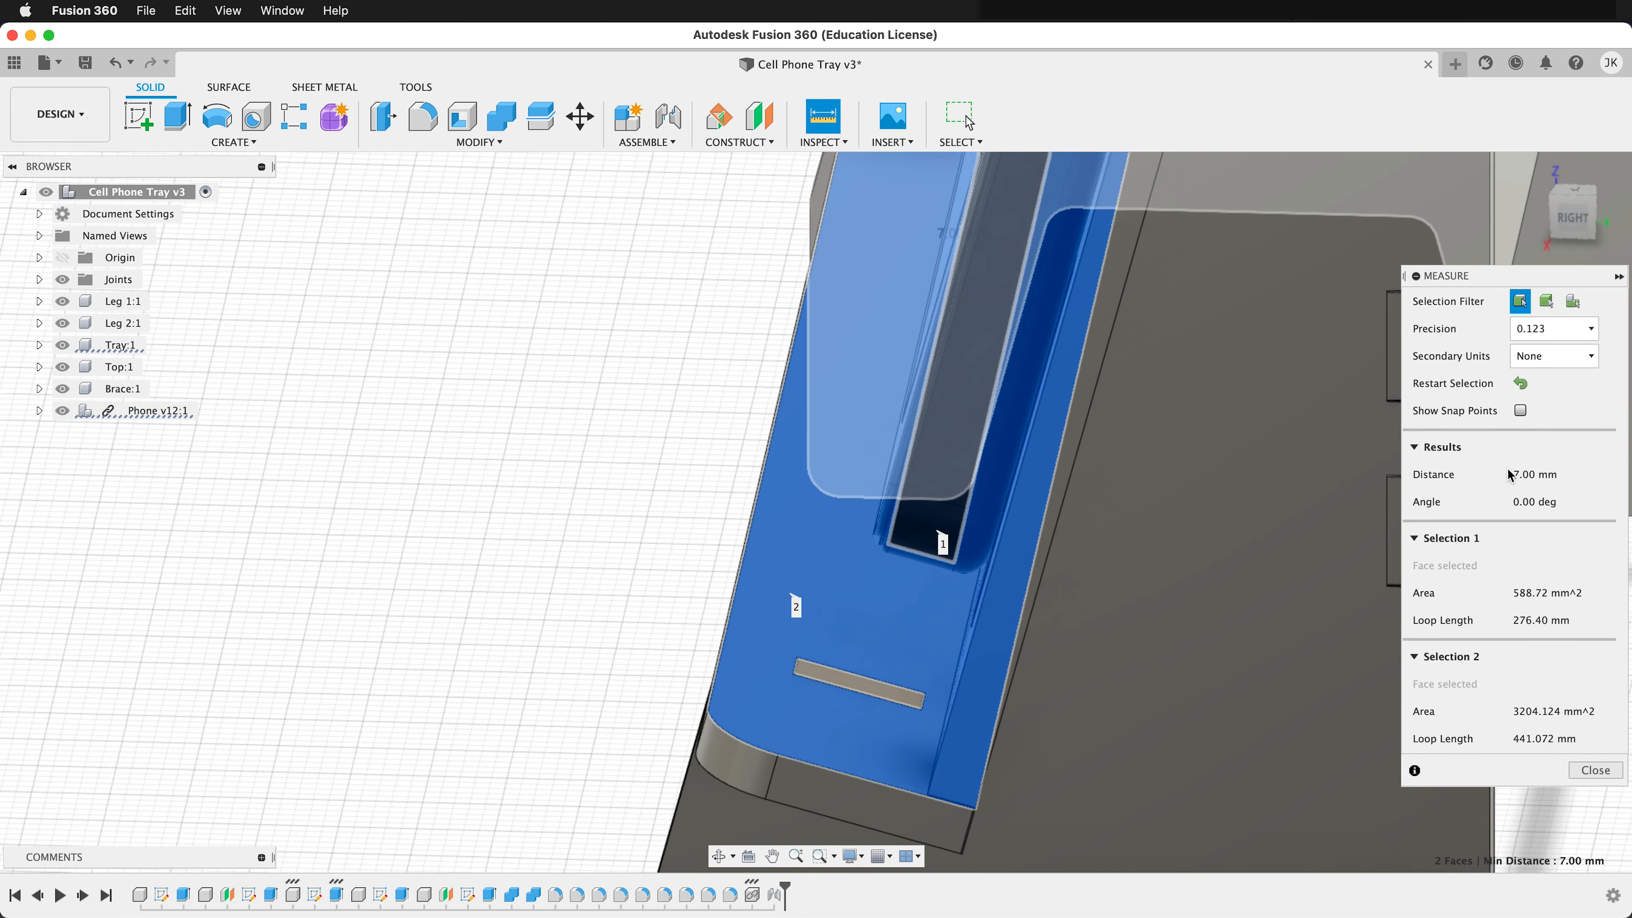
pyautogui.click(1596, 770)
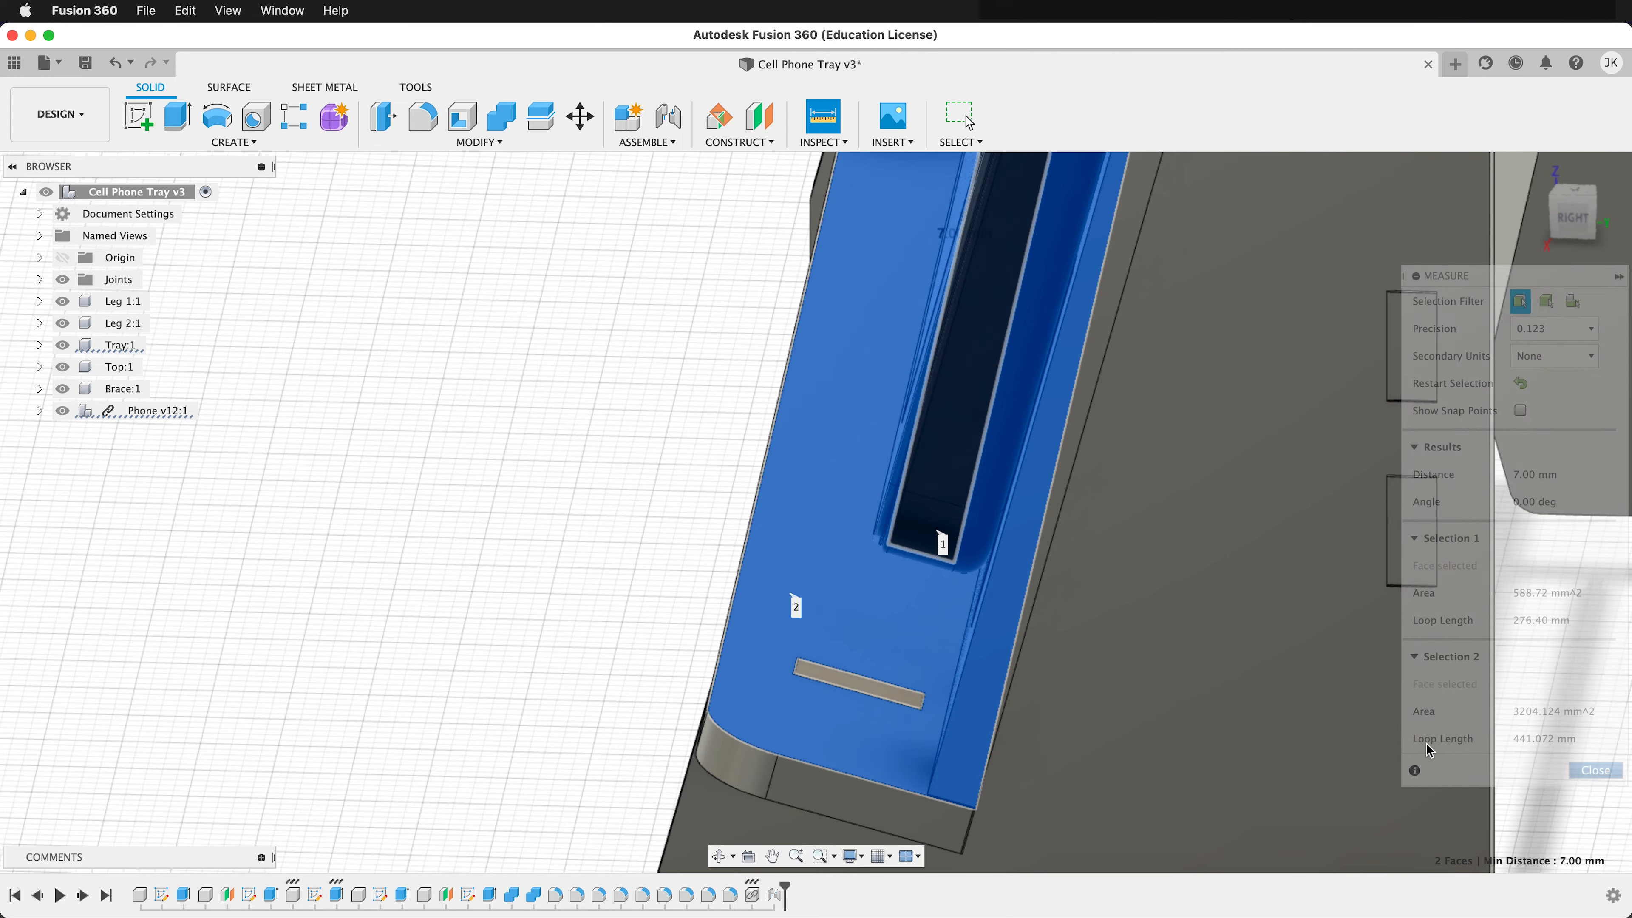
# Edit the phone's joint and set its Y offset to -7 mm
pyautogui.keyDown('shift'); pyautogui.moveTo(713, 603); pyautogui.dragTo(806, 749, button='middle'); pyautogui.keyUp('shift')
pyautogui.rightClick(777, 906)
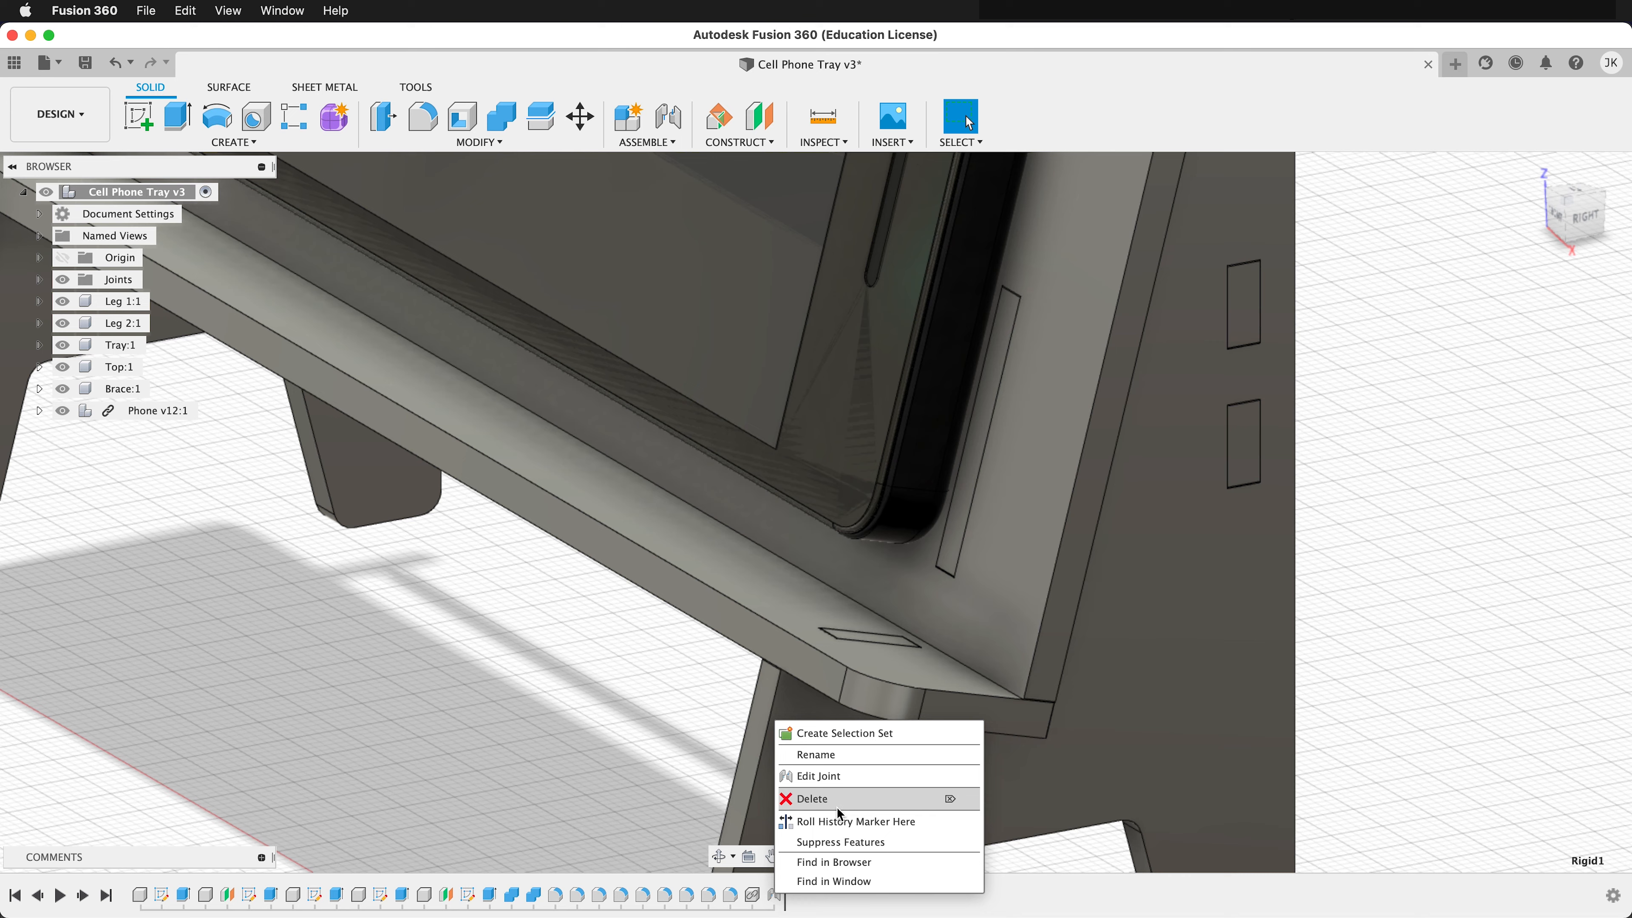
pyautogui.click(836, 776)
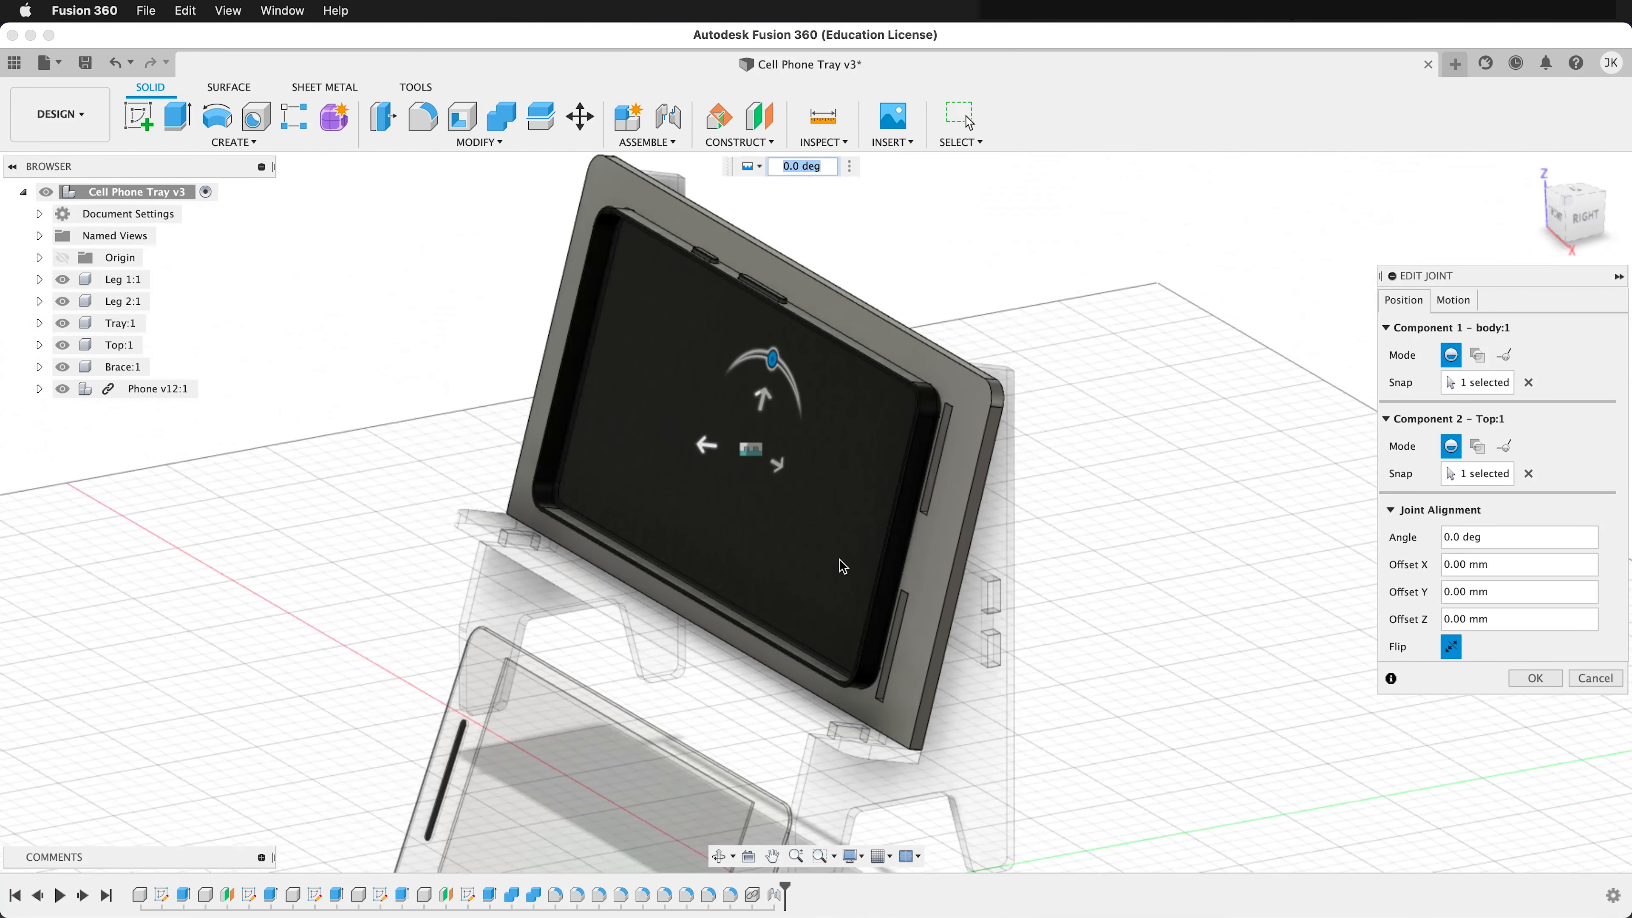
pyautogui.moveTo(758, 393); pyautogui.dragTo(756, 406)
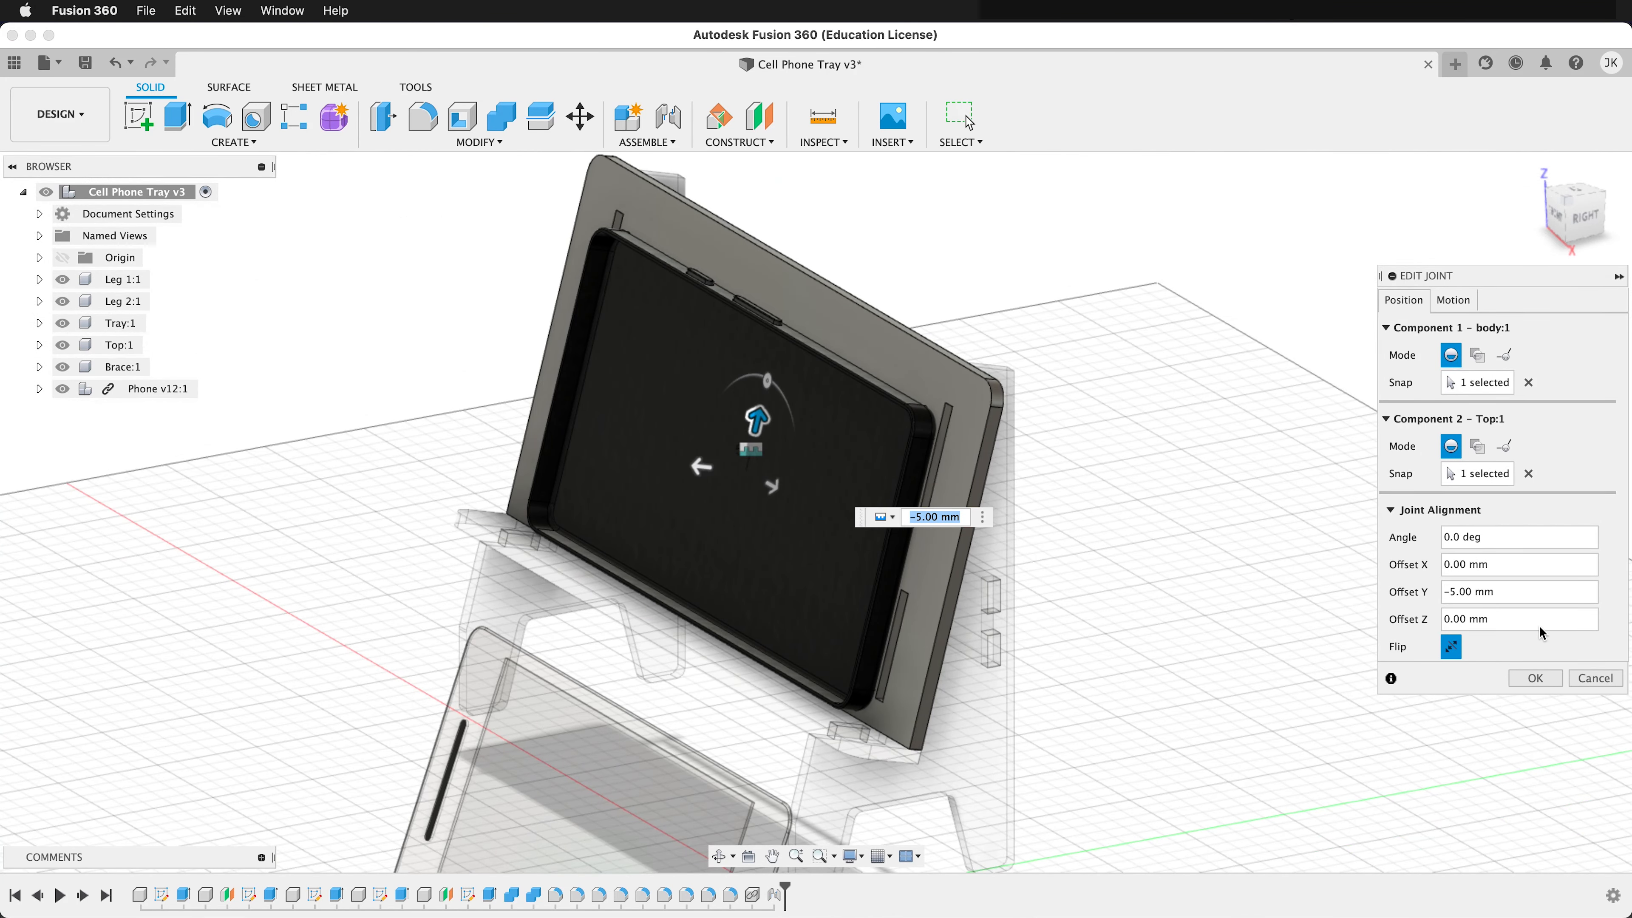
pyautogui.click(1459, 593)
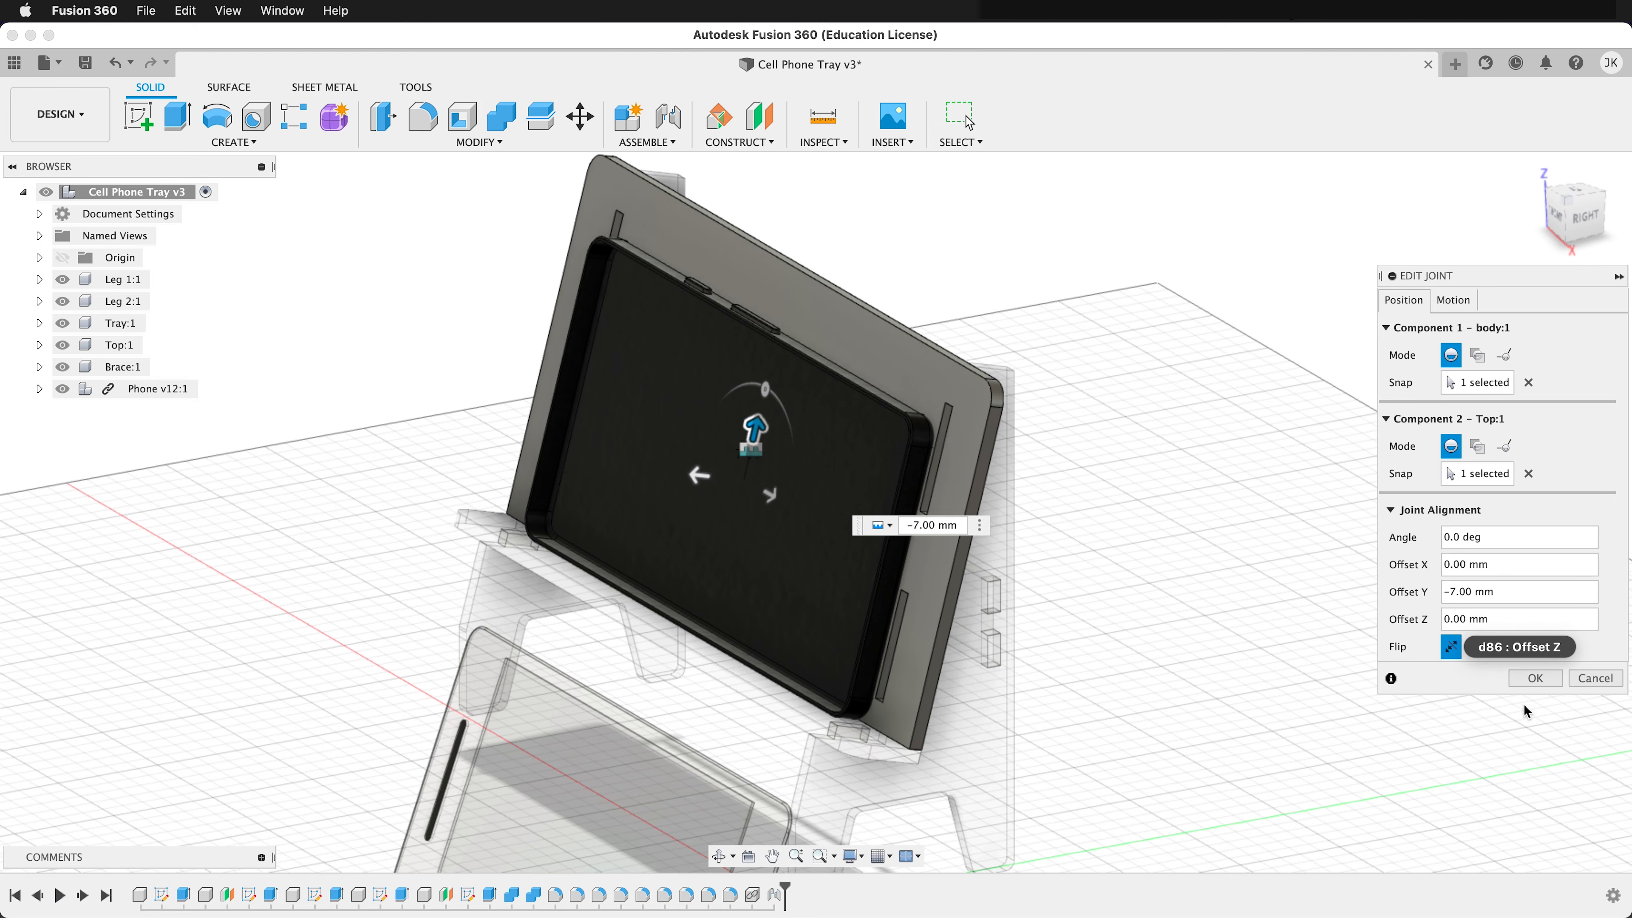
pyautogui.click(1534, 679)
pyautogui.keyDown('shift'); pyautogui.moveTo(1133, 569); pyautogui.dragTo(641, 712, button='middle'); pyautogui.keyUp('shift')
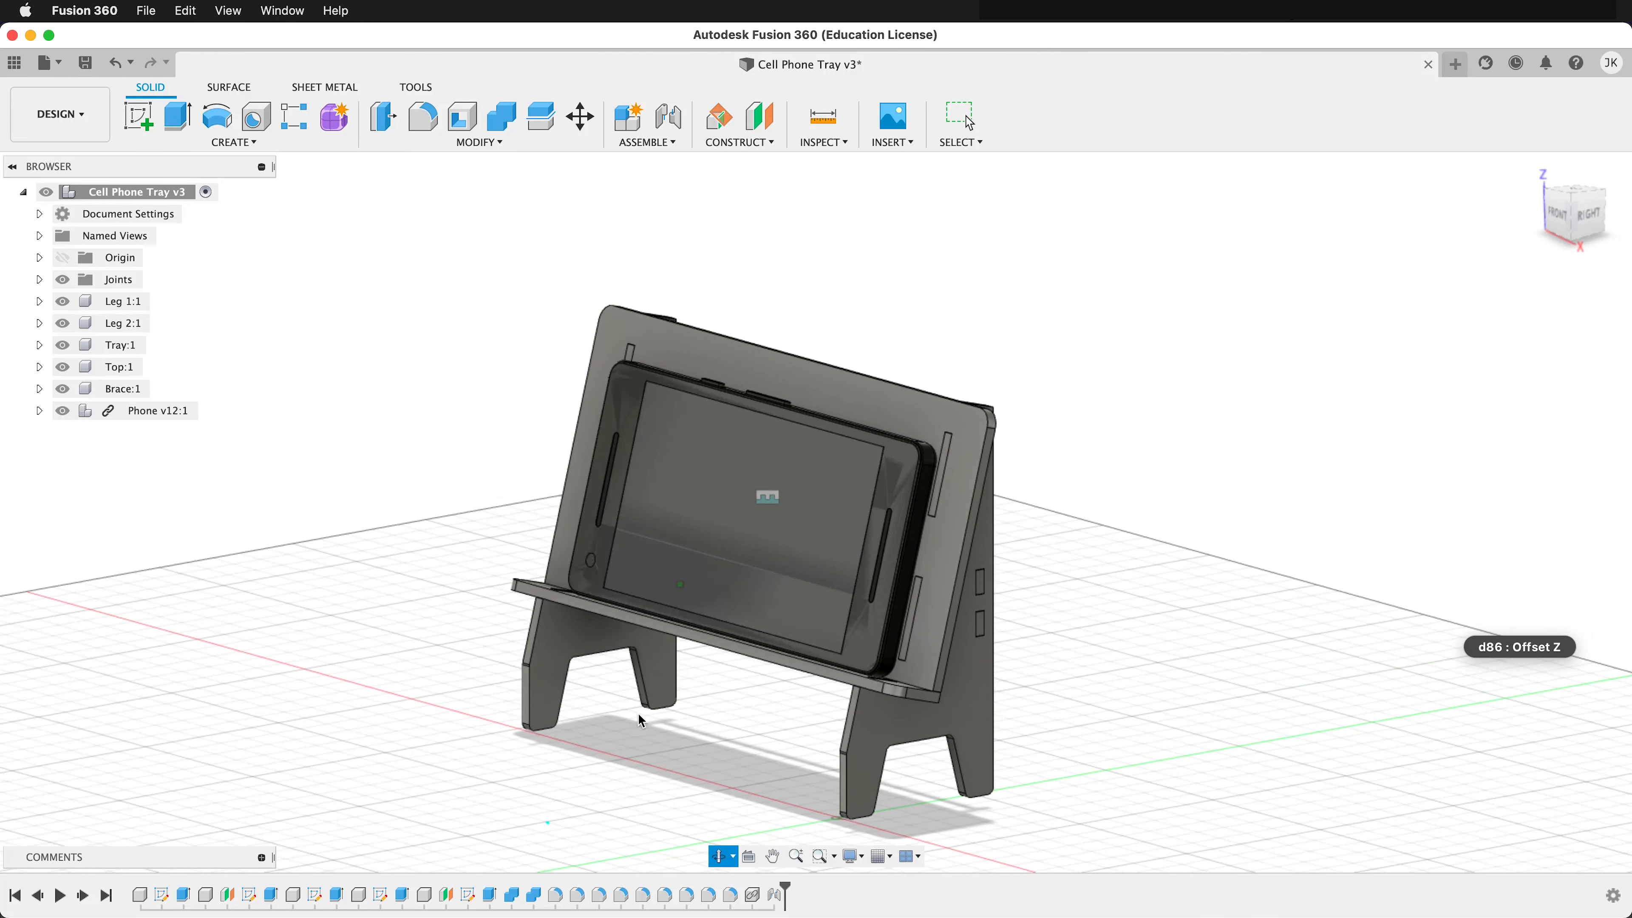
# Save the design with the version description "Stand Finish"
pyautogui.press('super+s')
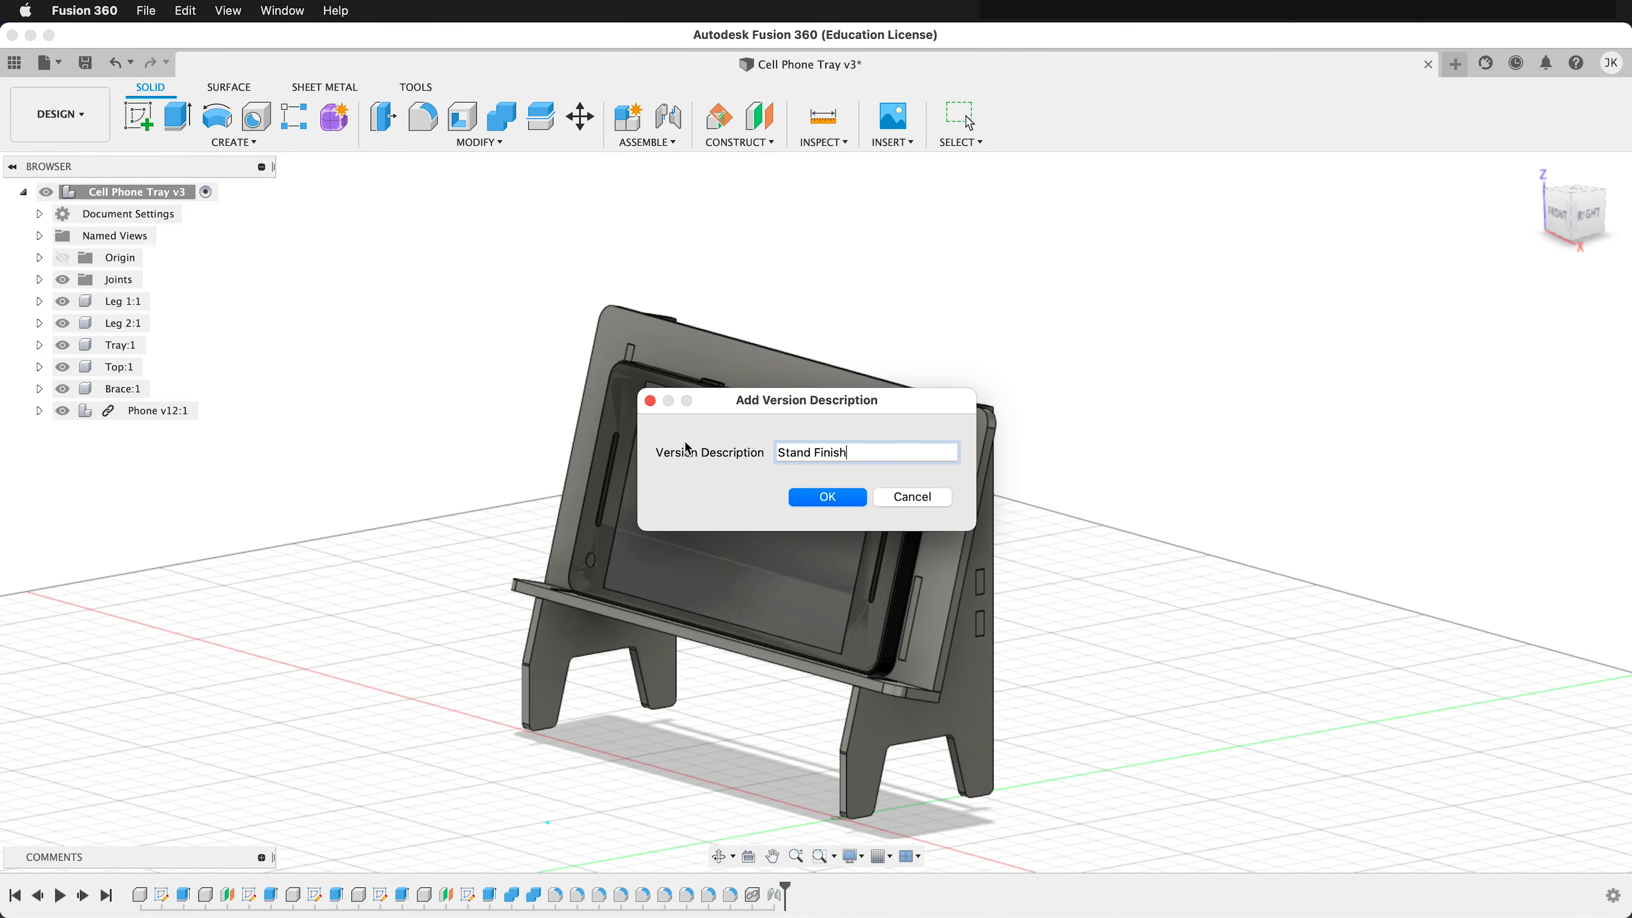
pyautogui.press('Return')
pyautogui.scroll(-3, 623, 486)
pyautogui.keyDown('shift'); pyautogui.moveTo(623, 487); pyautogui.dragTo(379, 528, button='middle'); pyautogui.keyUp('shift')
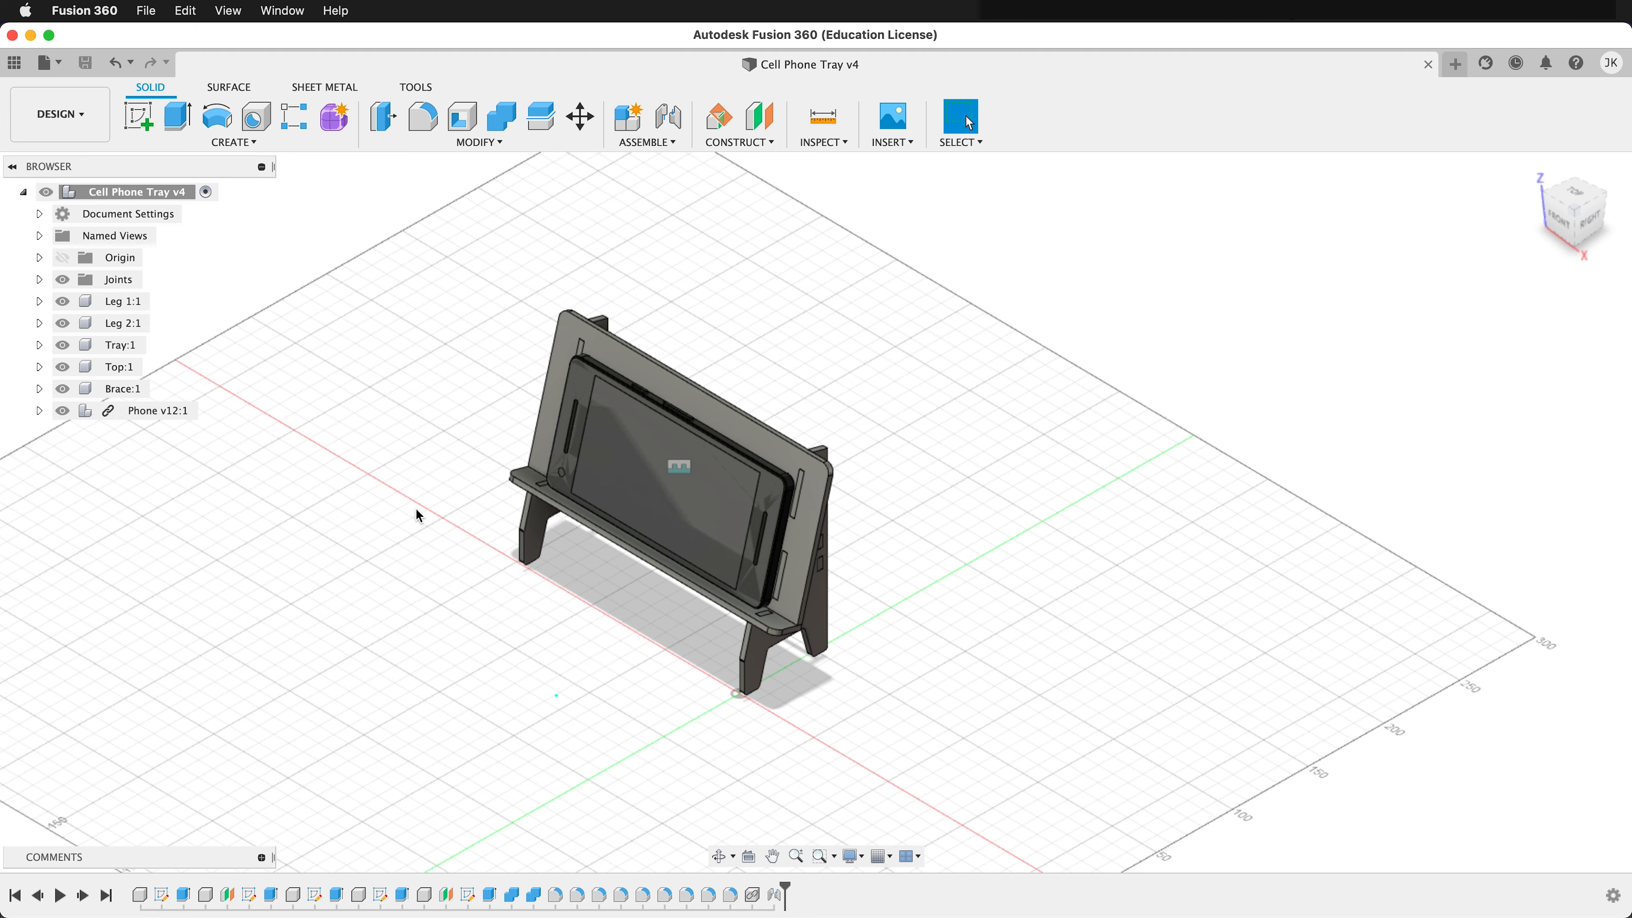
# Create an internal, activated component named CAM under the top-level assembly
pyautogui.scroll(-3, 408, 519)
pyautogui.click(627, 117)
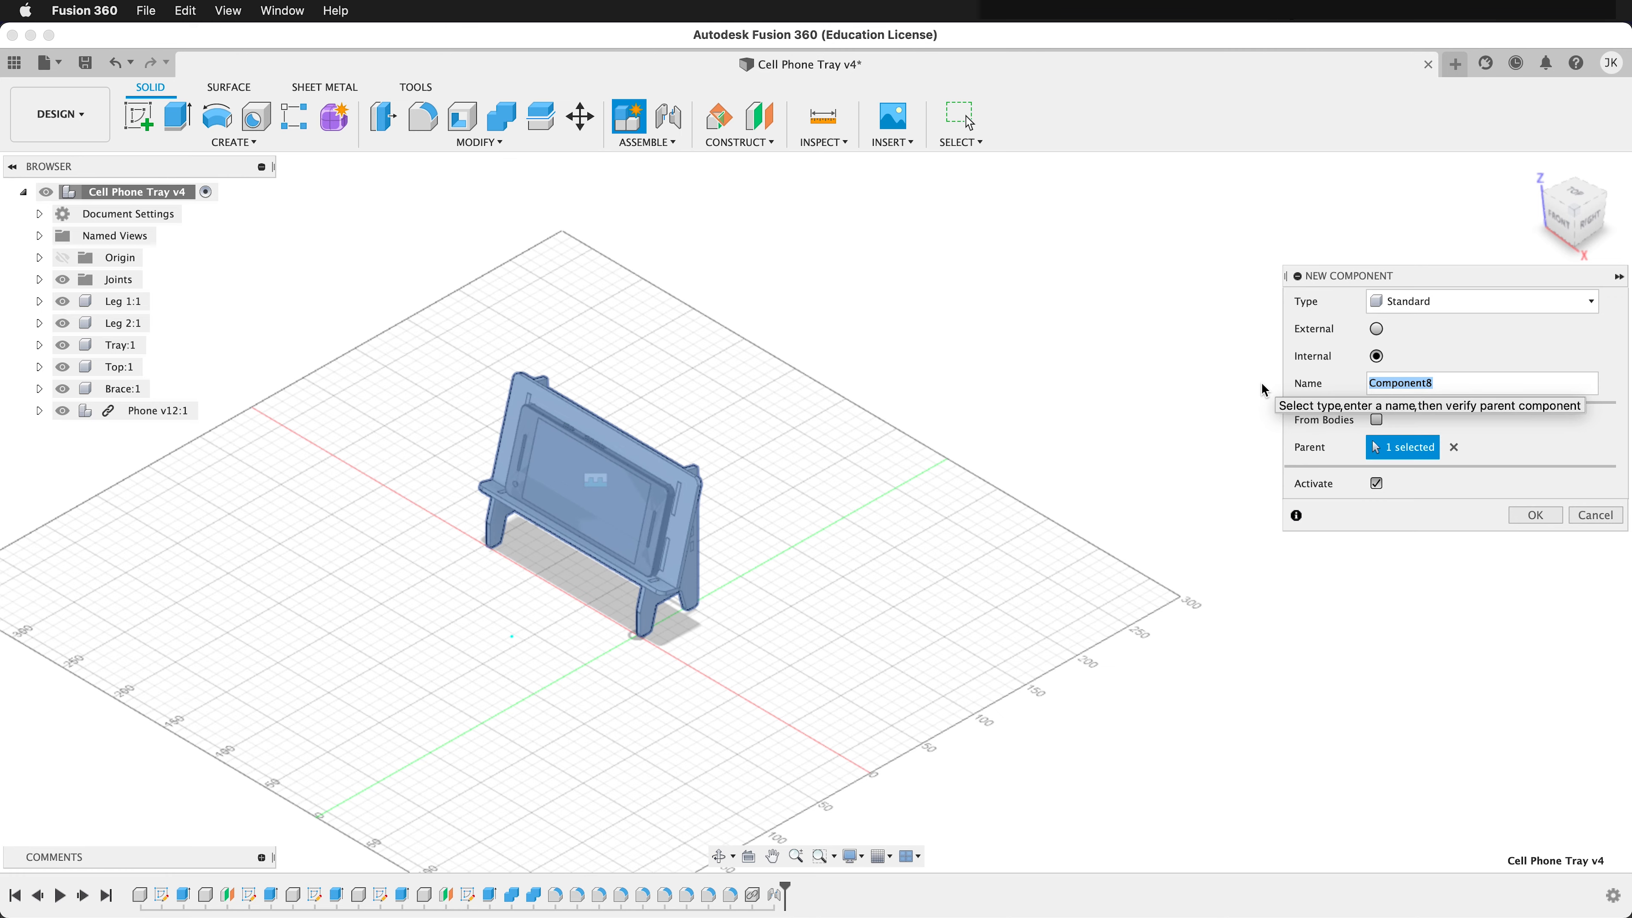
pyautogui.write('CAM')
pyautogui.click(1535, 514)
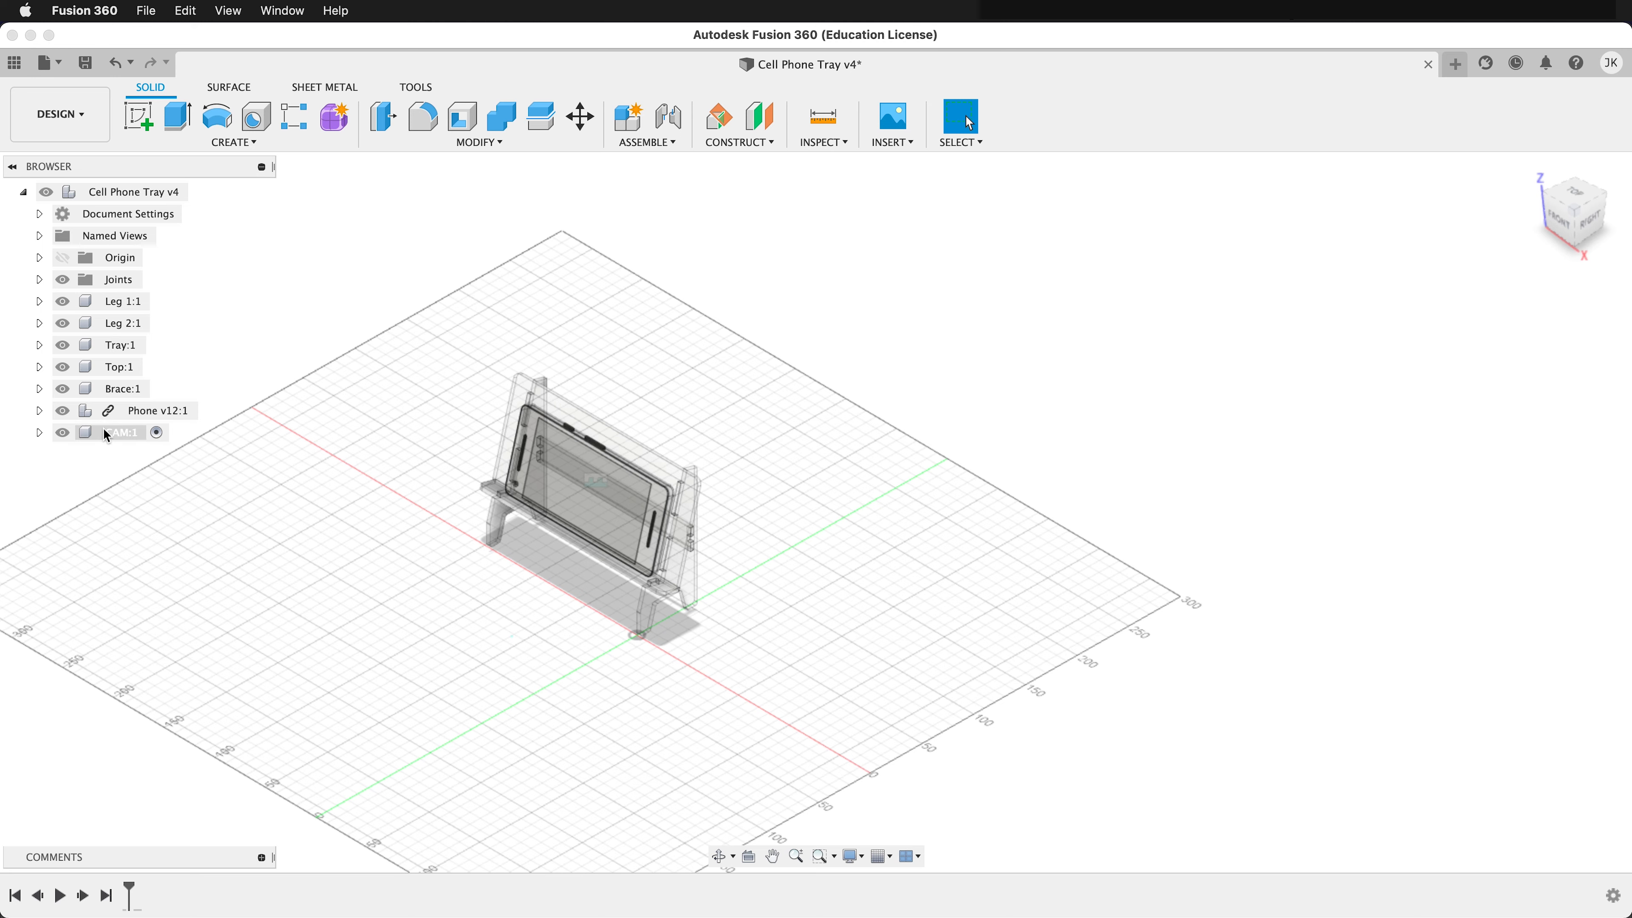
# Create a new internal component named Plywood inside the CAM component
pyautogui.rightClick(107, 435)
pyautogui.click(179, 487)
pyautogui.doubleClick(1460, 376)
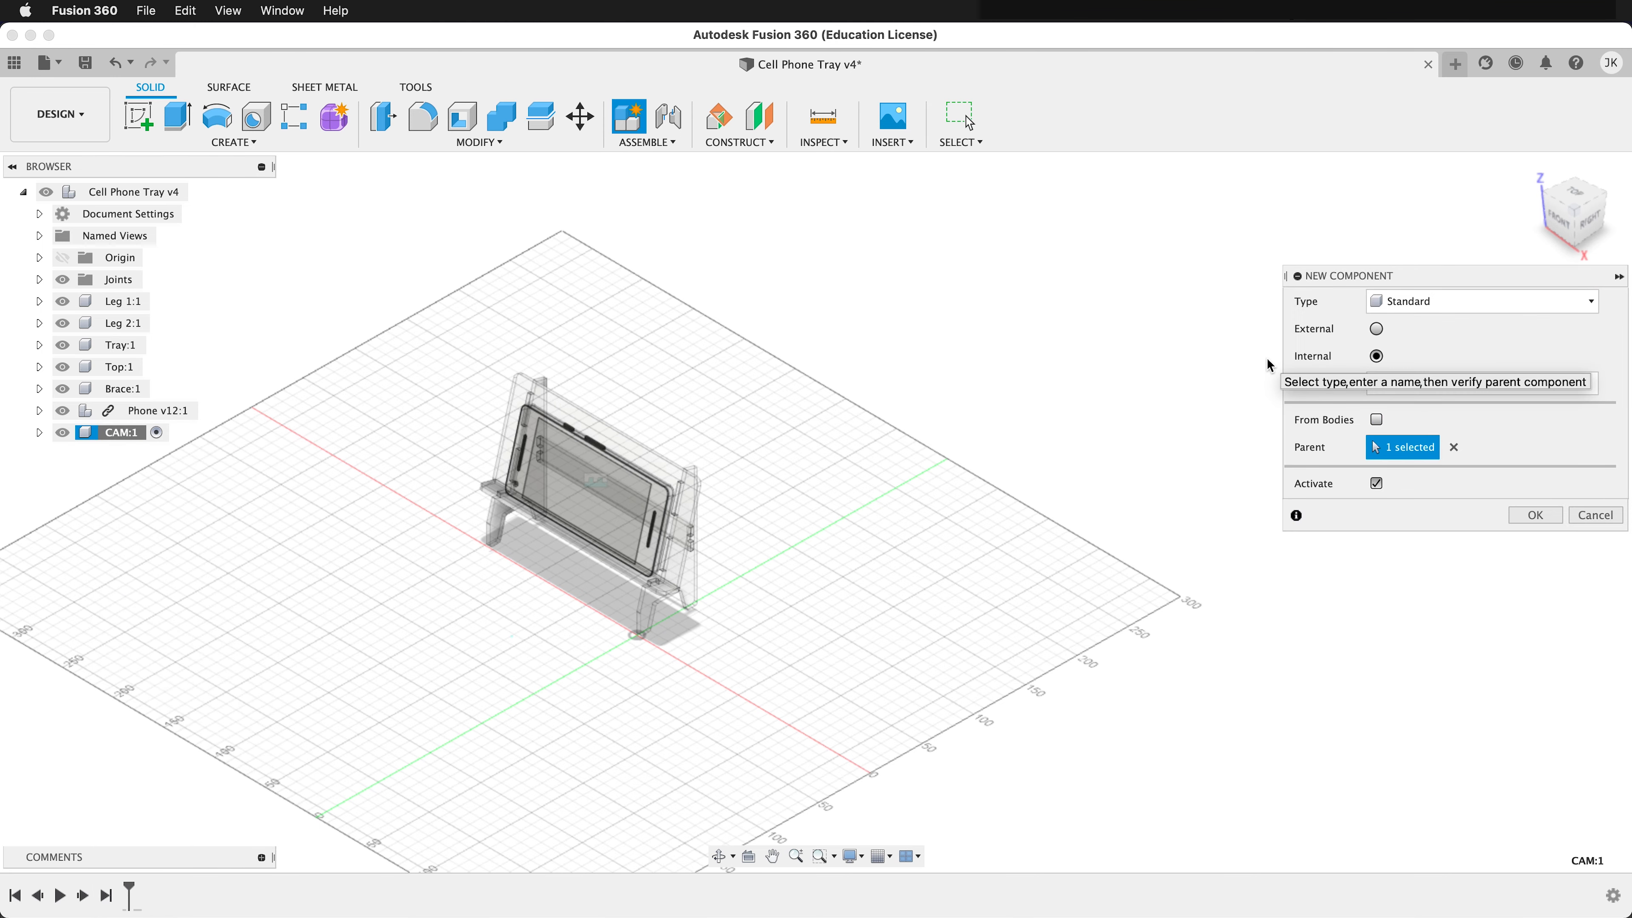
pyautogui.click(1535, 515)
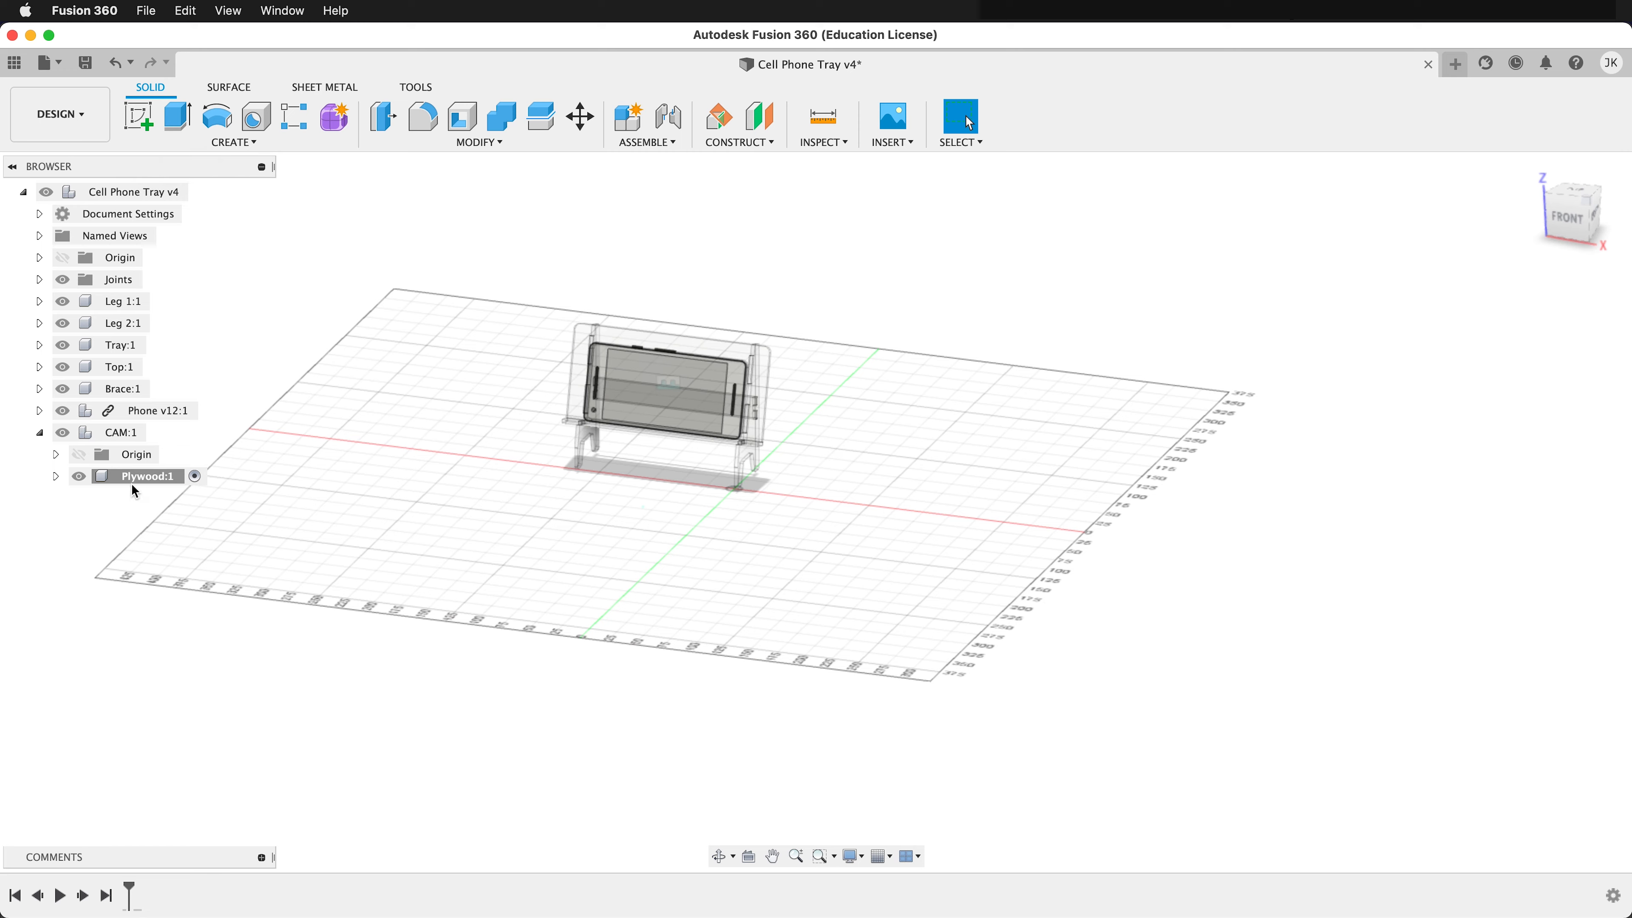
# Sketch a 12" by 12" rectangle on the horizontal ground plane, beside the stand along positive X
pyautogui.click(138, 115)
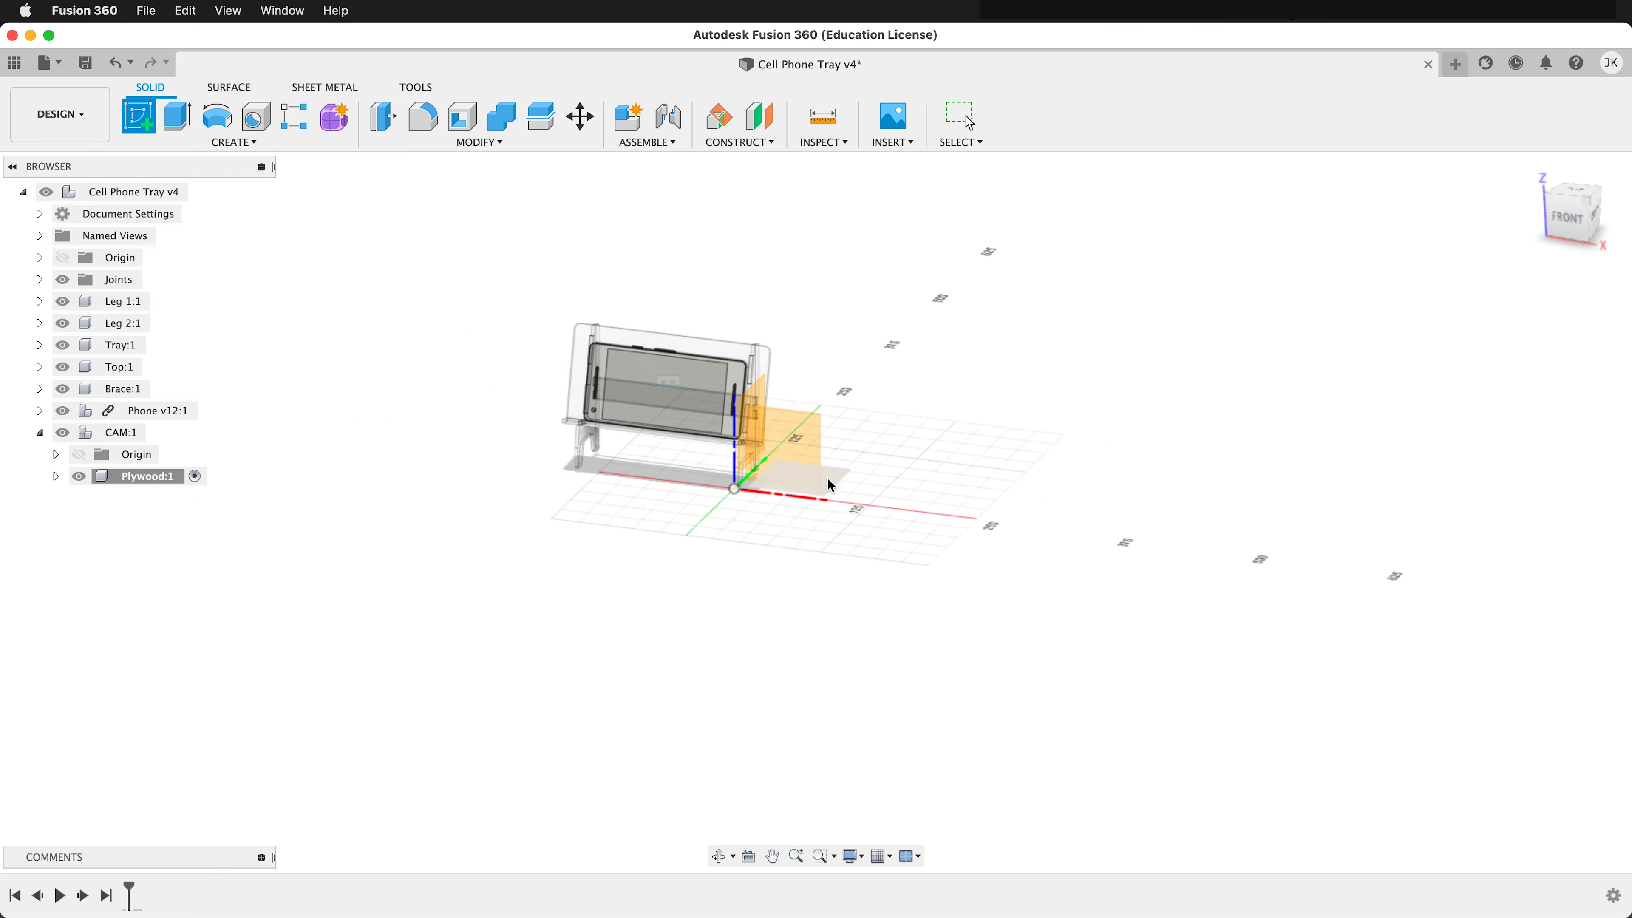
pyautogui.click(831, 481)
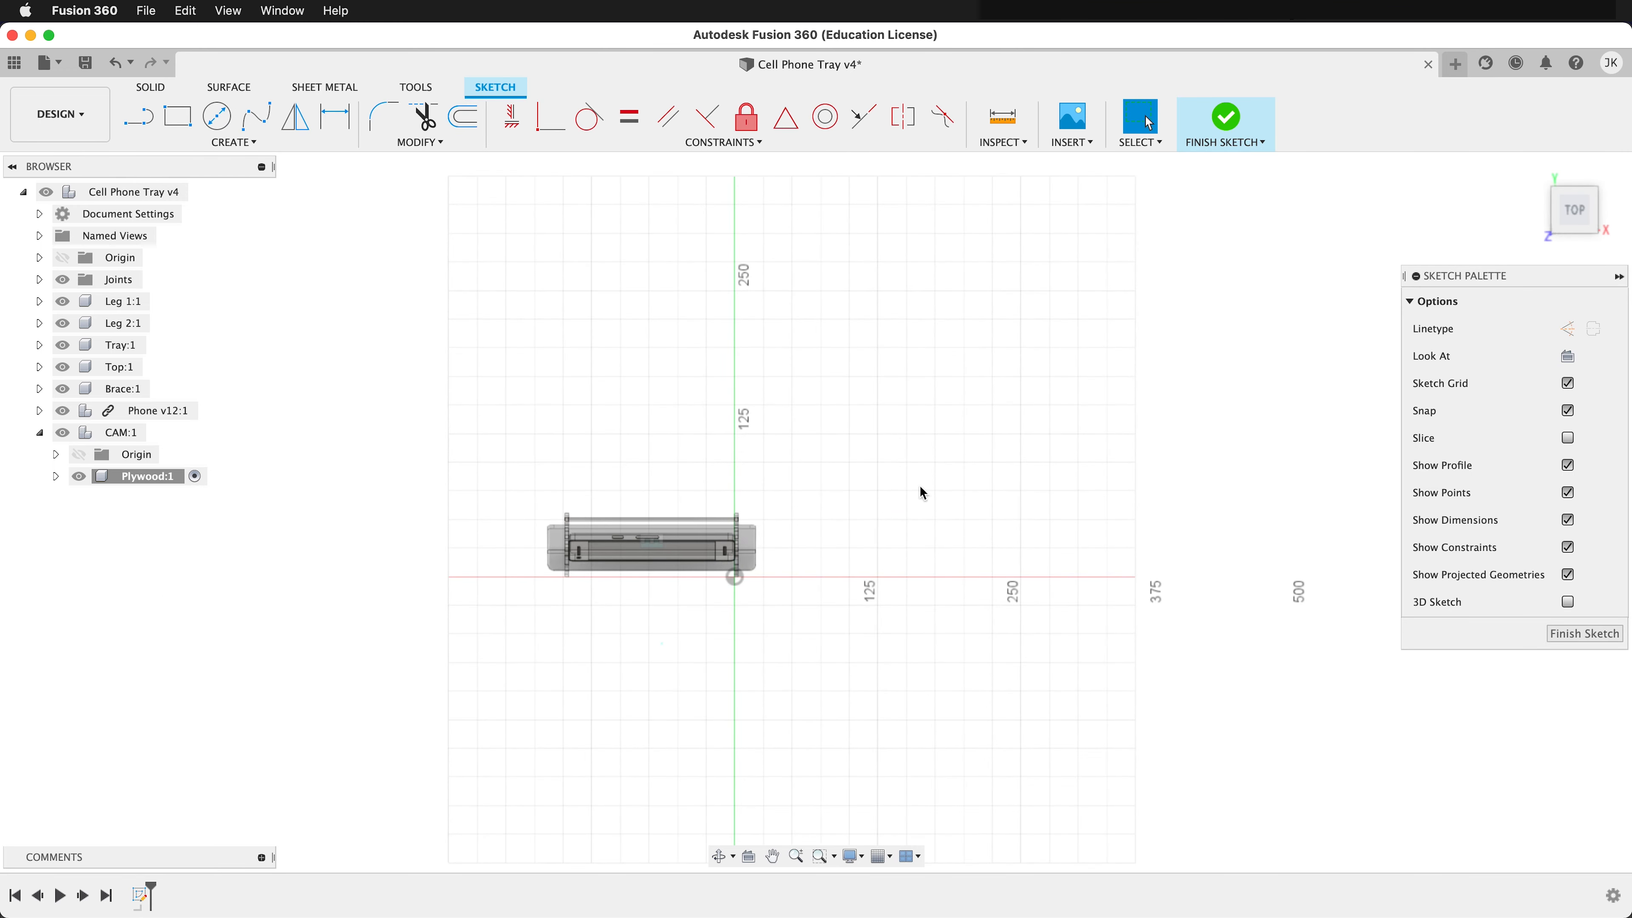
pyautogui.press('r')
pyautogui.click(871, 506)
pyautogui.write('12"')
pyautogui.press('Tab')
pyautogui.write('12"')
pyautogui.press('Tab')
pyautogui.press('Return')
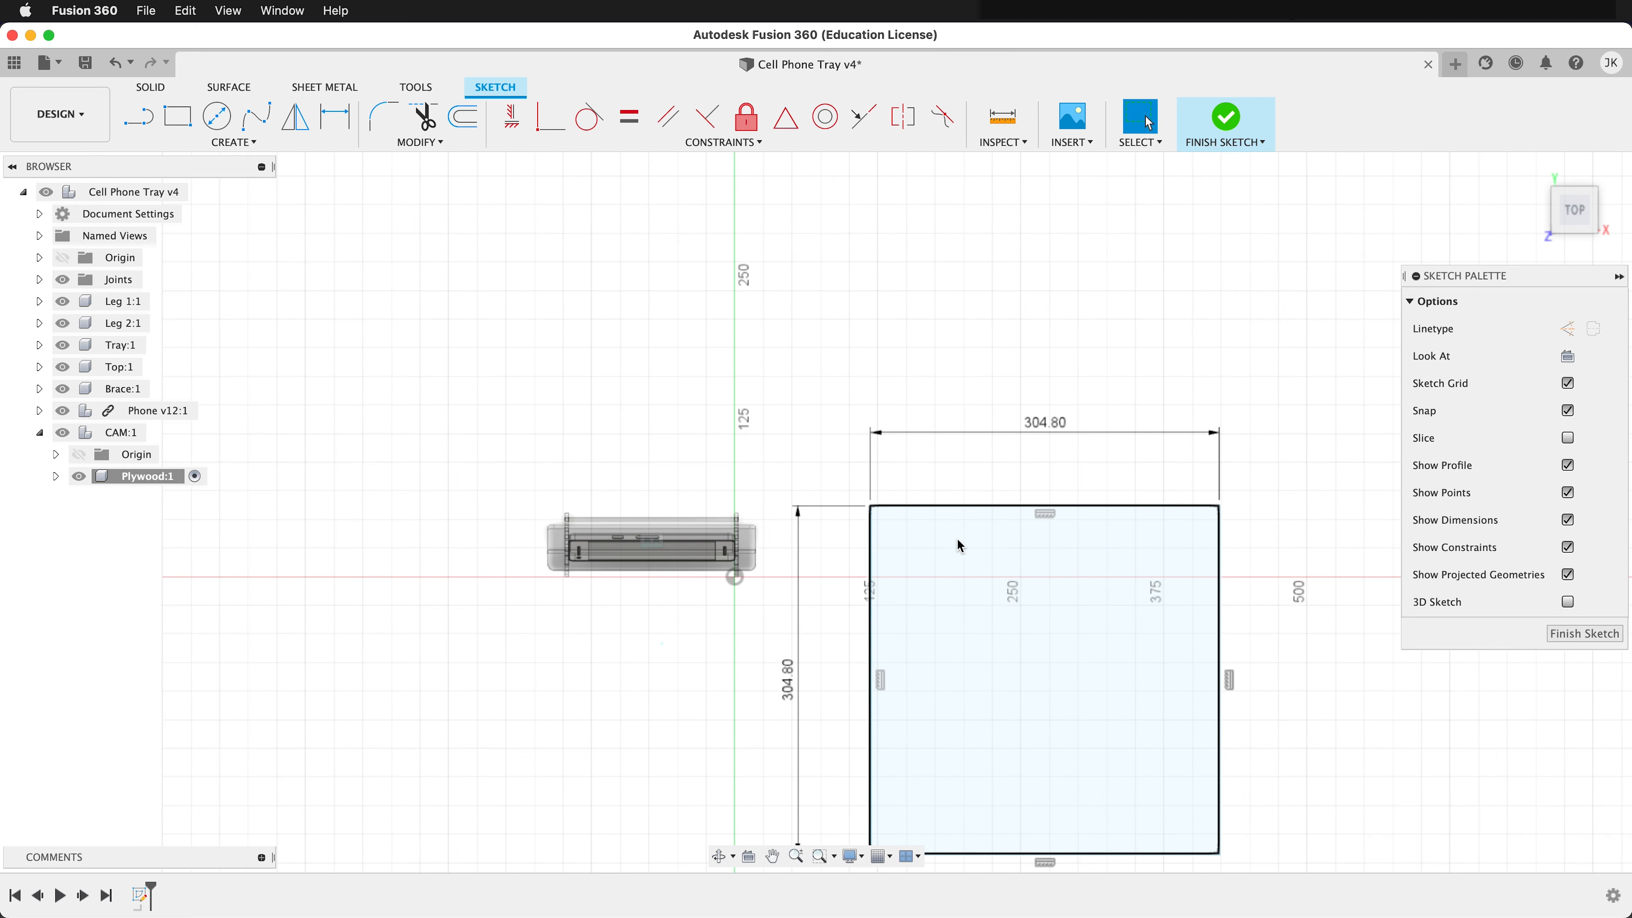
# Dimension the distance from the origin to the rectangle's nearest vertical side with the device_height parameter
pyautogui.press('d')
pyautogui.click(735, 577)
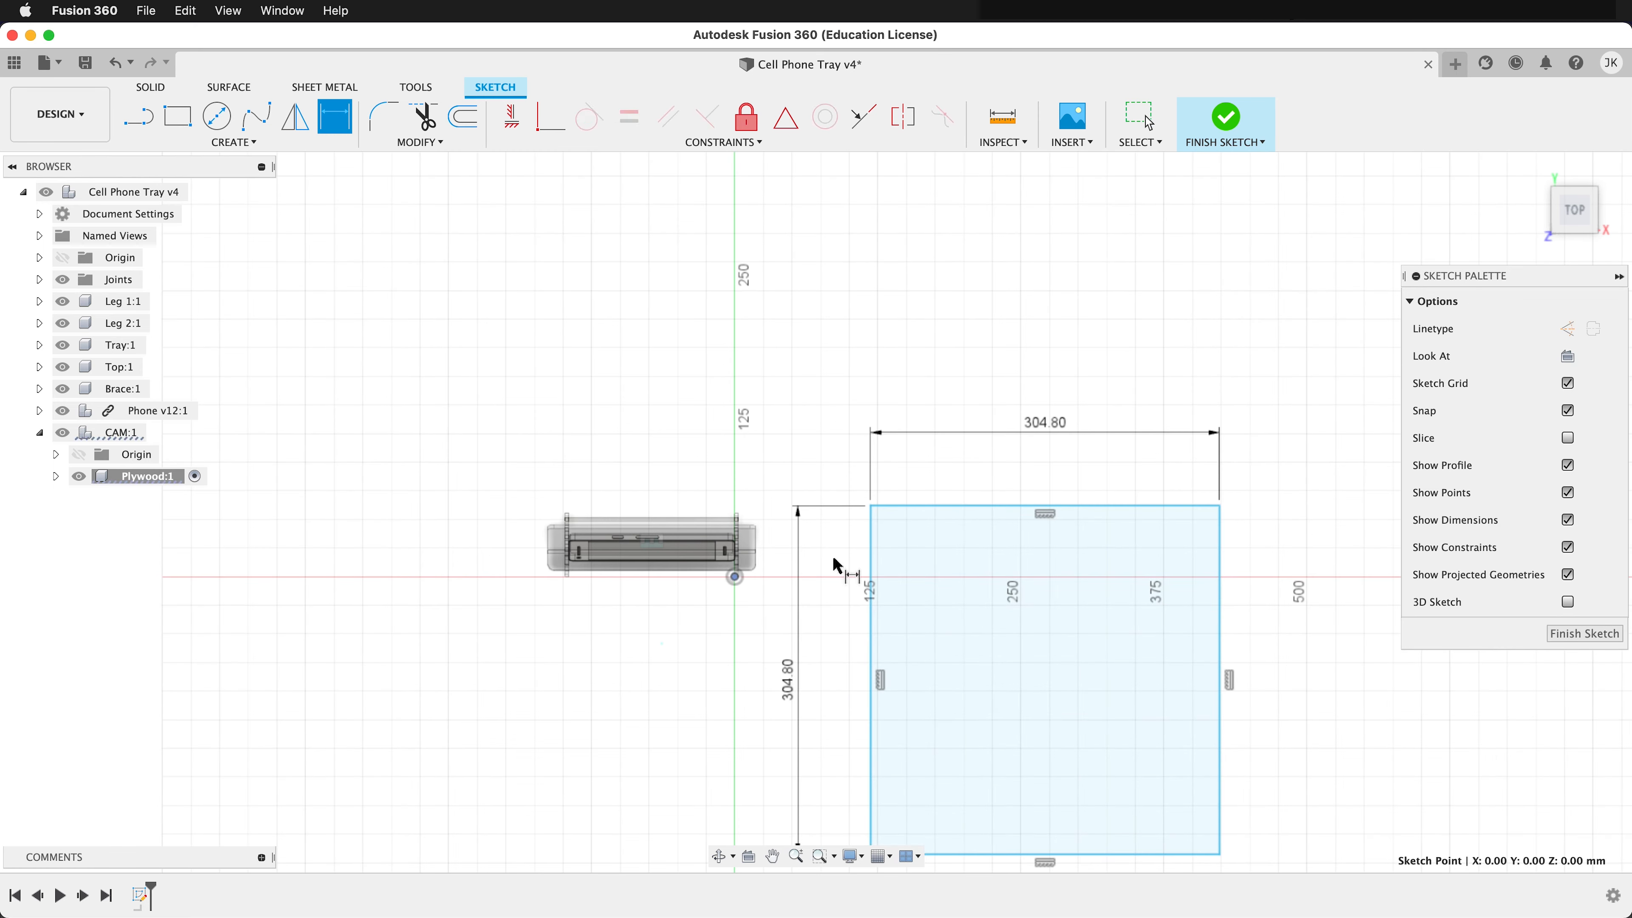
pyautogui.click(873, 573)
pyautogui.click(811, 384)
pyautogui.write('de')
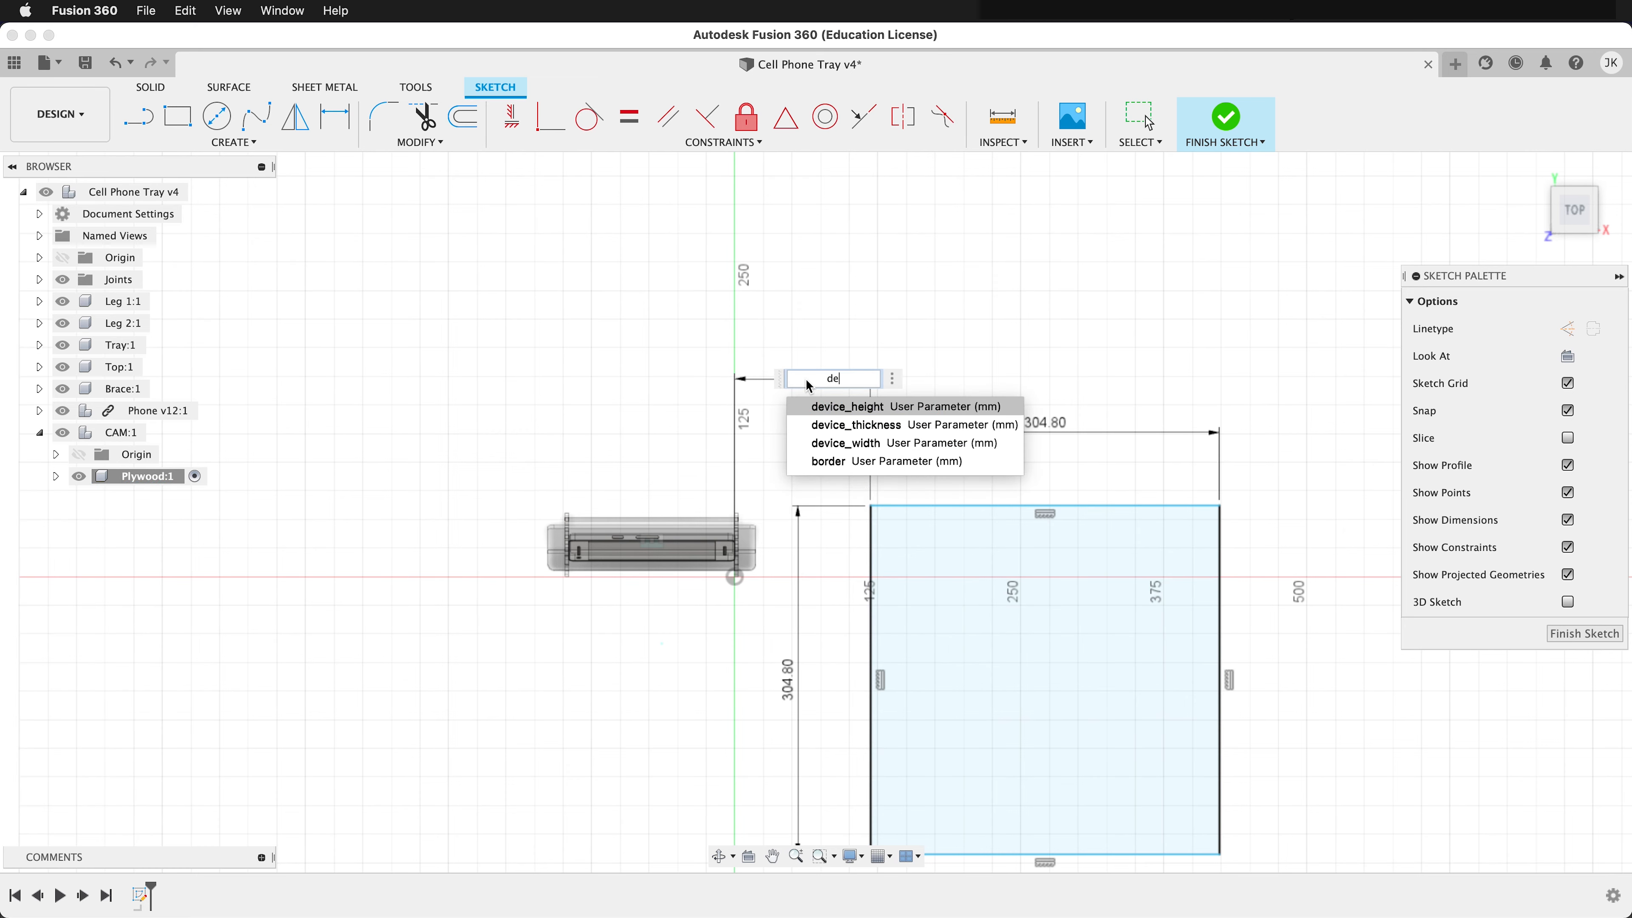
pyautogui.press('Return')
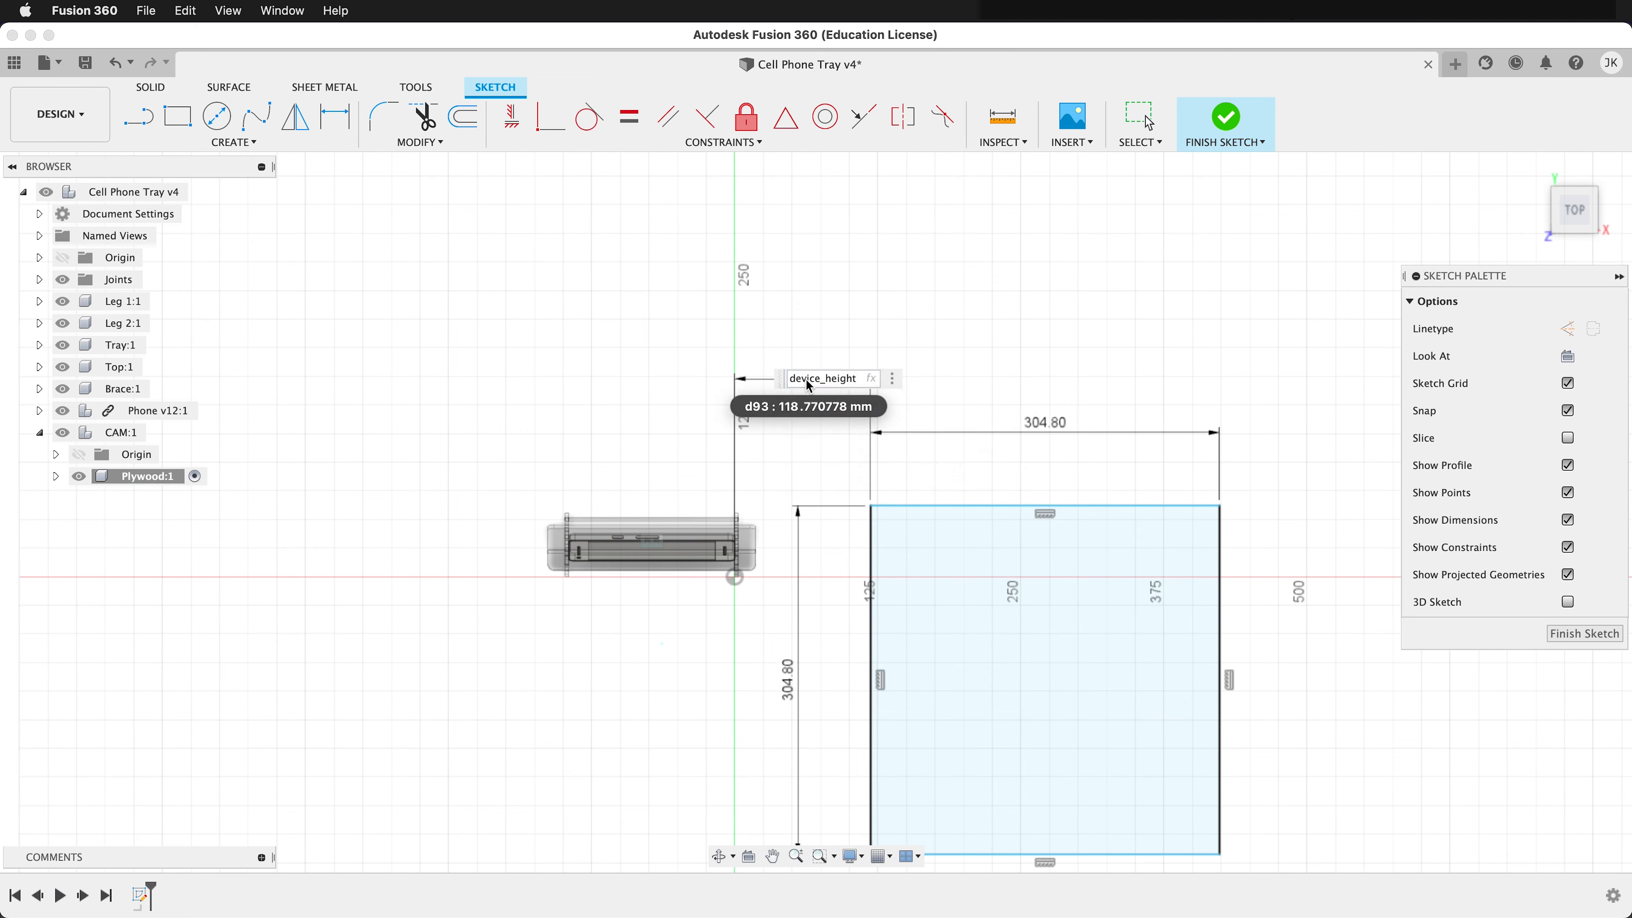
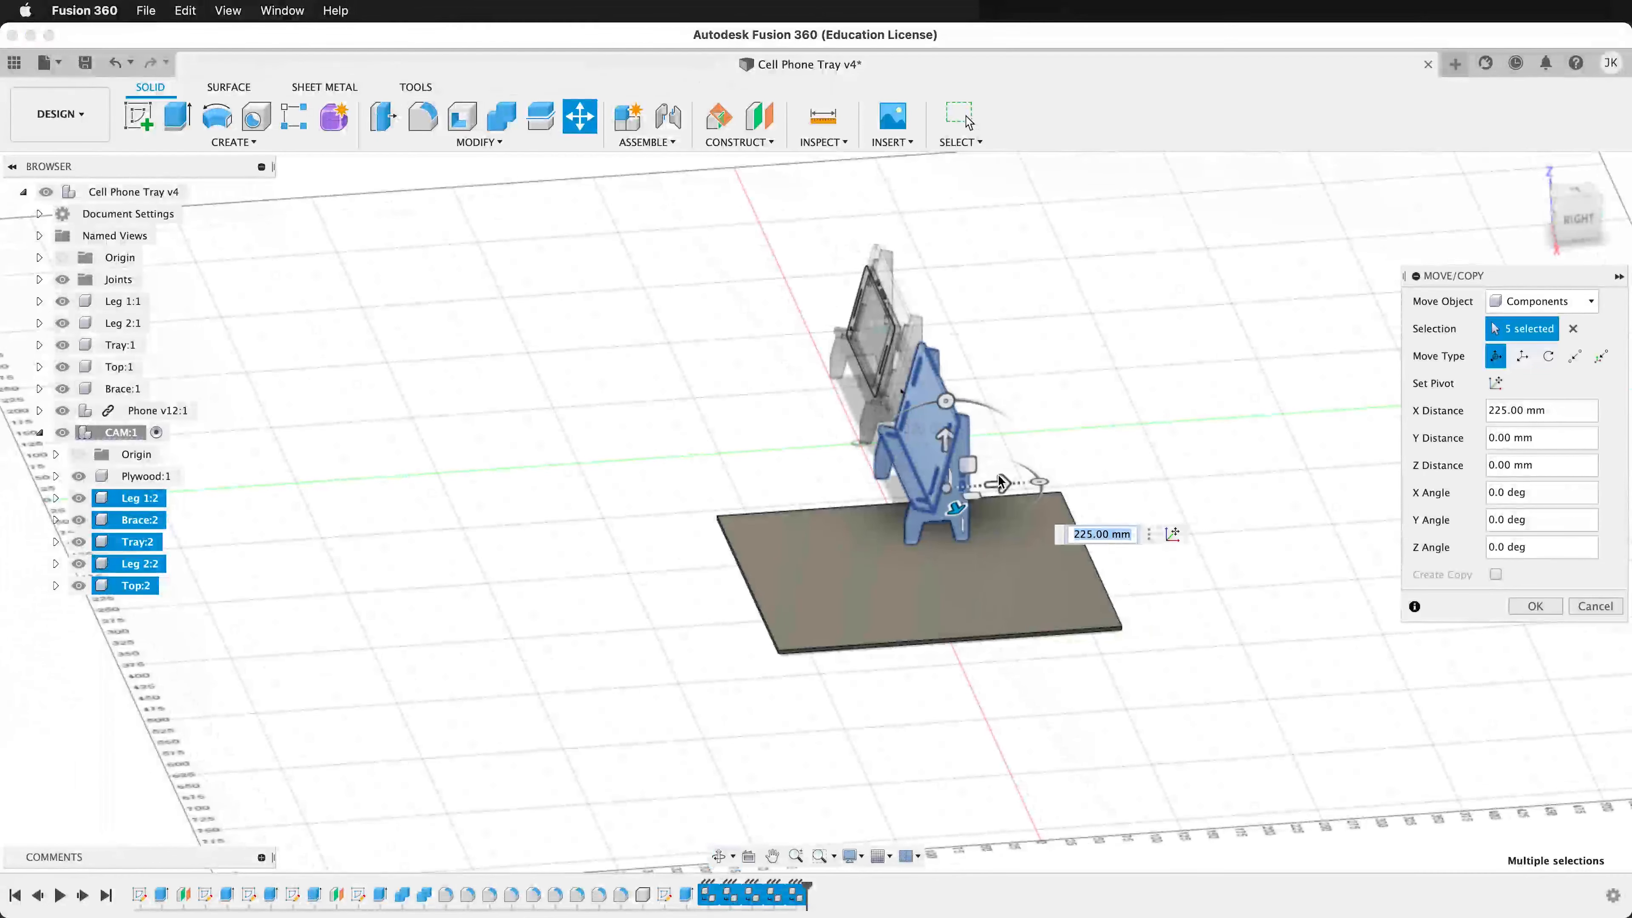
# Move the five copied stand parts in CAM -275 mm along Y, clear of the plywood sheet
pyautogui.moveTo(1002, 485); pyautogui.dragTo(669, 622)
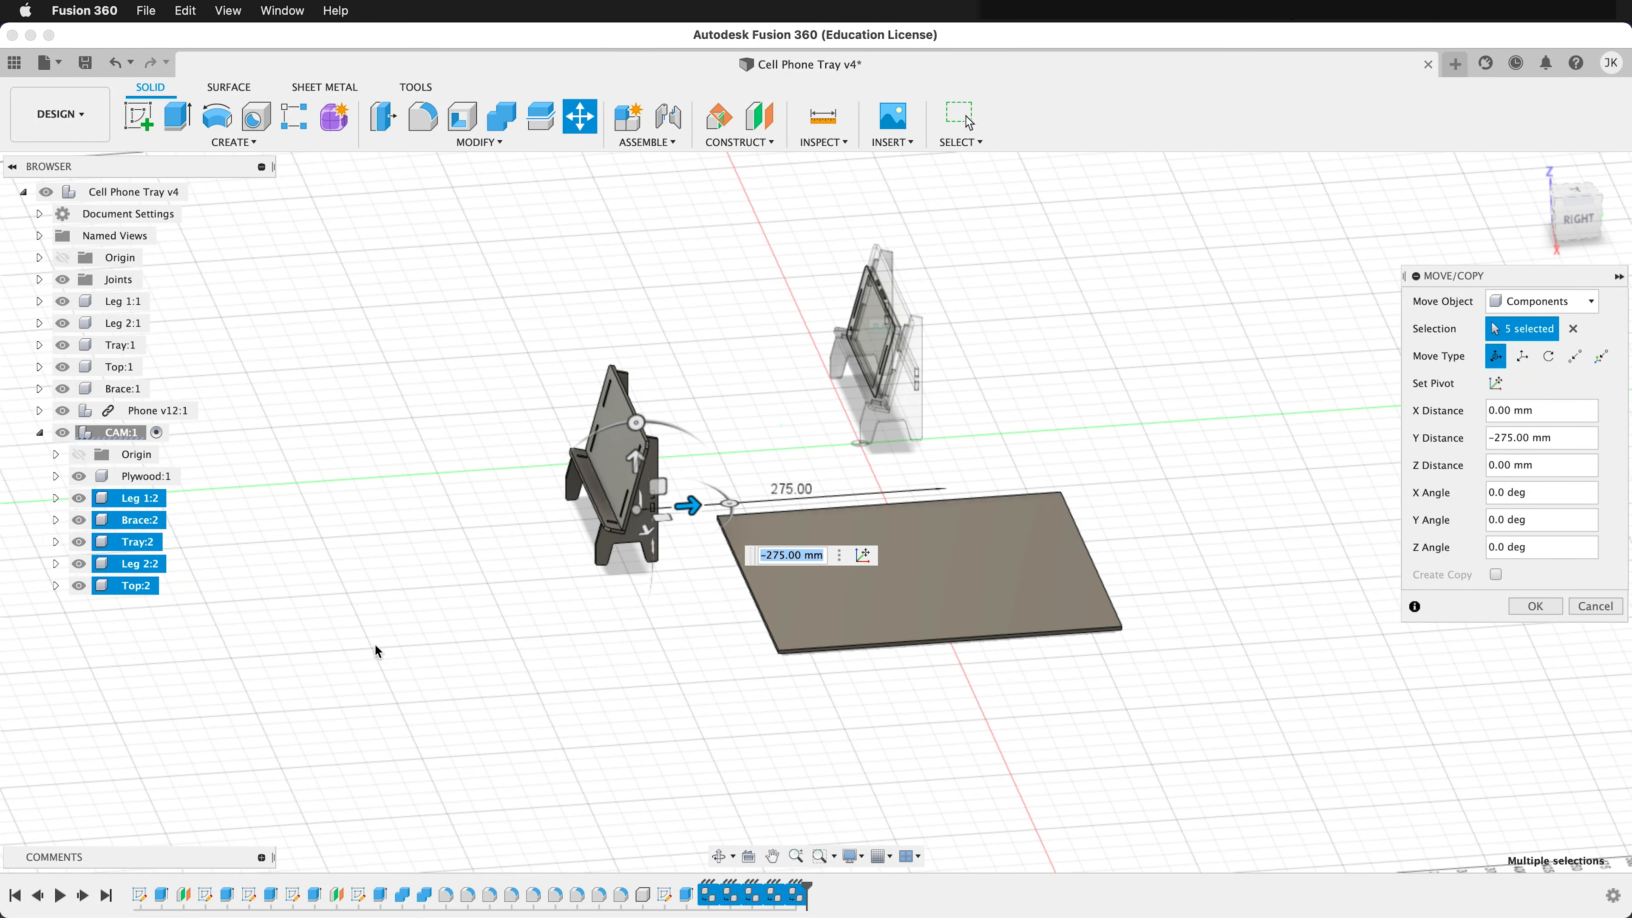
pyautogui.click(1536, 605)
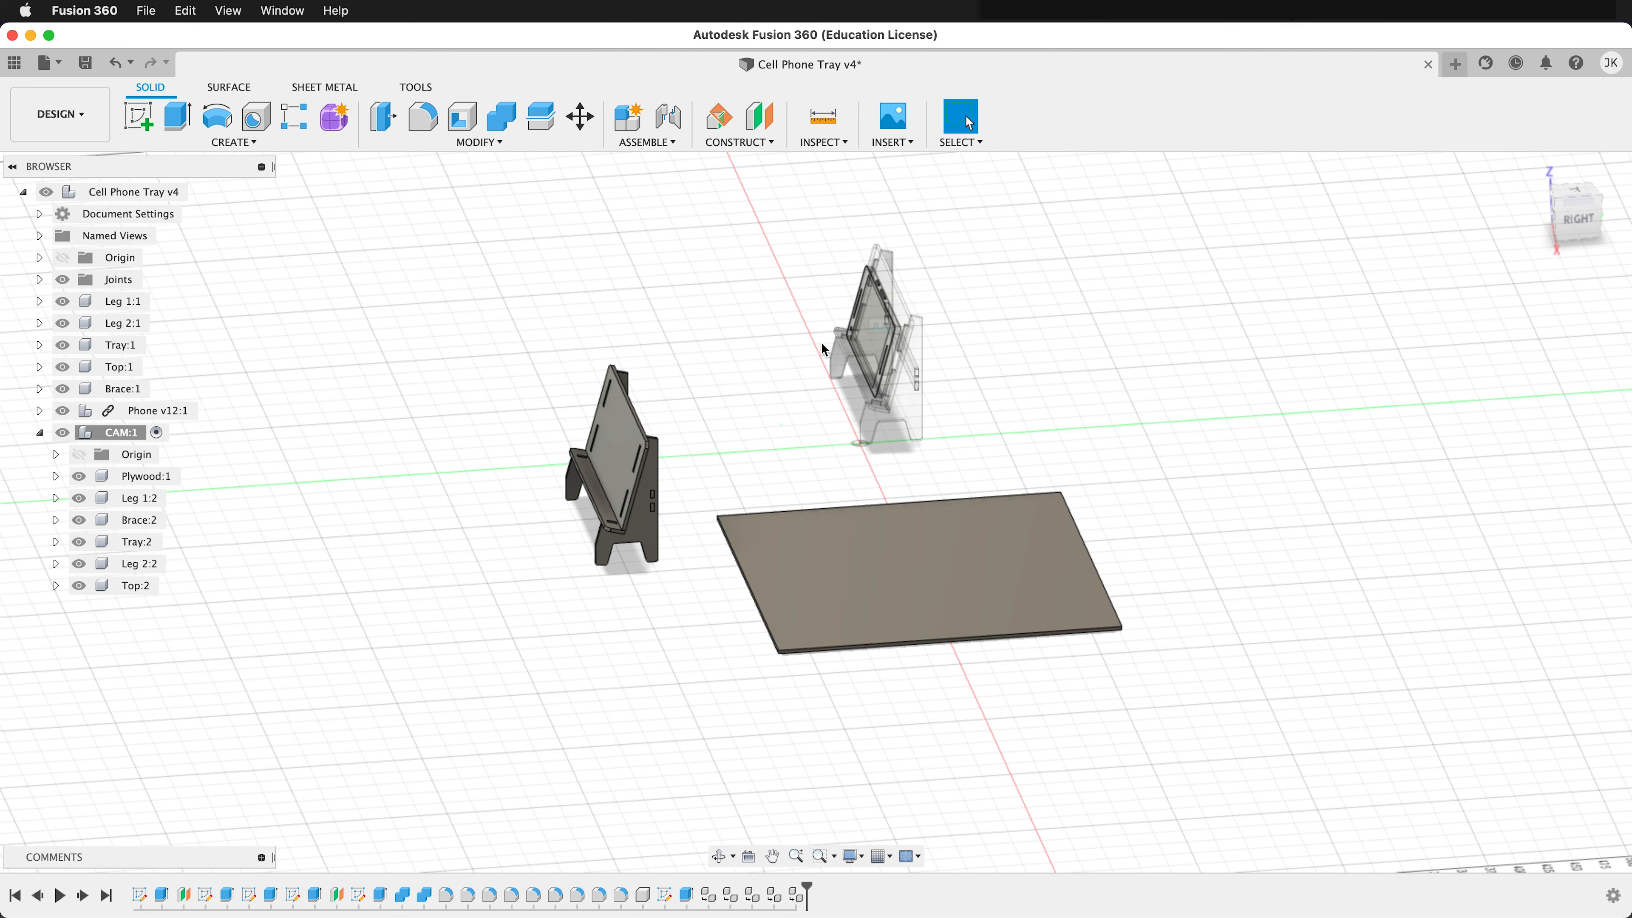
# Joint the copied Top flat onto the centre of the plywood's upper face, offset -40 mm in X and 100 mm in Y
pyautogui.click(671, 121)
pyautogui.keyDown('shift'); pyautogui.moveTo(692, 413); pyautogui.dragTo(660, 400, button='middle'); pyautogui.keyUp('shift')
pyautogui.scroll(5, 661, 403)
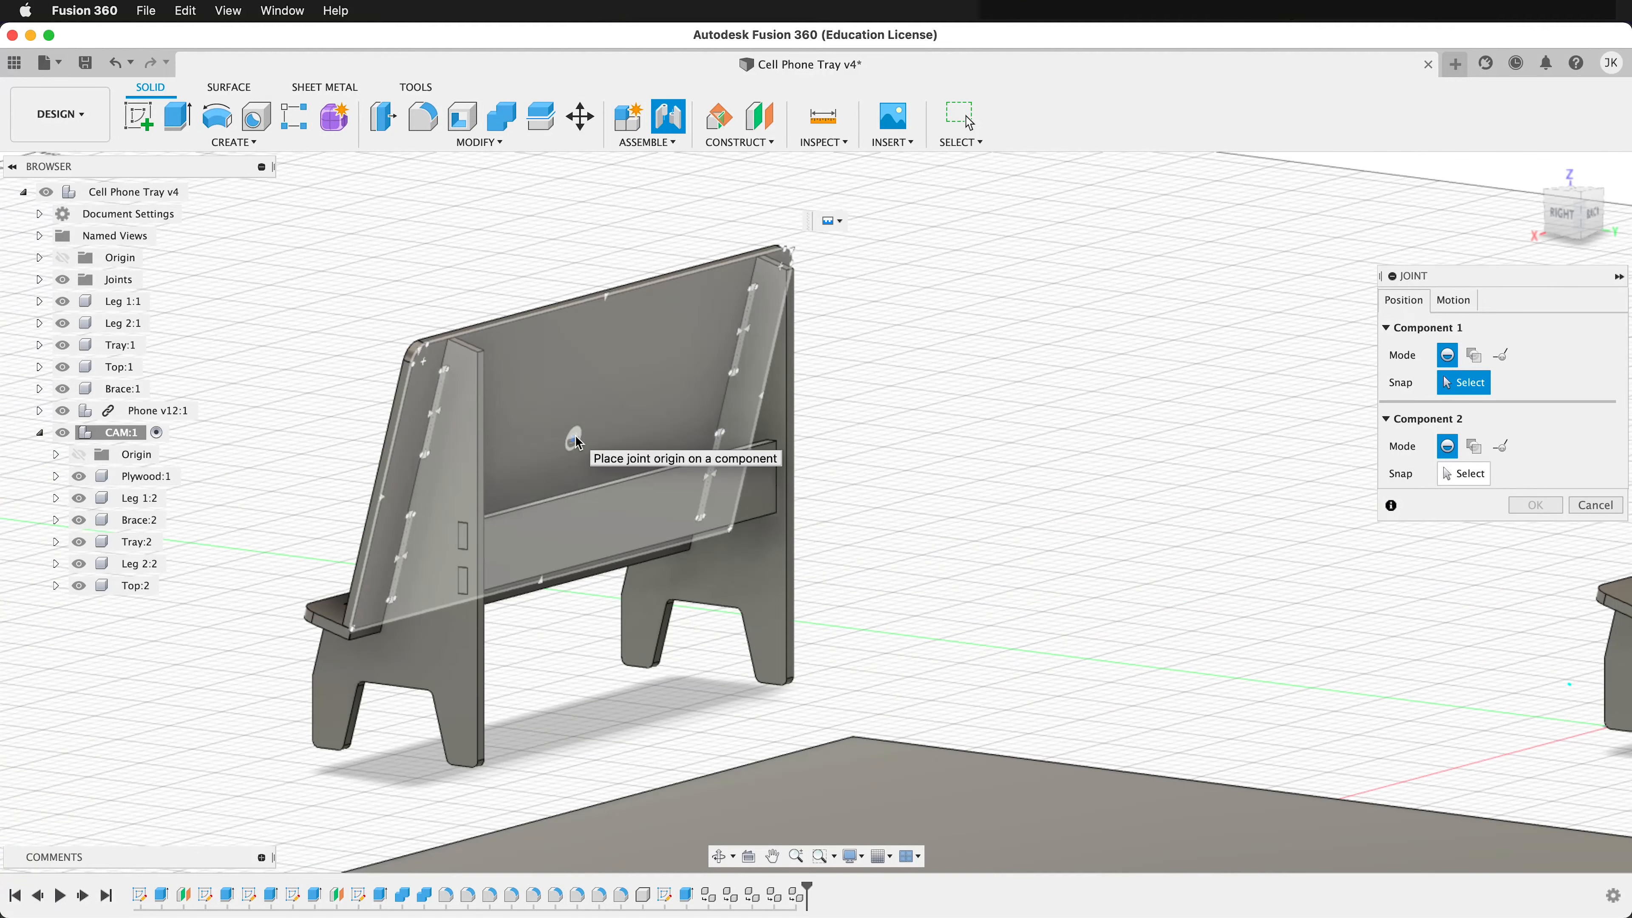
pyautogui.click(575, 436)
pyautogui.scroll(-5, 572, 293)
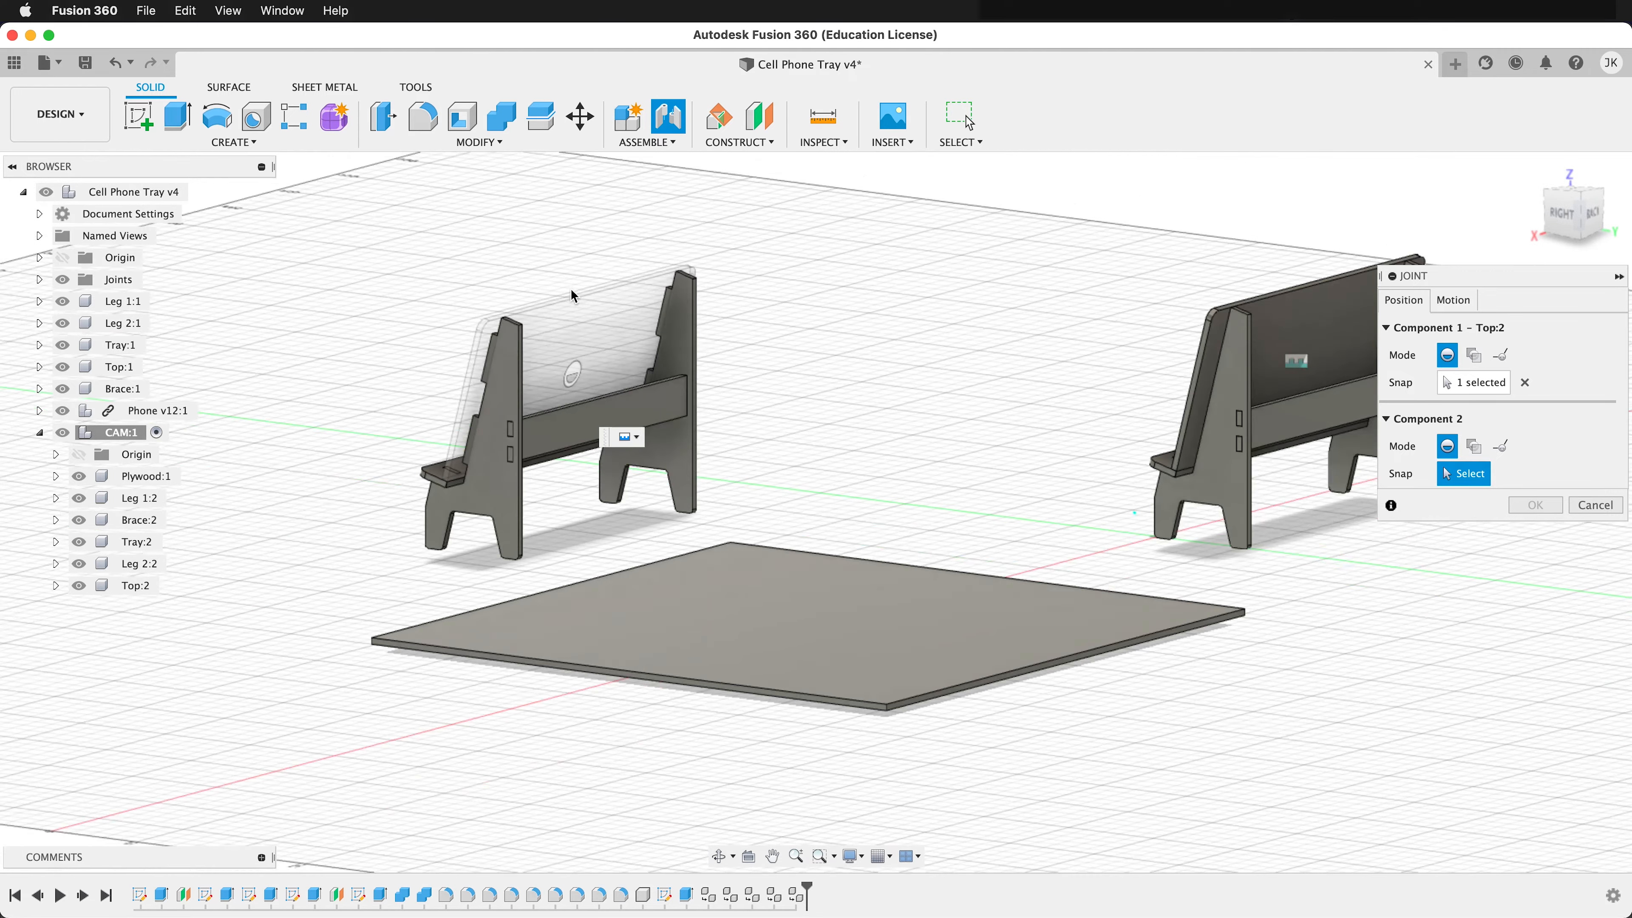
pyautogui.keyDown('shift'); pyautogui.moveTo(579, 297); pyautogui.dragTo(710, 335, button='middle'); pyautogui.keyUp('shift')
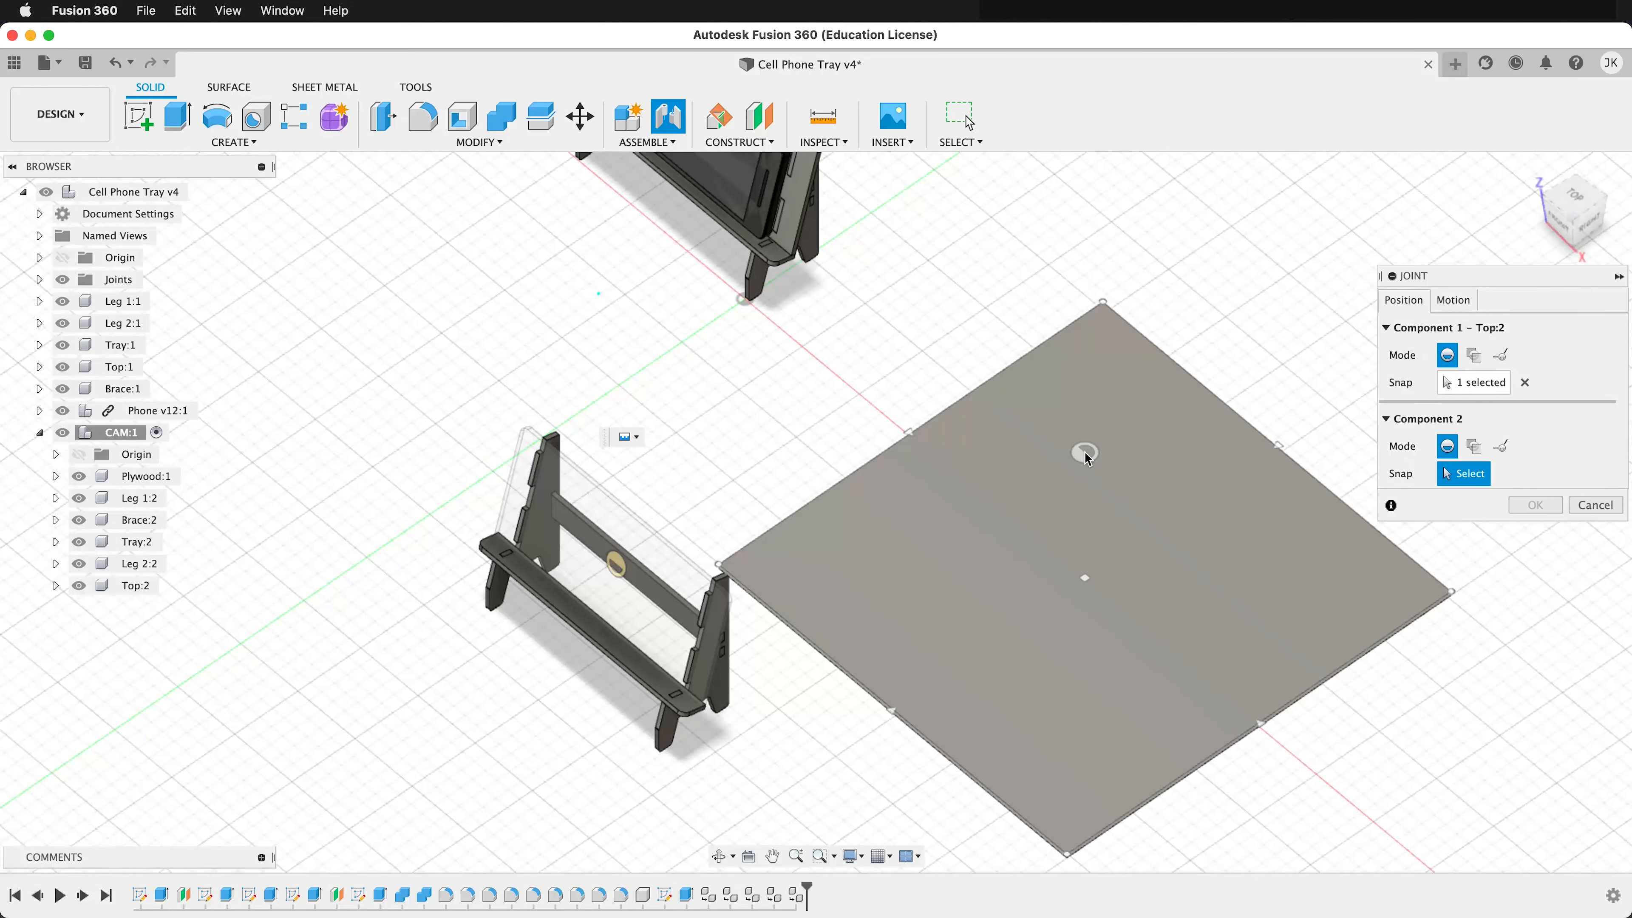
pyautogui.click(1098, 473)
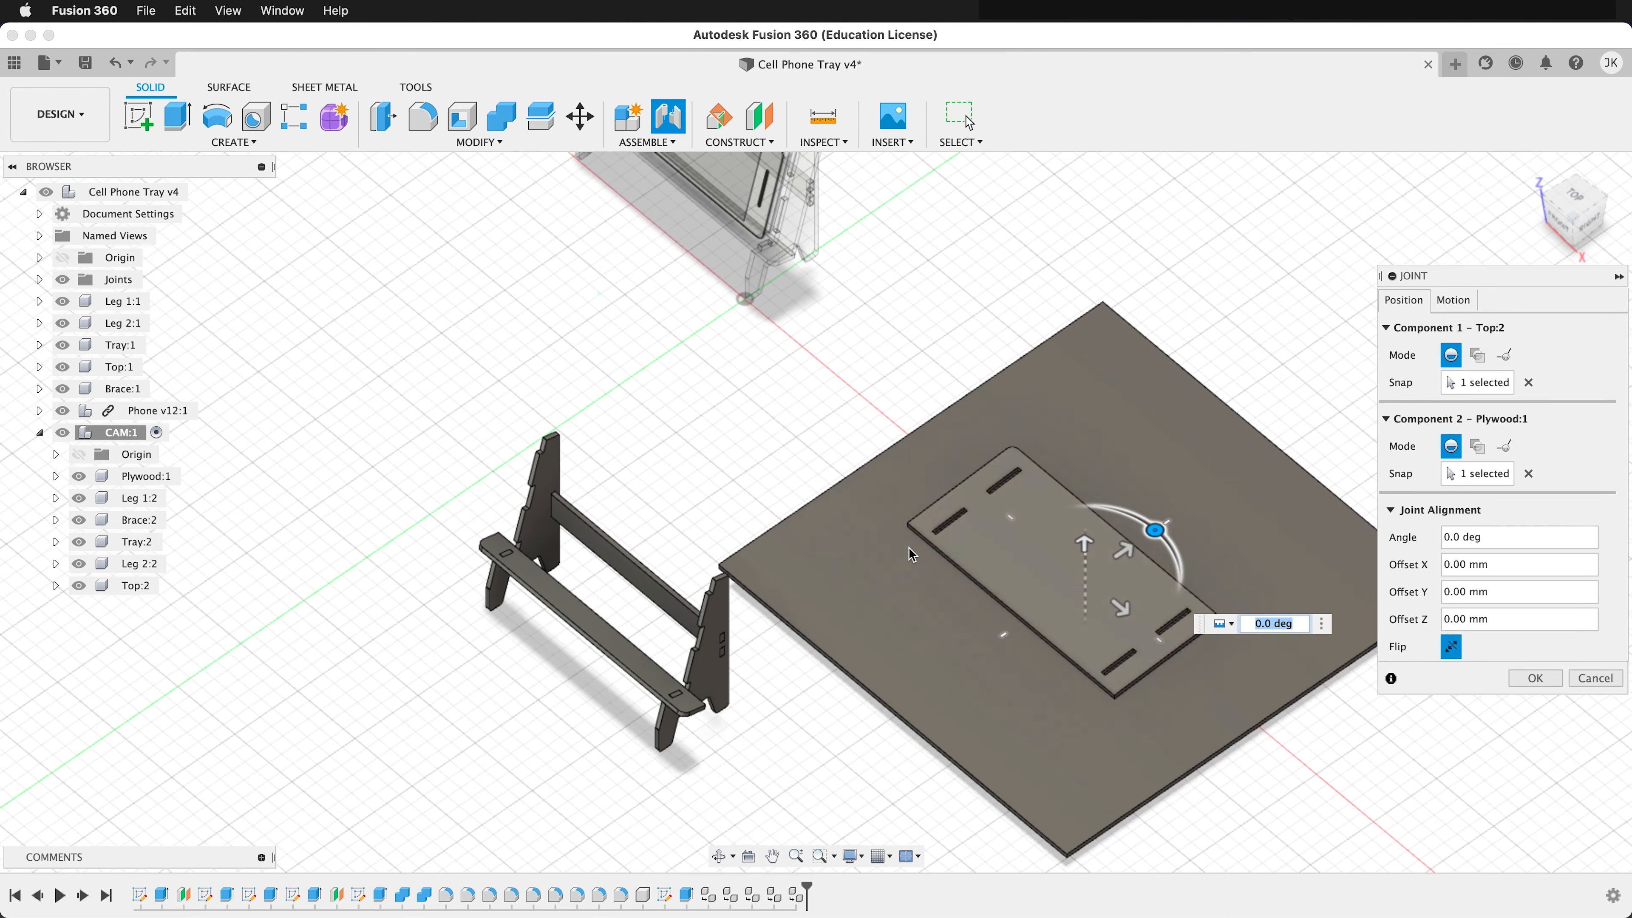
pyautogui.keyDown('shift'); pyautogui.moveTo(900, 556); pyautogui.dragTo(994, 592, button='middle'); pyautogui.keyUp('shift')
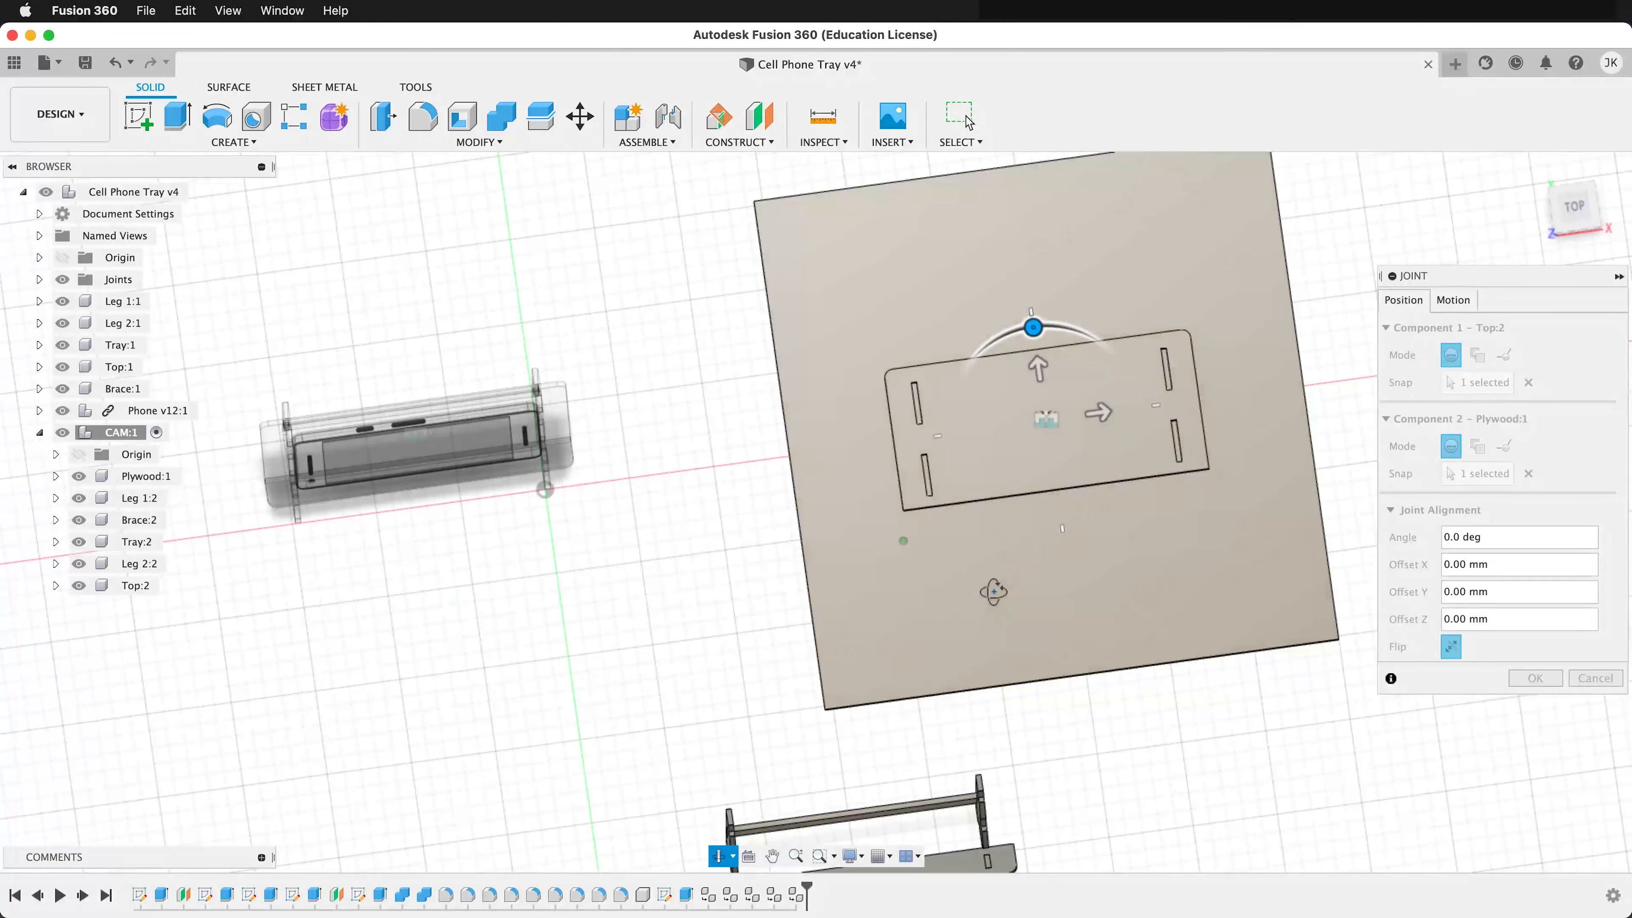
pyautogui.moveTo(1038, 370); pyautogui.dragTo(1019, 270)
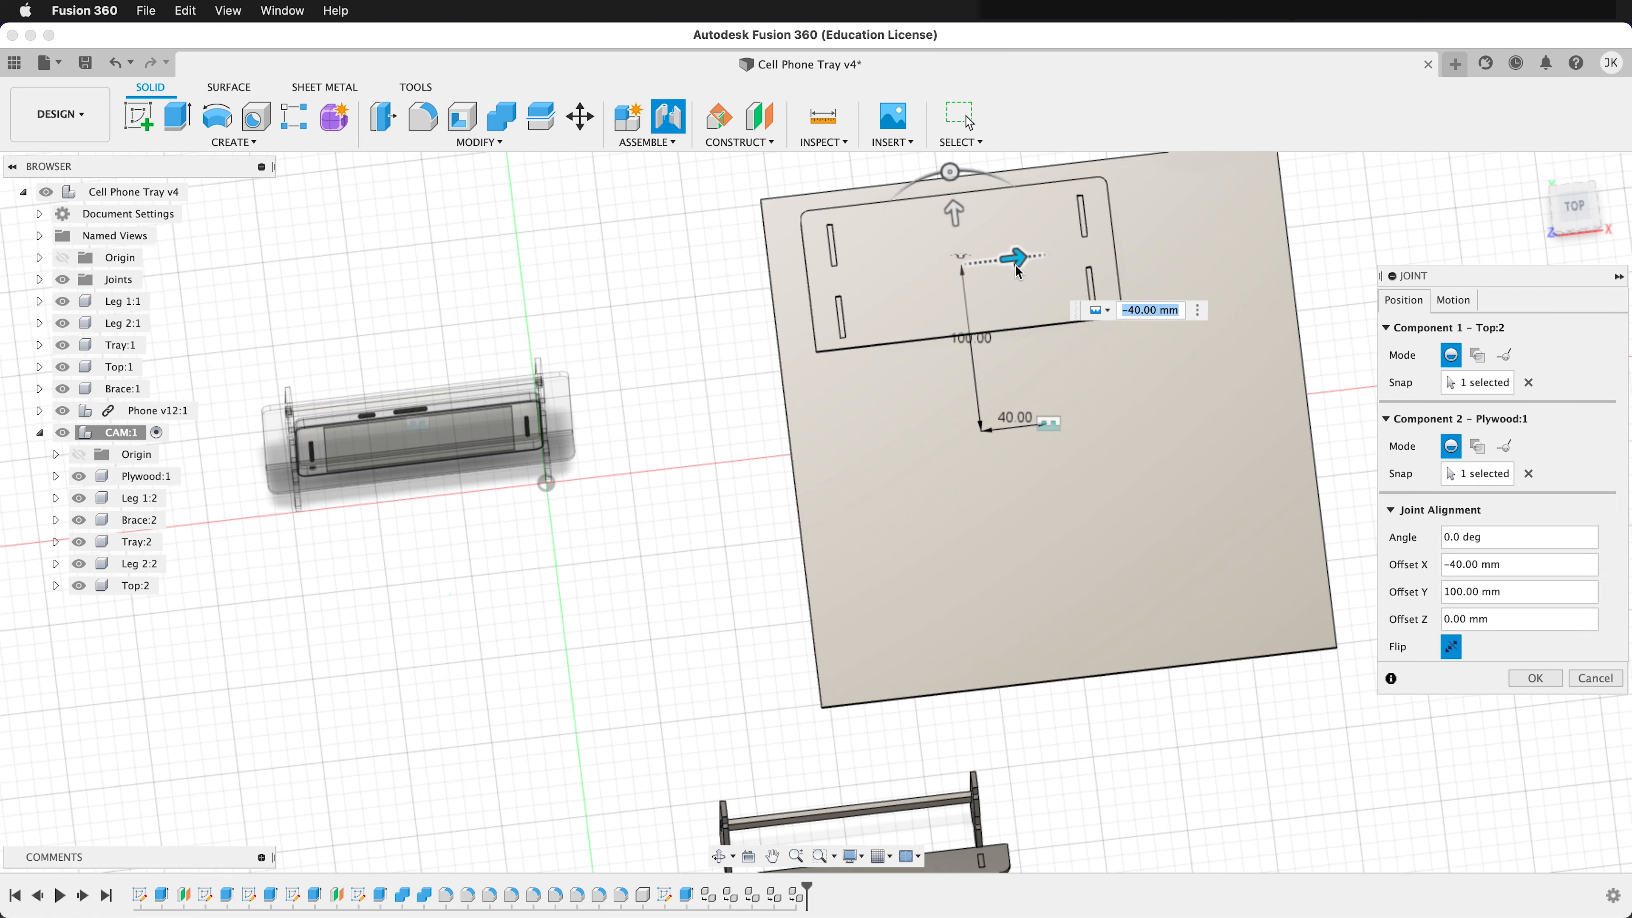
pyautogui.click(1535, 678)
# Joint the copied Tray flat onto the plywood beside the Top, offset -40 mm in X and 40 mm in Y from the centre
pyautogui.keyDown('shift'); pyautogui.moveTo(1048, 678); pyautogui.dragTo(963, 564, button='middle'); pyautogui.keyUp('shift')
pyautogui.press('j')
pyautogui.keyDown('shift'); pyautogui.moveTo(707, 610); pyautogui.dragTo(674, 380, button='middle'); pyautogui.keyUp('shift')
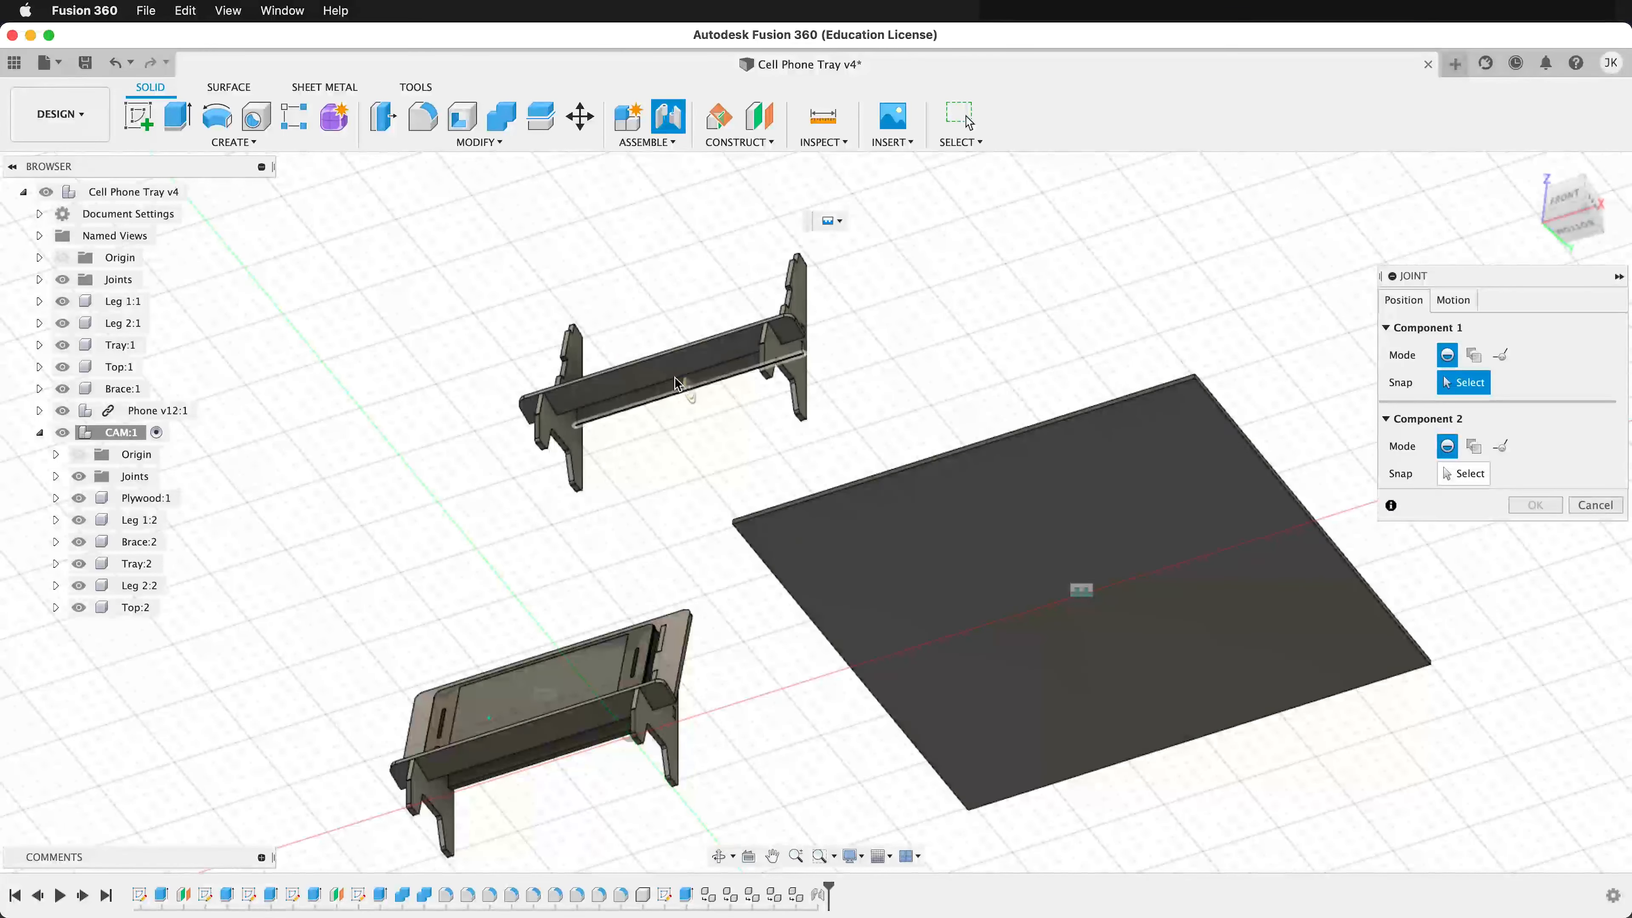
pyautogui.click(660, 366)
pyautogui.keyDown('shift'); pyautogui.moveTo(840, 368); pyautogui.dragTo(816, 532, button='middle'); pyautogui.keyUp('shift')
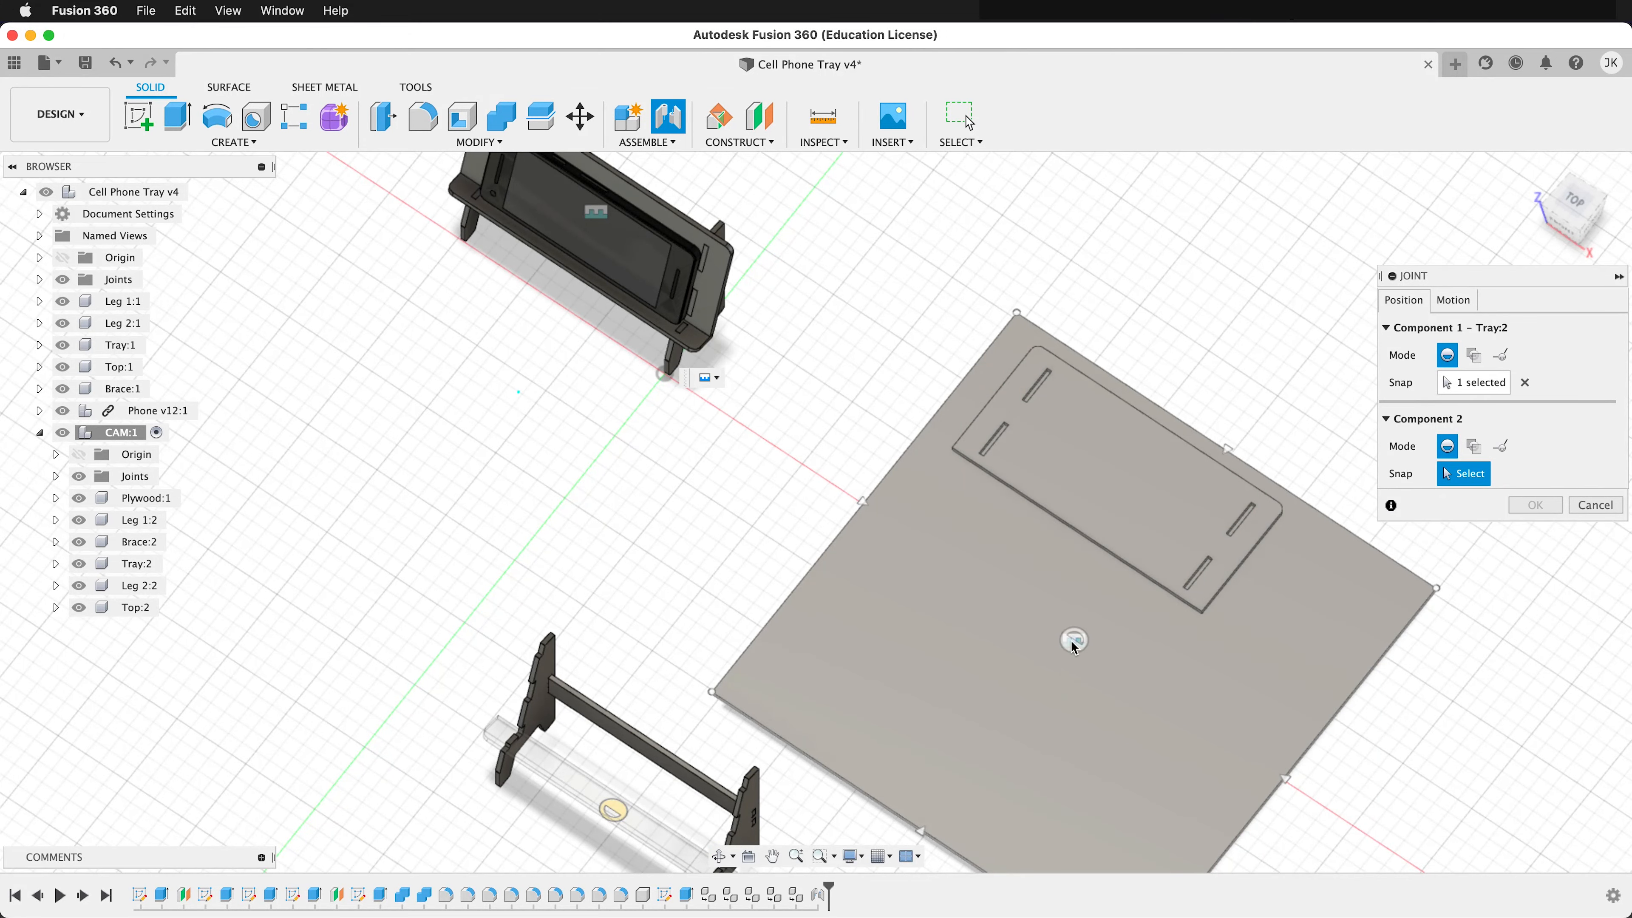
pyautogui.click(1055, 642)
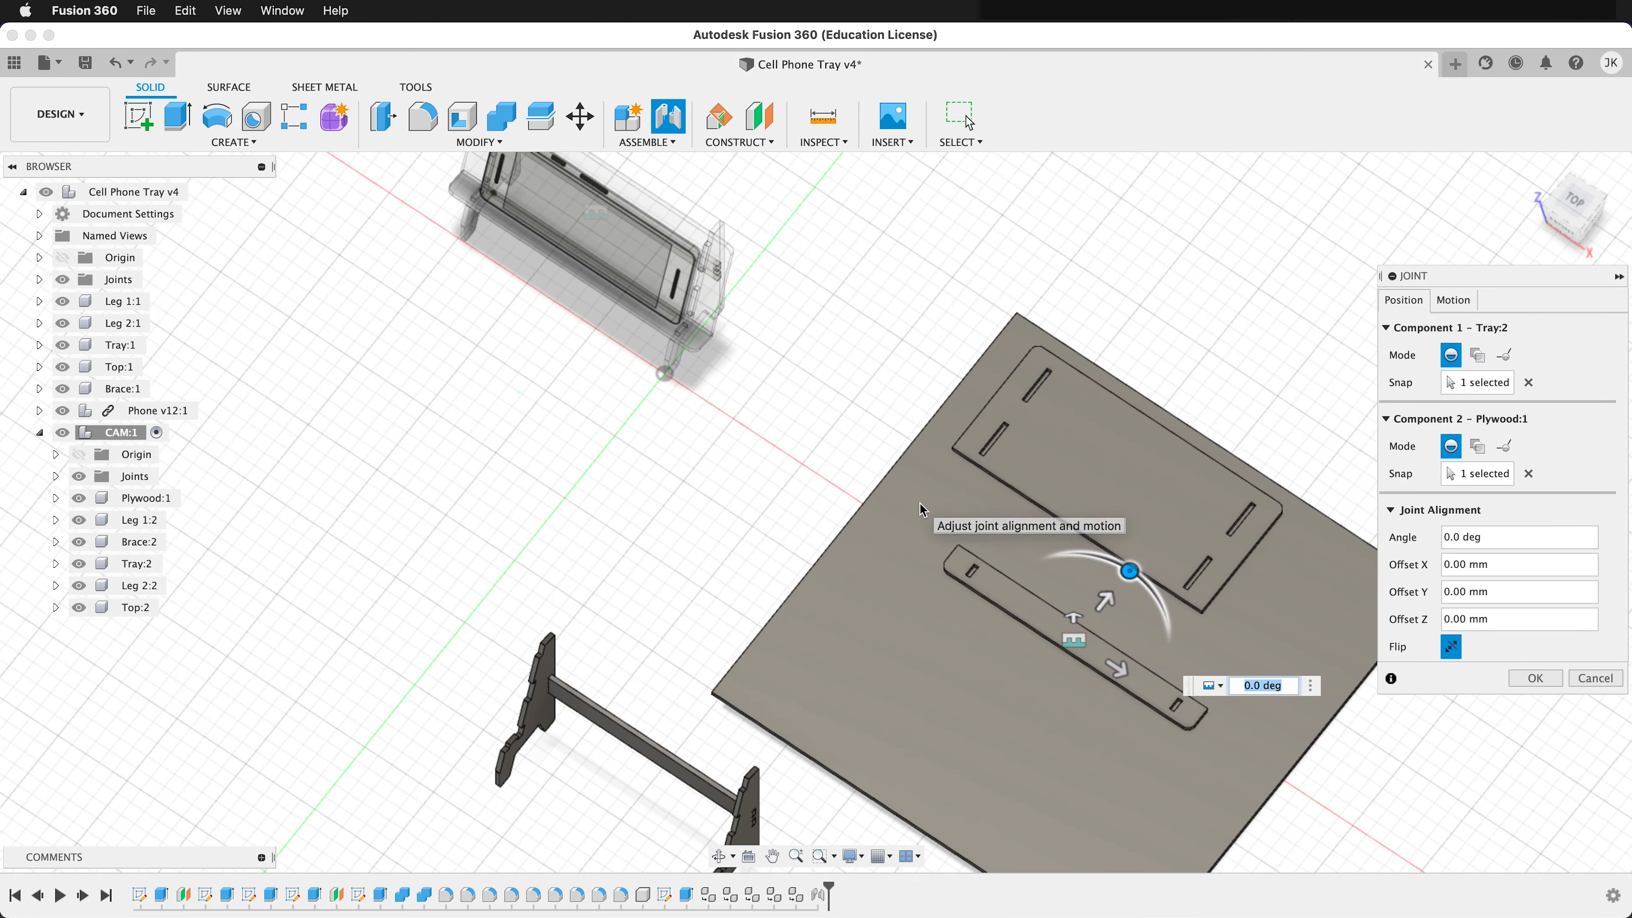
pyautogui.moveTo(1125, 671); pyautogui.dragTo(1097, 515)
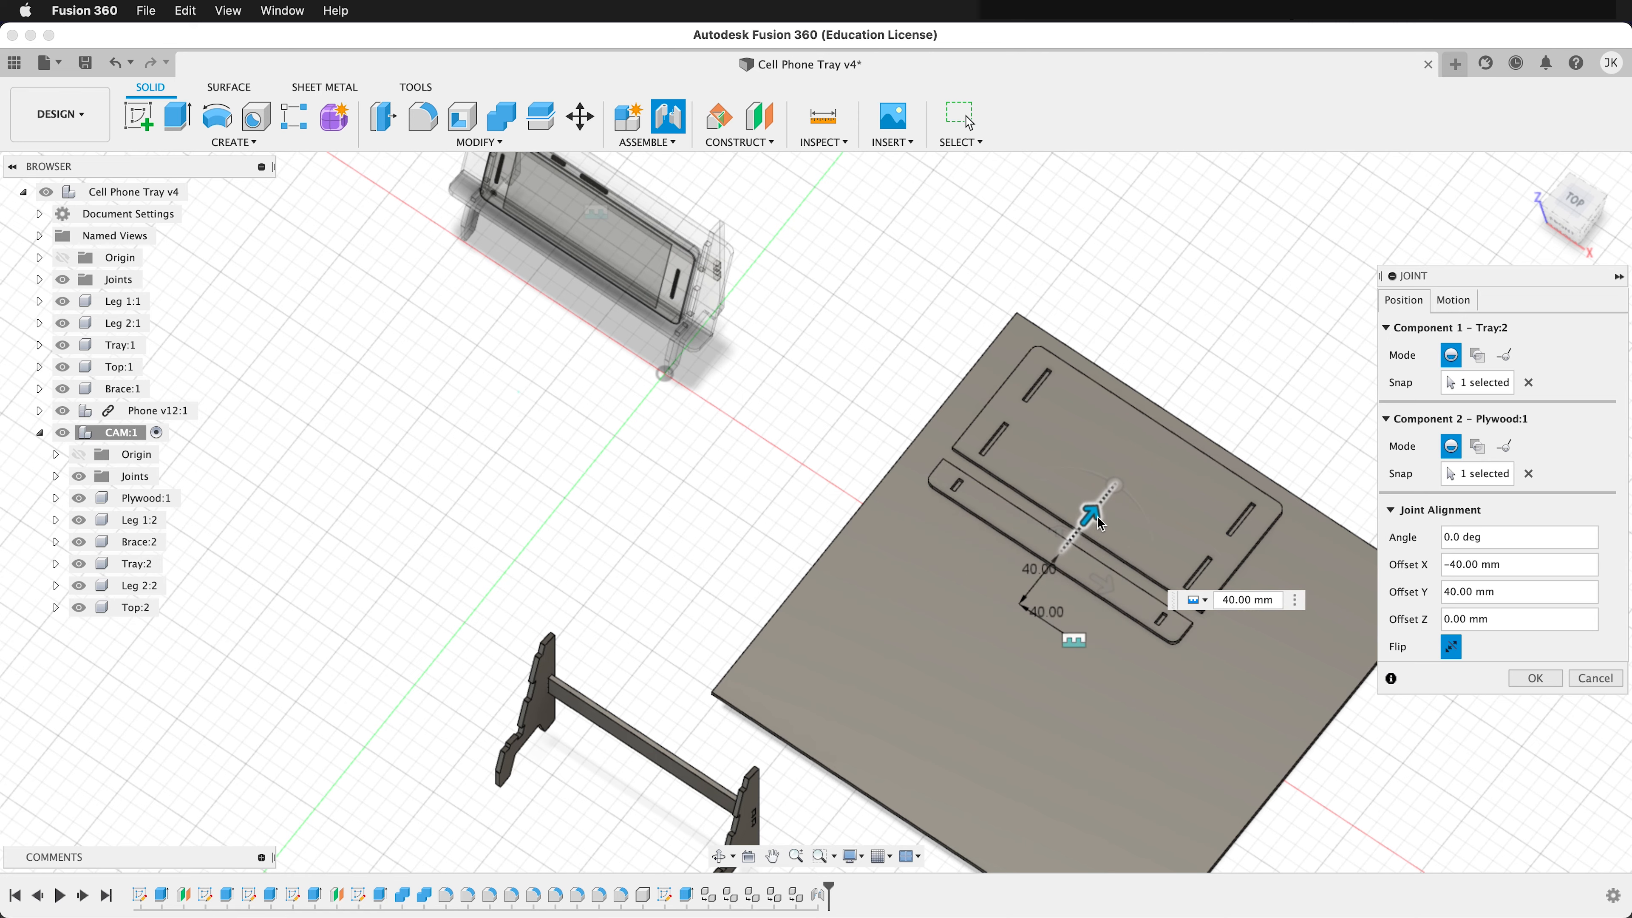
pyautogui.click(1536, 679)
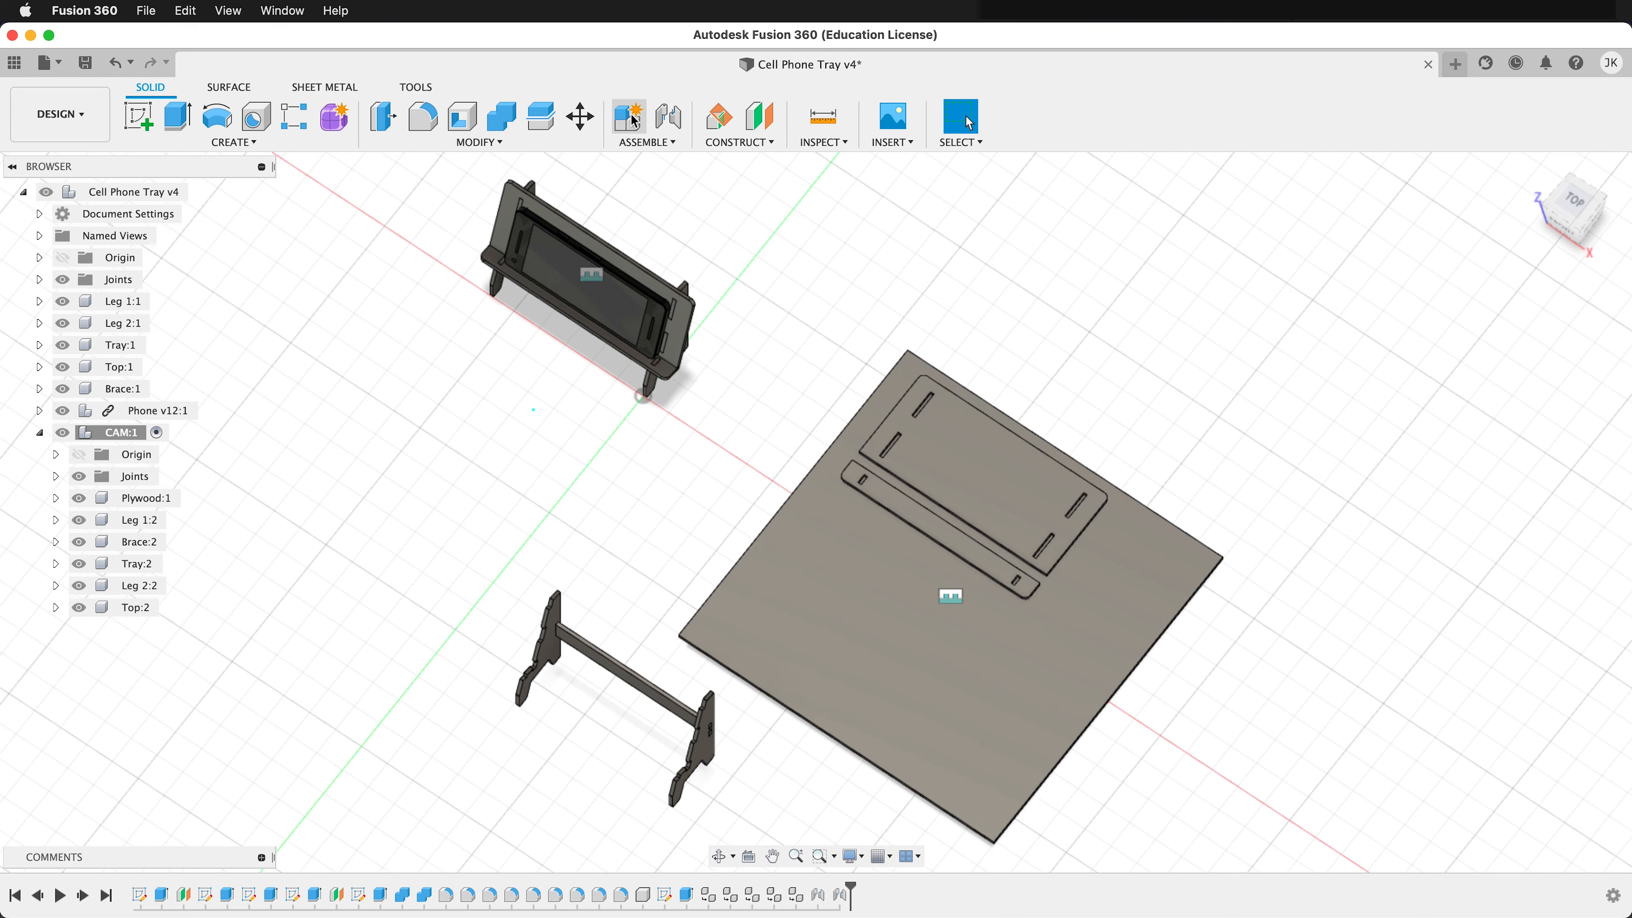
# Joint the copied Brace flat onto the plywood's centre, offset -50 mm in X
pyautogui.click(669, 116)
pyautogui.keyDown('shift'); pyautogui.moveTo(659, 813); pyautogui.dragTo(695, 727, button='middle'); pyautogui.keyUp('shift')
pyautogui.click(715, 611)
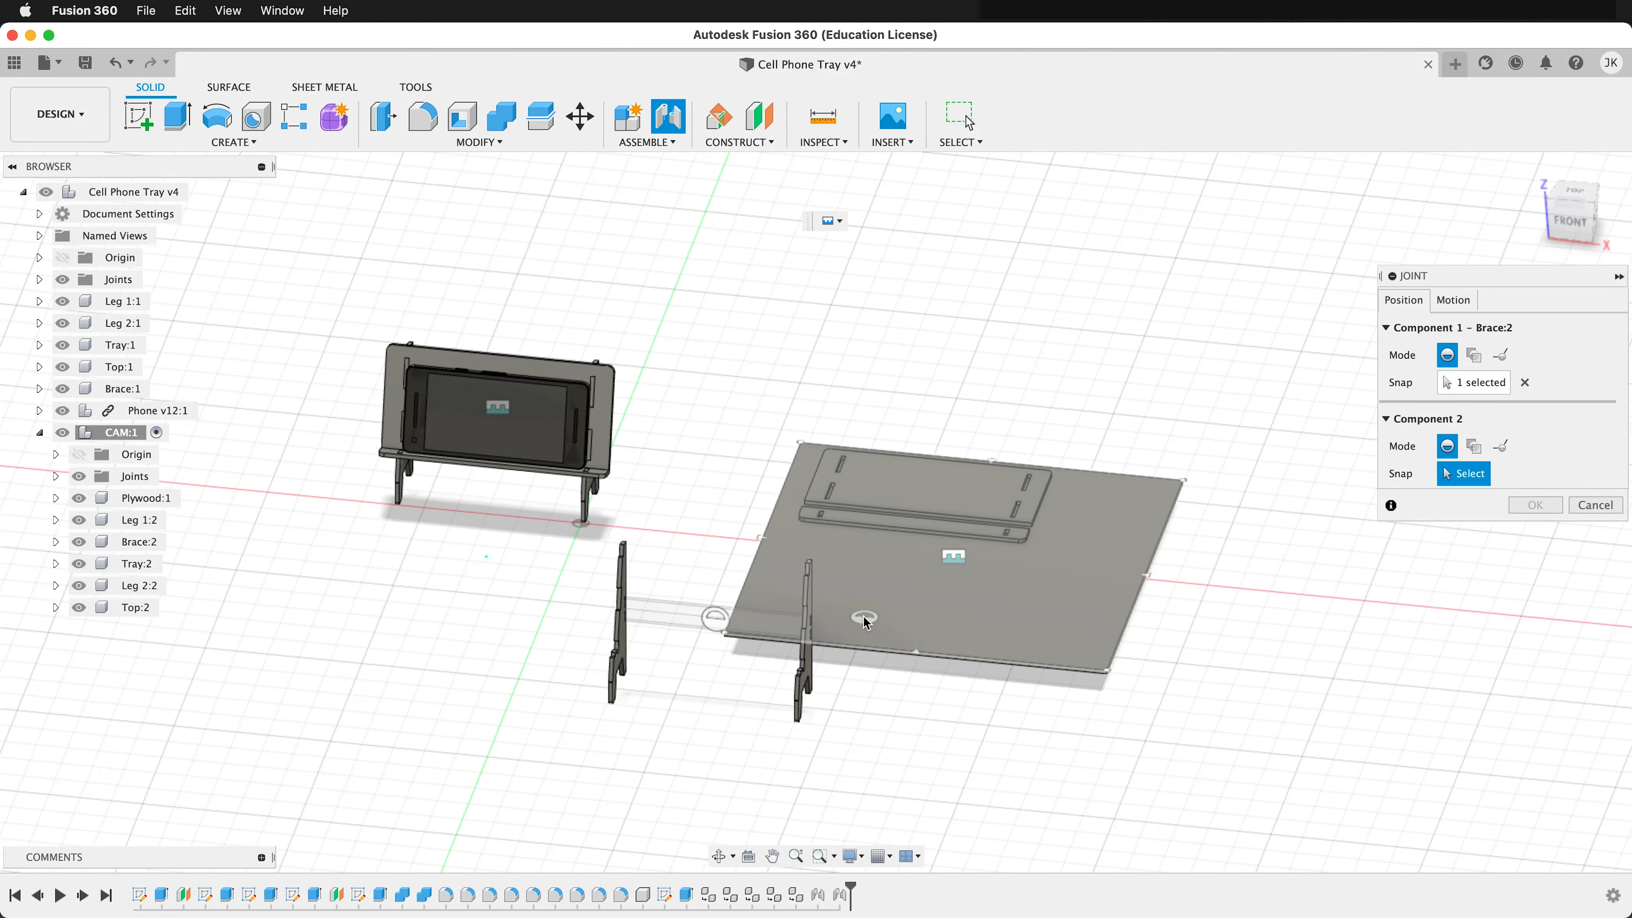
pyautogui.click(958, 565)
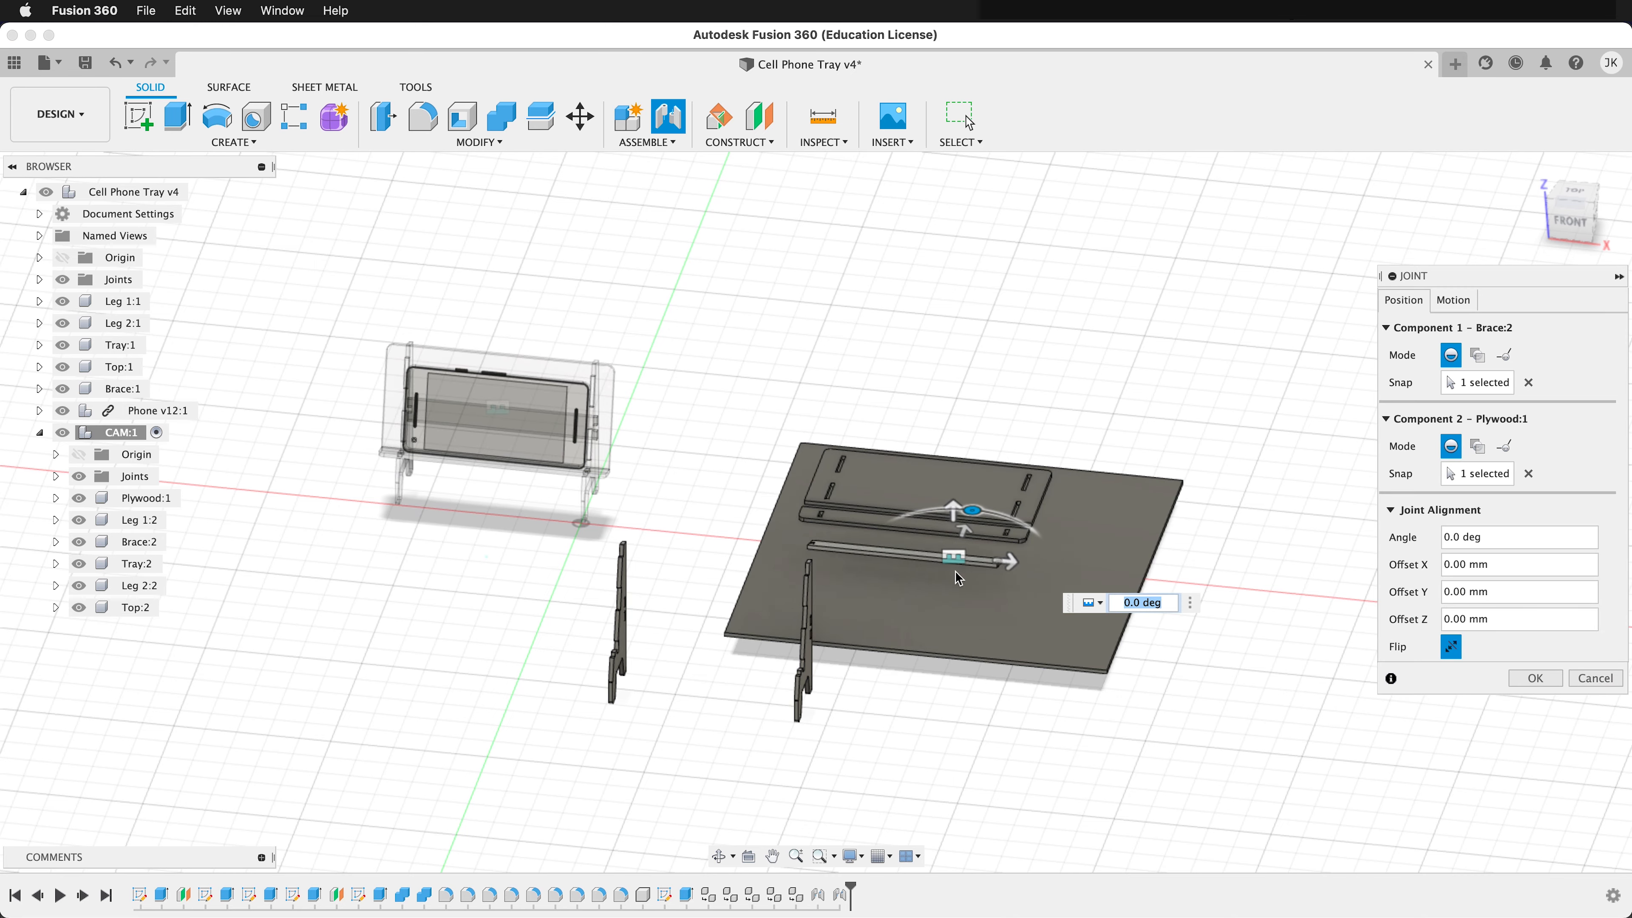
pyautogui.keyDown('shift'); pyautogui.moveTo(958, 569); pyautogui.dragTo(988, 502, button='middle'); pyautogui.keyUp('shift')
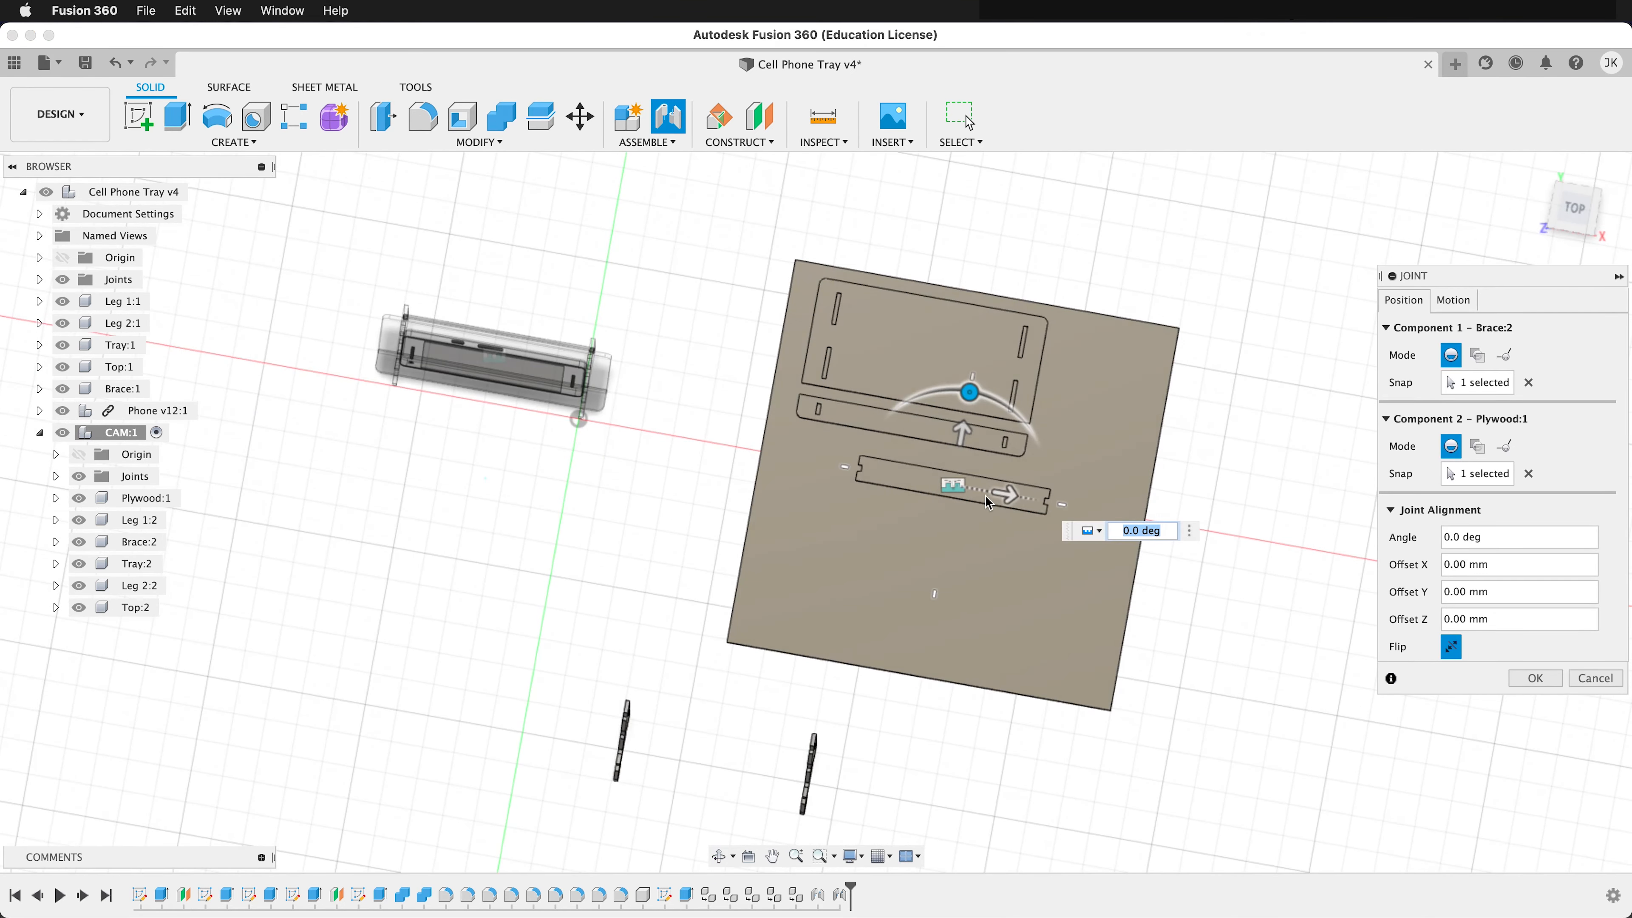
pyautogui.moveTo(1010, 499); pyautogui.dragTo(947, 488)
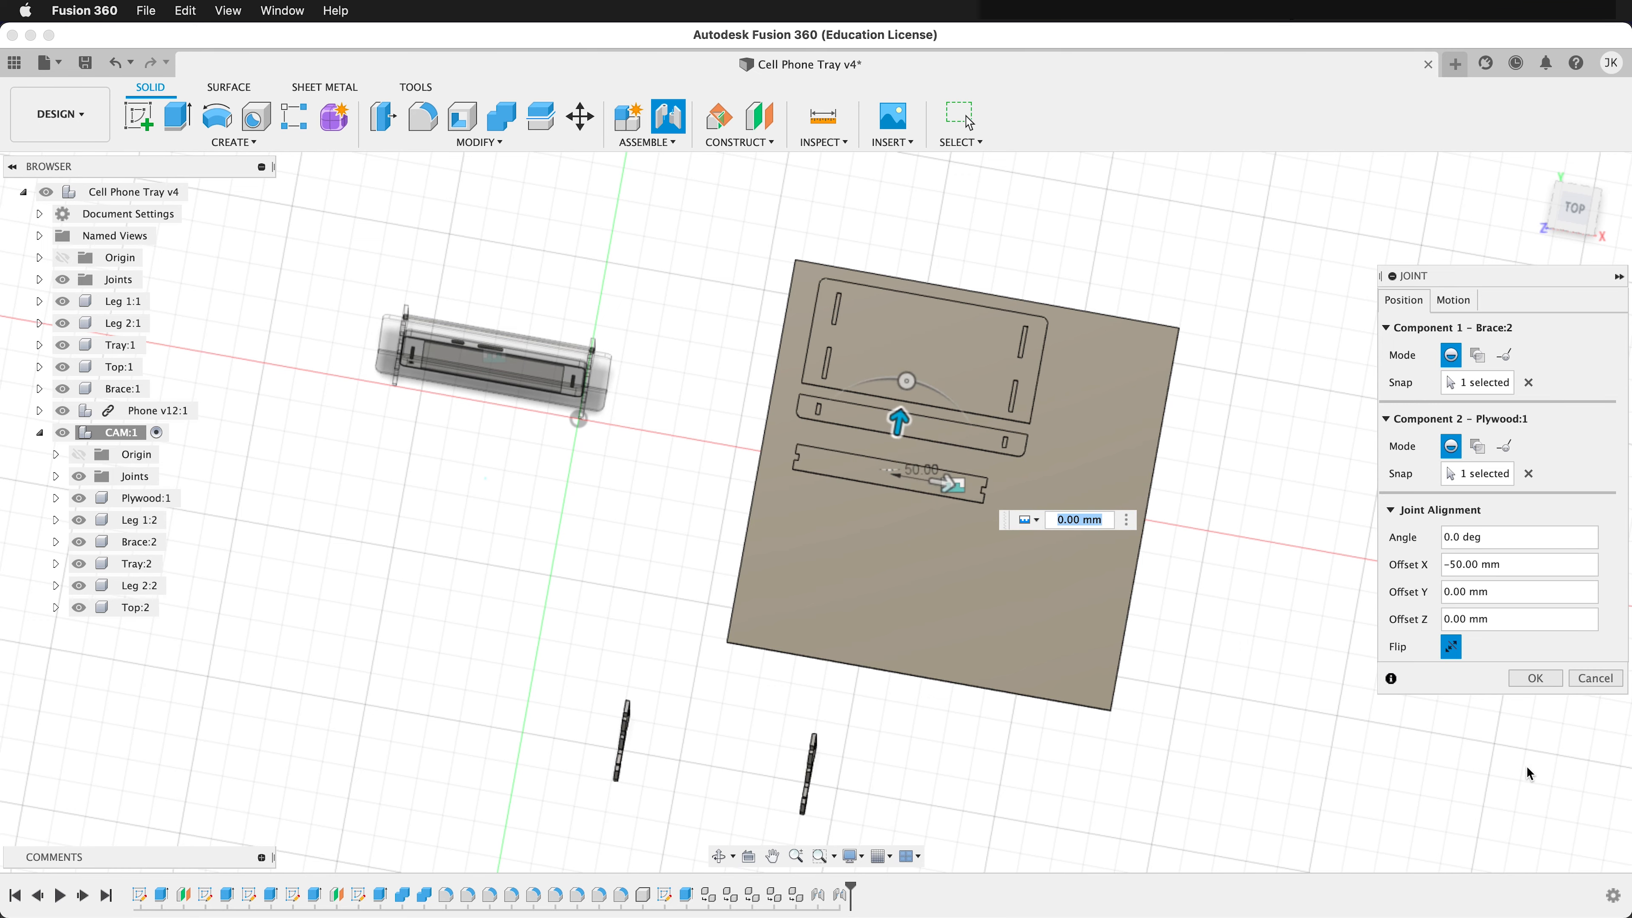
pyautogui.click(1534, 679)
pyautogui.click(797, 651)
pyautogui.keyDown('shift'); pyautogui.moveTo(871, 765); pyautogui.dragTo(908, 668, button='middle'); pyautogui.keyUp('shift')
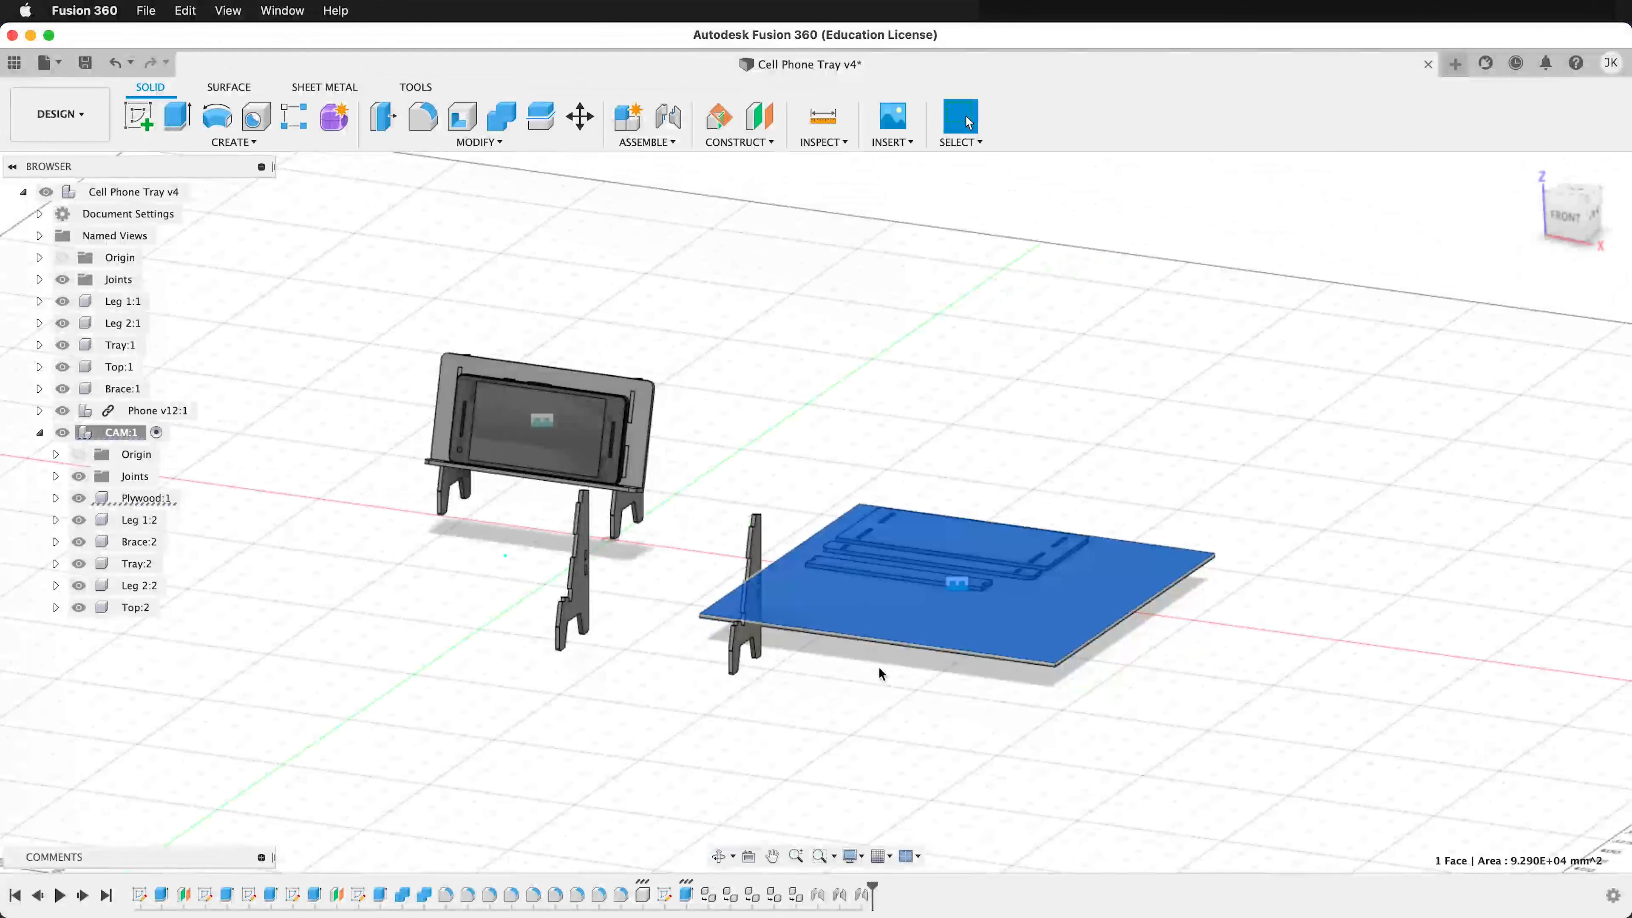
pyautogui.click(1182, 793)
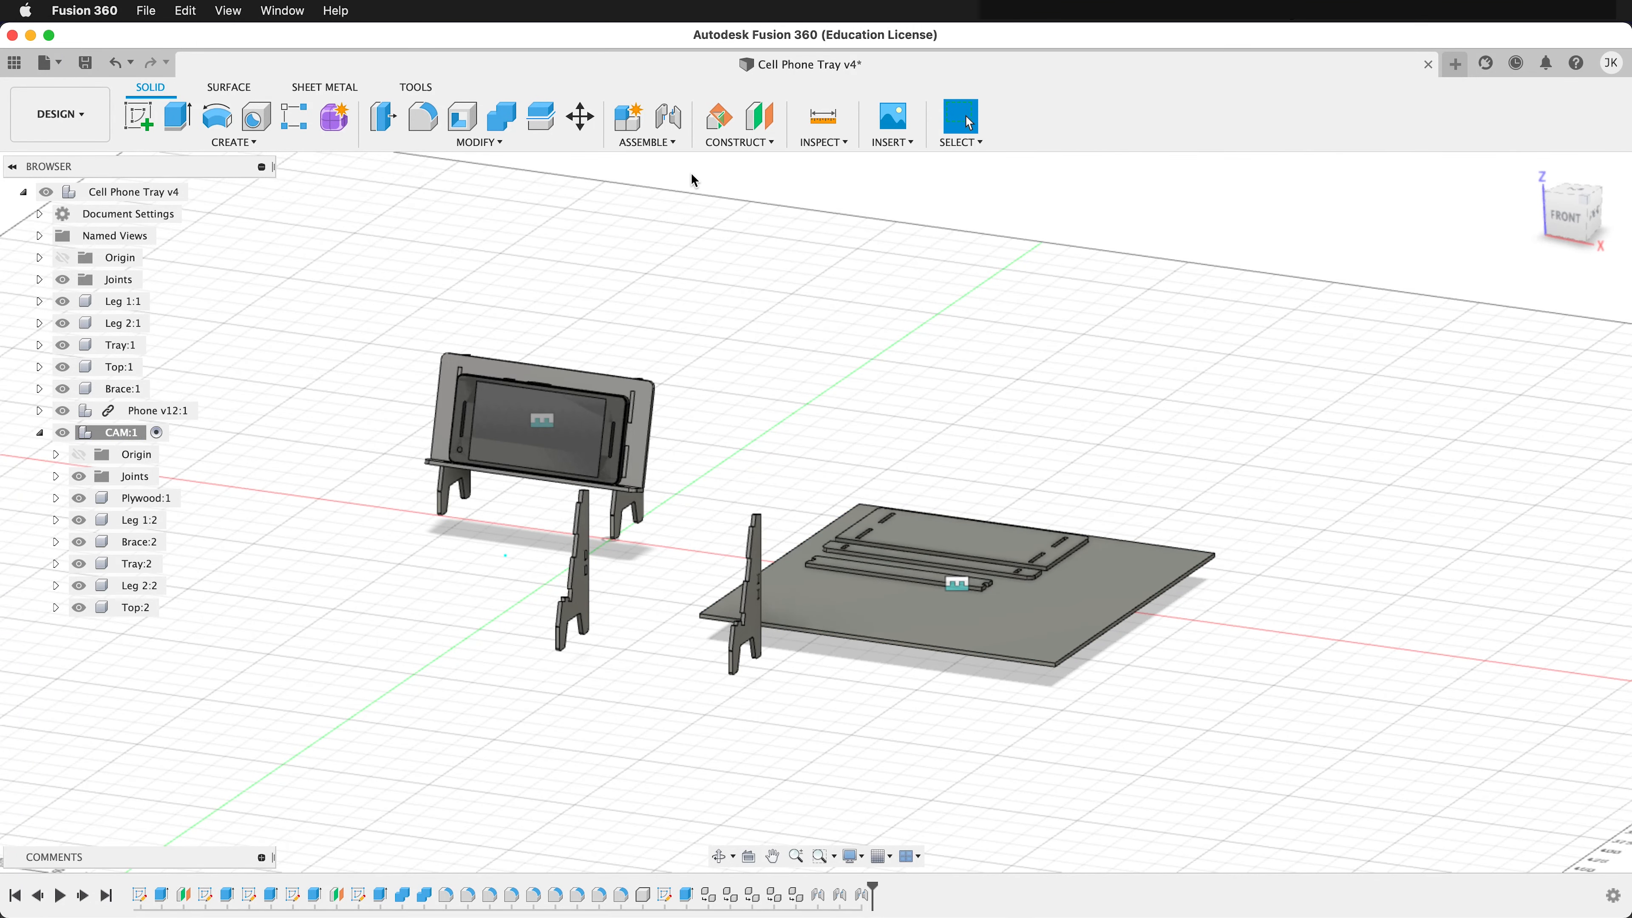
# Joint the copied Leg 2 flat onto the plywood and shift it into the free area beyond the Brace
pyautogui.click(672, 119)
pyautogui.keyDown('shift'); pyautogui.moveTo(607, 633); pyautogui.dragTo(552, 617, button='middle'); pyautogui.keyUp('shift')
pyautogui.scroll(5, 534, 578)
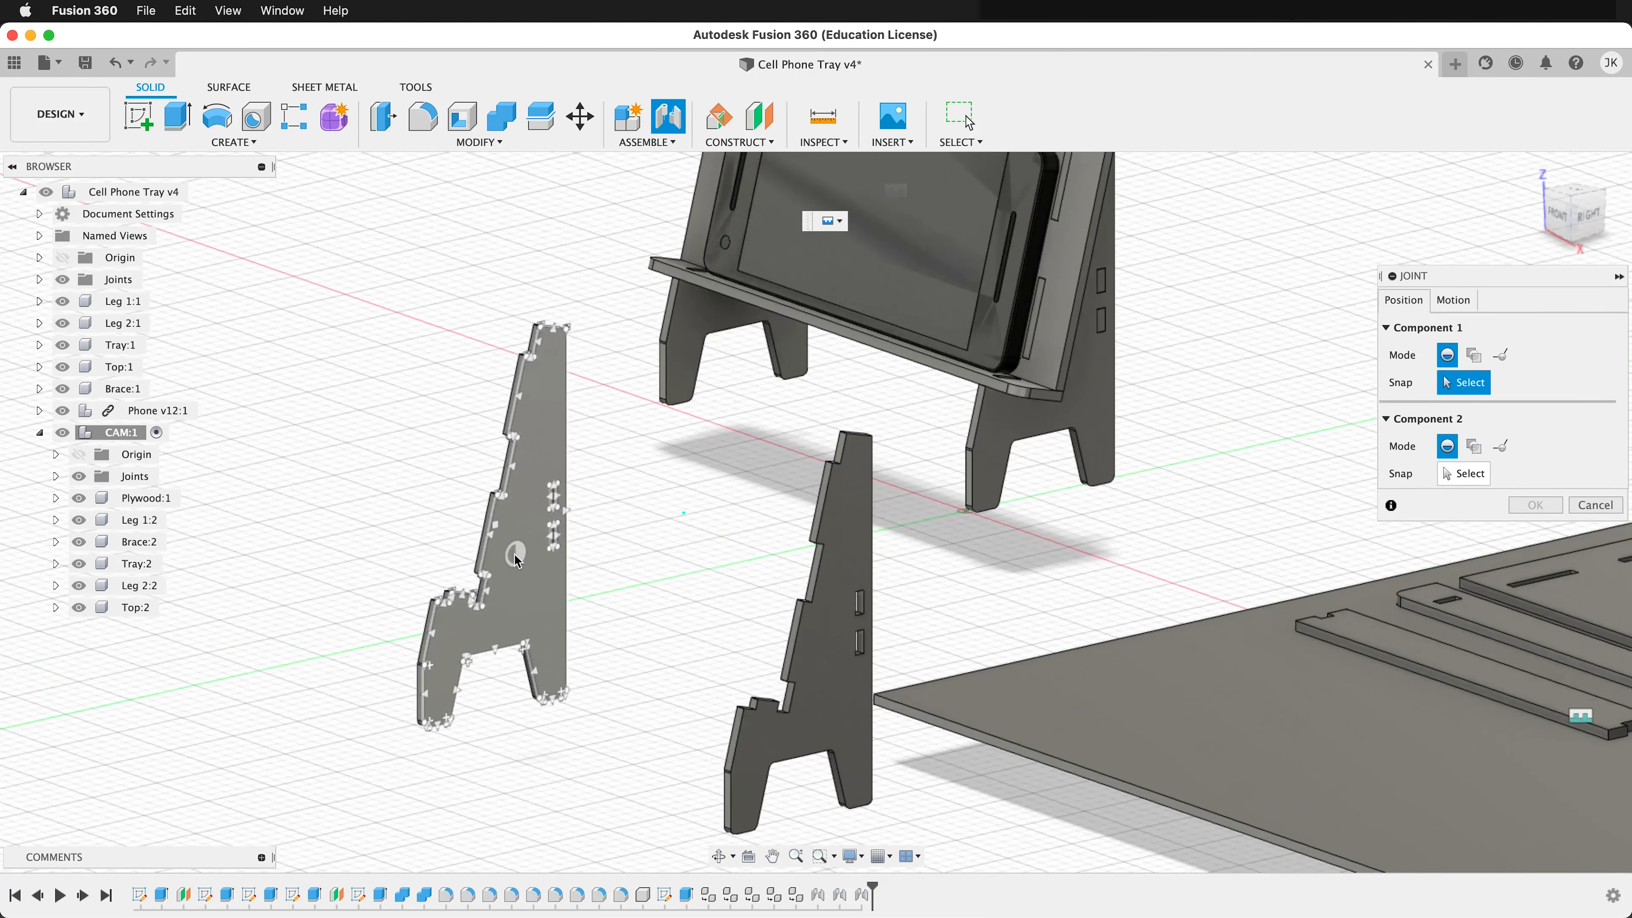
pyautogui.click(524, 566)
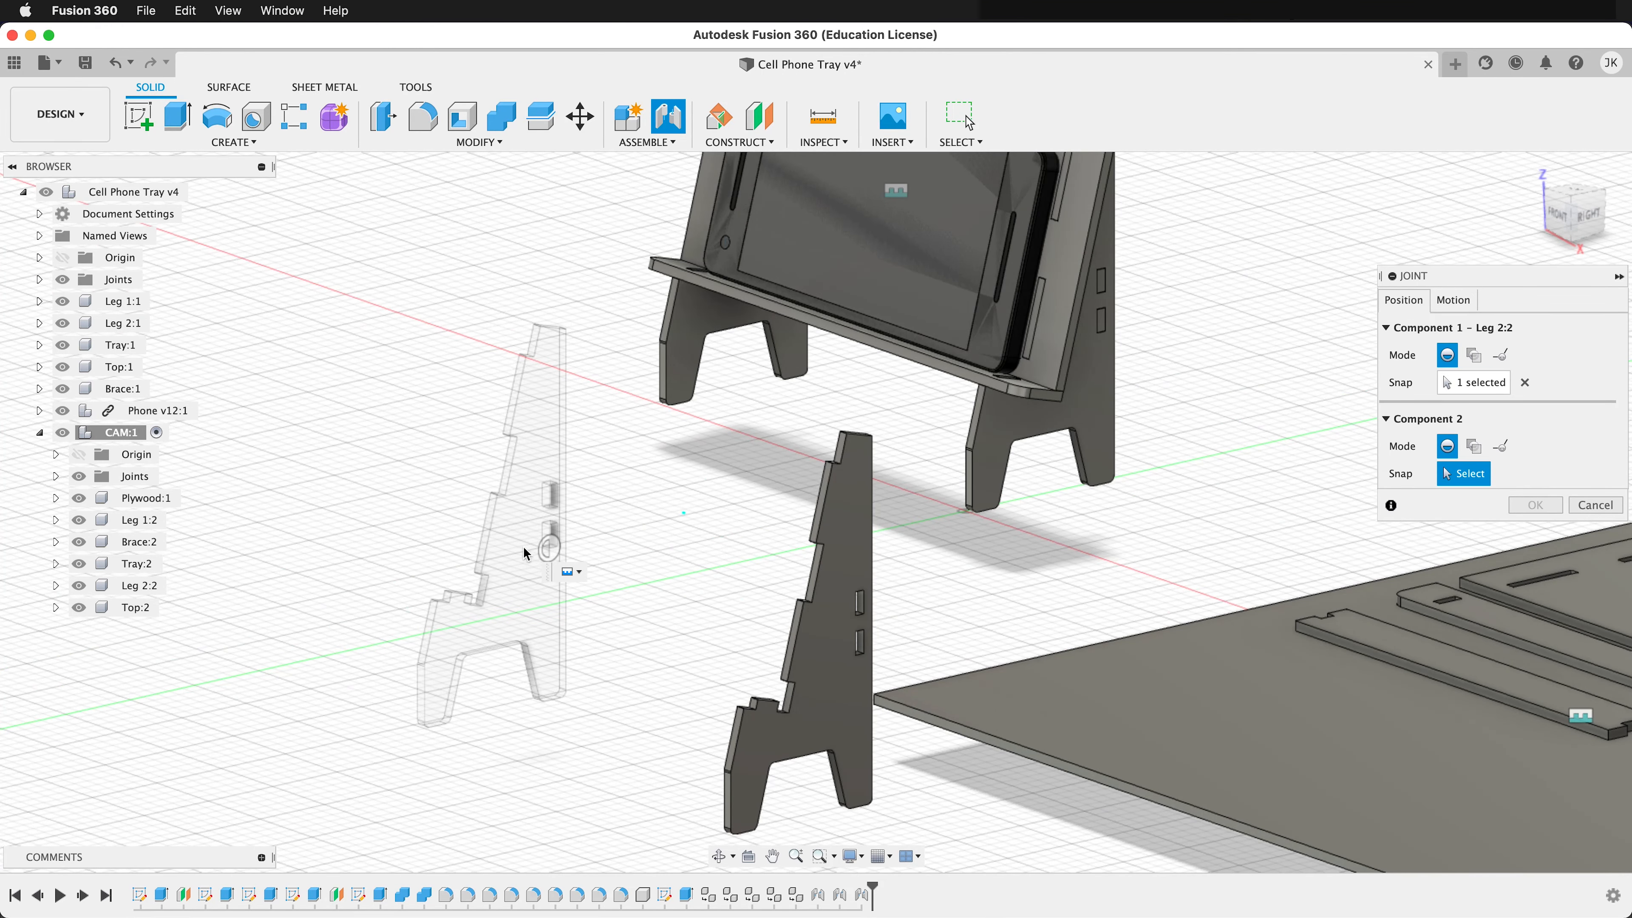
pyautogui.scroll(-3, 565, 566)
pyautogui.keyDown('shift'); pyautogui.moveTo(568, 566); pyautogui.dragTo(688, 539, button='middle'); pyautogui.keyUp('shift')
pyautogui.scroll(4, 1021, 659)
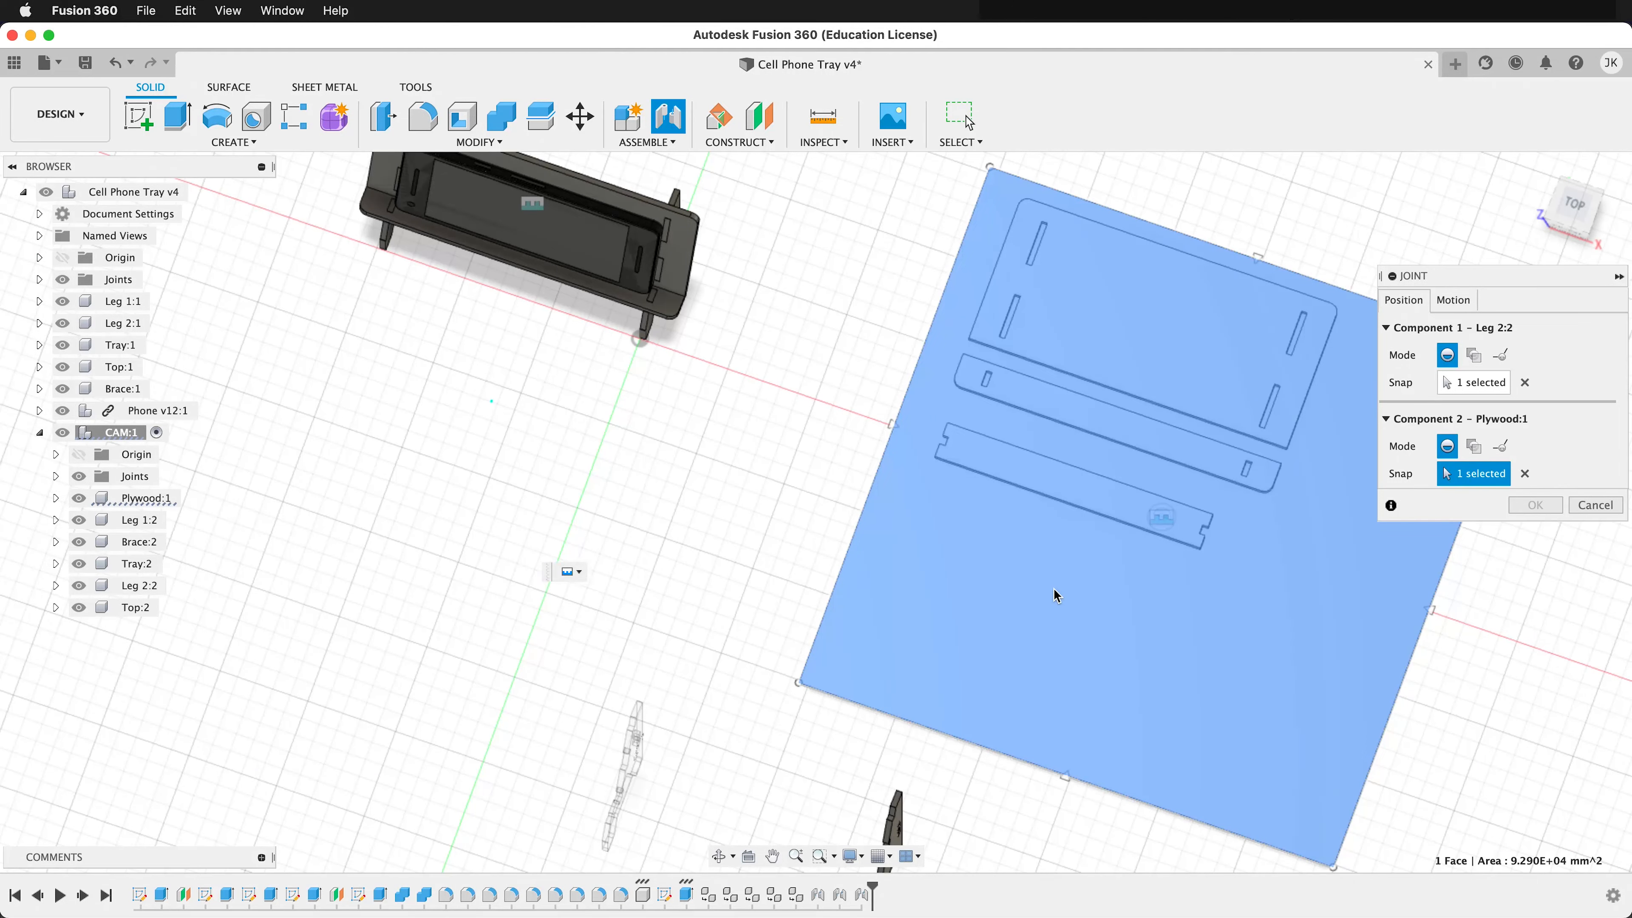
pyautogui.click(1054, 590)
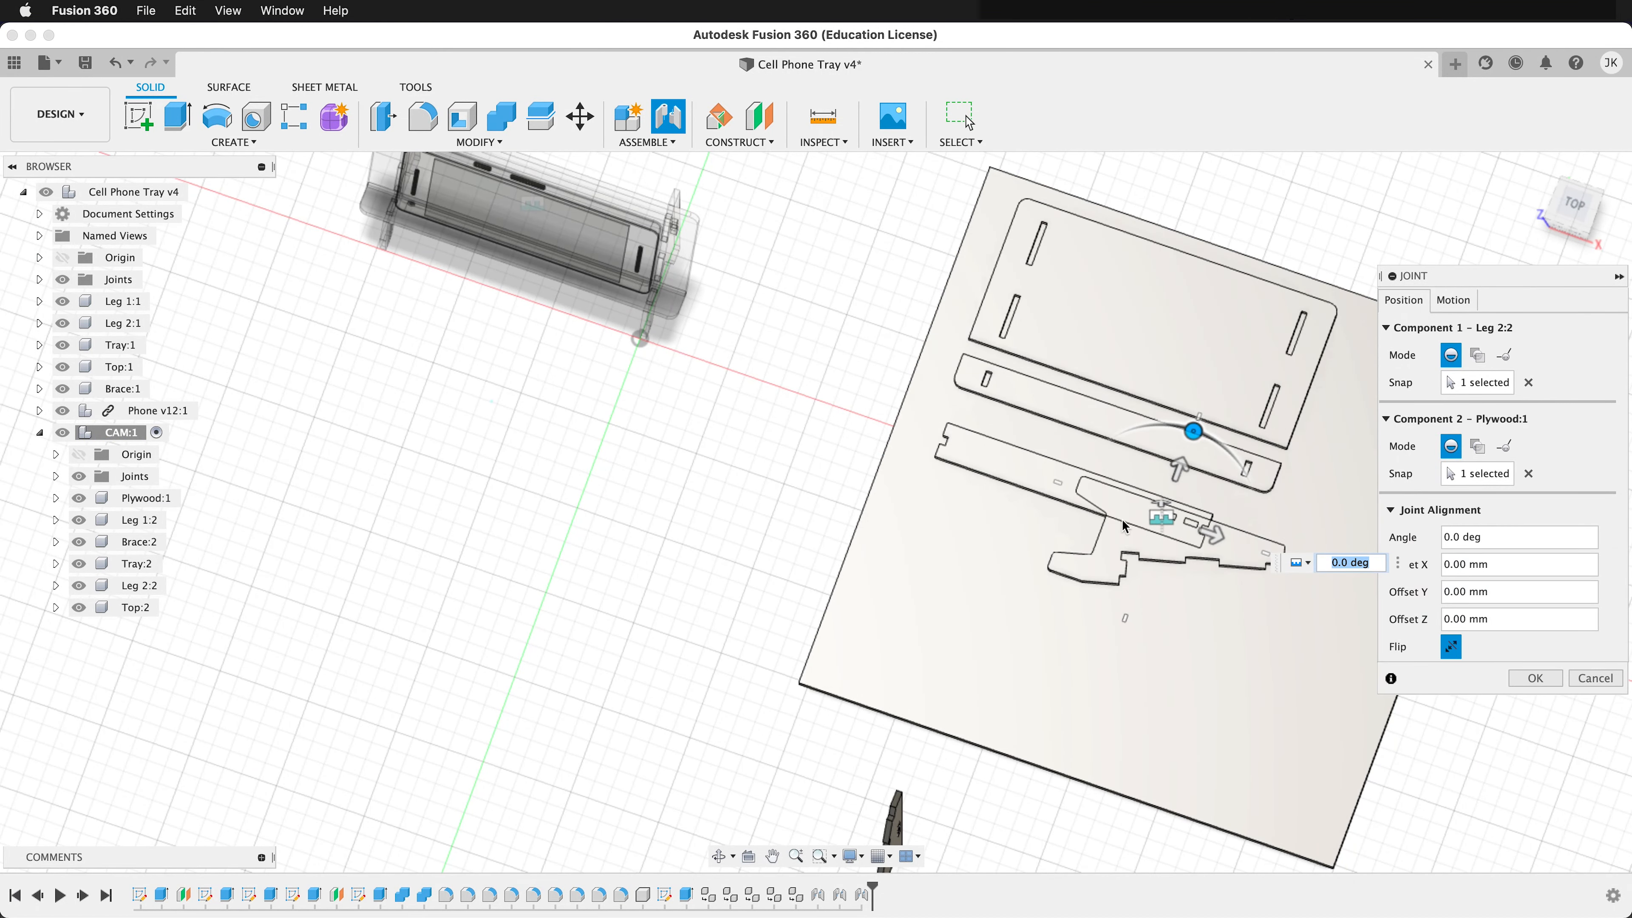
pyautogui.moveTo(1175, 471); pyautogui.dragTo(1081, 567)
pyautogui.click(1533, 677)
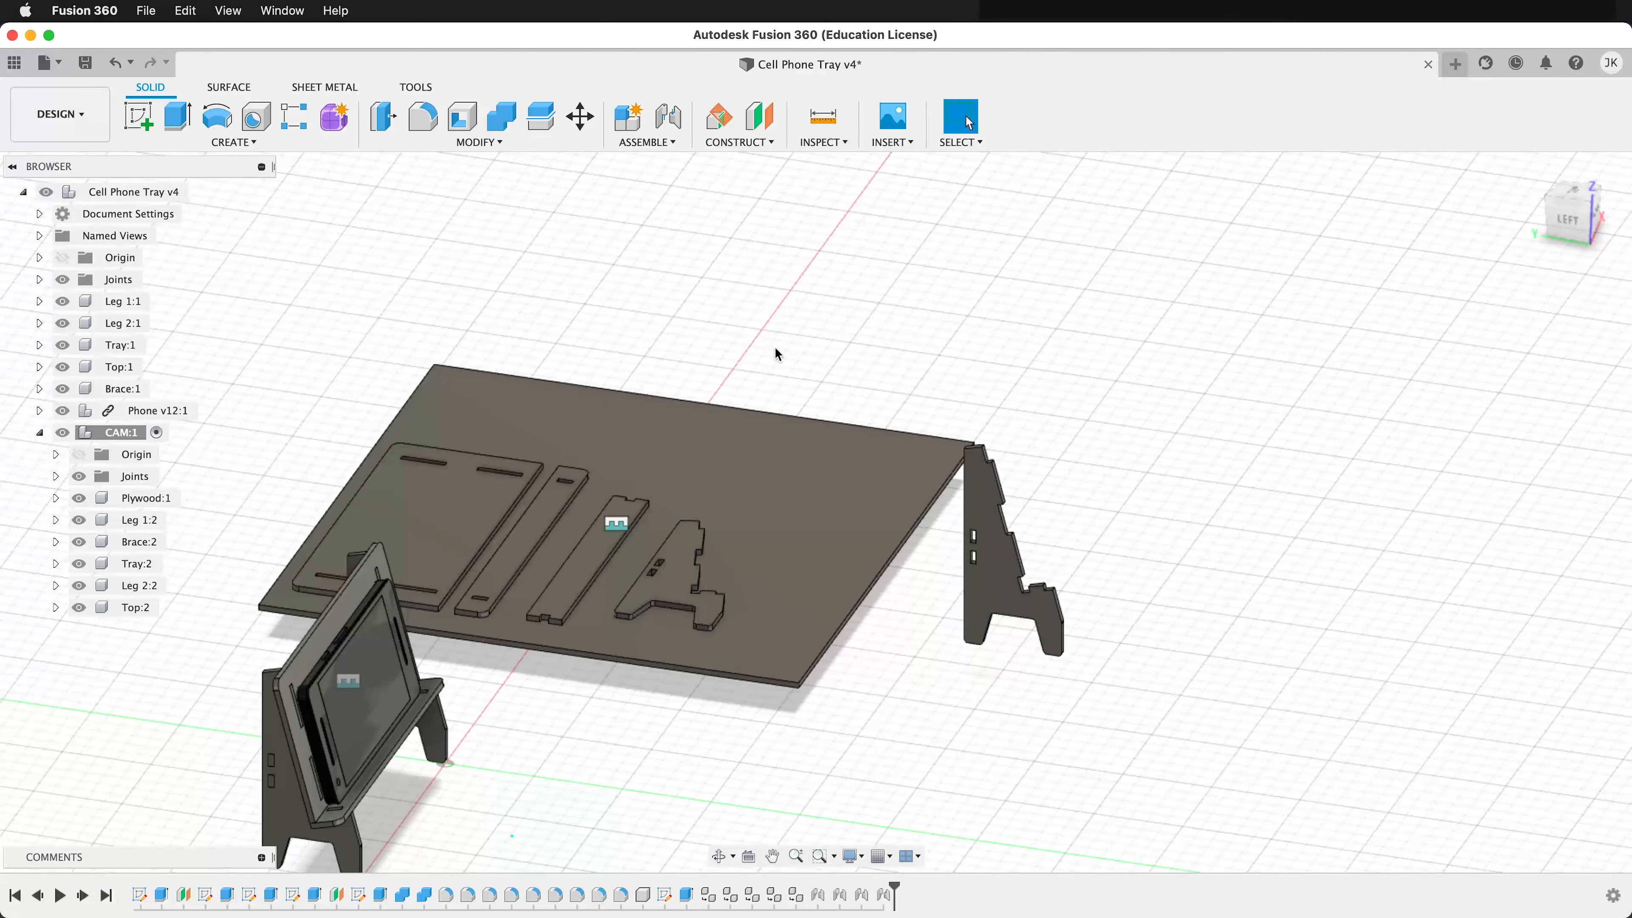
# Joint the copied Leg 1 flat onto the midpoint of the plywood's edge, rotated -140° and offset 50 mm in Y
pyautogui.click(668, 116)
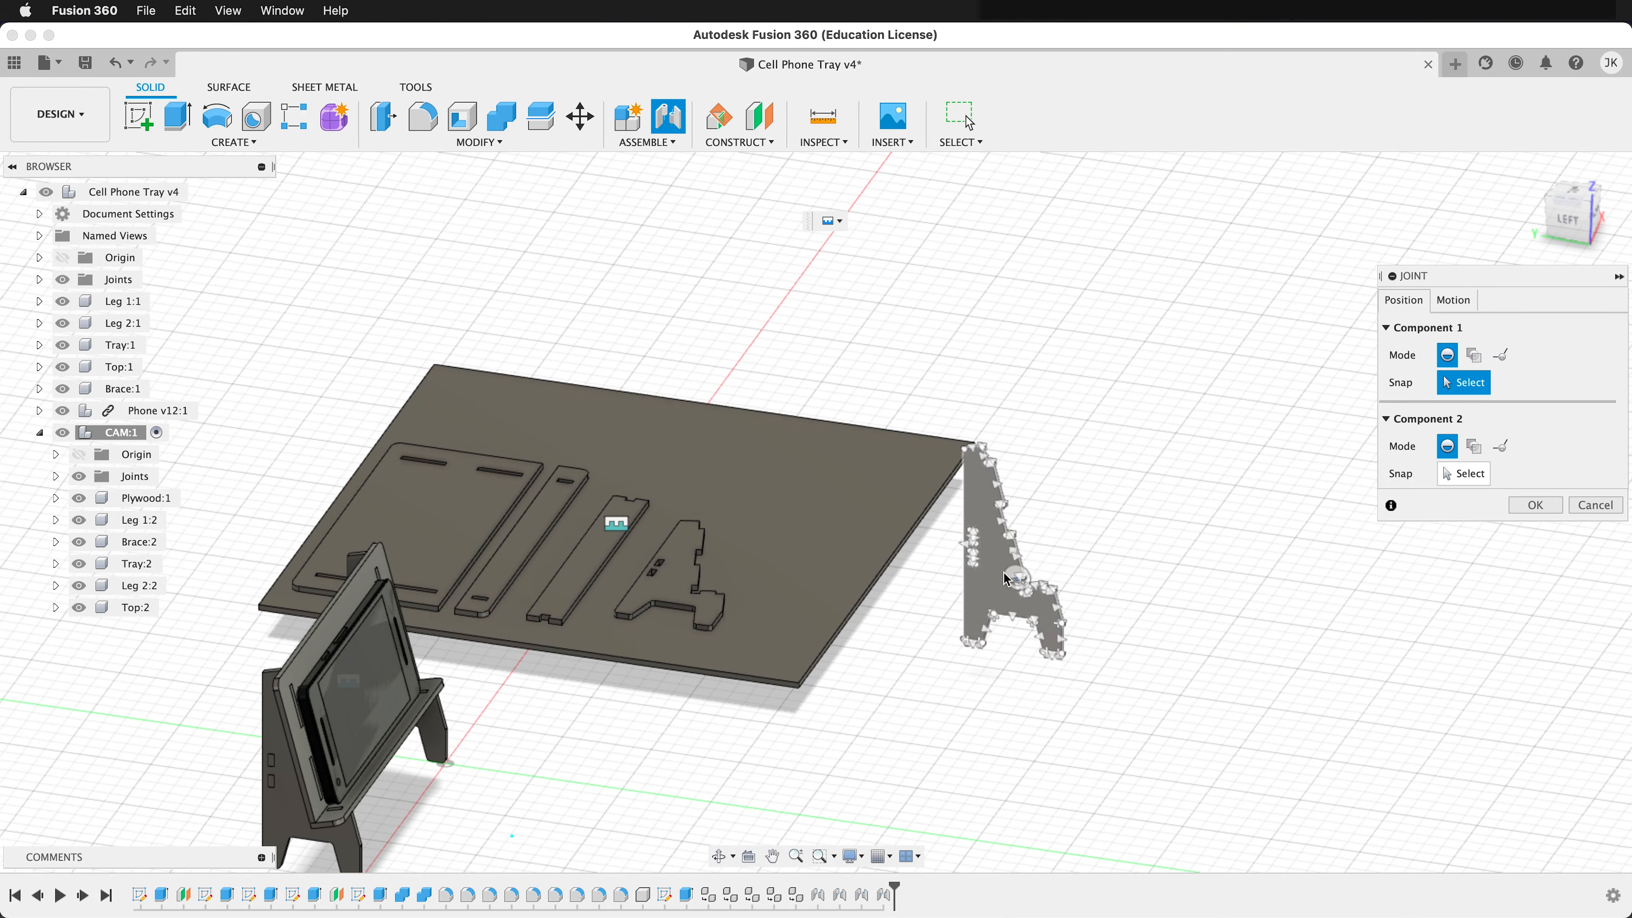
pyautogui.click(995, 582)
pyautogui.click(863, 487)
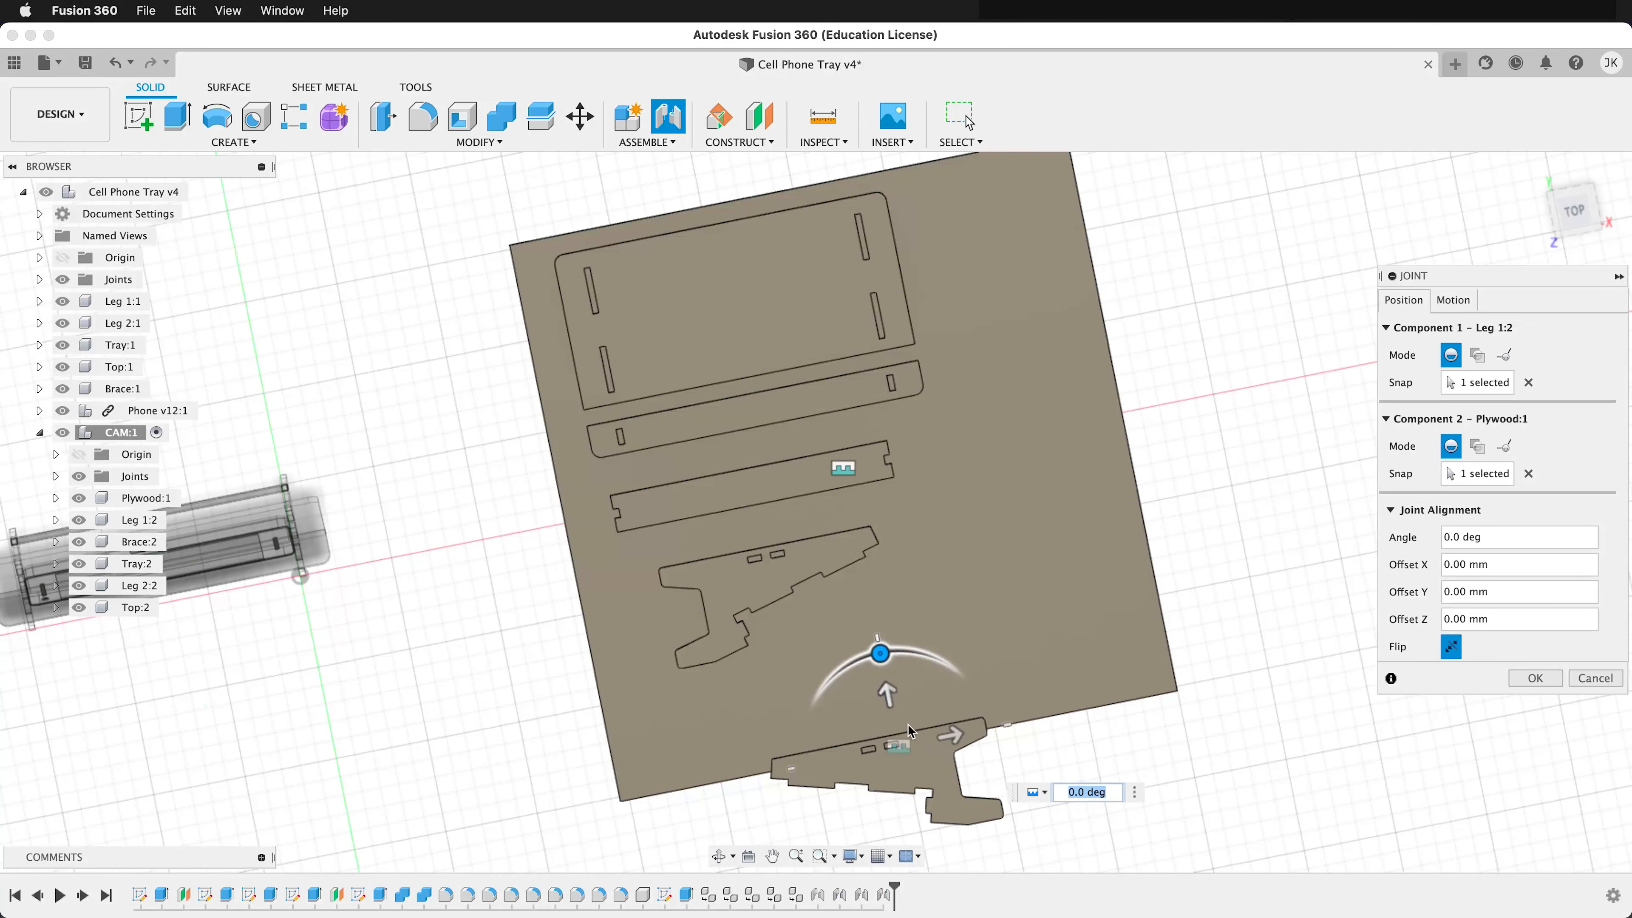
pyautogui.moveTo(886, 681); pyautogui.dragTo(951, 710)
pyautogui.moveTo(869, 581); pyautogui.dragTo(869, 600)
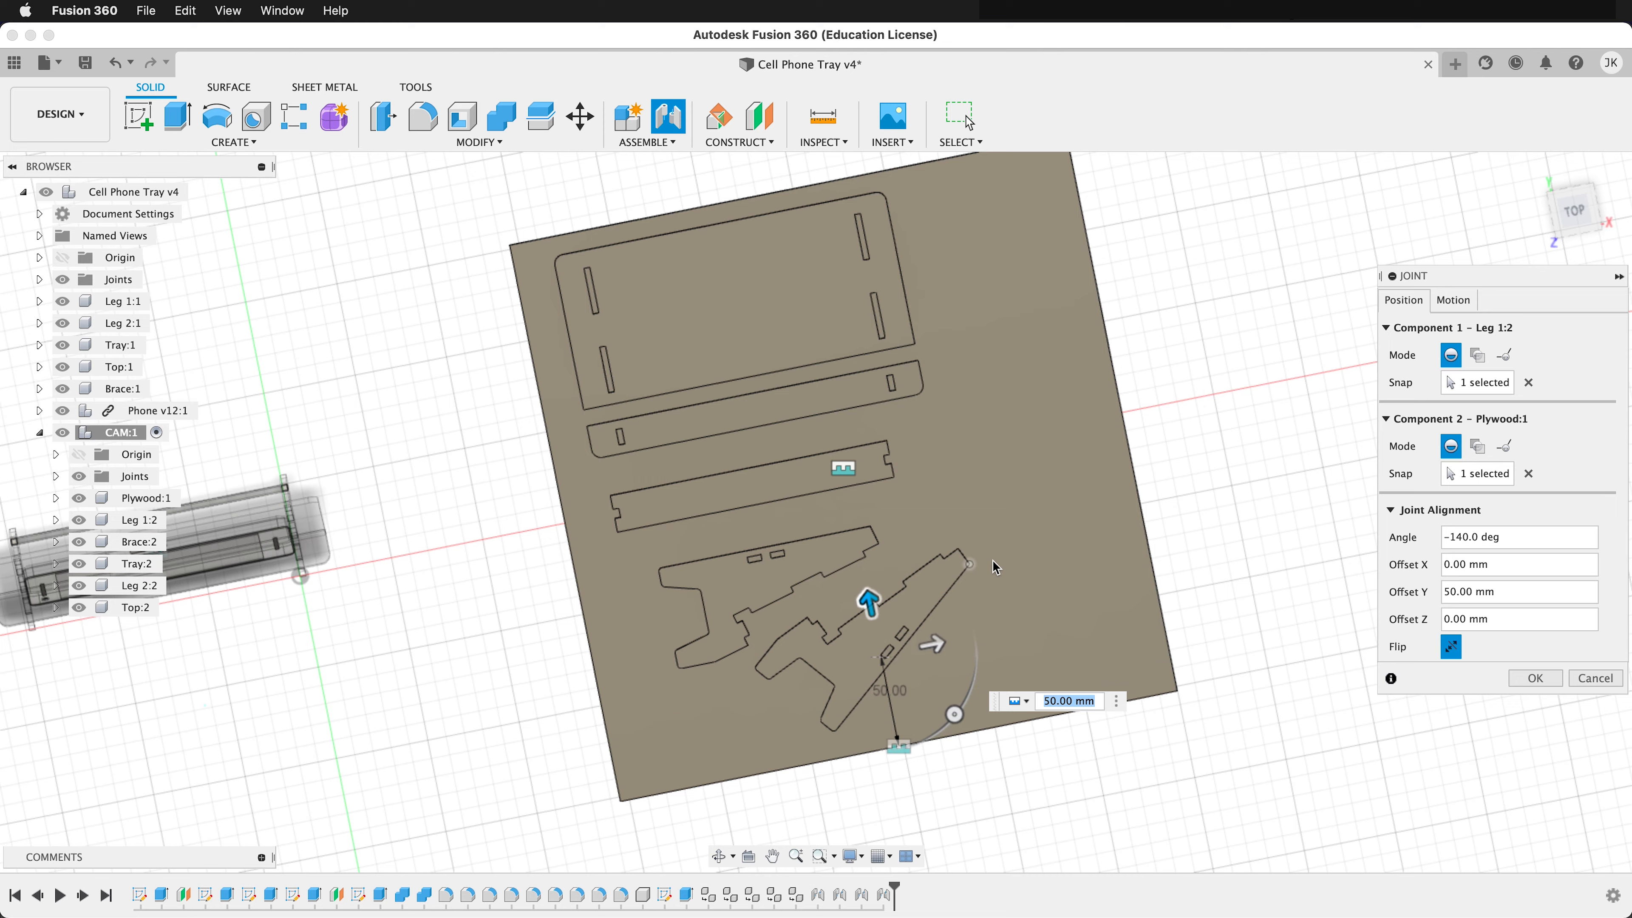
pyautogui.click(1534, 677)
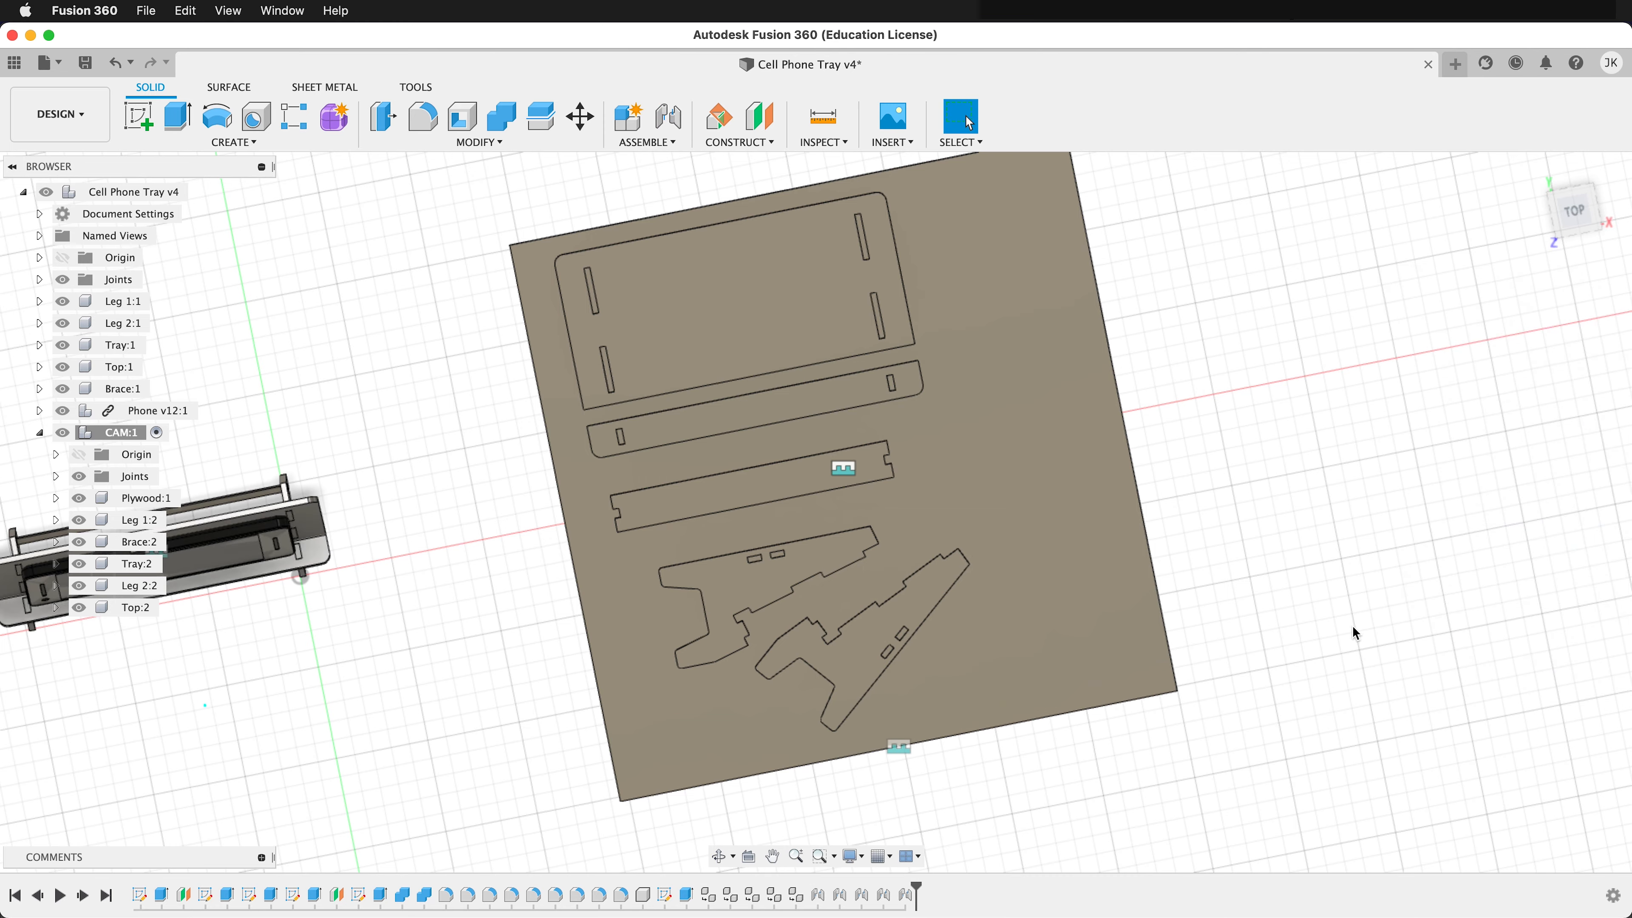
# Activate the original stand's Top:1 component for editing
pyautogui.keyDown('shift'); pyautogui.moveTo(971, 610); pyautogui.dragTo(819, 526, button='middle'); pyautogui.keyUp('shift')
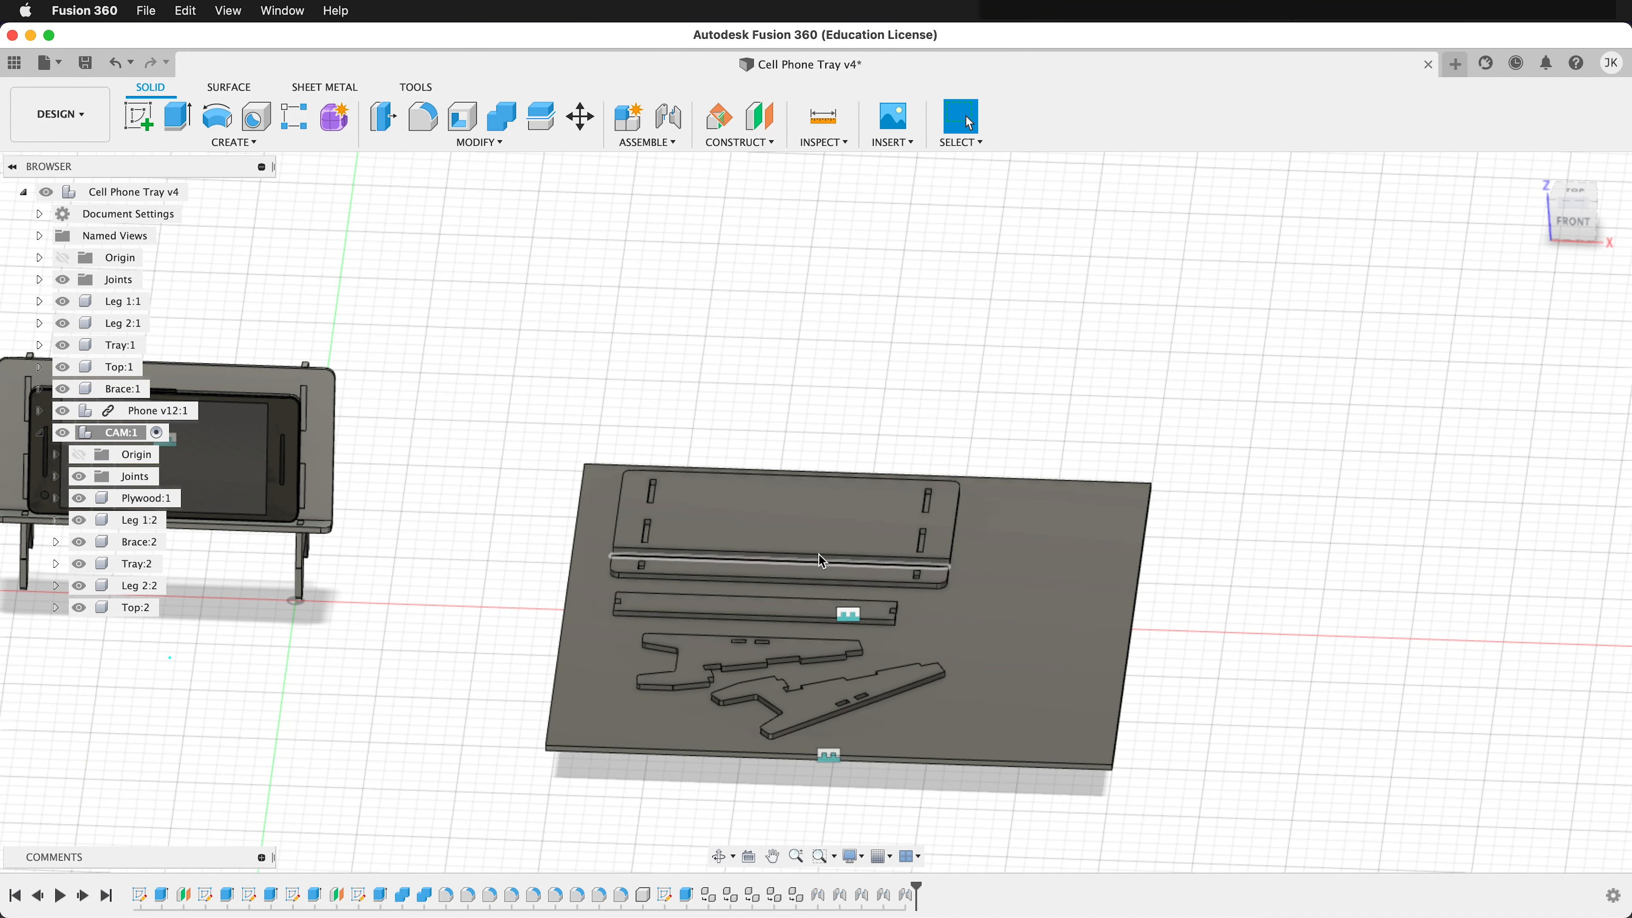
pyautogui.scroll(-3, 998, 572)
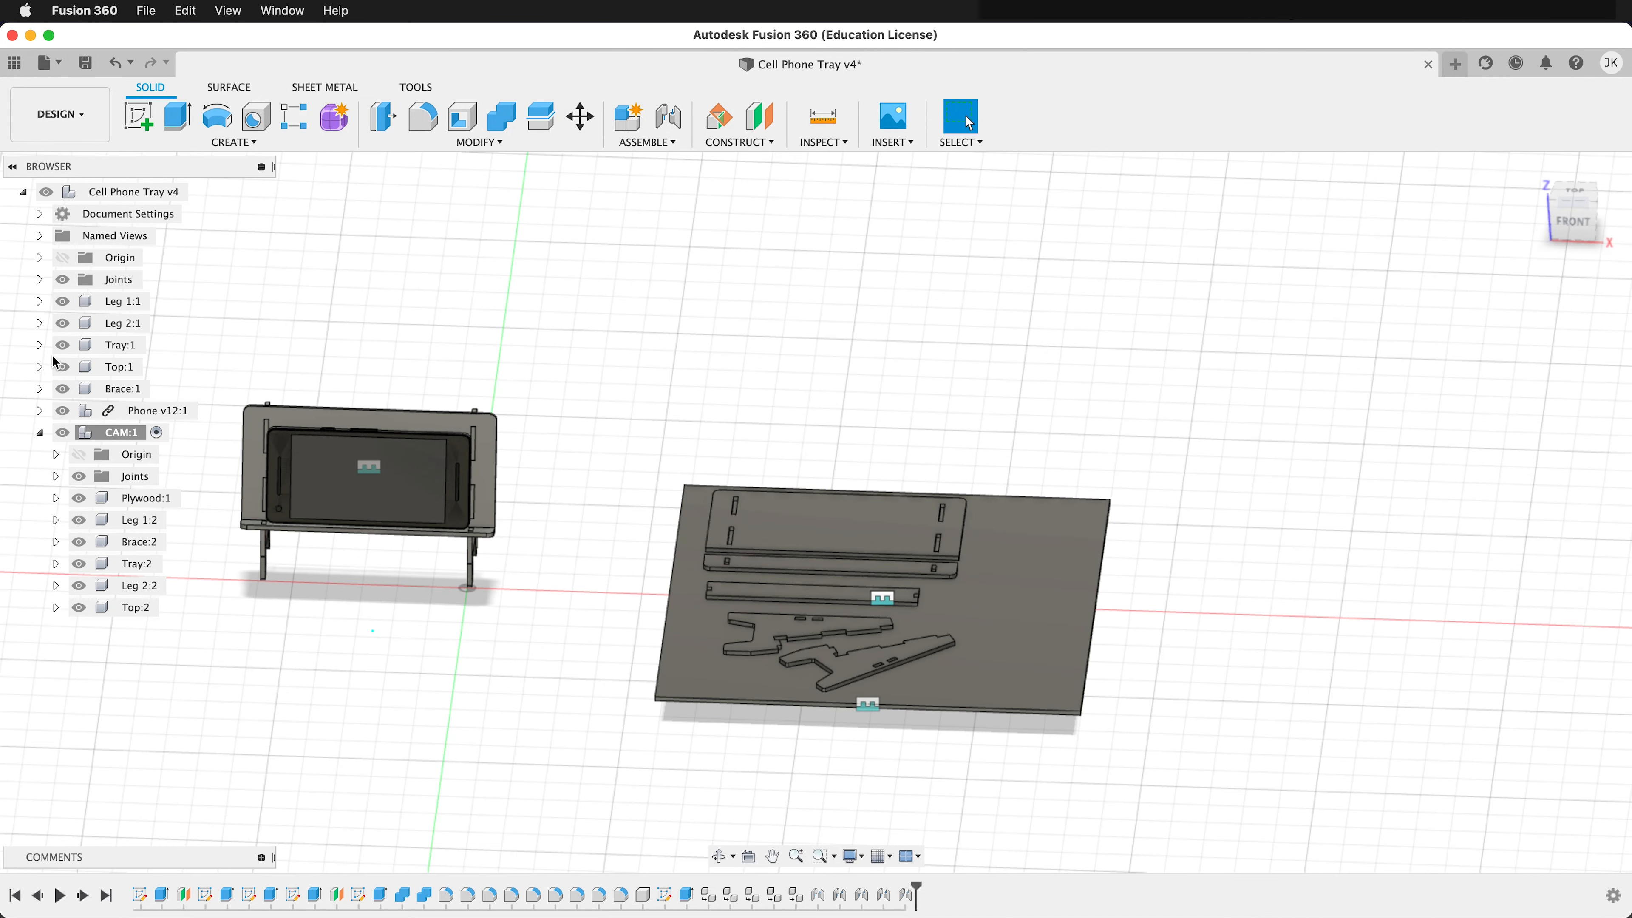
pyautogui.click(154, 368)
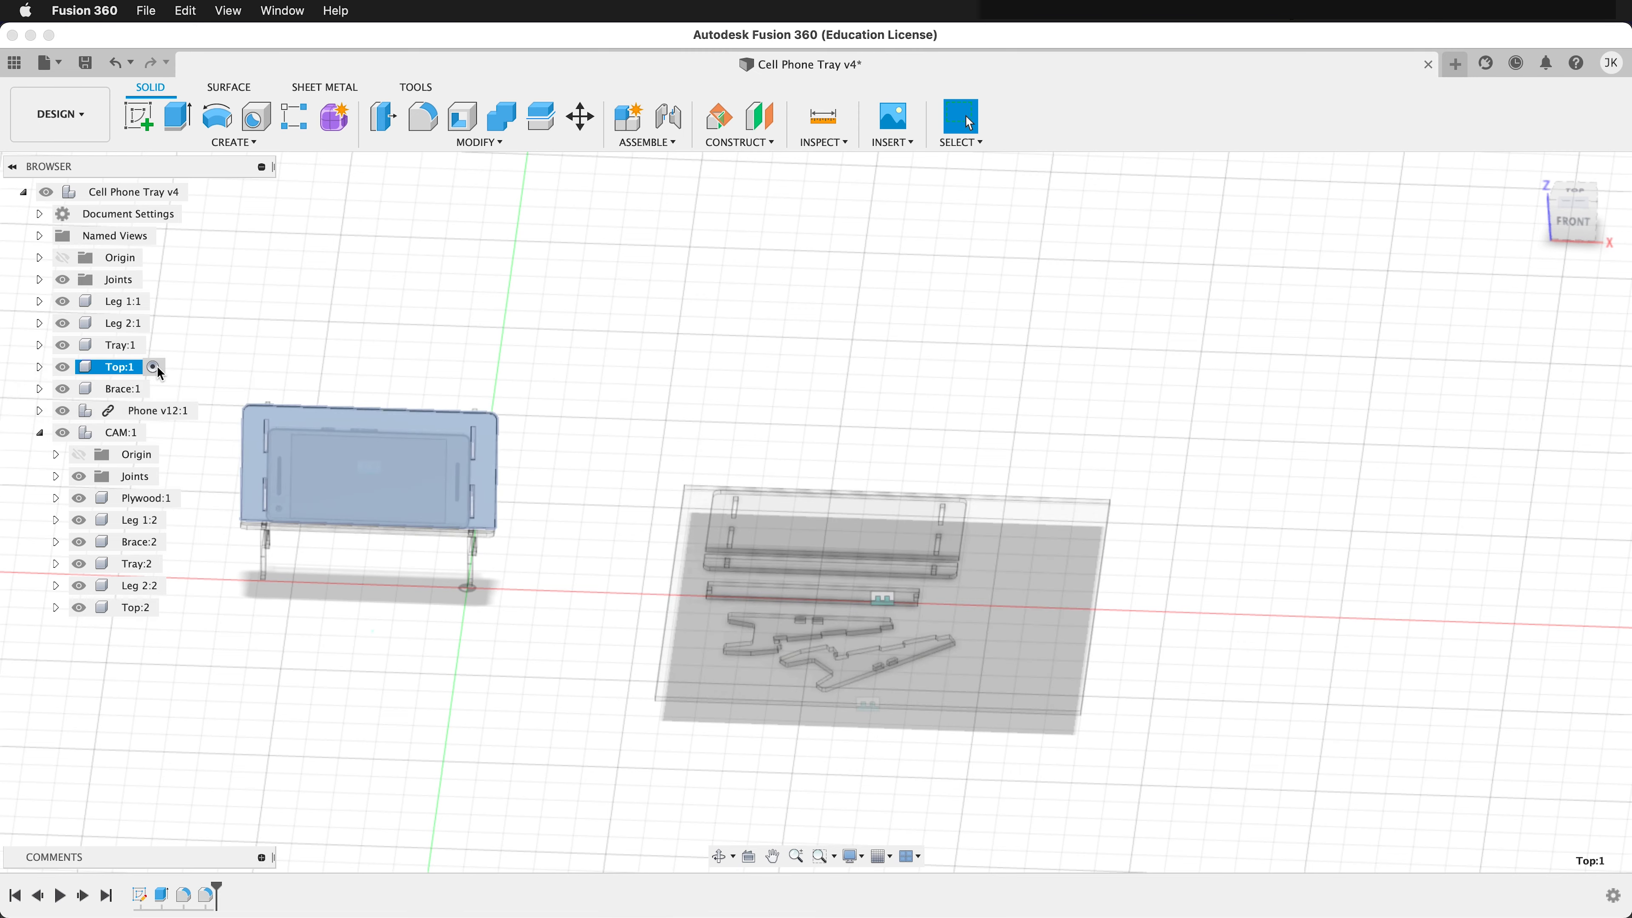
pyautogui.rightClick(128, 371)
pyautogui.click(411, 386)
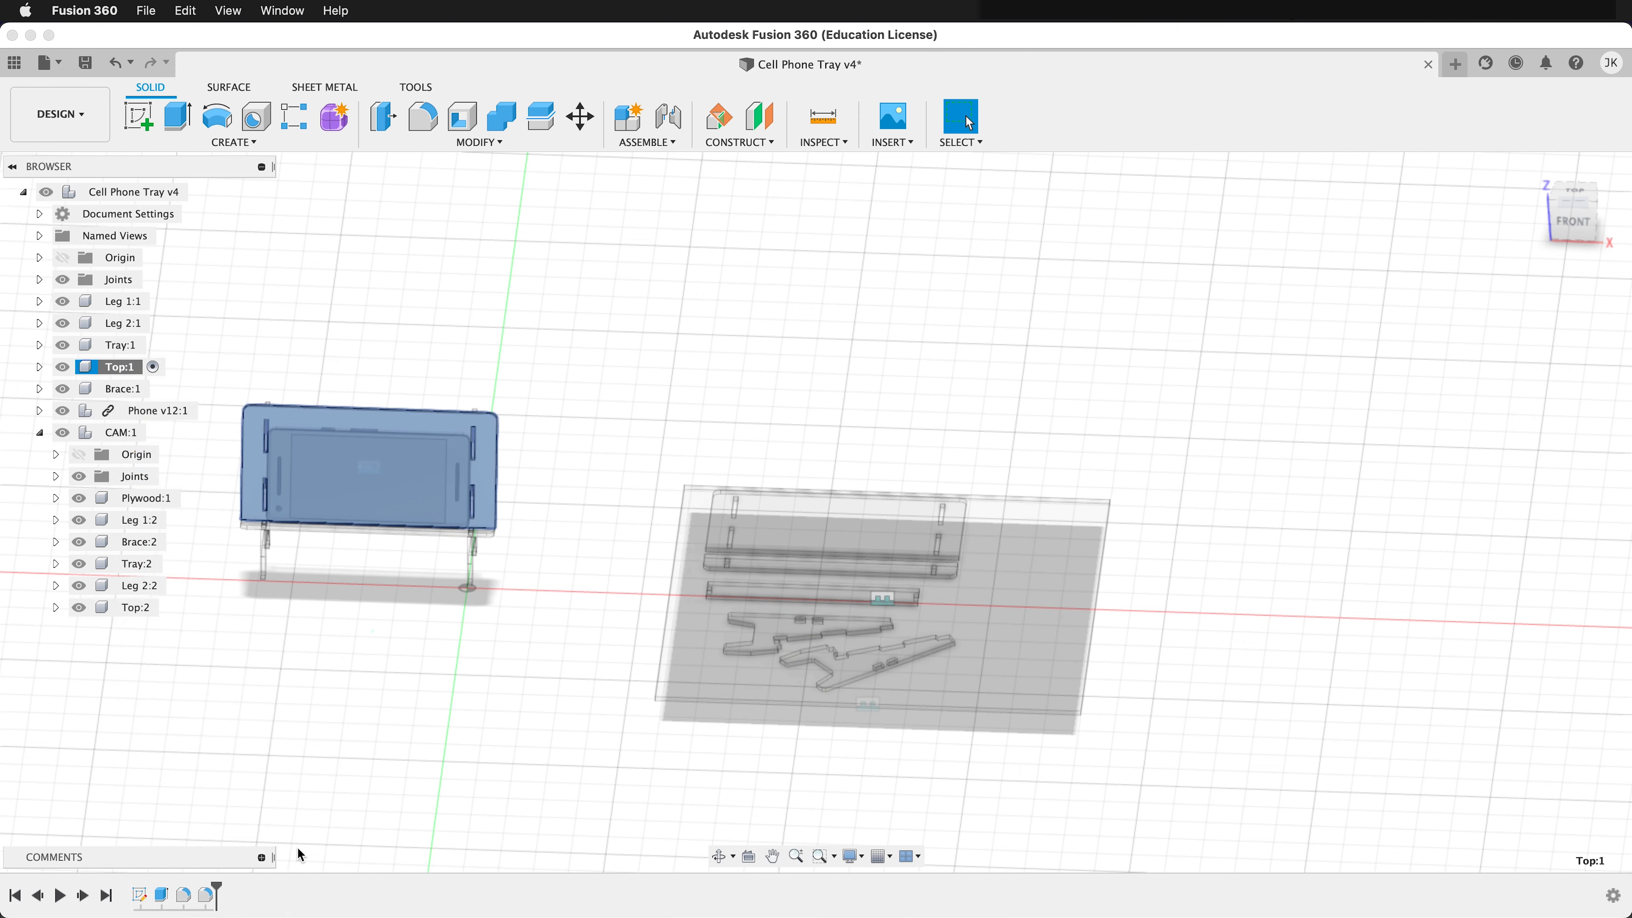
# Set the radius of Top:1's two-edge corner fillet to 13 mm and check the flat copy on the plywood
pyautogui.rightClick(216, 899)
pyautogui.press('Escape')
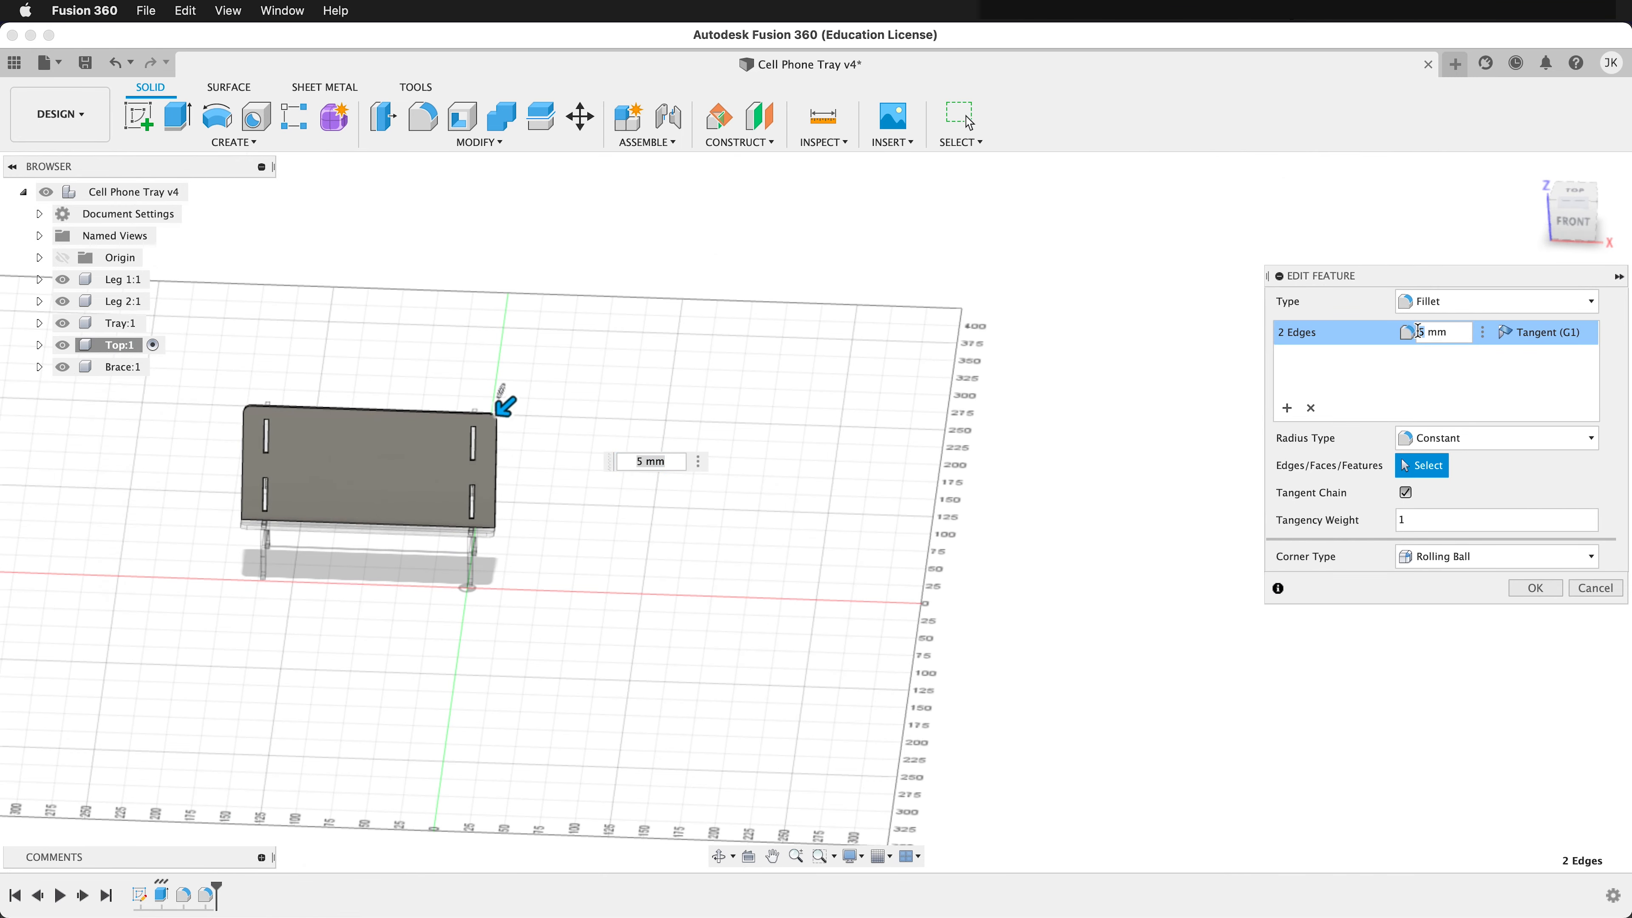
pyautogui.press('Return')
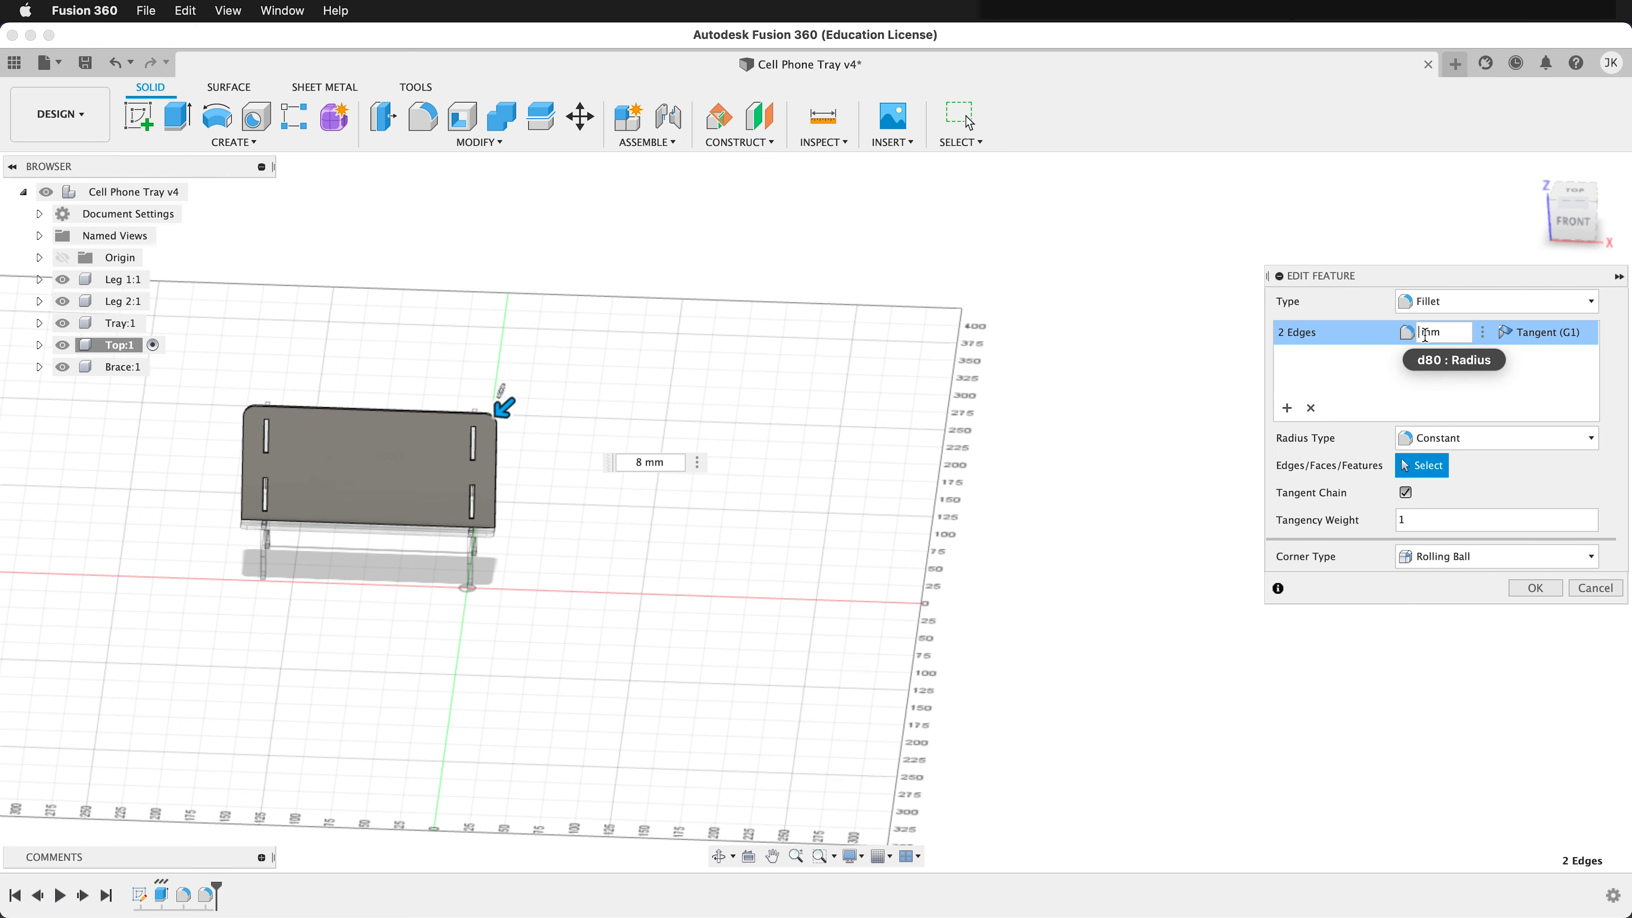
pyautogui.press('Return')
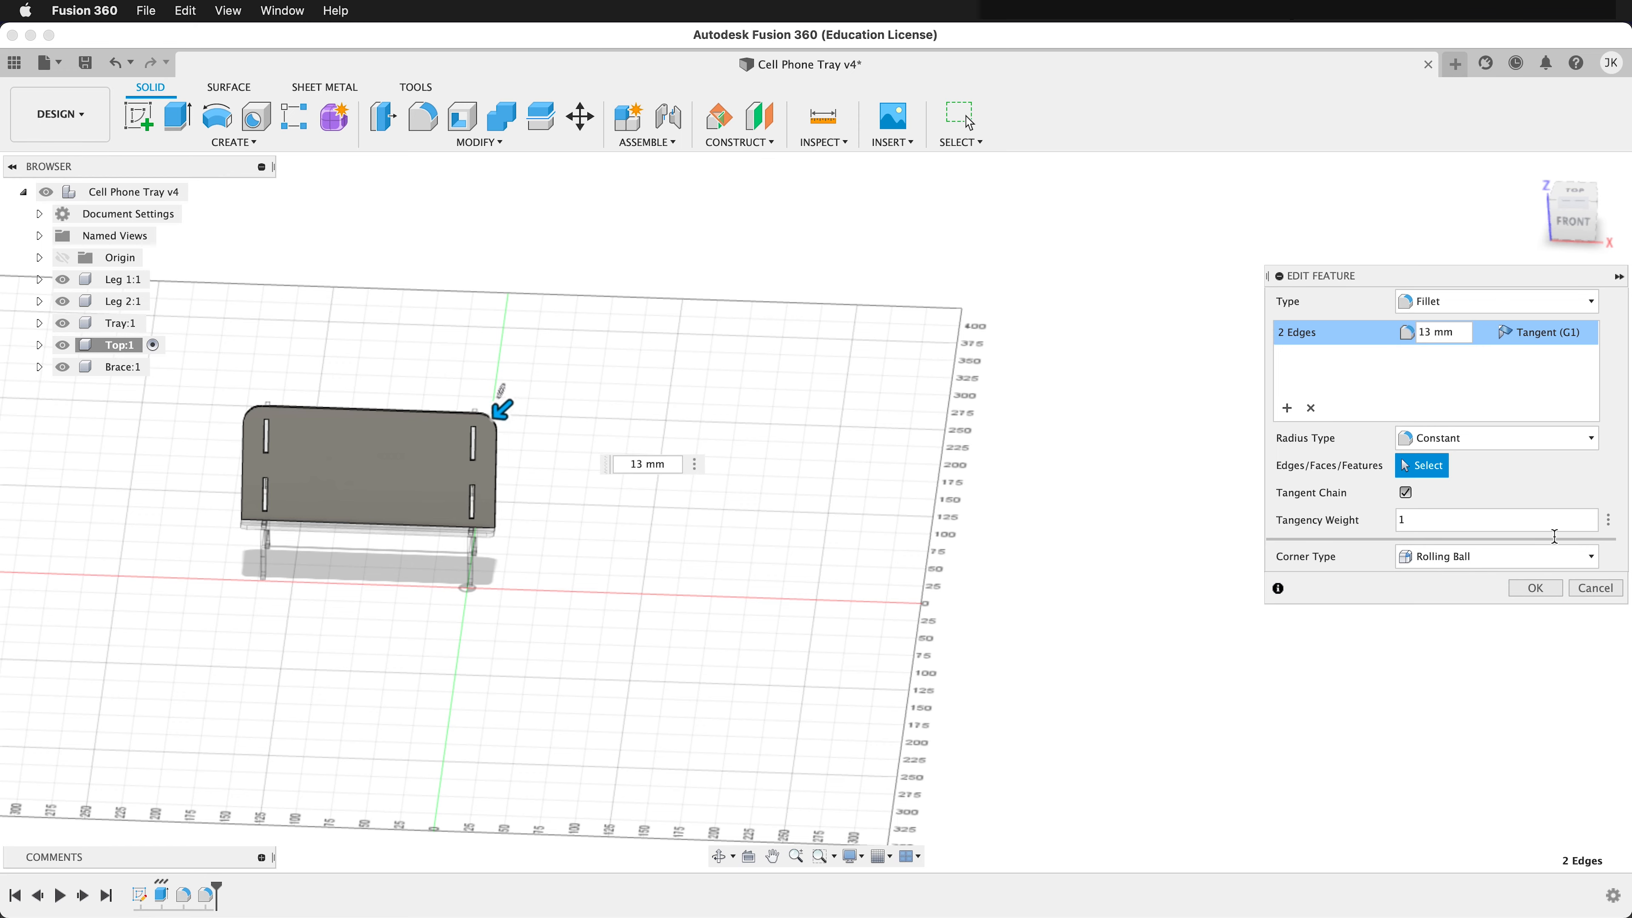
pyautogui.click(1535, 590)
pyautogui.moveTo(721, 499)
pyautogui.keyDown('shift'); pyautogui.mouseDown(button='middle')
pyautogui.moveTo(644, 456)
pyautogui.moveTo(668, 449)
pyautogui.moveTo(721, 550)
pyautogui.moveTo(721, 524)
pyautogui.mouseUp(button='middle'); pyautogui.keyUp('shift')
pyautogui.scroll(6, 714, 358)
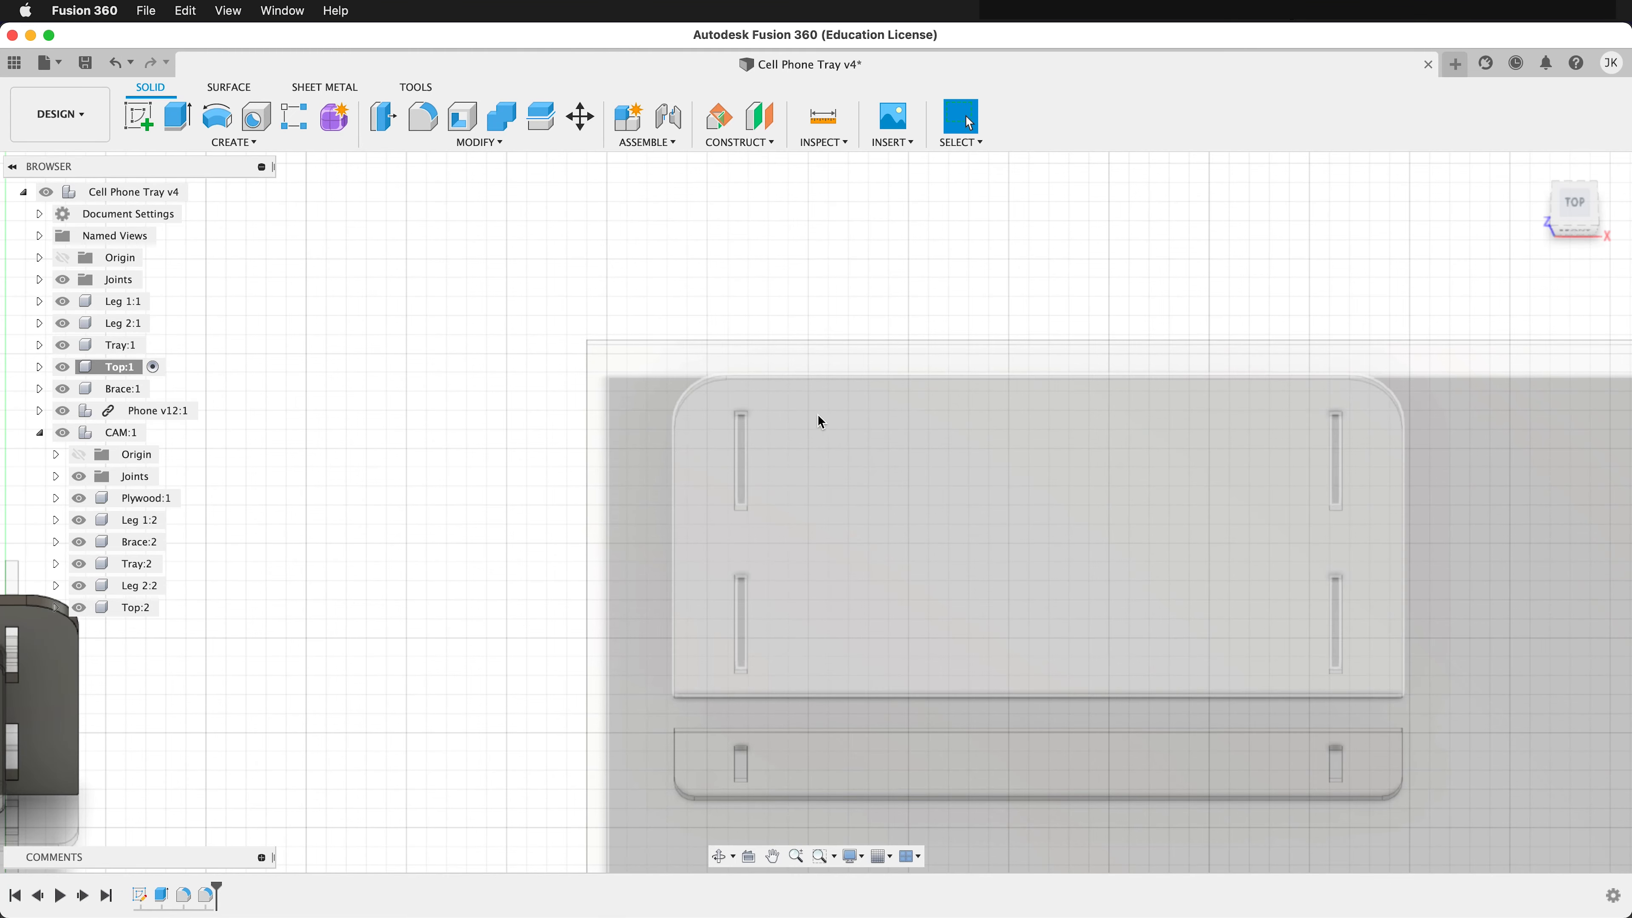
pyautogui.scroll(-4, 957, 392)
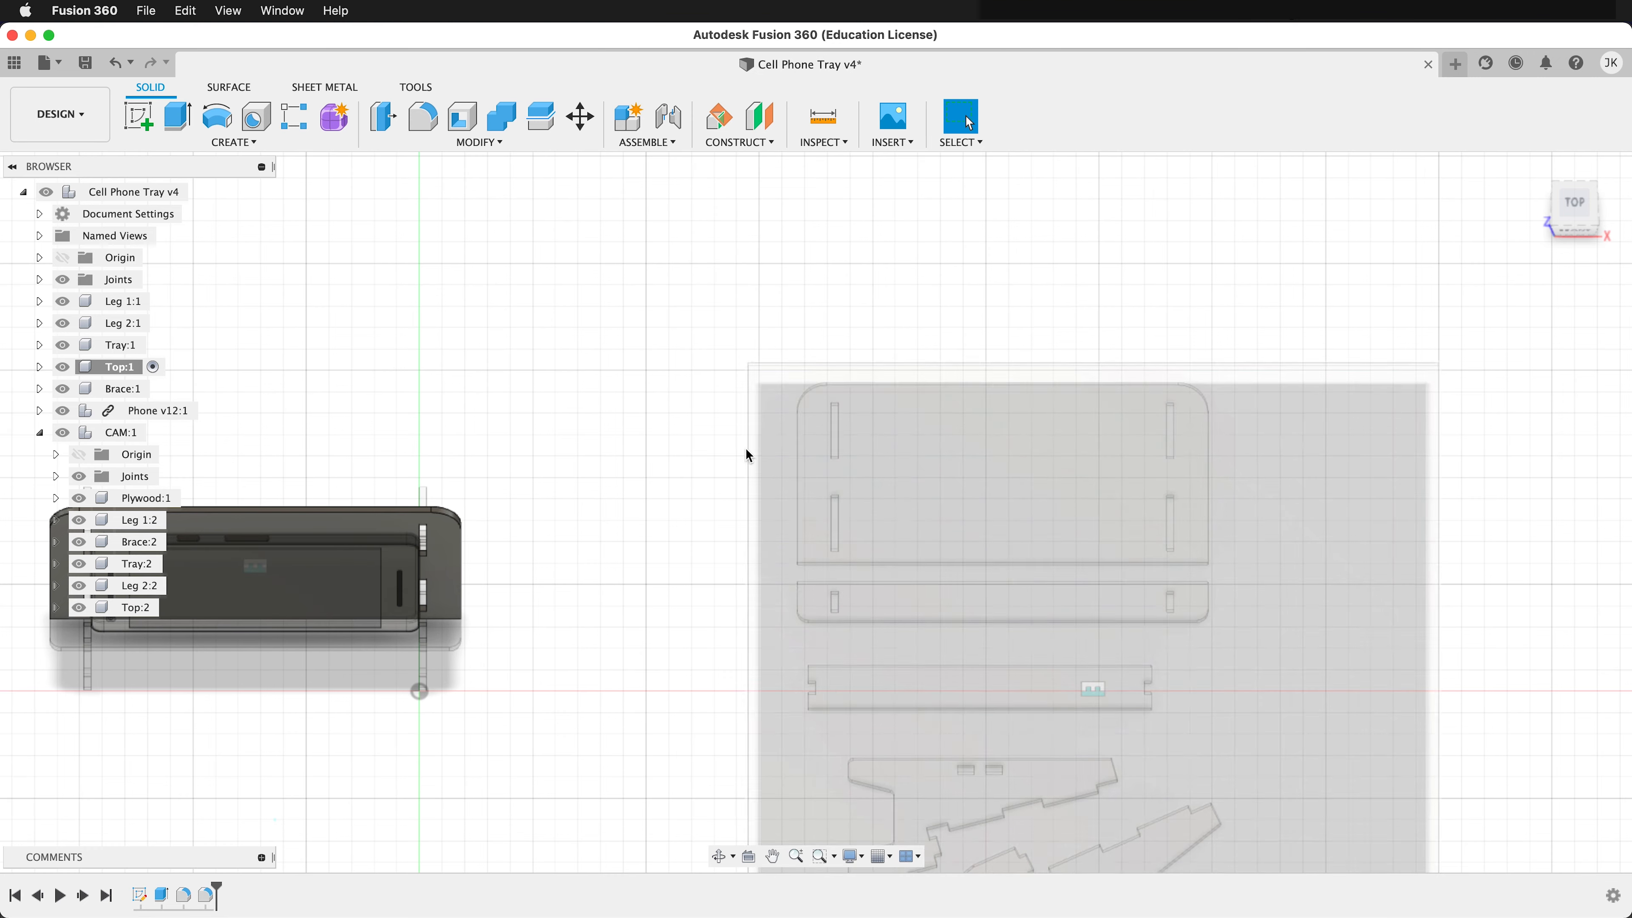
pyautogui.scroll(-3, 770, 339)
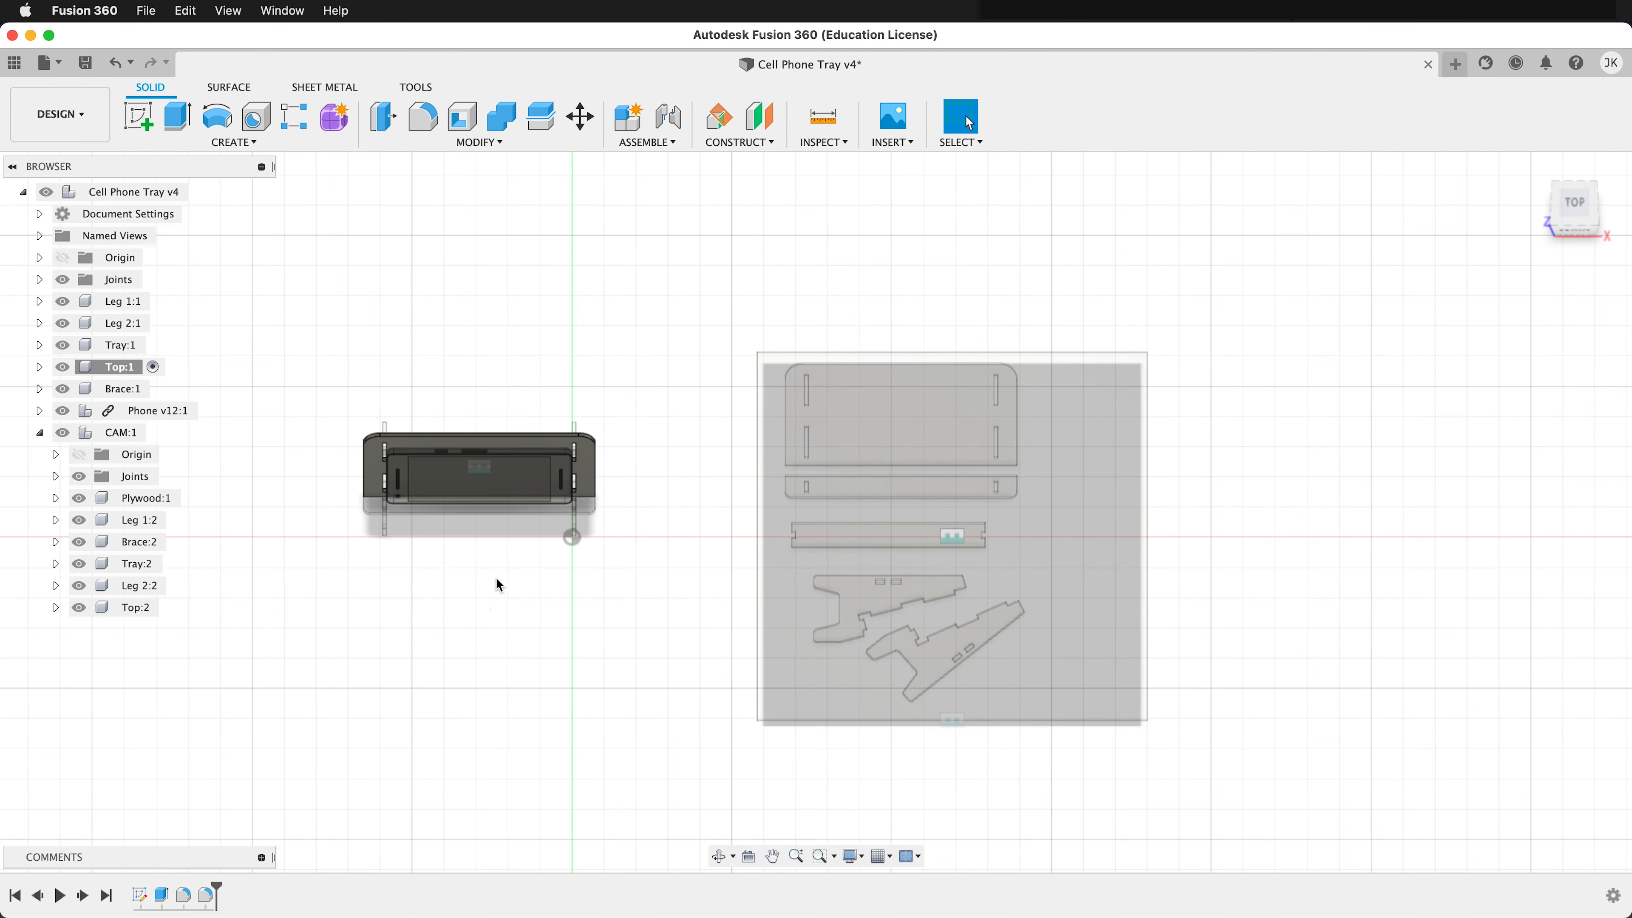
pyautogui.rightClick(207, 894)
pyautogui.click(290, 744)
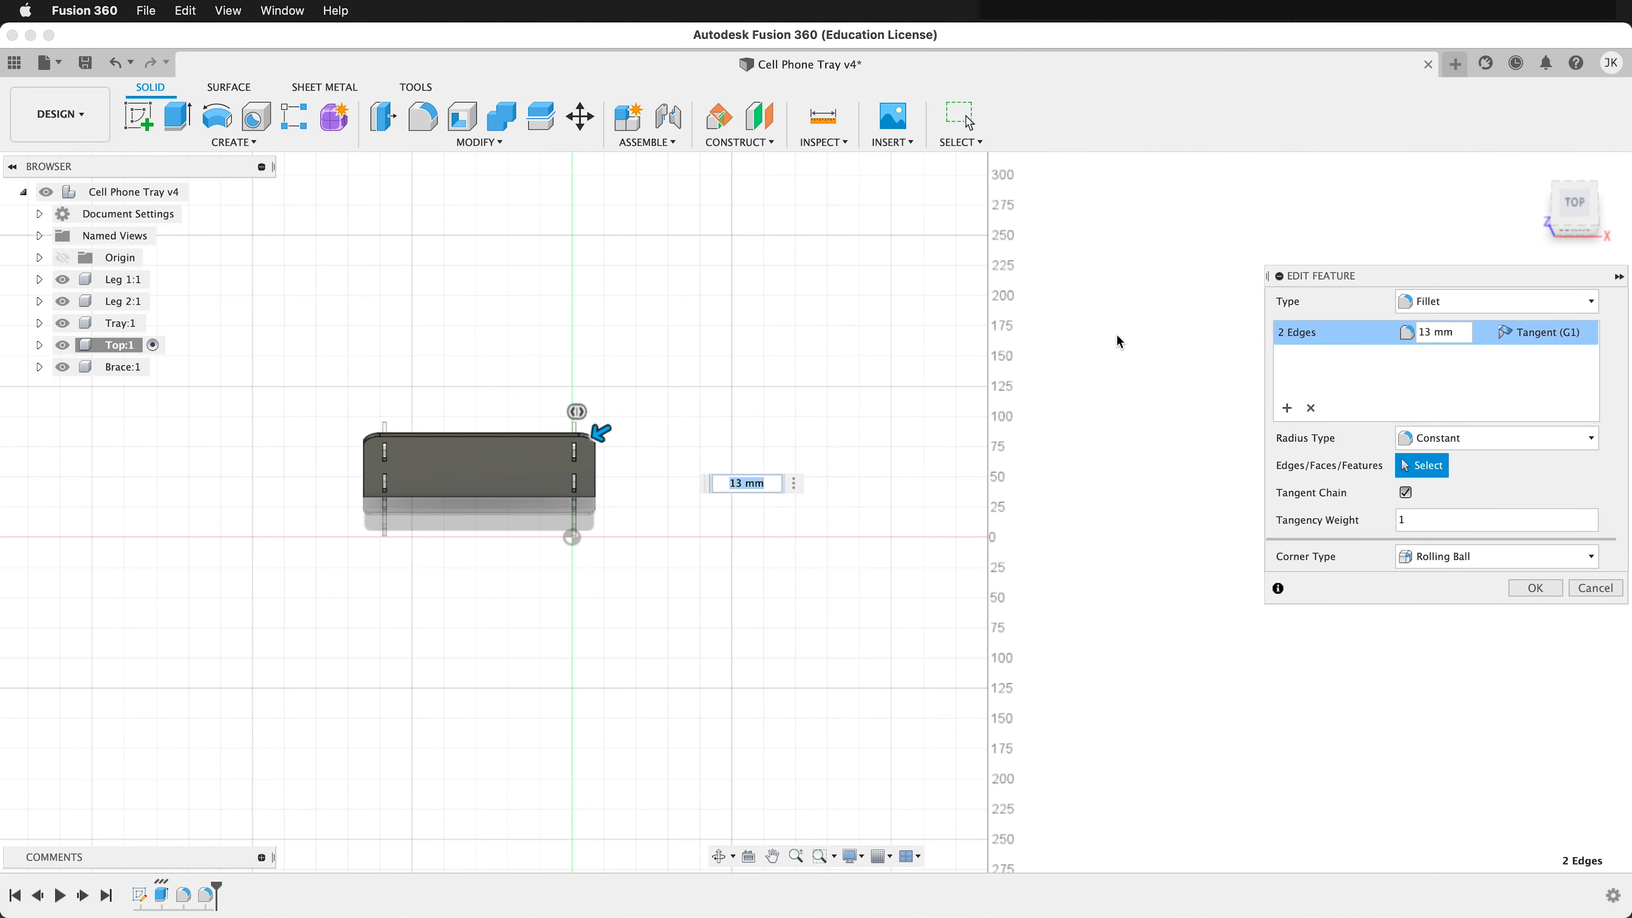
pyautogui.press('Escape')
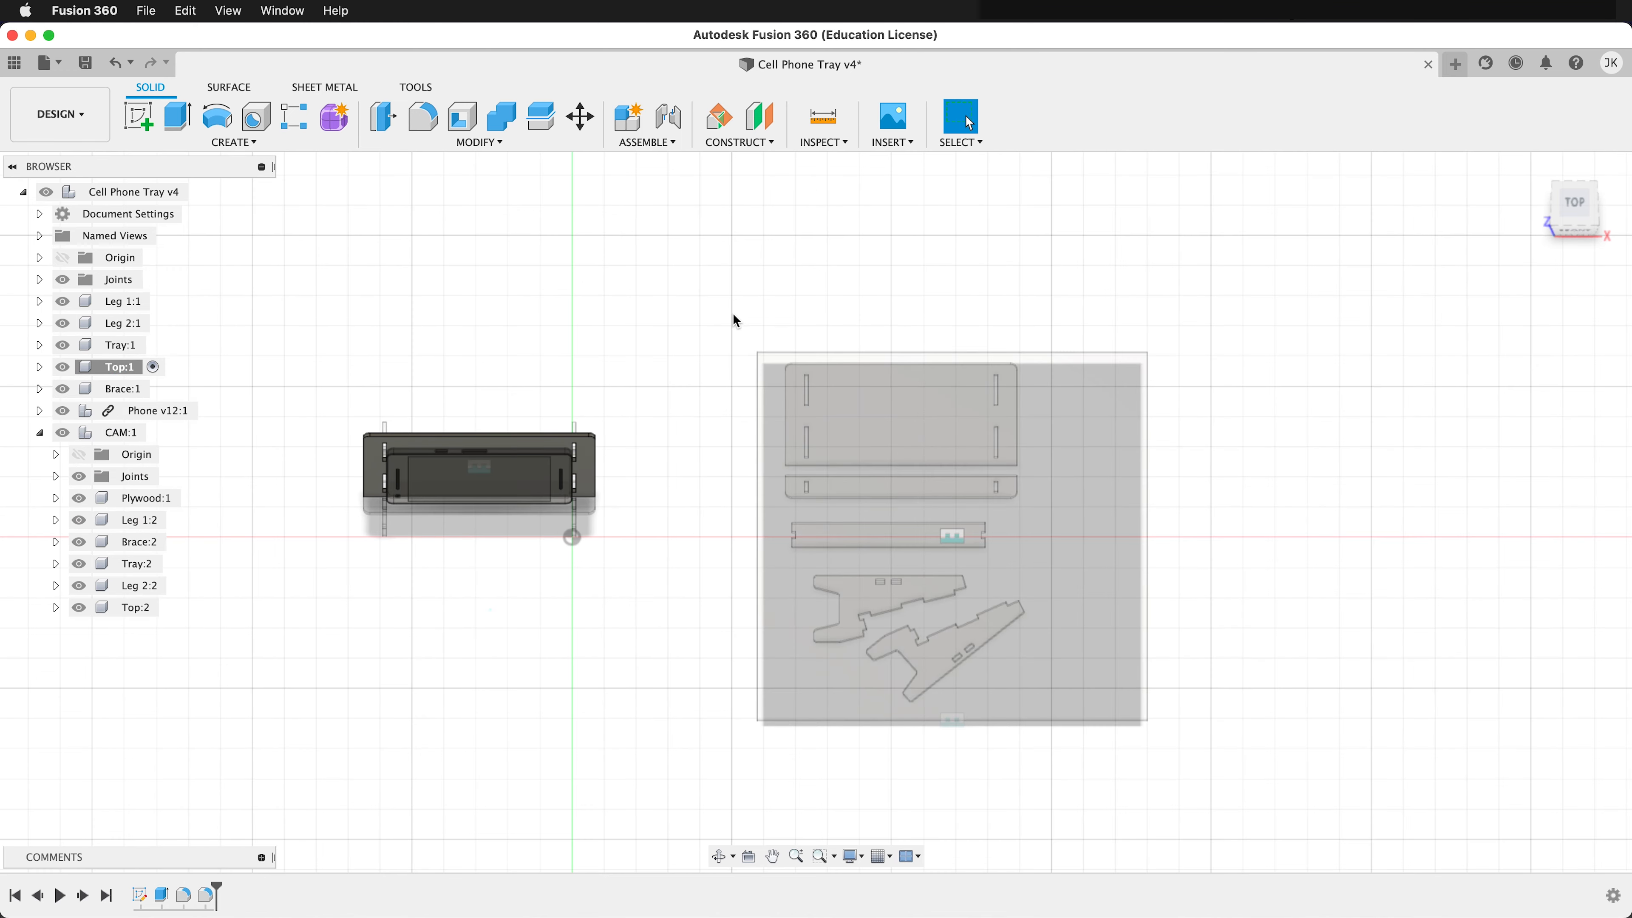
# Reactivate the root assembly and save a new version of the design with the description "Parts La"
pyautogui.click(200, 193)
pyautogui.keyDown('shift'); pyautogui.moveTo(491, 638); pyautogui.dragTo(514, 549, button='middle'); pyautogui.keyUp('shift')
pyautogui.press('super+s')
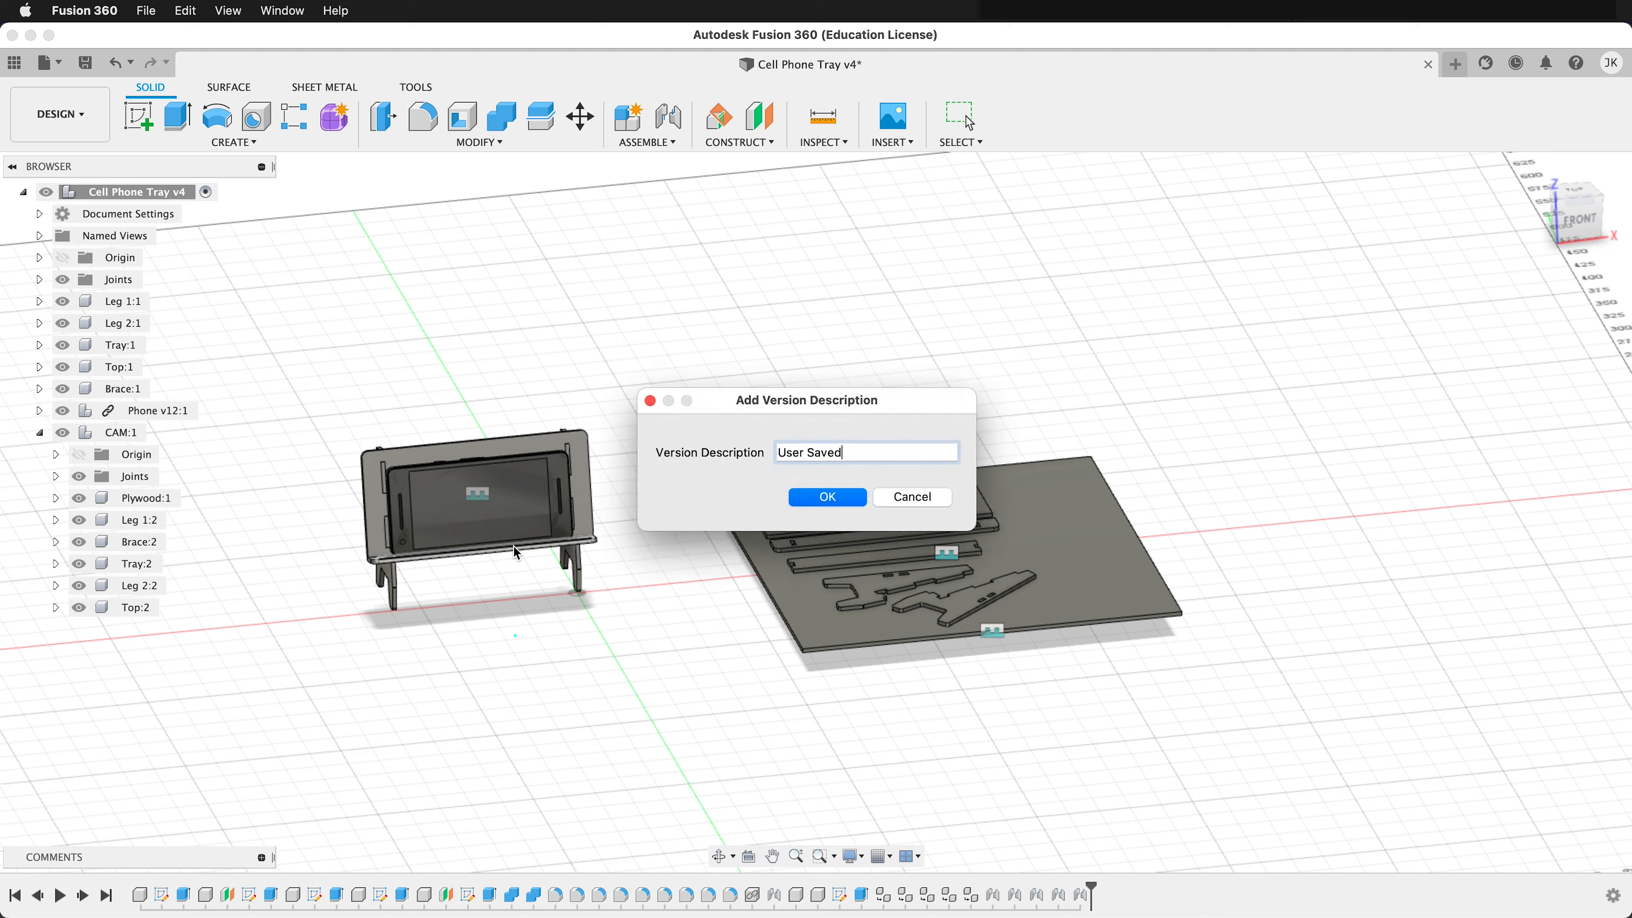
pyautogui.moveTo(854, 448); pyautogui.dragTo(683, 448)
pyautogui.write('Parts La')
pyautogui.press('Return')
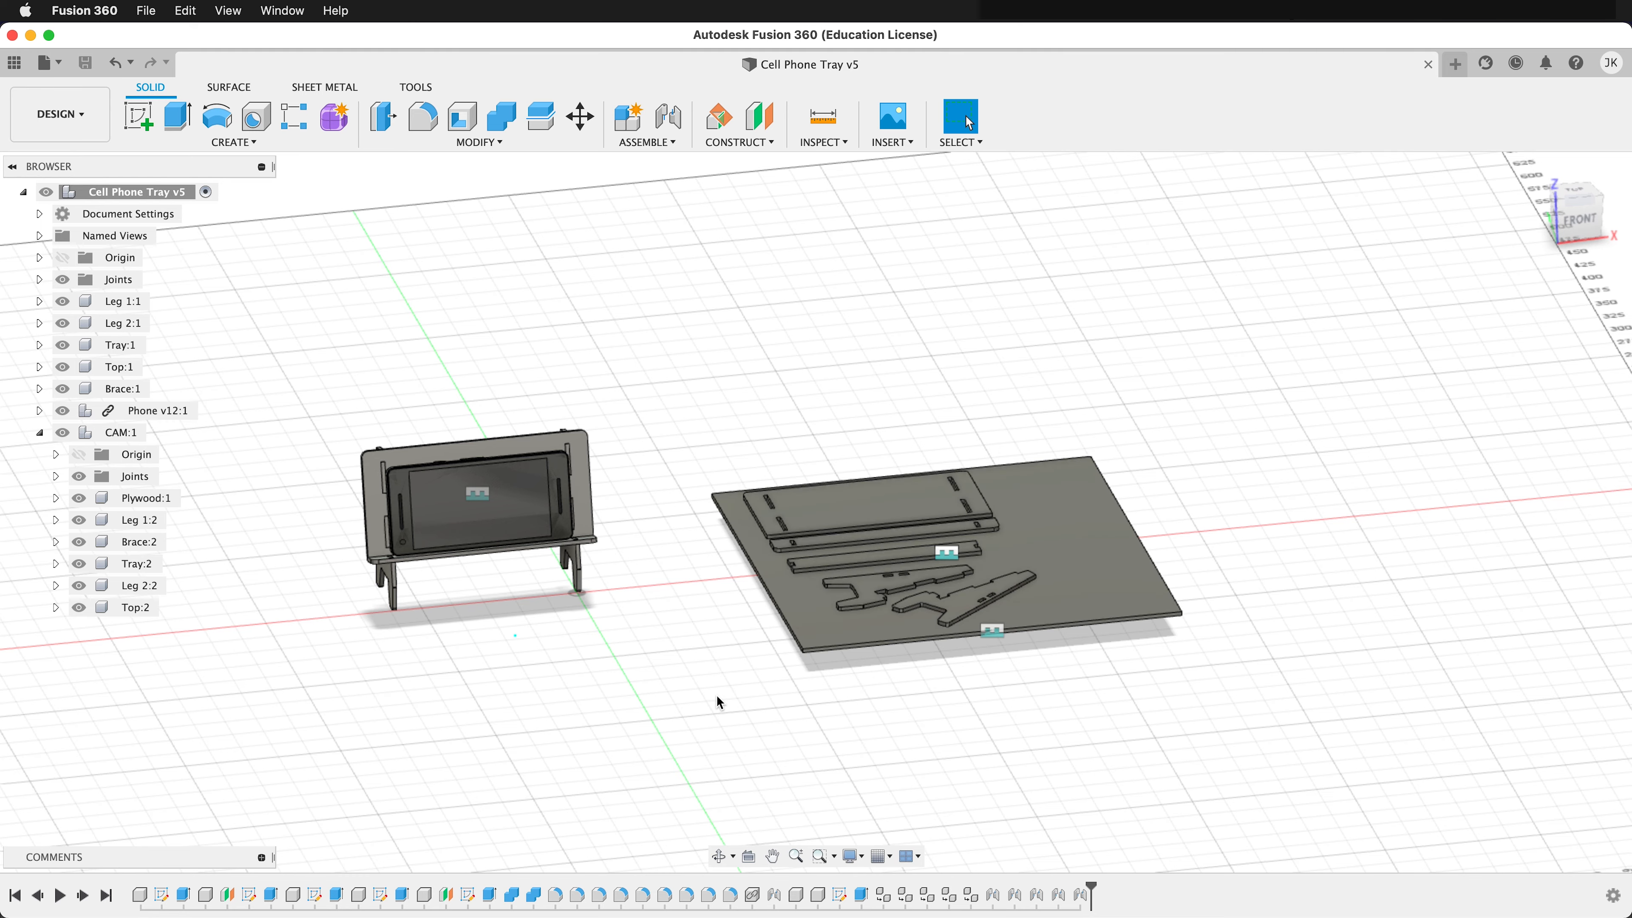
# In the Manufacture workspace, start a setup with the Cutting operation type and the plywood sheet as From solid stock
pyautogui.click(60, 114)
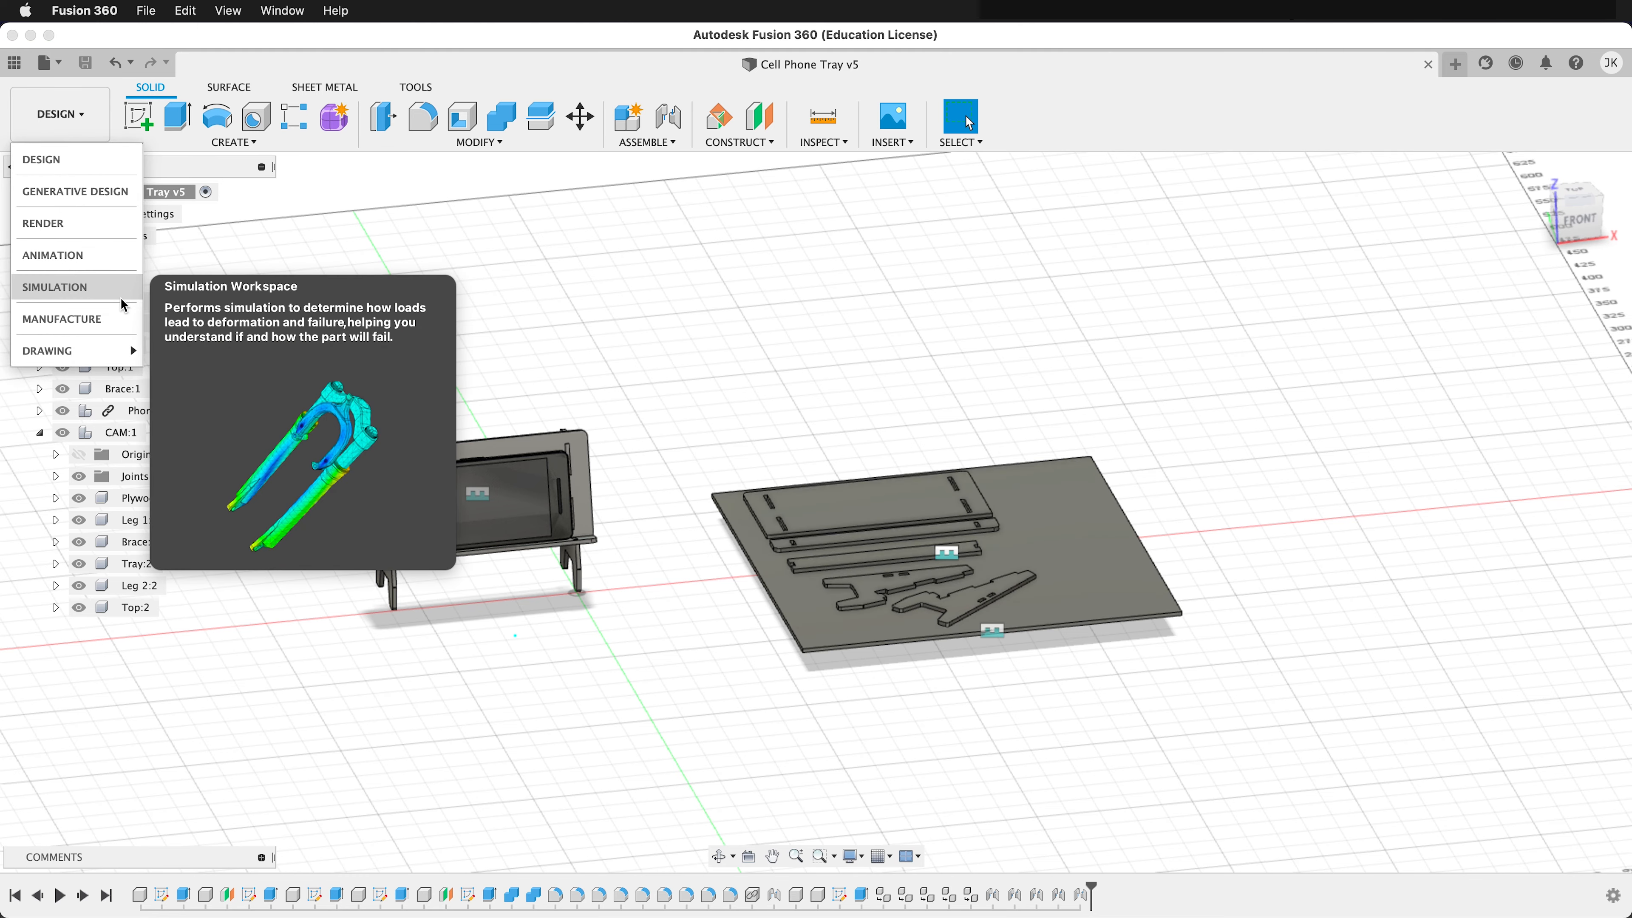
pyautogui.click(102, 319)
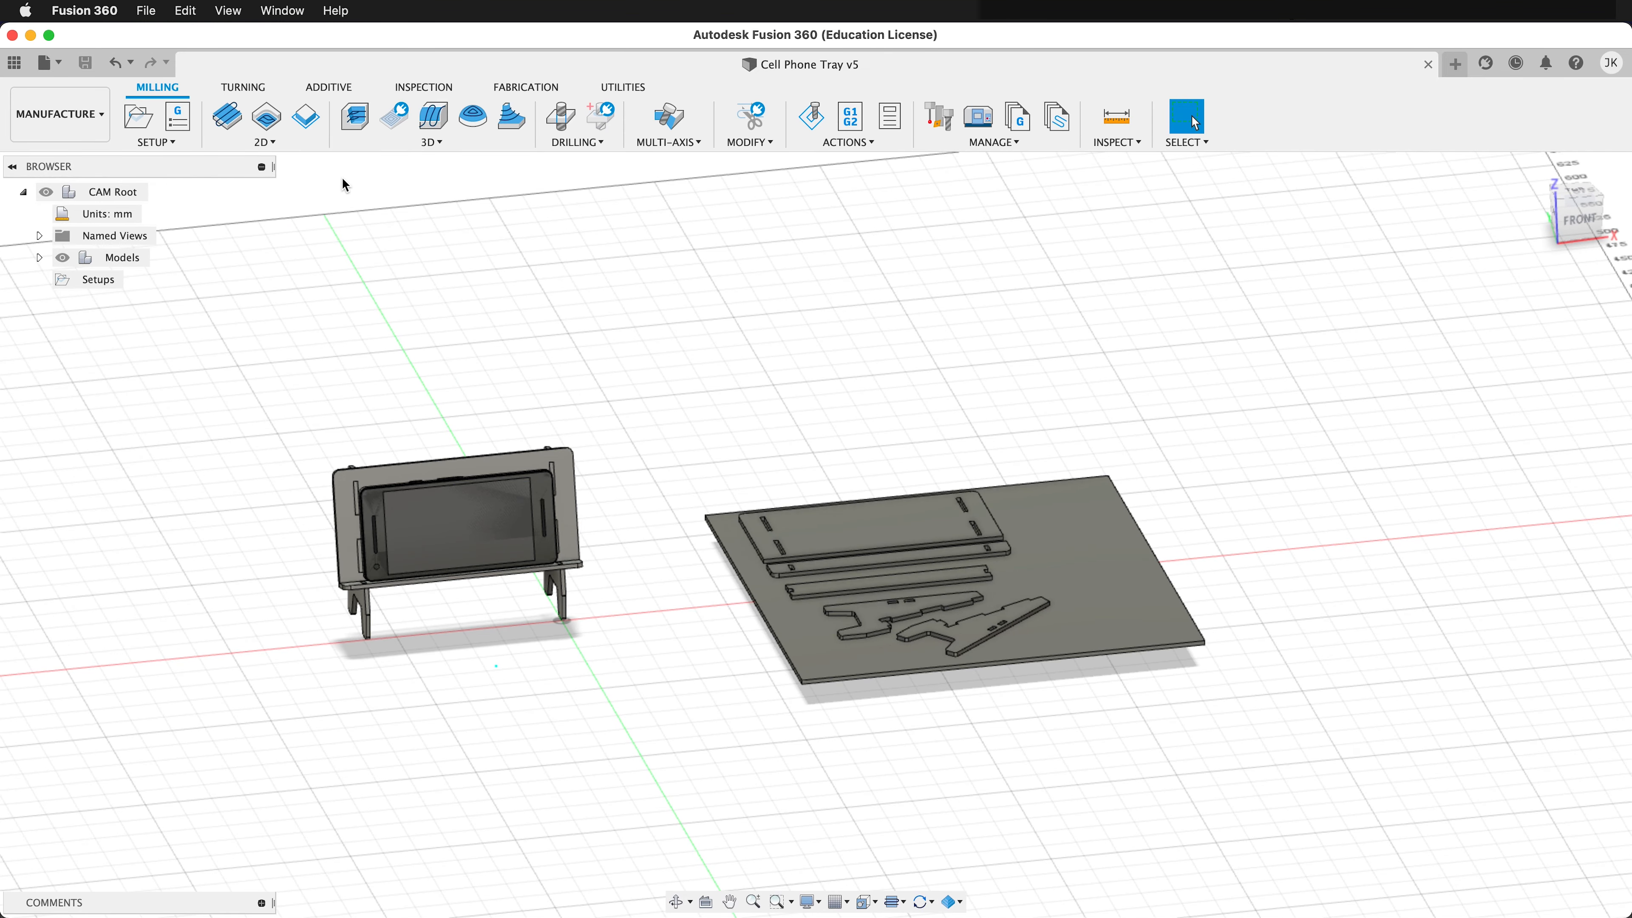
pyautogui.click(143, 121)
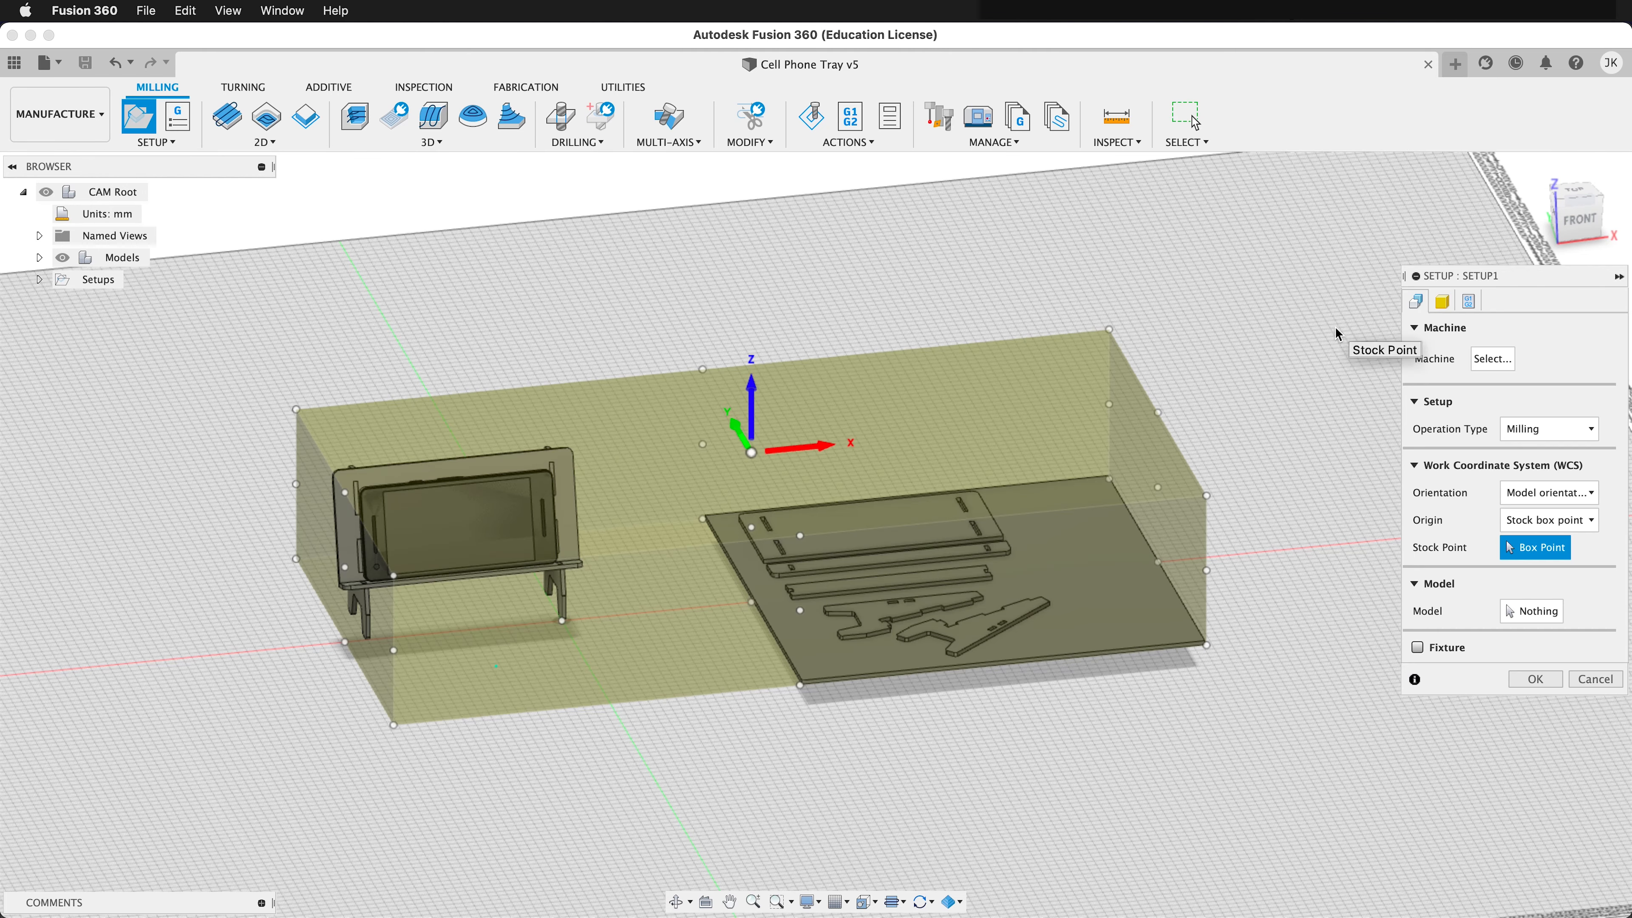
pyautogui.click(1587, 428)
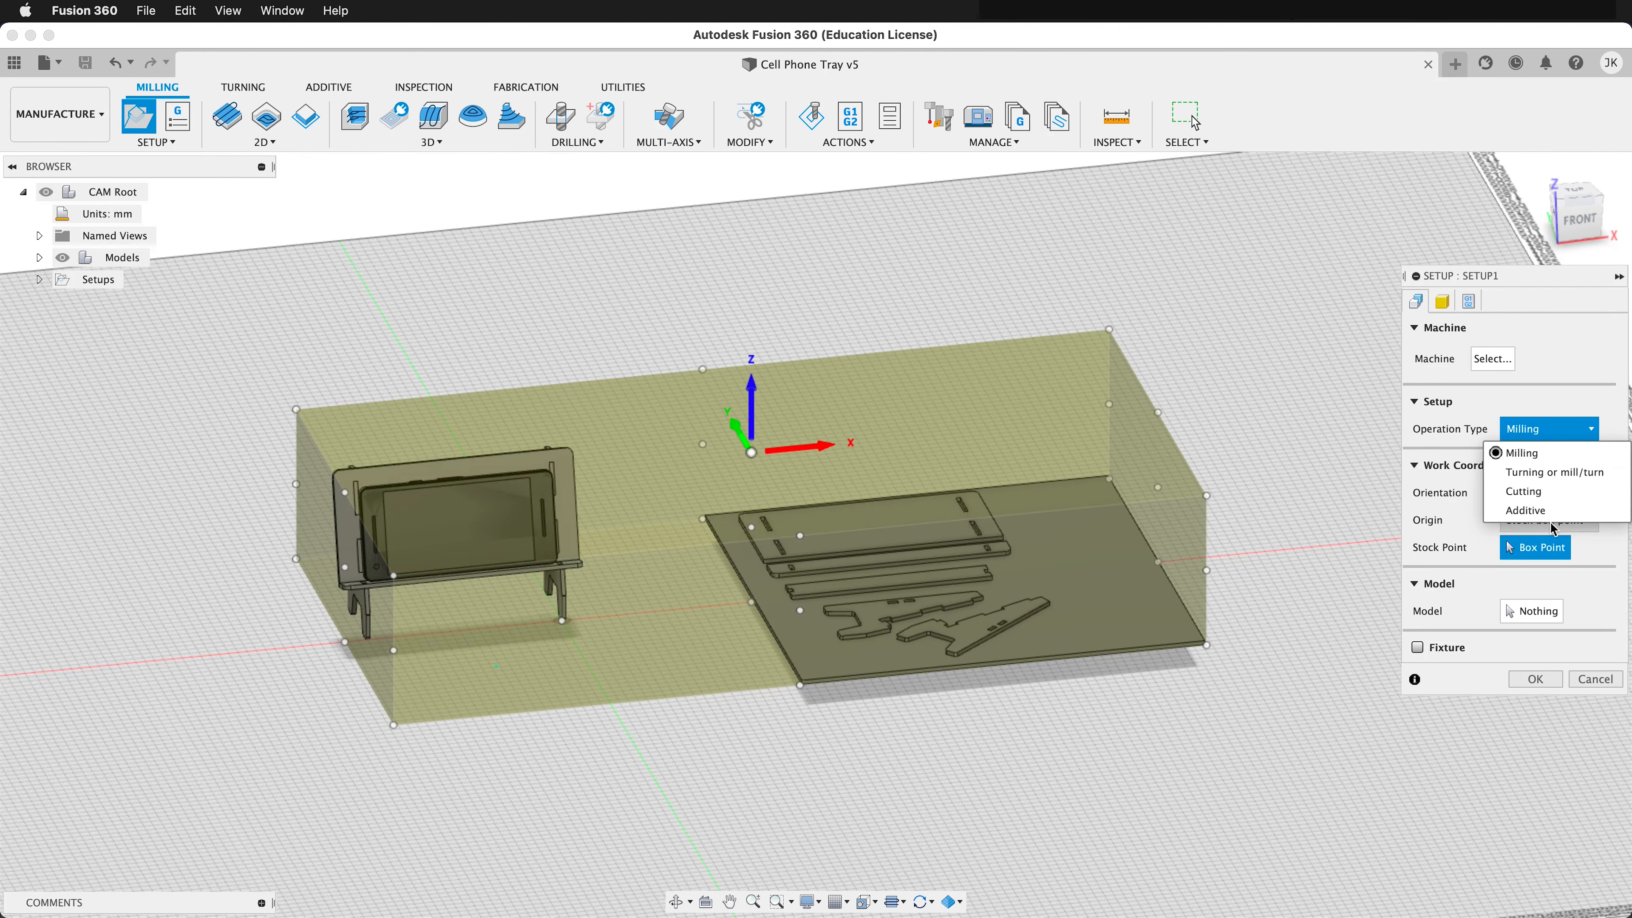
pyautogui.click(1536, 499)
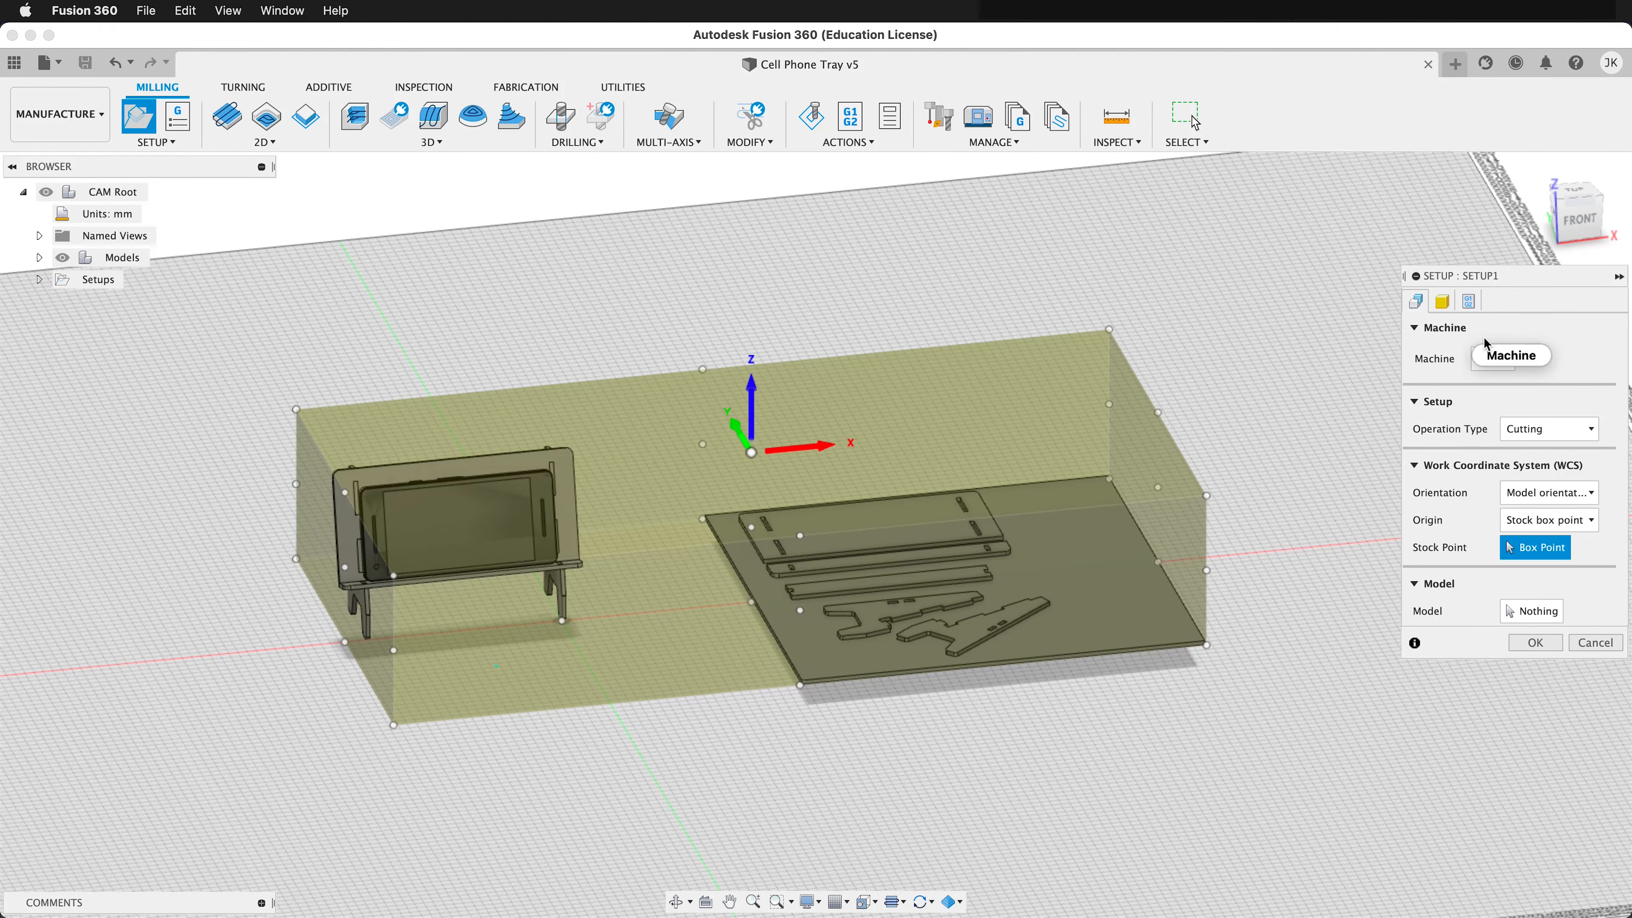
pyautogui.click(1444, 300)
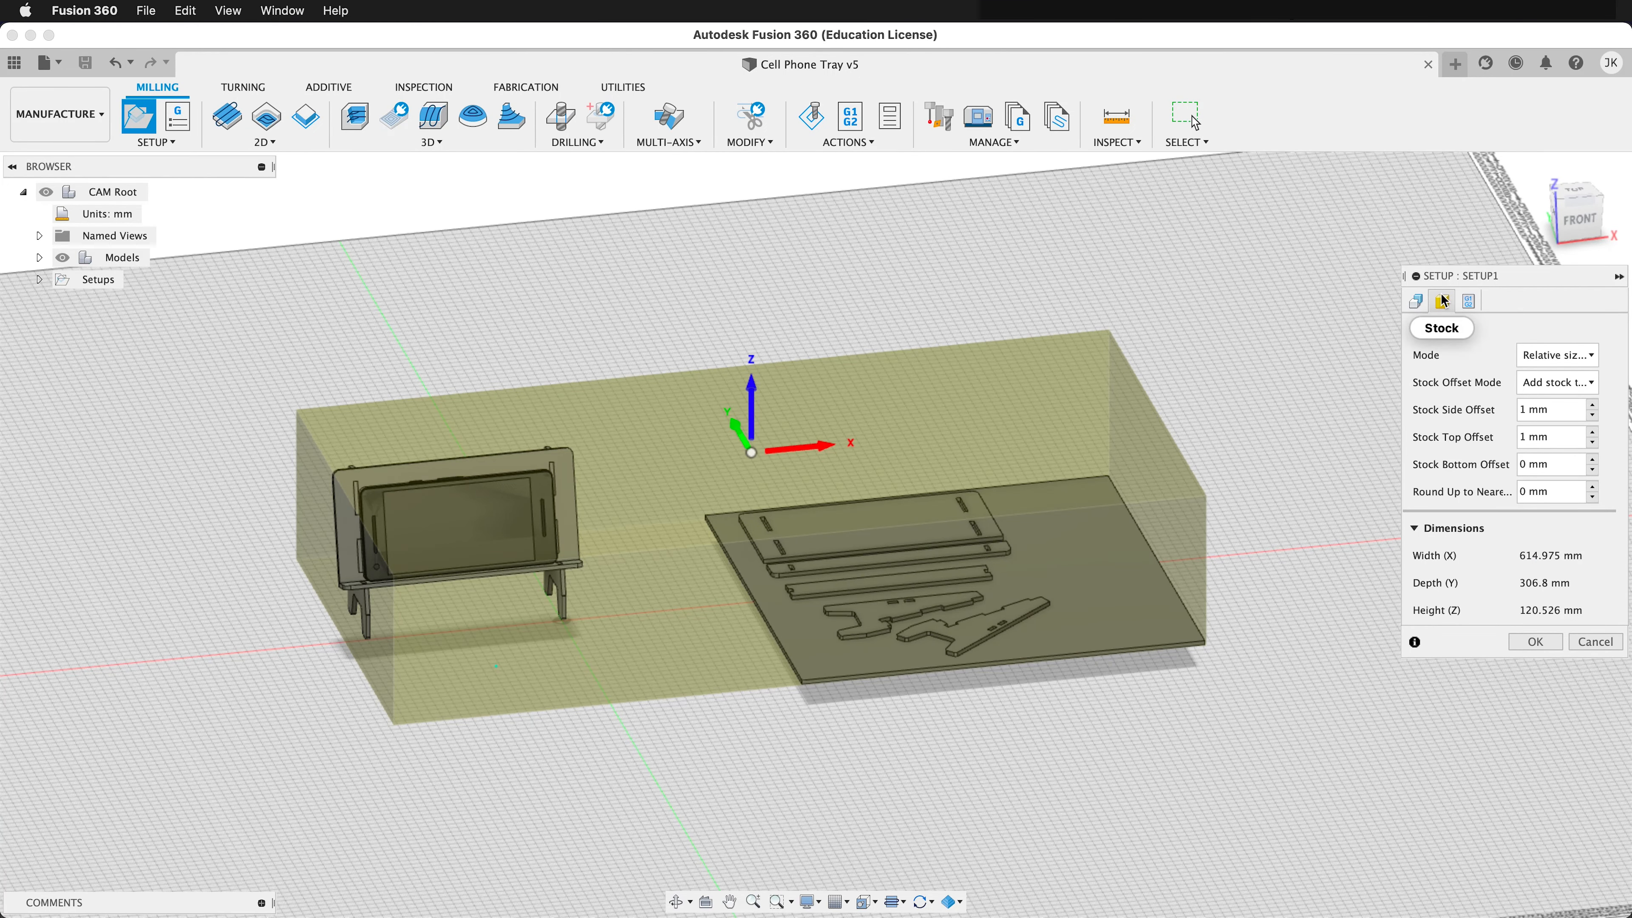
pyautogui.click(1131, 627)
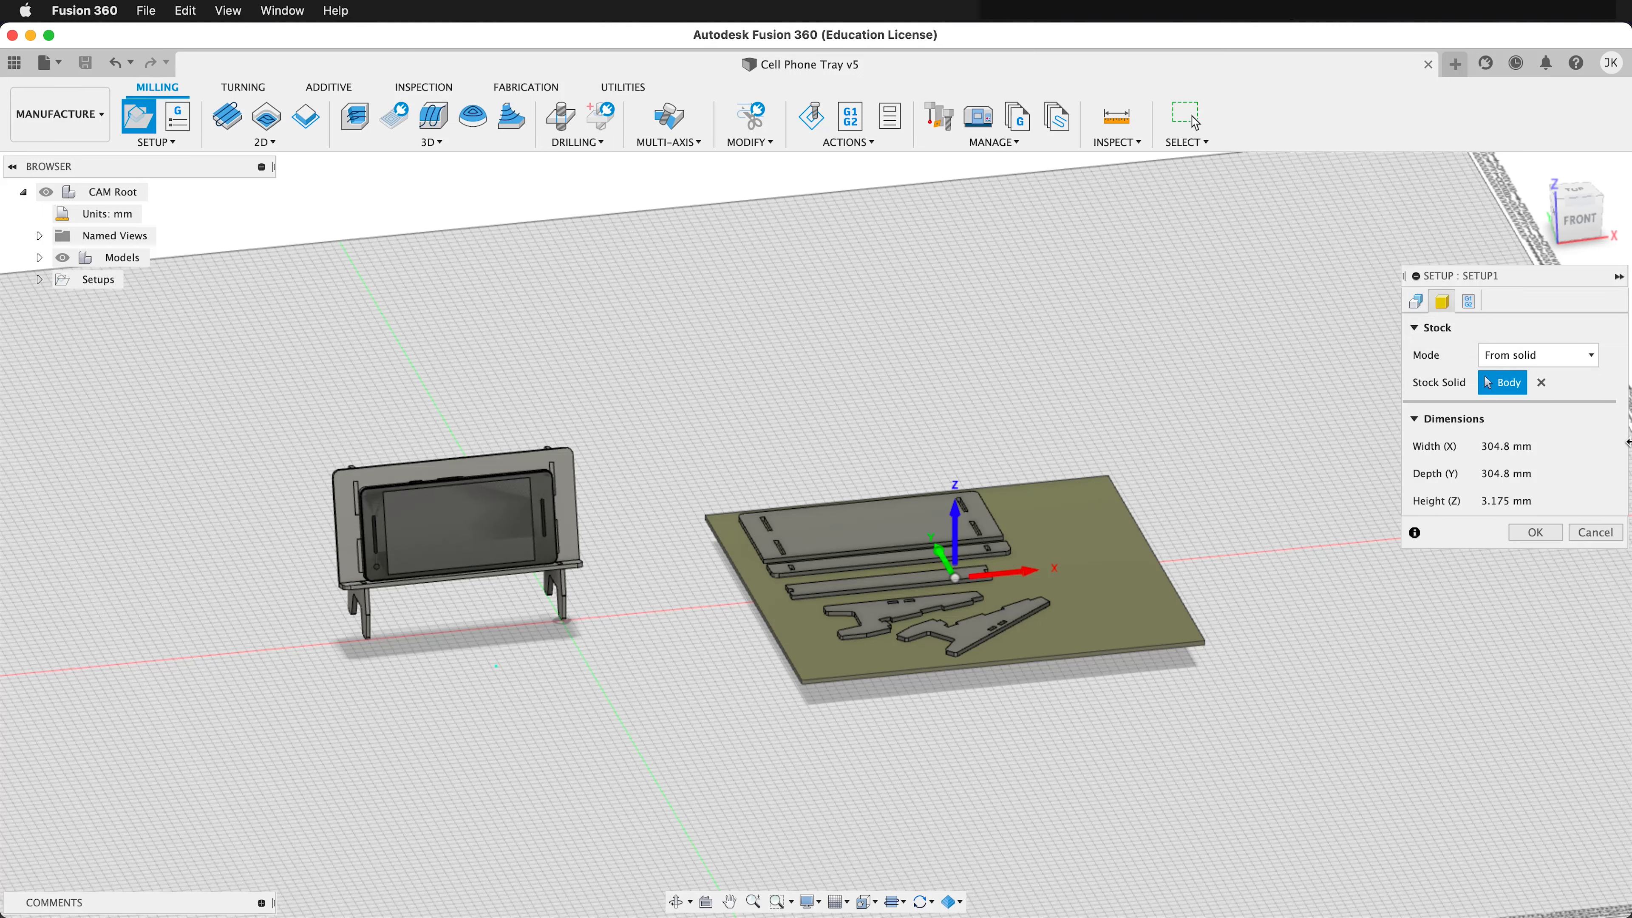
# Assign the five flat part bodies on the plywood as the setup's model and create the setup
pyautogui.click(1417, 300)
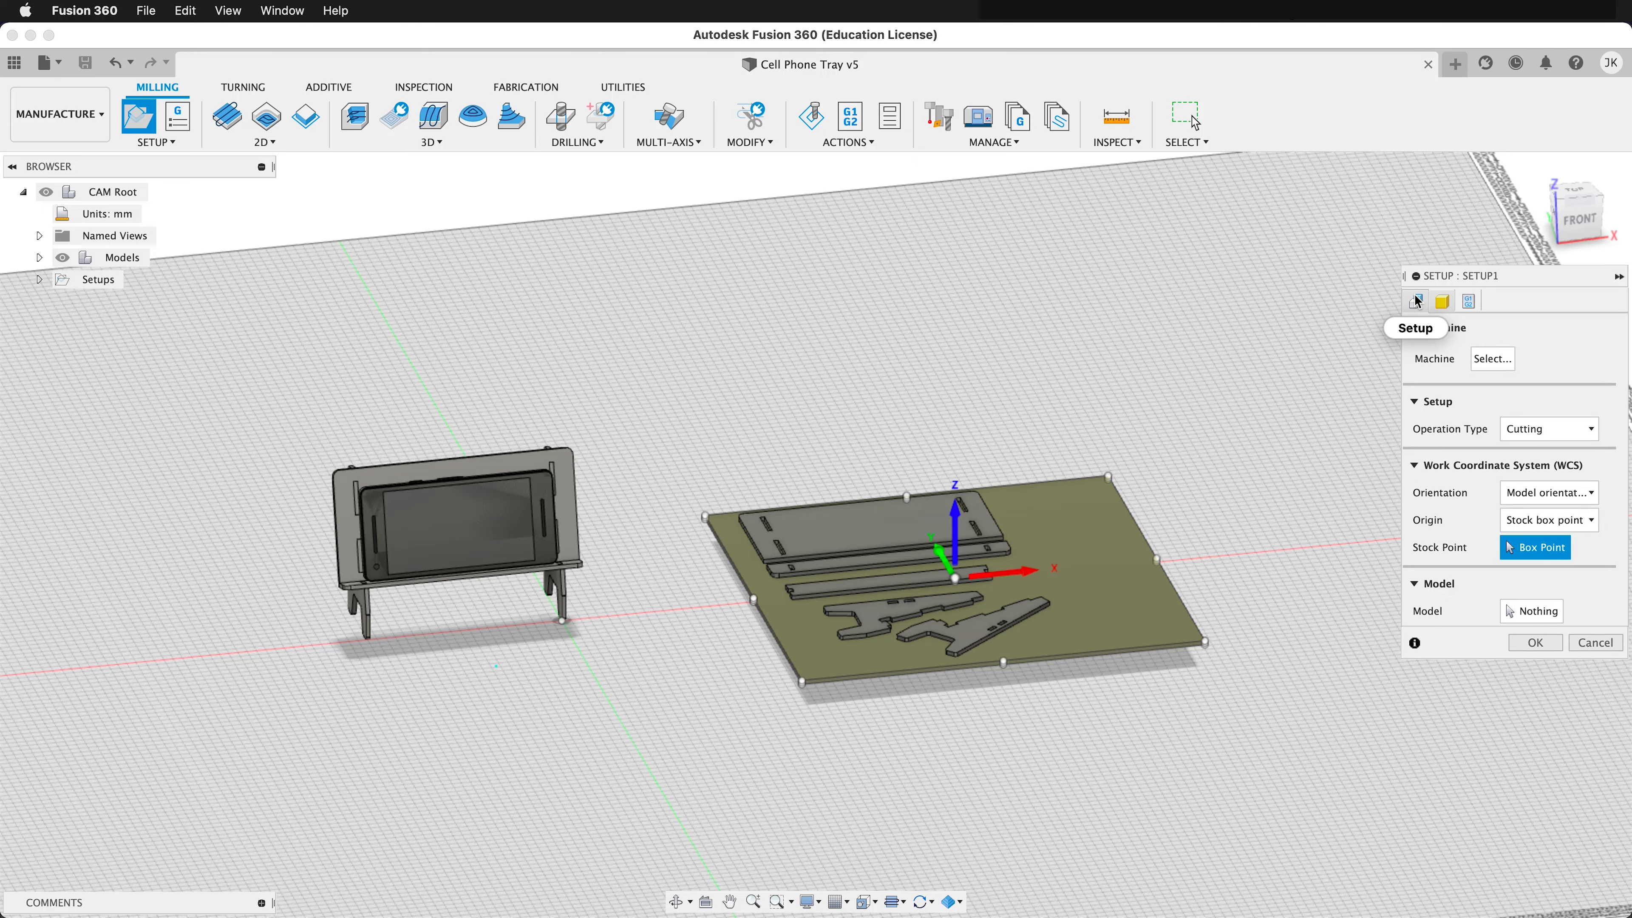
pyautogui.click(1532, 611)
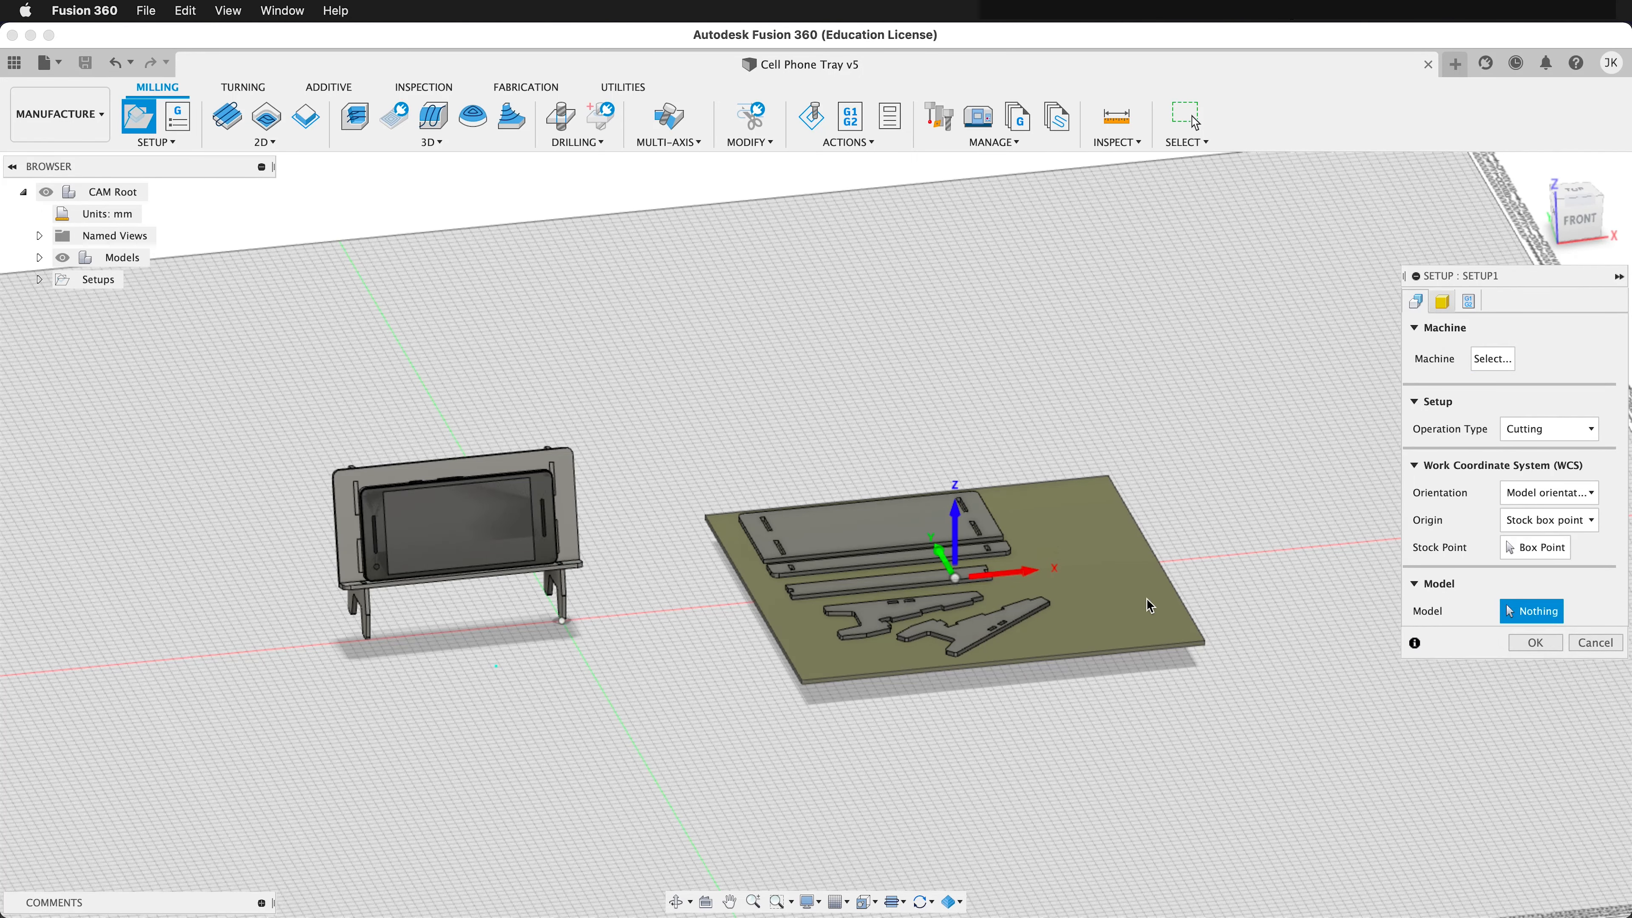
pyautogui.scroll(3, 881, 536)
pyautogui.click(882, 543)
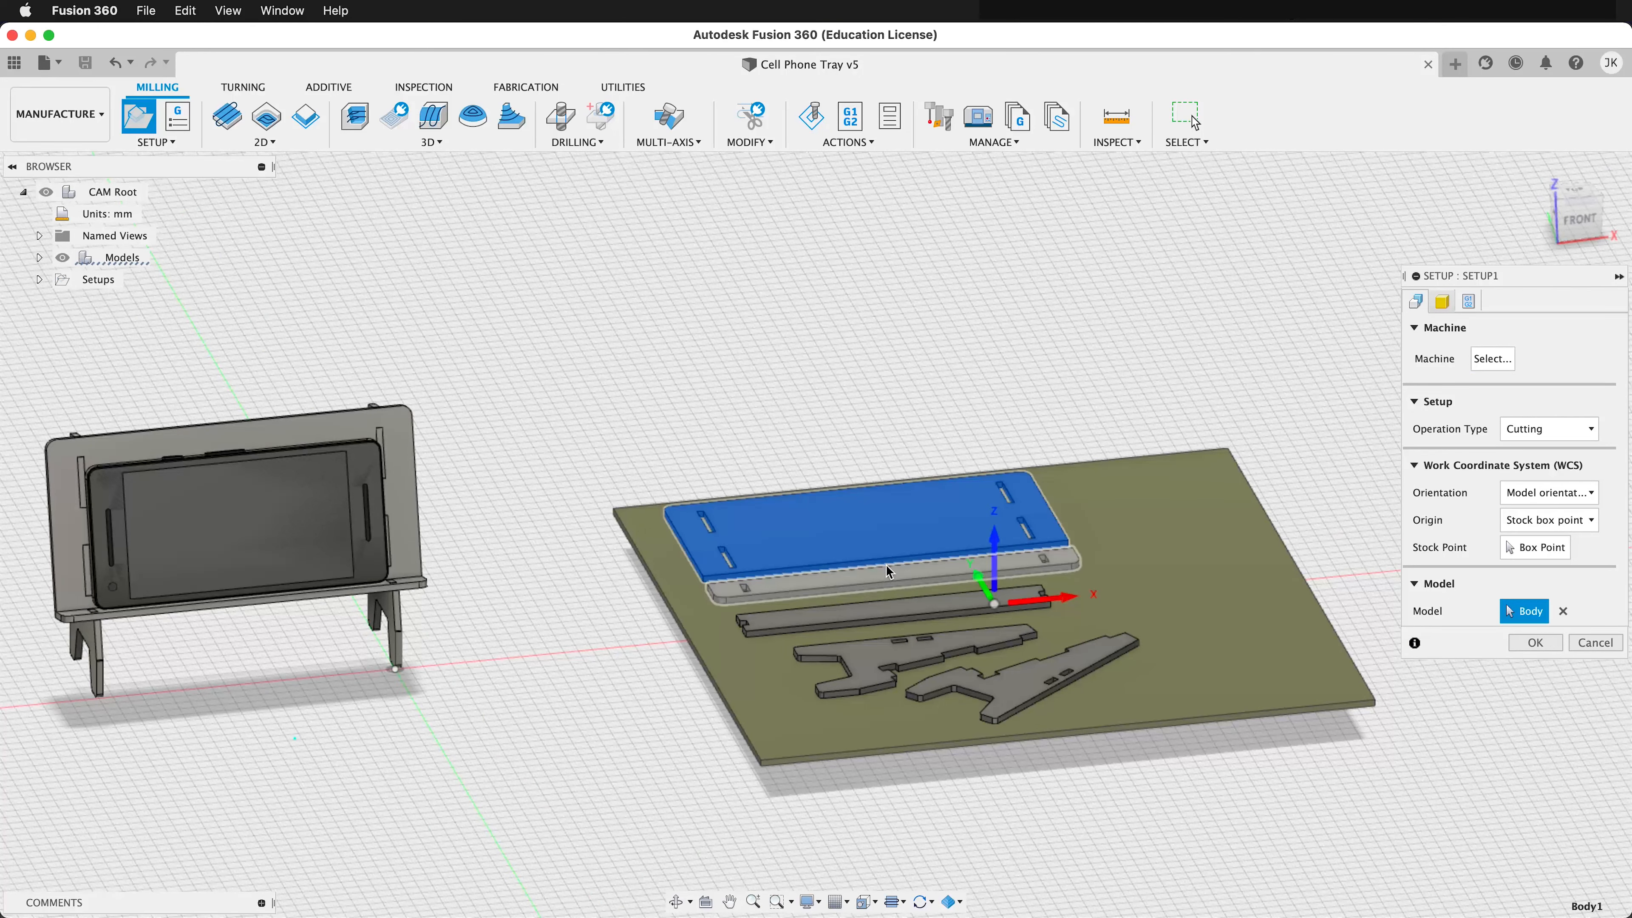
pyautogui.click(882, 588)
pyautogui.click(881, 618)
pyautogui.click(877, 676)
pyautogui.click(993, 707)
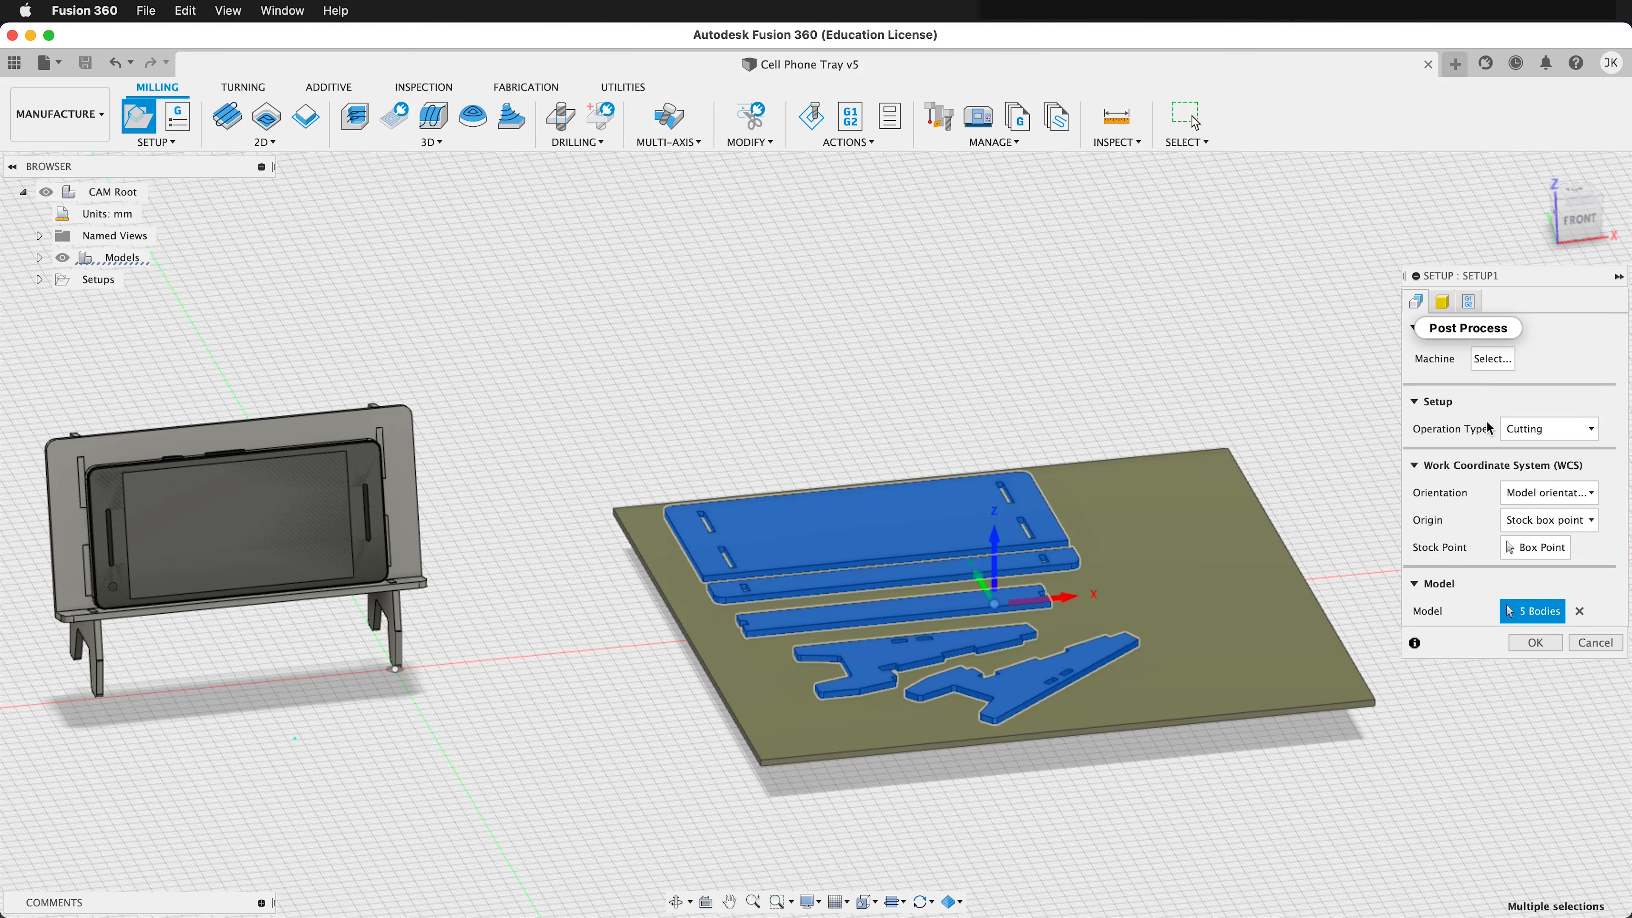
pyautogui.click(1468, 301)
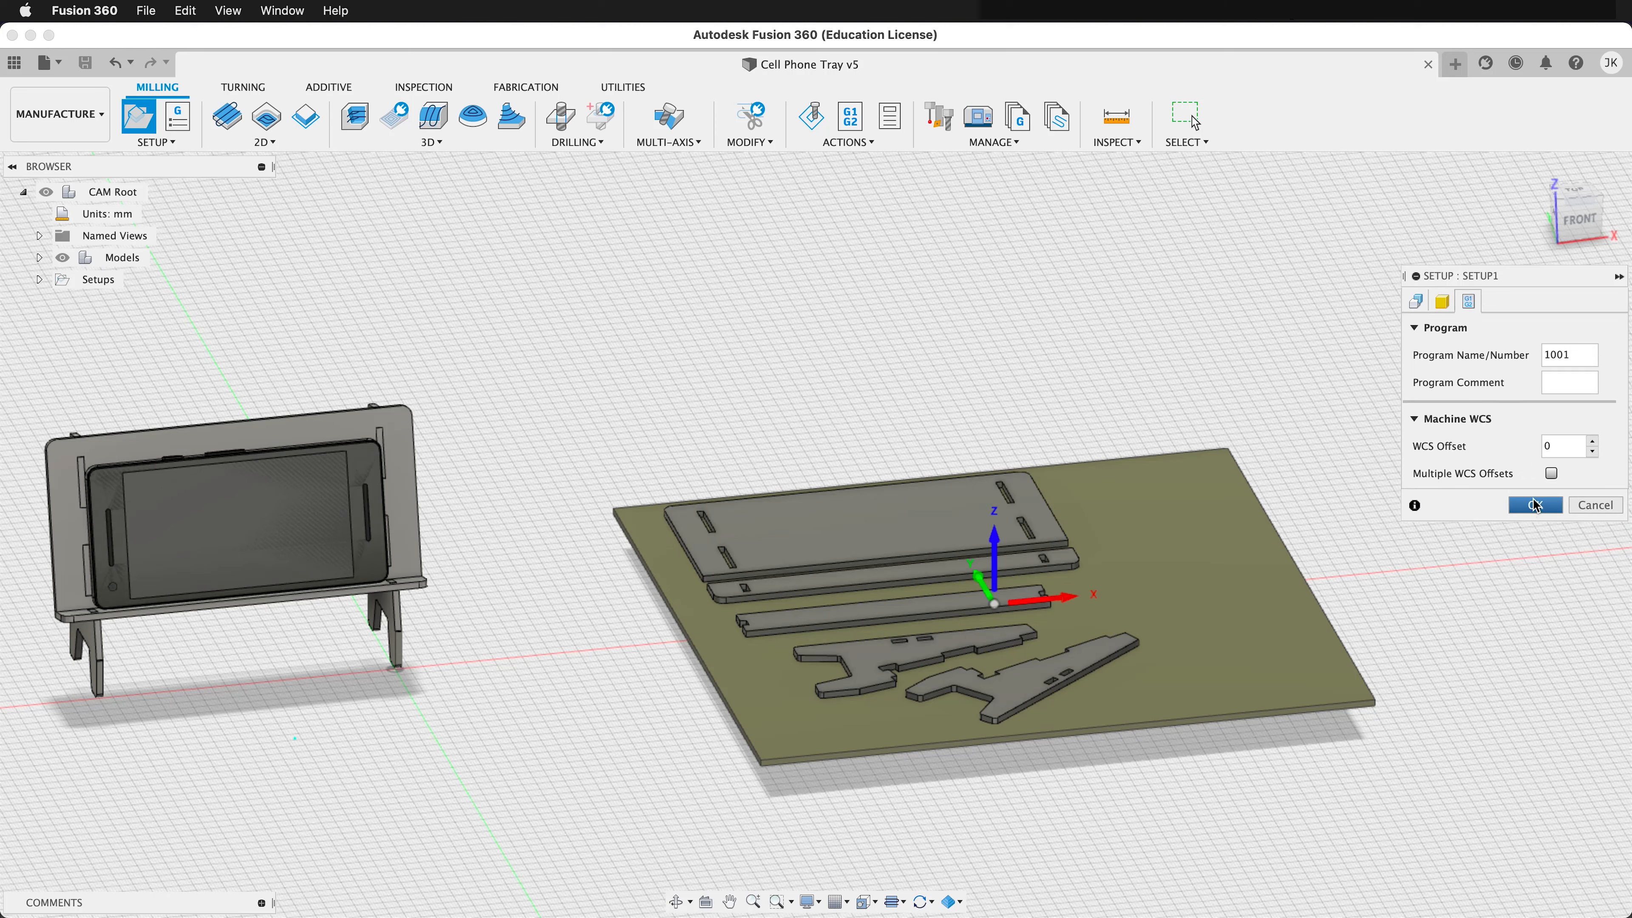
pyautogui.click(1536, 506)
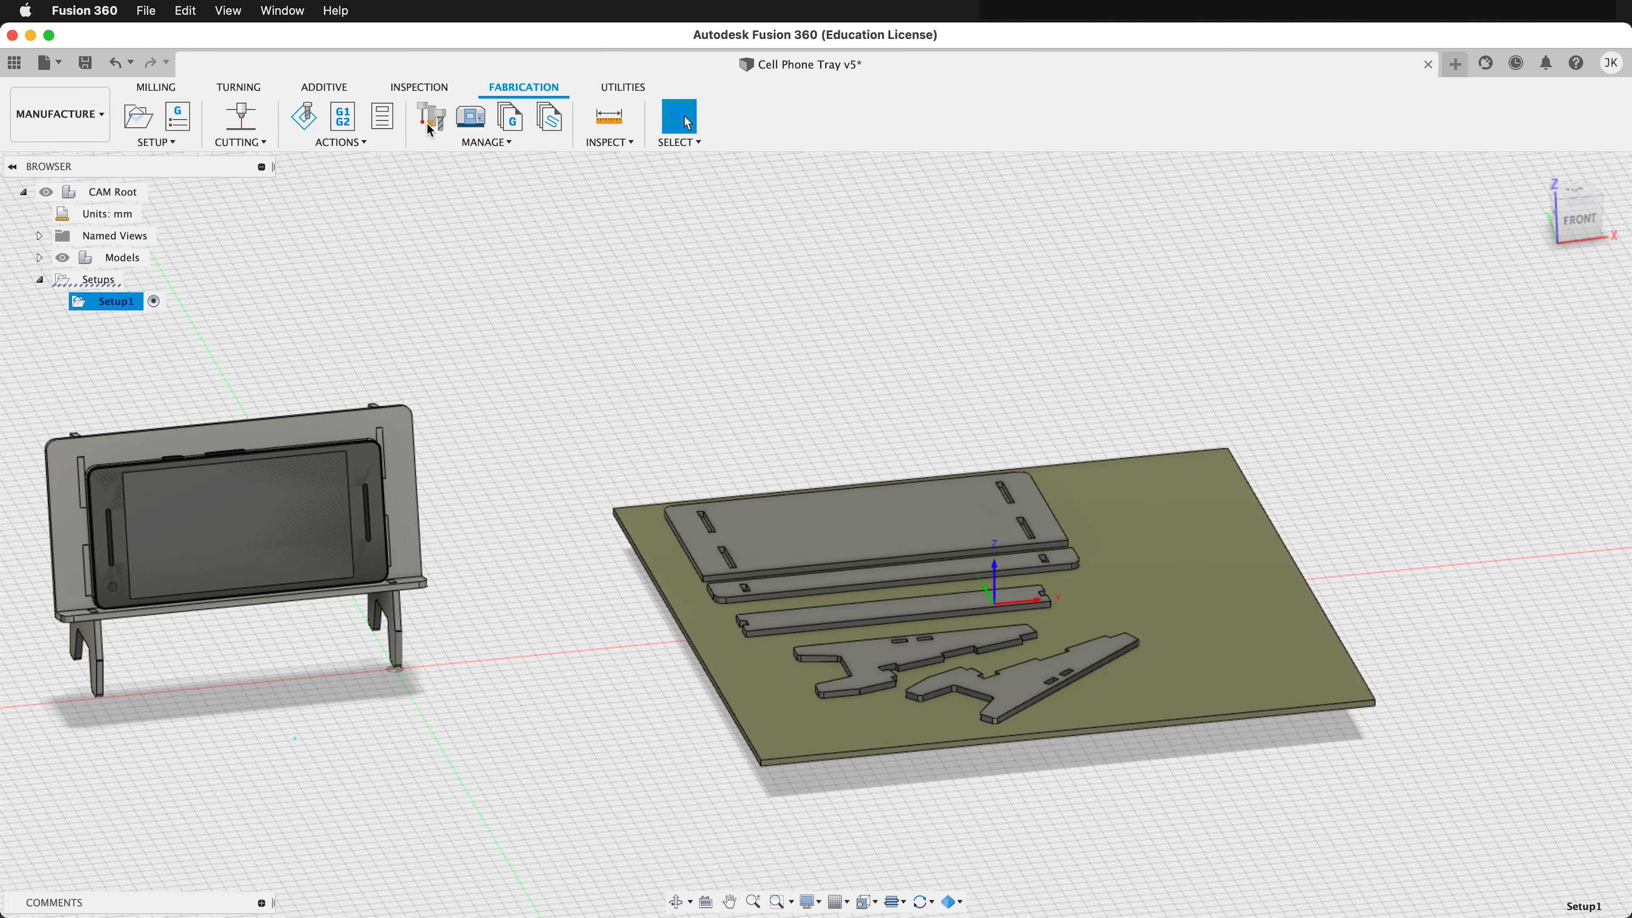
# Start a 2D Profile cutting operation with the Epilog Fusion Pro .005" or .127mm laser cutter as its tool
pyautogui.click(239, 142)
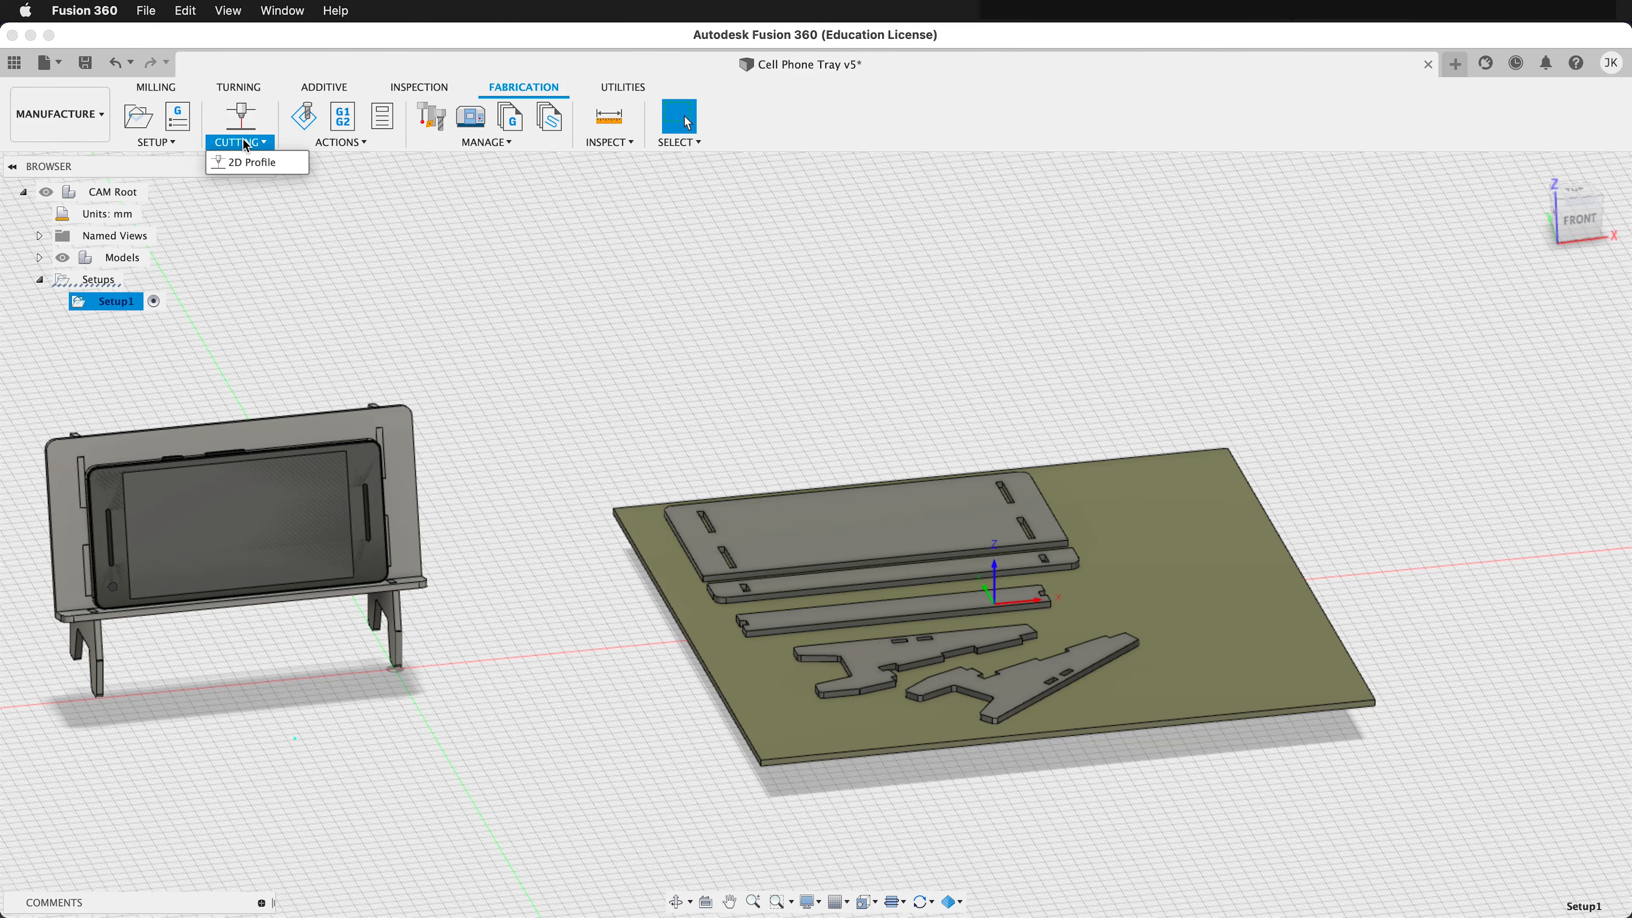
pyautogui.click(268, 169)
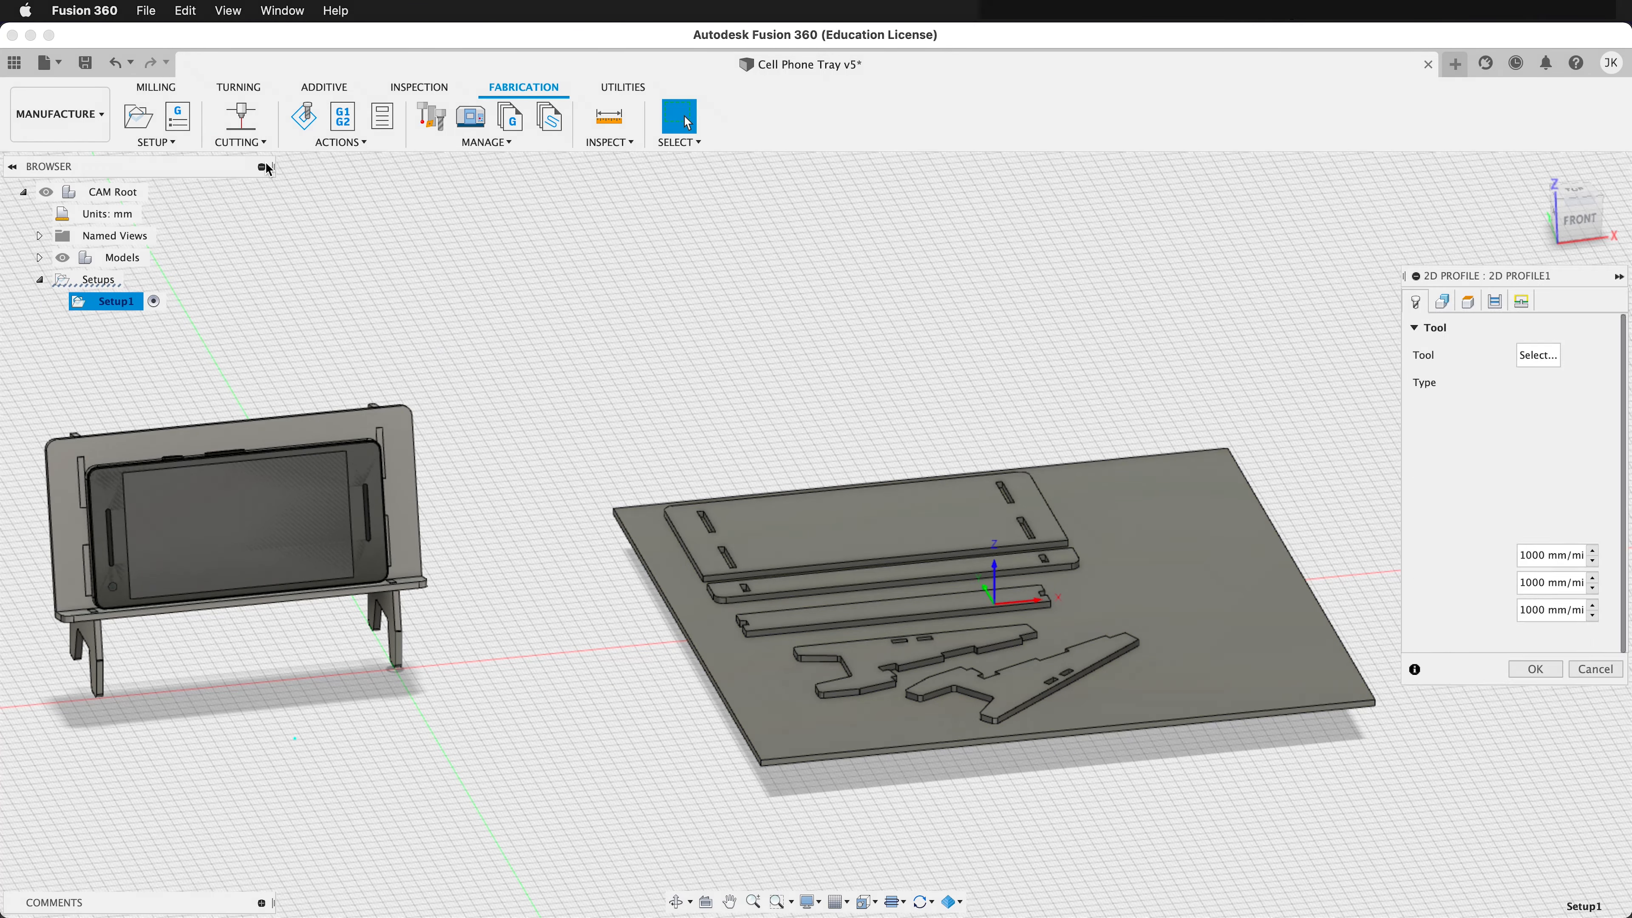
pyautogui.click(1536, 354)
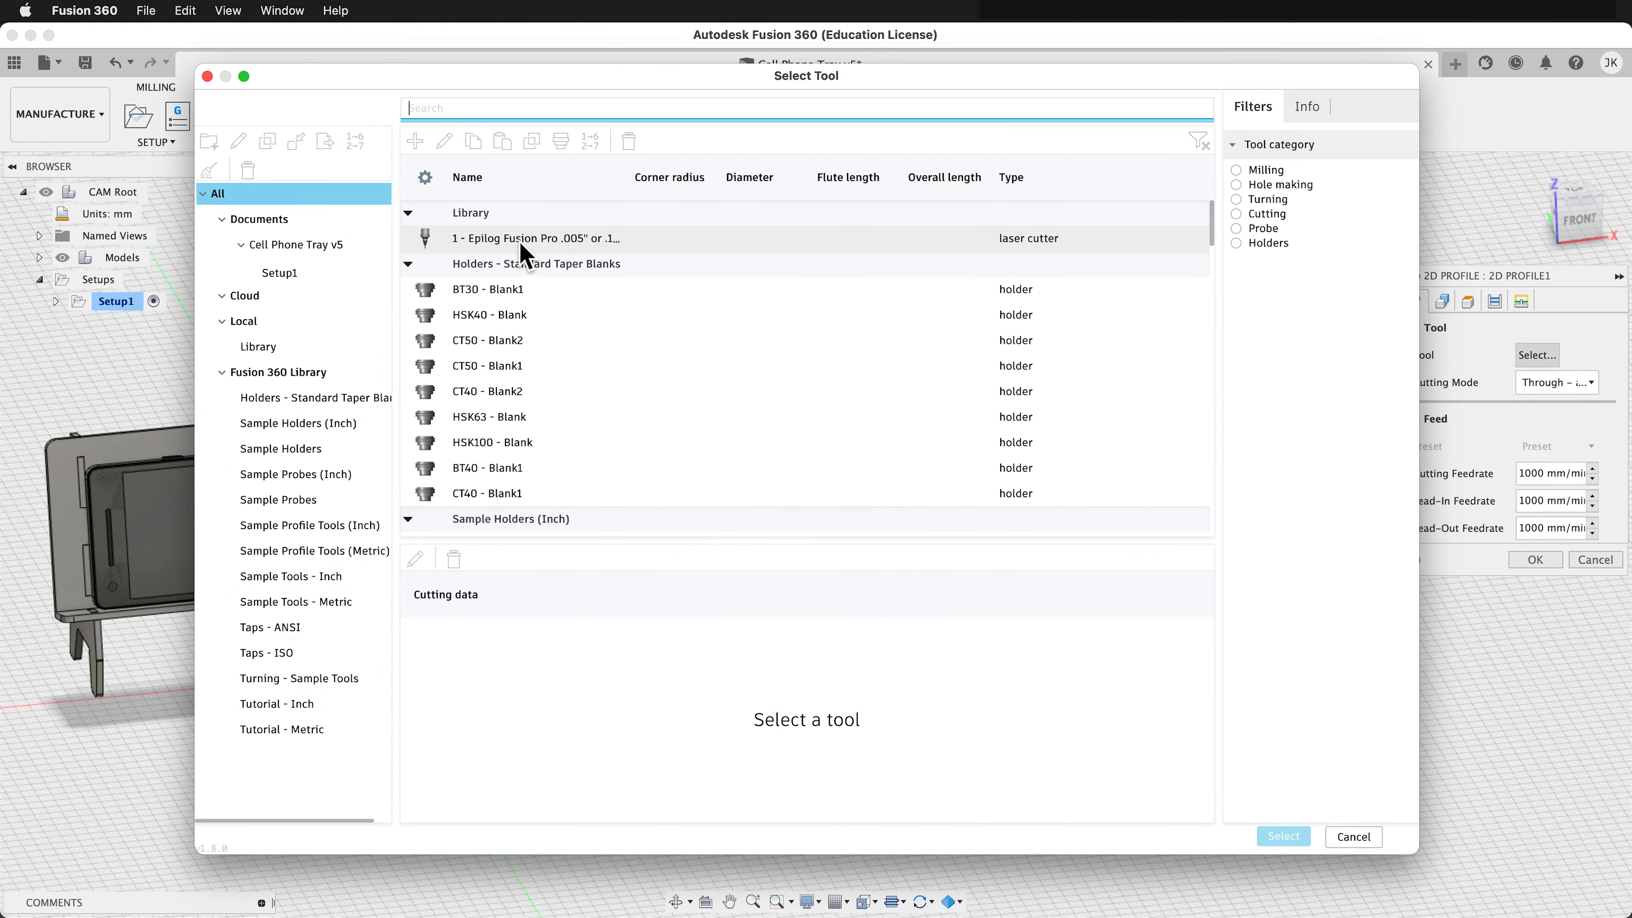
pyautogui.click(600, 238)
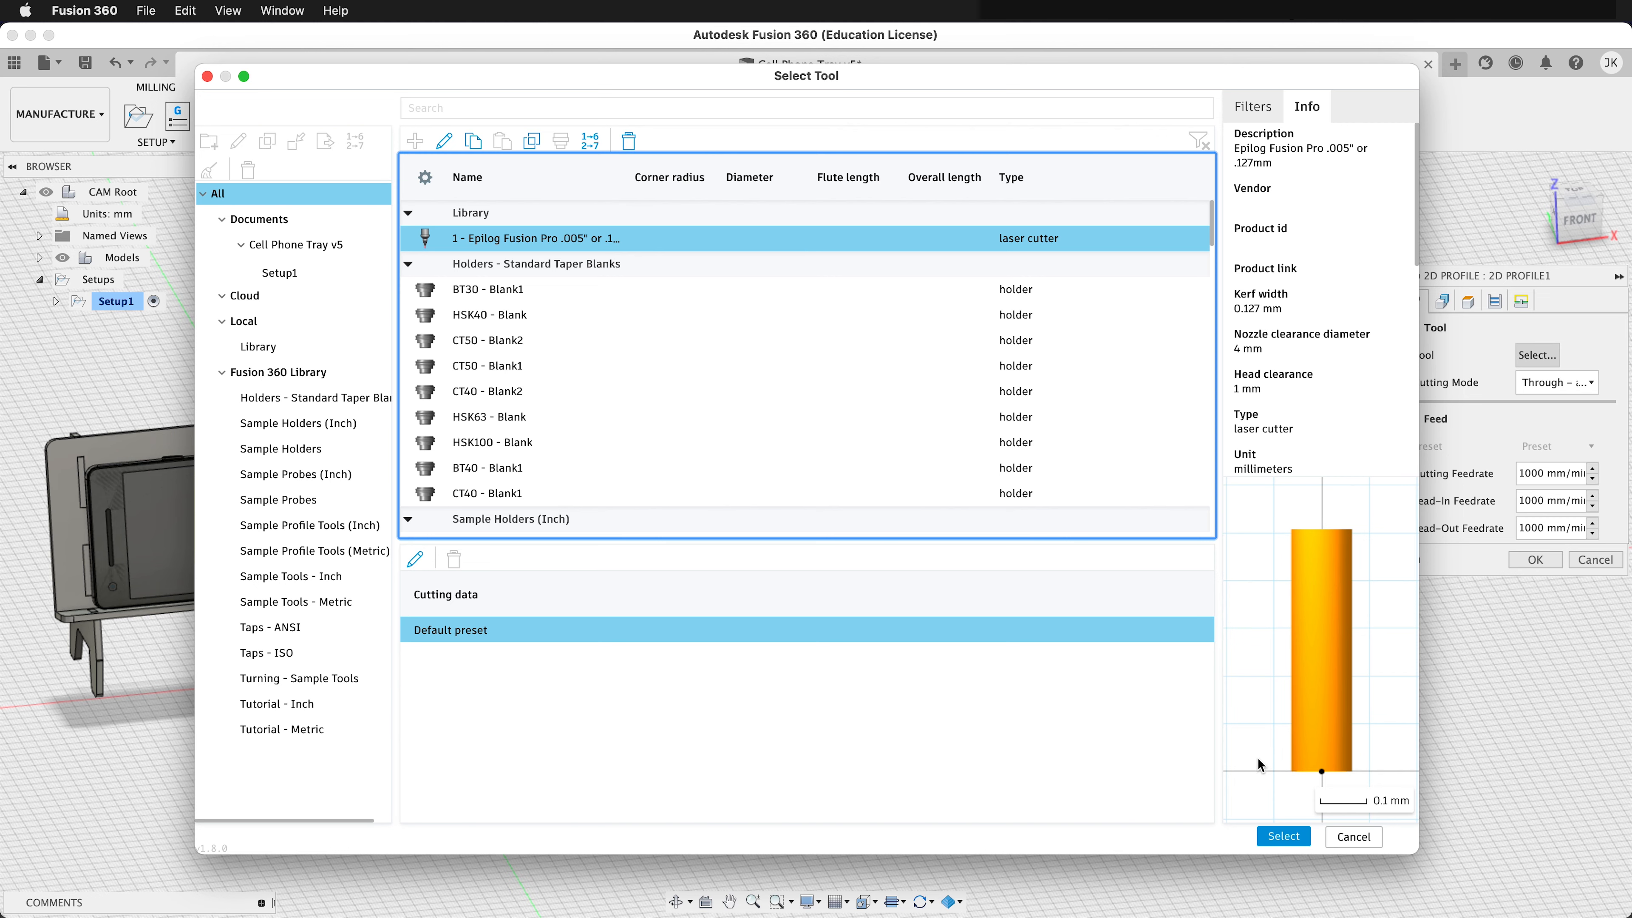
pyautogui.click(1291, 834)
# Select the upper faces of the flat Top, Tray, Brace and both legs as the 2D Profile's cutting contours
pyautogui.click(1442, 302)
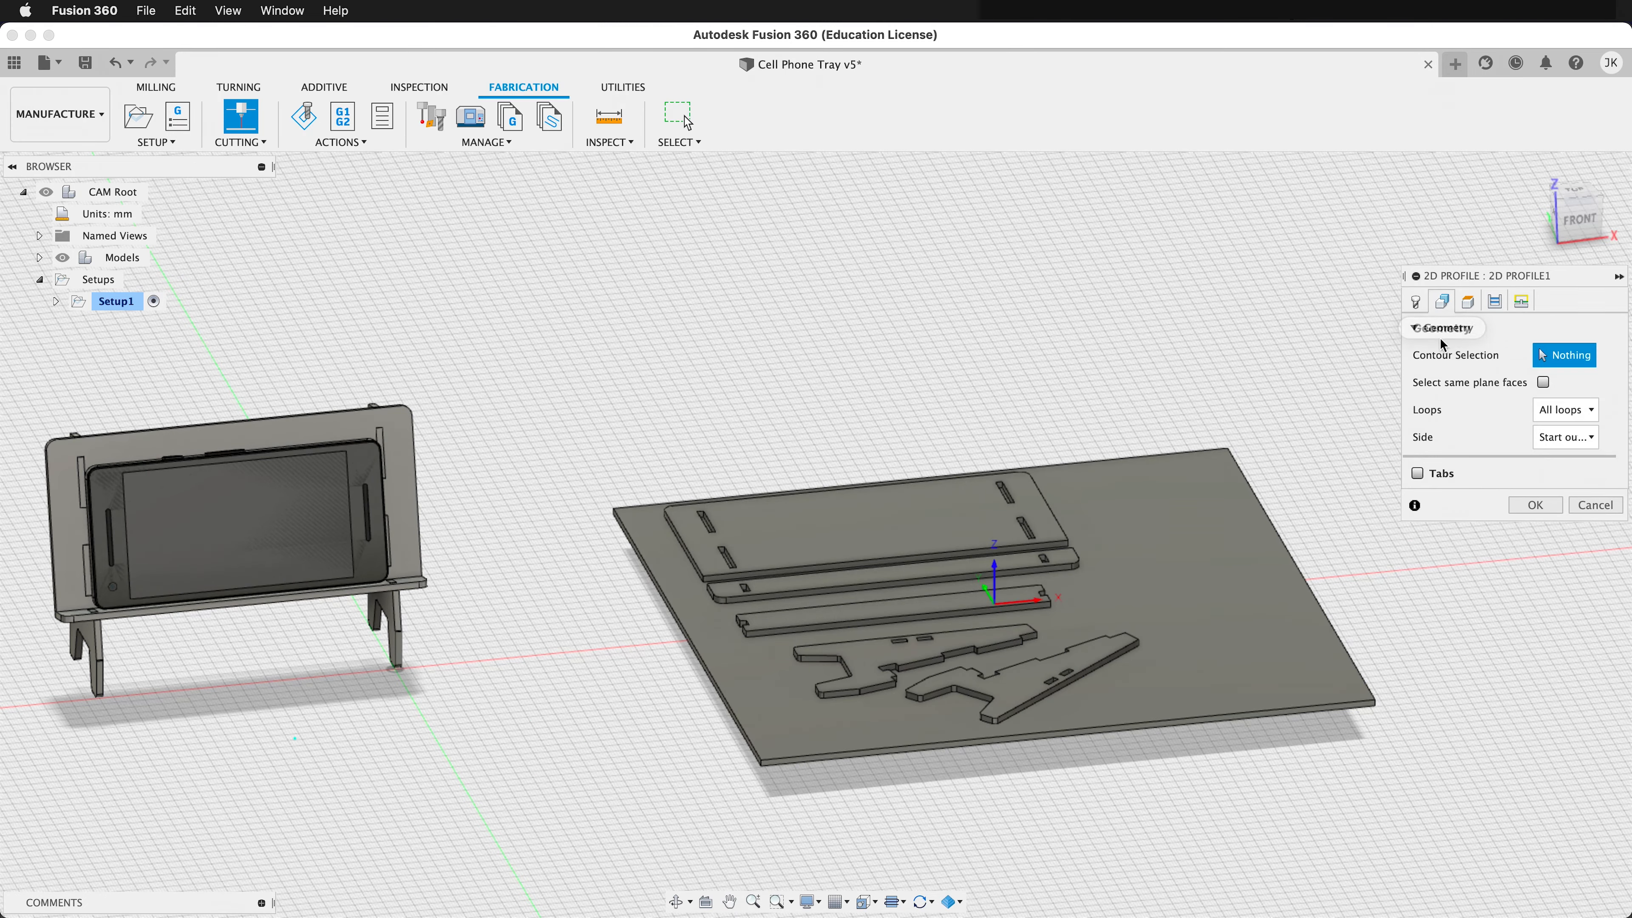
pyautogui.keyDown('shift'); pyautogui.moveTo(1241, 467); pyautogui.dragTo(974, 422, button='middle'); pyautogui.keyUp('shift')
pyautogui.click(930, 405)
pyautogui.scroll(5, 1044, 359)
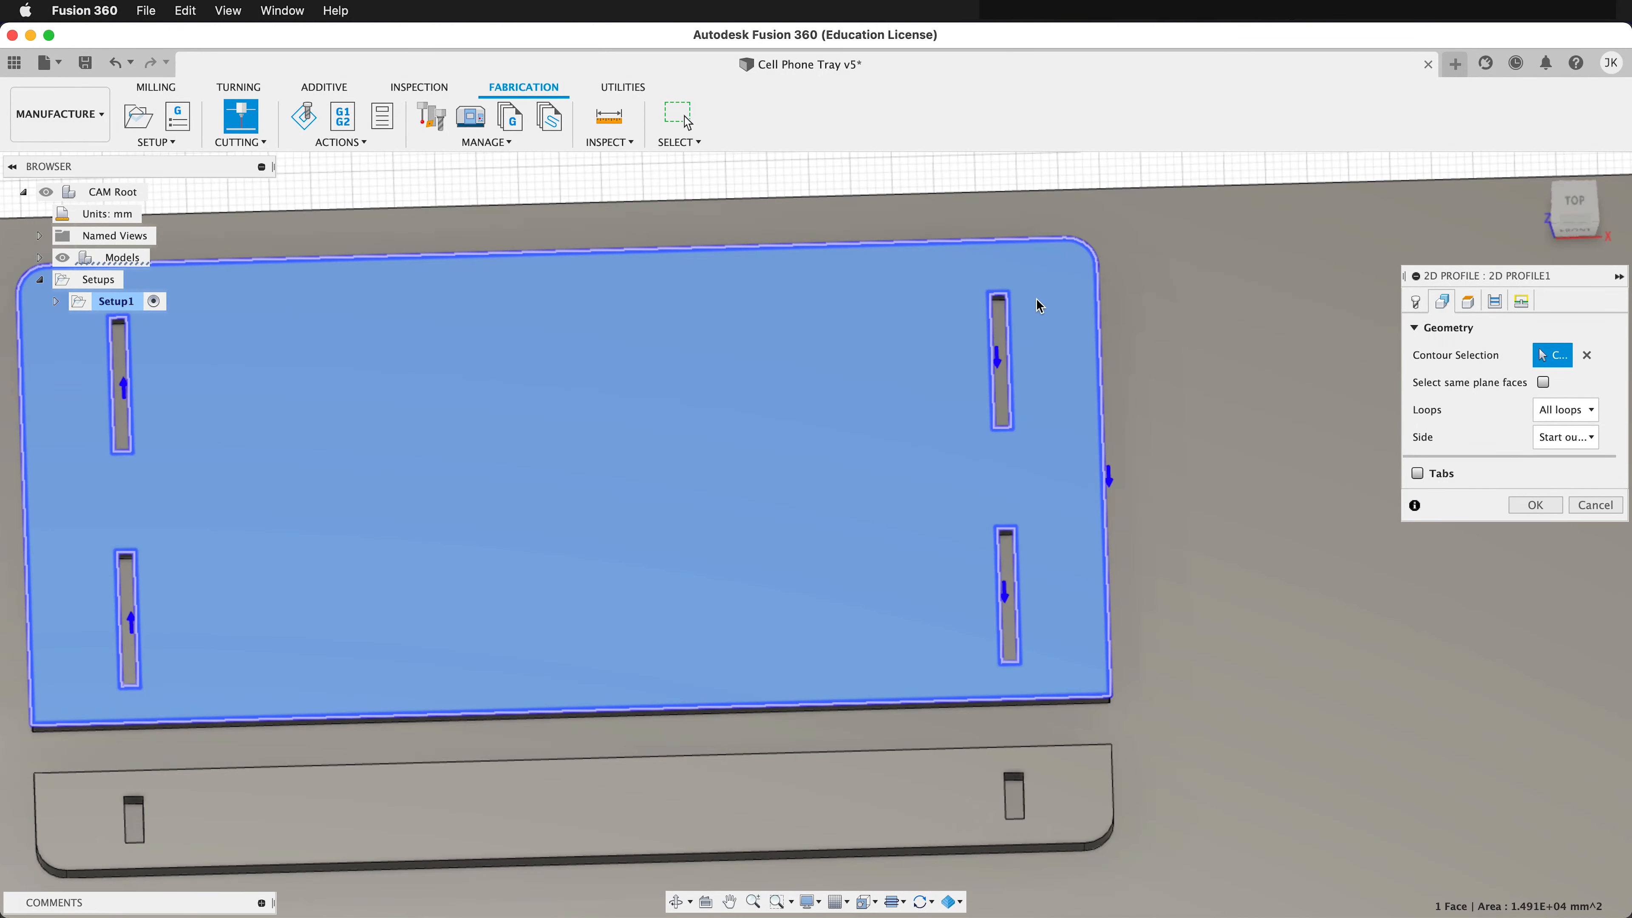
pyautogui.scroll(-5, 1042, 302)
pyautogui.click(920, 620)
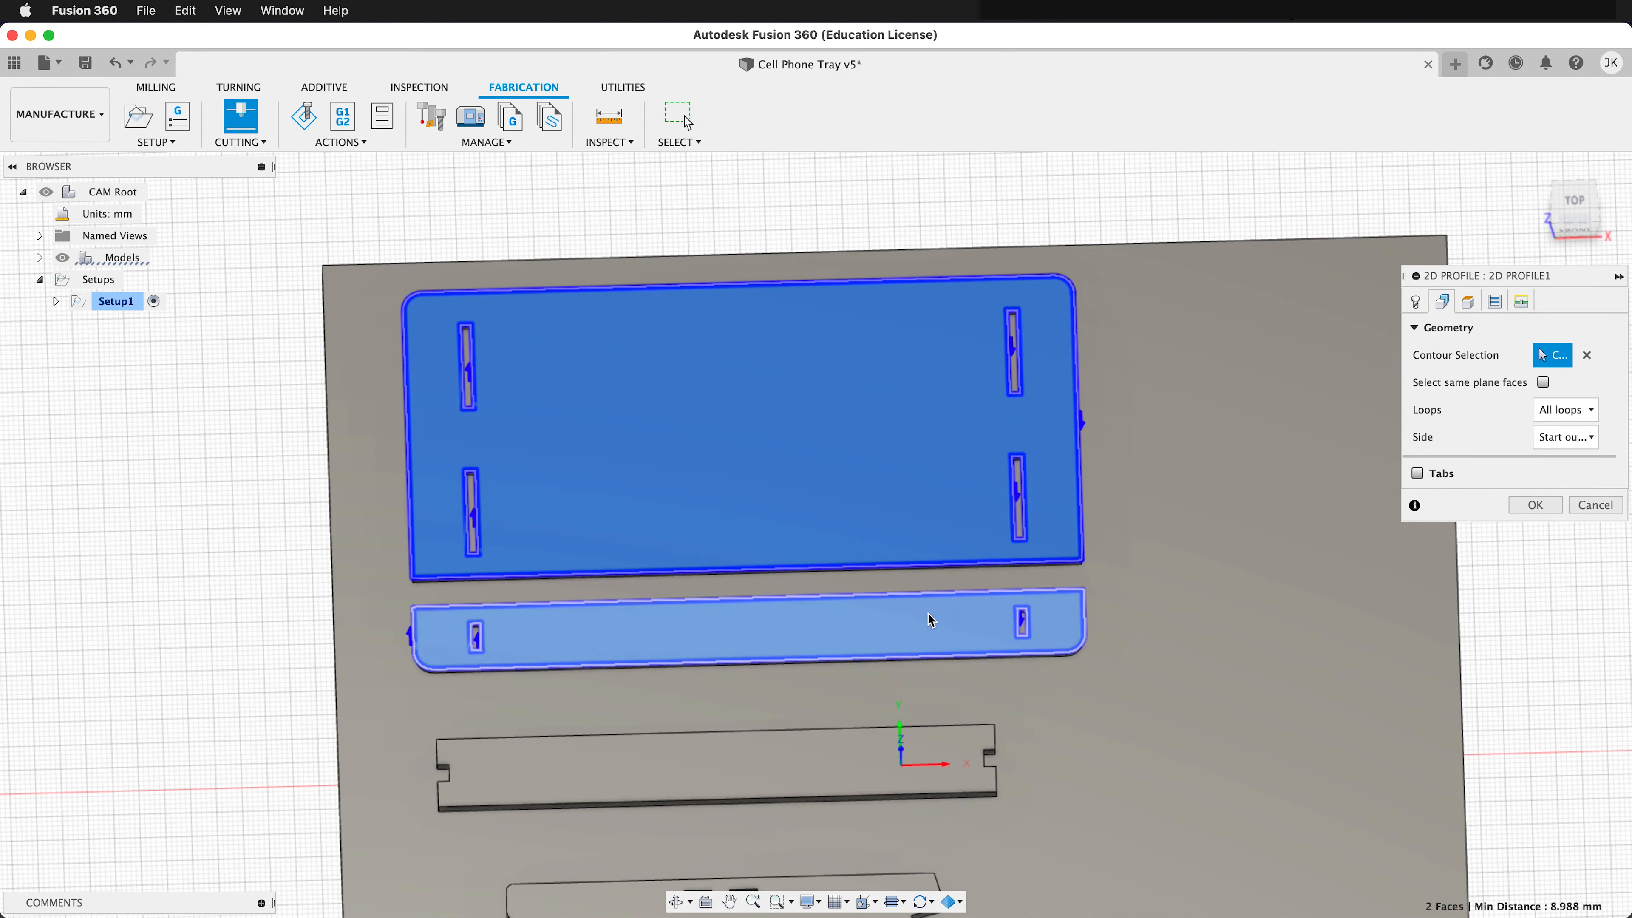
pyautogui.scroll(-5, 925, 622)
pyautogui.click(843, 614)
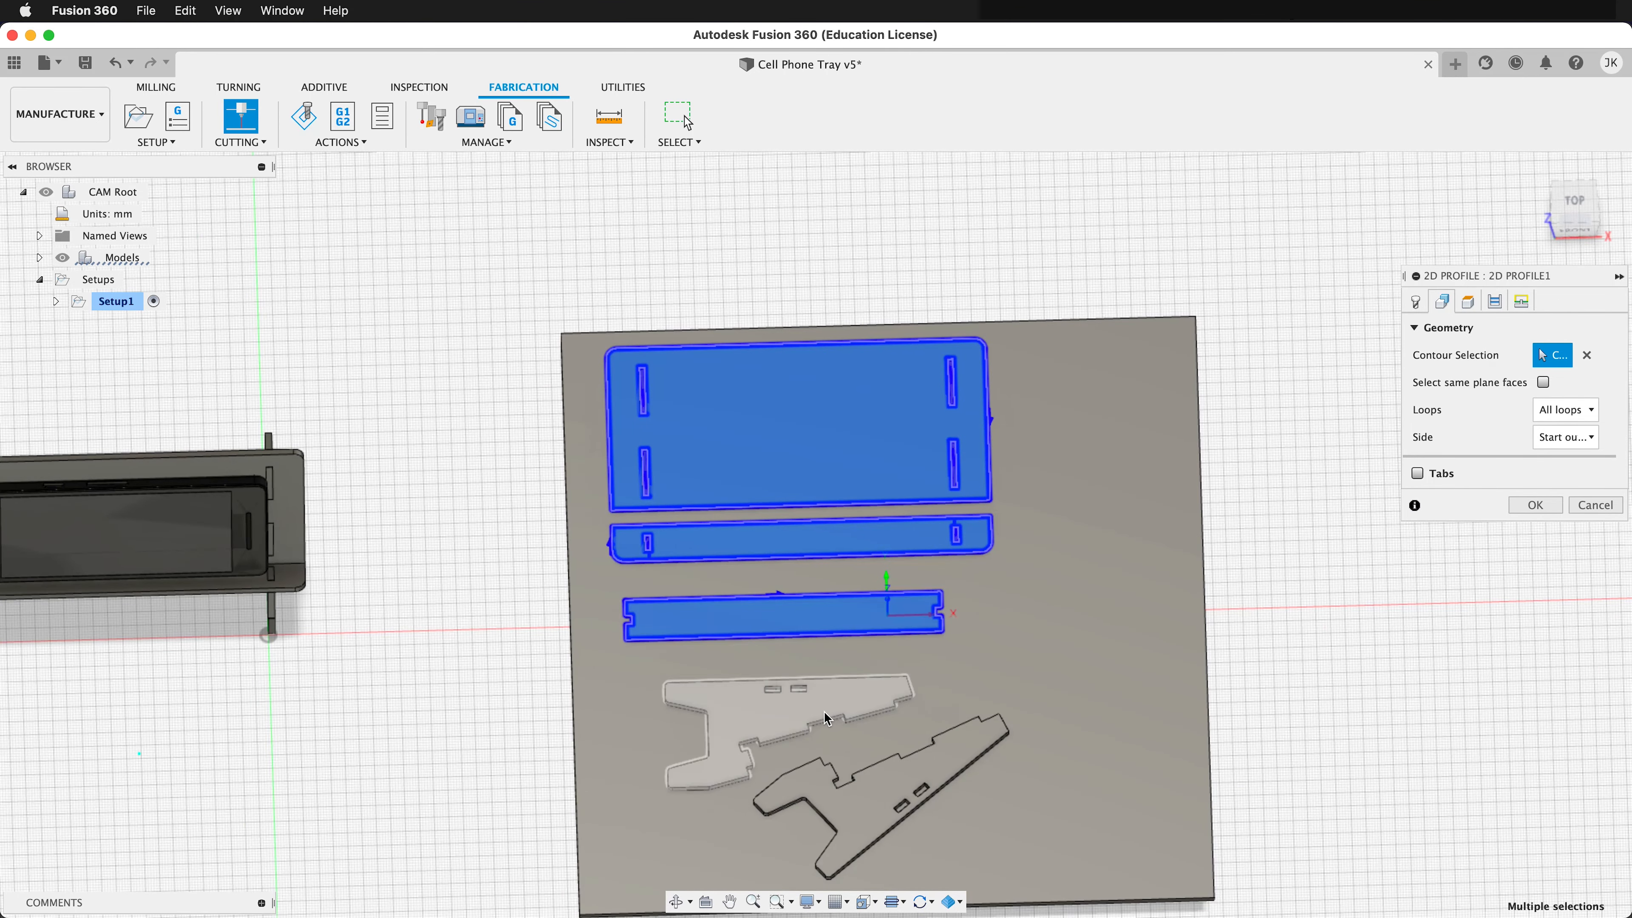
pyautogui.click(755, 725)
pyautogui.click(859, 817)
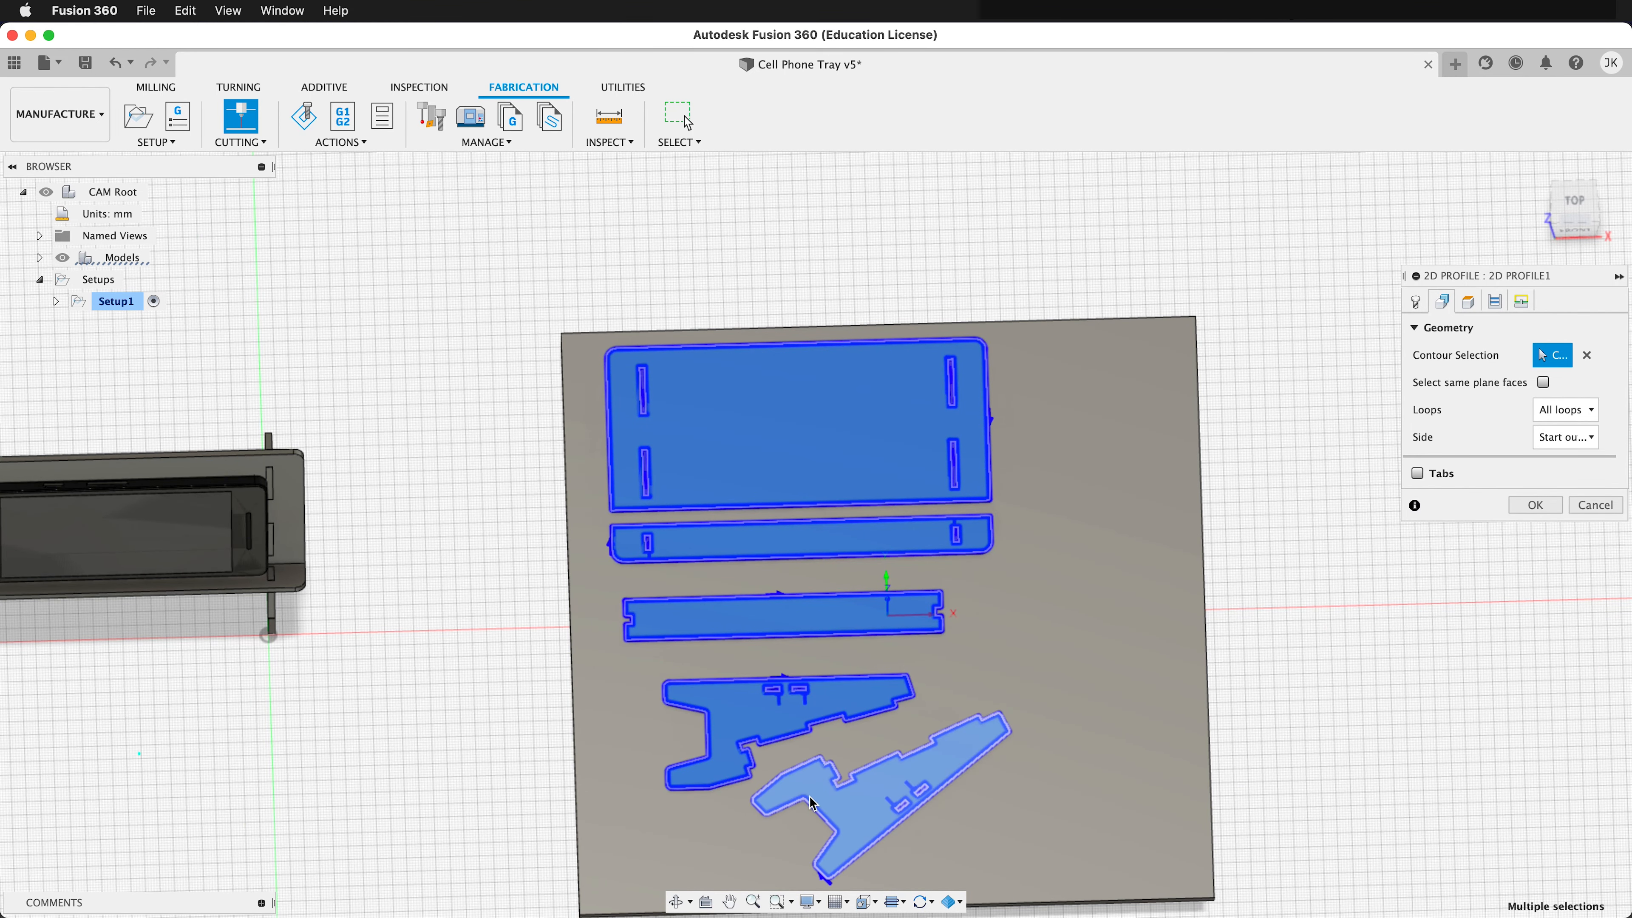
# Set the 2D Profile's compensation type to In computer, generate the toolpath and inspect it around the Top's slots
pyautogui.click(1522, 301)
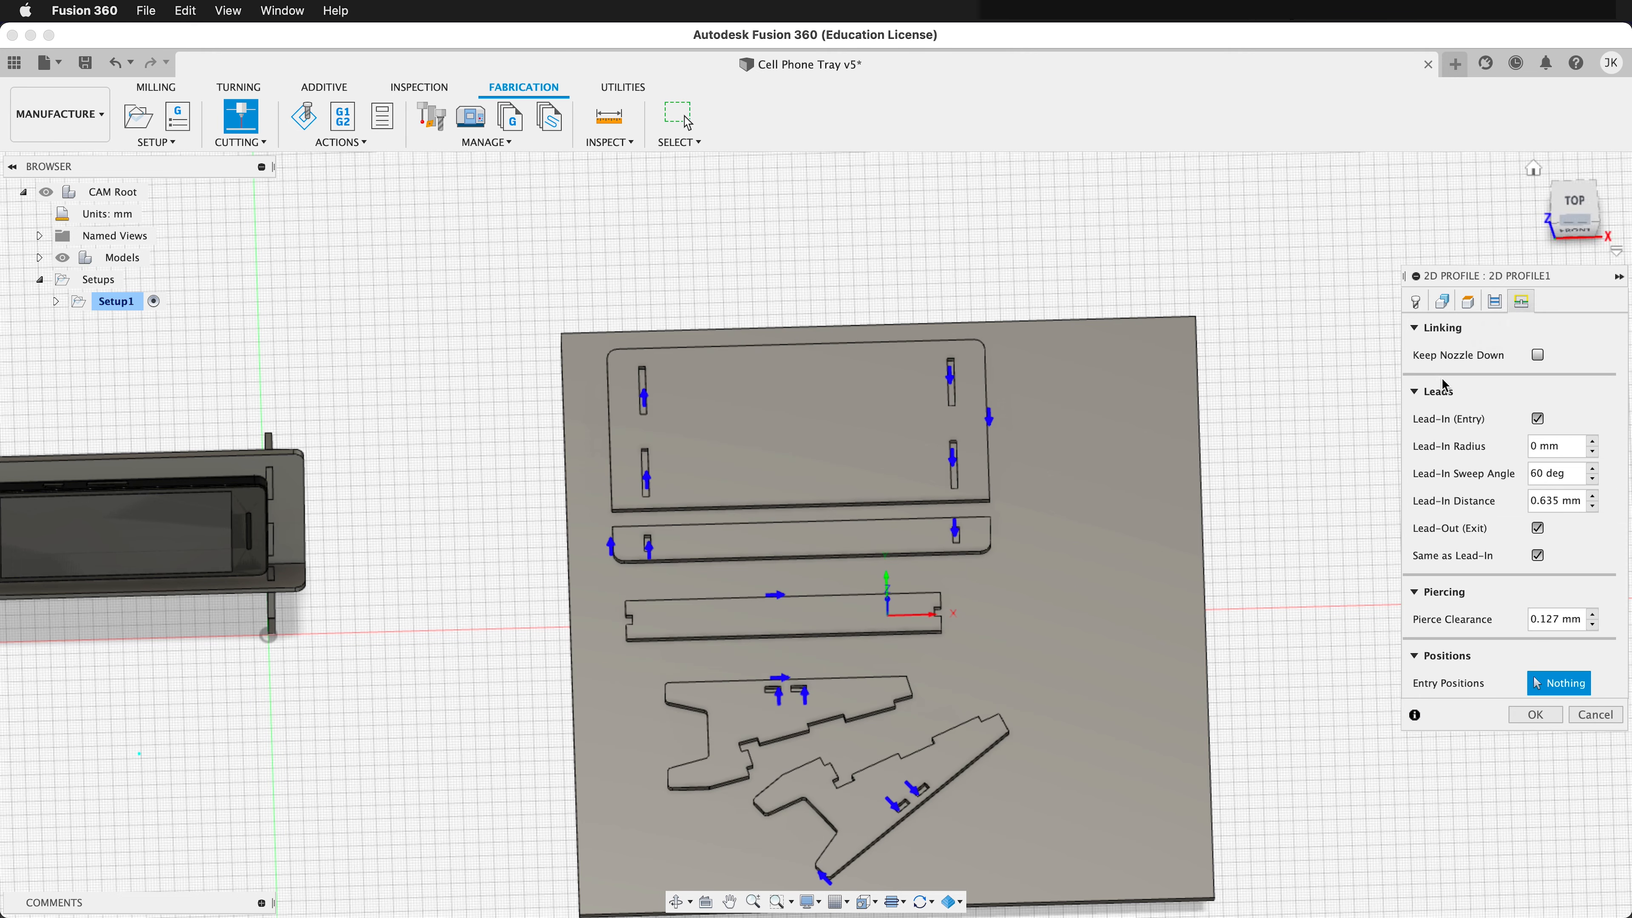
pyautogui.click(1489, 305)
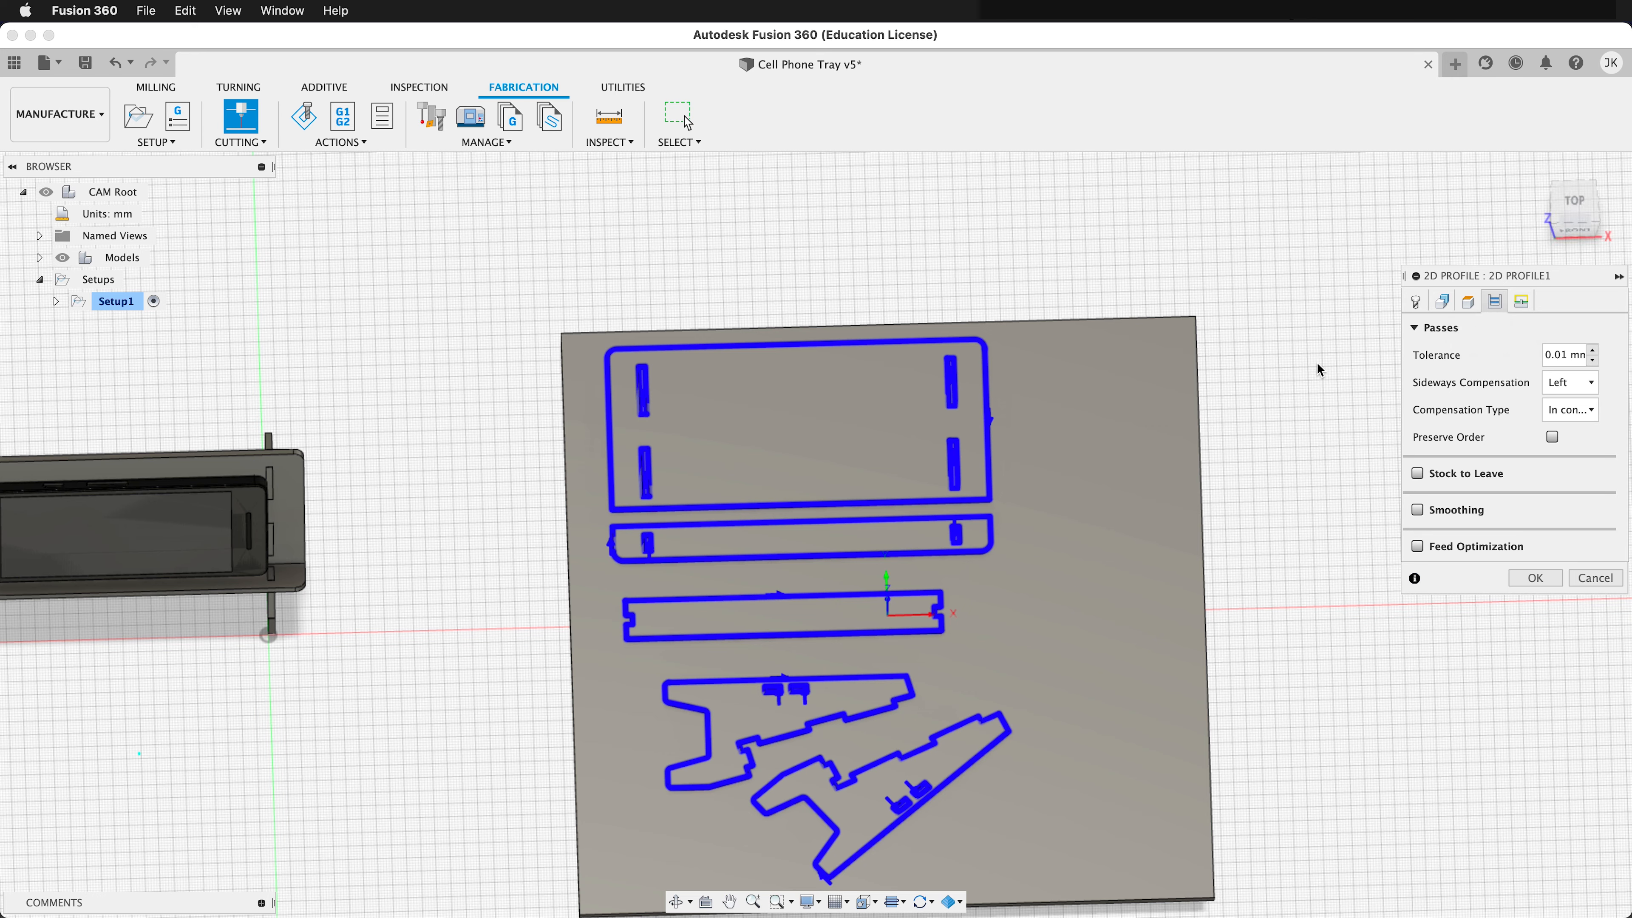
pyautogui.click(1591, 384)
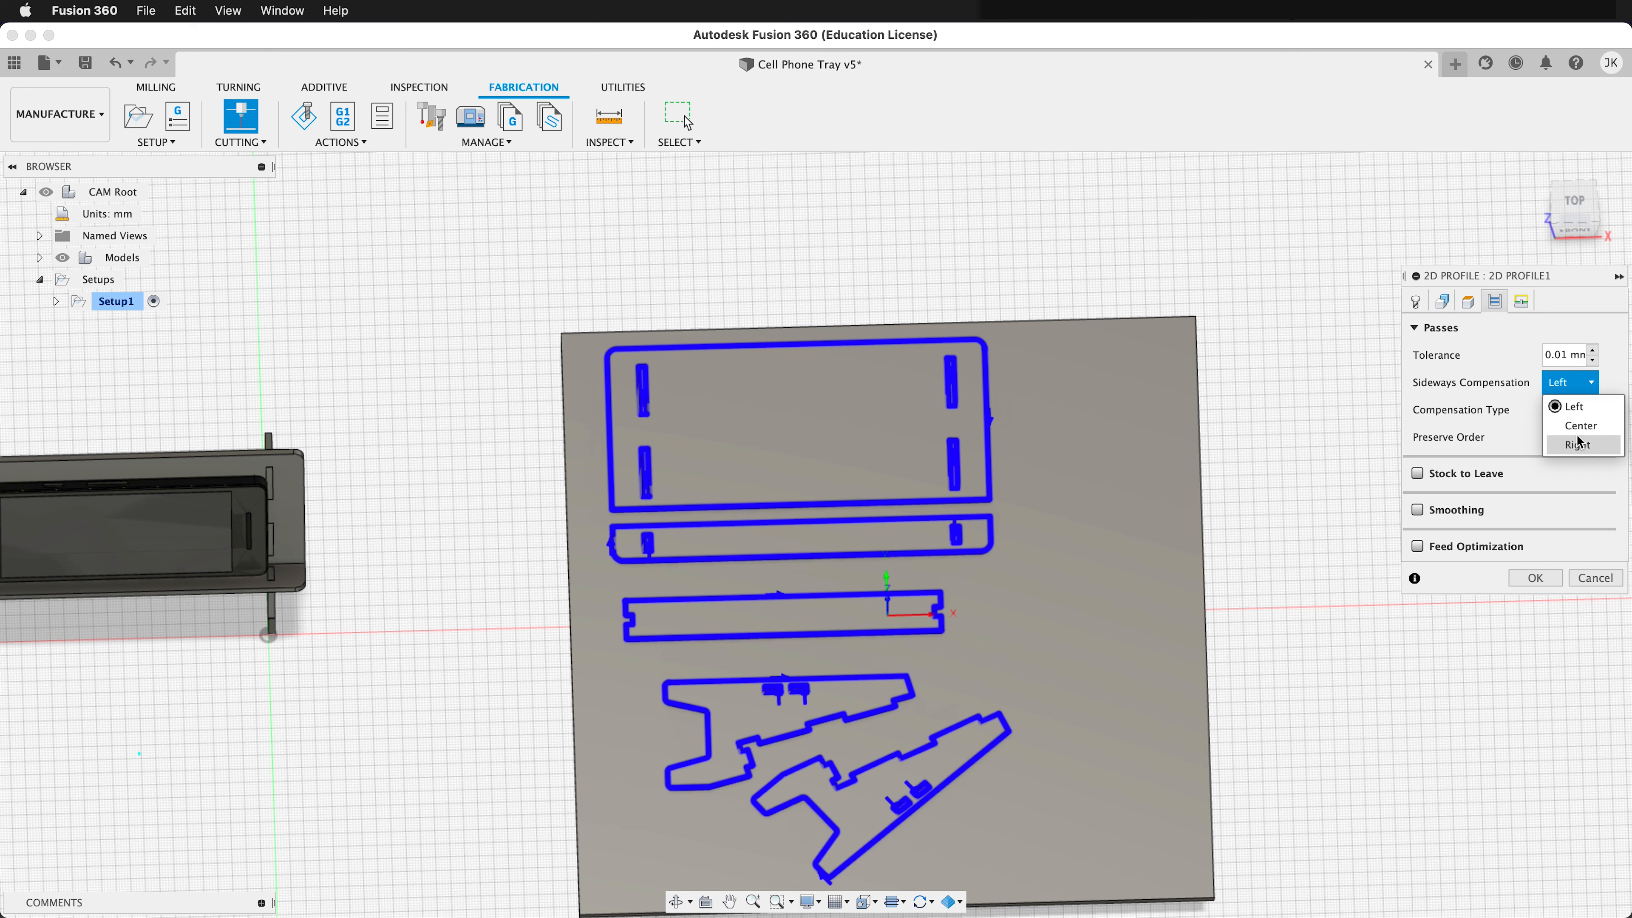
pyautogui.click(1511, 441)
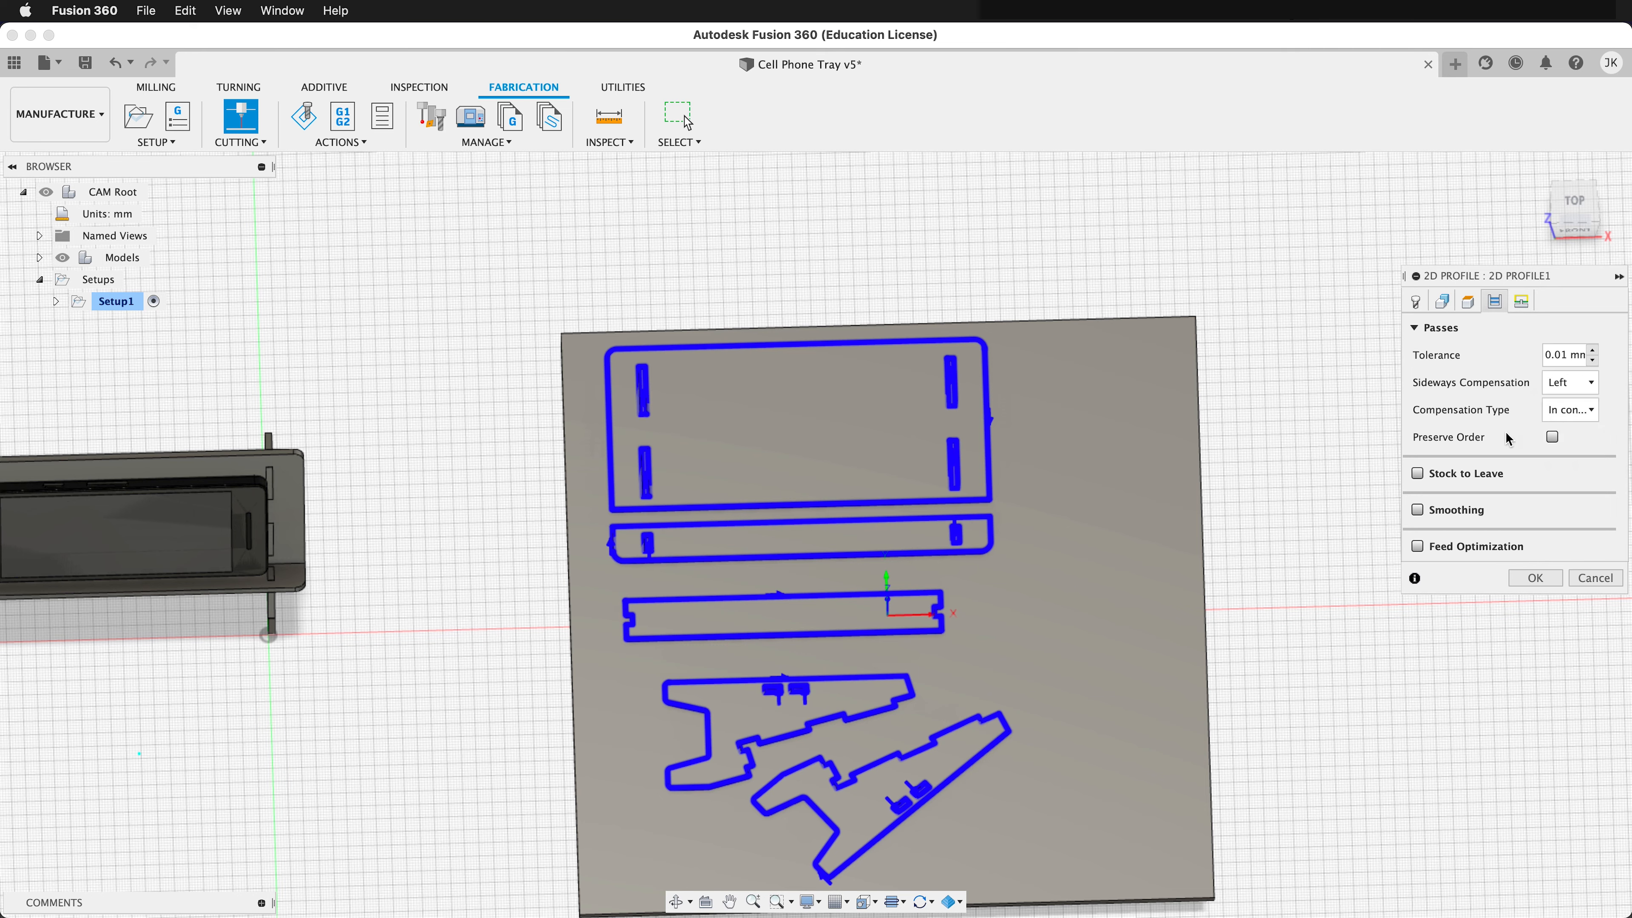
pyautogui.click(1582, 415)
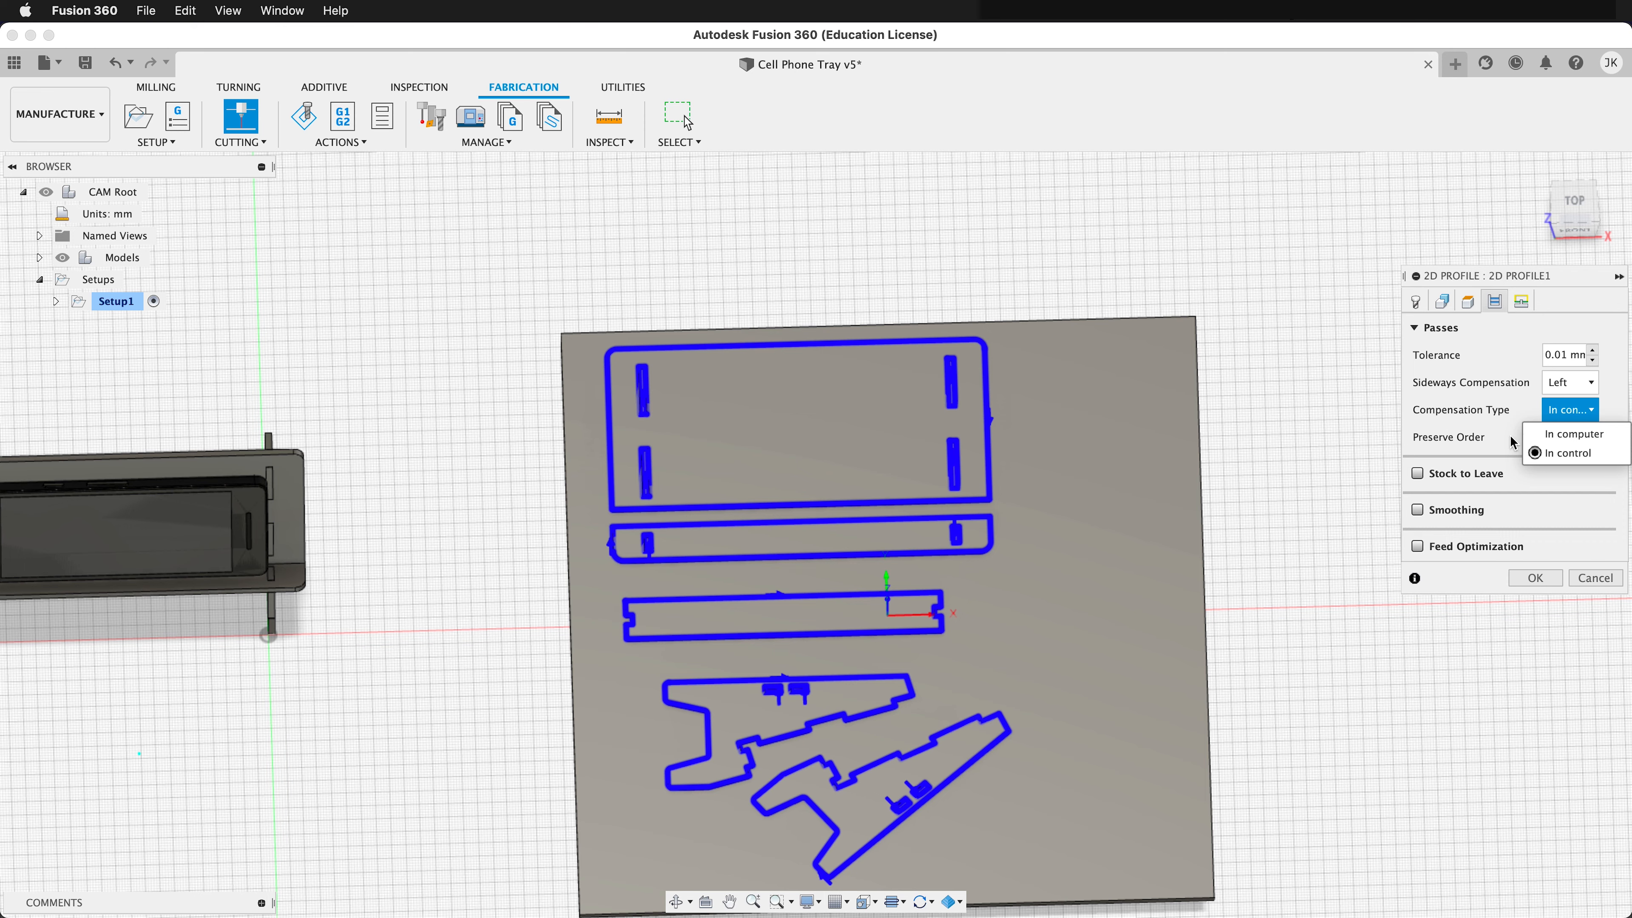
pyautogui.click(1578, 435)
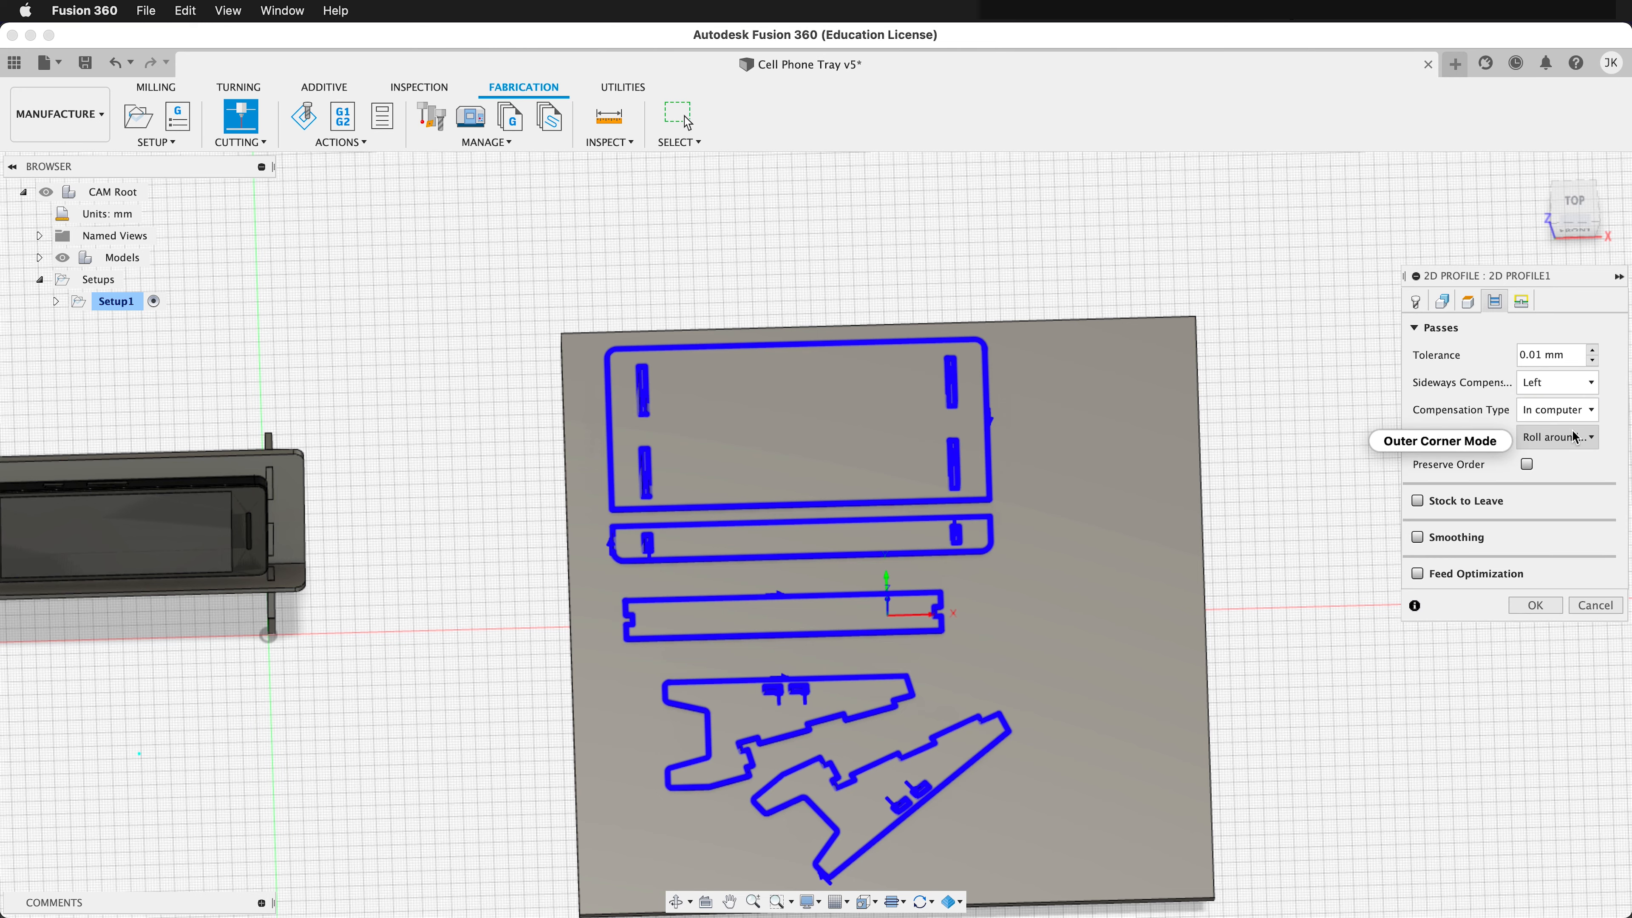
pyautogui.click(1537, 607)
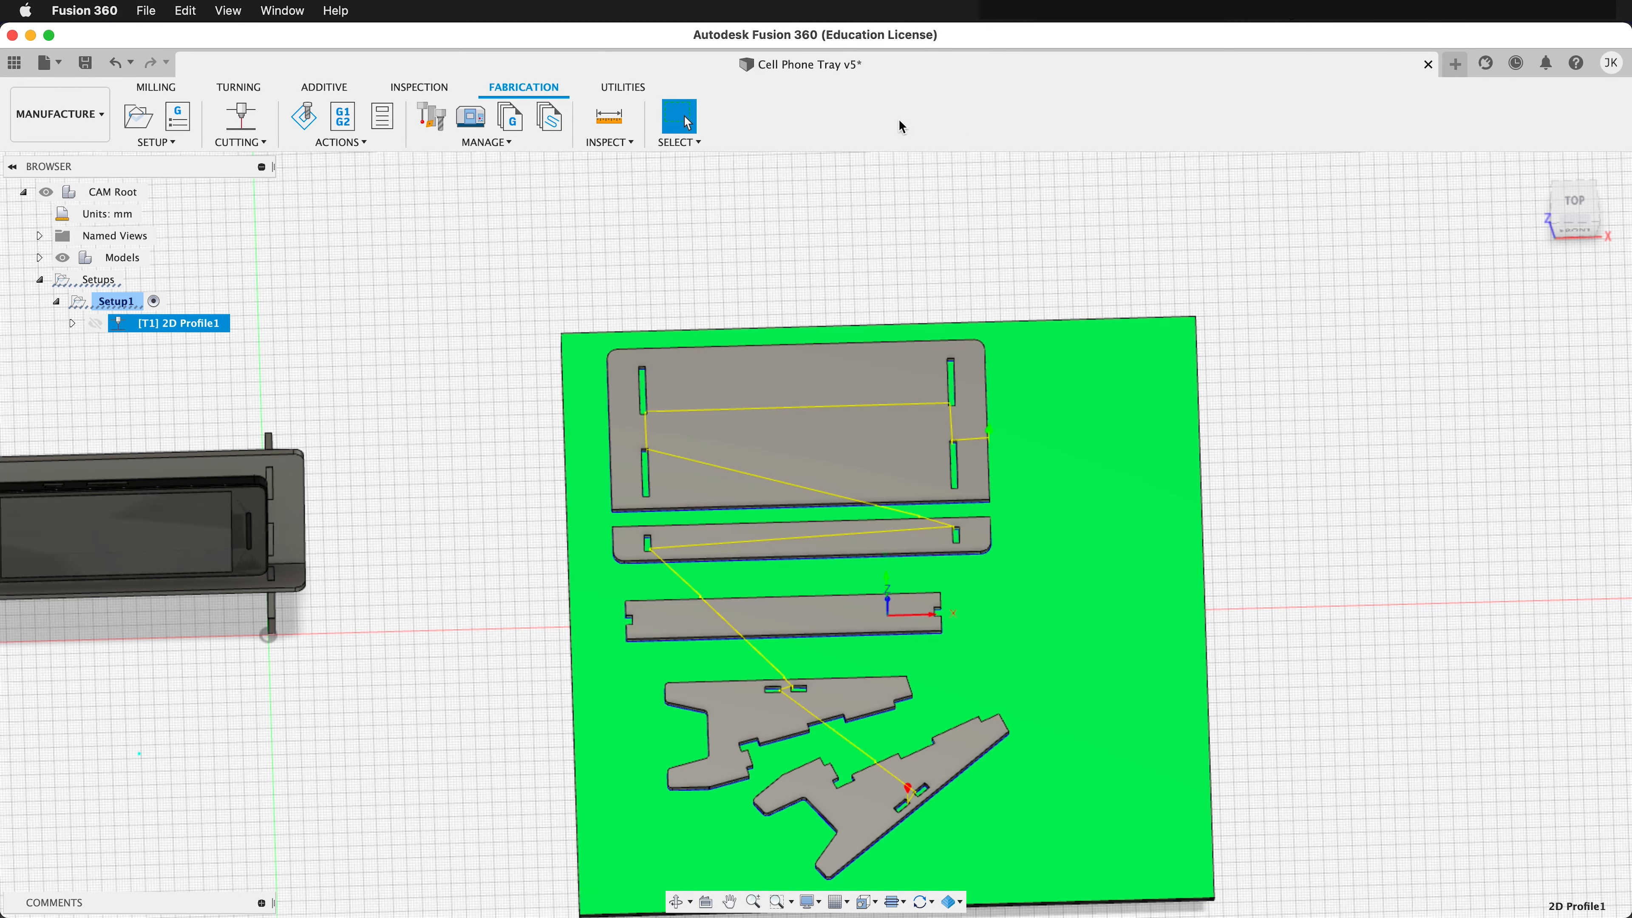
pyautogui.scroll(10, 983, 447)
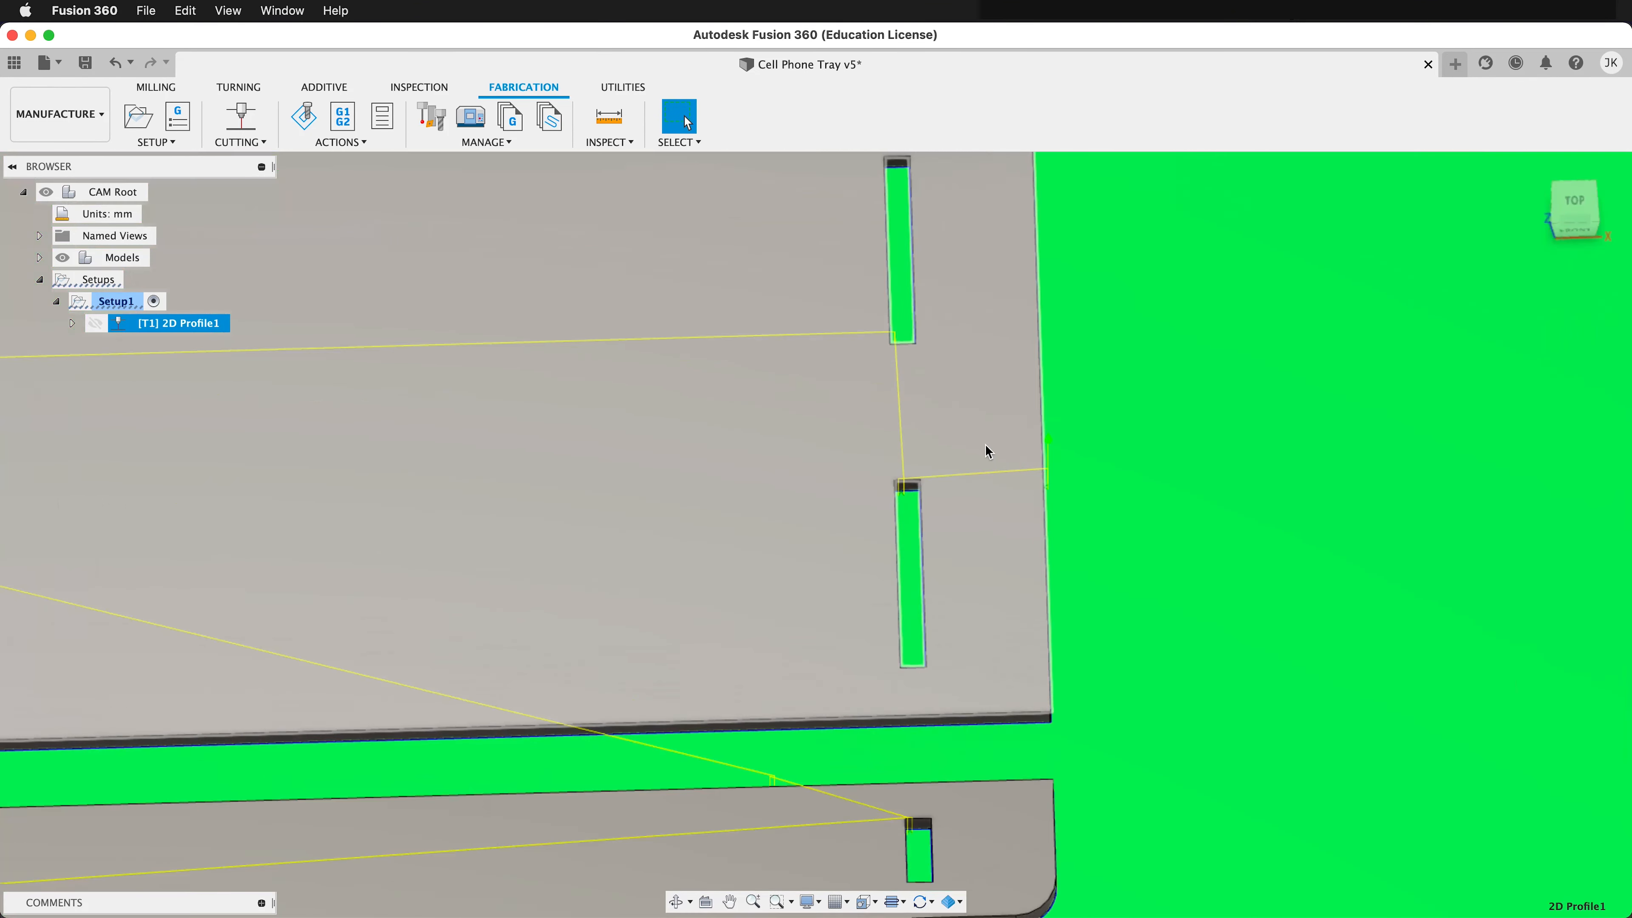
# Examine the toolpath's offset from the edges of the Top's slot up close
pyautogui.scroll(-6, 1022, 440)
pyautogui.scroll(8, 954, 492)
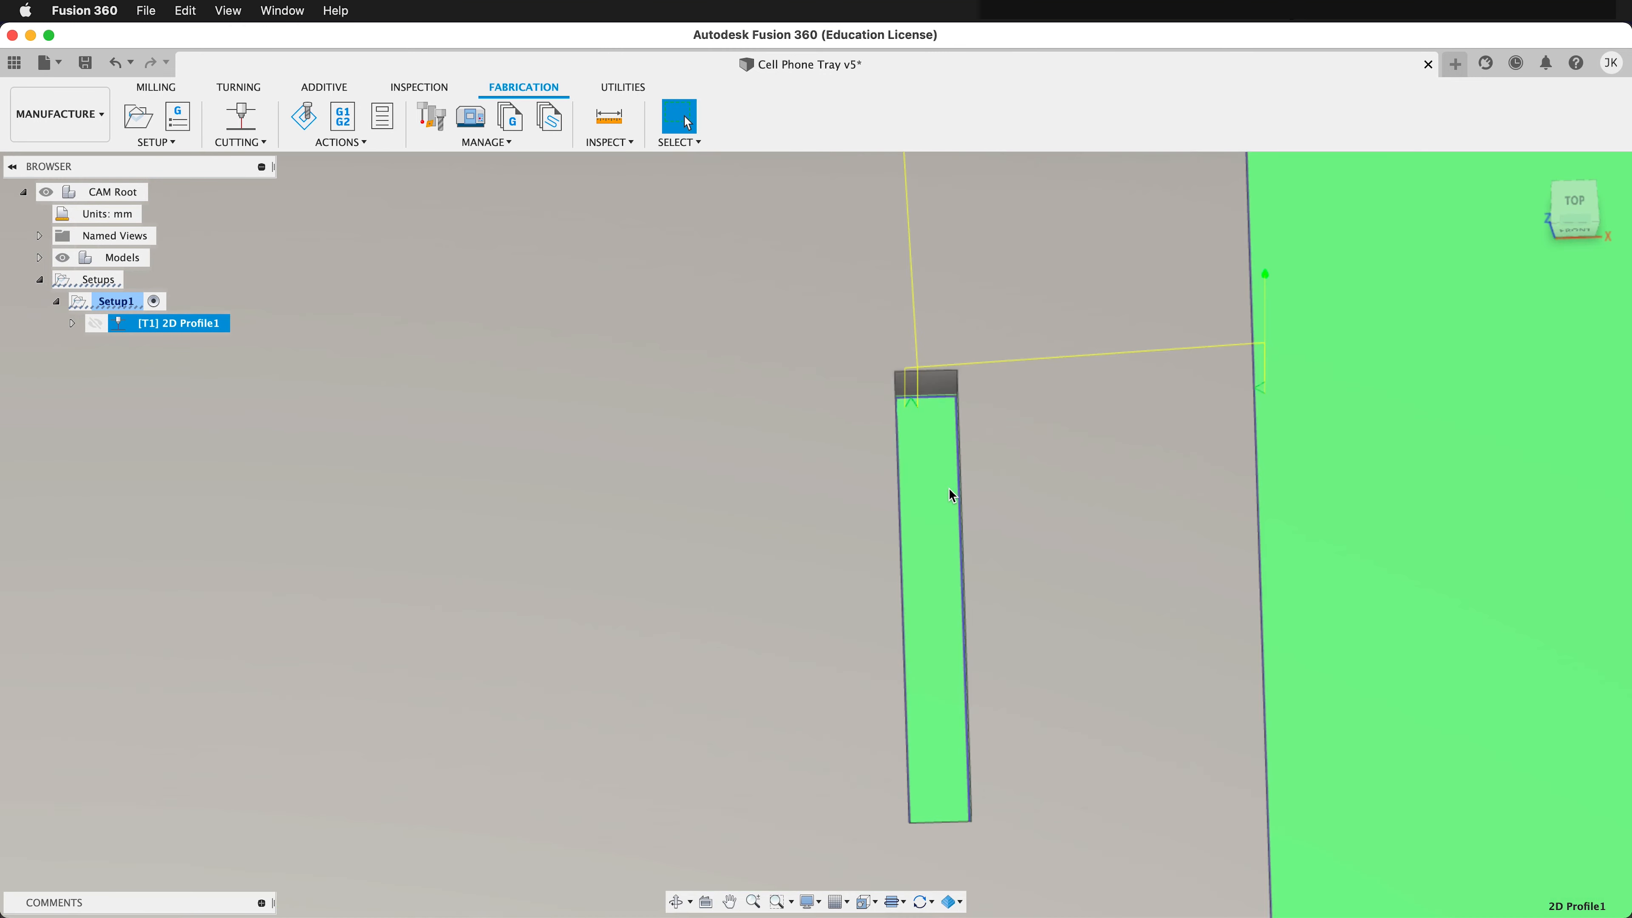
pyautogui.scroll(4, 949, 484)
pyautogui.scroll(4, 1031, 460)
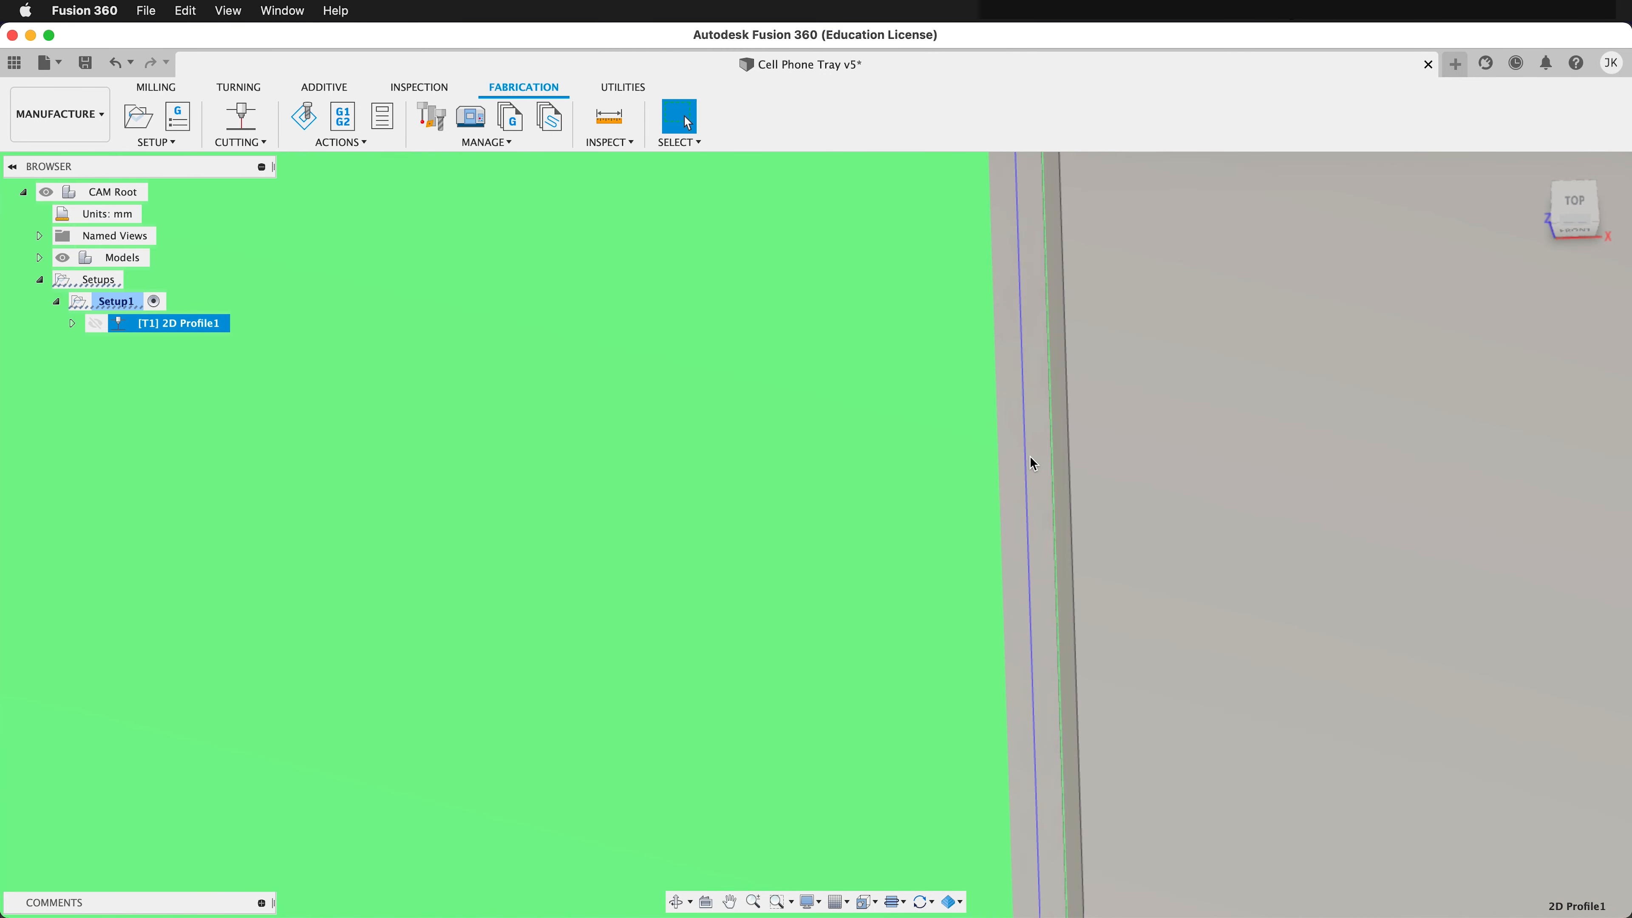
pyautogui.scroll(-6, 1026, 515)
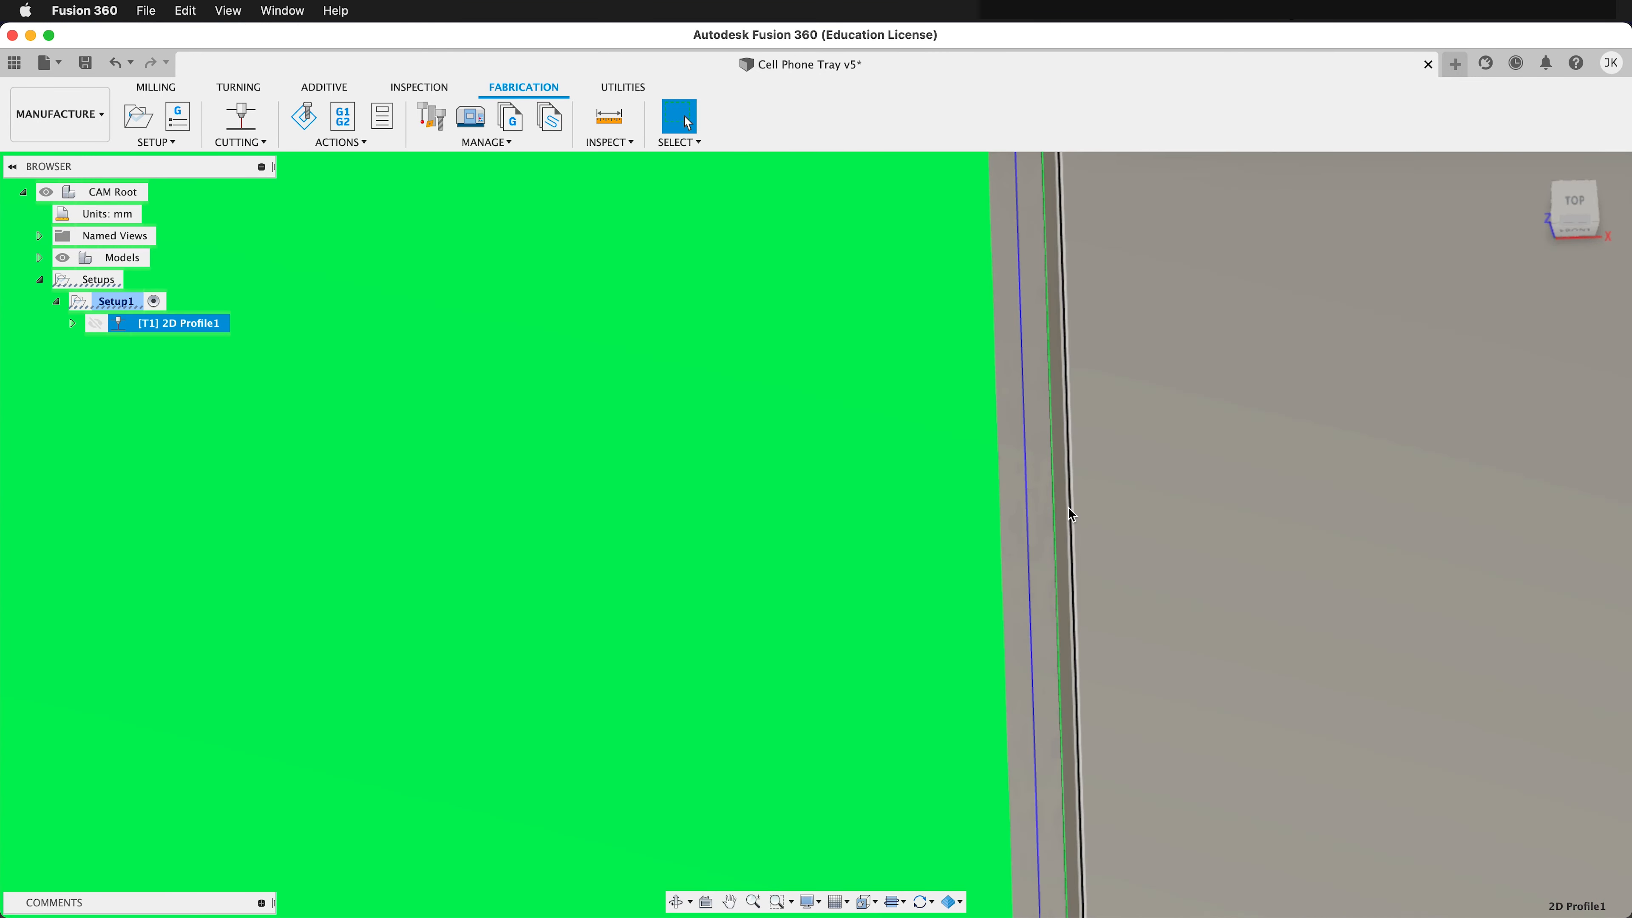
pyautogui.scroll(-8, 1012, 480)
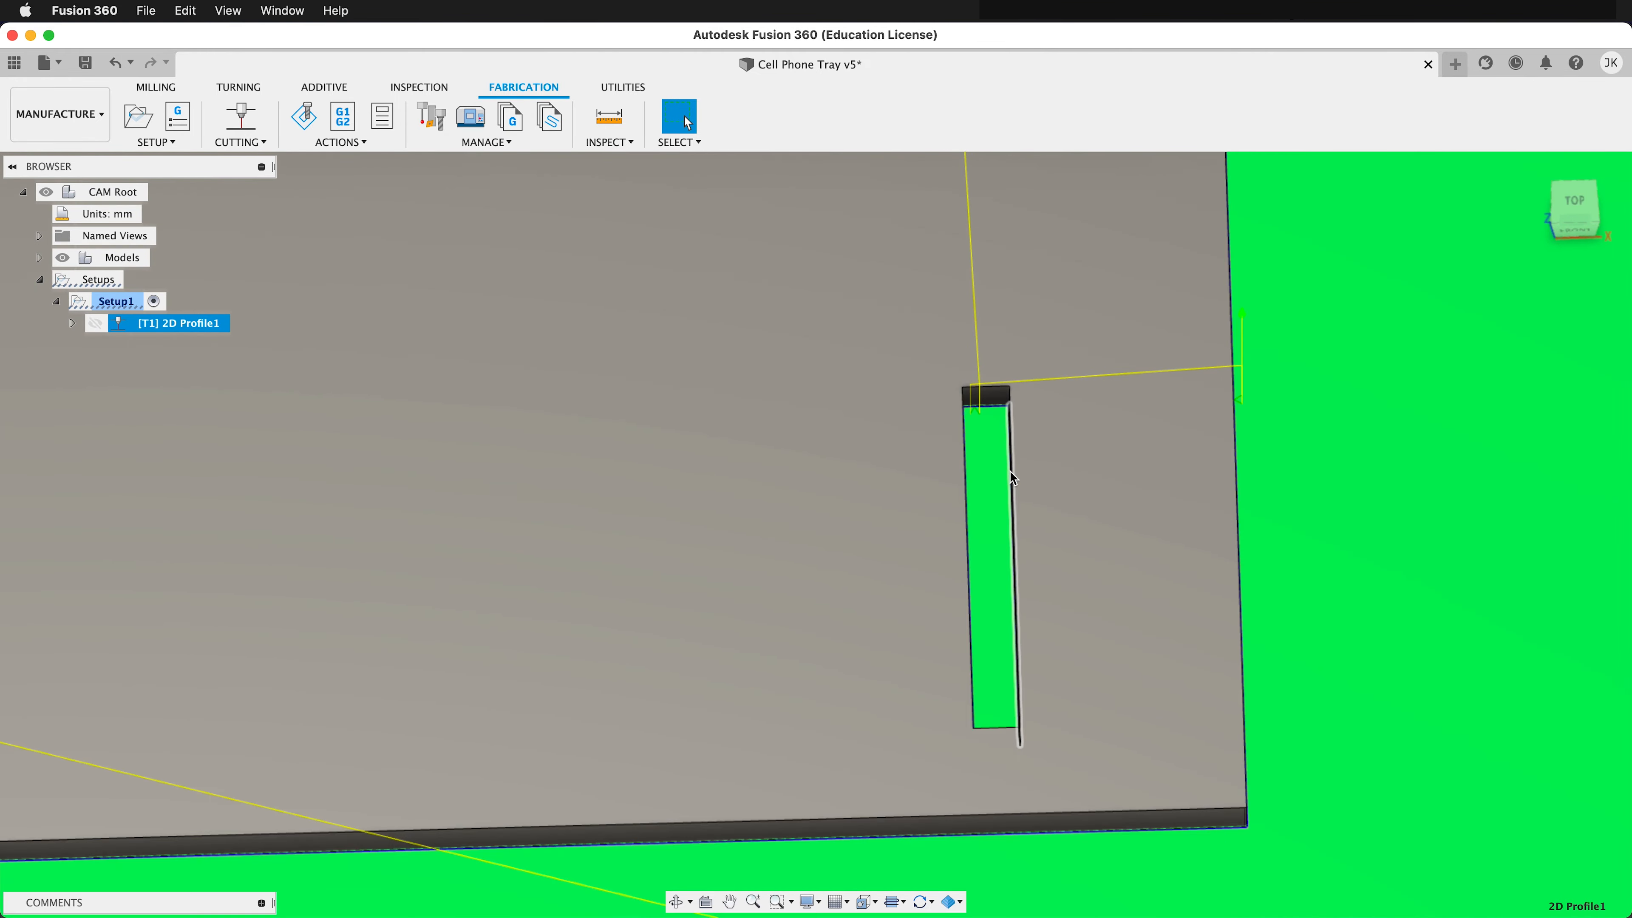
pyautogui.scroll(-6, 1026, 452)
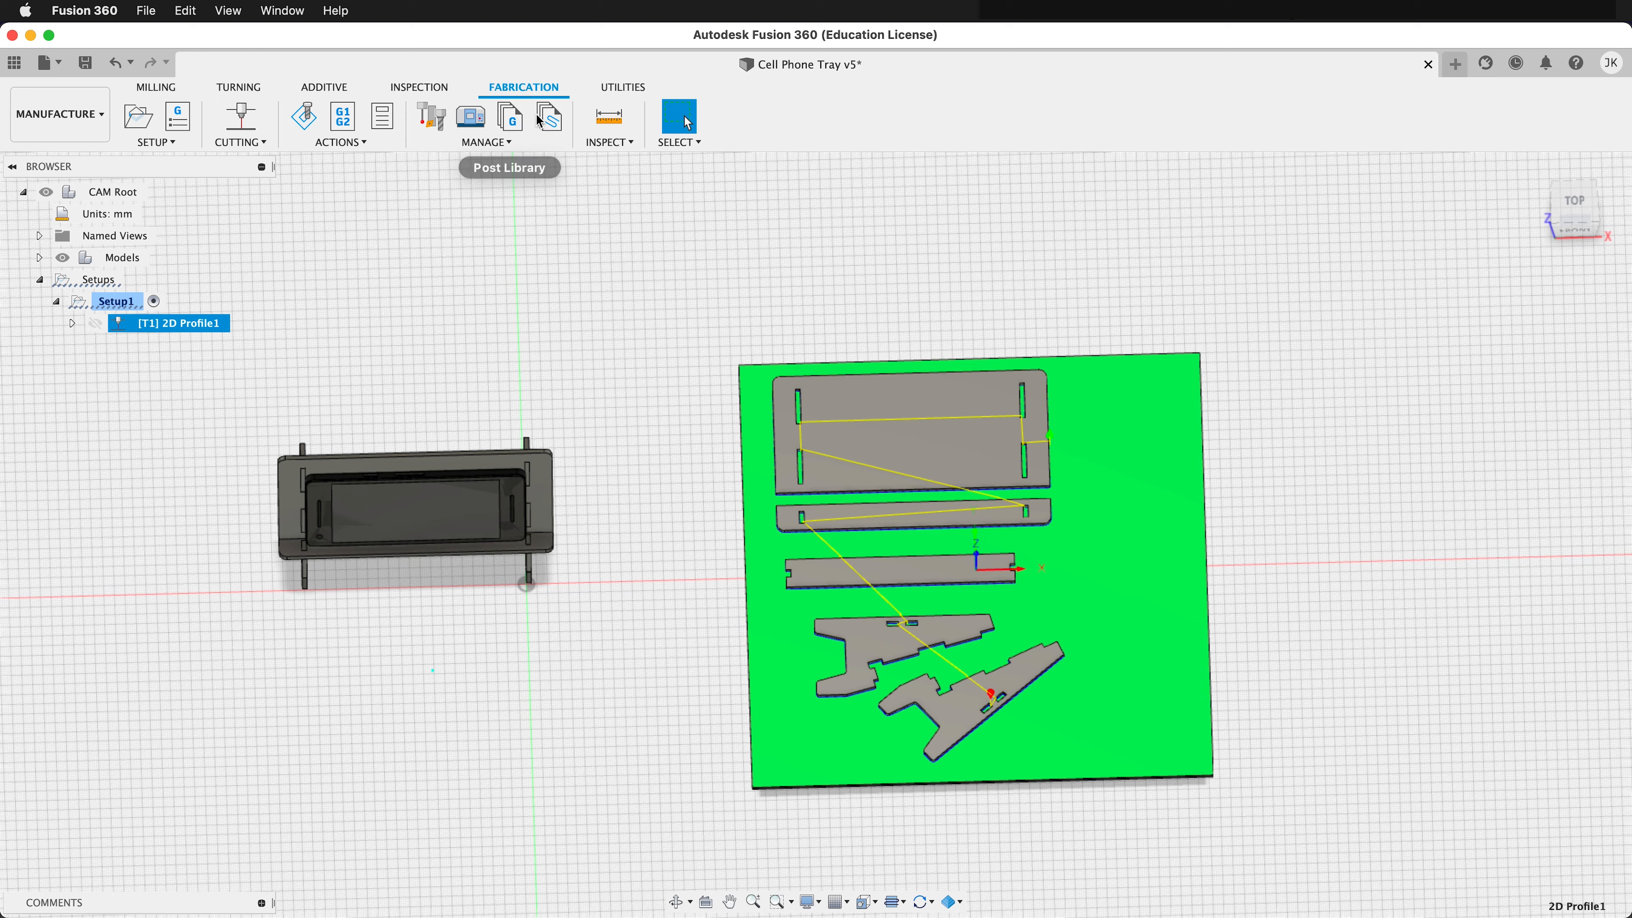
# Start post-processing the 2D Profile with Personal Posts as the source and AutoCAD DXF / dxf as the post processor
pyautogui.click(348, 129)
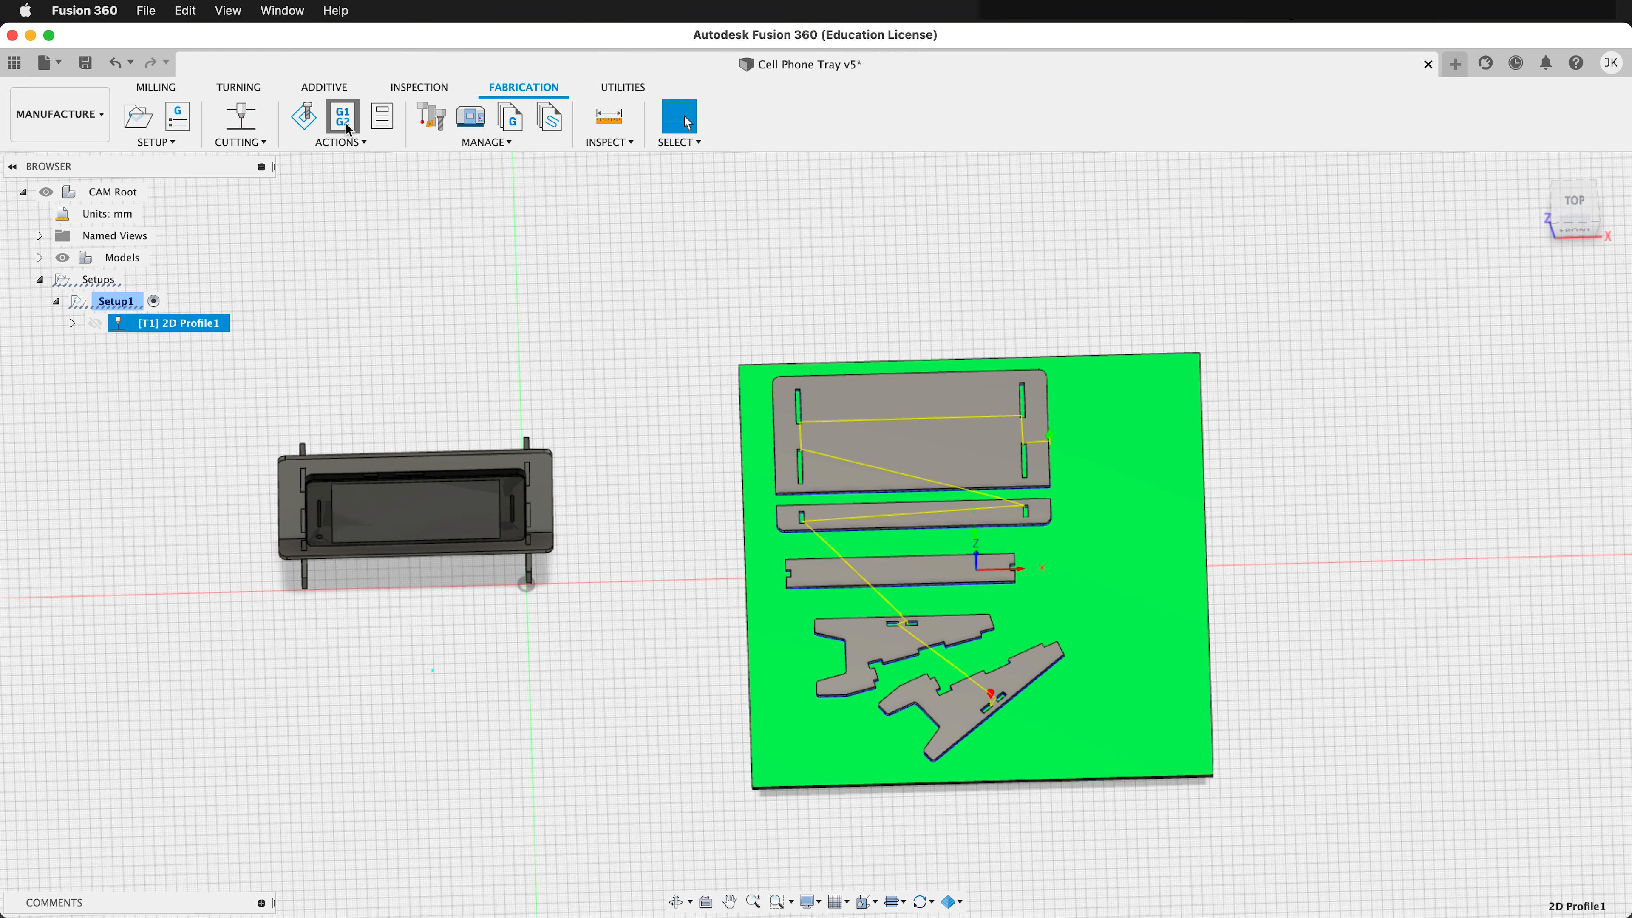
pyautogui.moveTo(1404, 273); pyautogui.dragTo(1292, 249)
pyautogui.click(1478, 305)
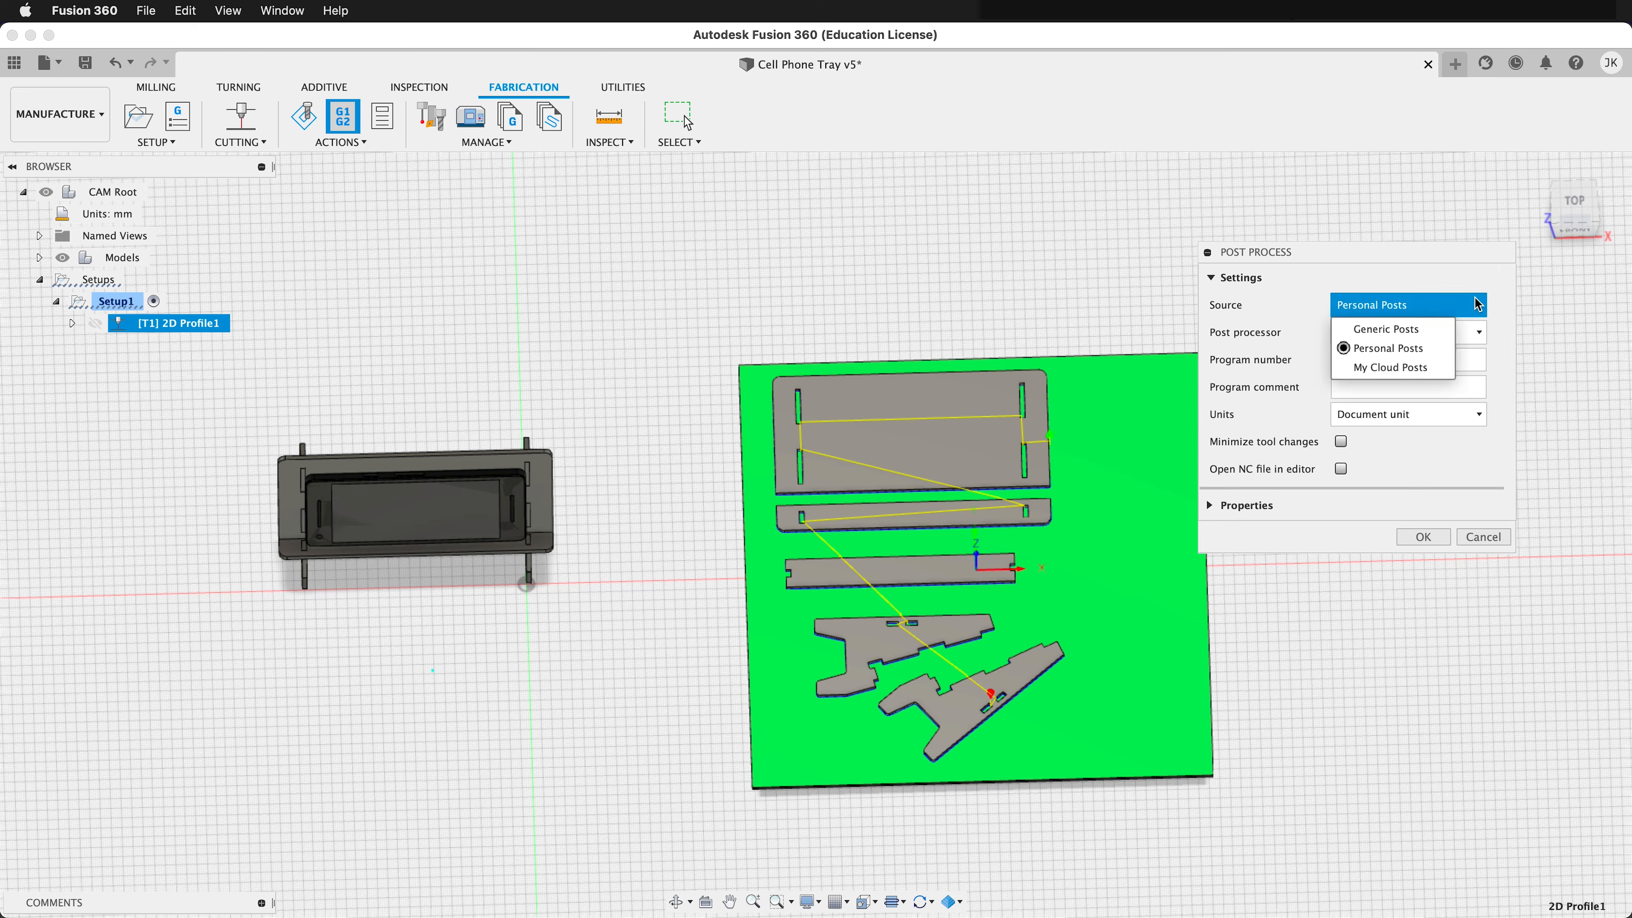
pyautogui.click(1388, 348)
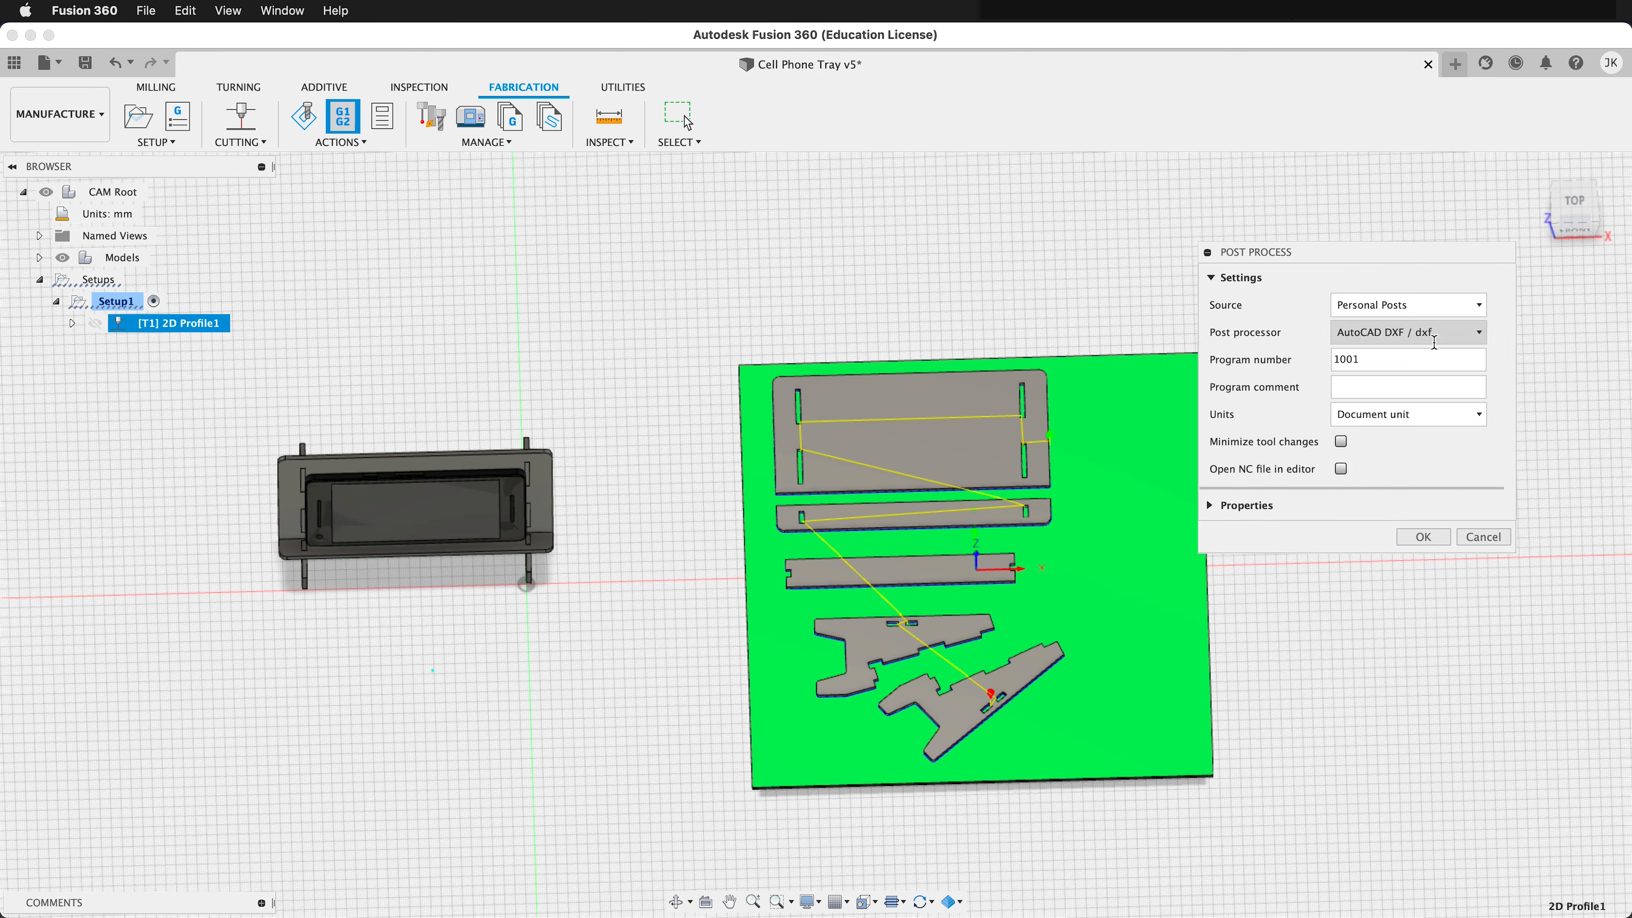
# Enable Include drill together with Only cutting in the DXF post processor's properties
pyautogui.click(1211, 506)
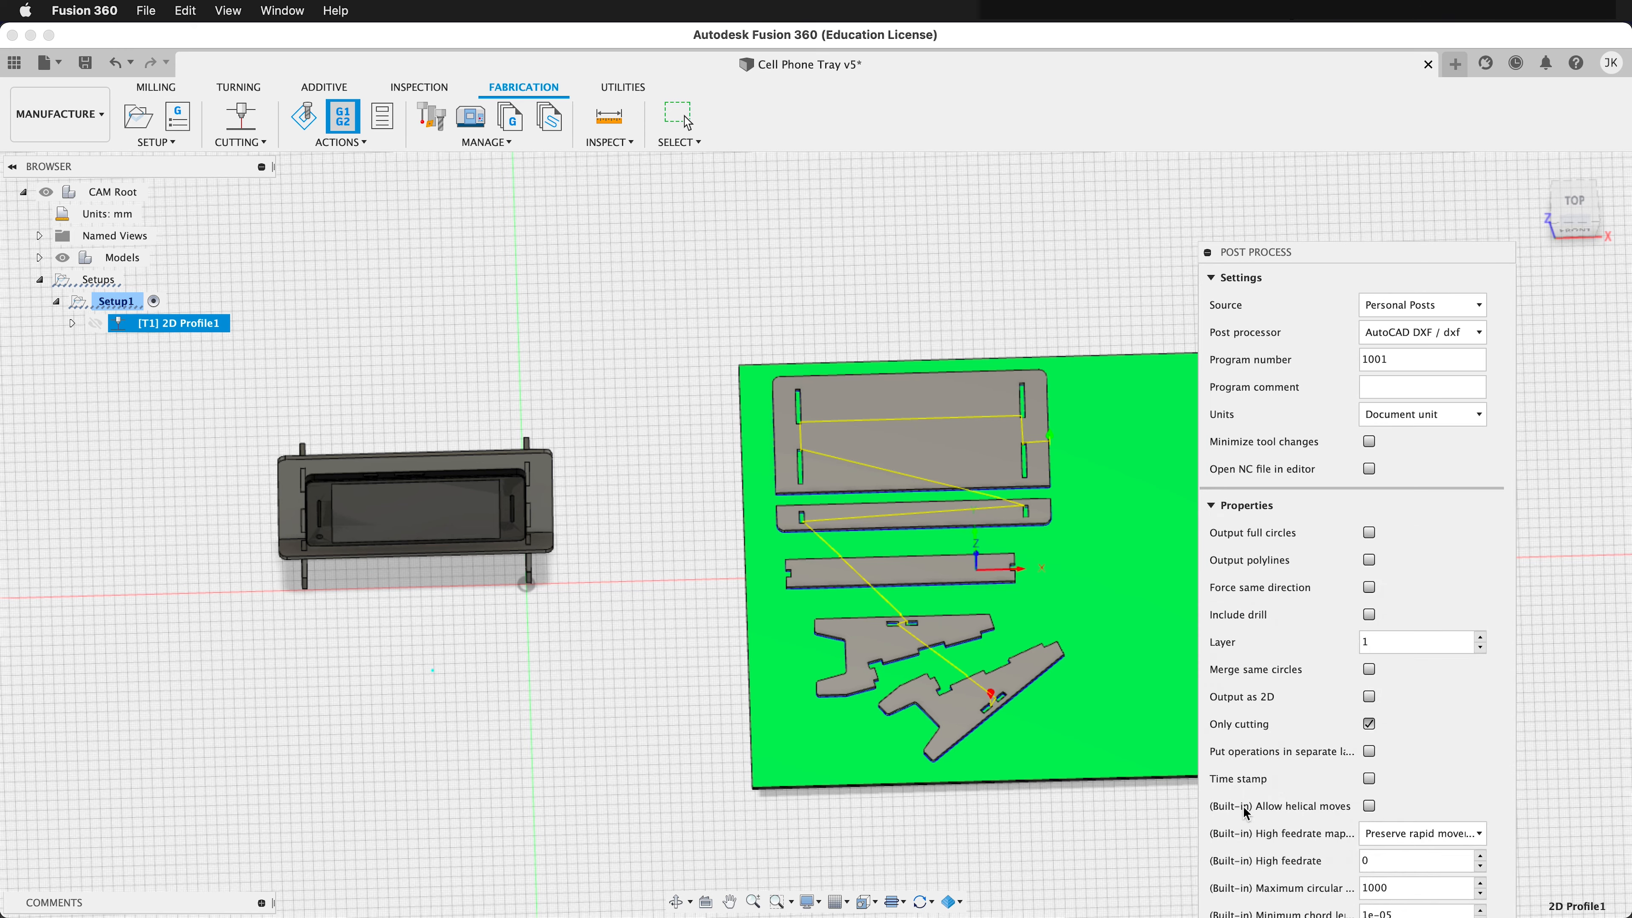
pyautogui.click(1371, 726)
pyautogui.click(1369, 725)
pyautogui.moveTo(1316, 255); pyautogui.dragTo(1313, 57)
pyautogui.click(1365, 416)
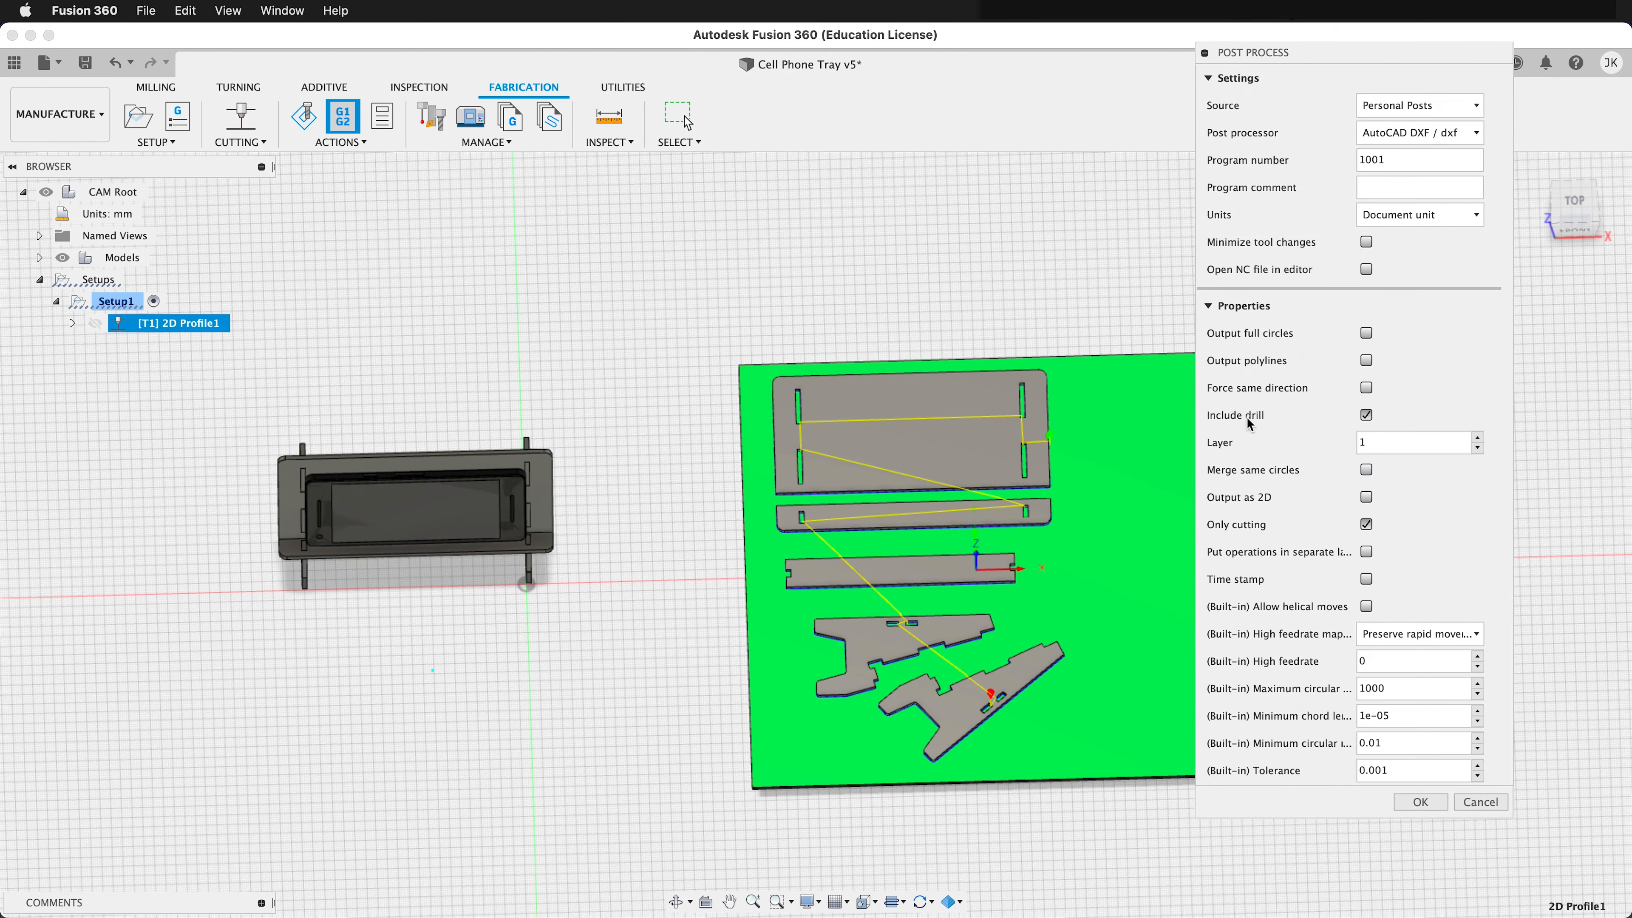
# Post the toolpath to the Desktop as phone stand cut.dxf
pyautogui.click(1420, 802)
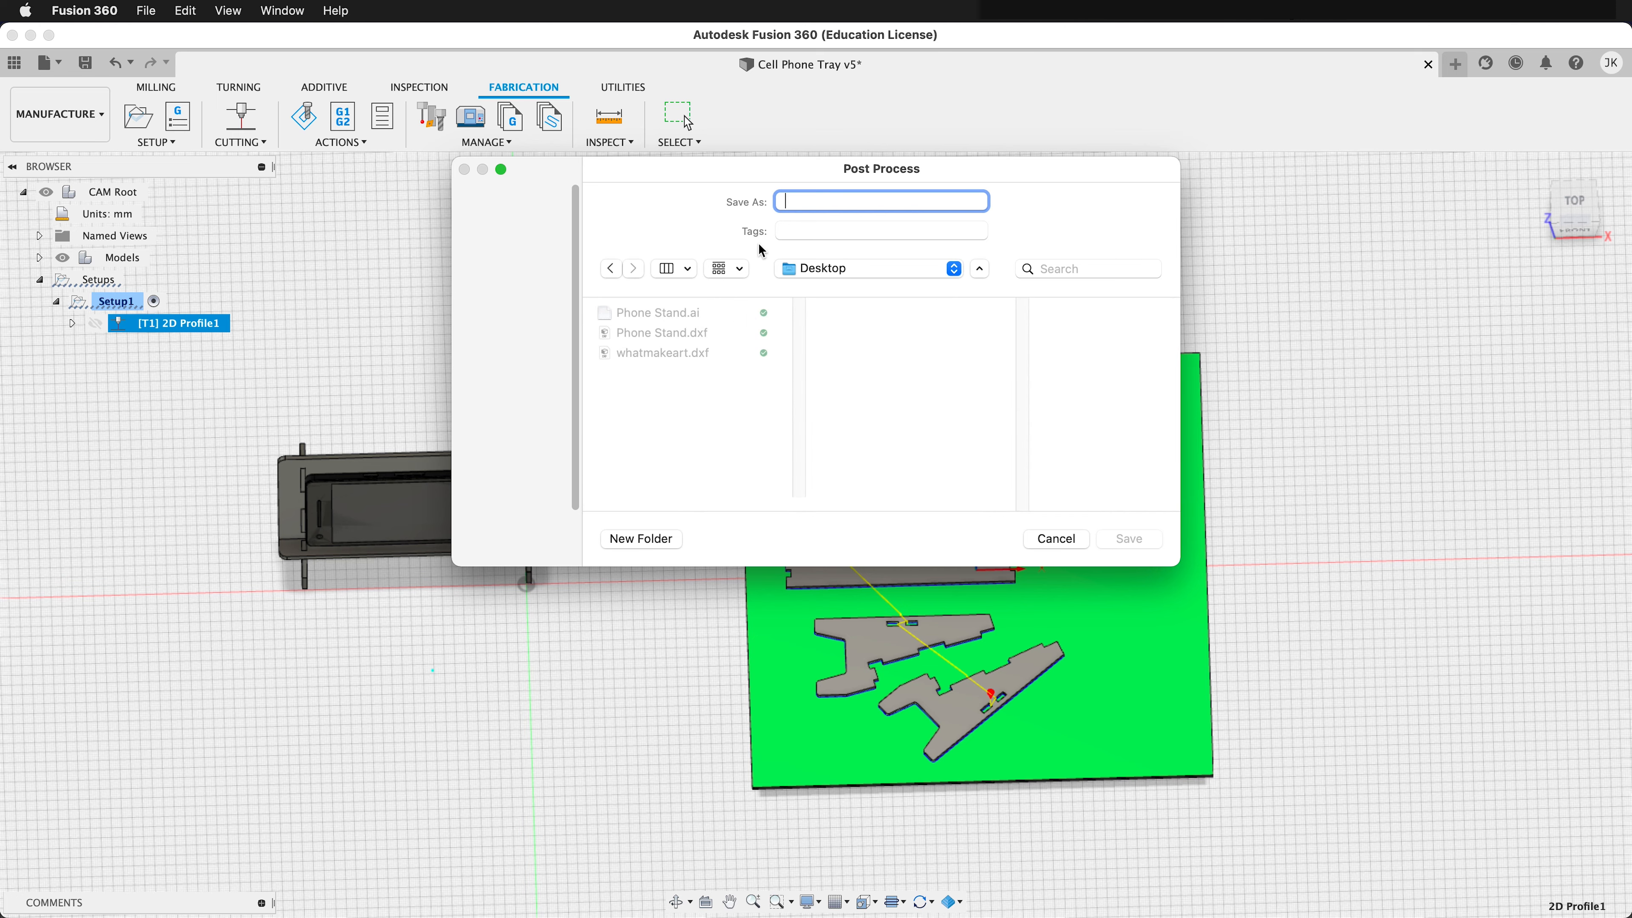
pyautogui.write('phone stand cut.dxf')
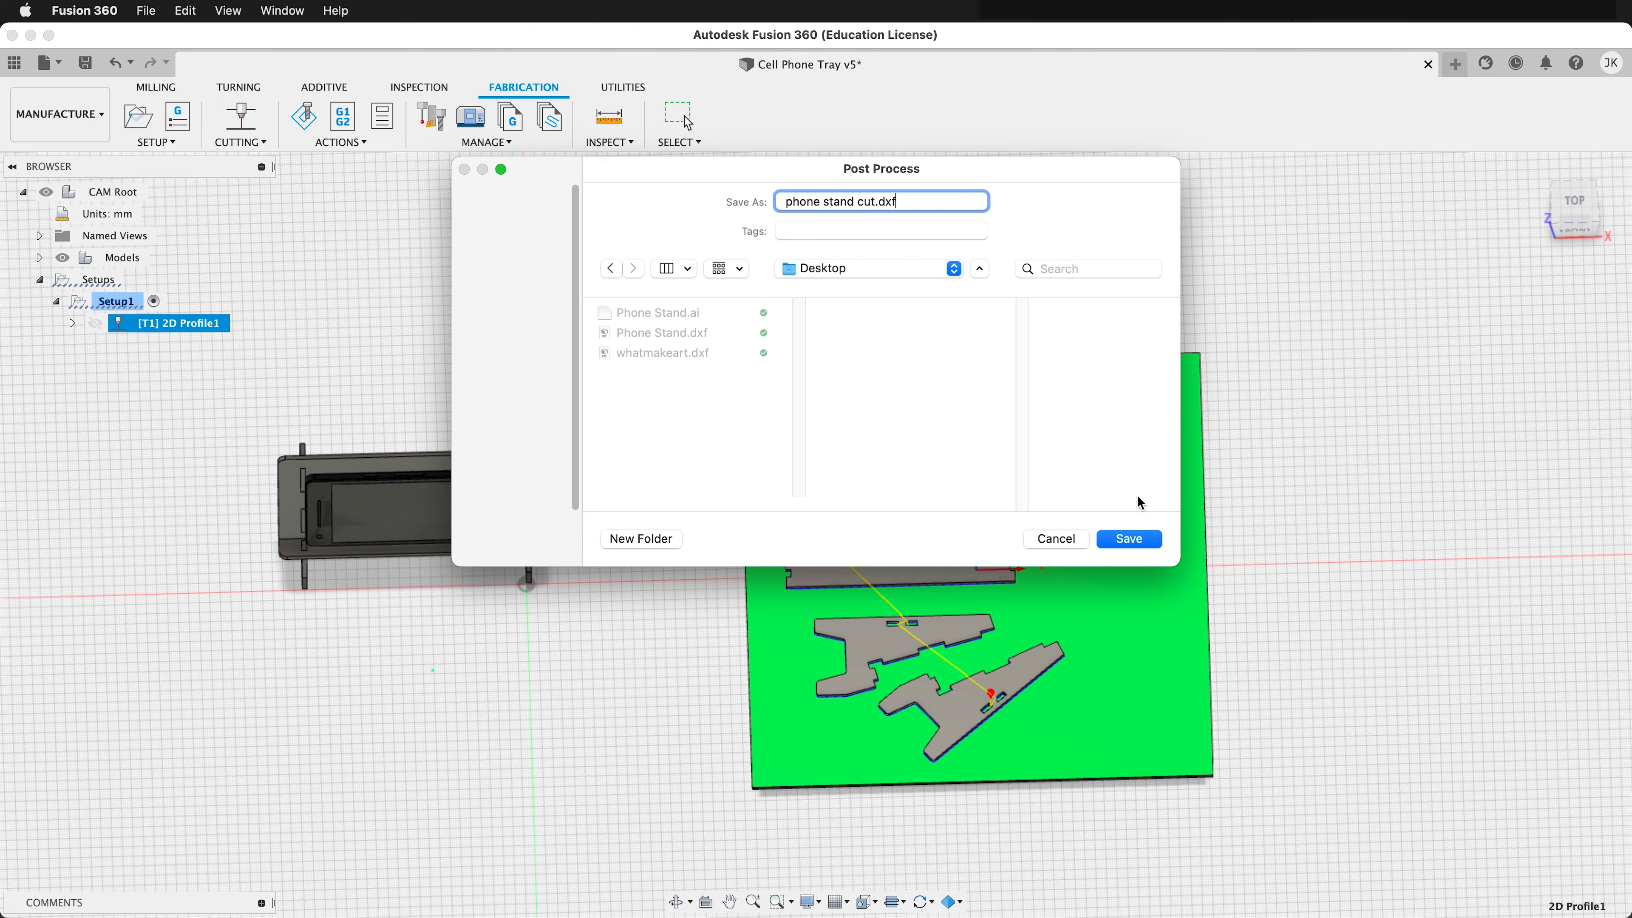
pyautogui.click(1124, 539)
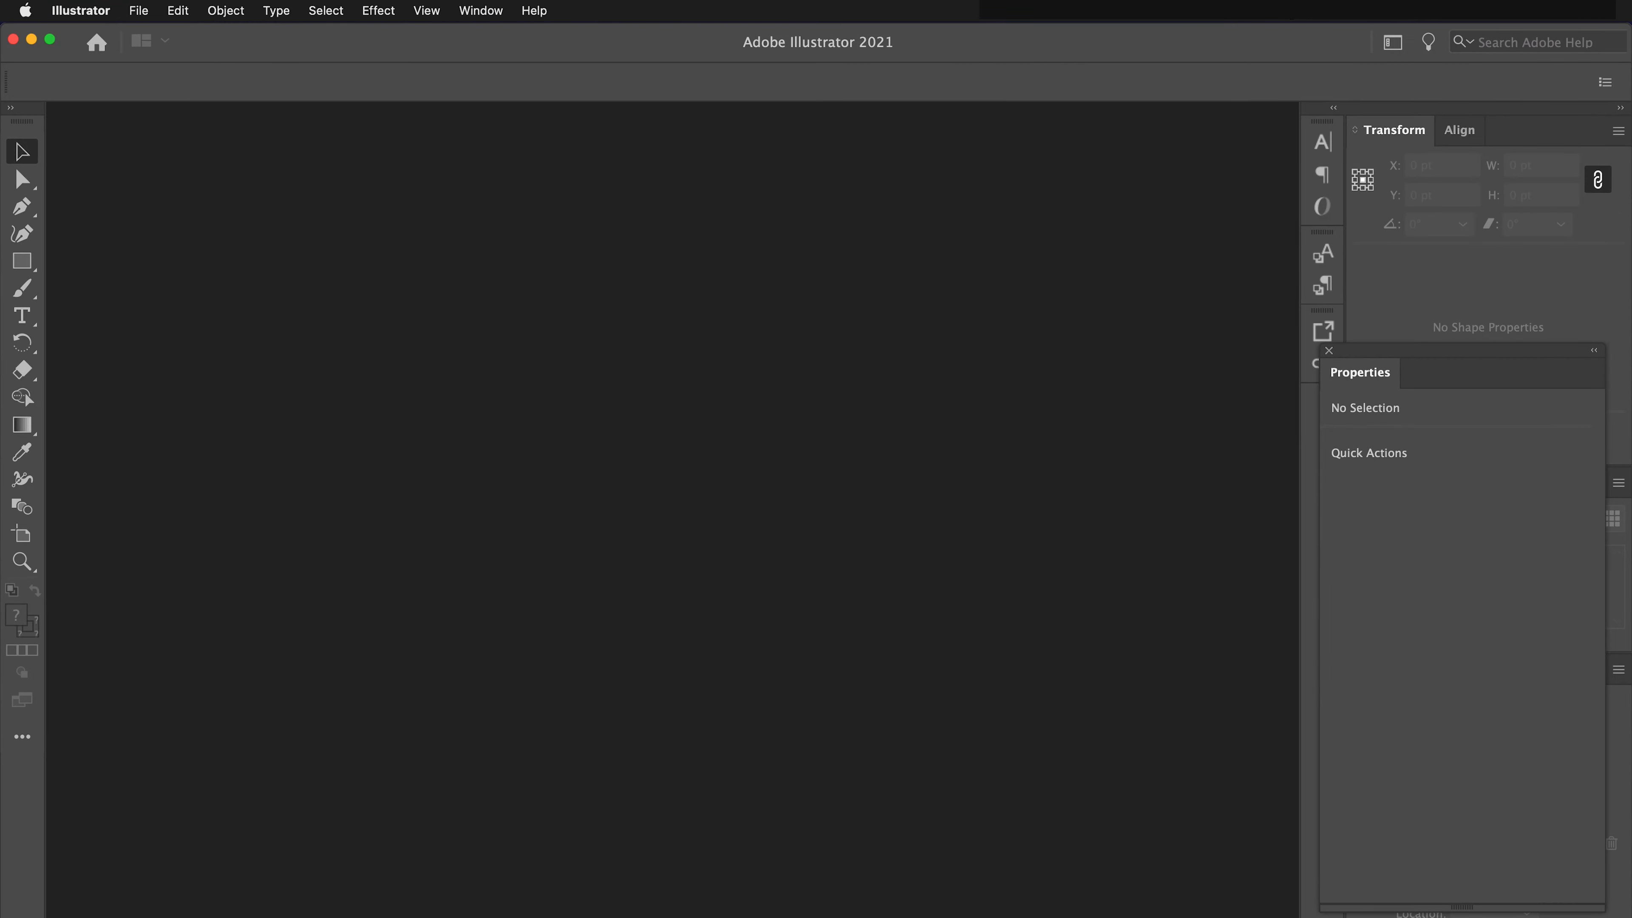
# Switch to Adobe Illustrator and open phone stand cut.dxf at 100% scale, with 1 unit equal to 1 millimeter and the artwork centered
pyautogui.click(137, 11)
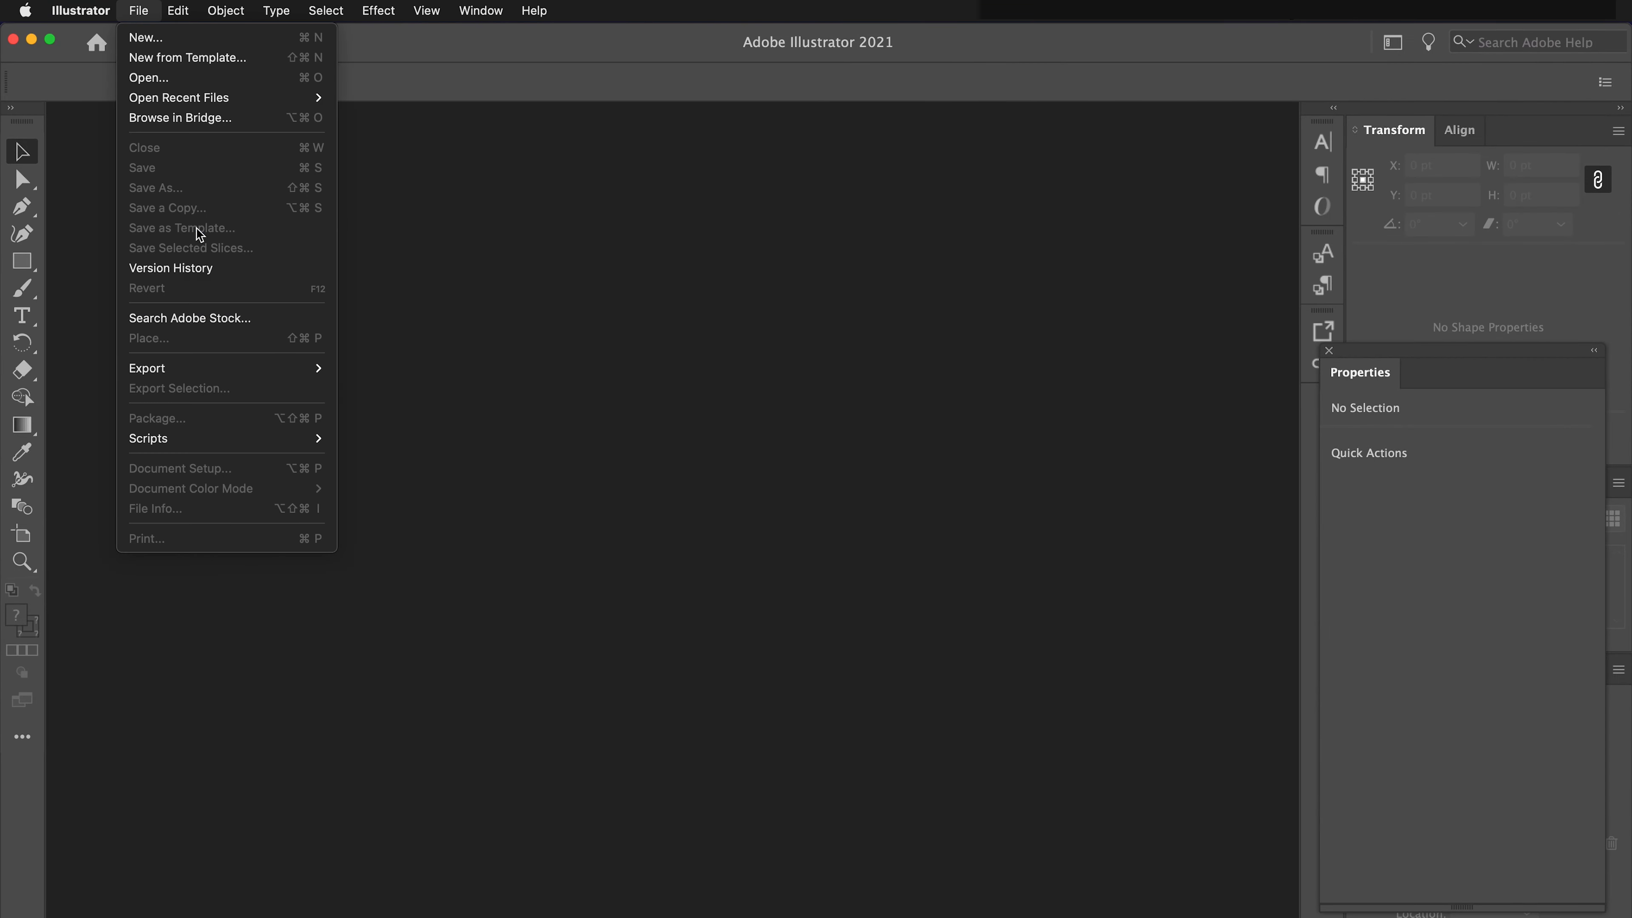
pyautogui.click(181, 83)
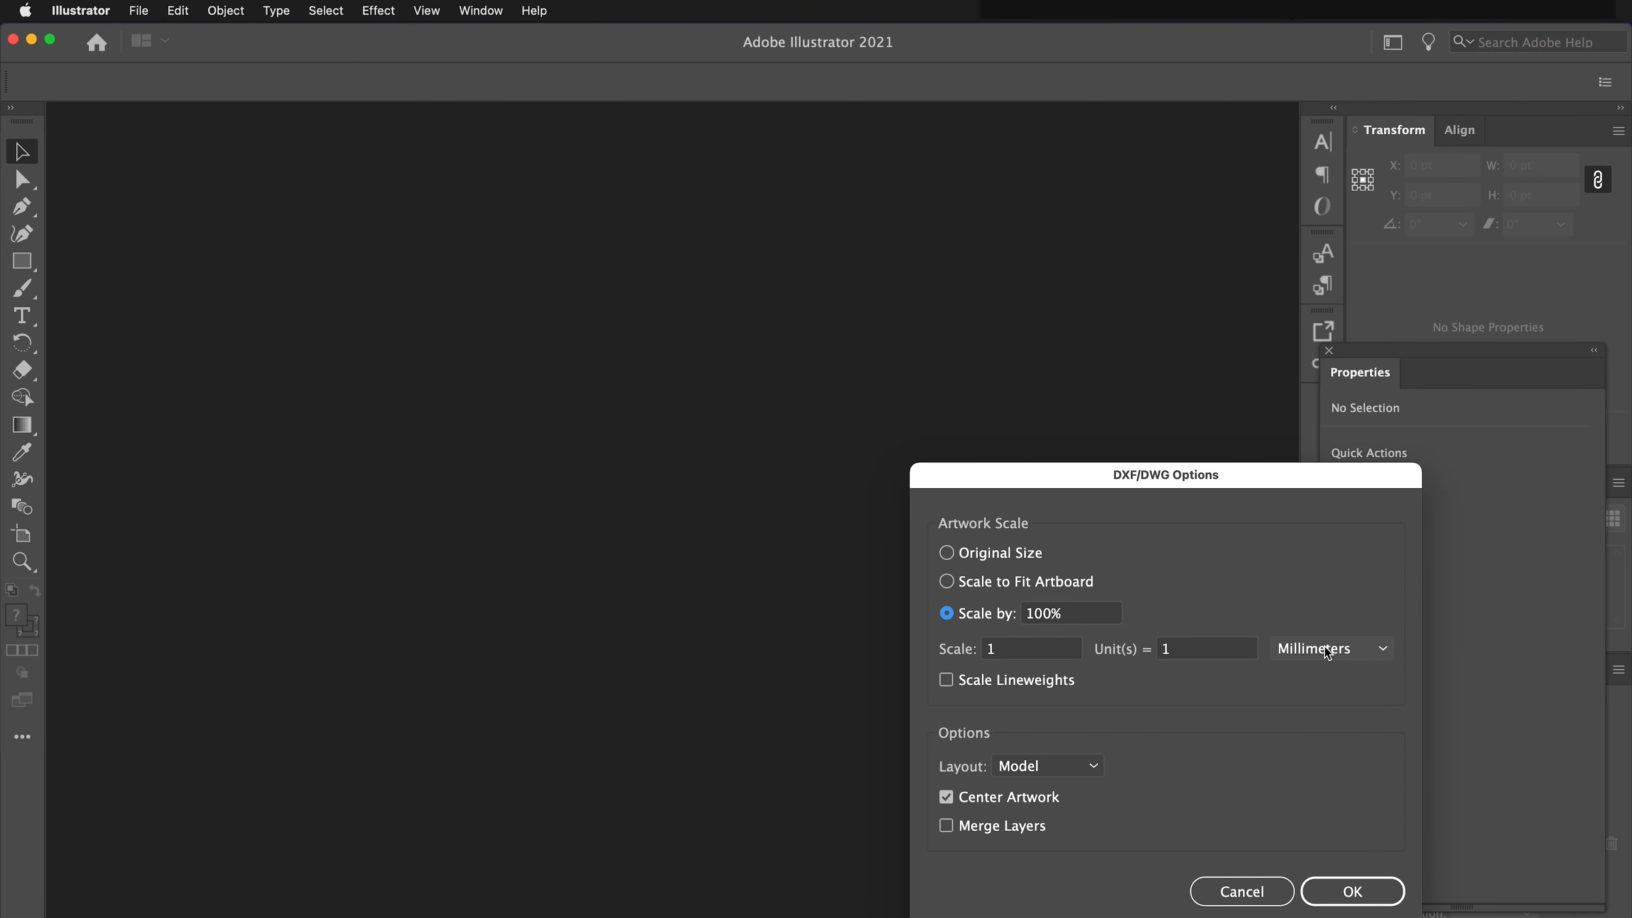
pyautogui.click(1349, 891)
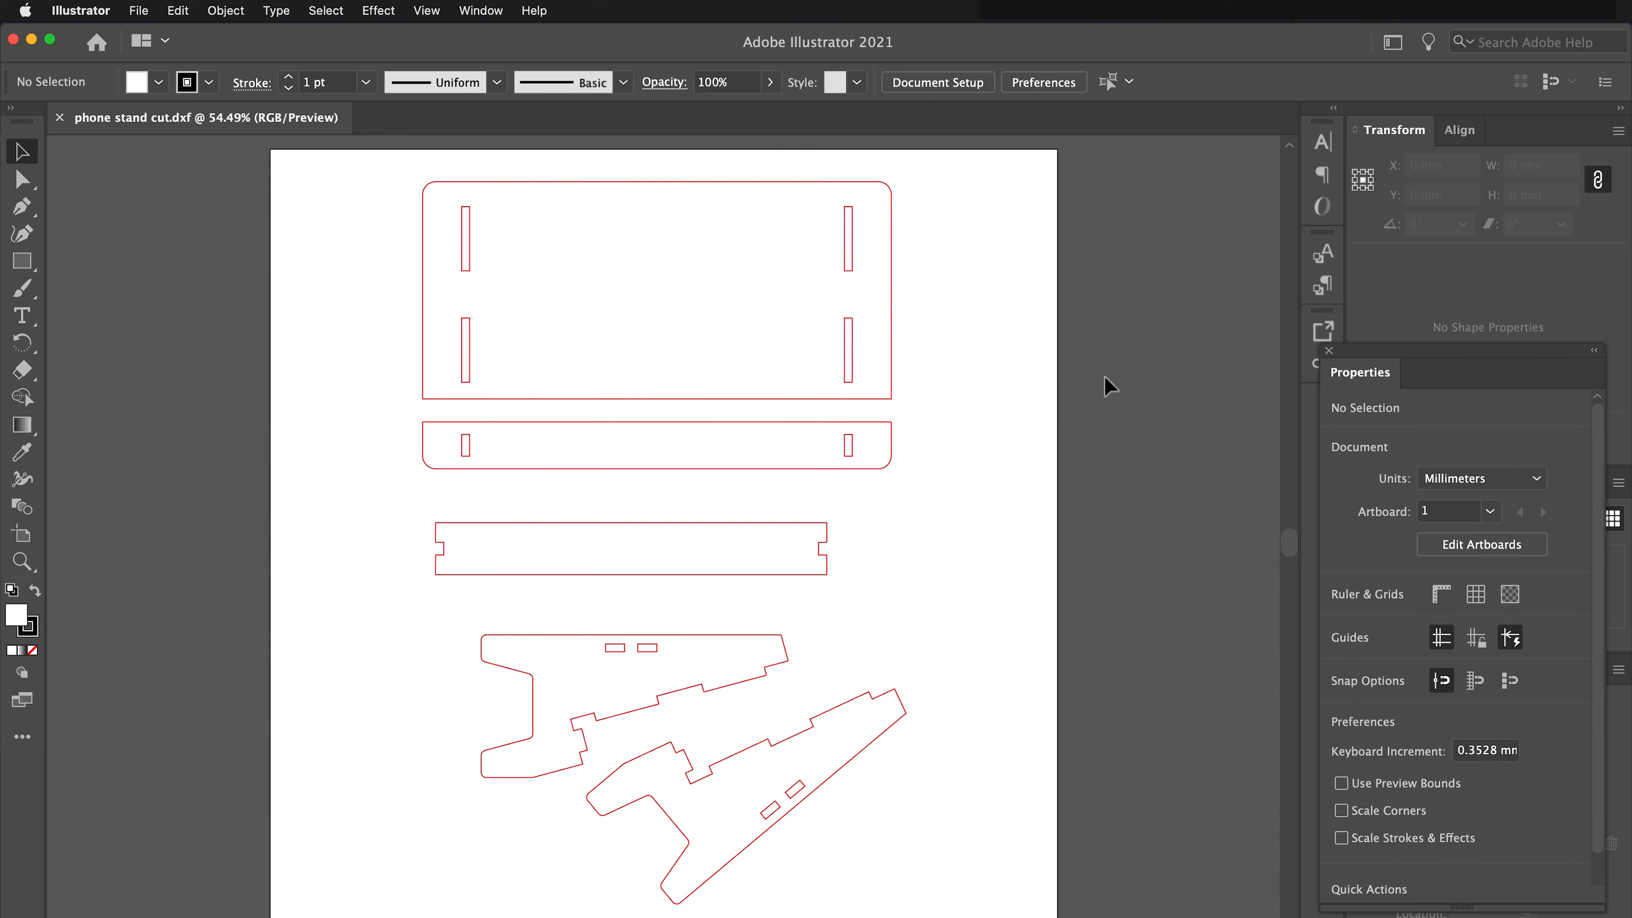